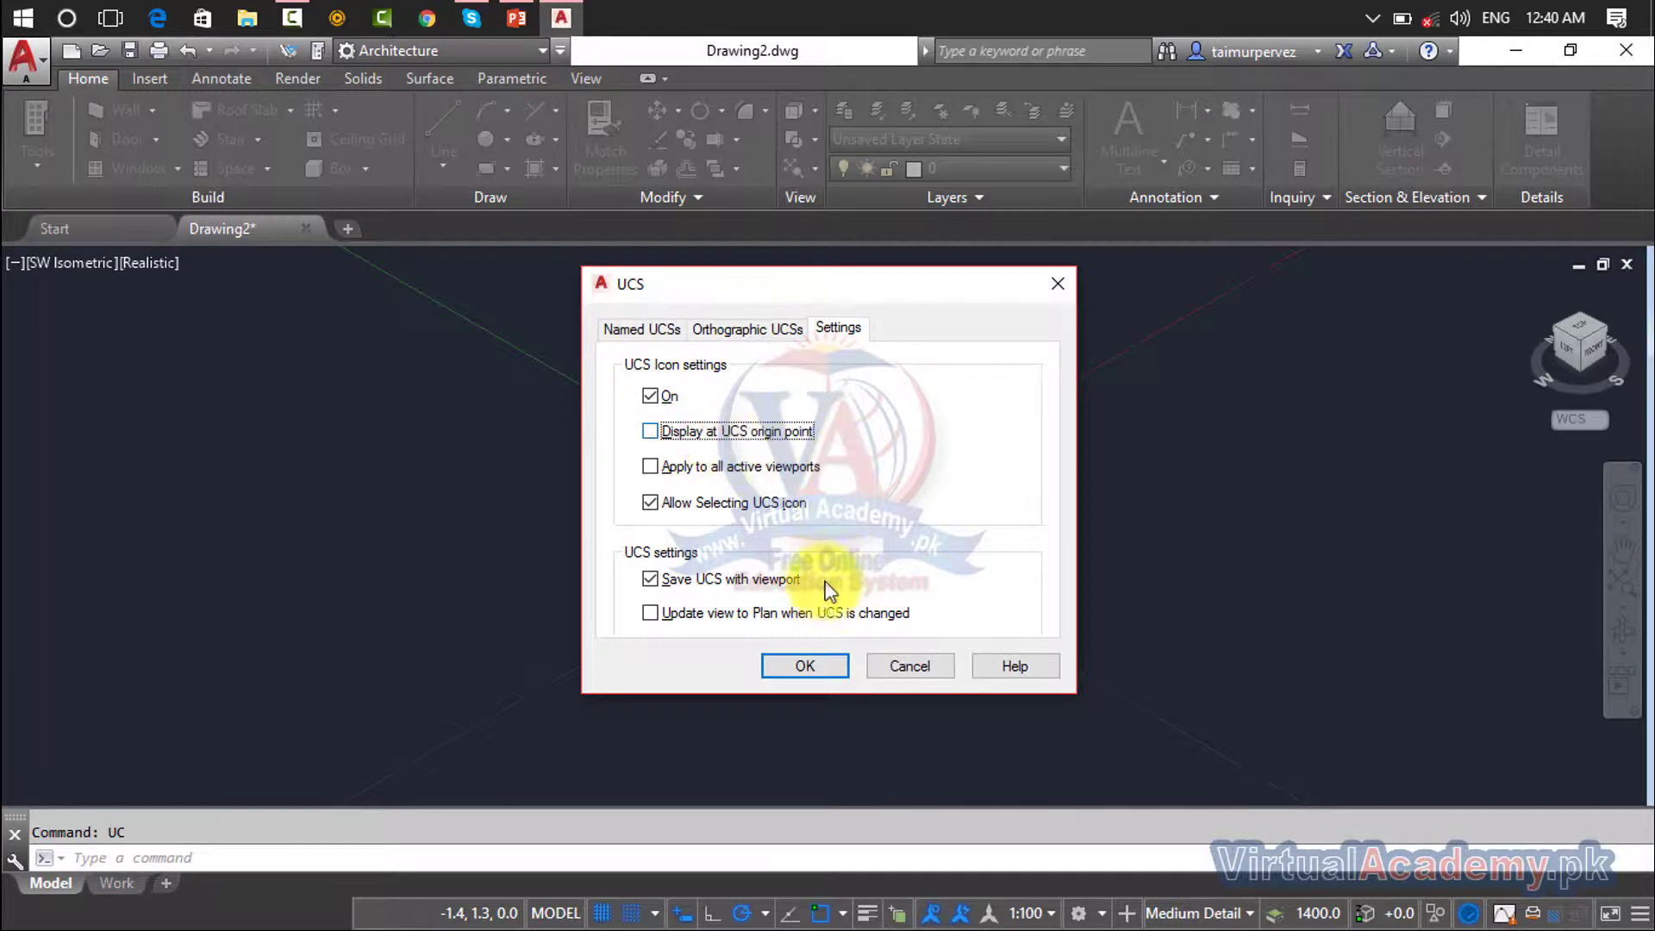
Step: Accept the UCS icon settings with display at the UCS origin point turned off
click(810, 666)
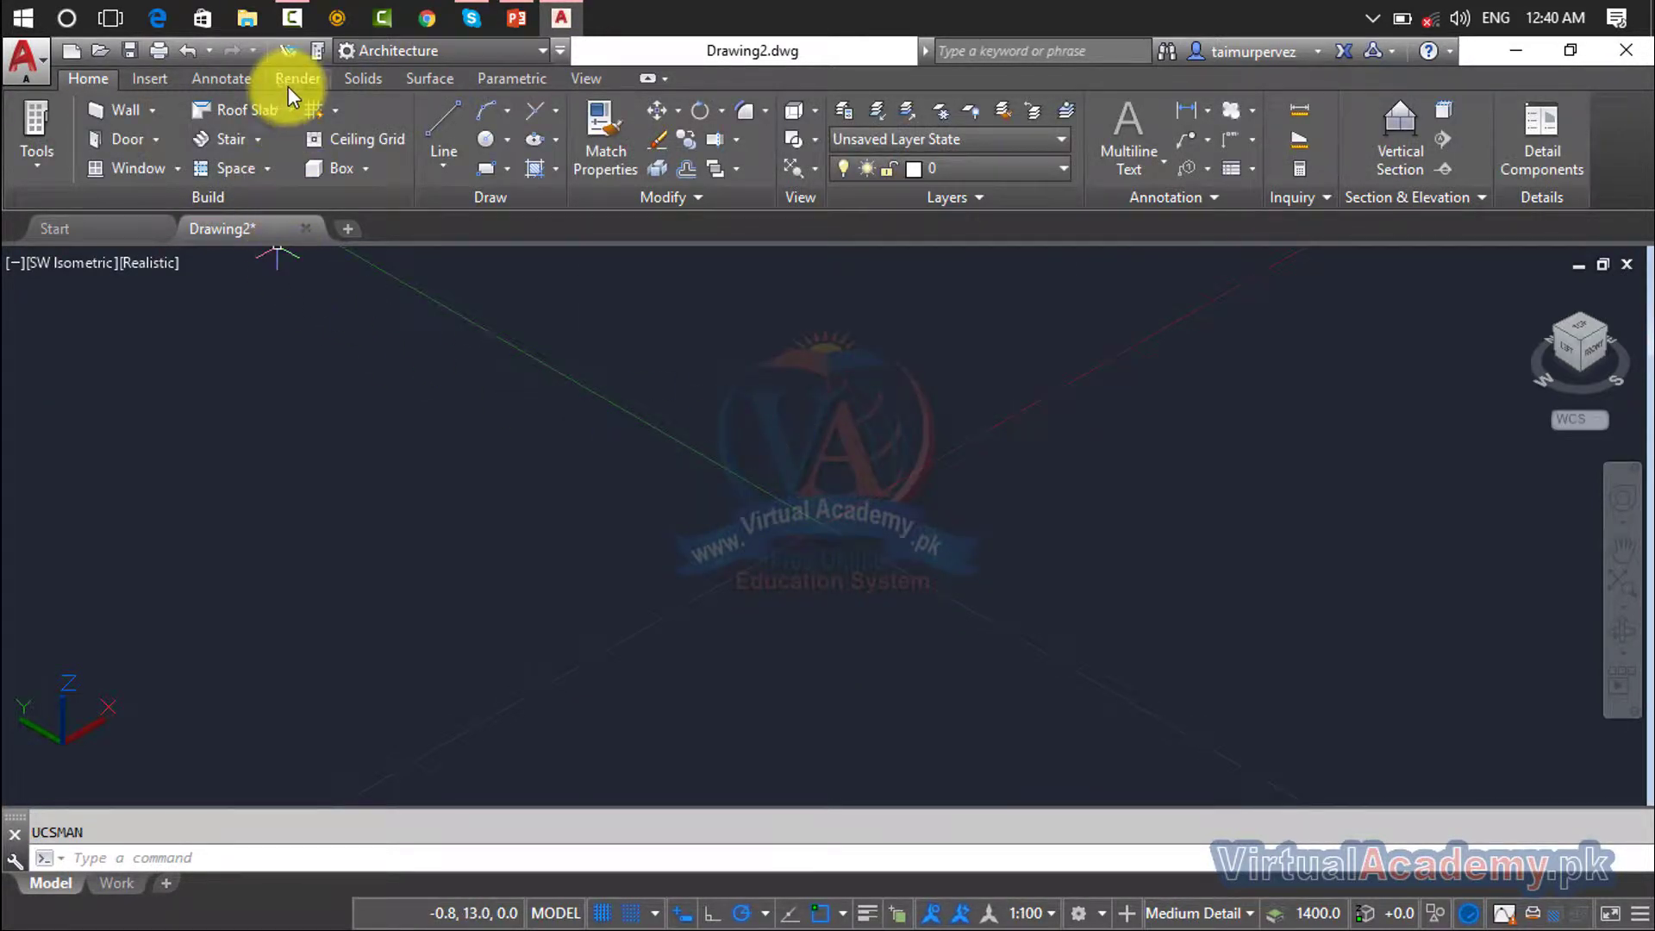
Step: Draw a solid box with a roughly square base around the origin and a height of about 58.5
click(359, 80)
click(40, 168)
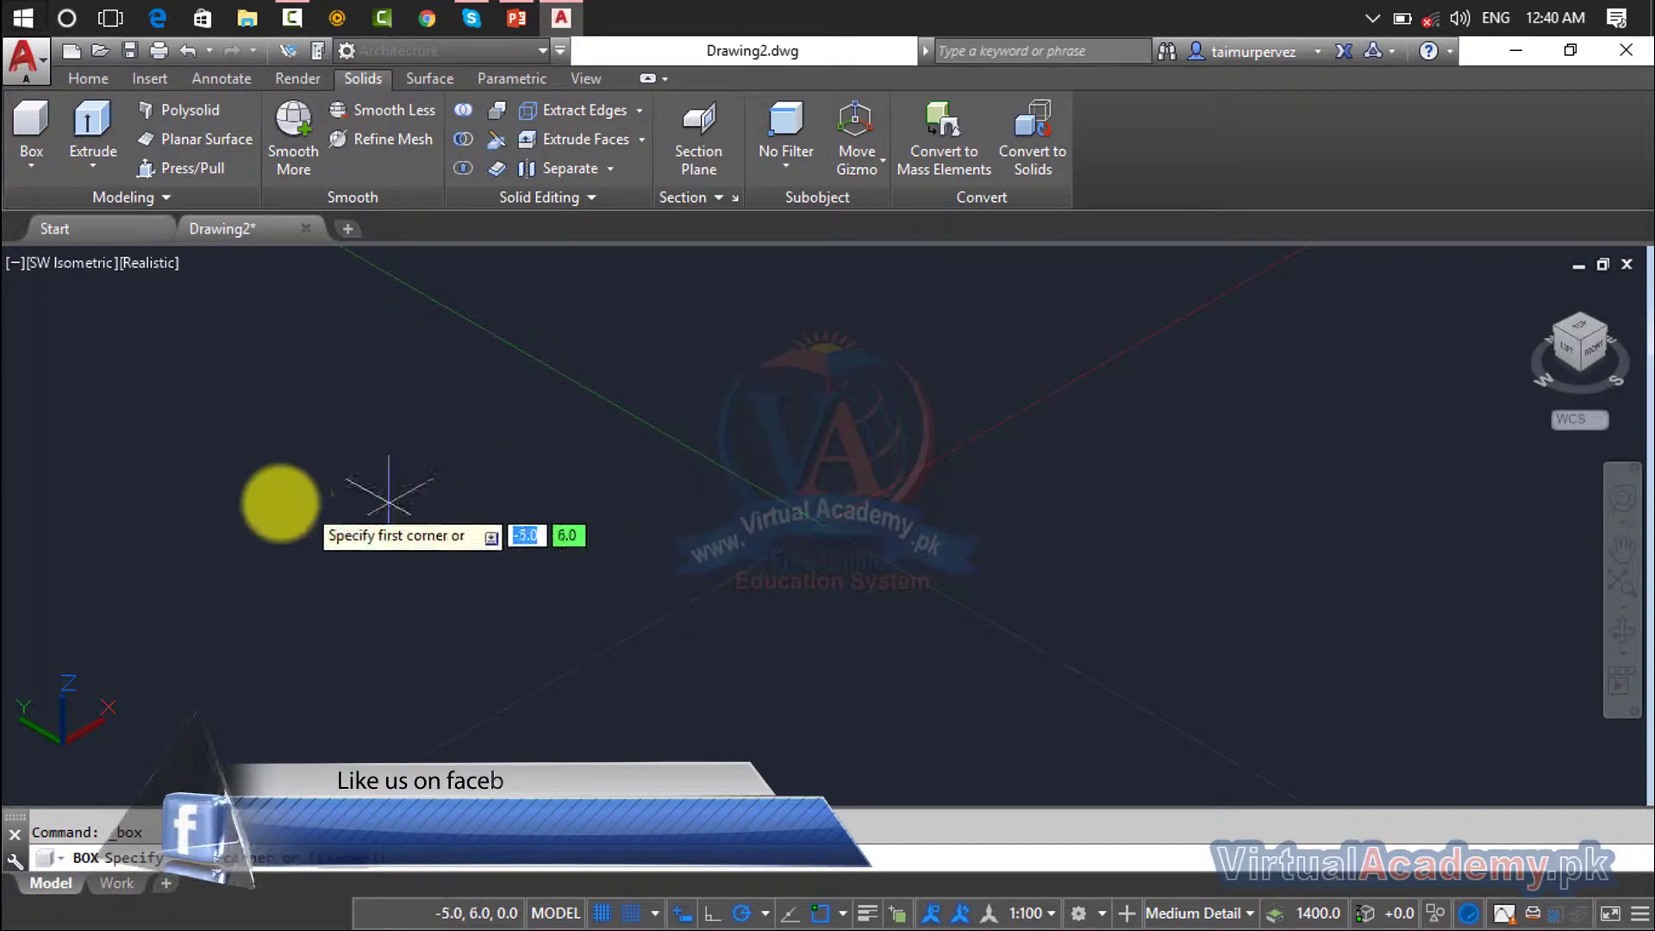
click(232, 546)
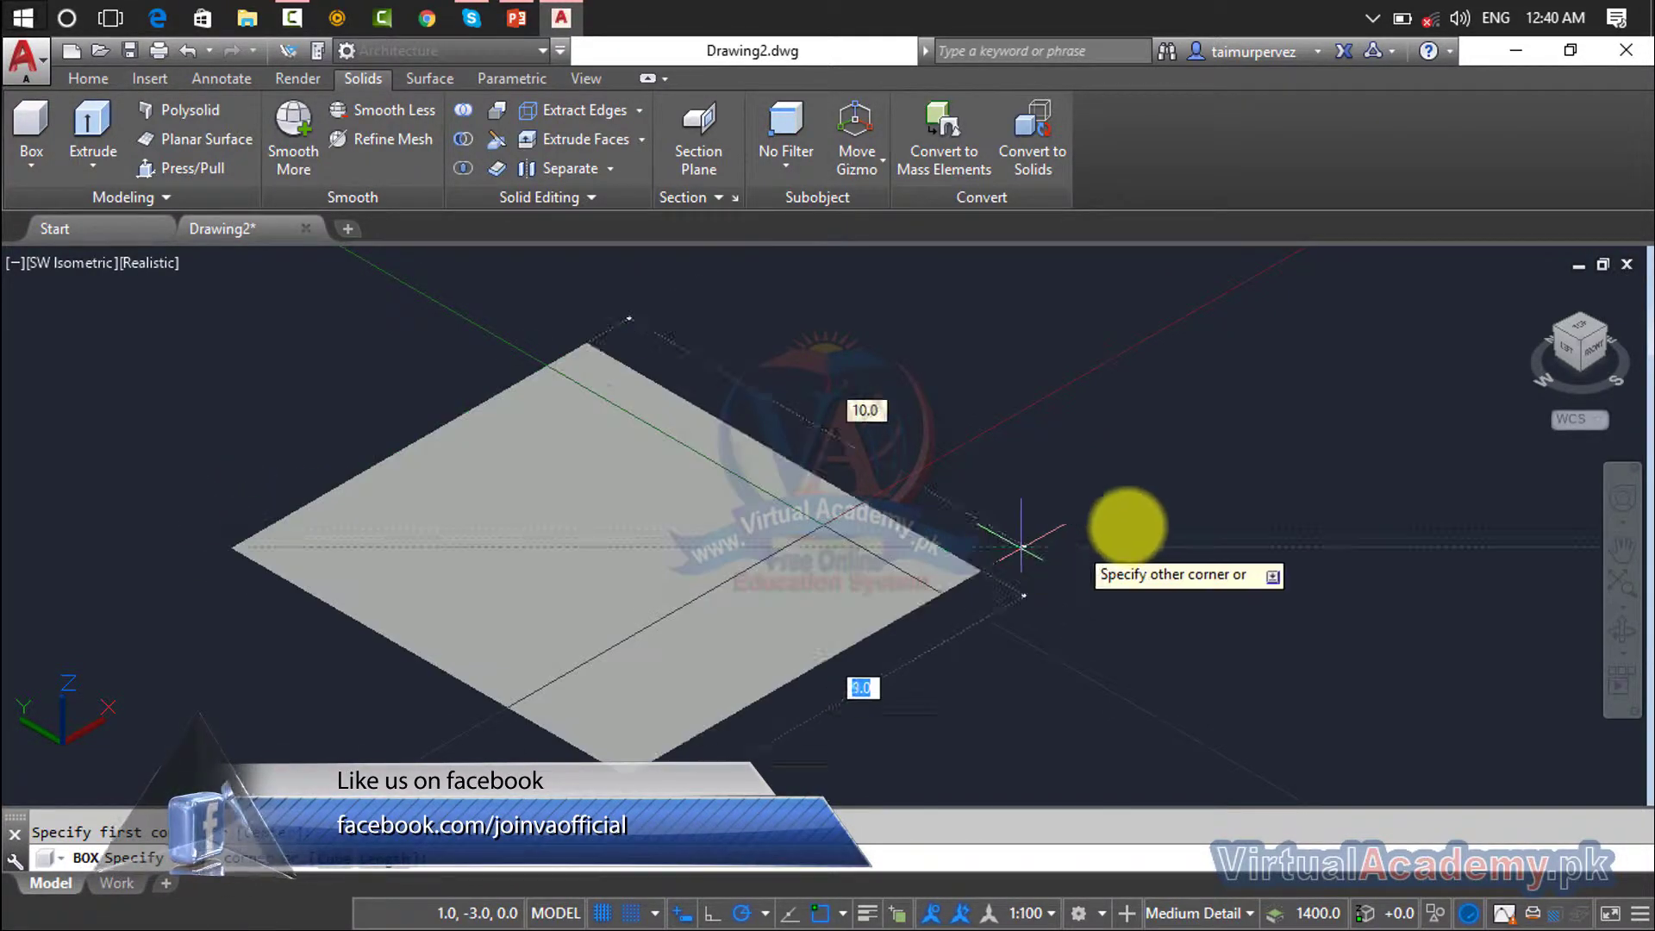
scroll(1297, 521, down, 3)
middle_drag(1319, 531, 905, 470)
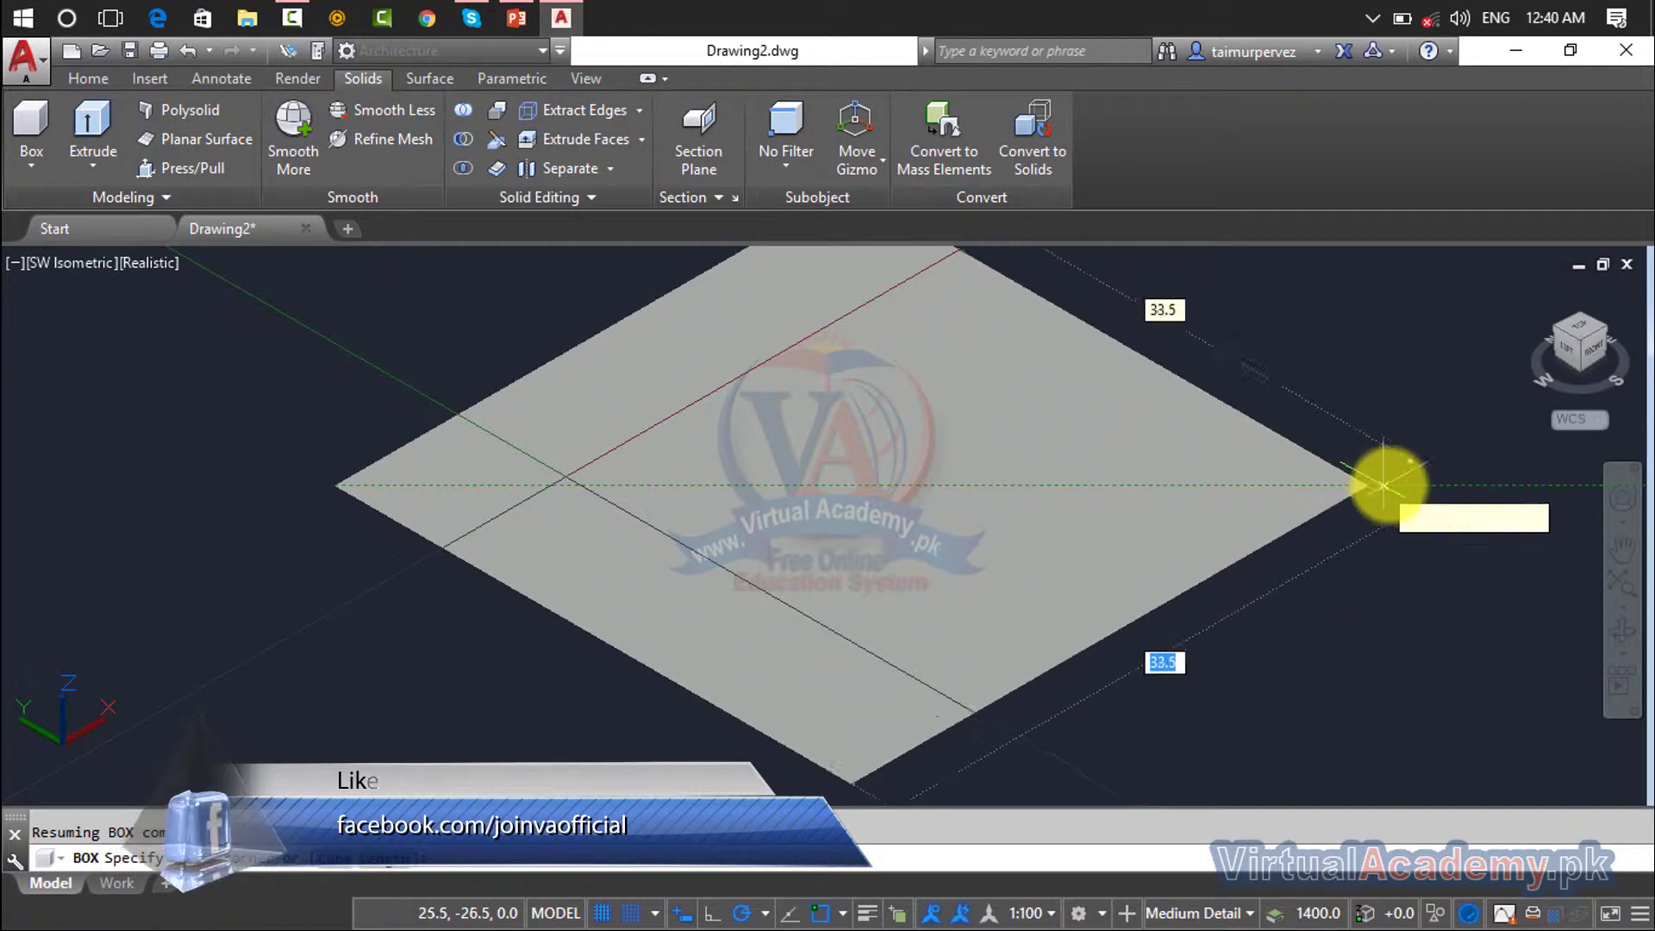
scroll(1478, 492, down, 3)
middle_drag(1479, 491, 961, 517)
click(1367, 521)
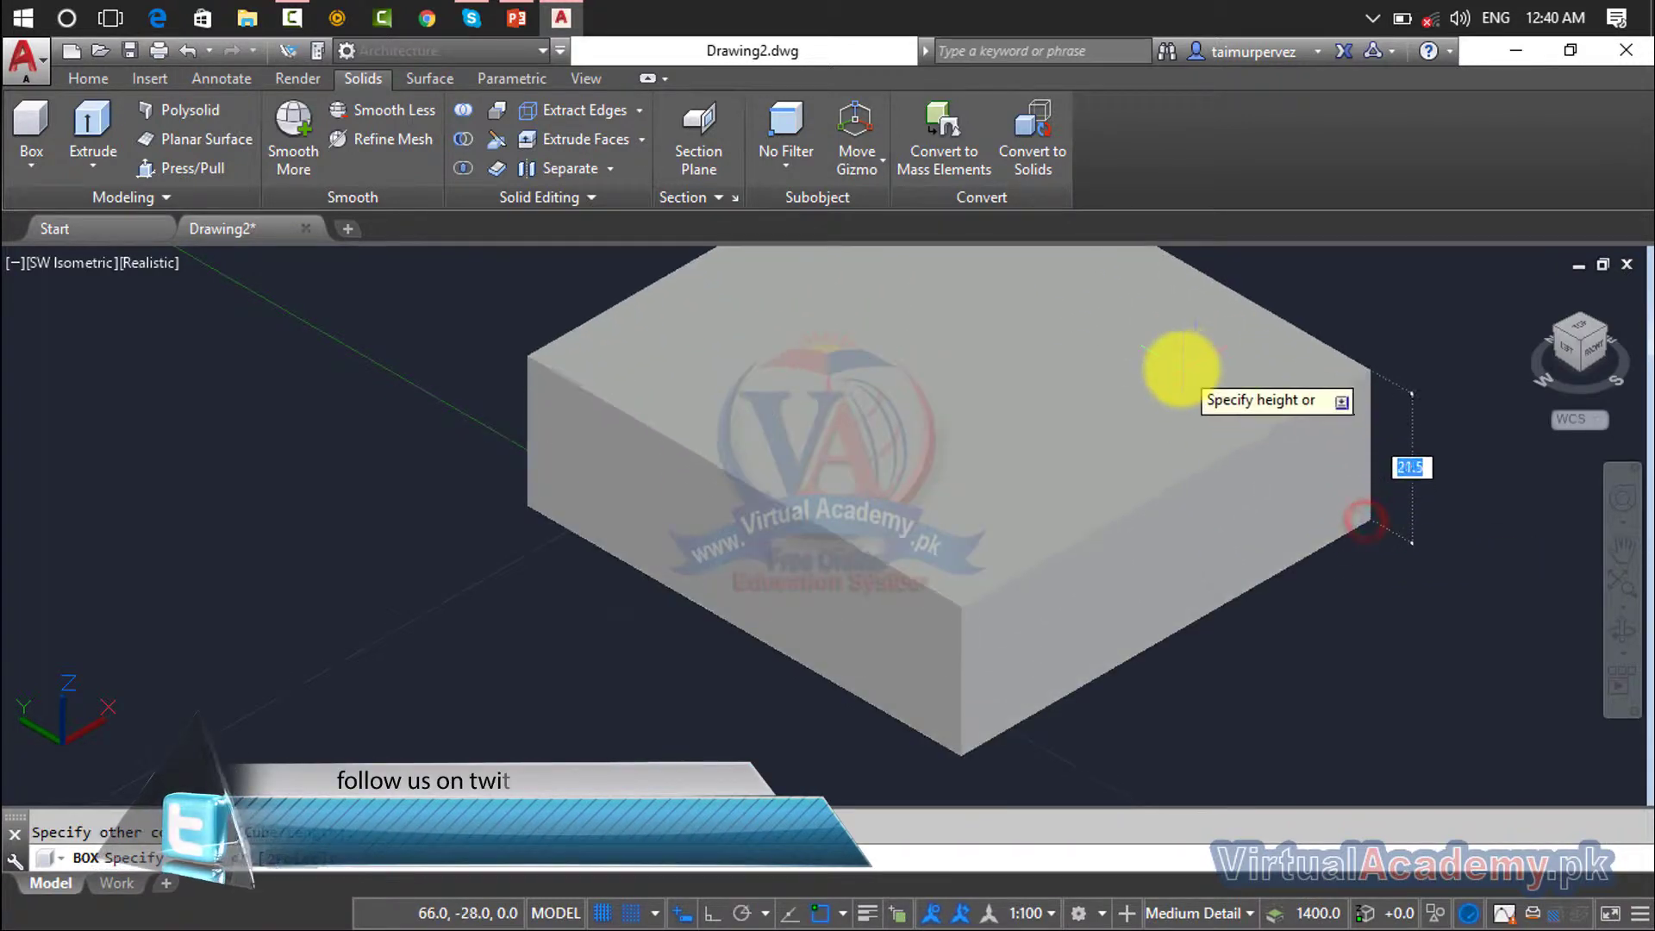
scroll(1178, 373, down, 3)
middle_drag(1069, 559, 961, 629)
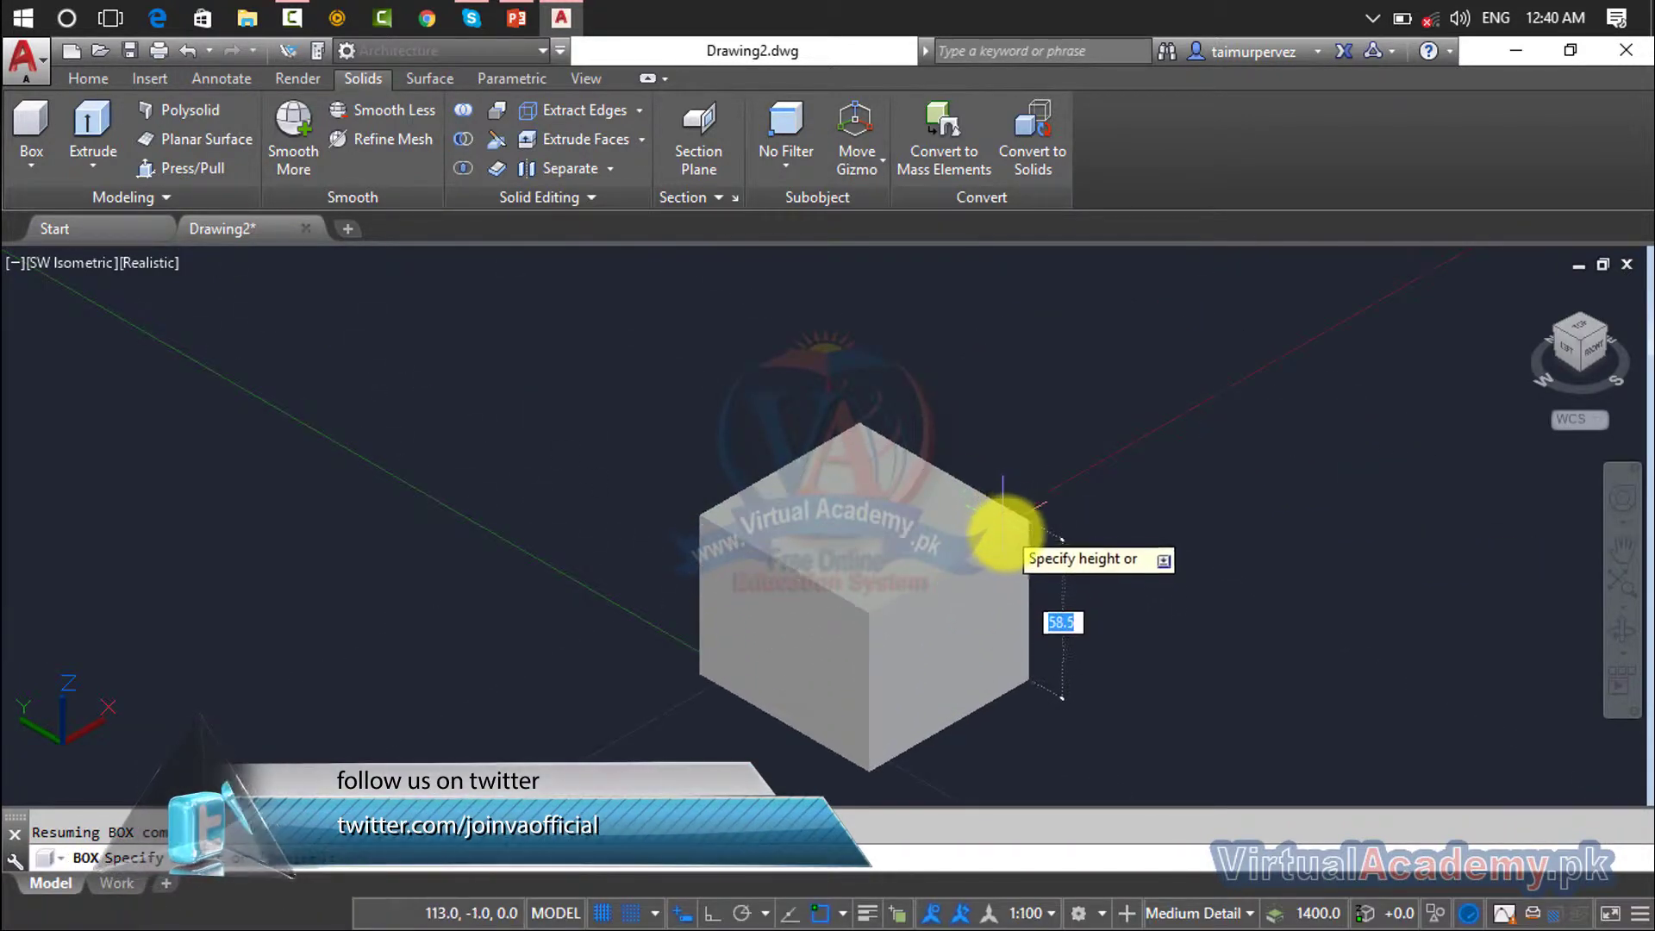
click(1006, 534)
Step: Open the Materials Browser to choose materials for the box
scroll(820, 672, up, 6)
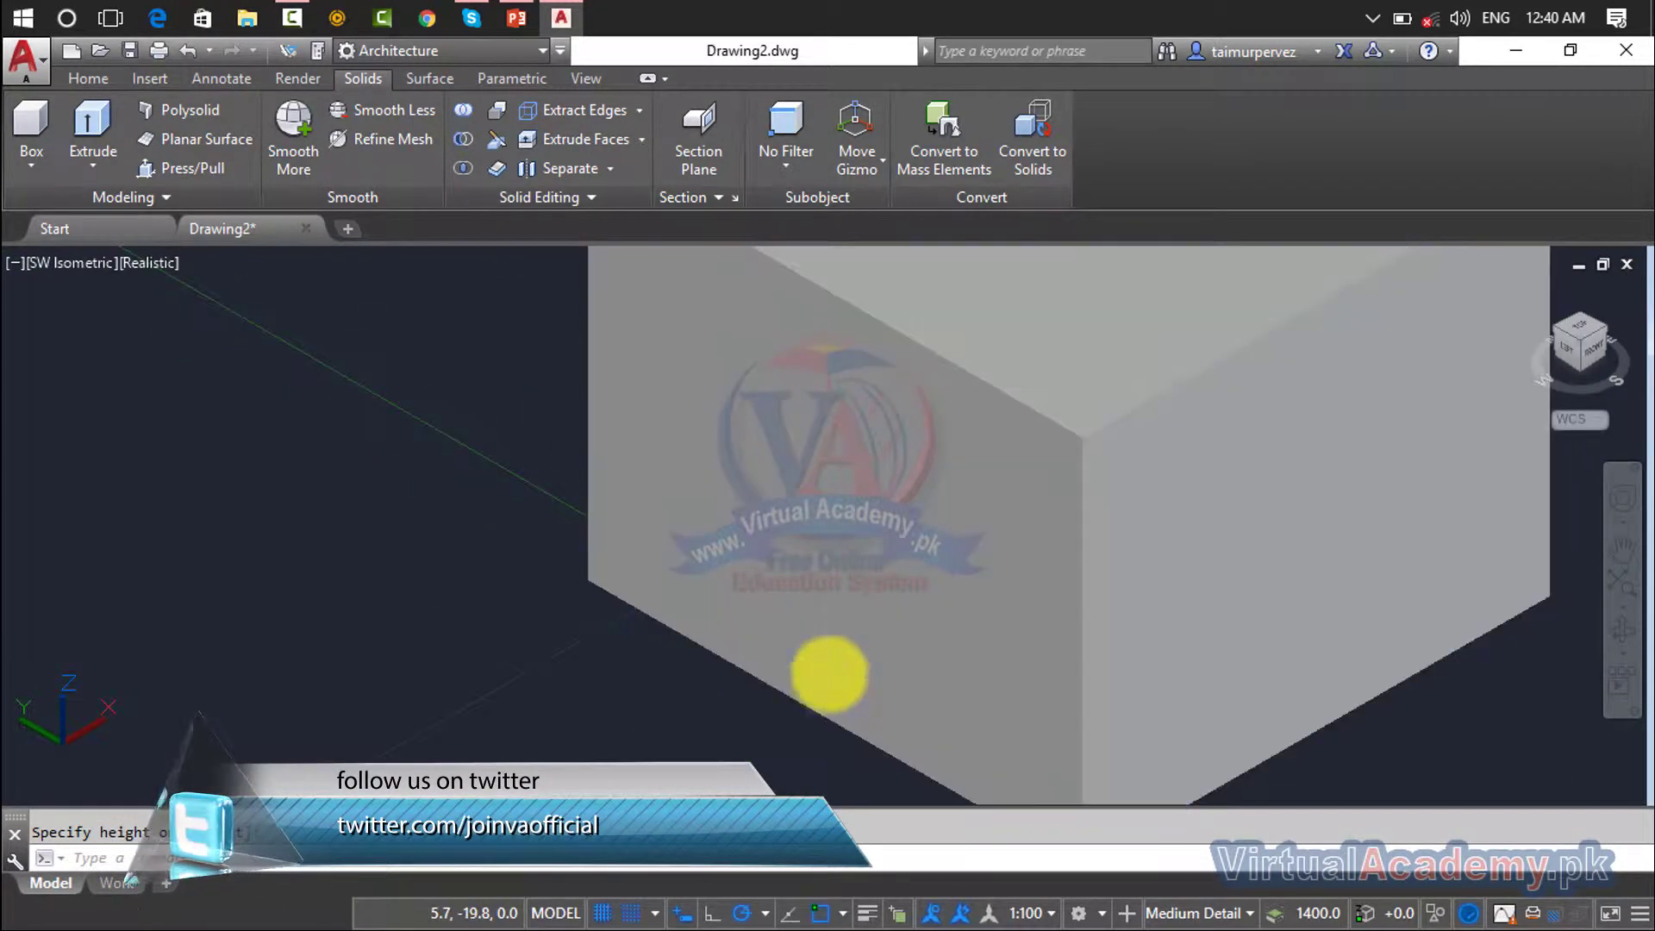
click(774, 712)
scroll(774, 702, down, 3)
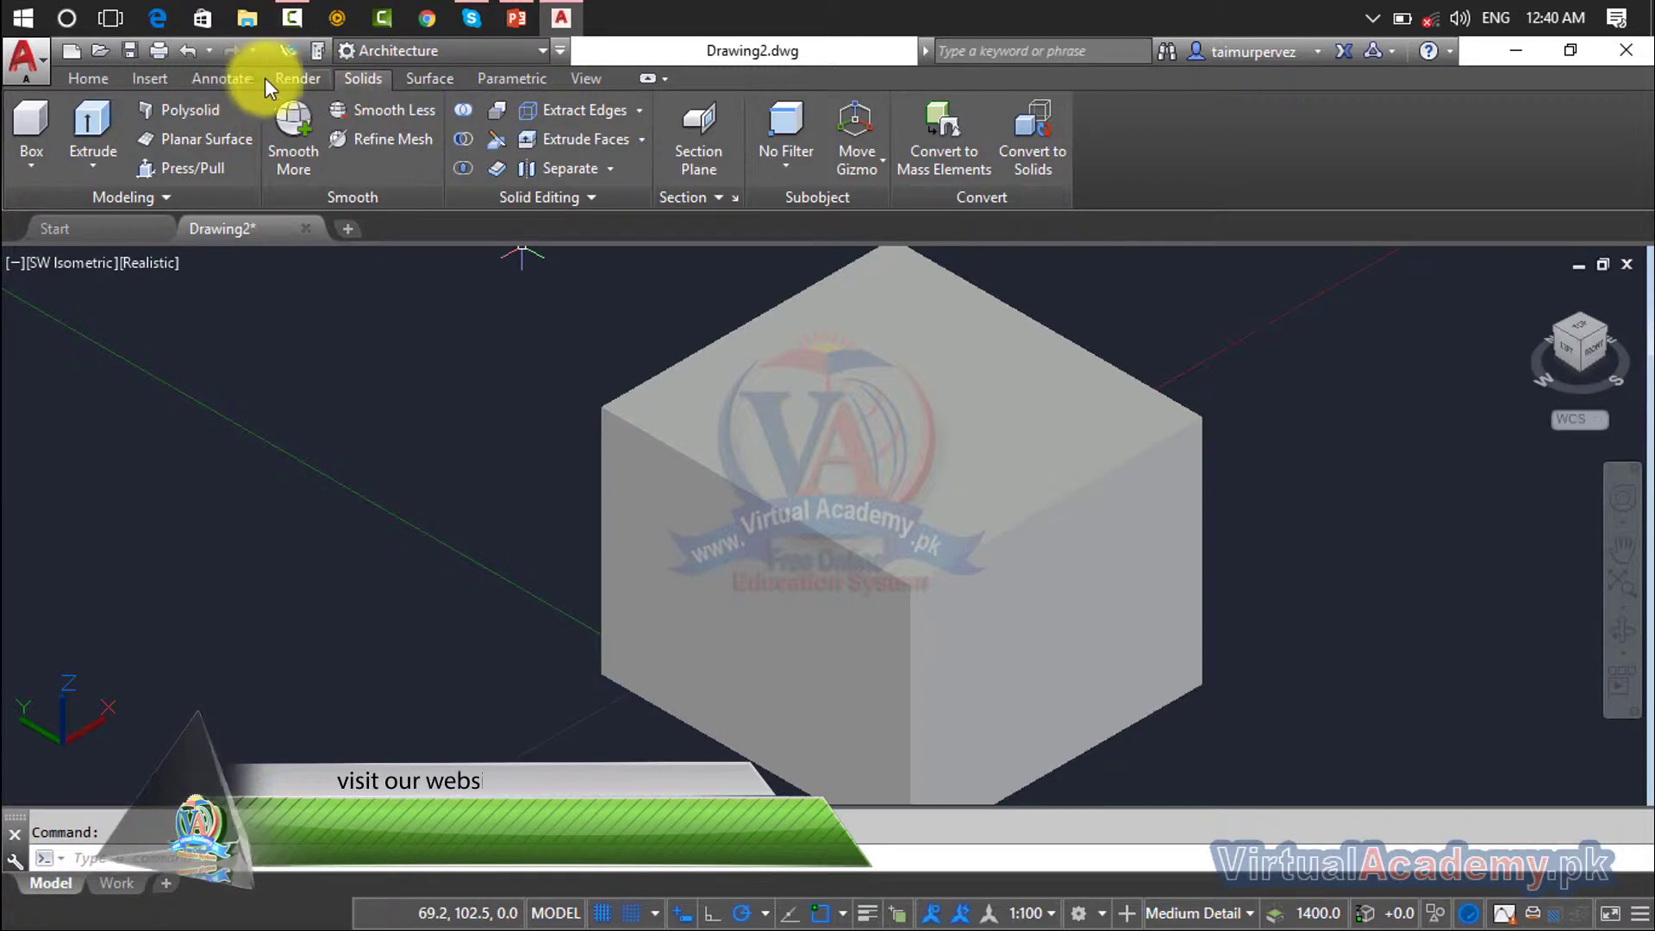
click(291, 75)
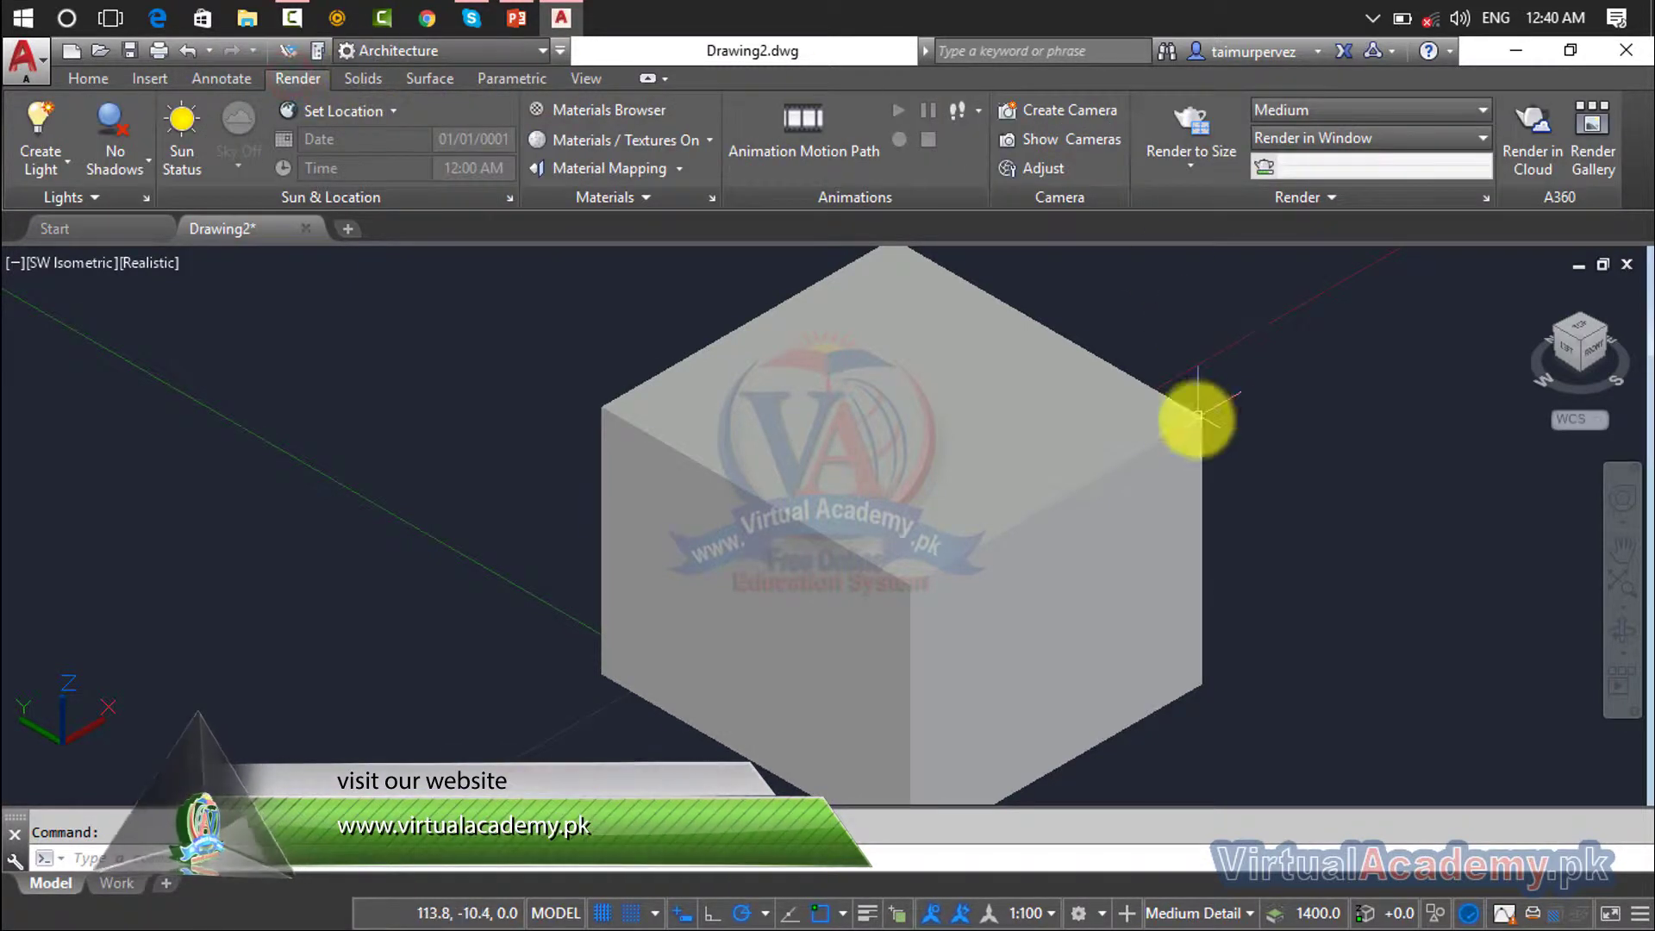
click(595, 111)
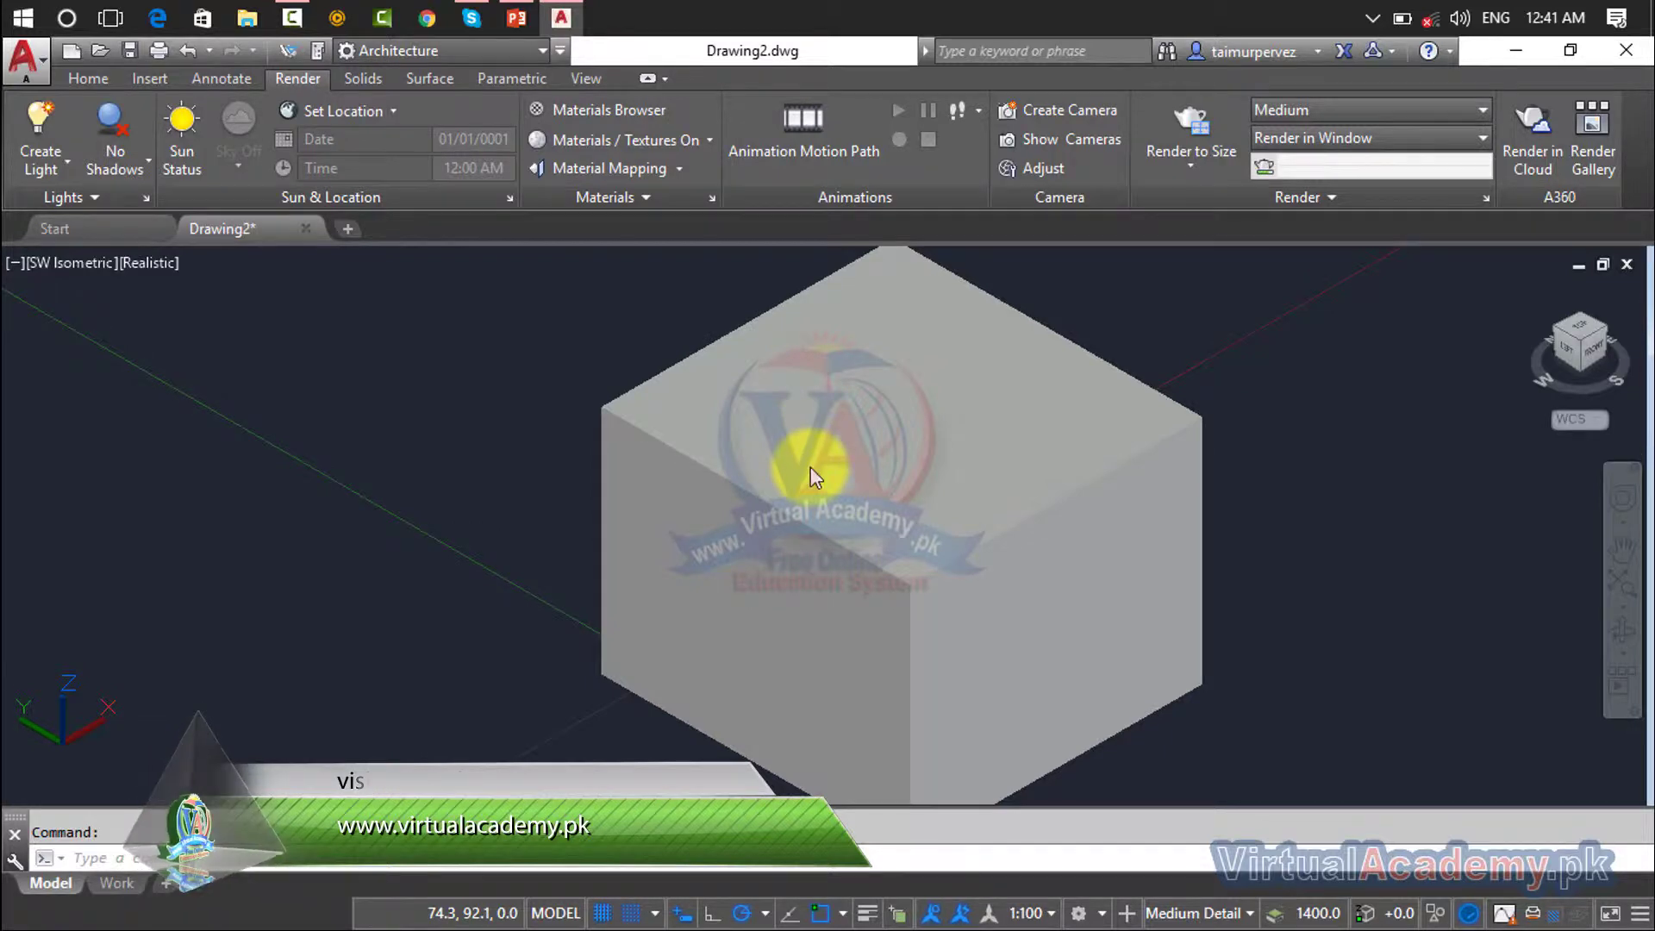
Step: Assign the Glazing material from the Autodesk Library's Default category to only the left face of the box
click(1008, 520)
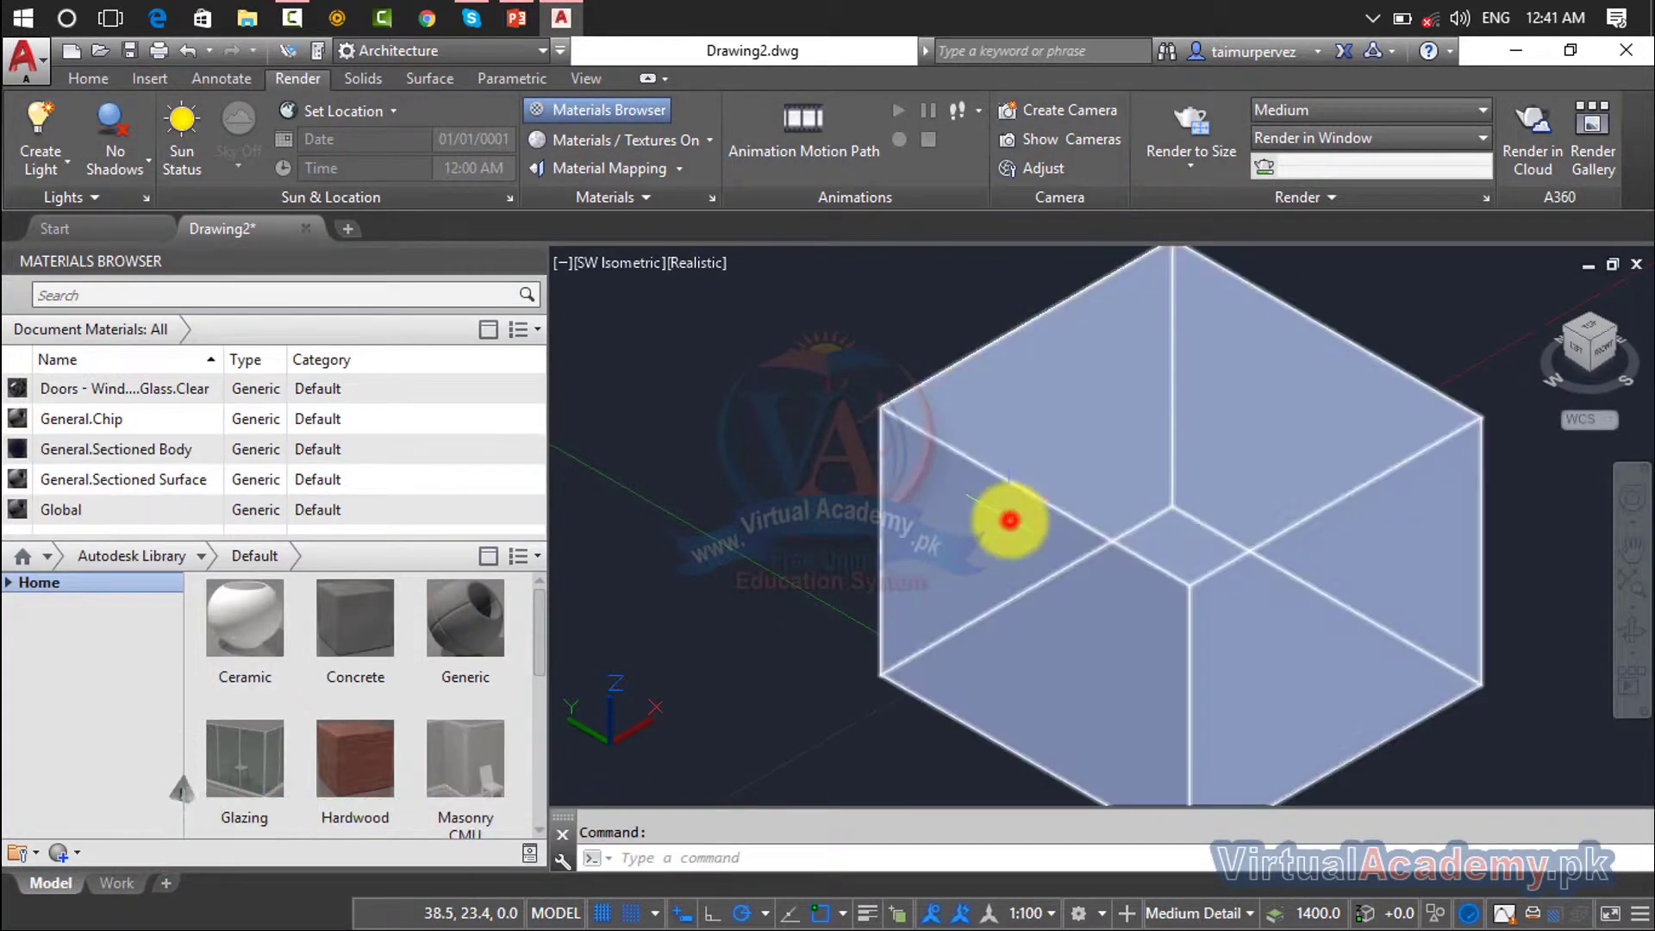
ctrl+click(1004, 526)
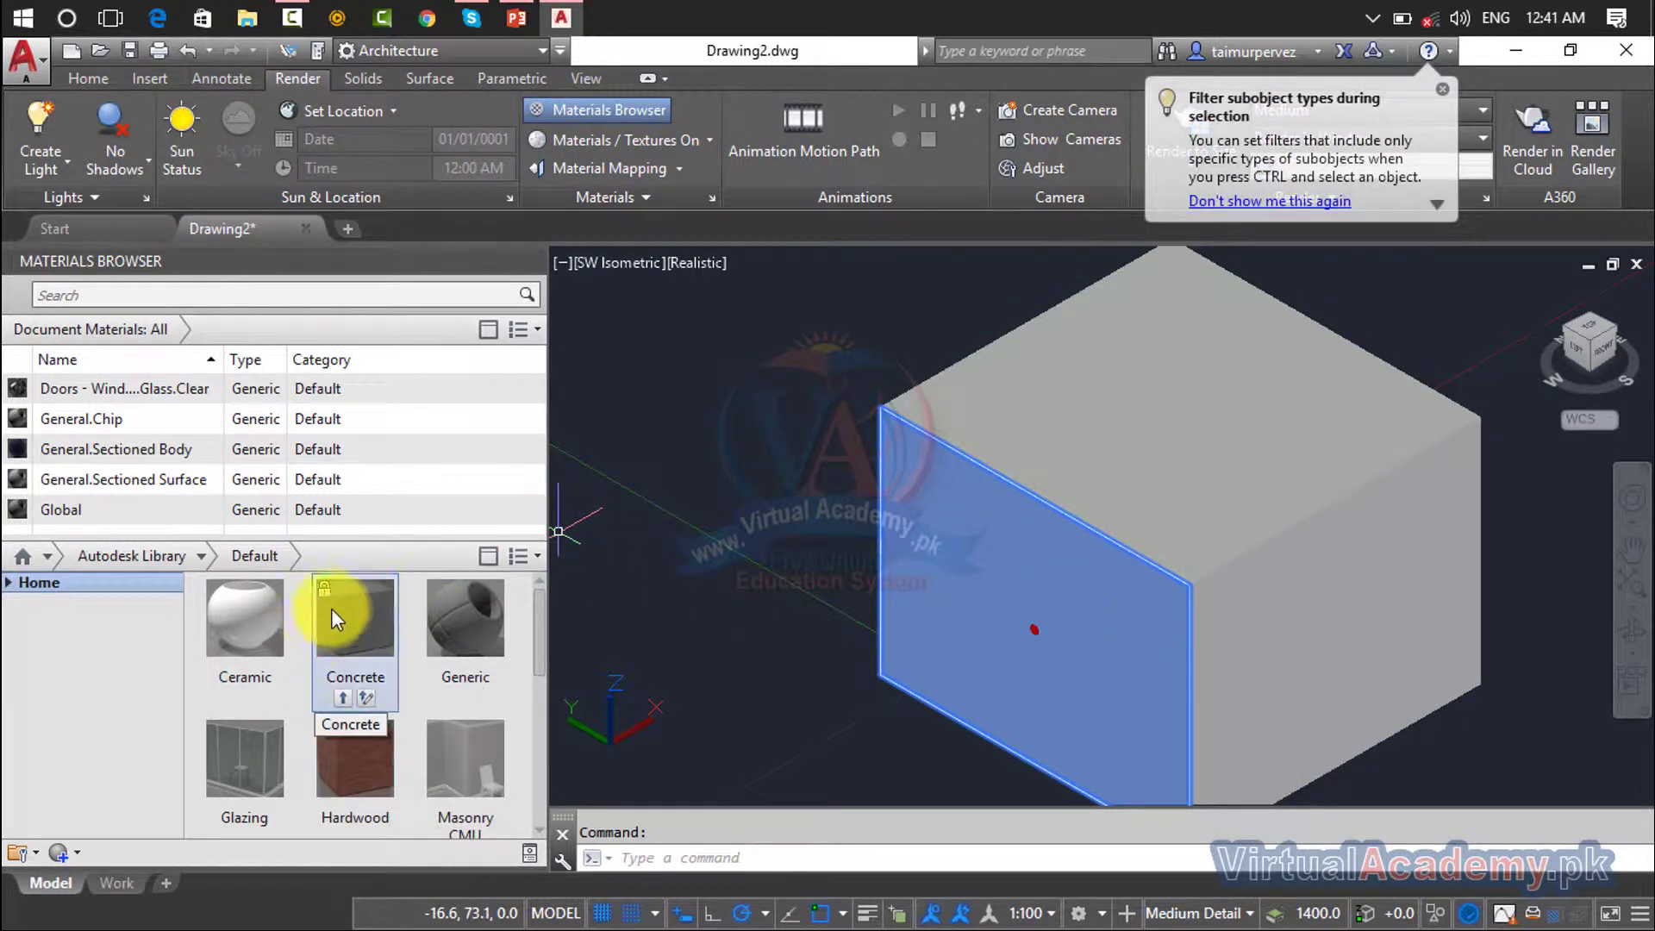
scroll(255, 750, down, 1)
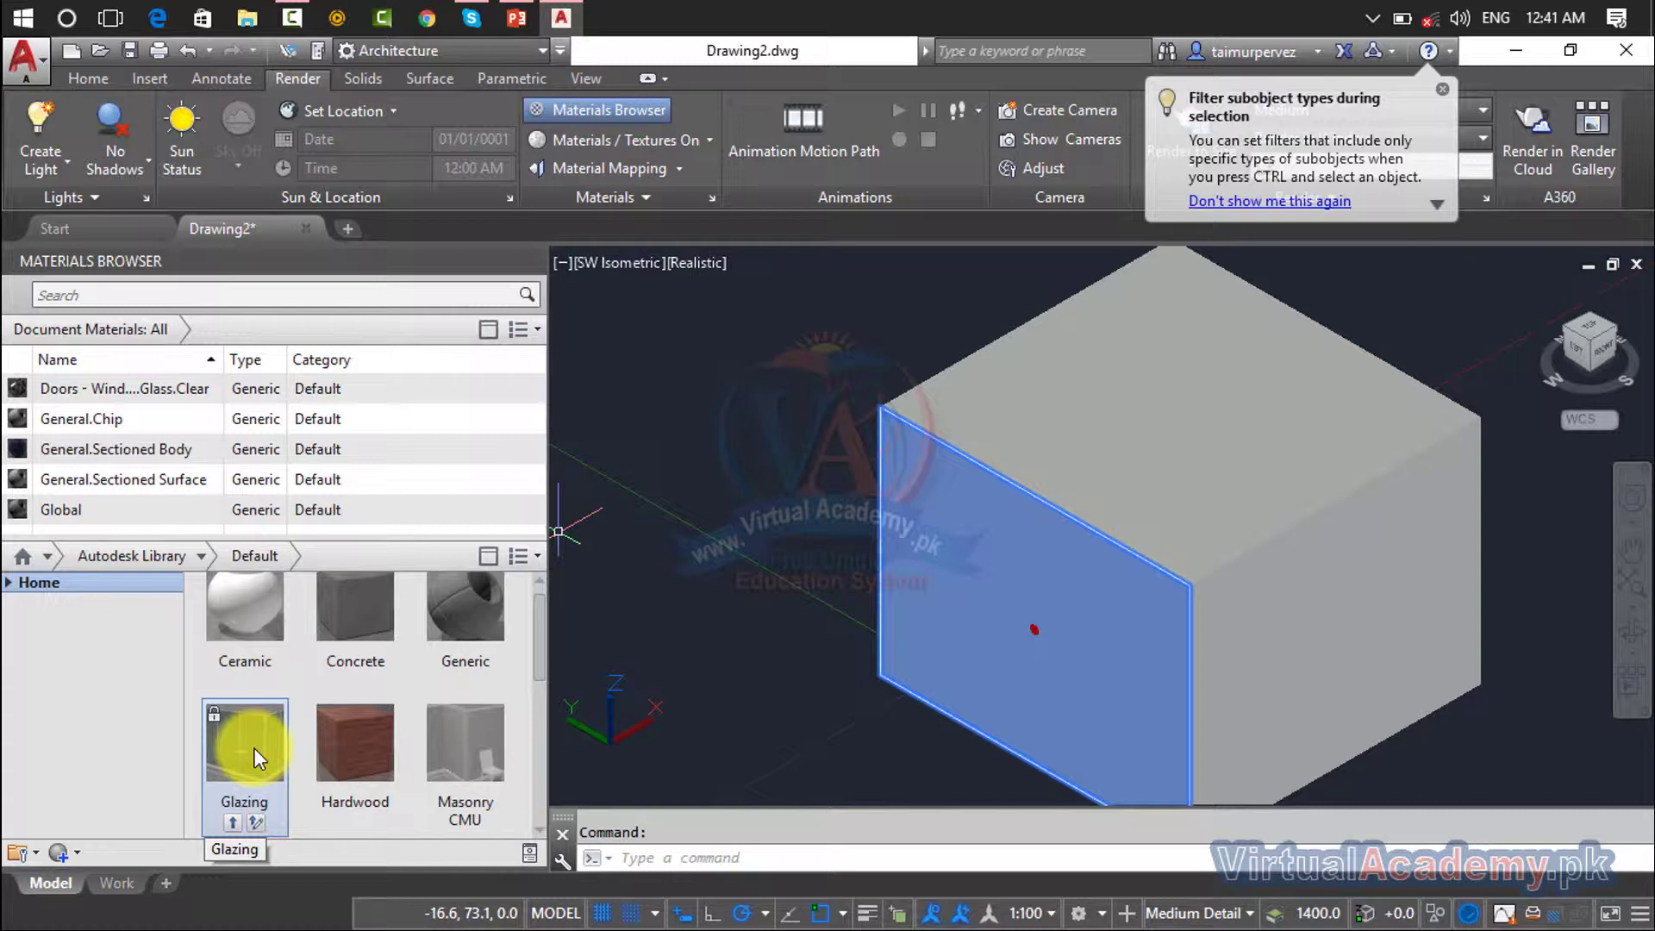
drag(253, 747, 933, 650)
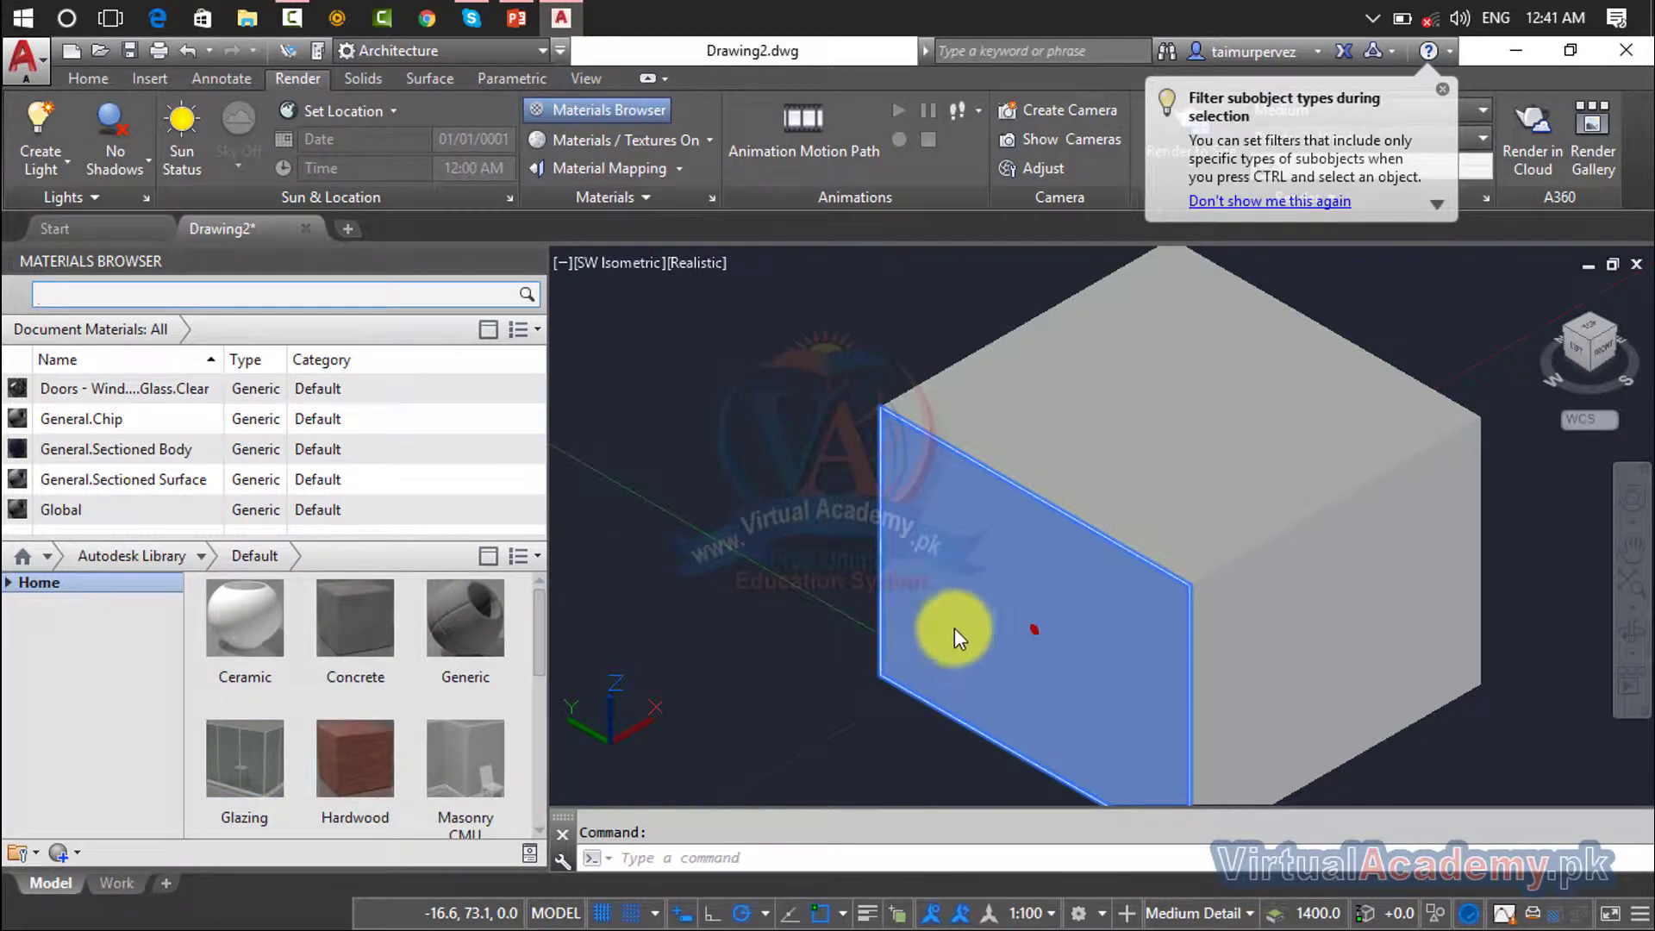
right_click(243, 738)
click(285, 748)
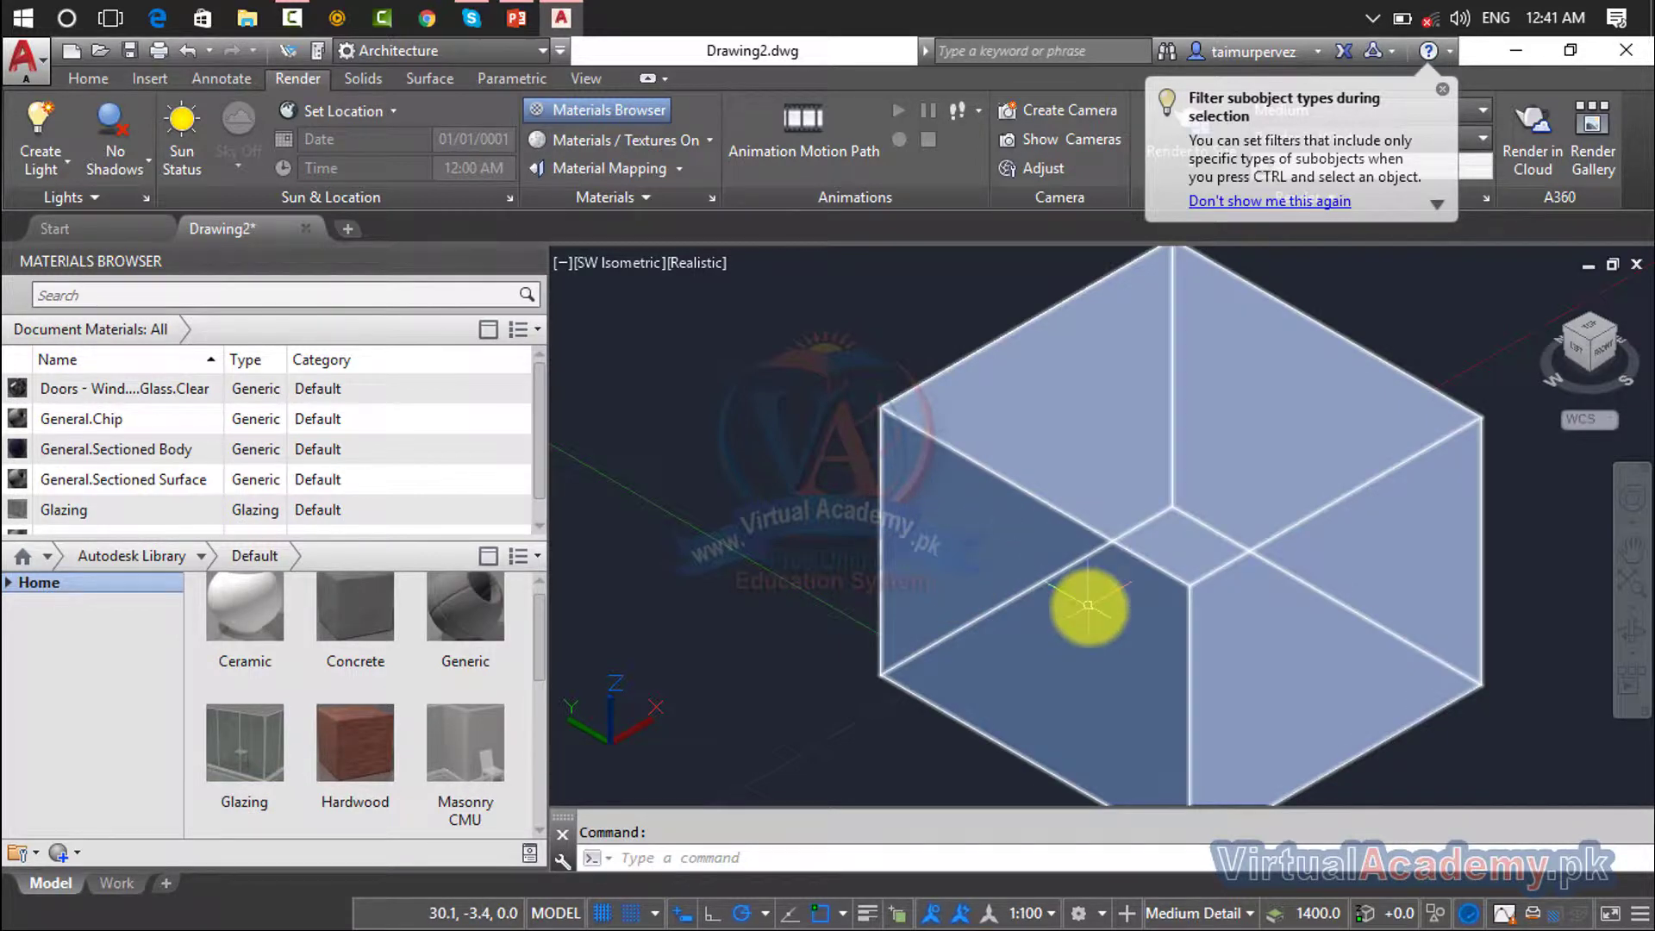
Step: Assign the Blocks material from the Autodesk Library's Concrete category to the top face of the box
click(1114, 471)
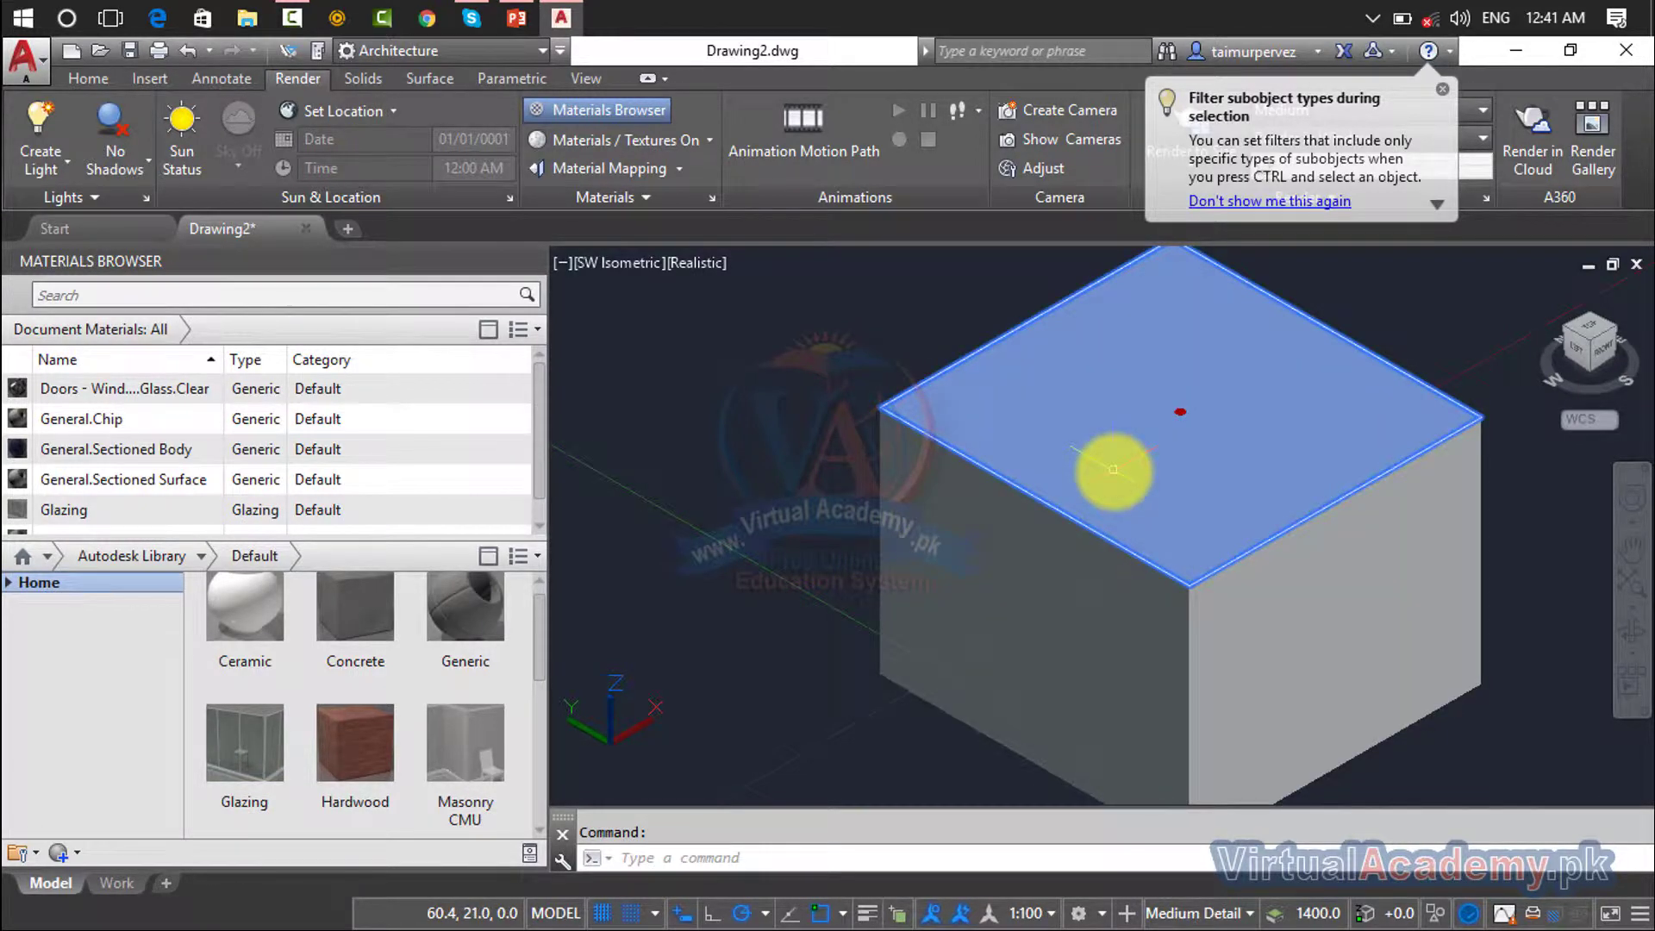
scroll(99, 448, down, 1)
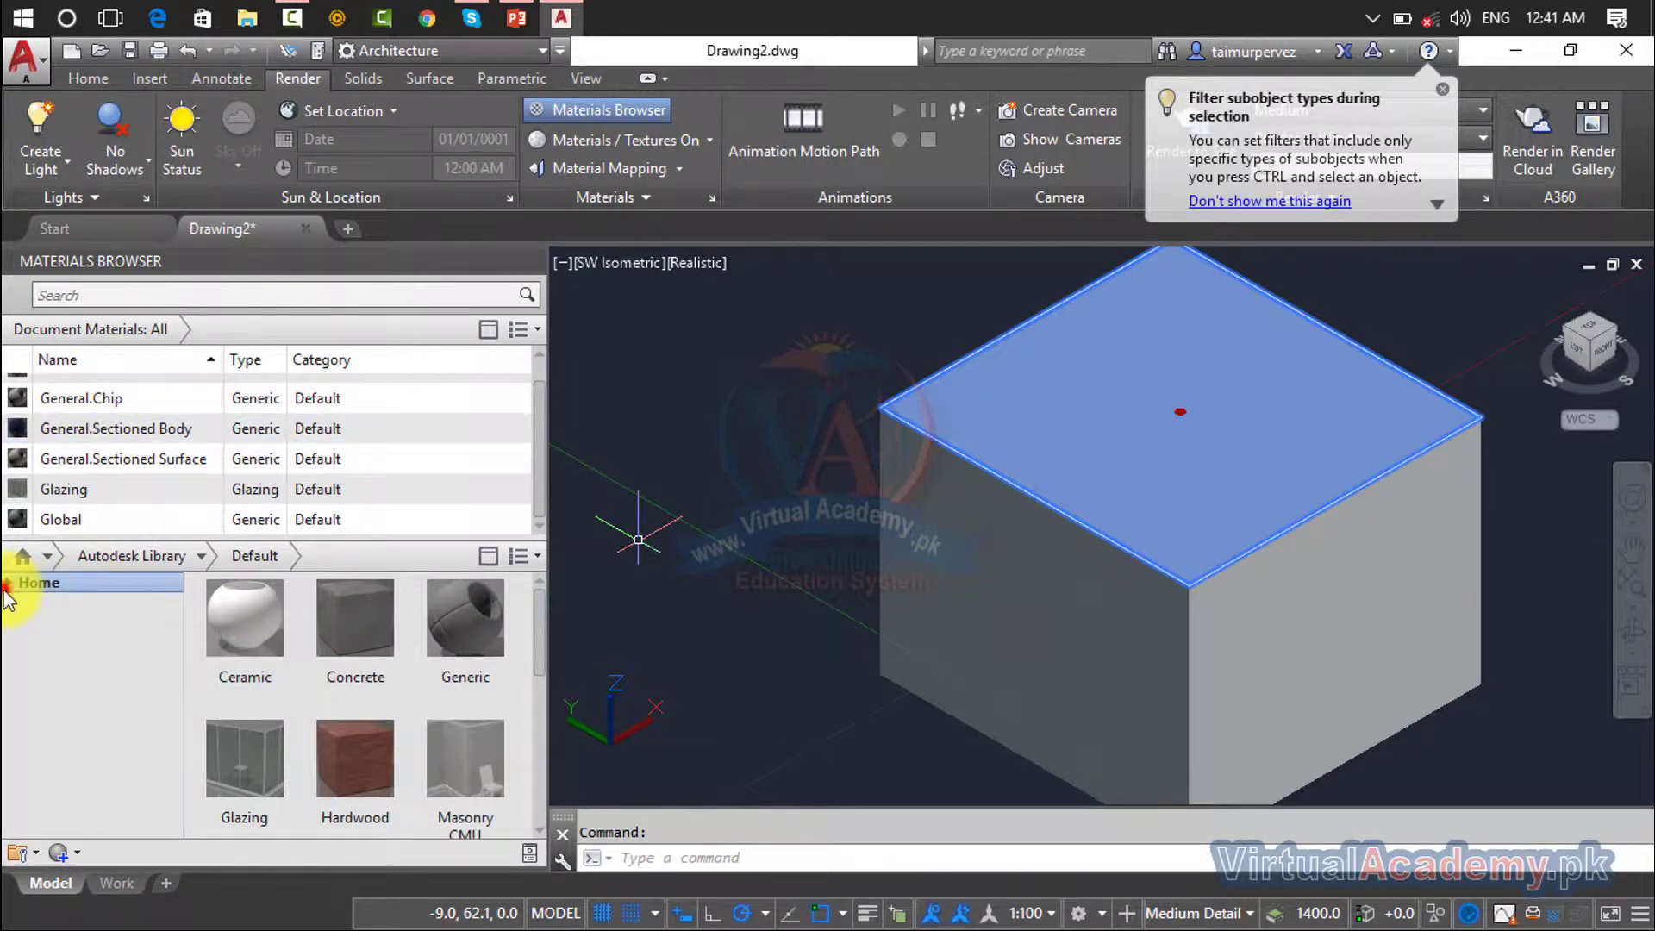
click(15, 618)
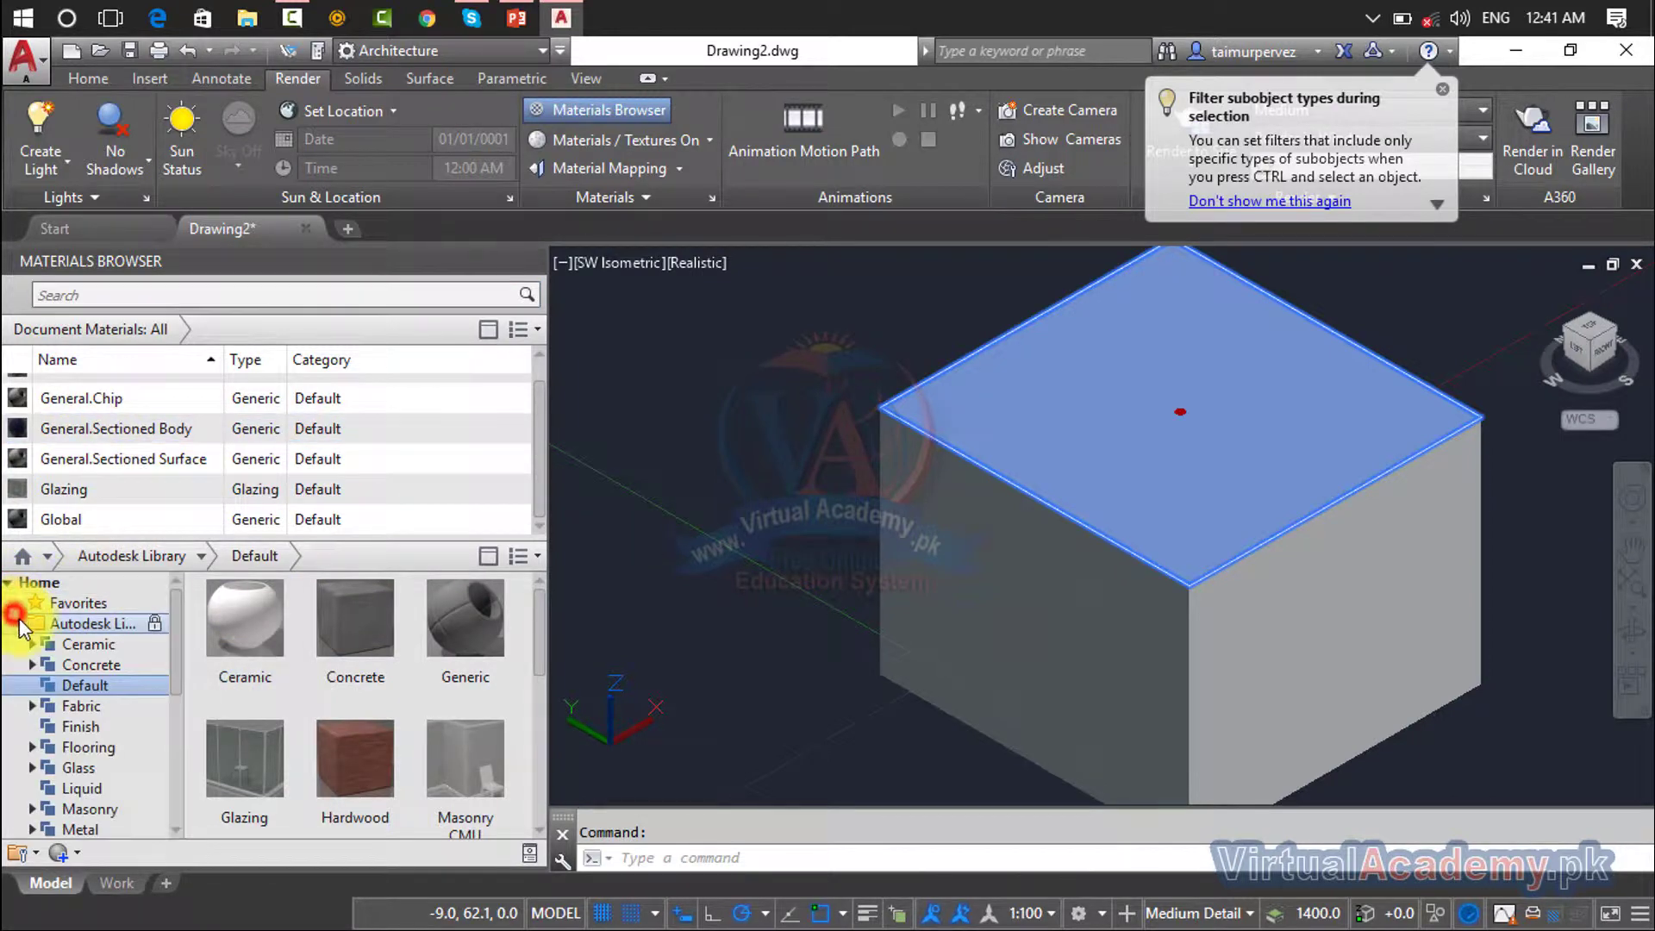
click(64, 672)
mouse_move(342, 648)
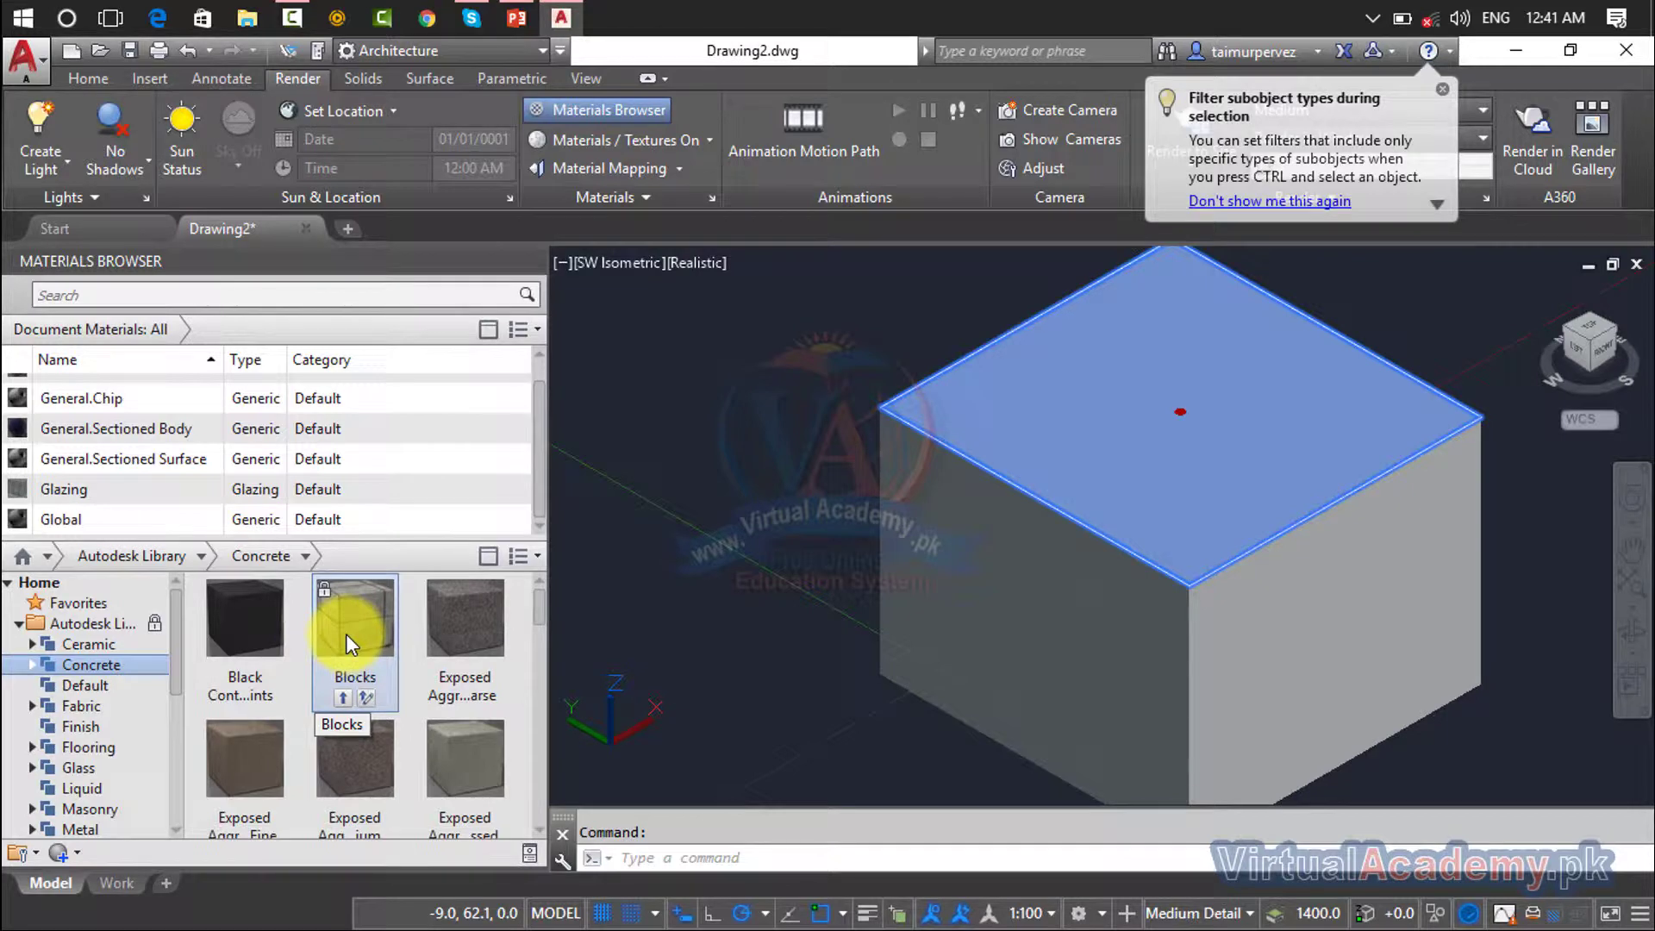
right_click(347, 636)
click(375, 645)
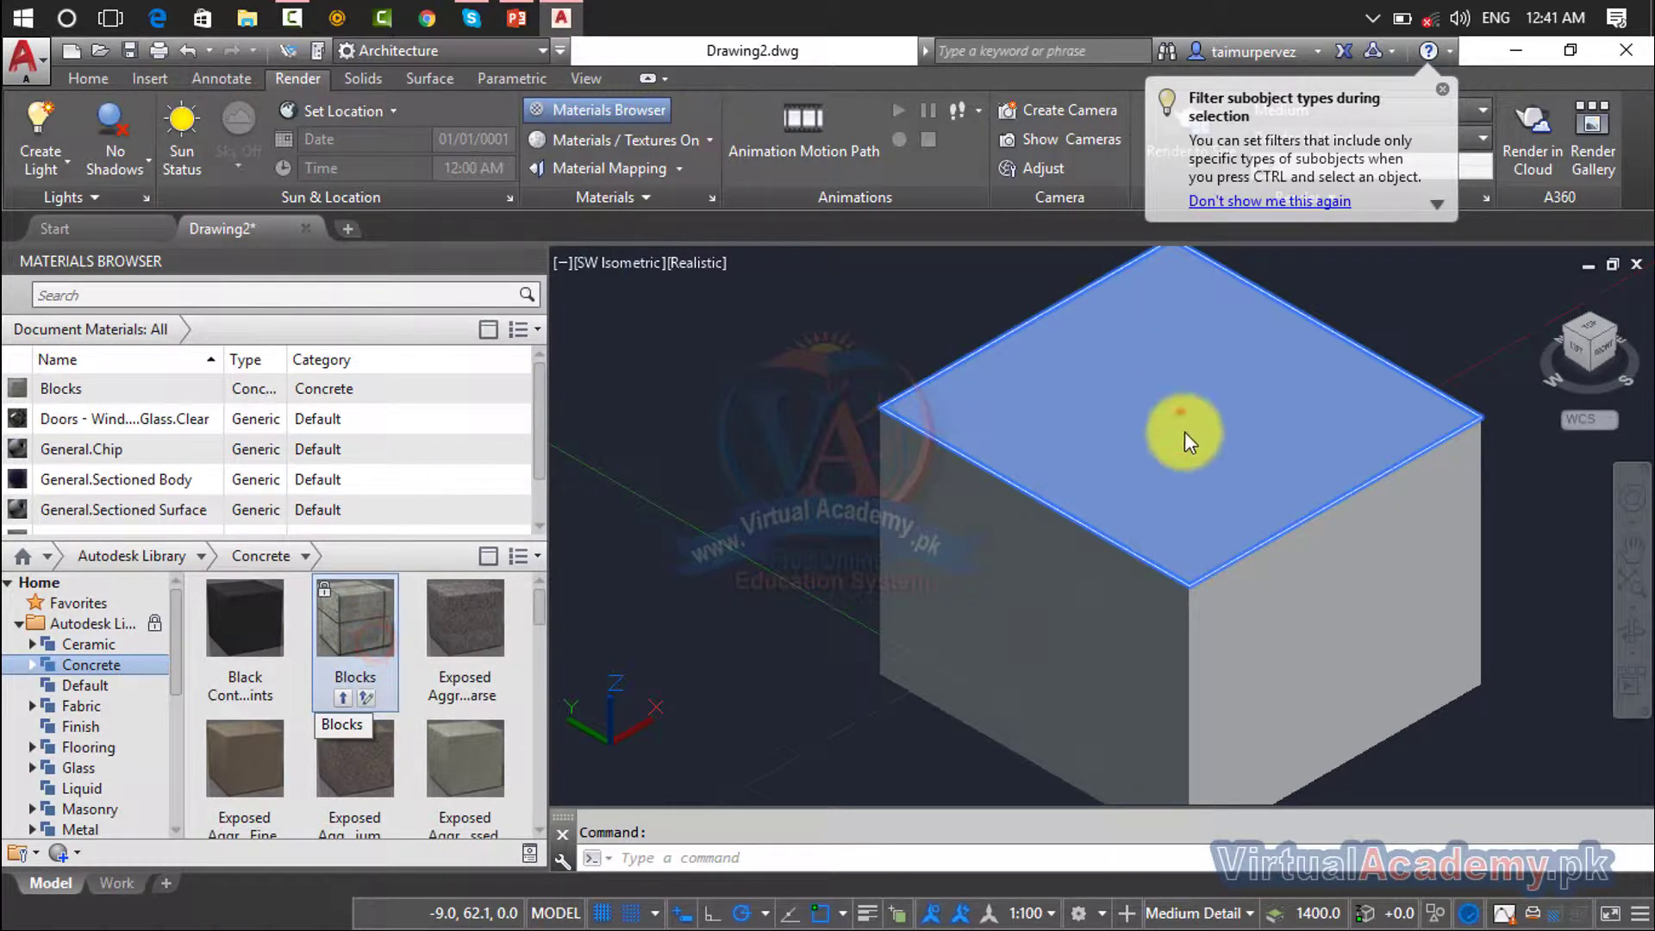
drag(1184, 431, 1241, 502)
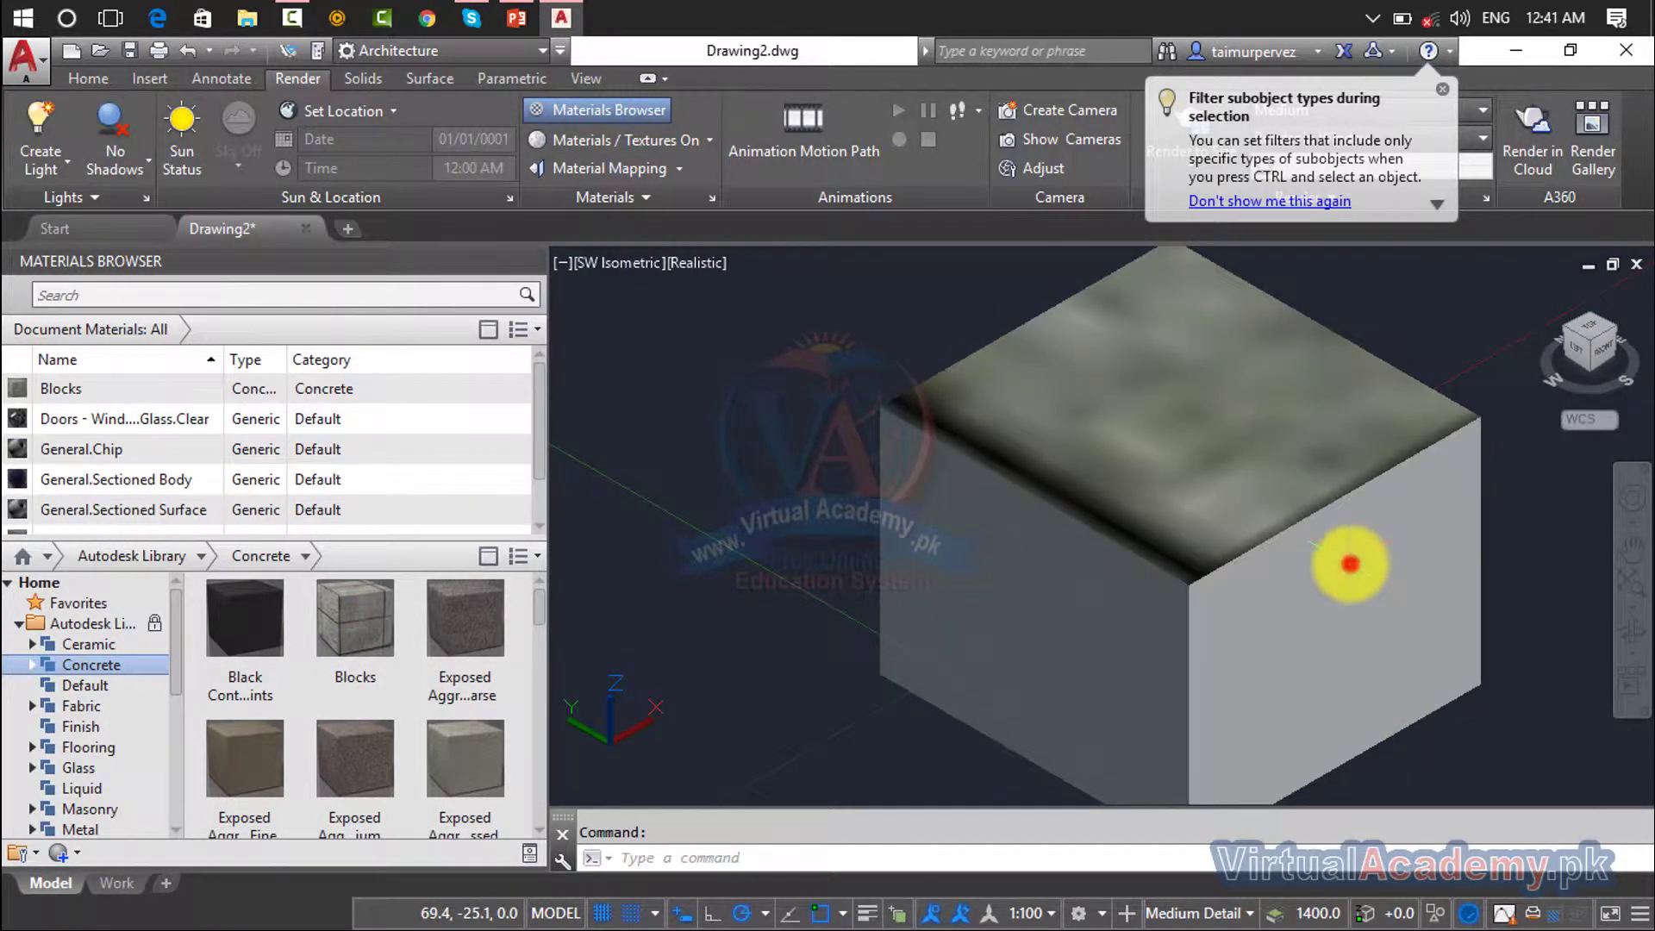
Step: Assign the Plaid - Red material from the Autodesk Library's Fabric category to the front face of the box
ctrl+click(1350, 564)
scroll(327, 712, down, 1)
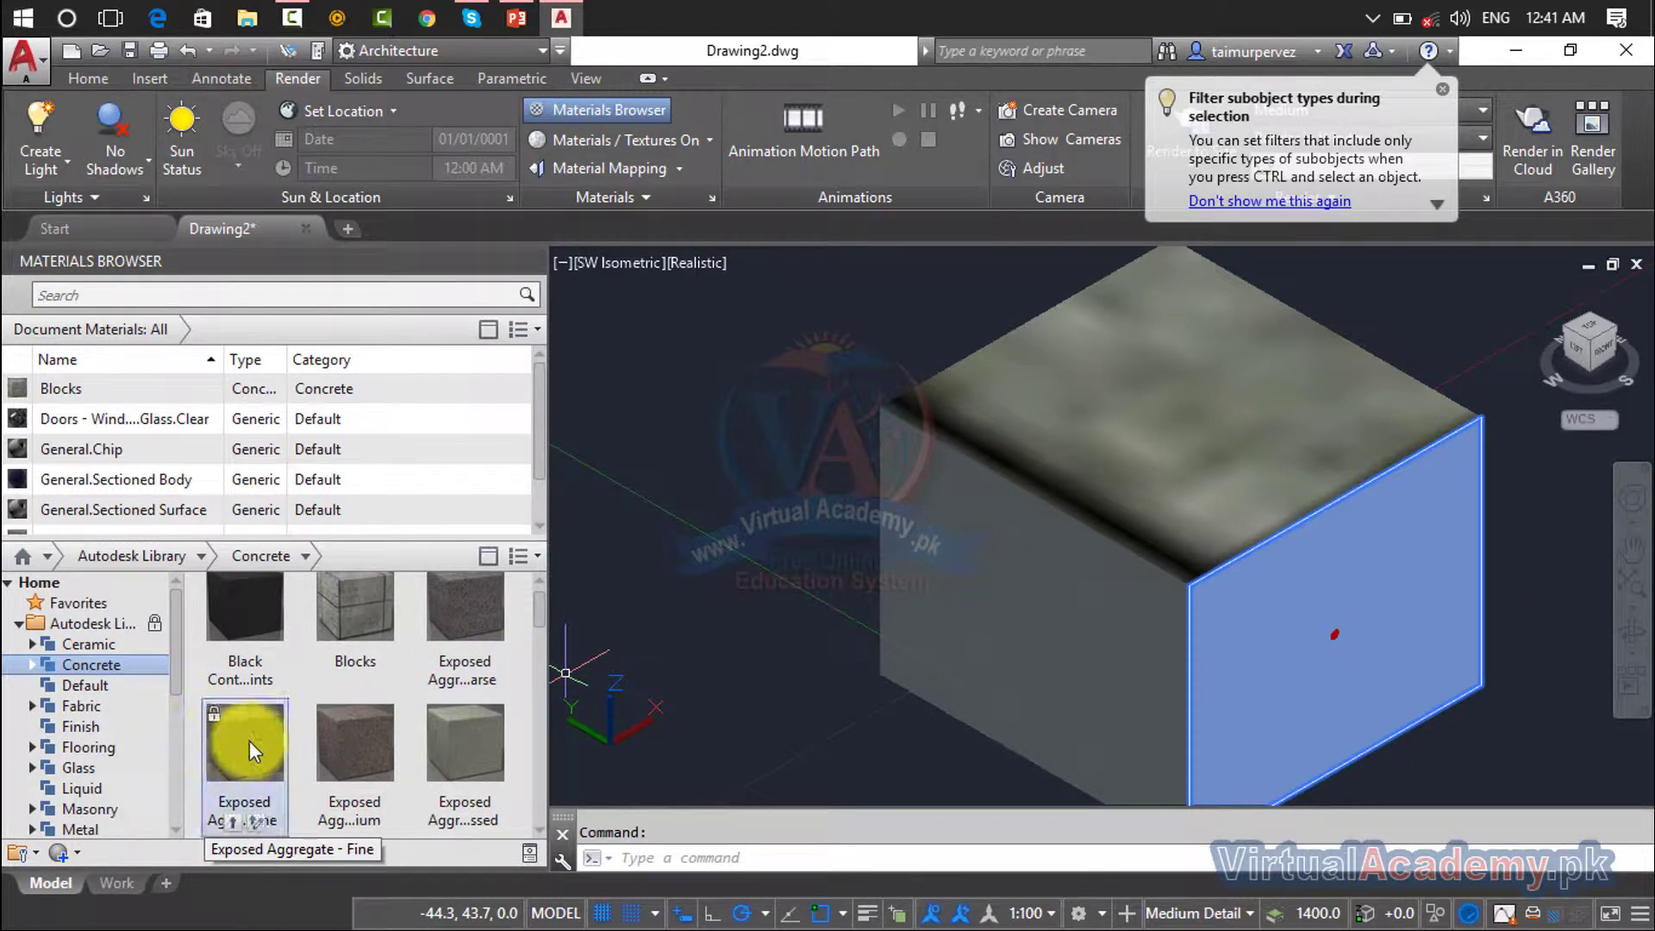
scroll(288, 745, down, 3)
scroll(148, 700, down, 1)
scroll(386, 714, down, 5)
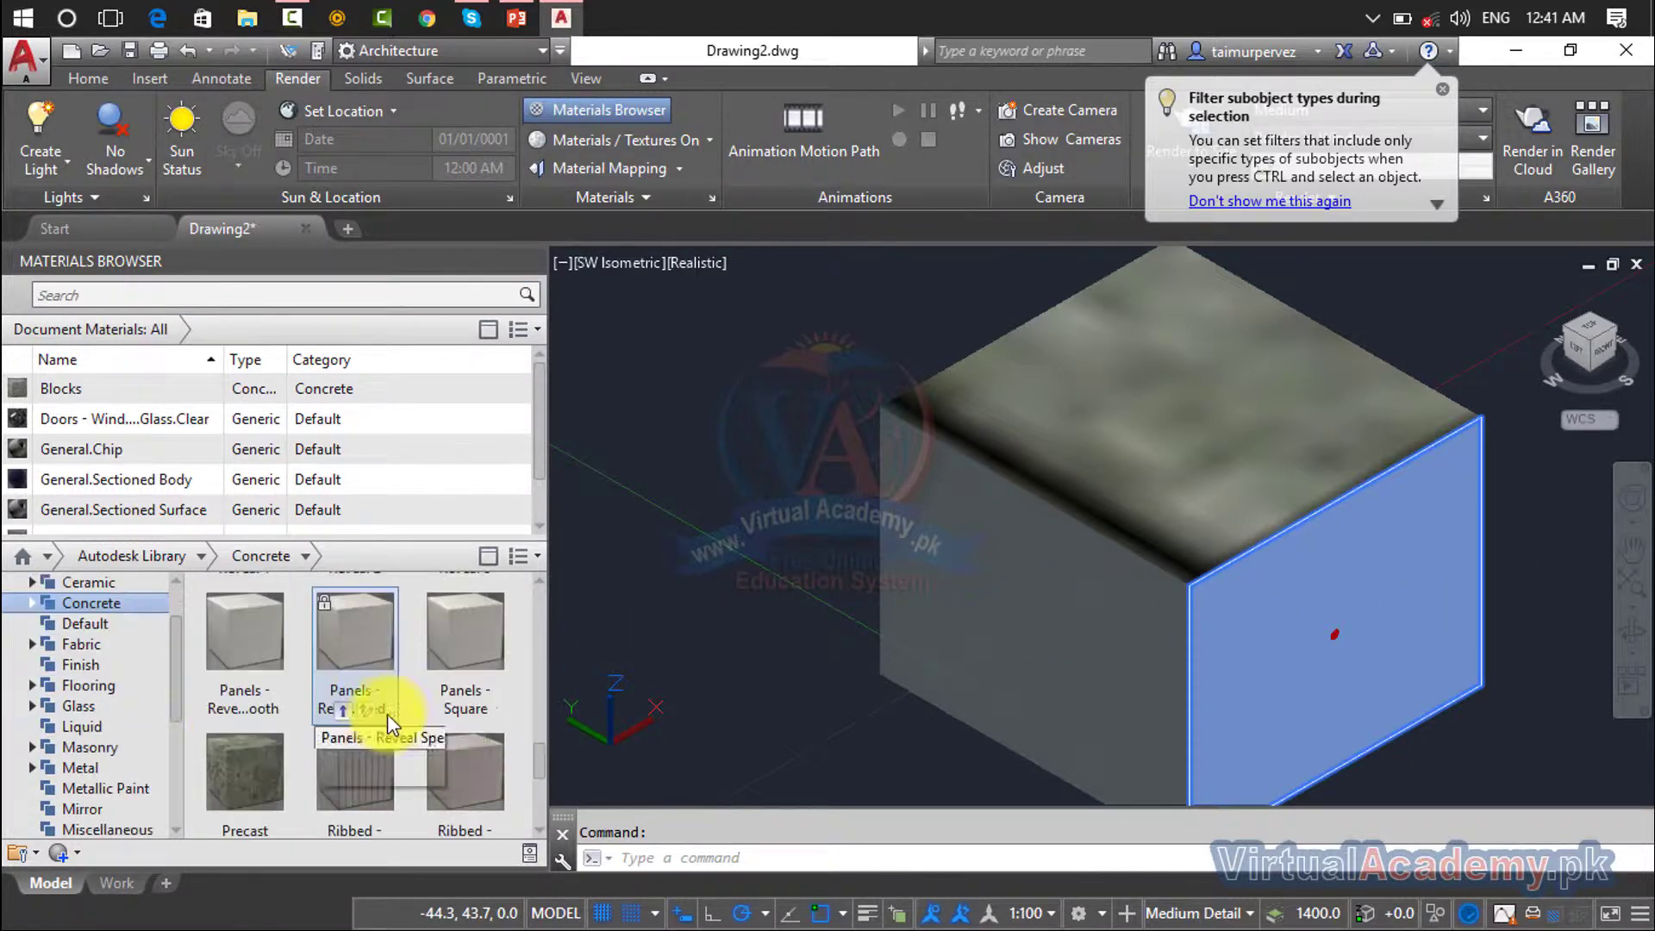
click(109, 644)
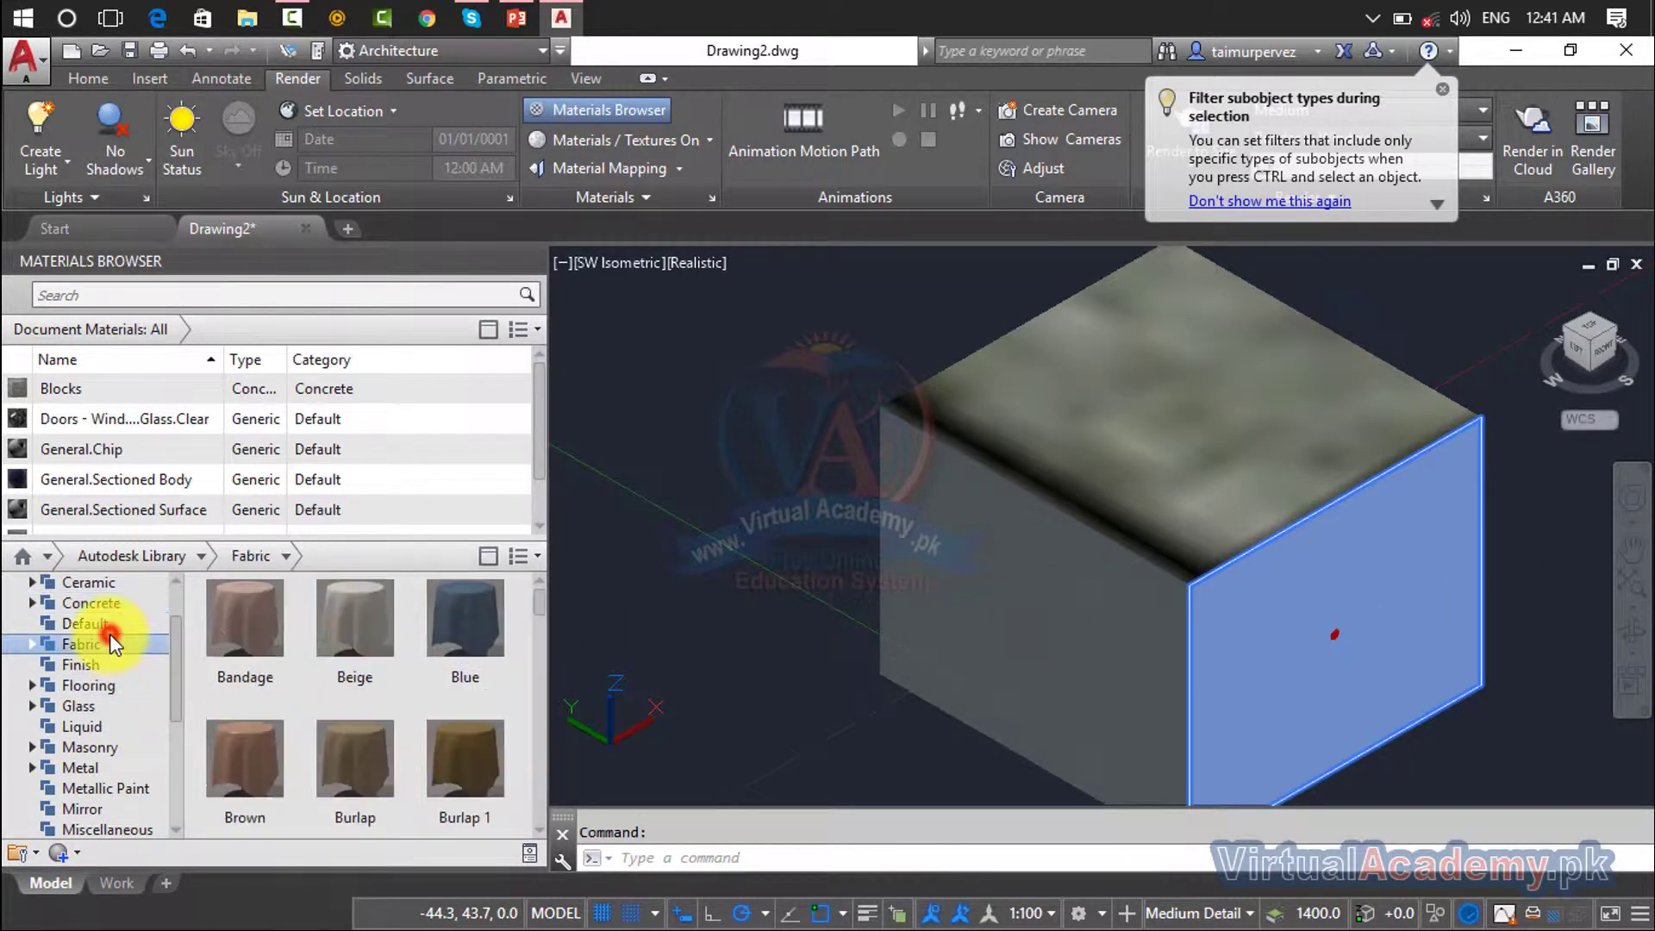
click(82, 664)
click(106, 646)
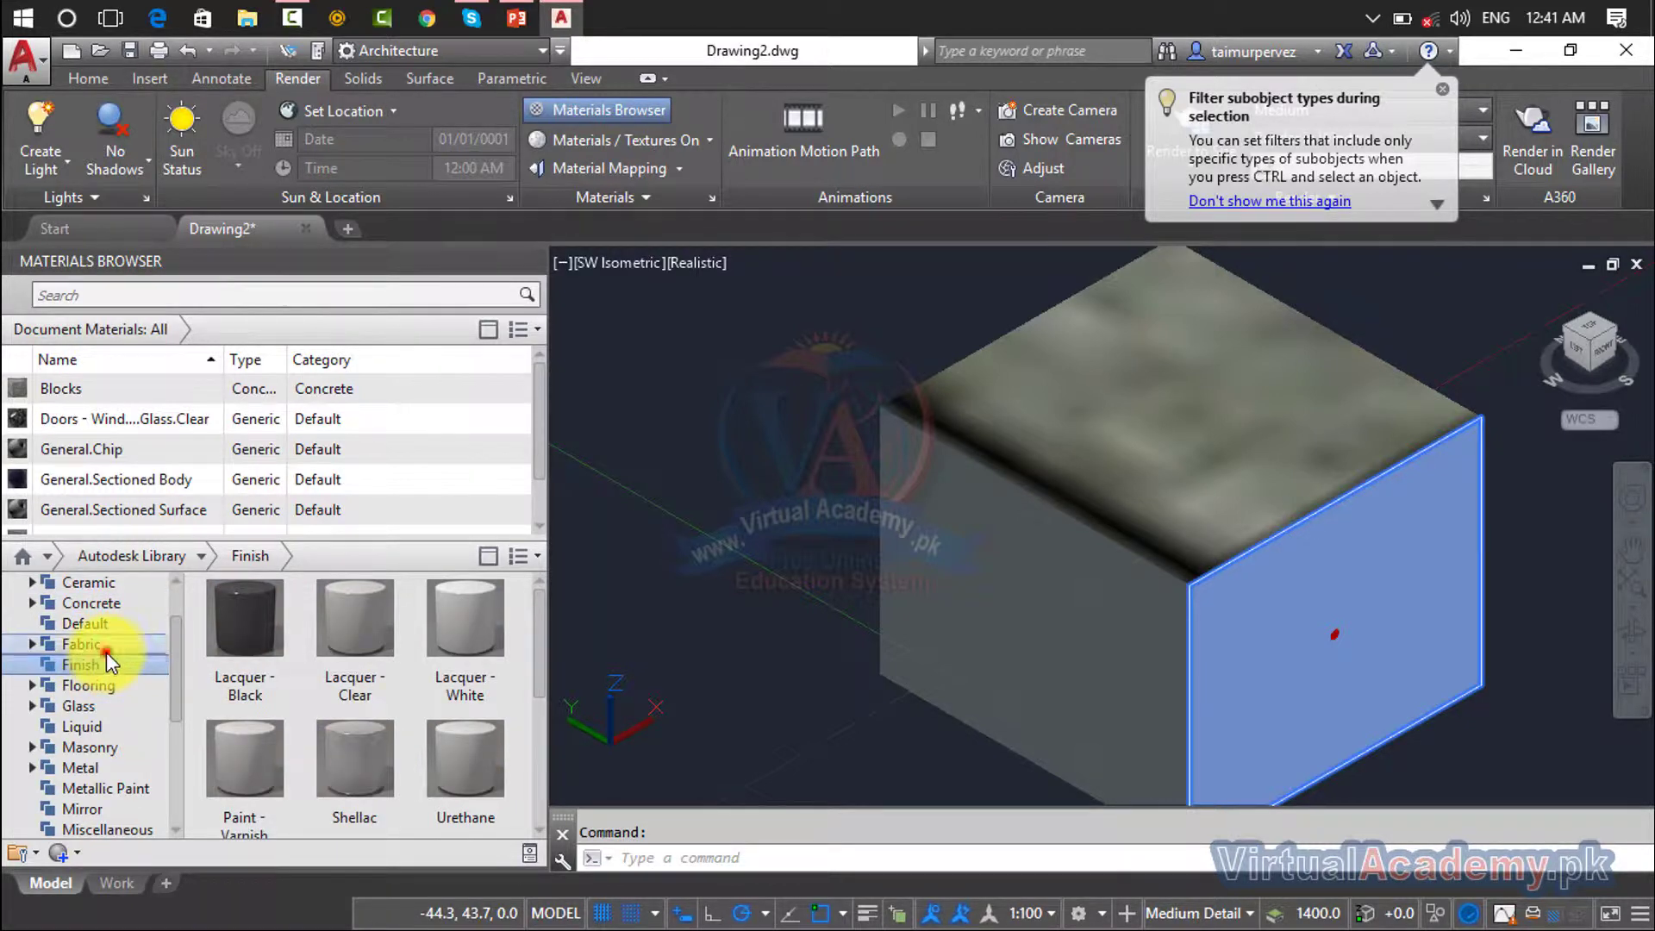
scroll(423, 660, down, 6)
scroll(422, 660, down, 2)
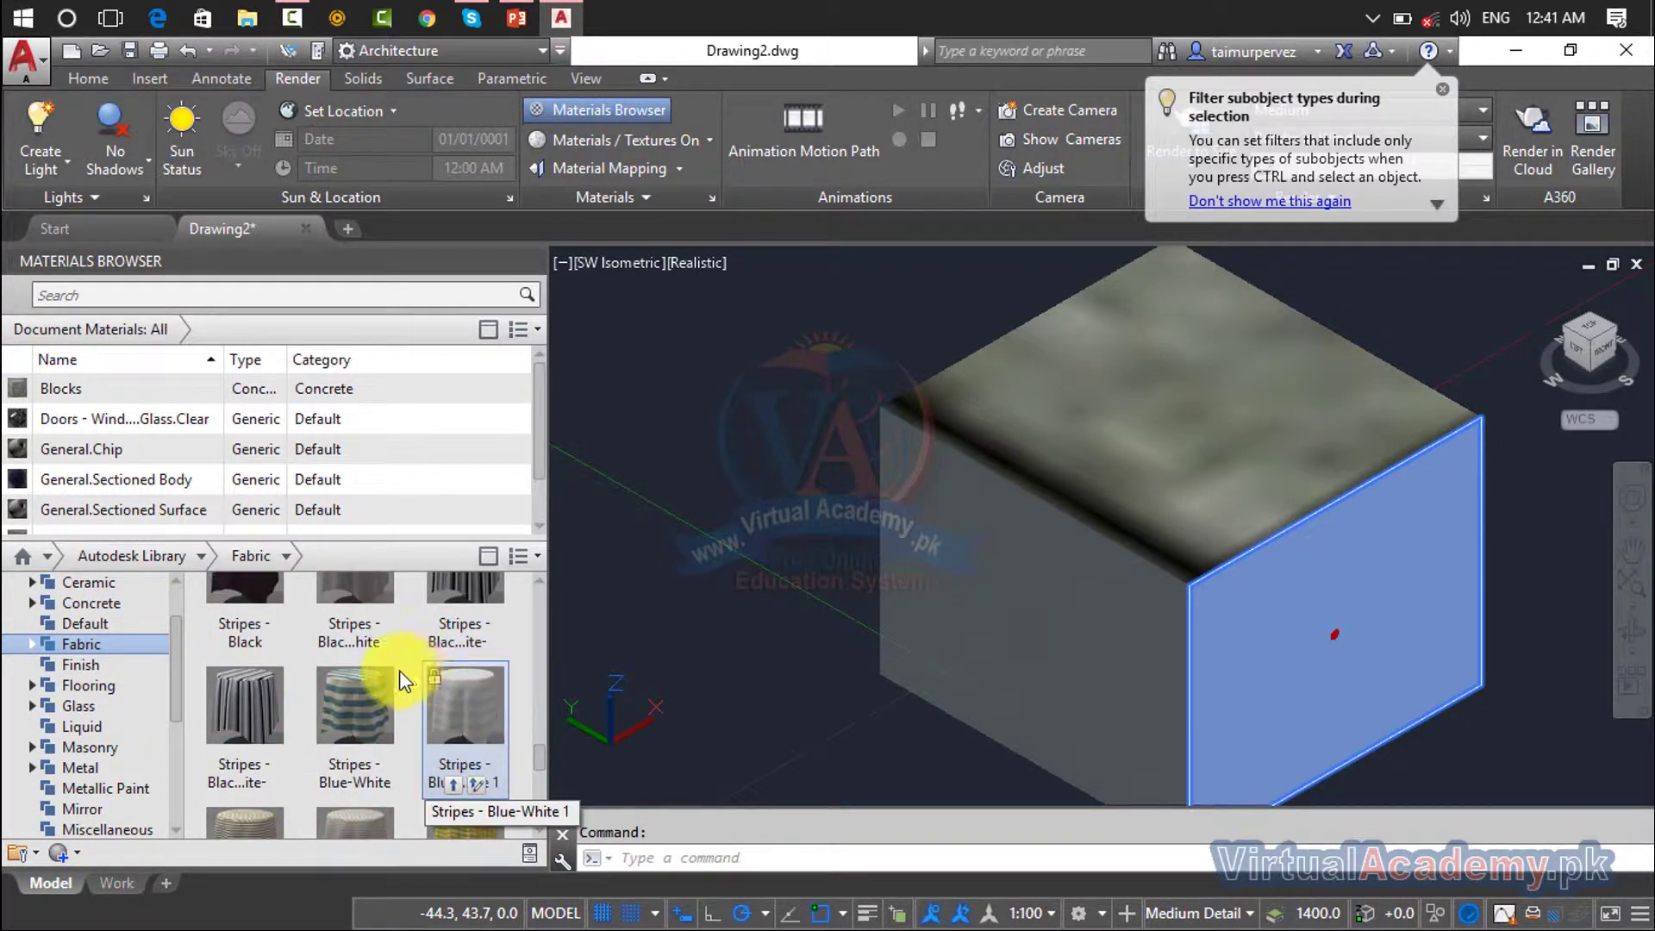
scroll(391, 673, up, 2)
scroll(262, 690, up, 2)
scroll(261, 784, down, 1)
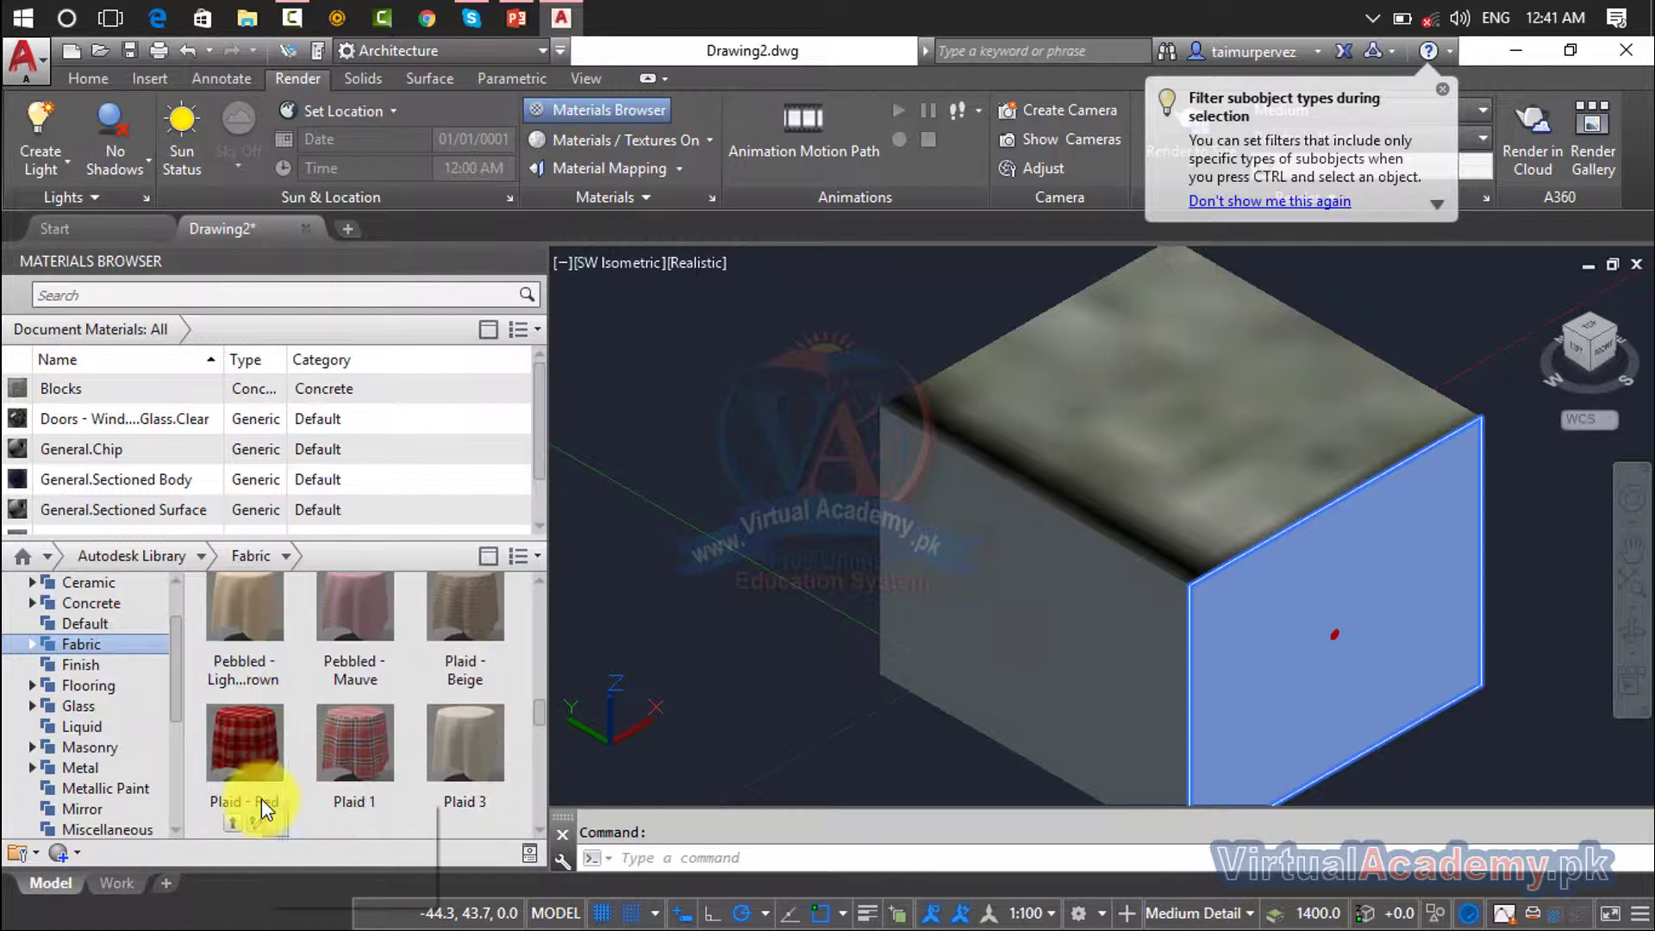
right_click(261, 799)
click(297, 812)
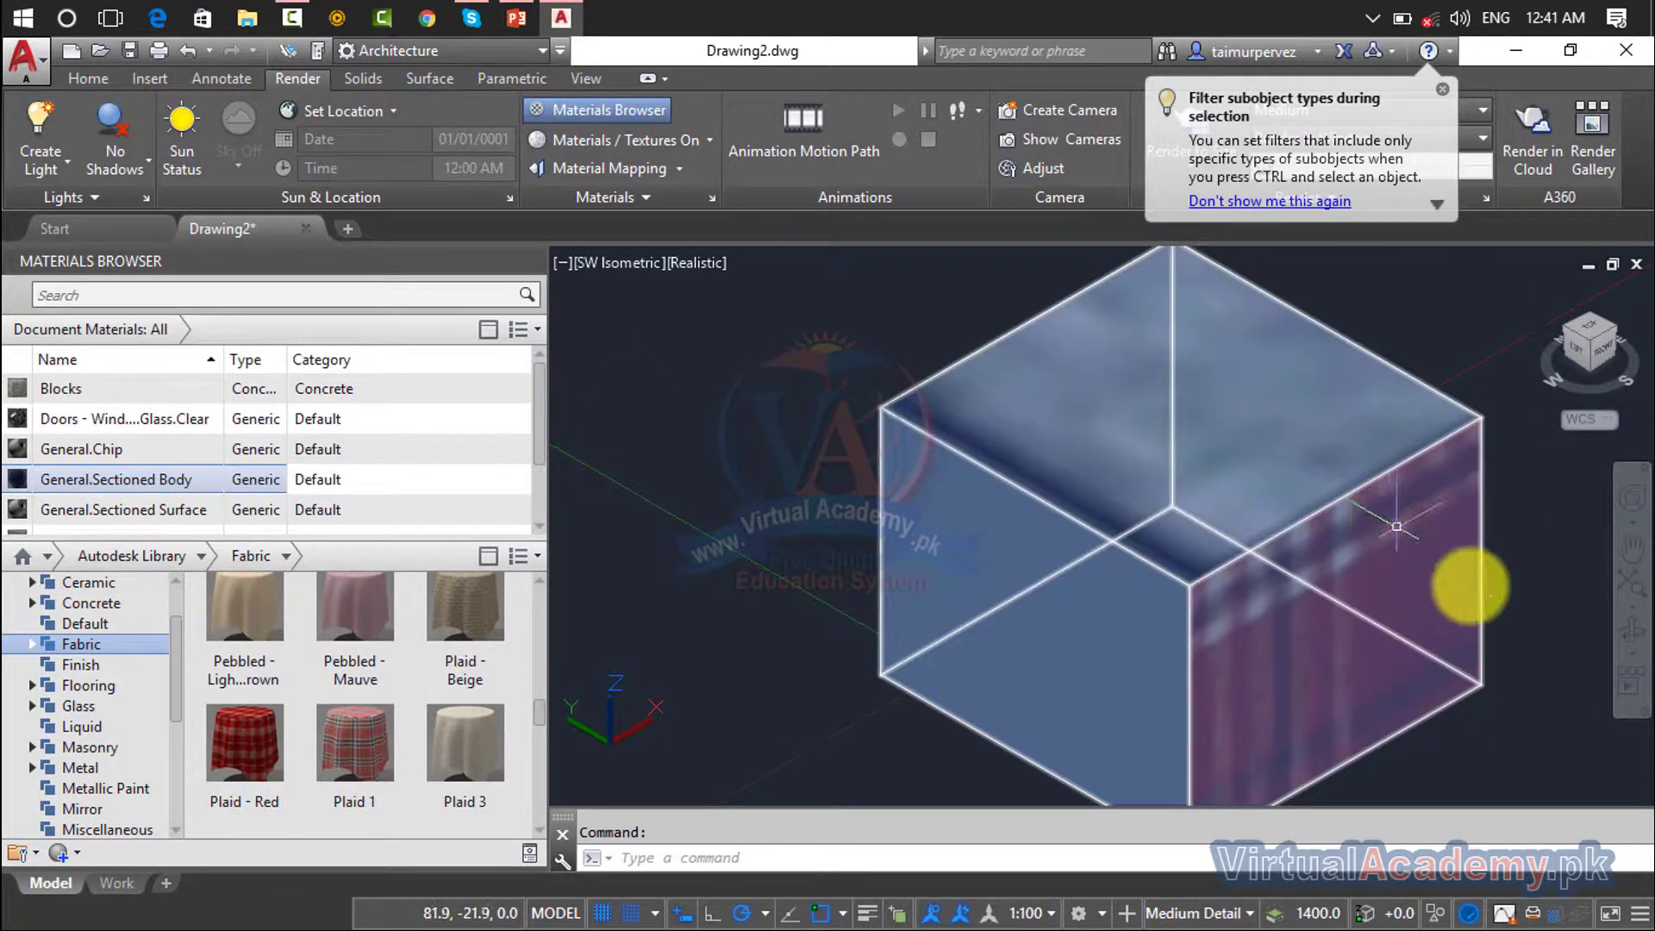
Step: Assign the Stripes - Blue-White fabric material to the right face of the box
shift+middle_drag(1478, 598, 962, 580)
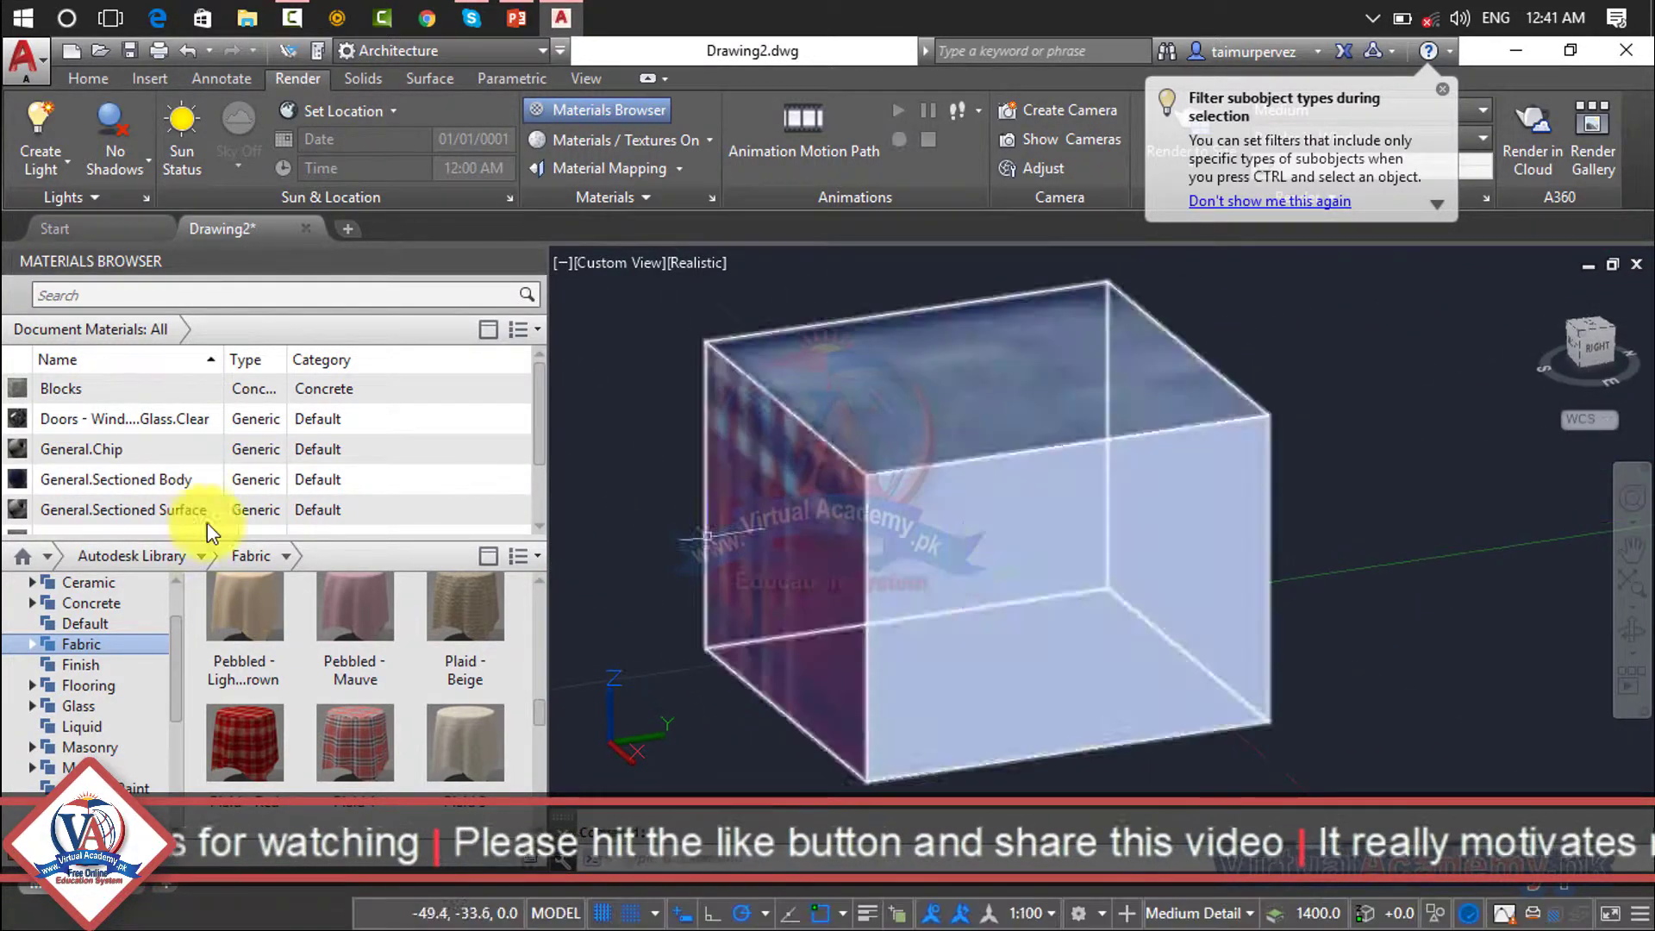
ctrl+click(1061, 614)
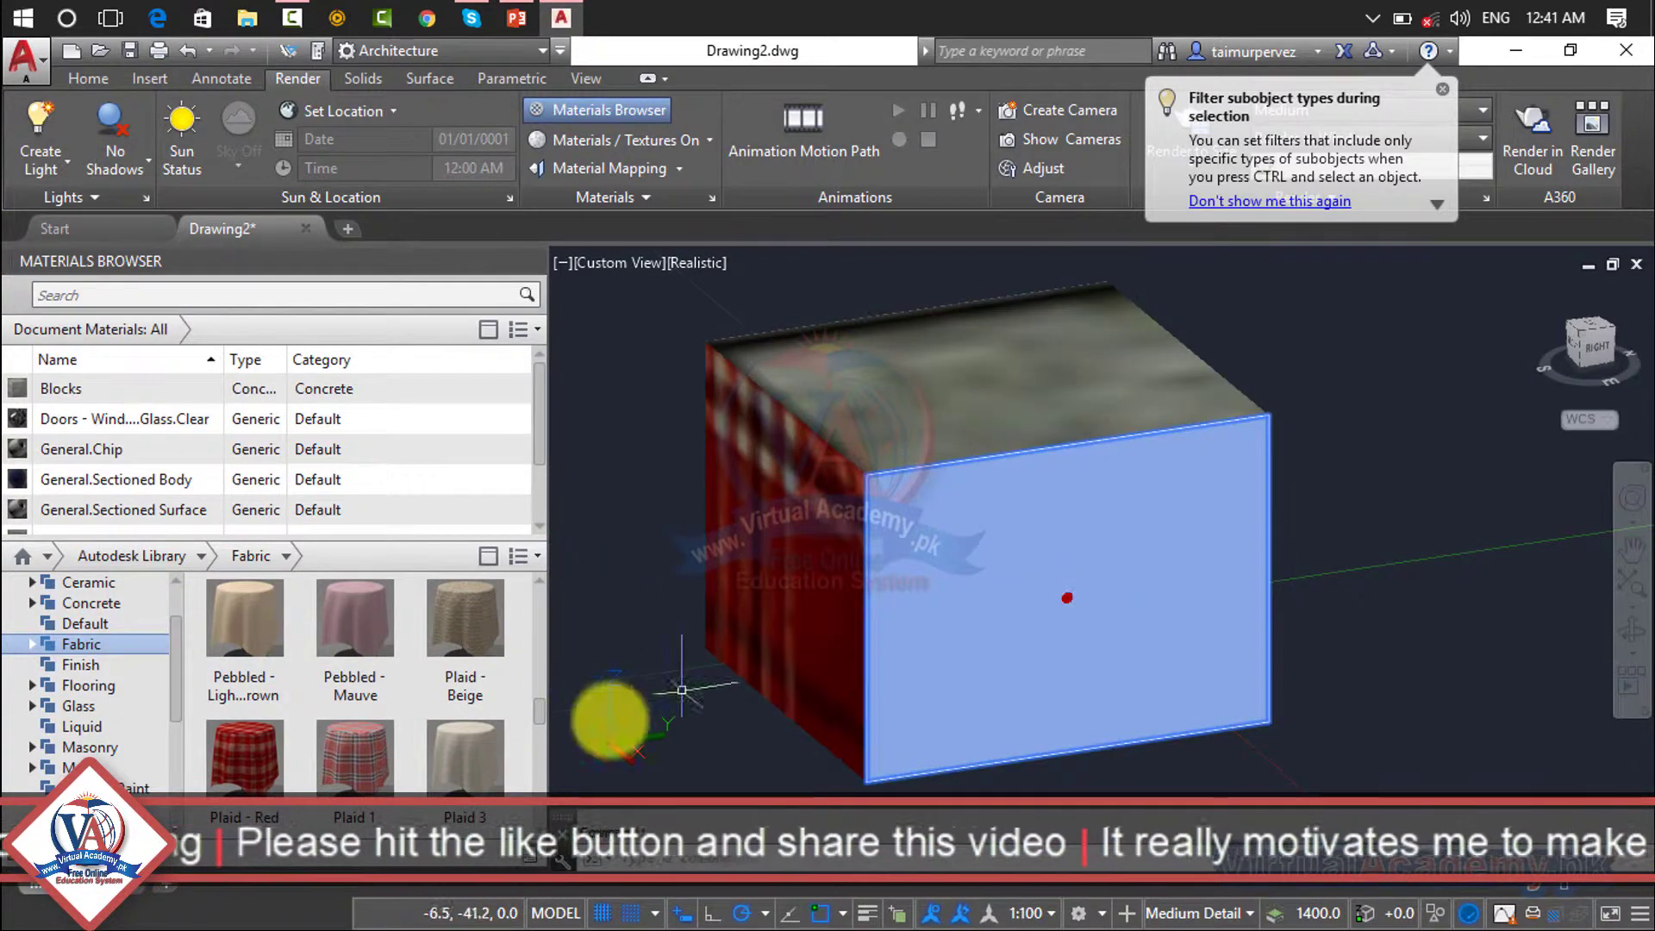
scroll(407, 651, down, 5)
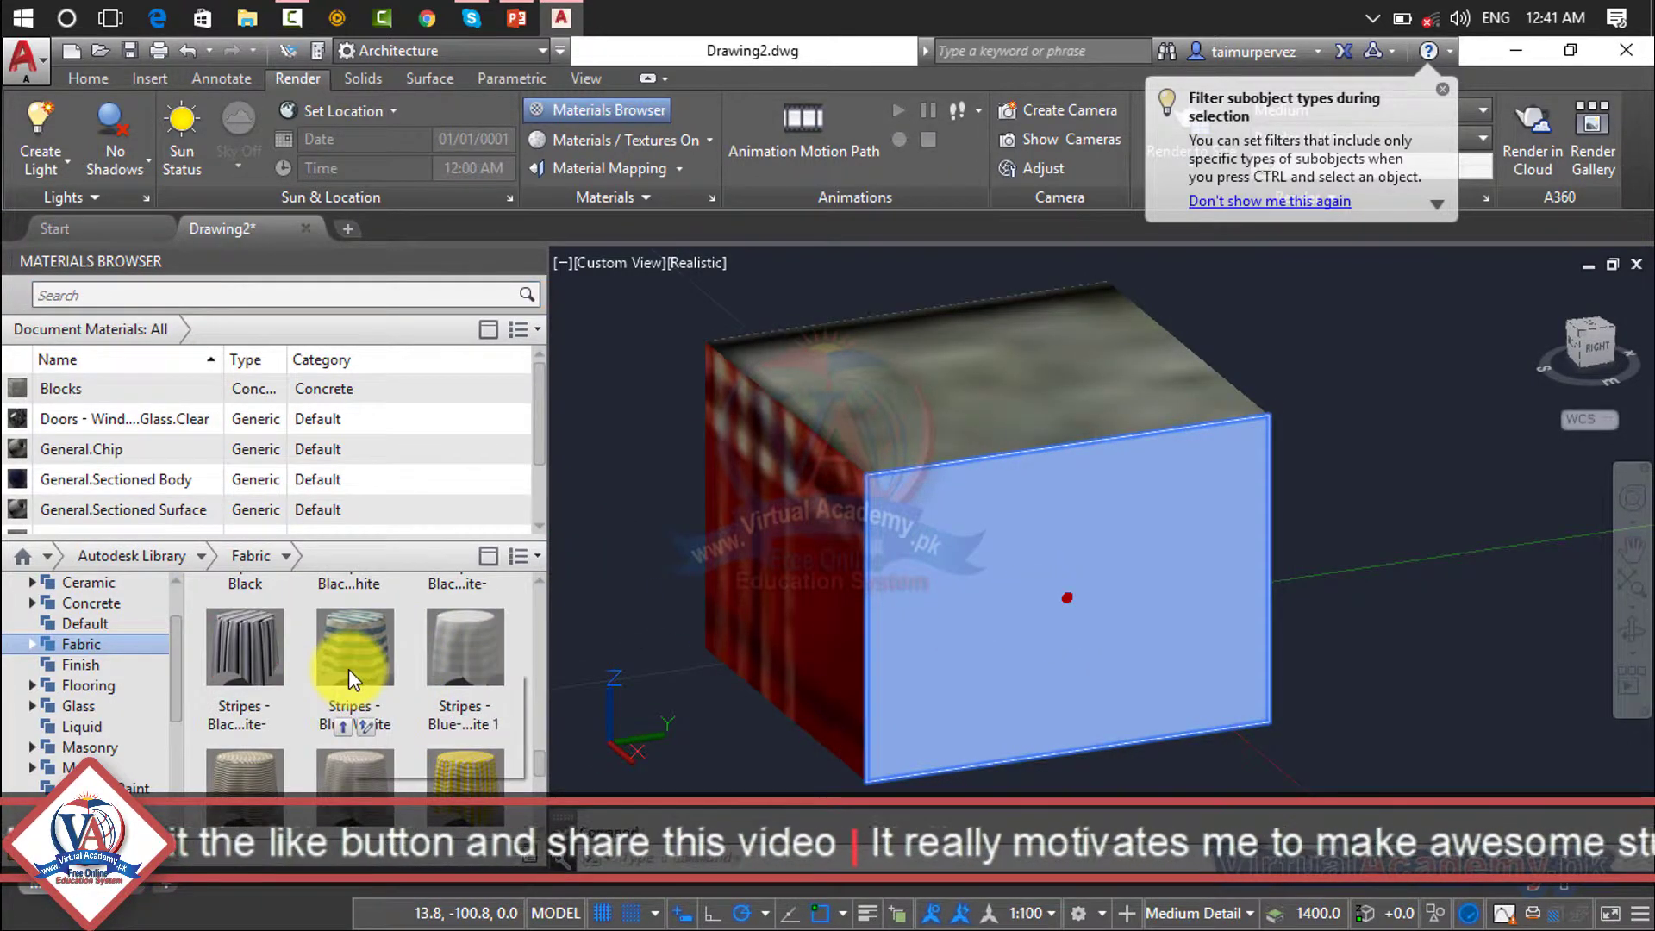
right_click(348, 668)
click(390, 680)
Step: Assign the Velvet - Red fabric material to the back face of the box
mouse_move(1035, 564)
shift+middle_down()
mouse_move(990, 613)
mouse_move(923, 609)
mouse_move(856, 654)
mouse_move(687, 592)
mouse_move(664, 606)
shift+middle_up()
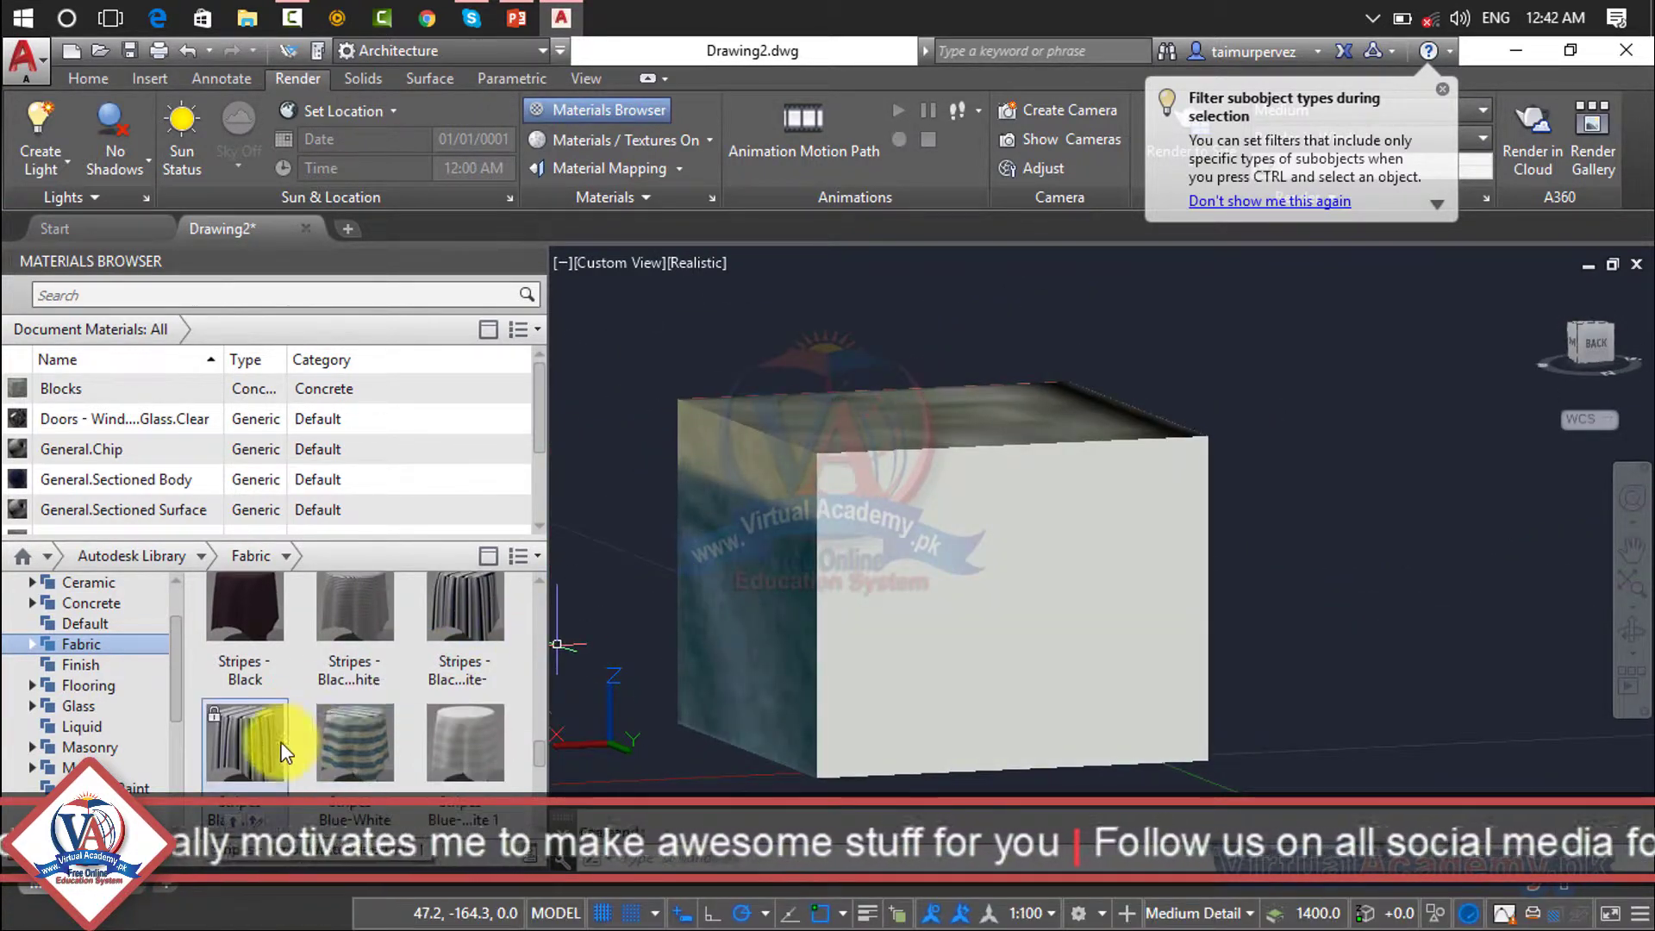
ctrl+click(1106, 605)
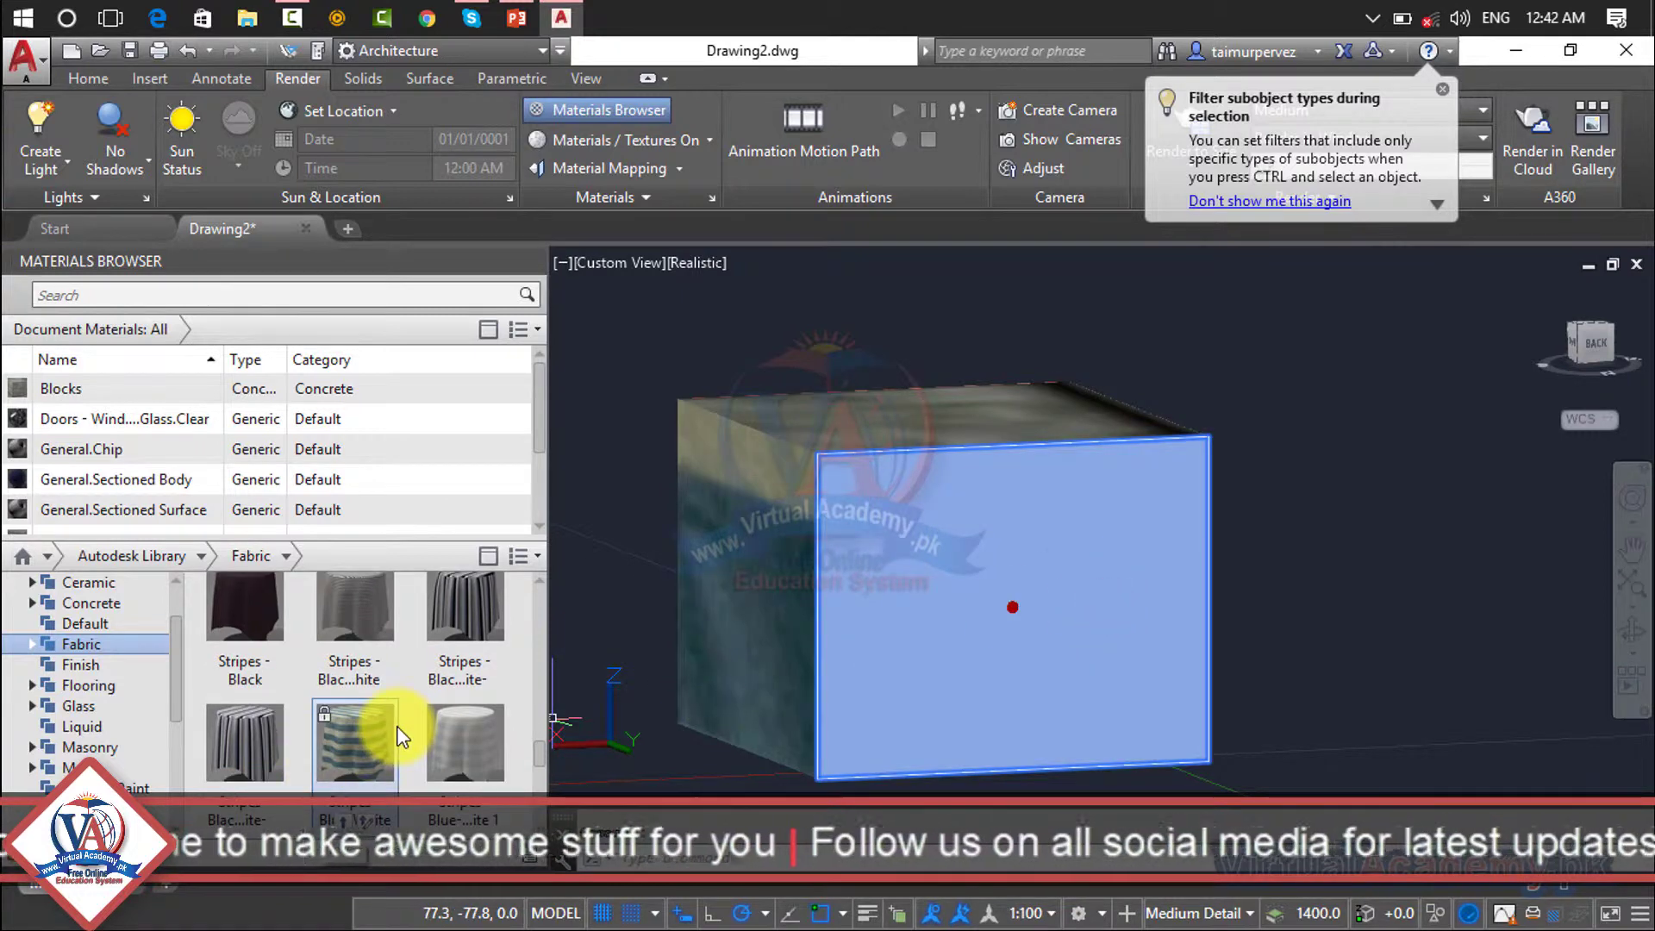
scroll(401, 737, down, 3)
right_click(479, 619)
click(552, 635)
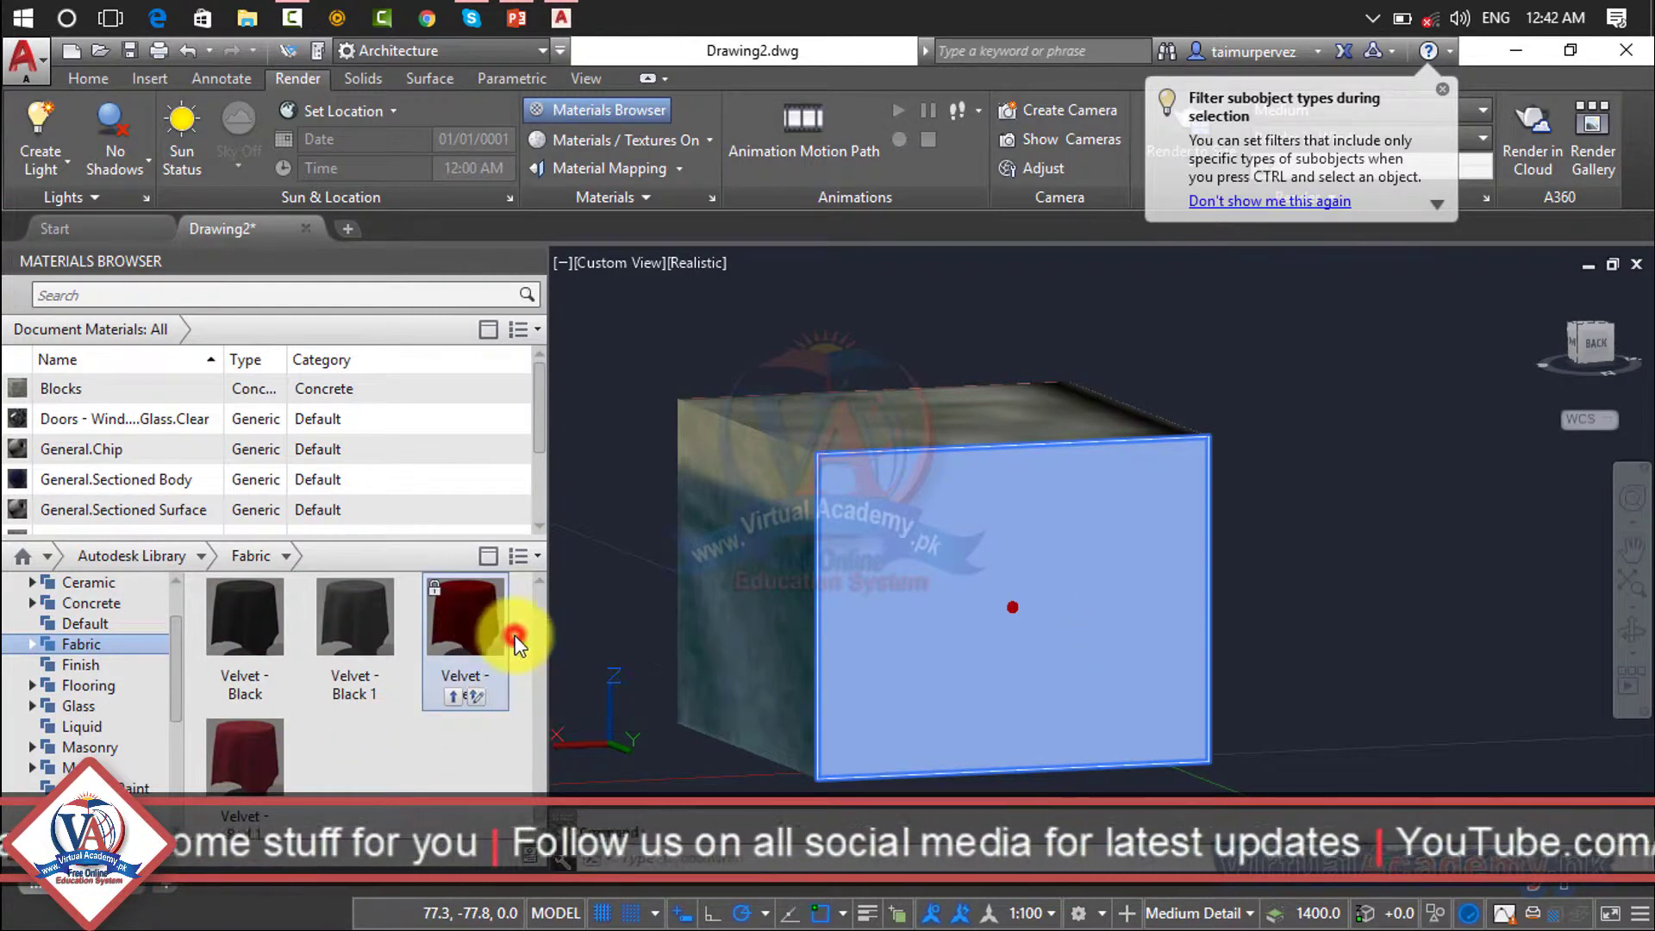
click(900, 599)
ctrl+click(887, 448)
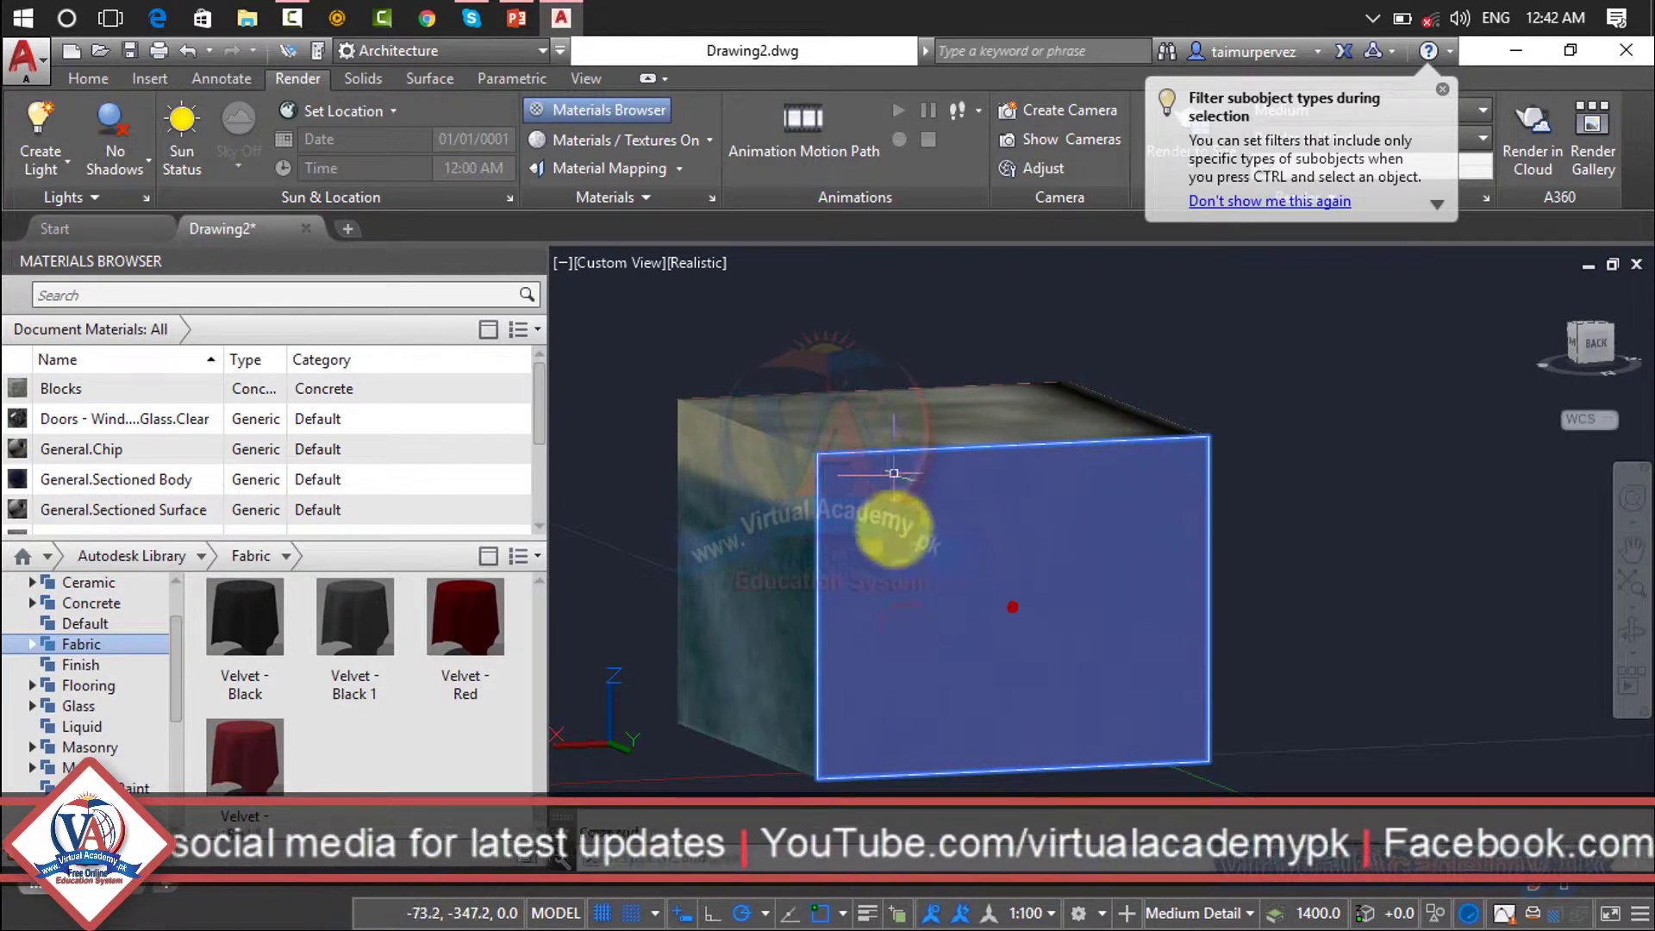
Step: Assign the Velvet - Black fabric material to the bottom face of the box
key(Escape)
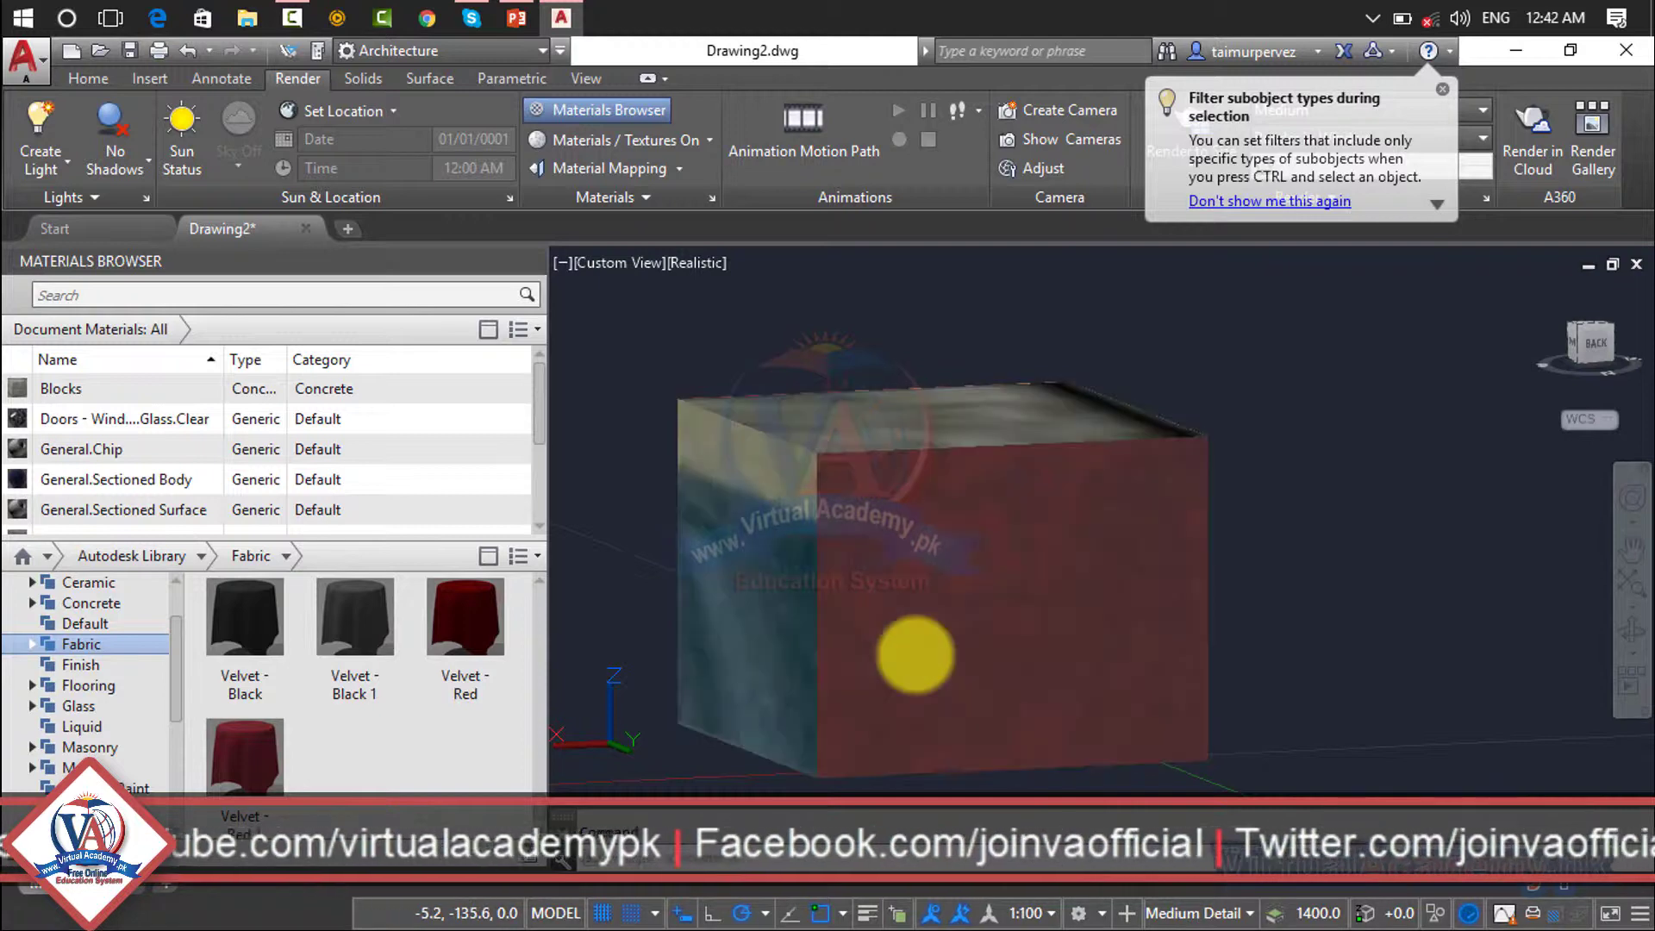
shift+middle_drag(916, 655, 901, 513)
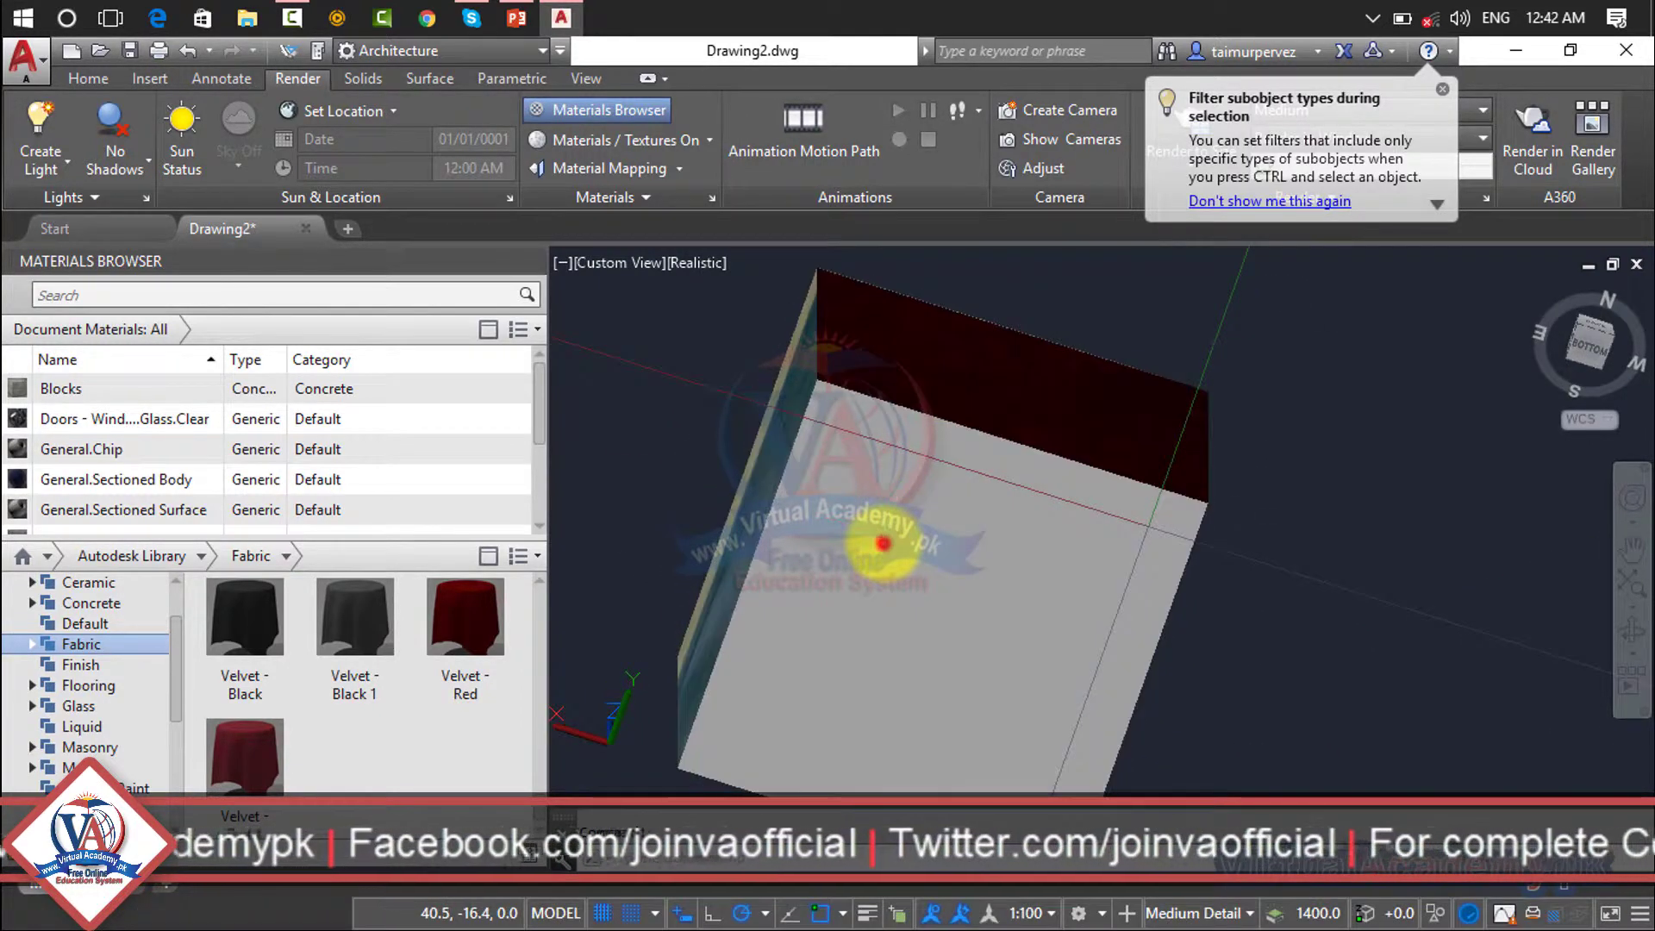
ctrl+click(882, 555)
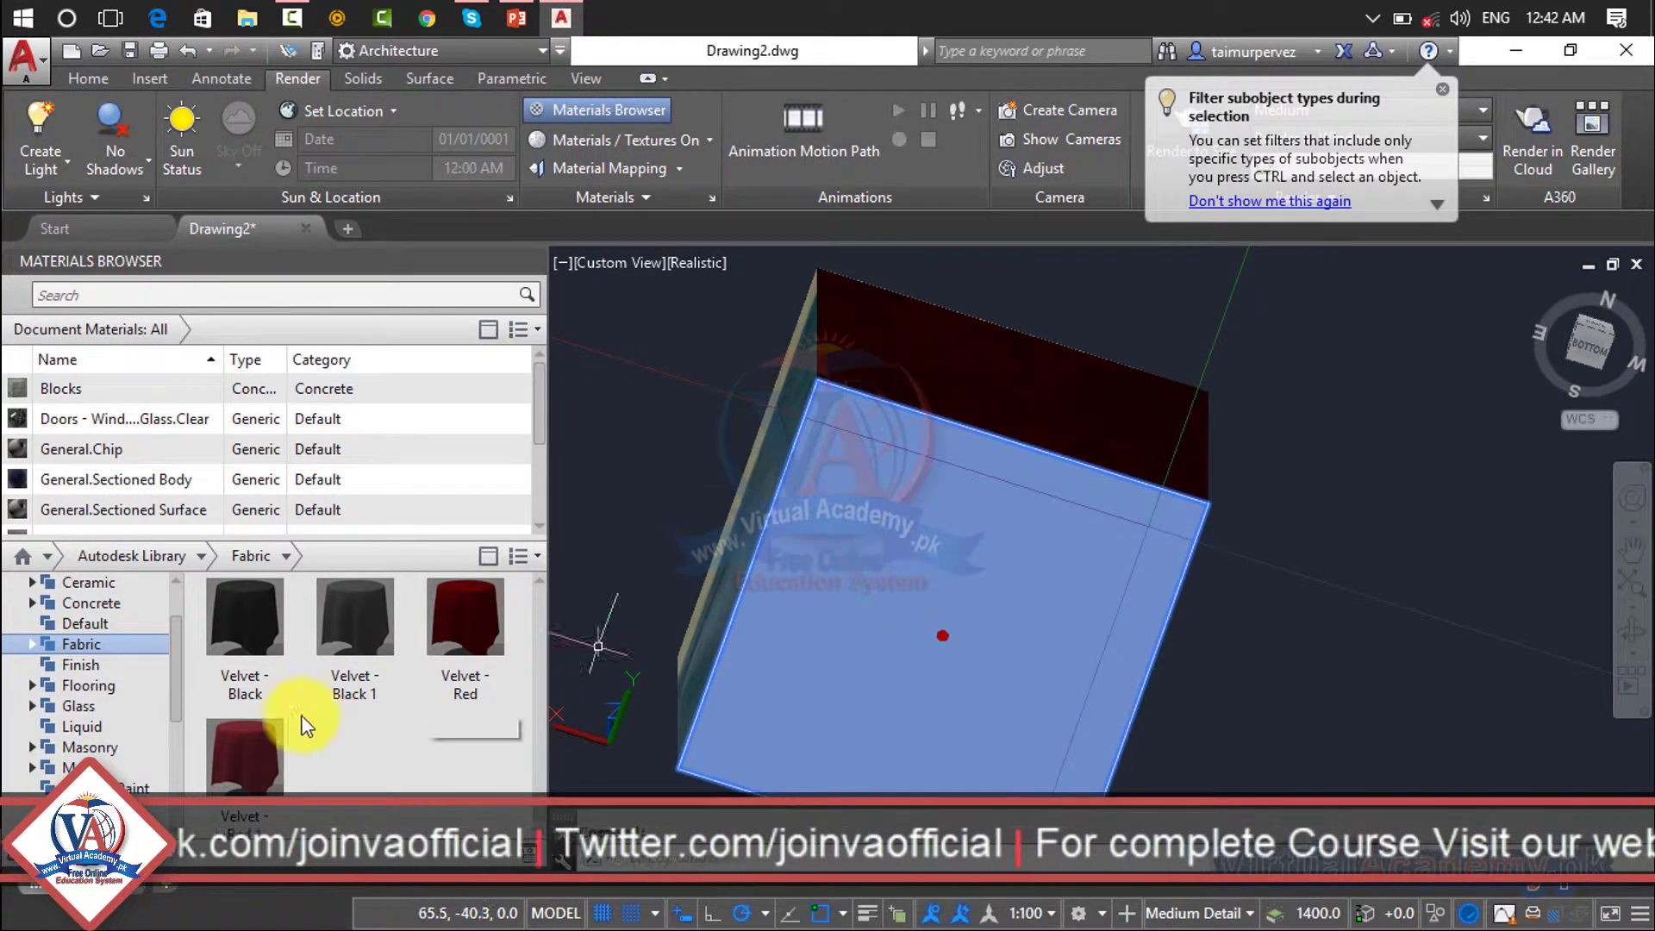
right_click(250, 643)
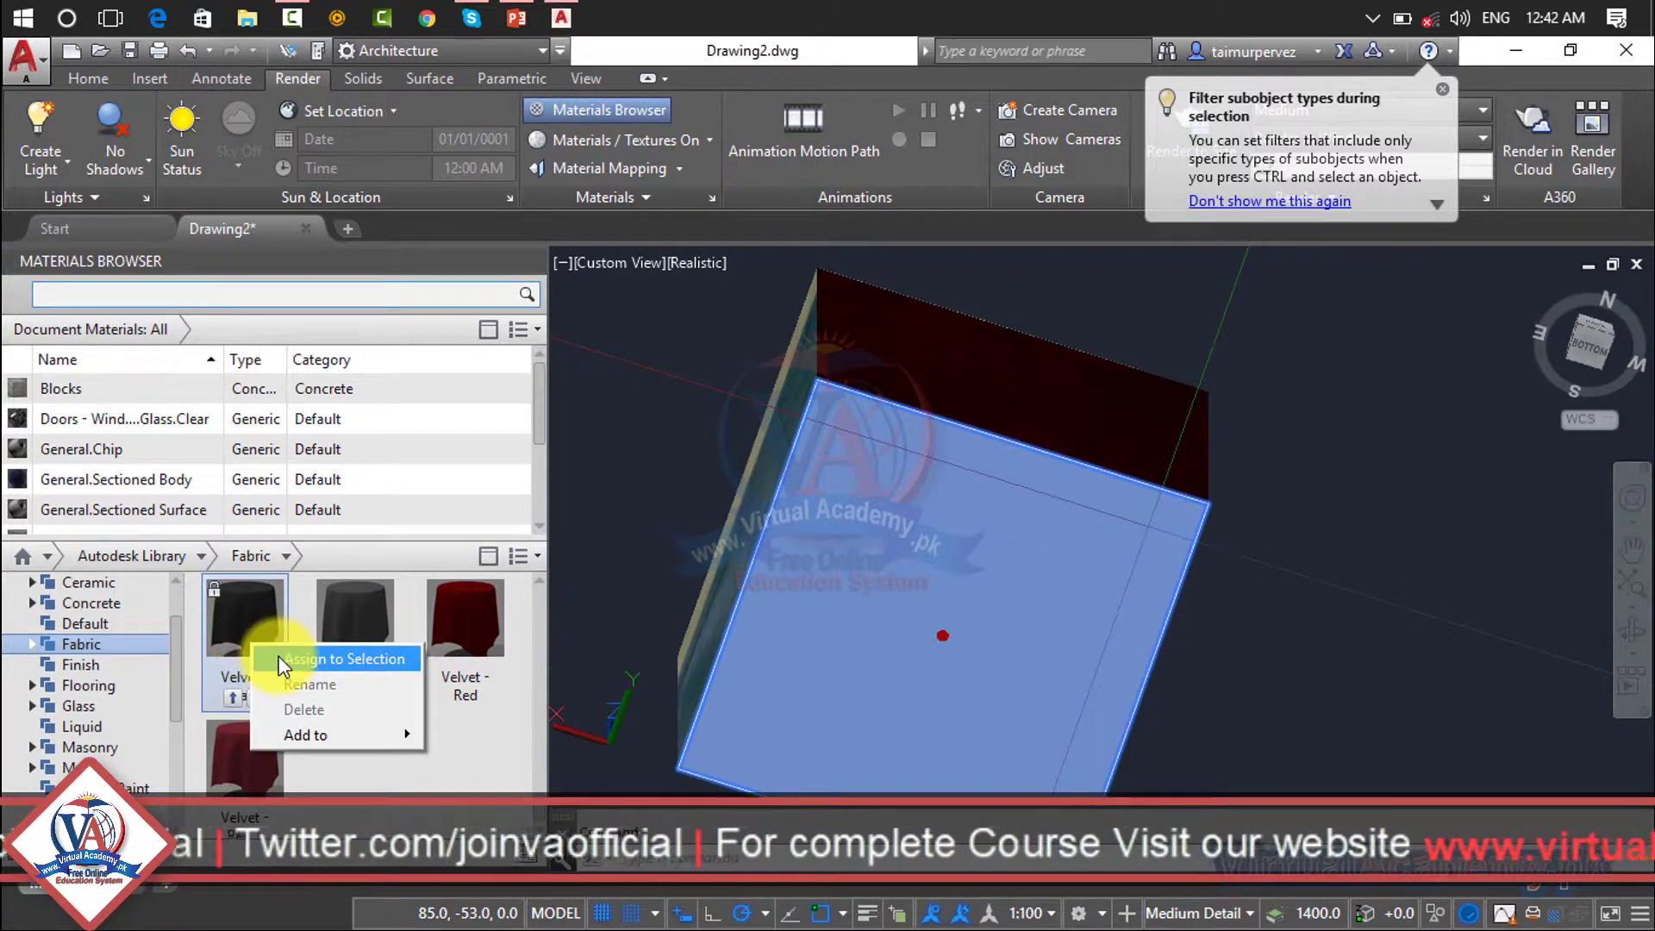
click(278, 658)
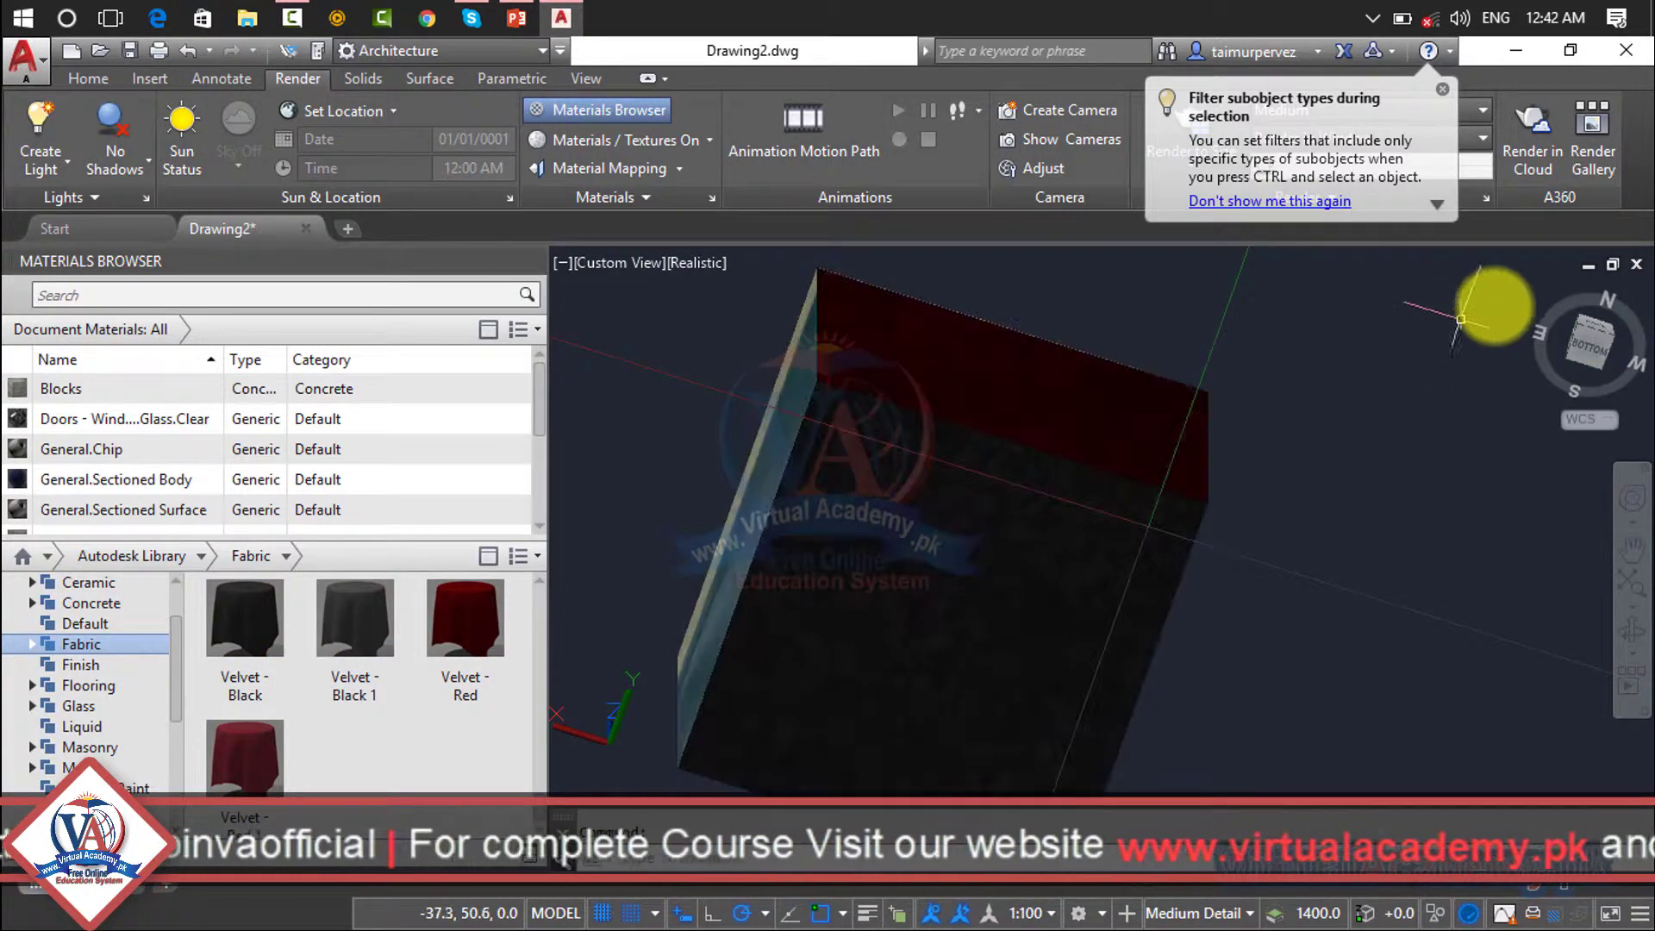
Step: Examine the box from the home view and around its left face to check the materials on its faces
click(1543, 287)
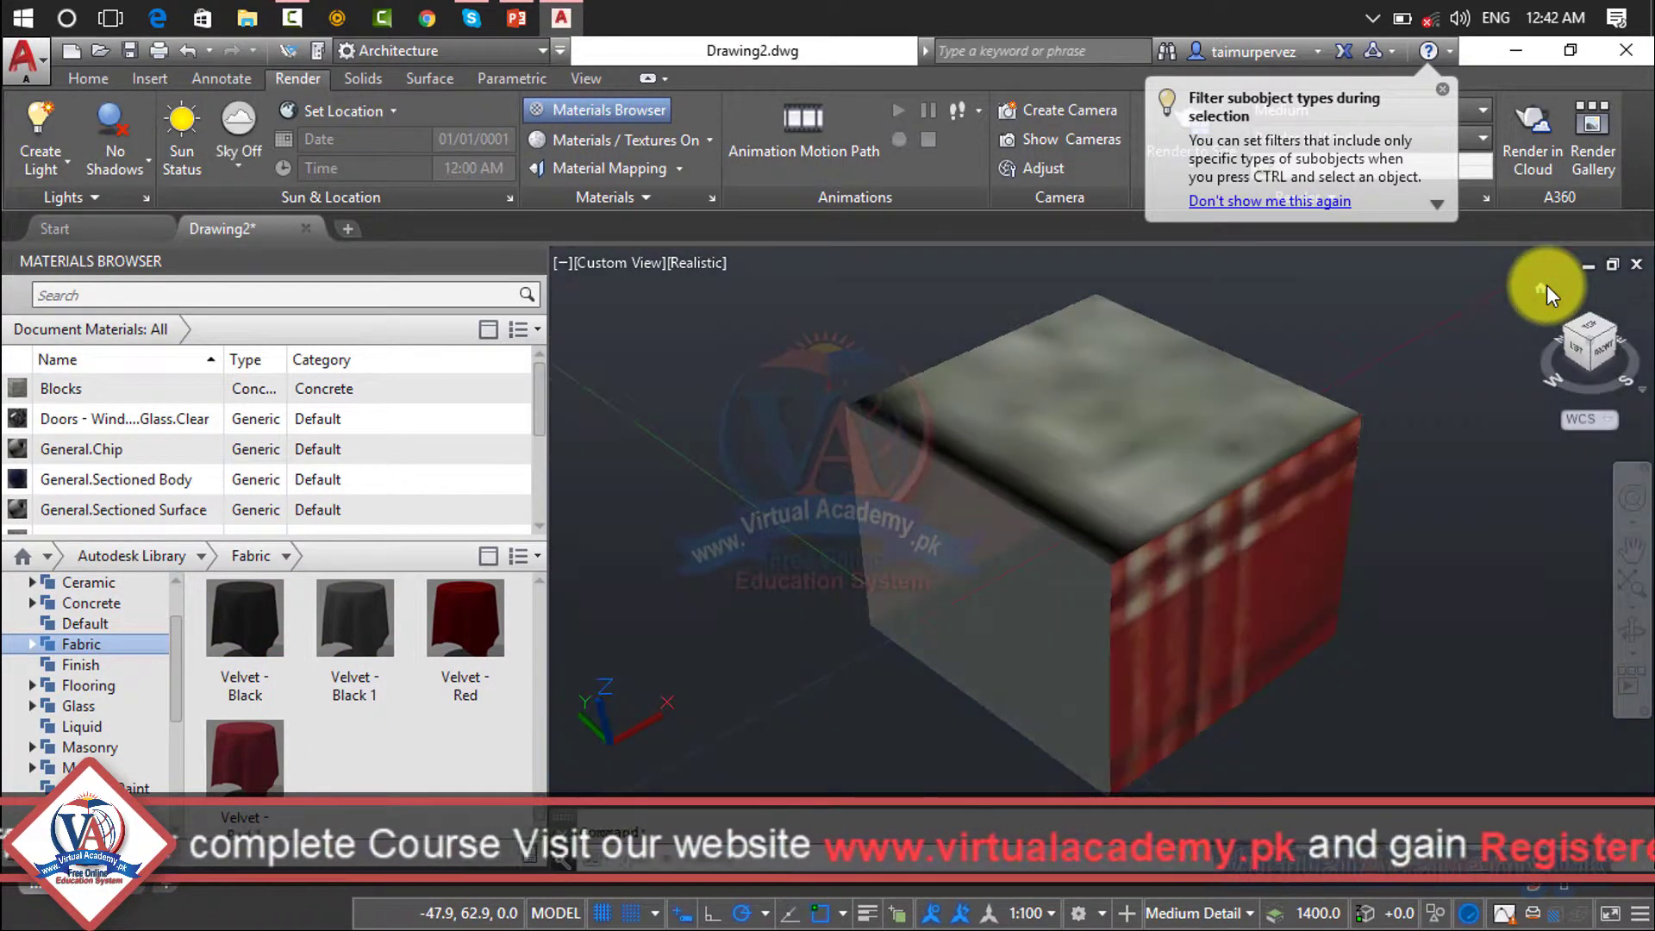
scroll(1164, 520, down, 5)
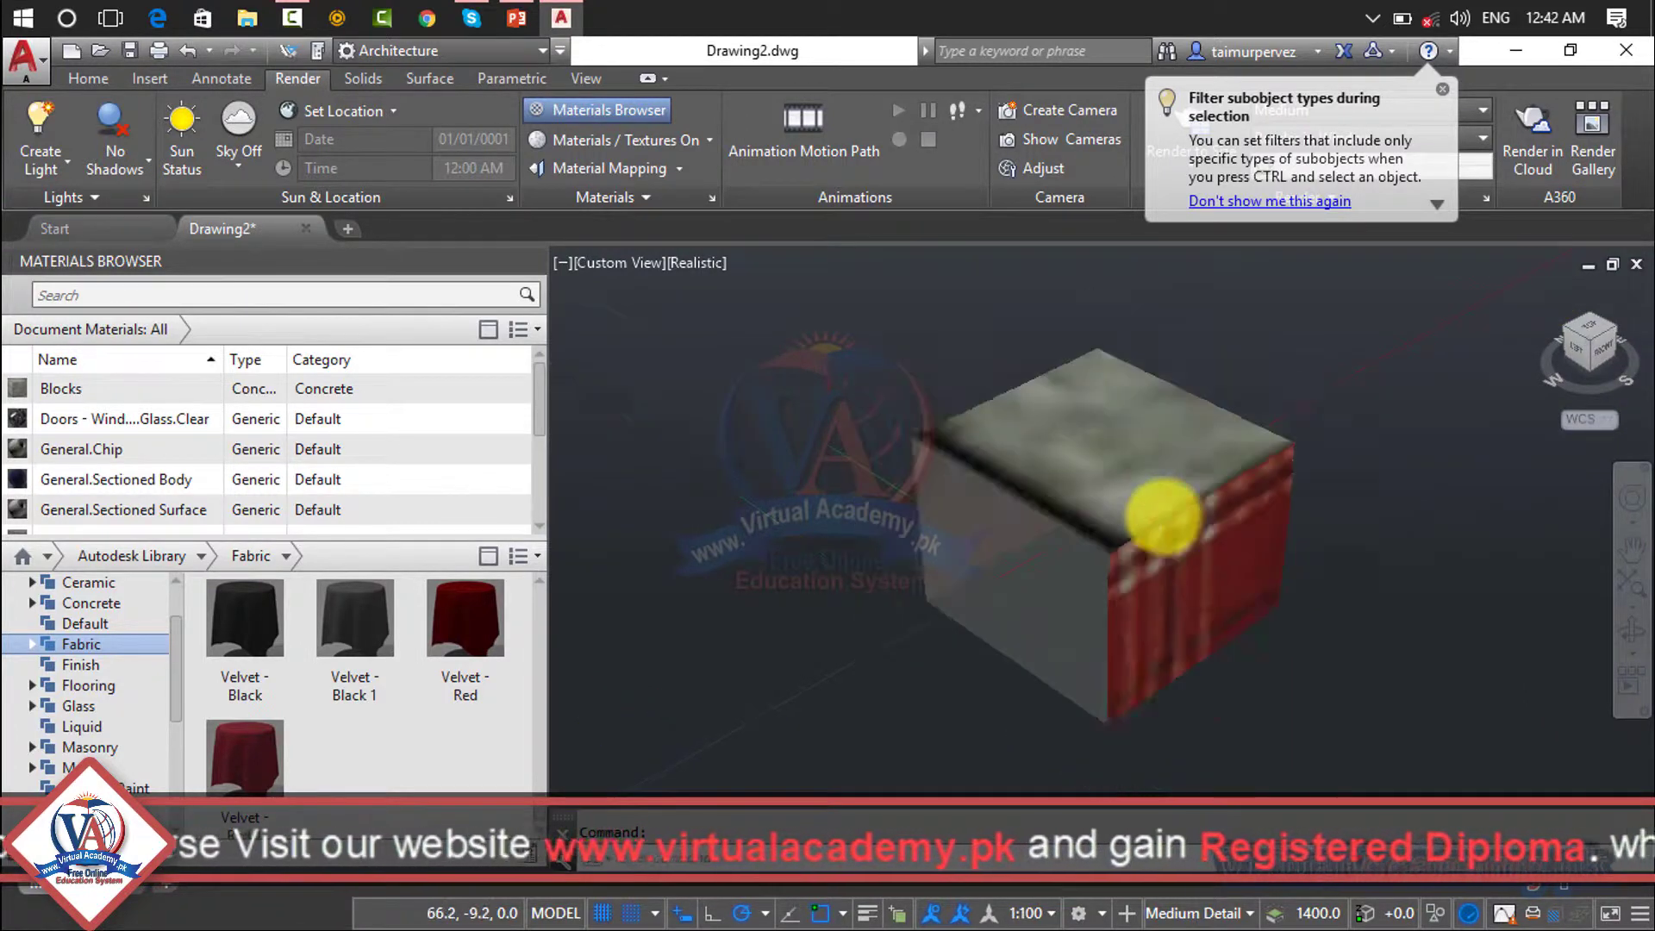
middle_drag(1164, 522, 1281, 440)
scroll(833, 647, up, 4)
scroll(1216, 452, up, 3)
scroll(1216, 451, down, 3)
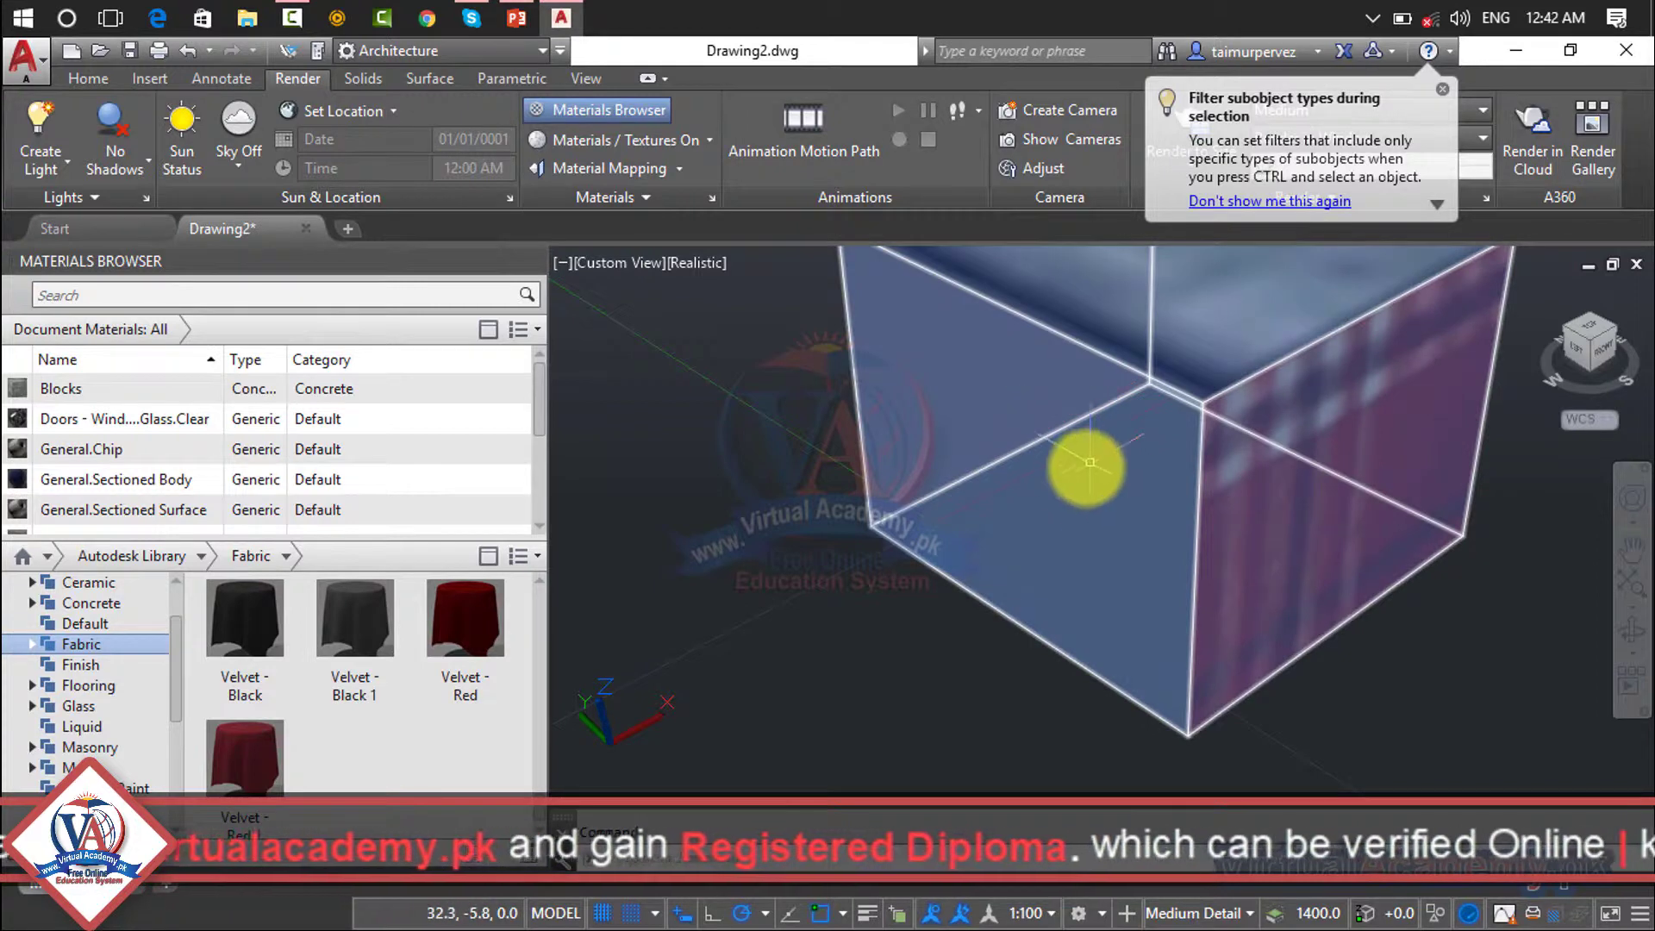
scroll(1079, 465, up, 3)
scroll(1015, 534, down, 1)
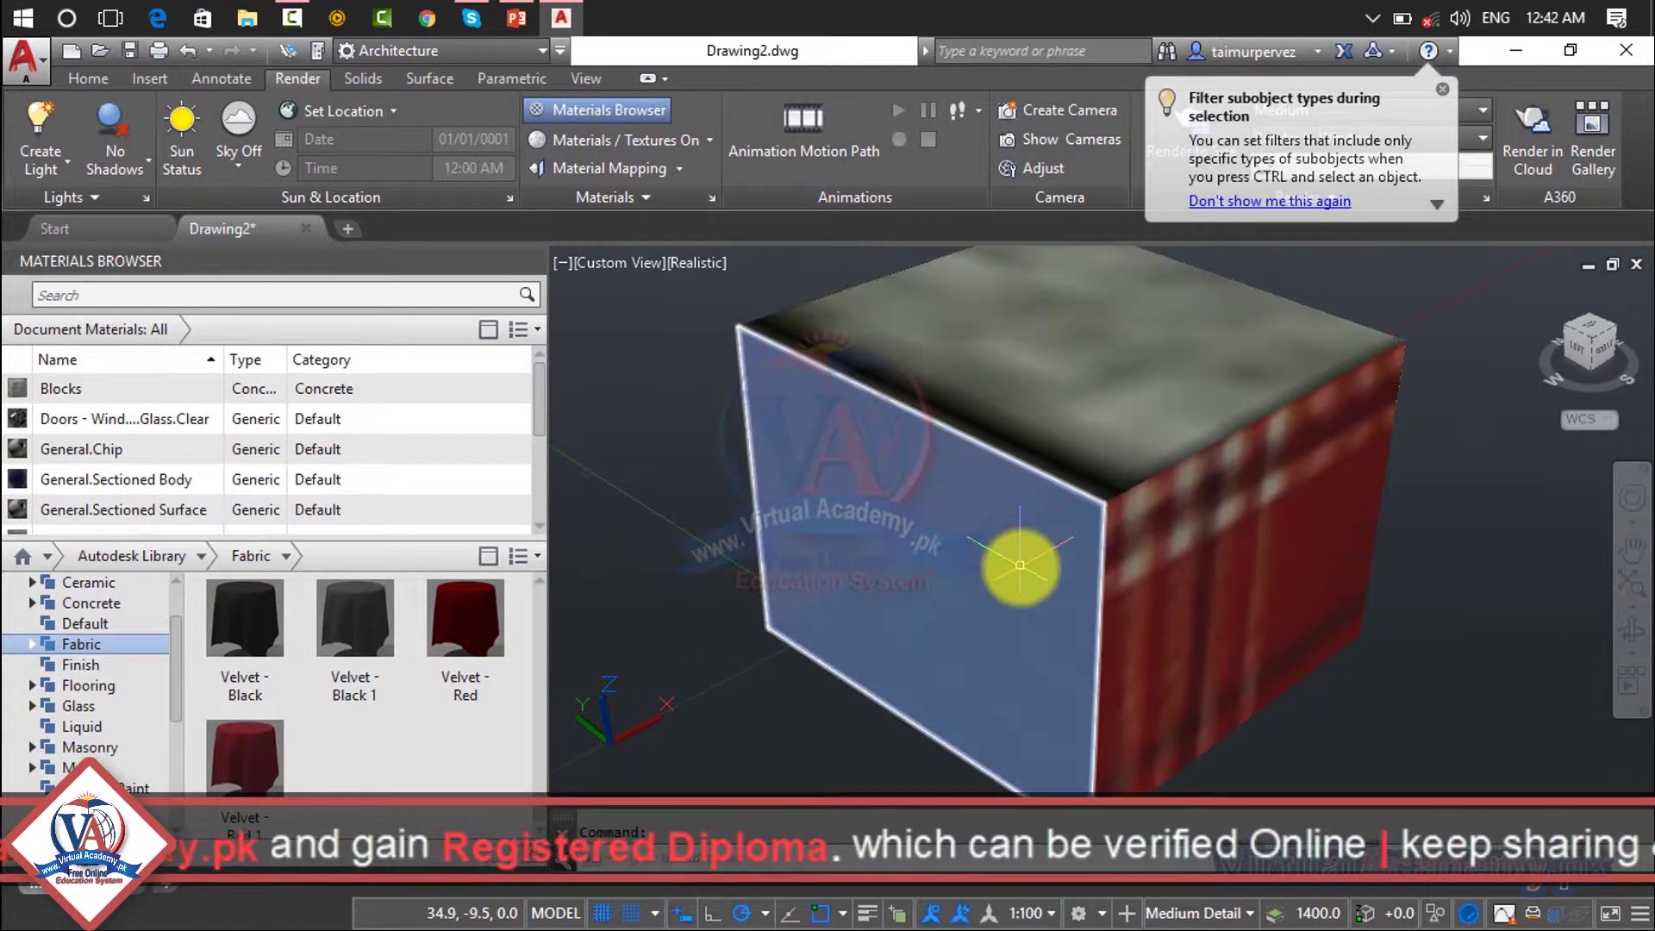
middle_drag(1021, 625, 1150, 572)
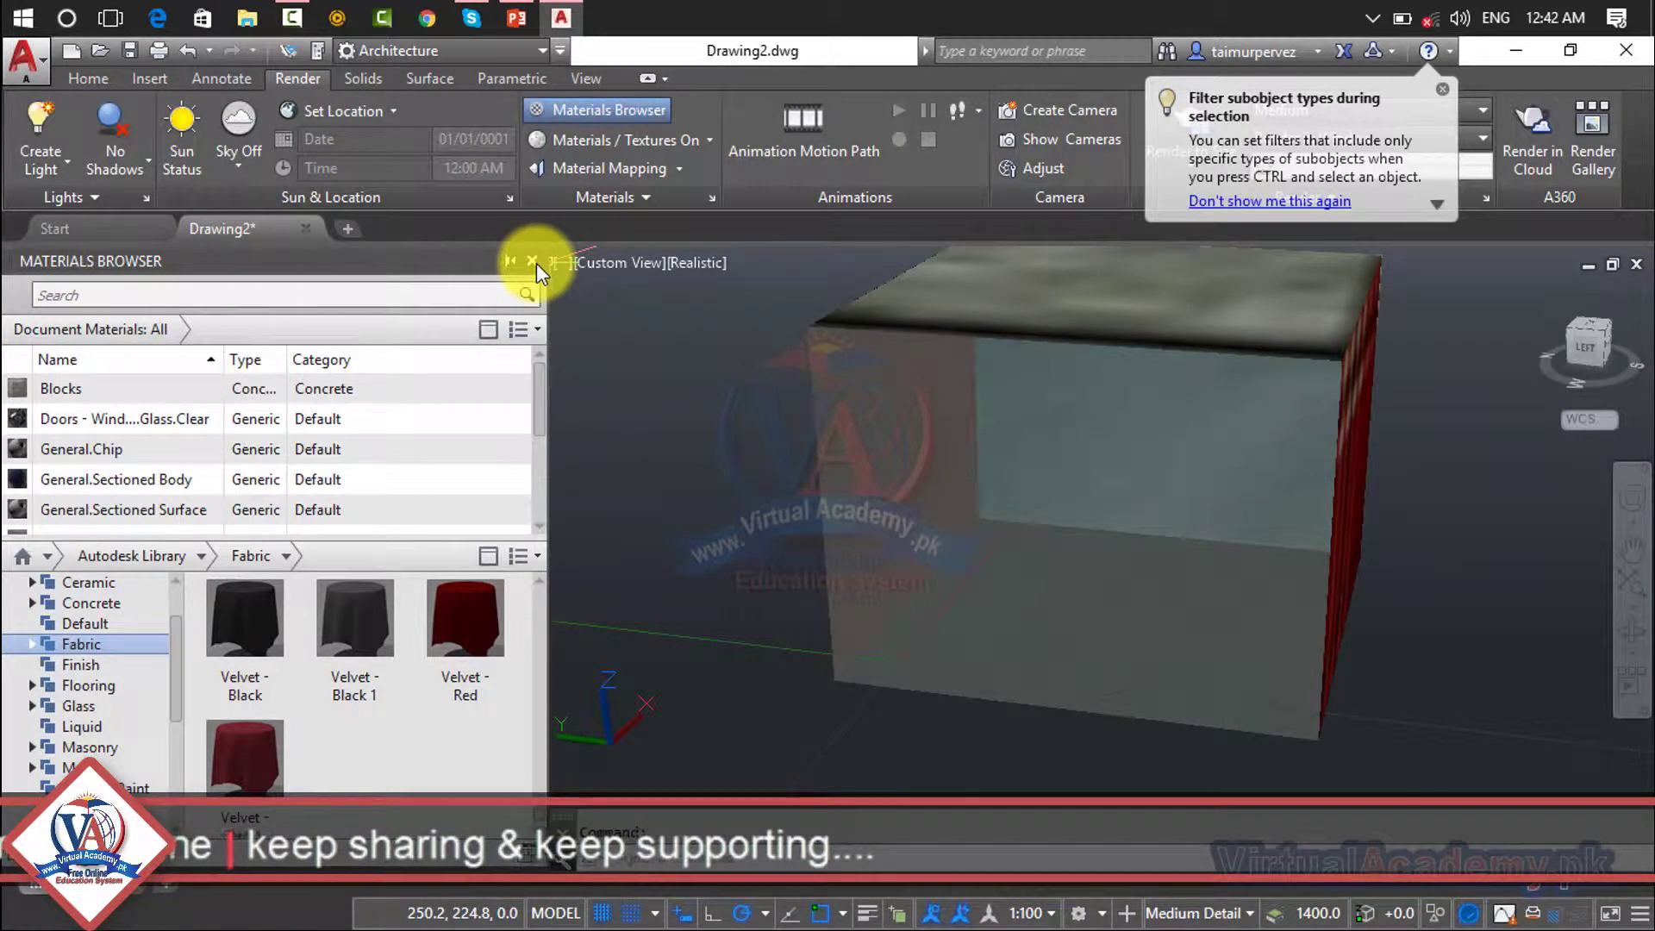
Step: Draw a small solid sphere on the ground plane in front of the box's left face
click(362, 78)
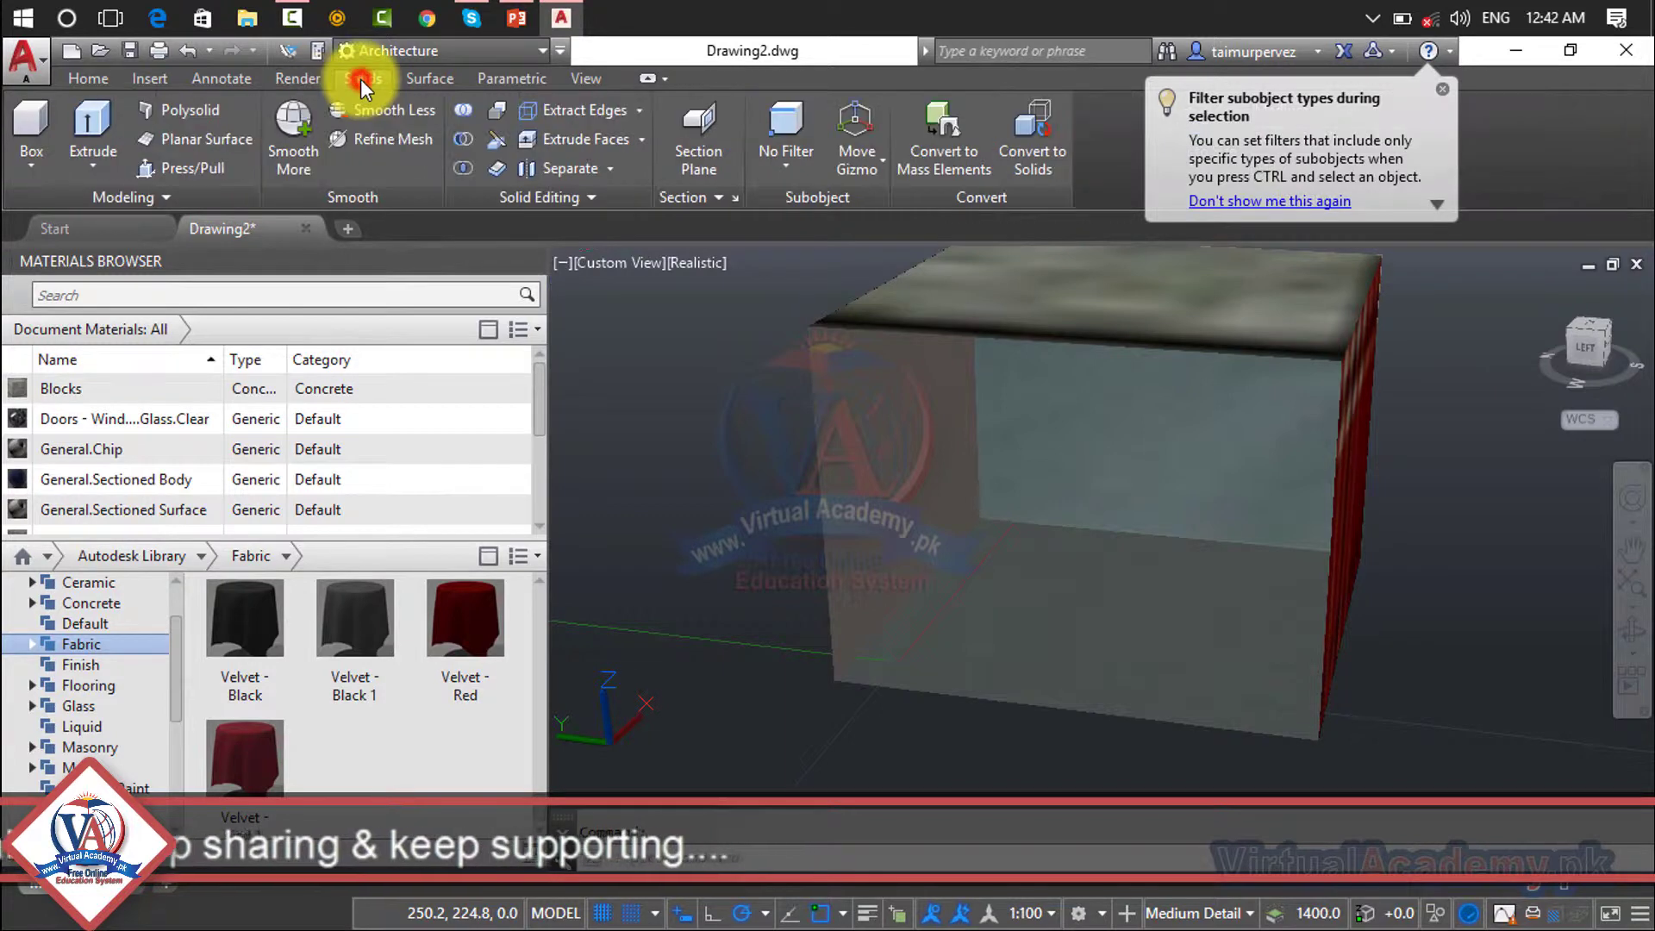
click(39, 166)
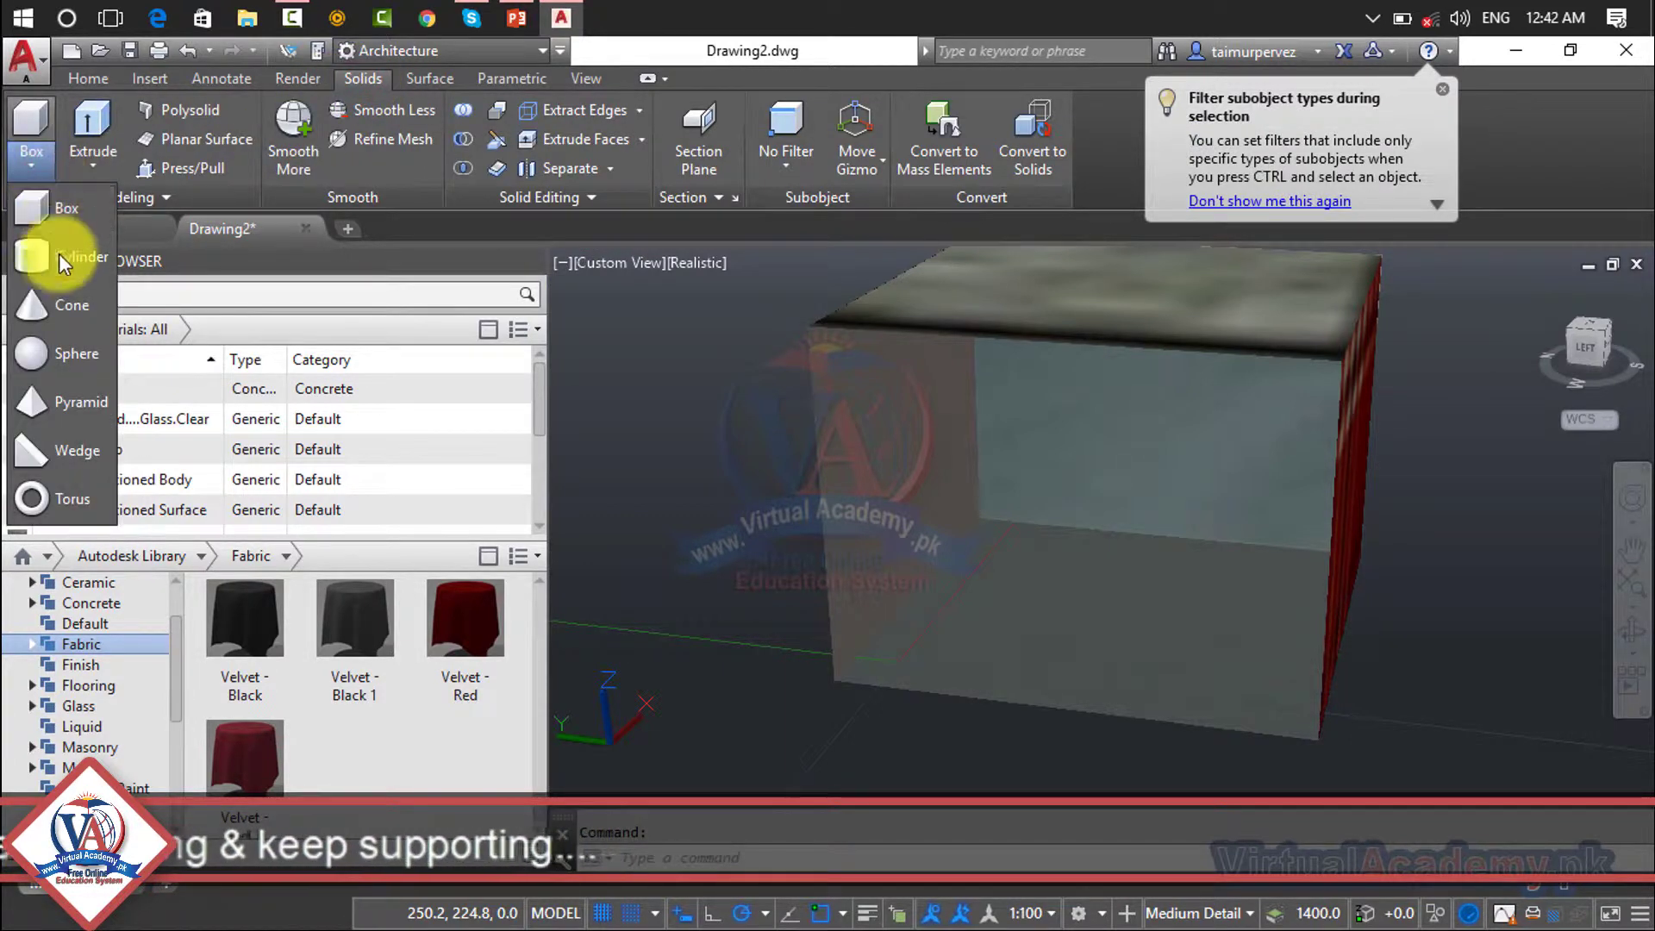
click(58, 353)
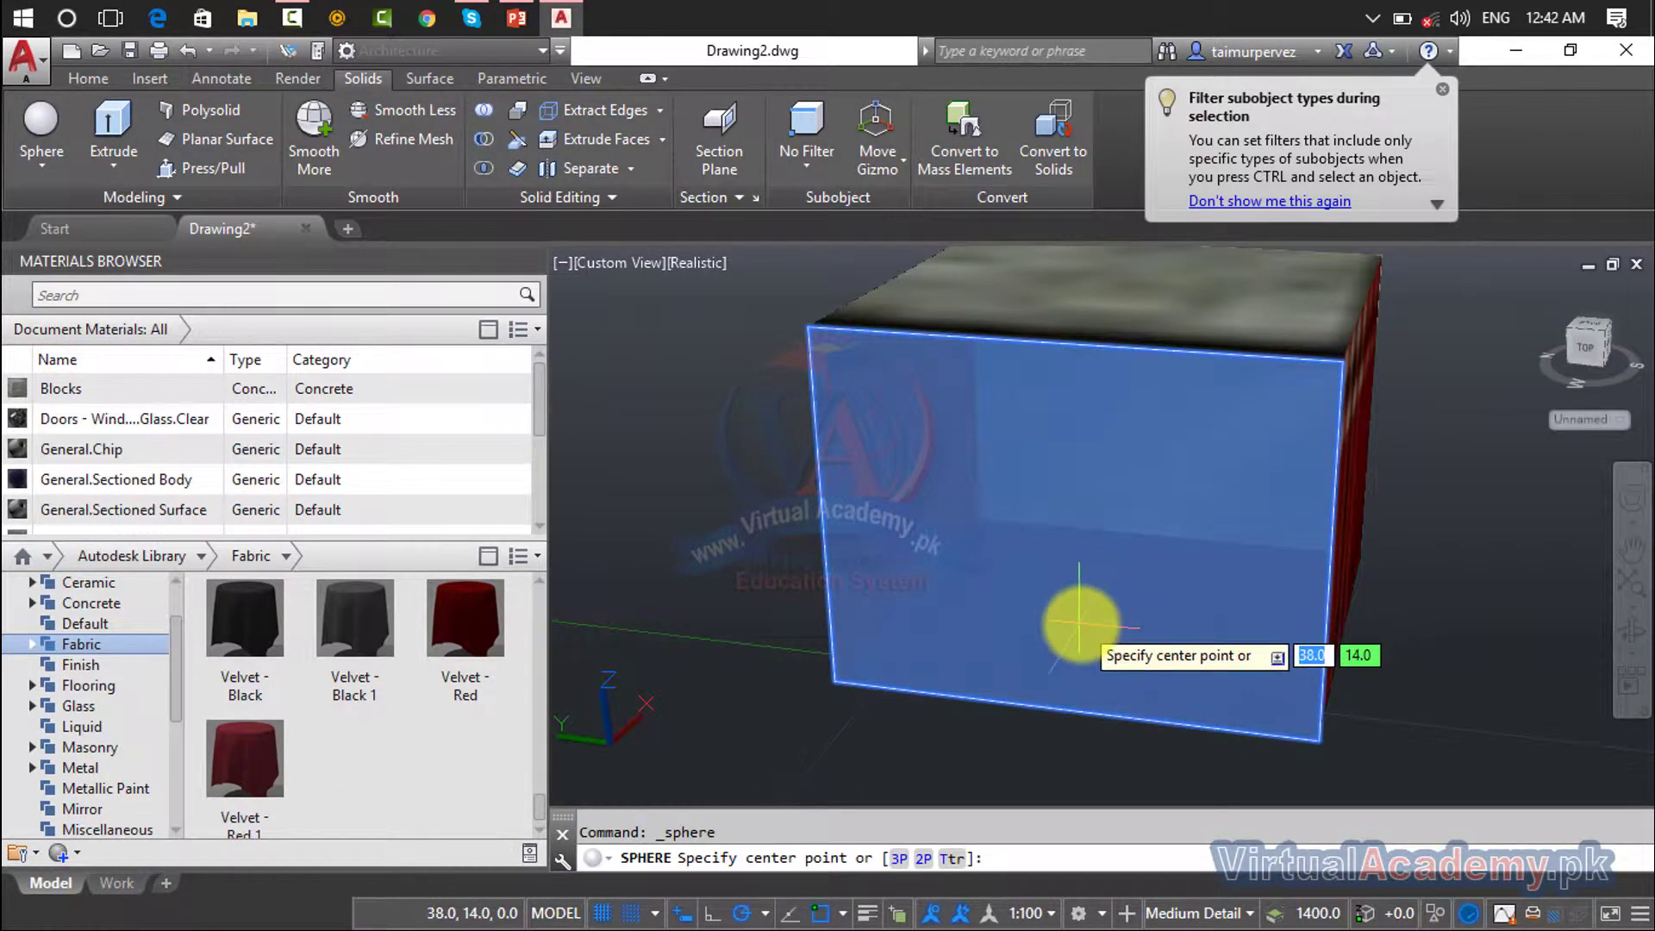
shift+middle_drag(1072, 646, 970, 560)
click(970, 560)
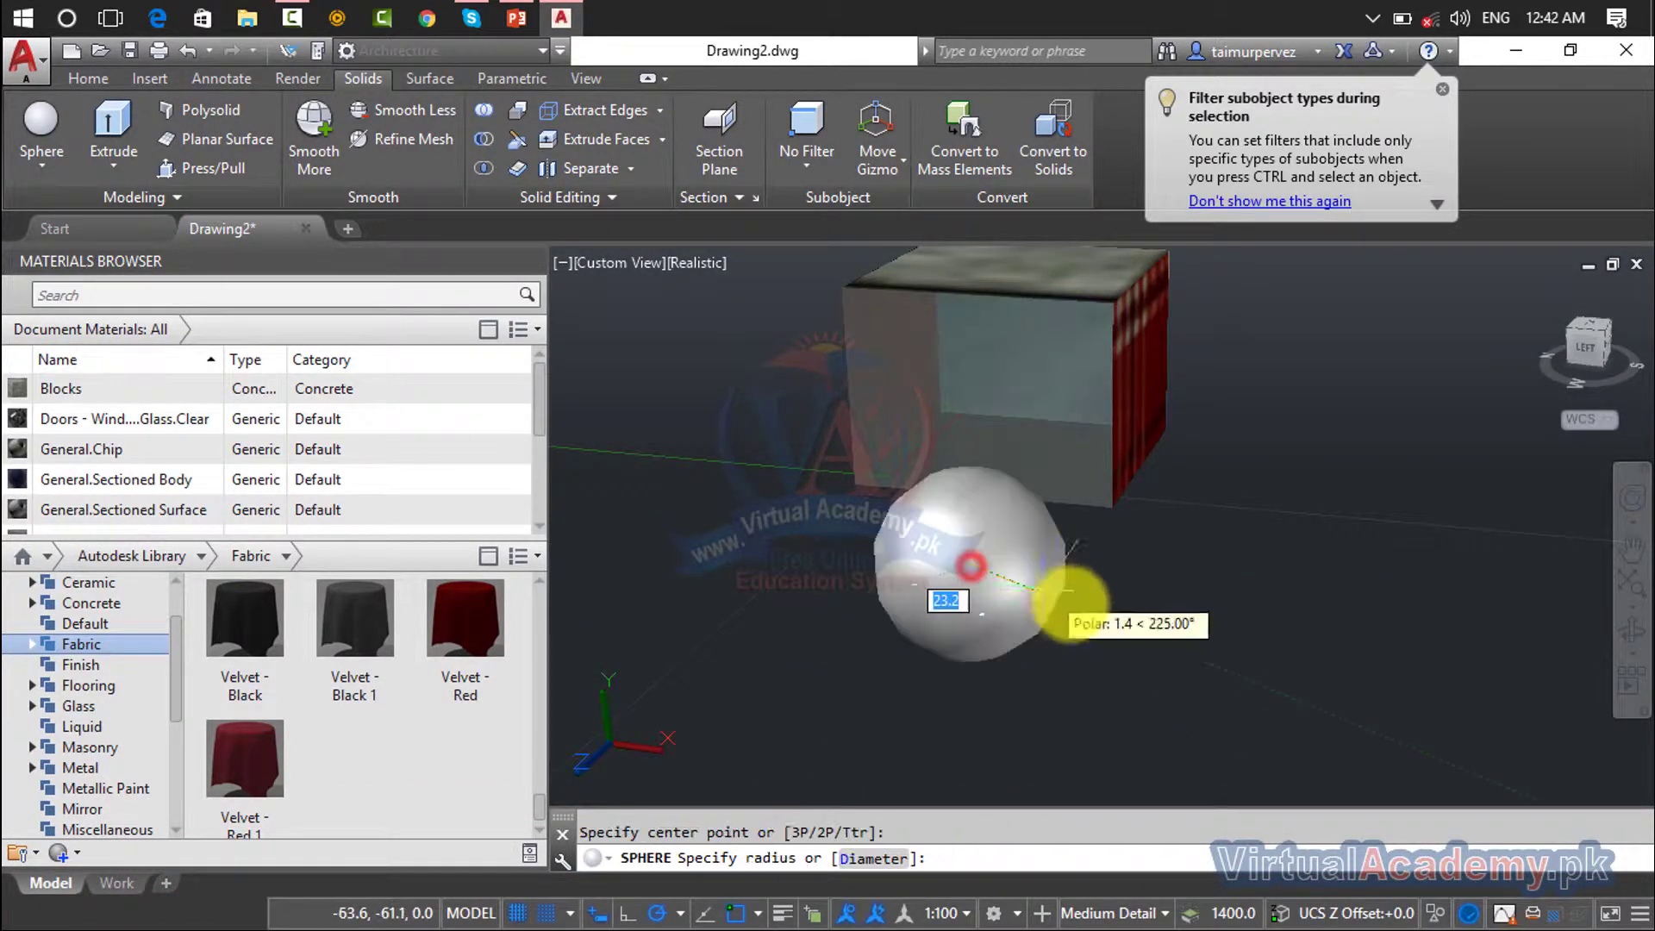
click(1018, 580)
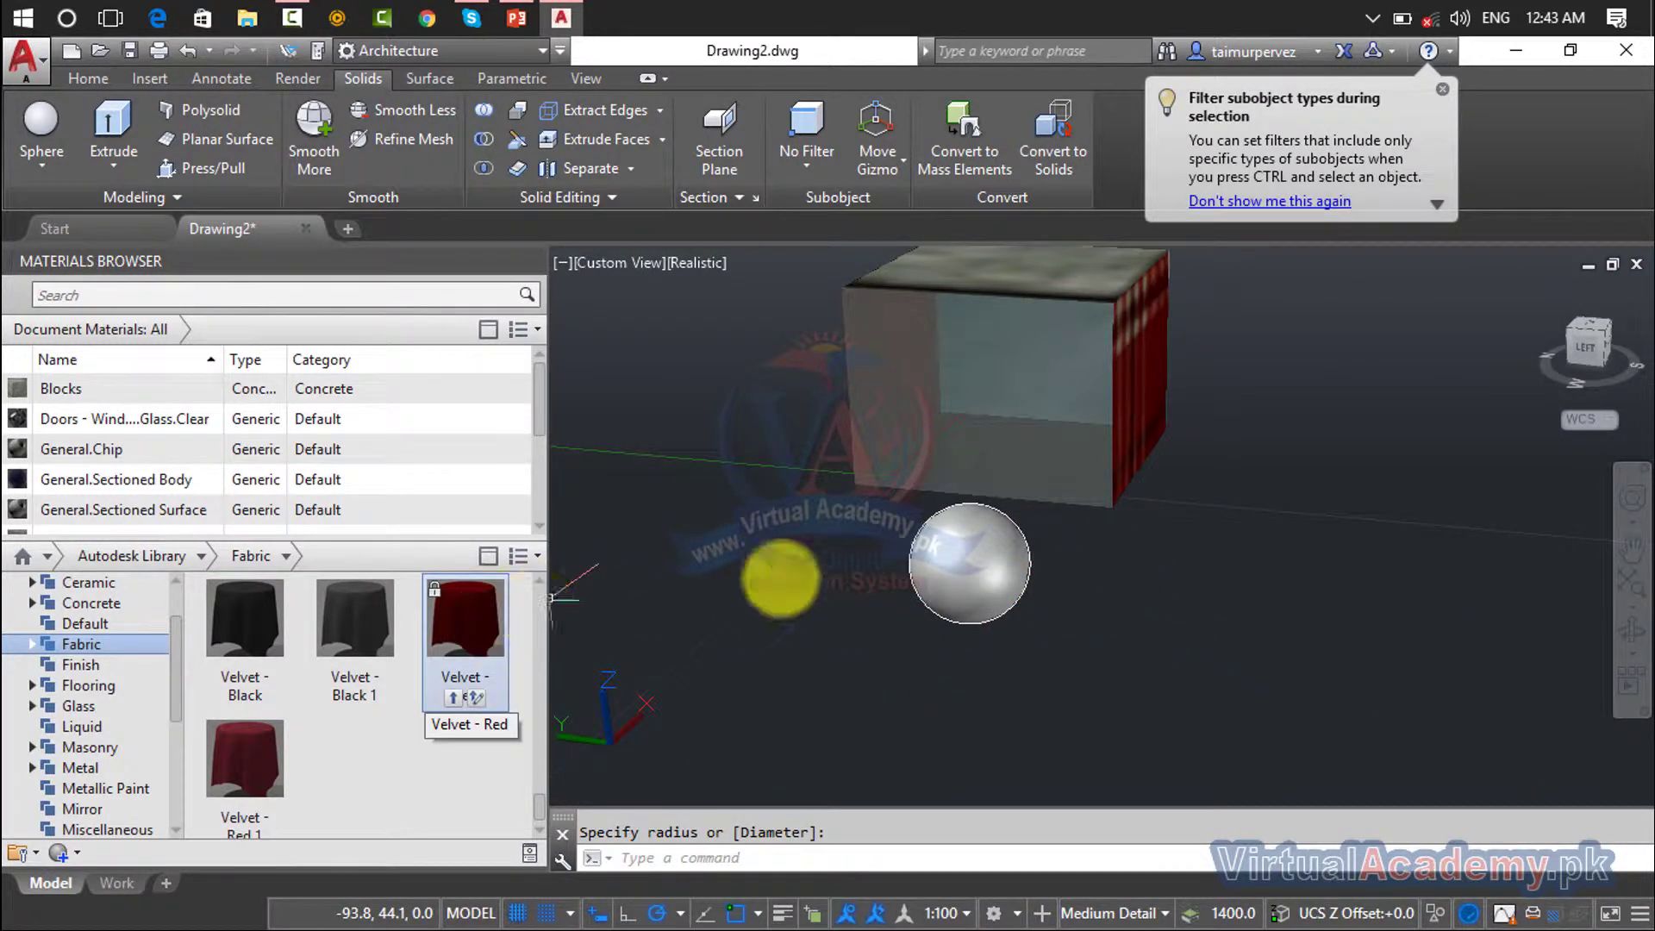
Step: Assign the Velvet - Red fabric material to the sphere and close the Materials Browser
click(1014, 573)
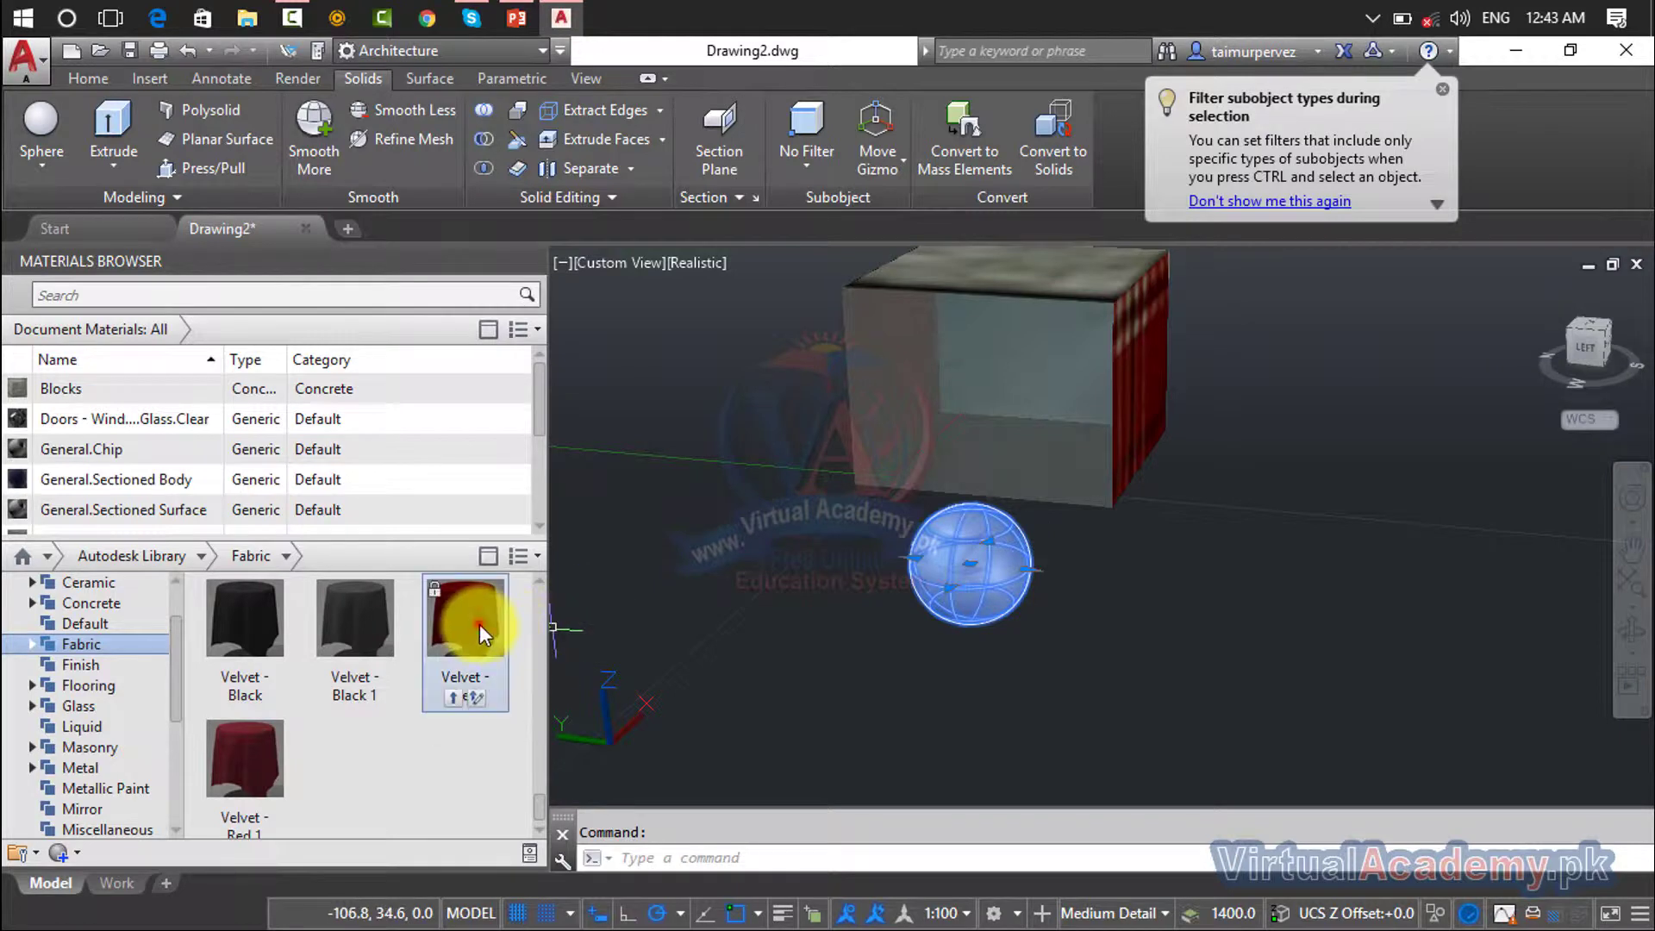
drag(480, 635, 924, 584)
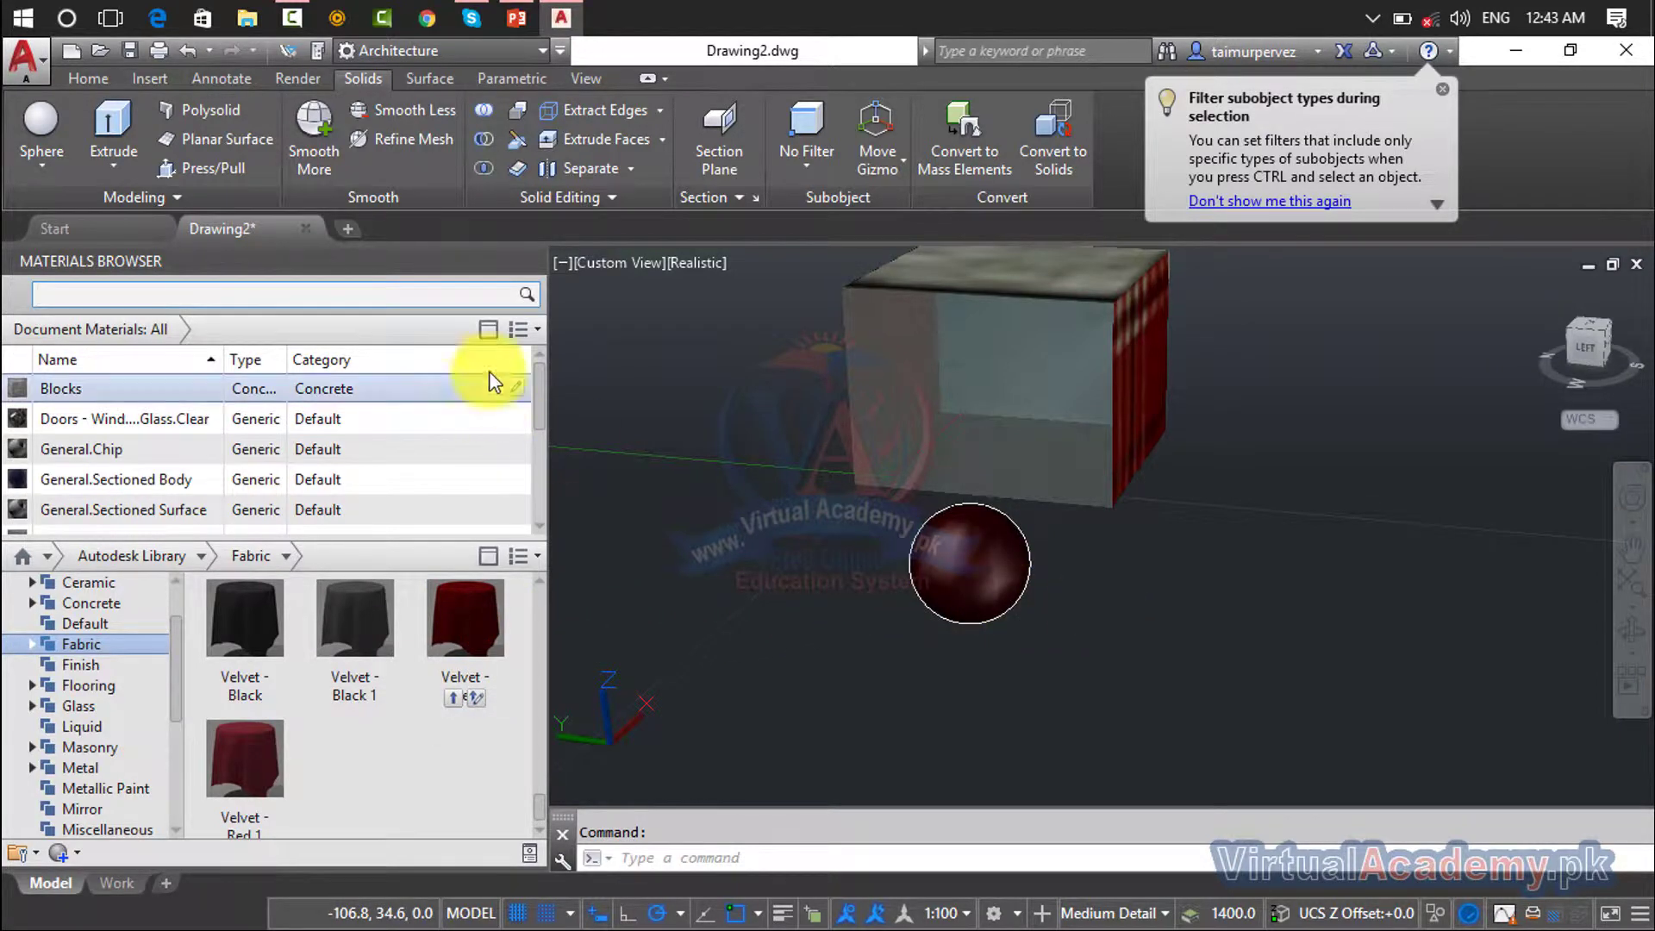
click(78, 292)
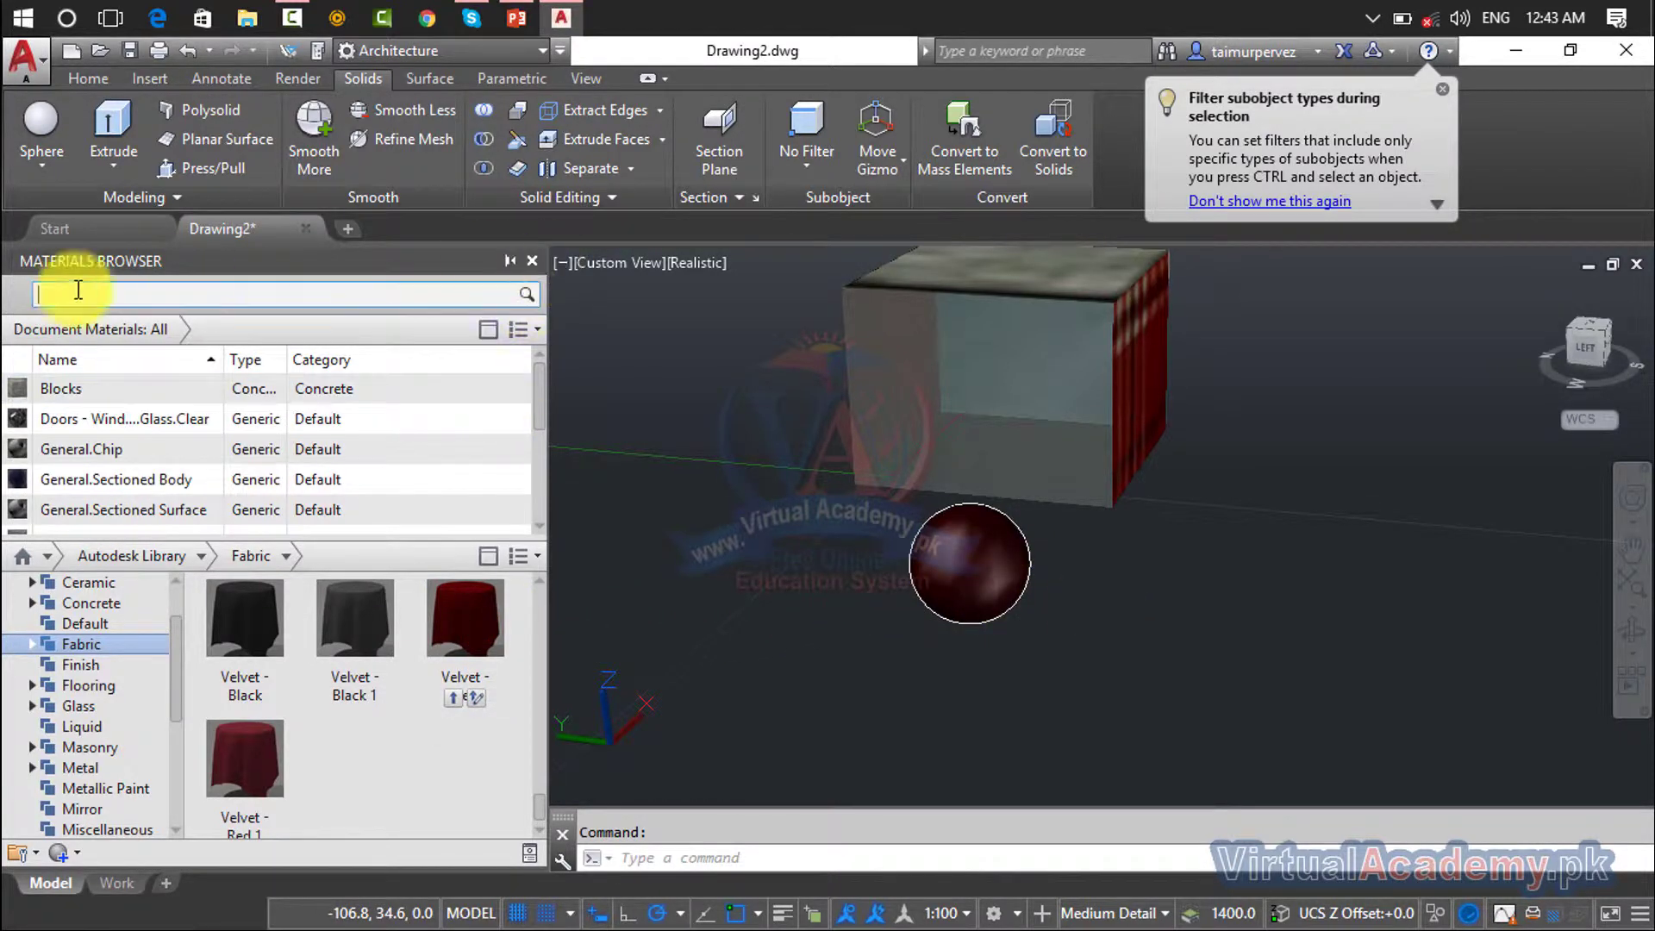
click(539, 262)
Step: Raise the sphere about 33 units along the Z axis by its center grip
scroll(748, 458, up, 2)
shift+middle_drag(748, 458, 721, 695)
click(680, 704)
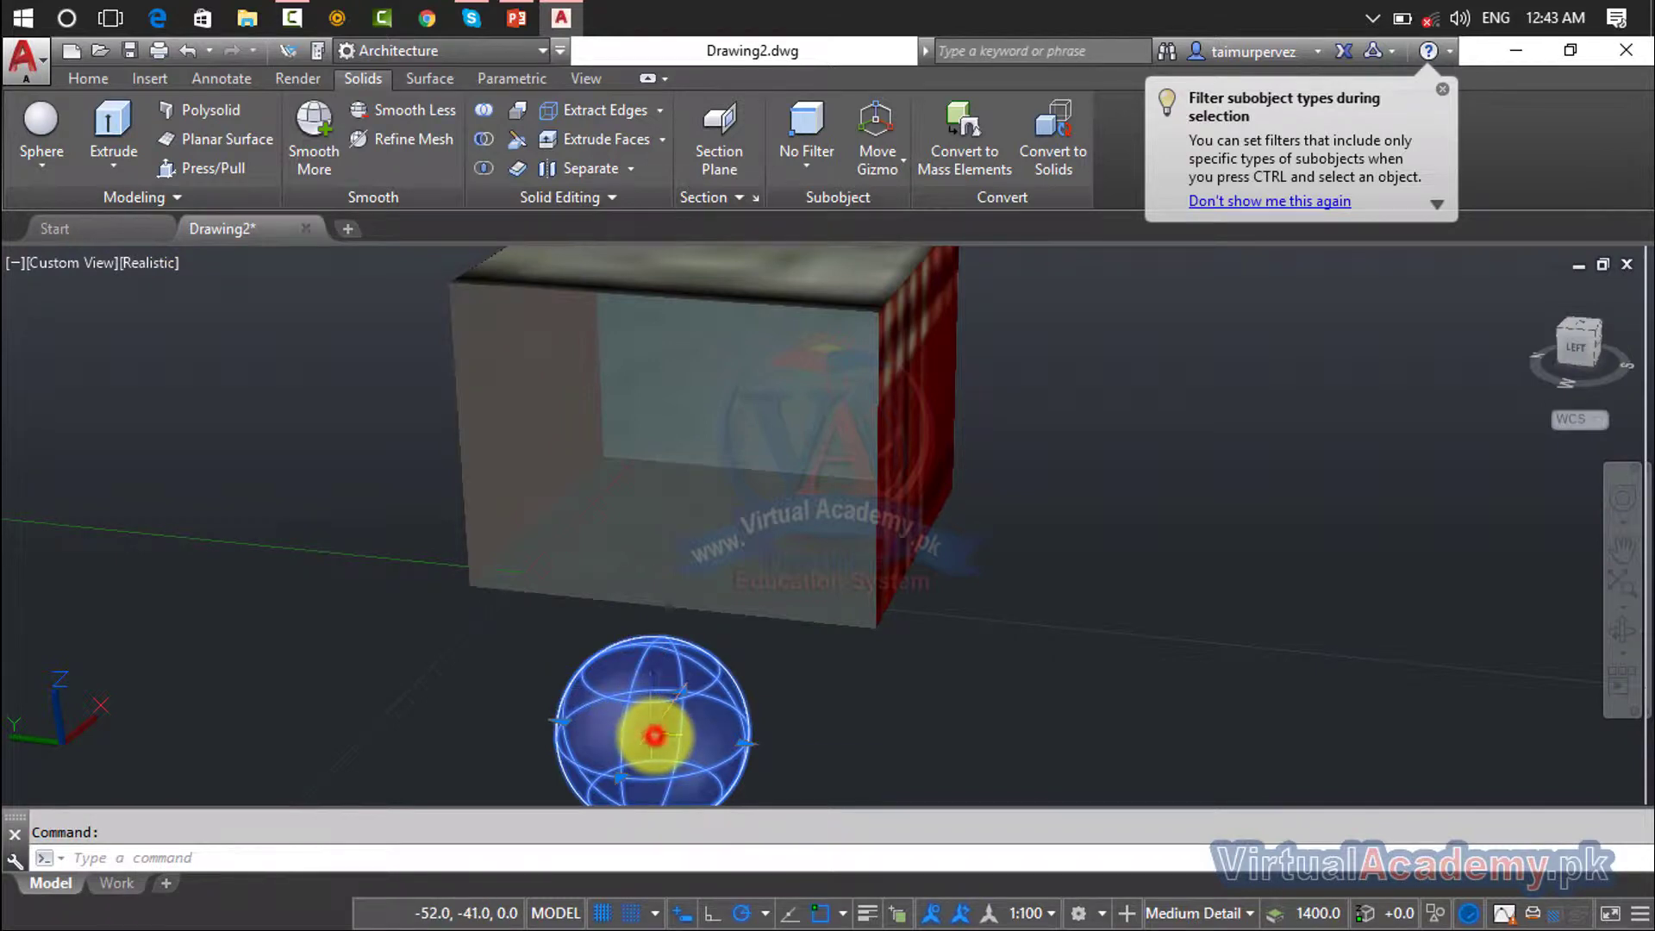
click(654, 735)
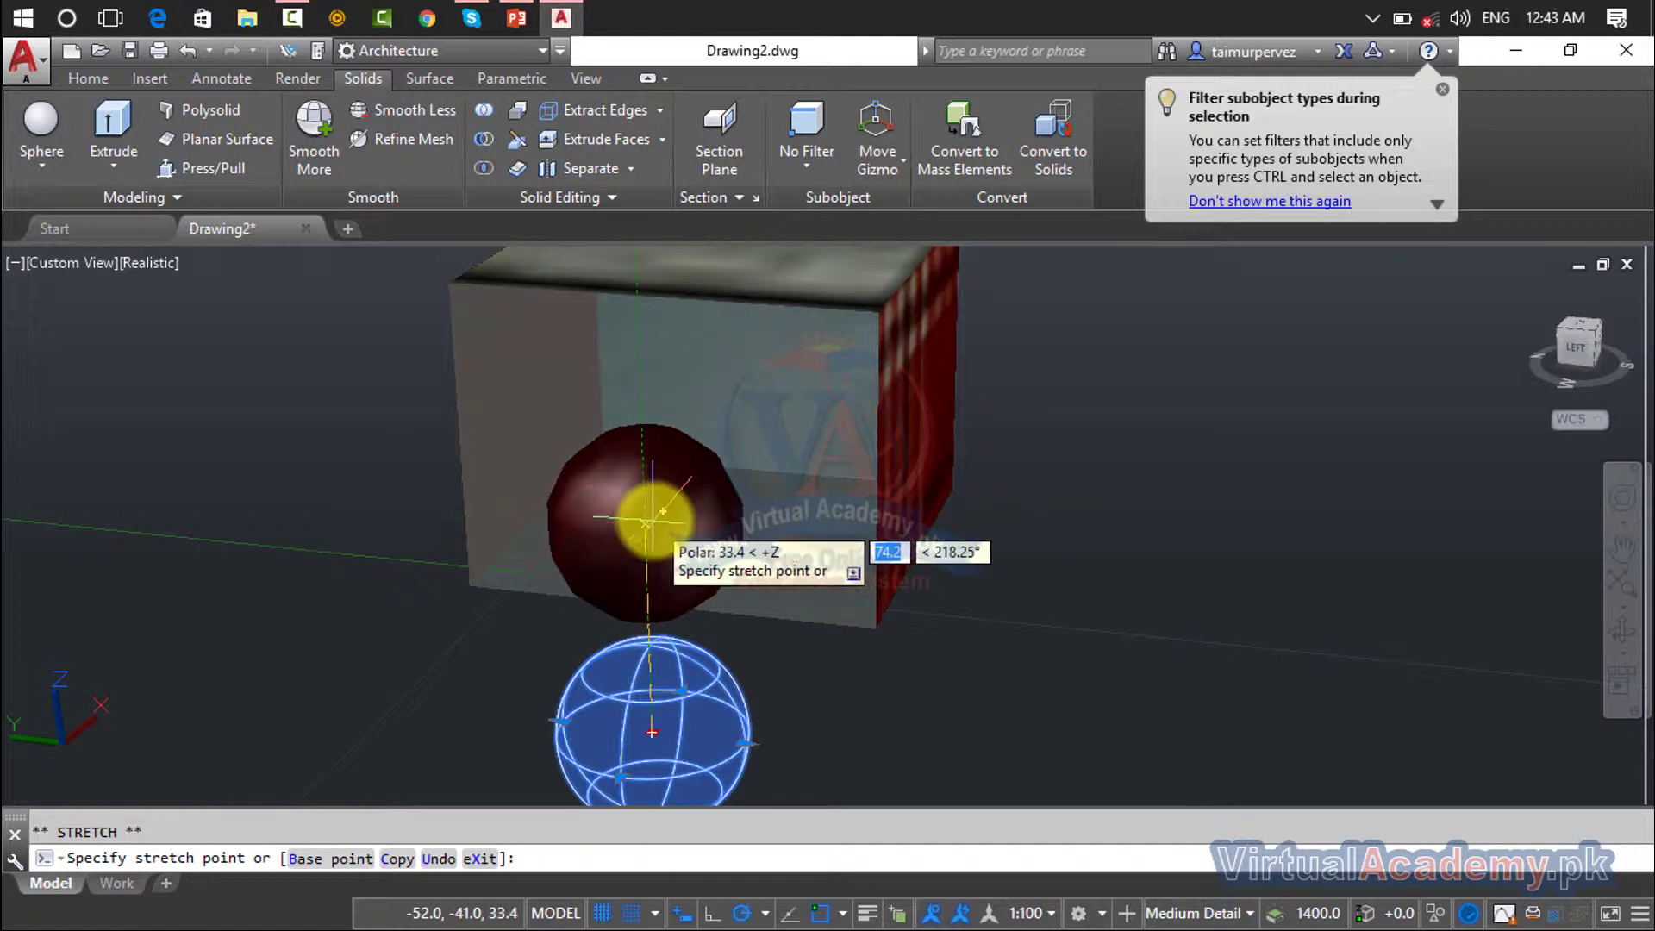
click(659, 508)
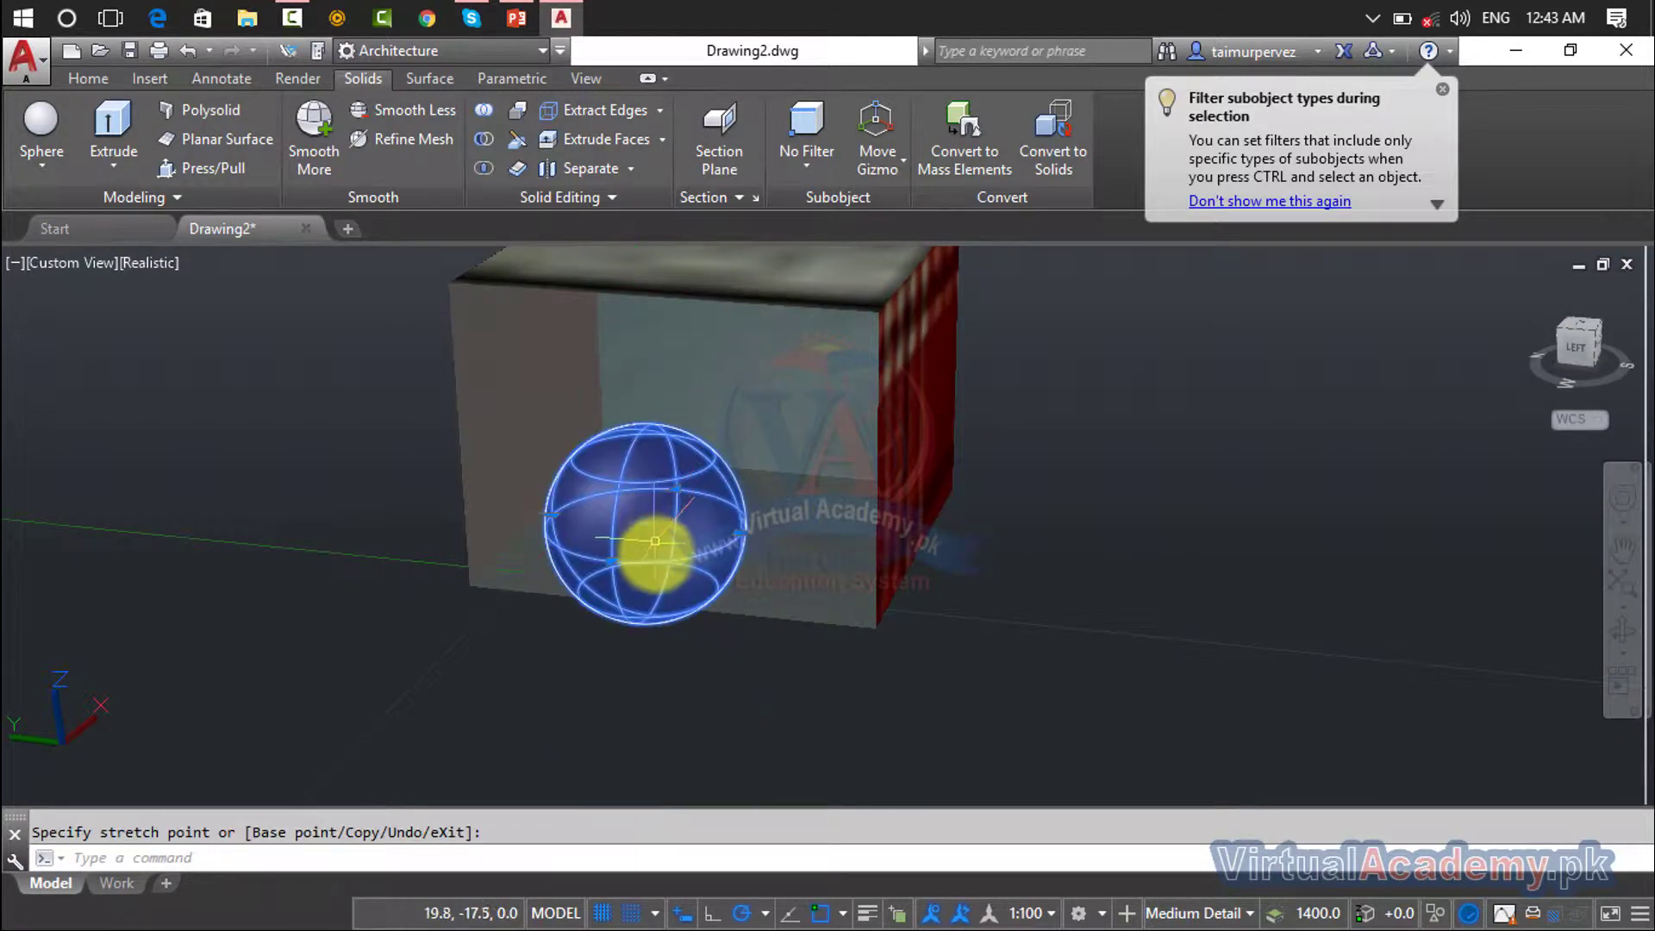
text(m)
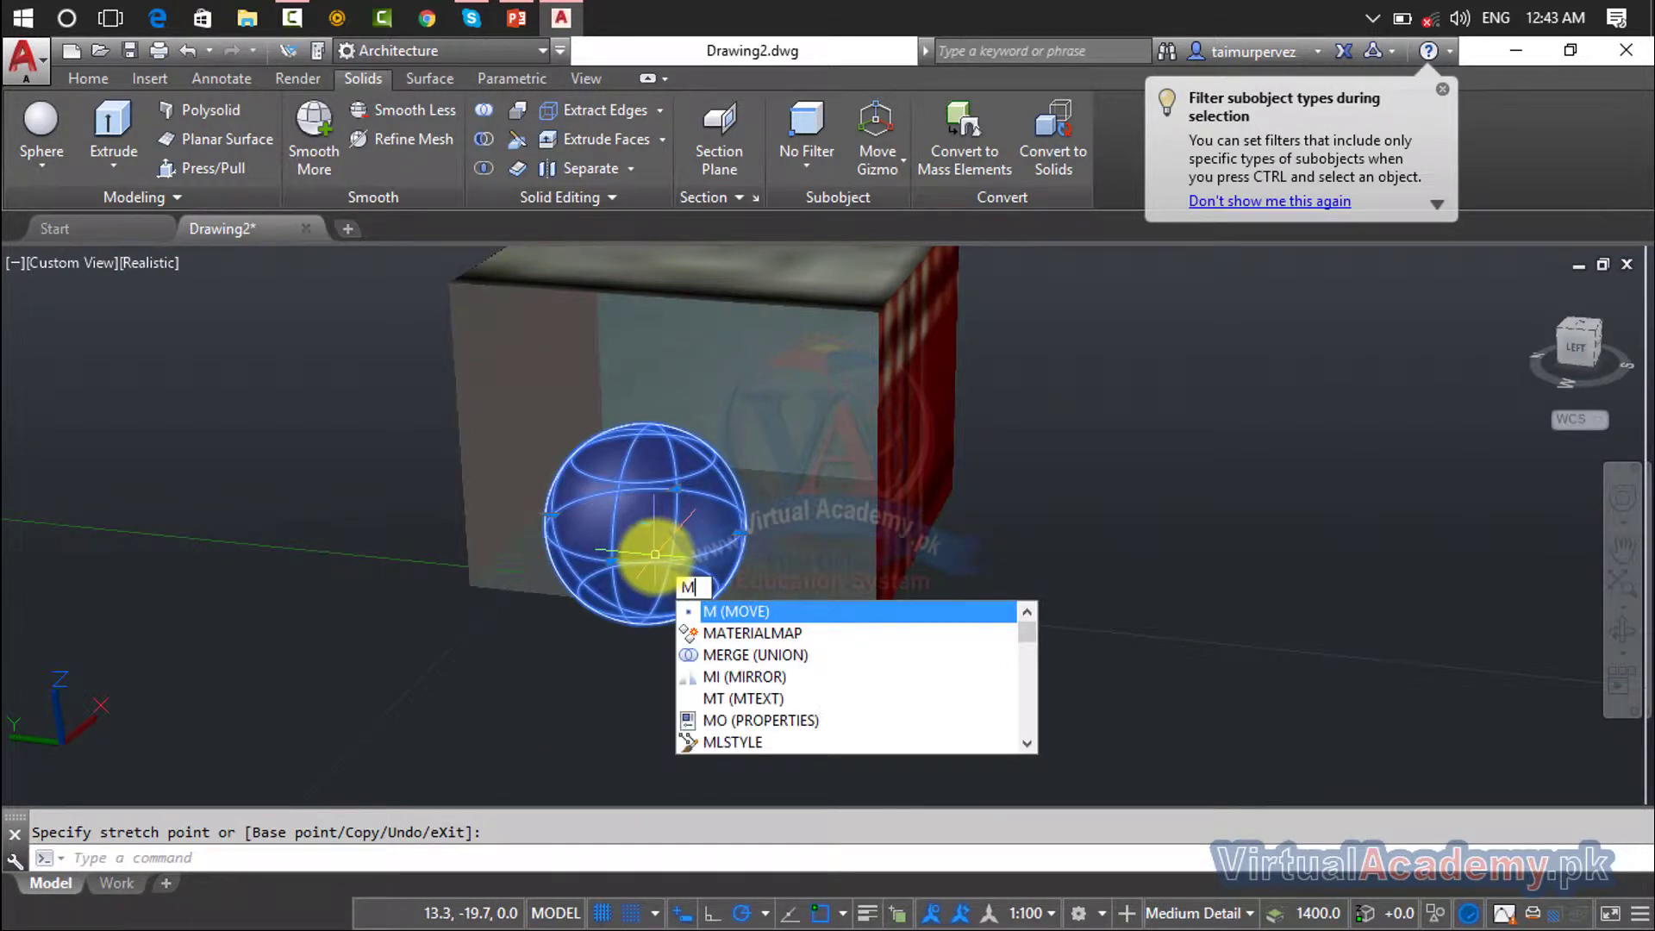
text(o)
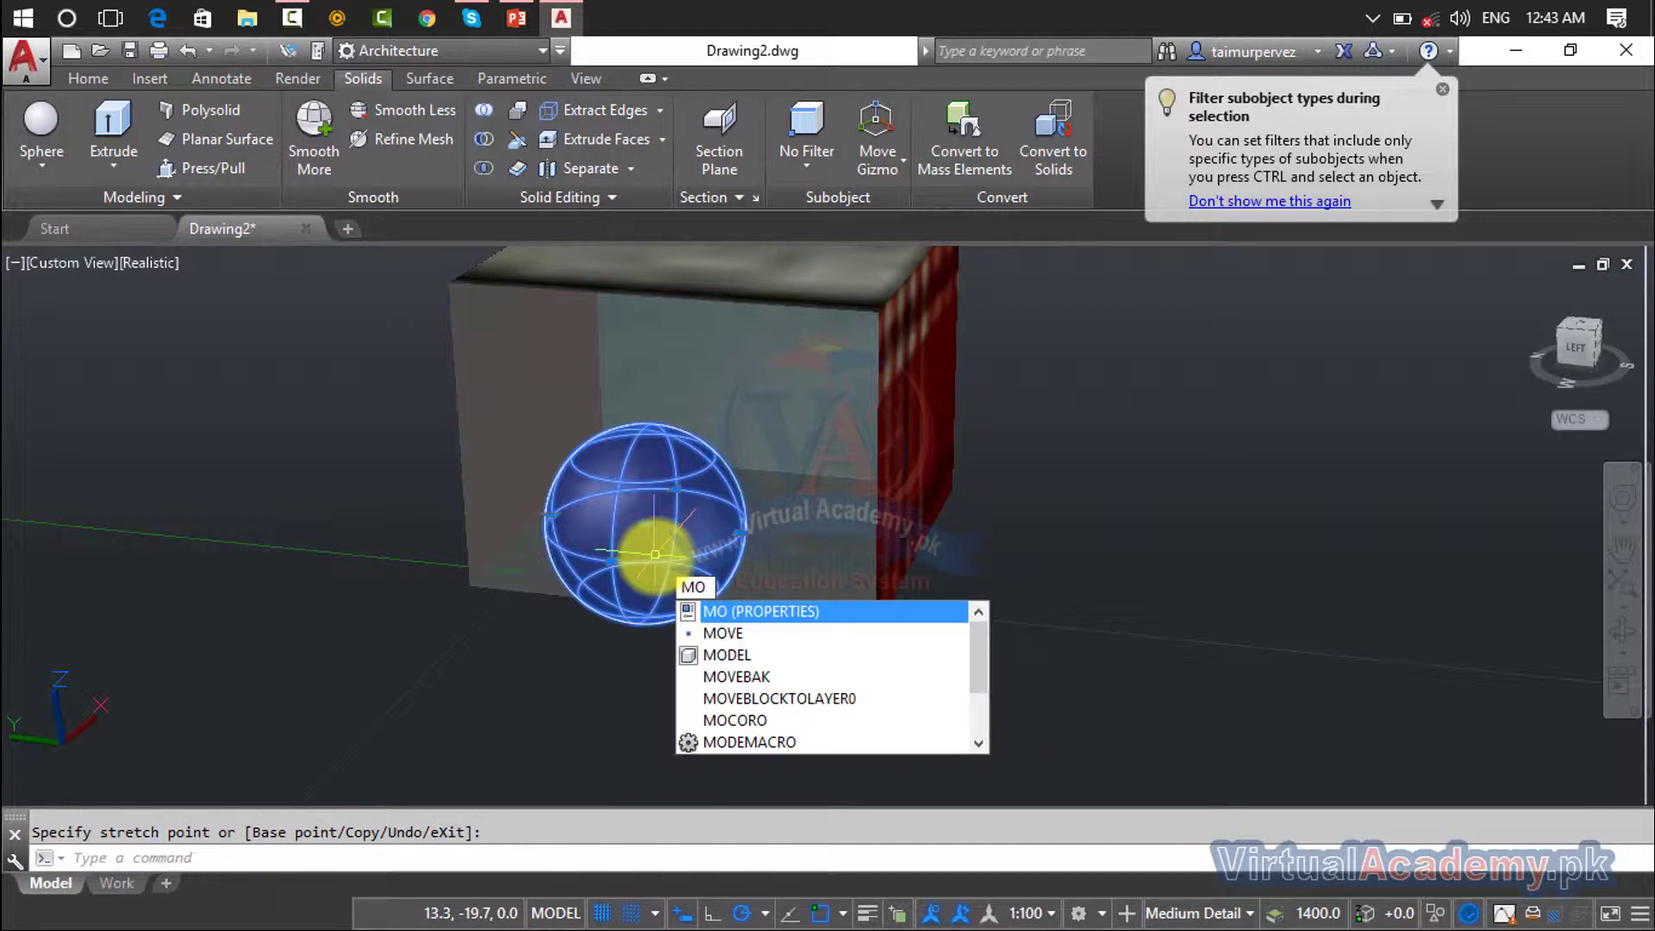
key(Escape)
Step: Move the sphere about 35 units along the X axis toward the box with 3DMOVE
text(3d)
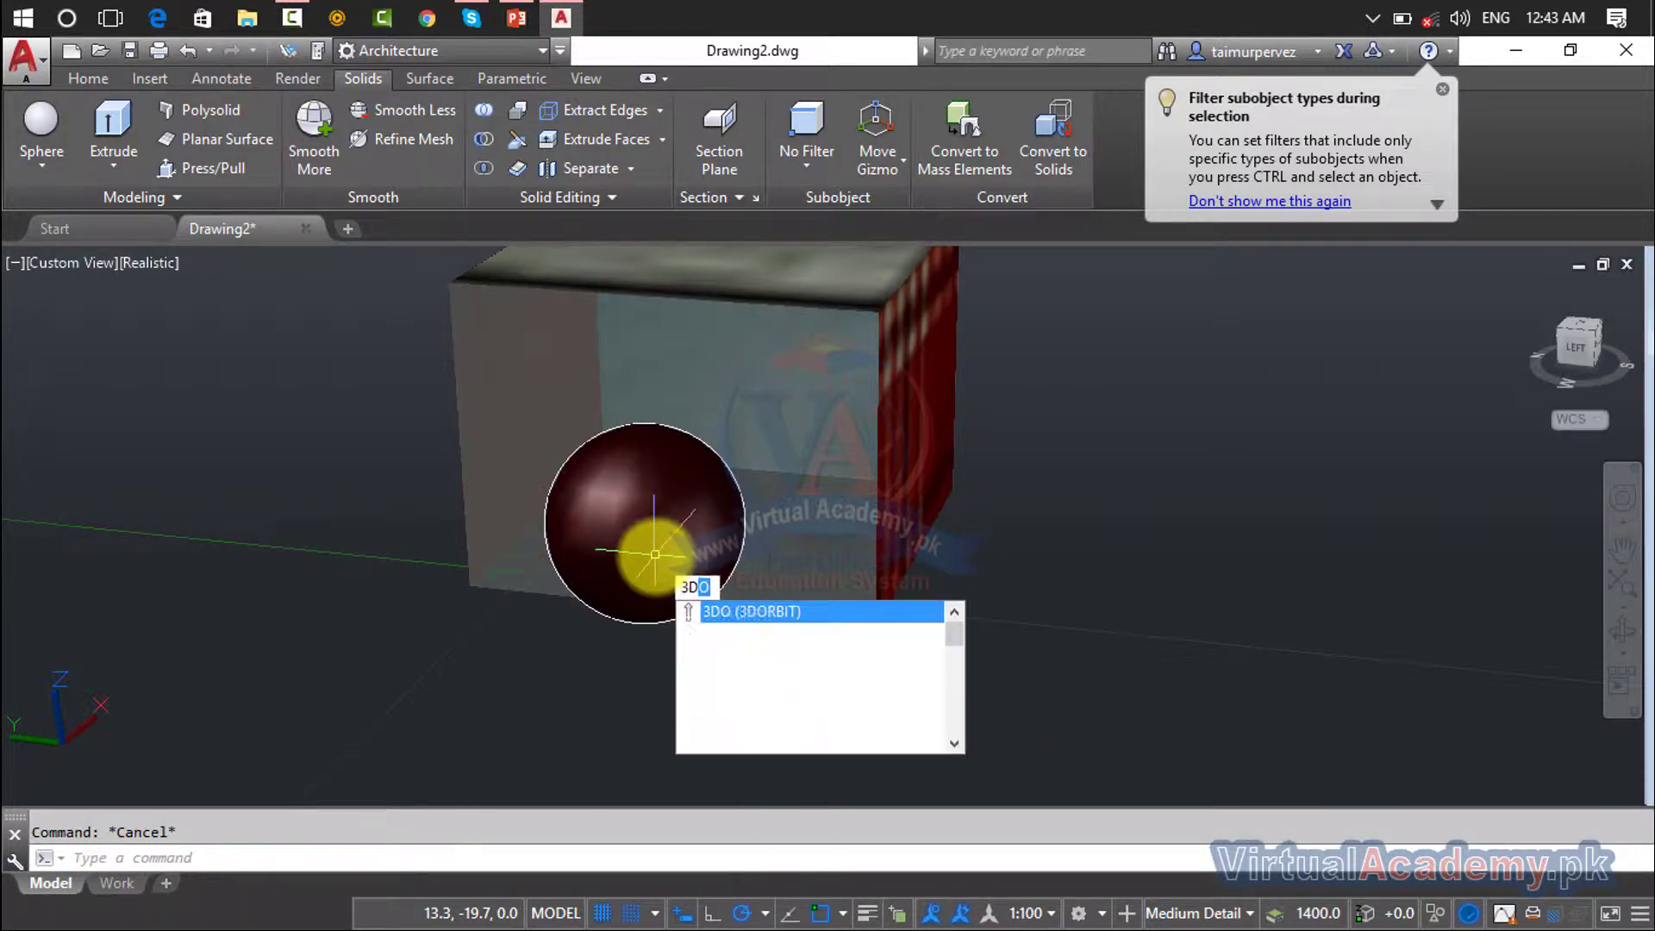
click(728, 633)
click(681, 569)
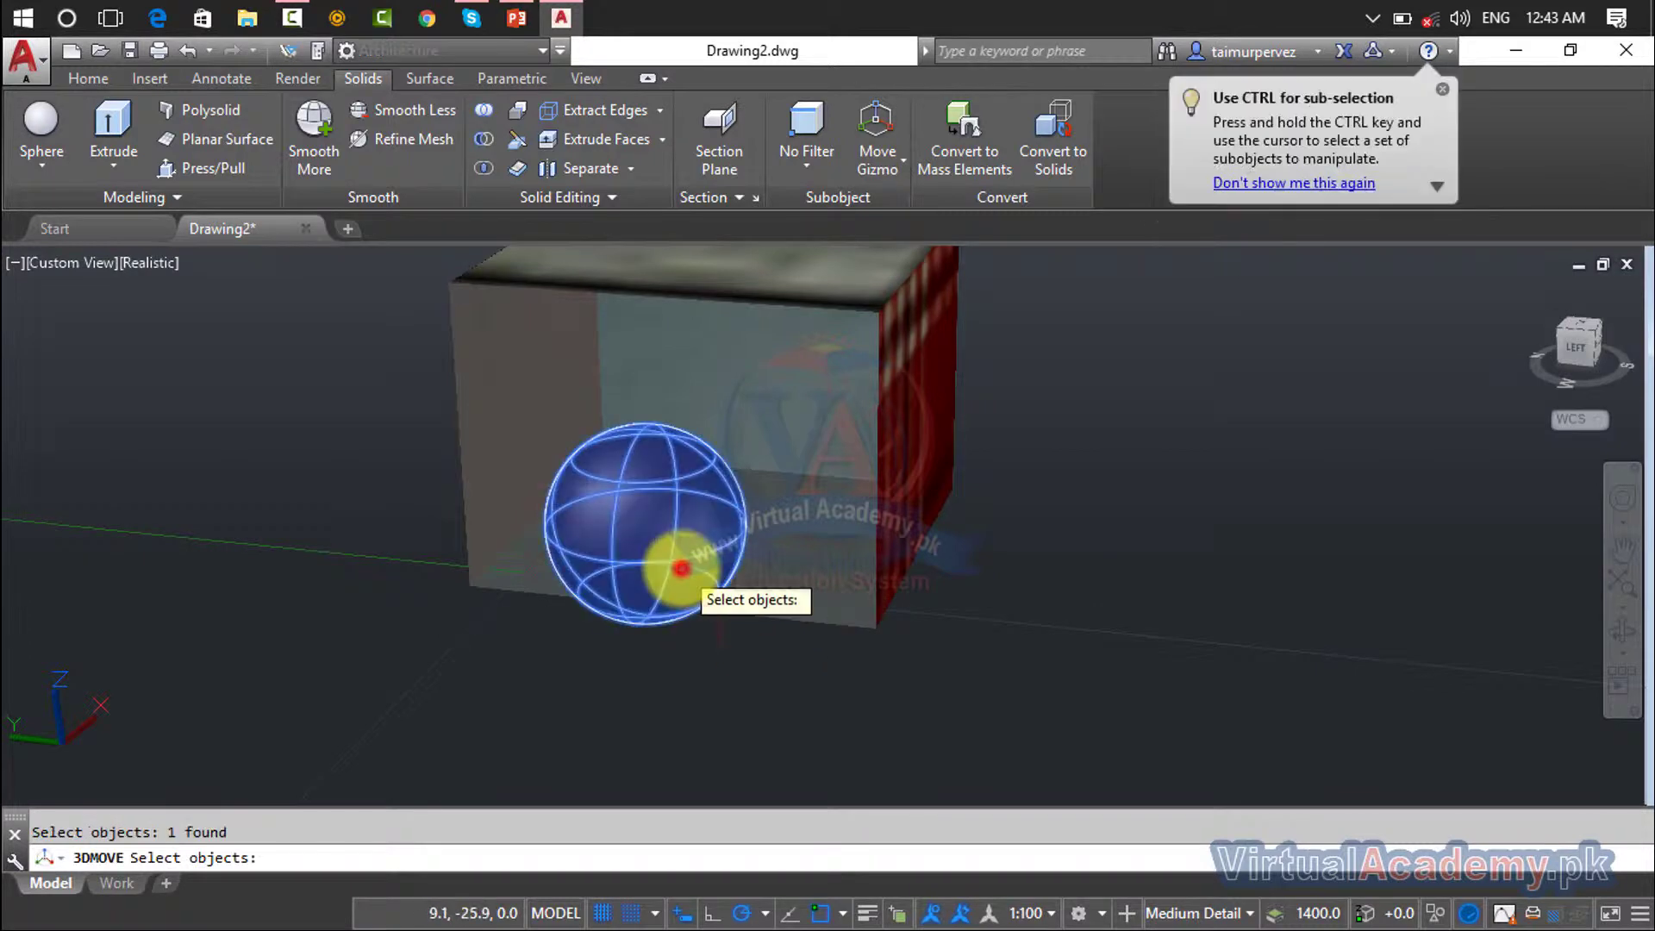
key(Return)
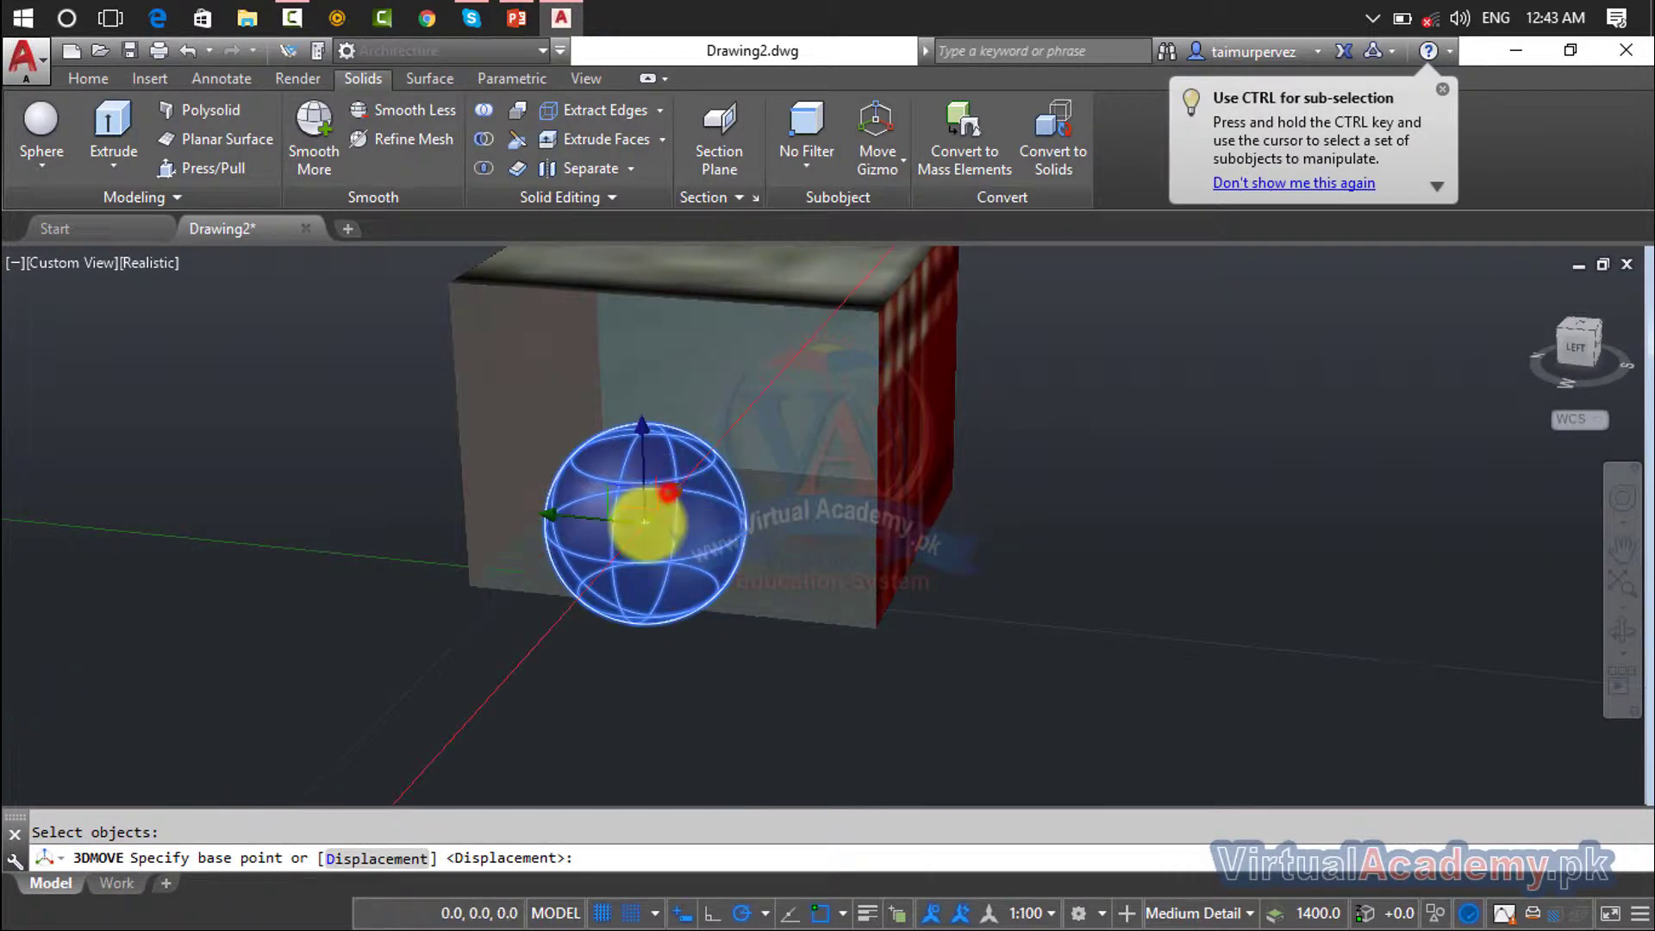
click(673, 490)
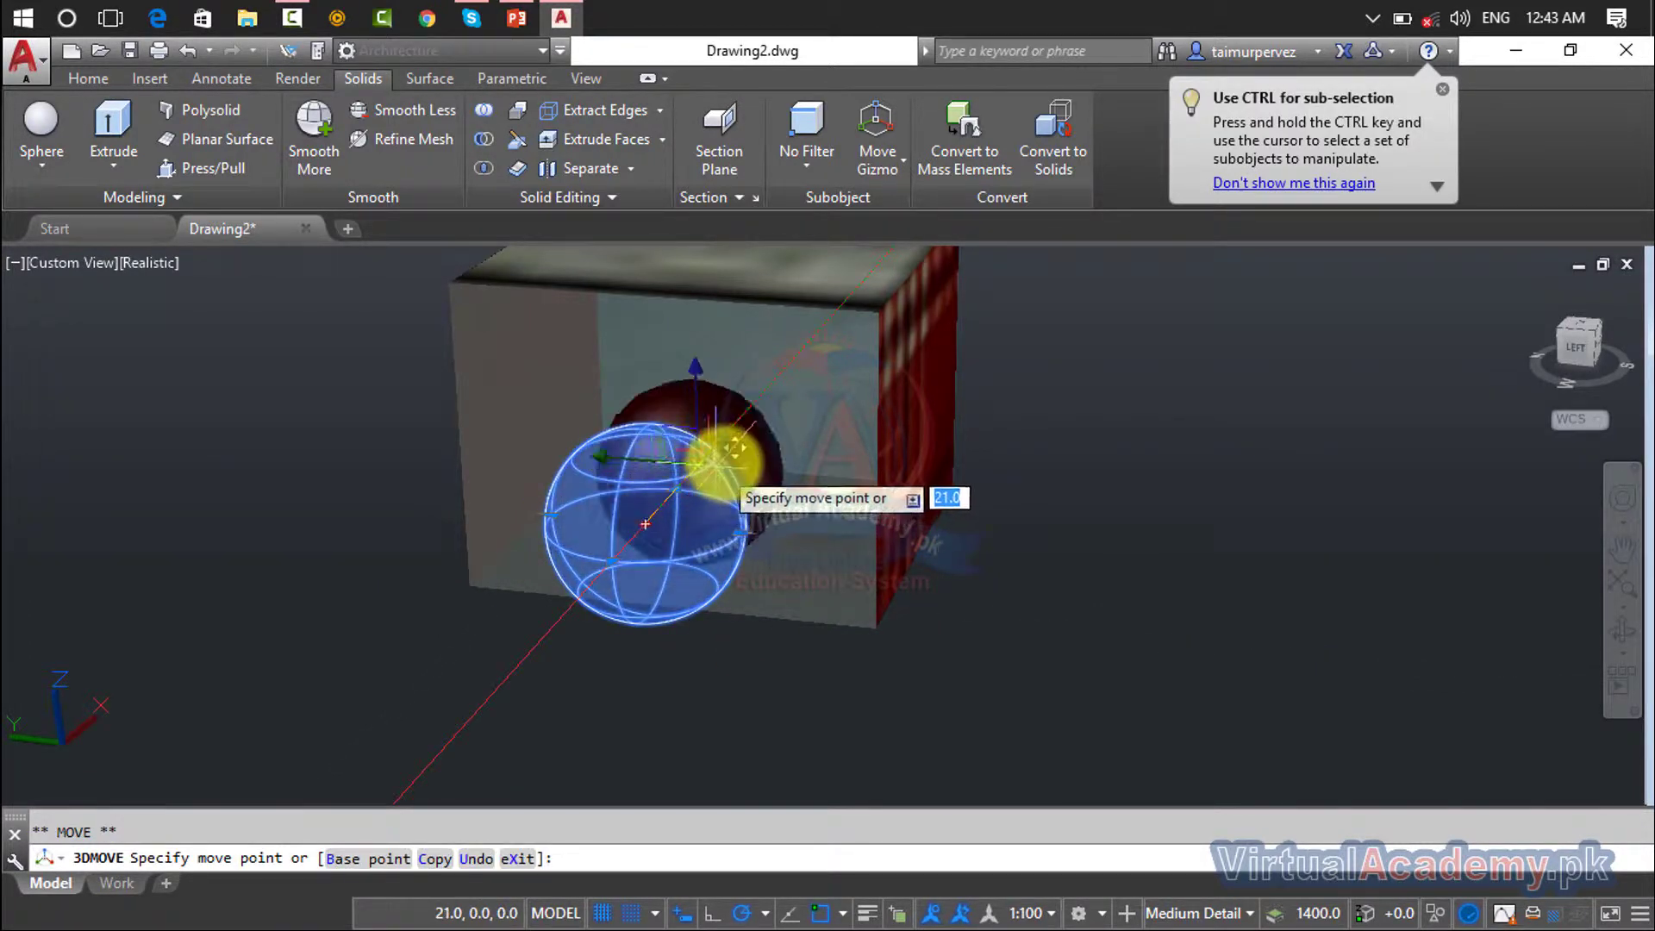
key(Escape)
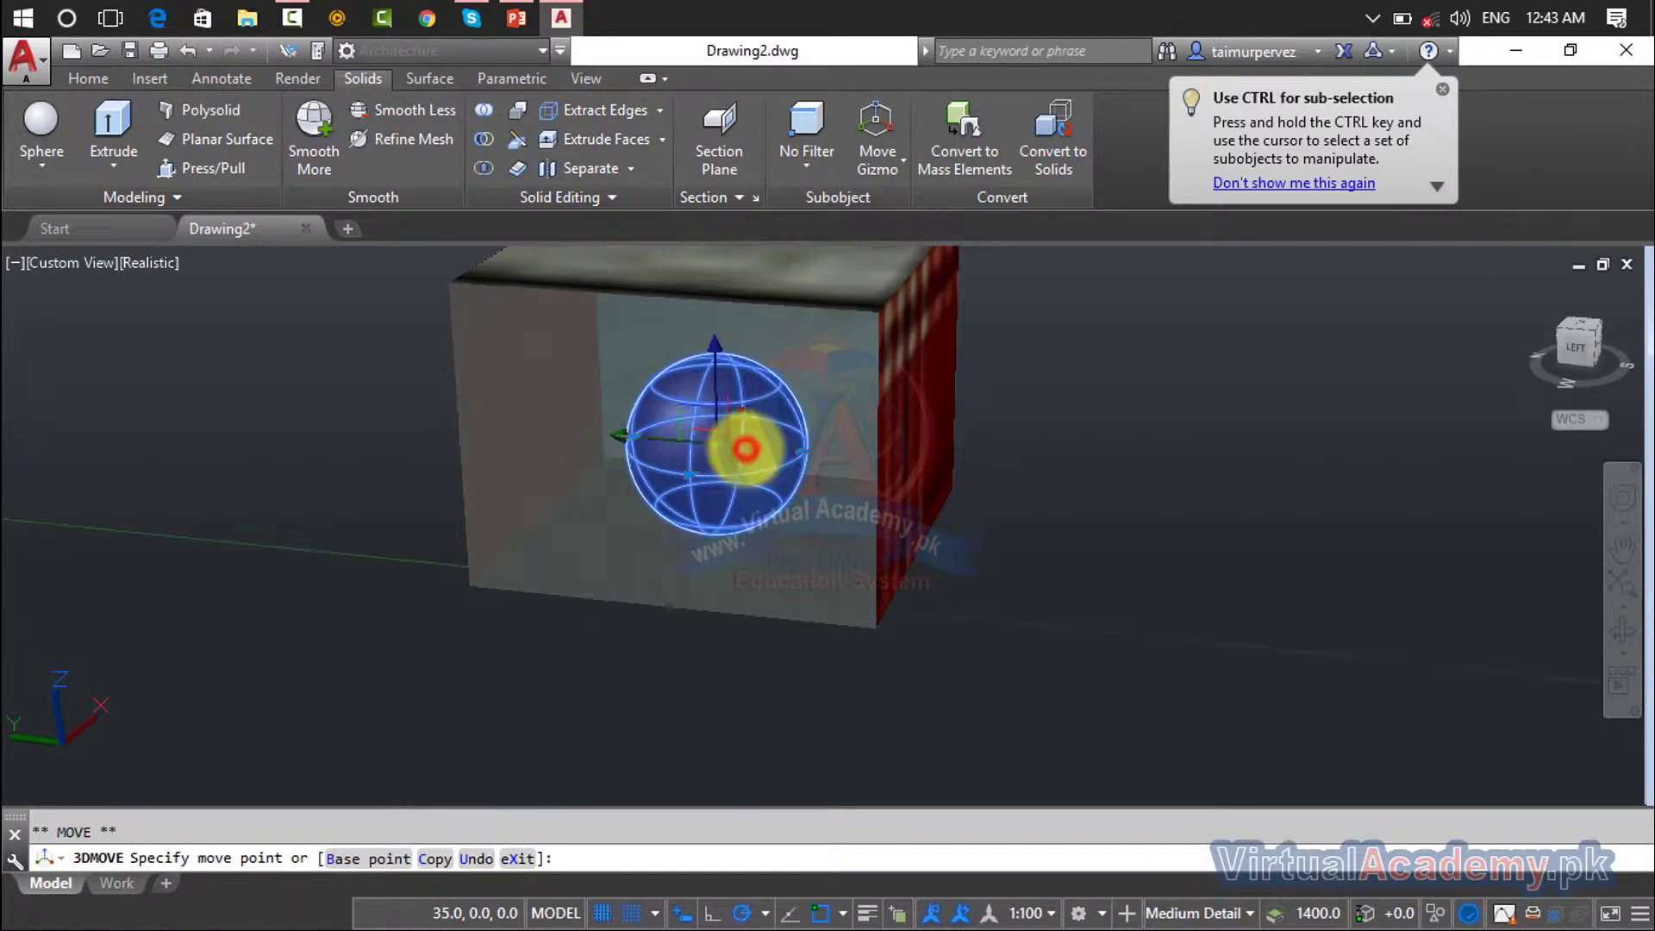
key(Escape)
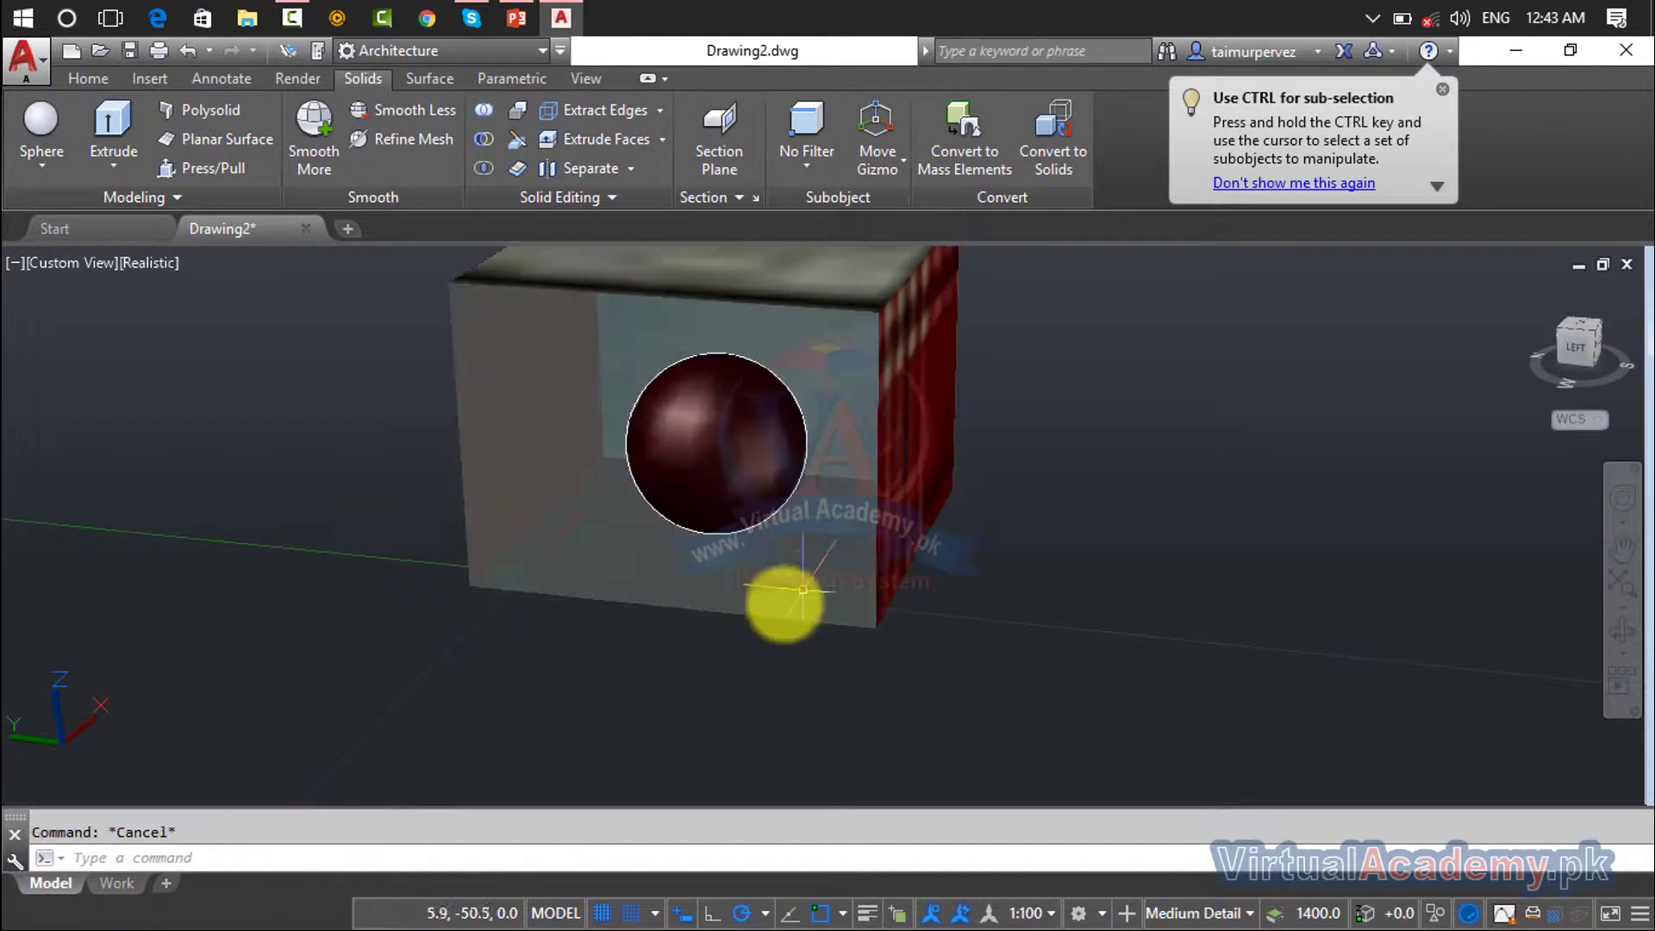
Step: Move the sphere about 114 units with 3DMOVE, from its center to a point picked over the box's back face
shift+right_click(756, 642)
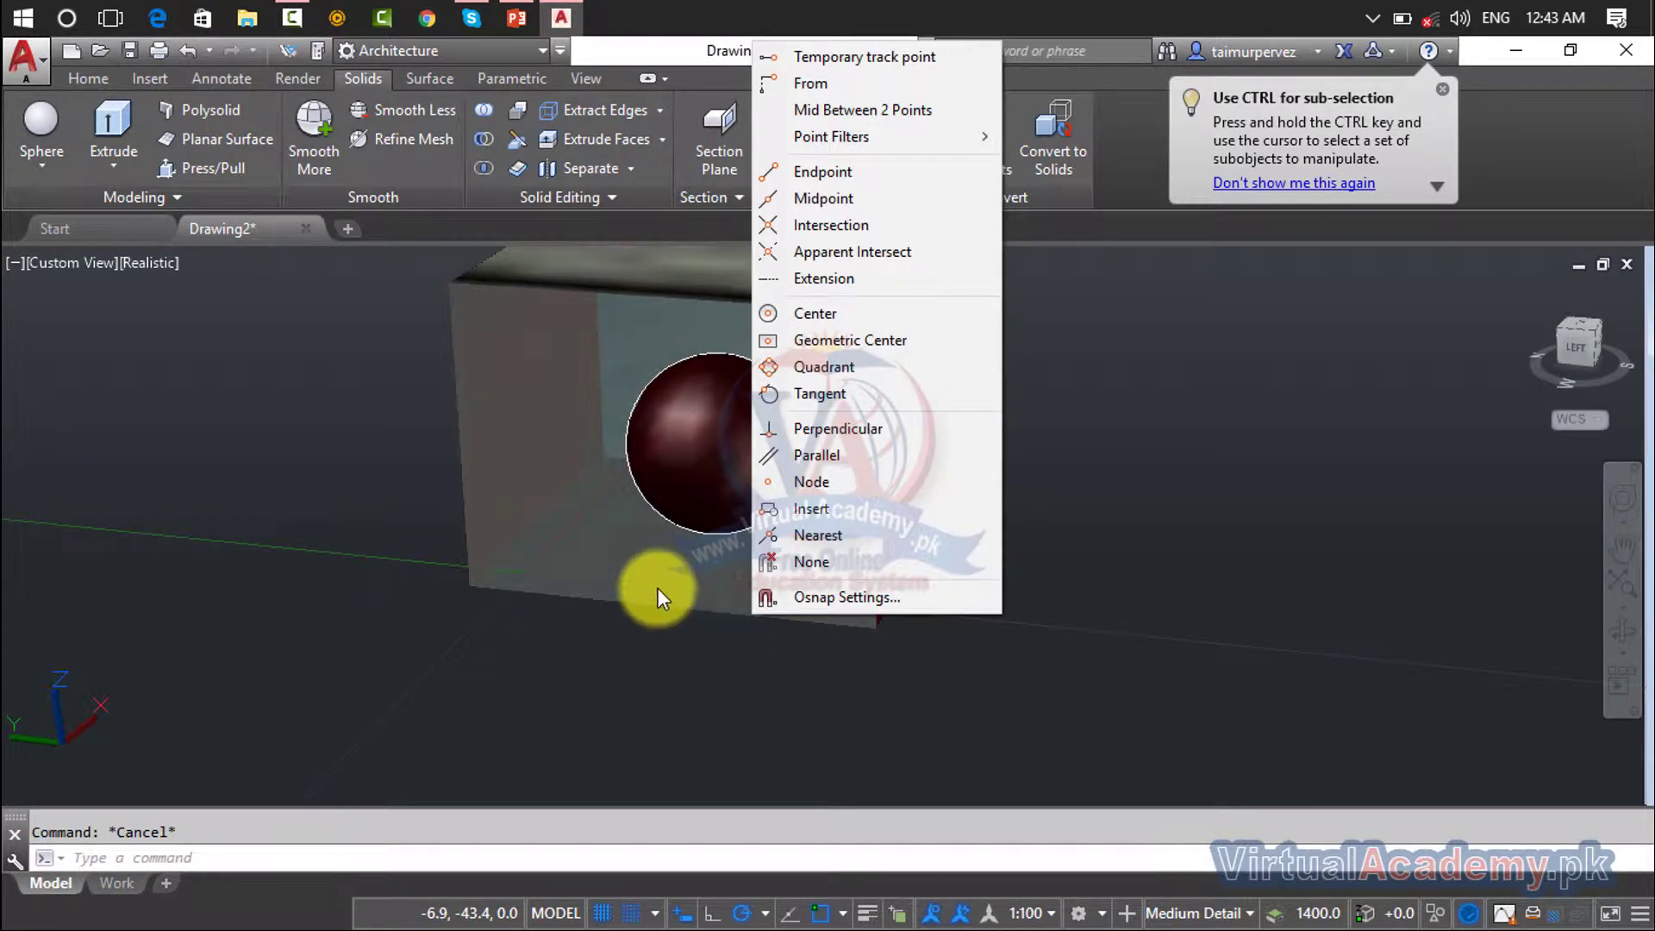
key(Escape)
click(668, 522)
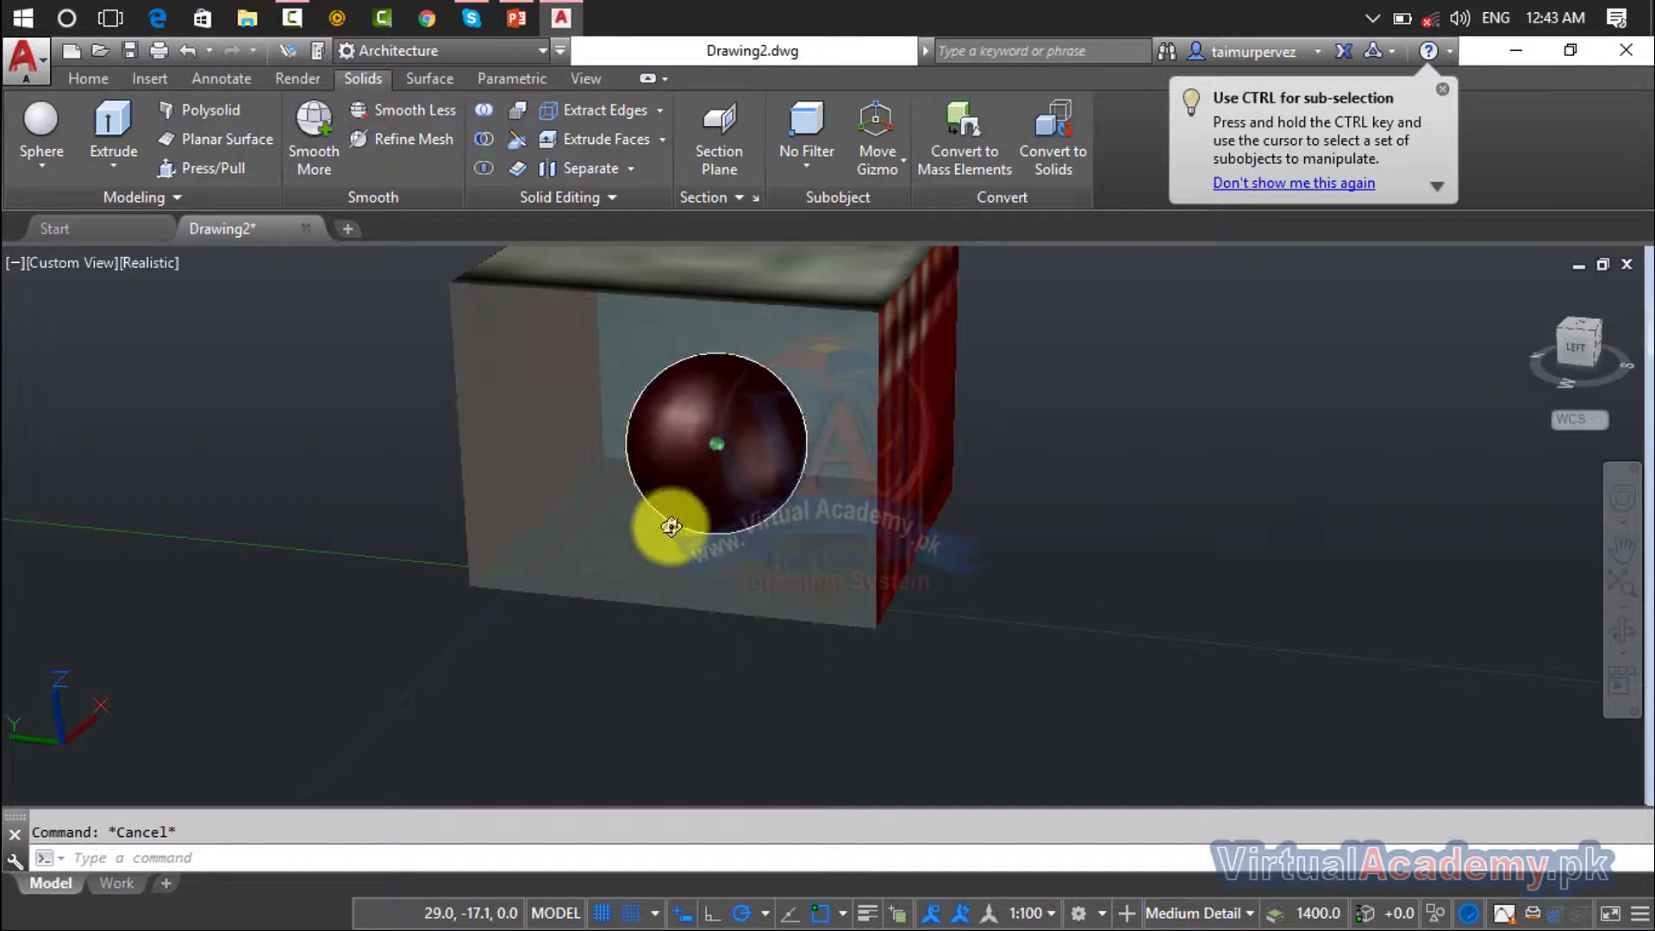
shift+middle_drag(665, 525, 906, 519)
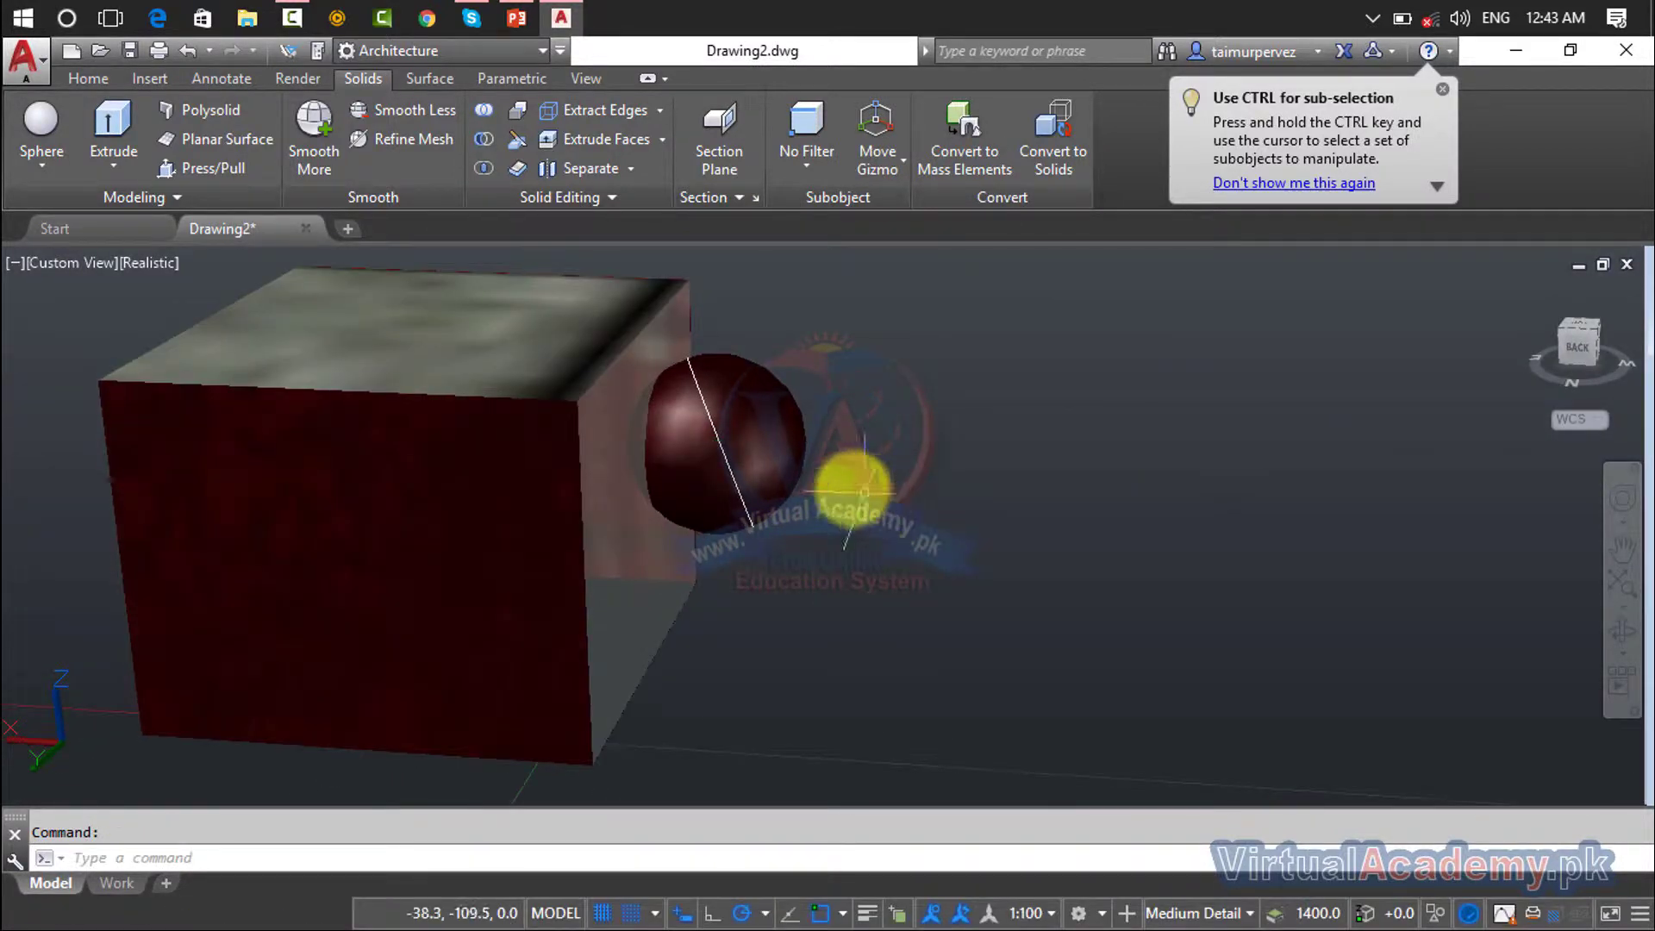
click(772, 462)
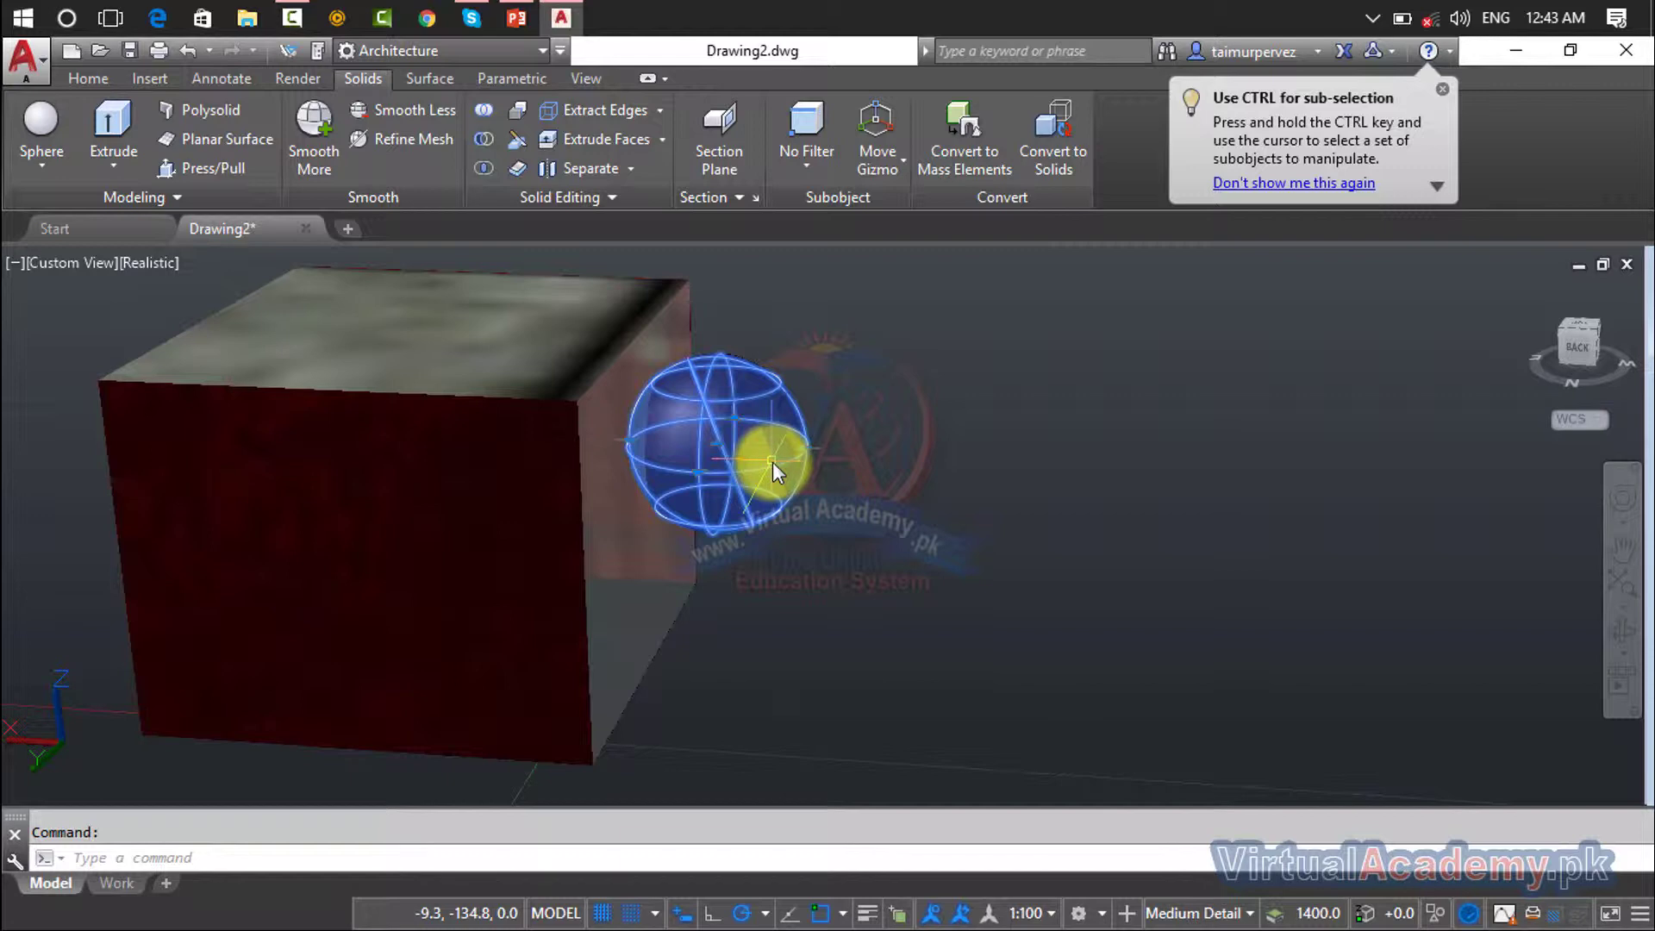
text(3DO)
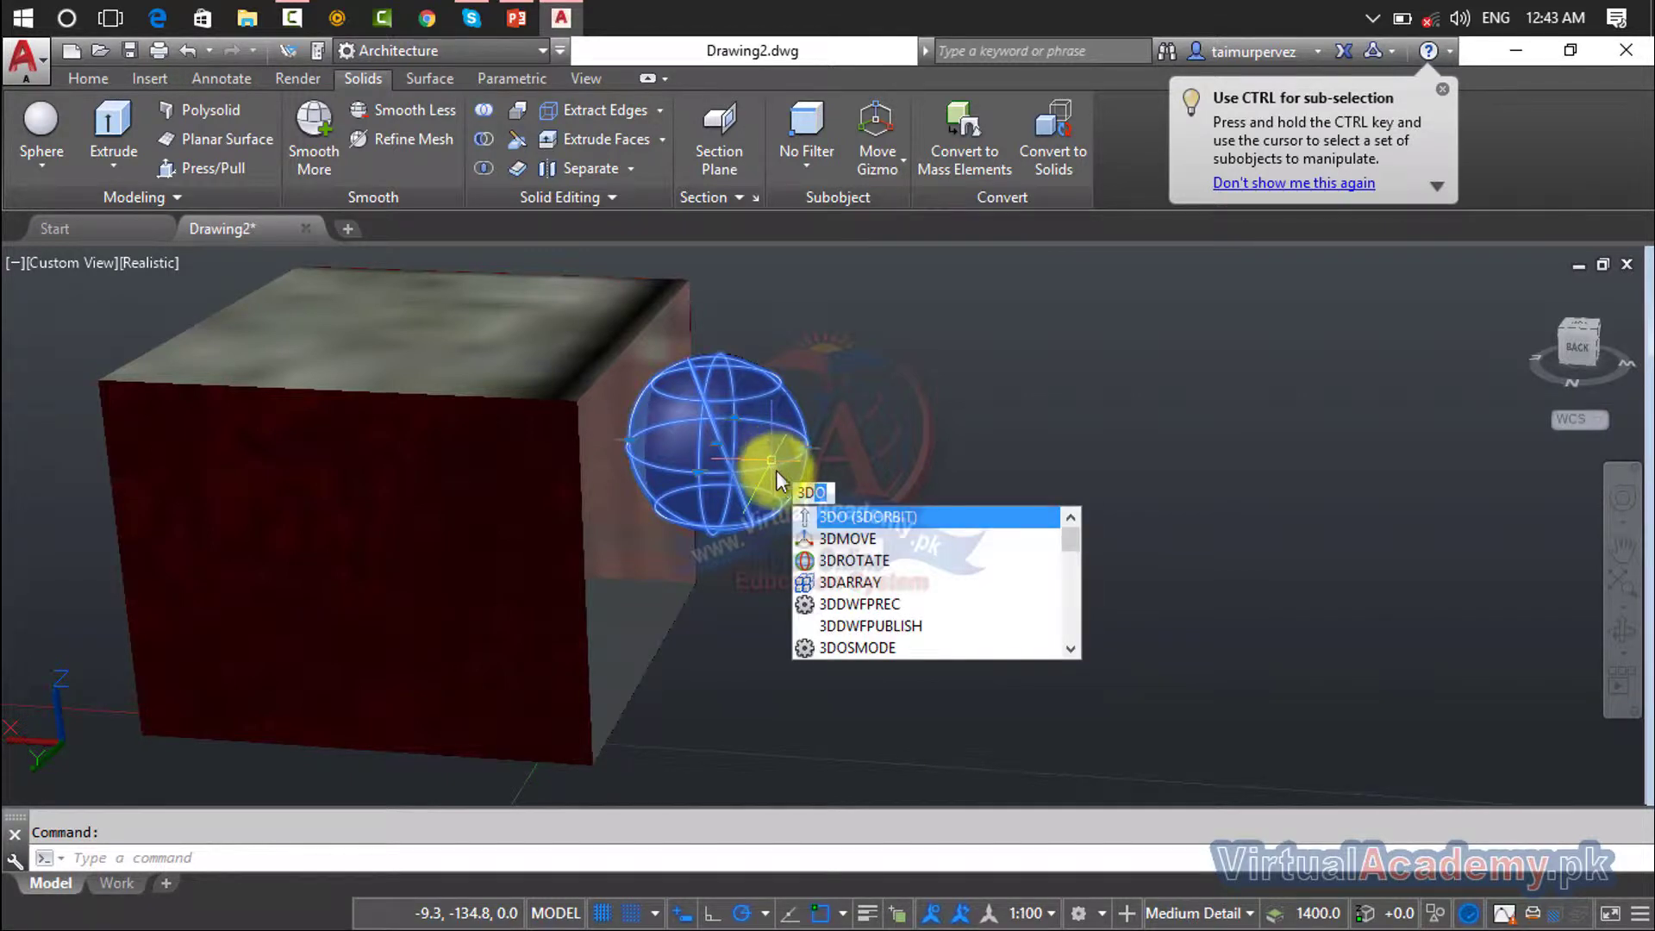
click(815, 537)
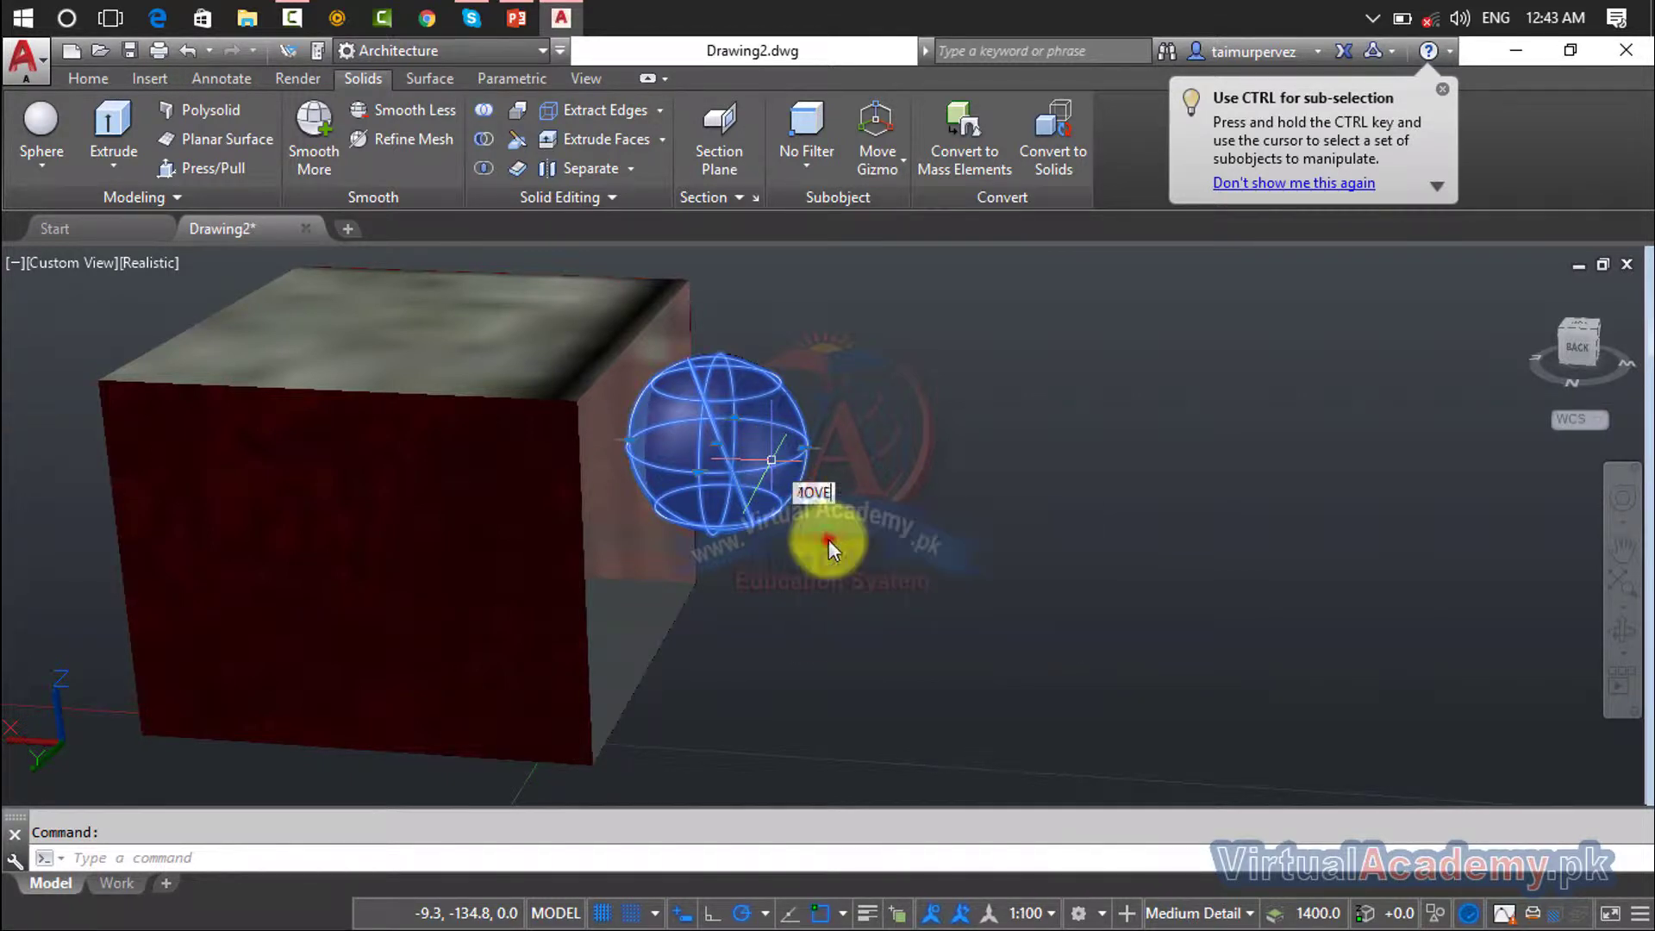
click(757, 465)
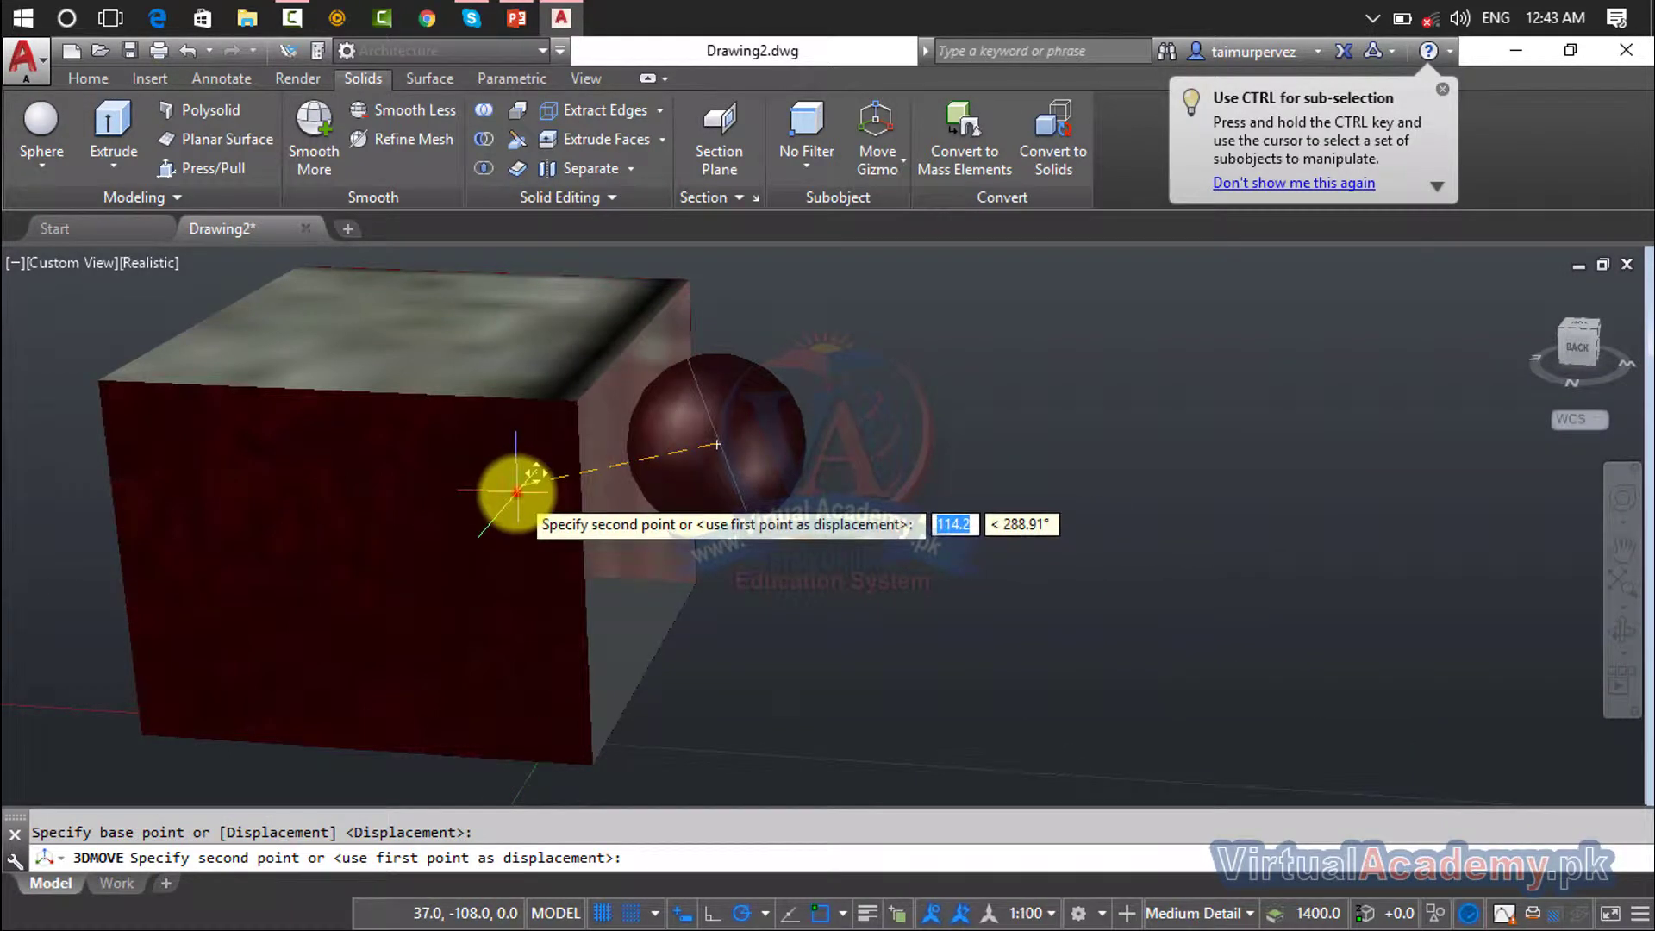
click(515, 491)
Step: Move the sphere 70 units along the Y axis into the box with the 3DMOVE gizmo
shift+middle_drag(724, 568, 702, 528)
click(705, 490)
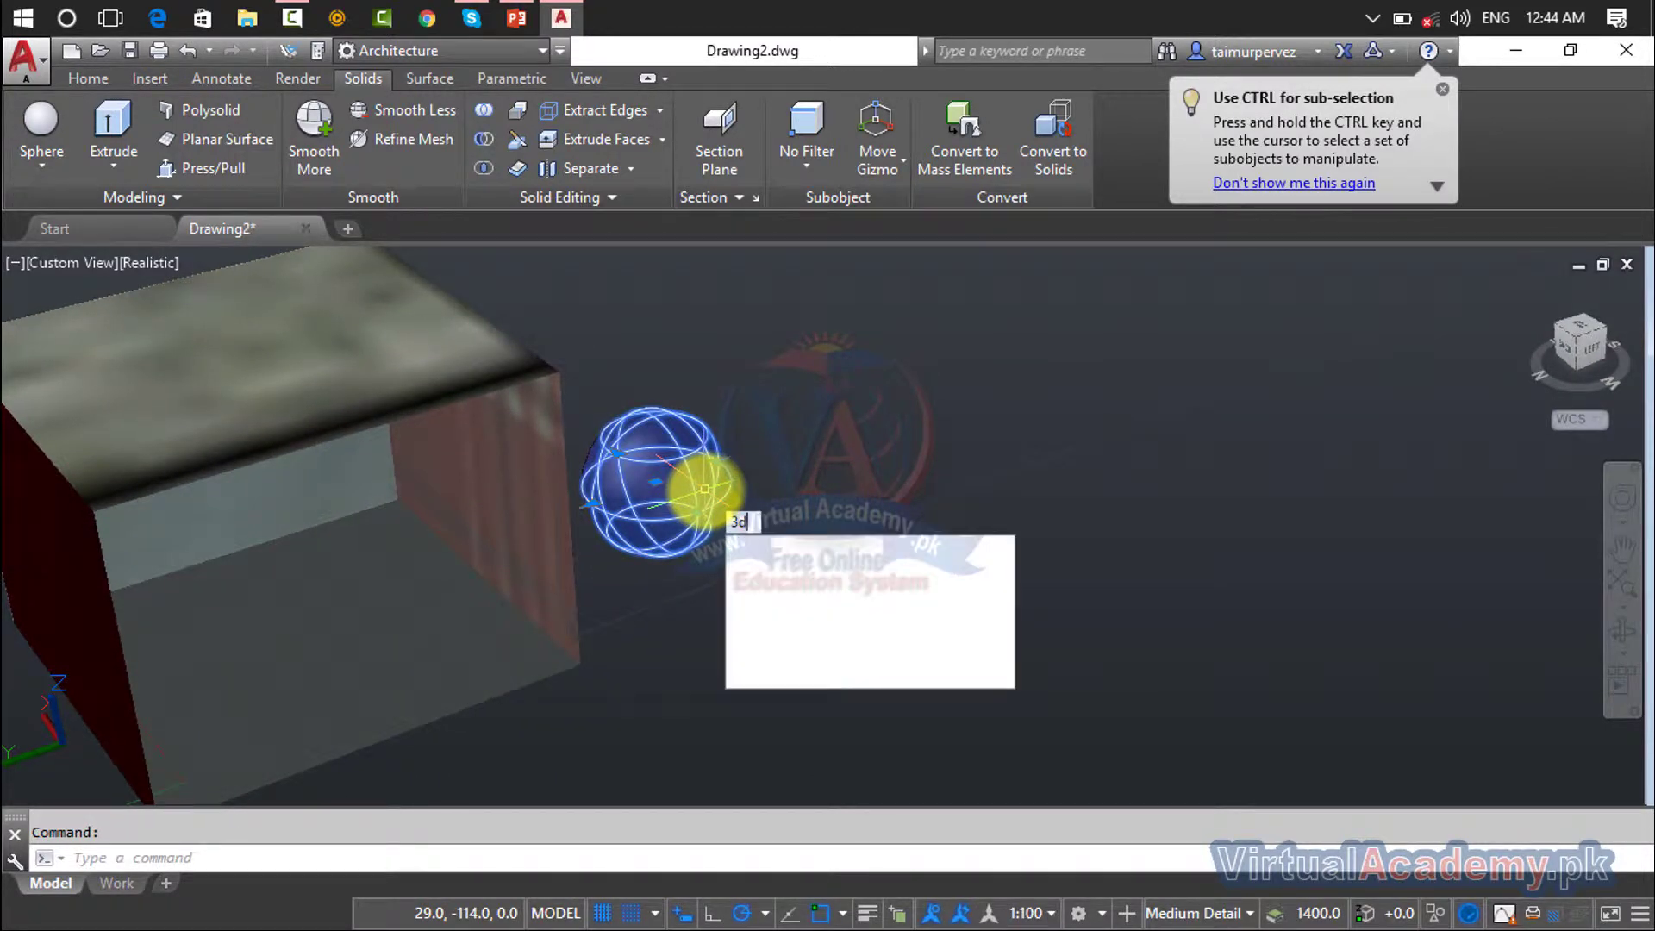
click(757, 547)
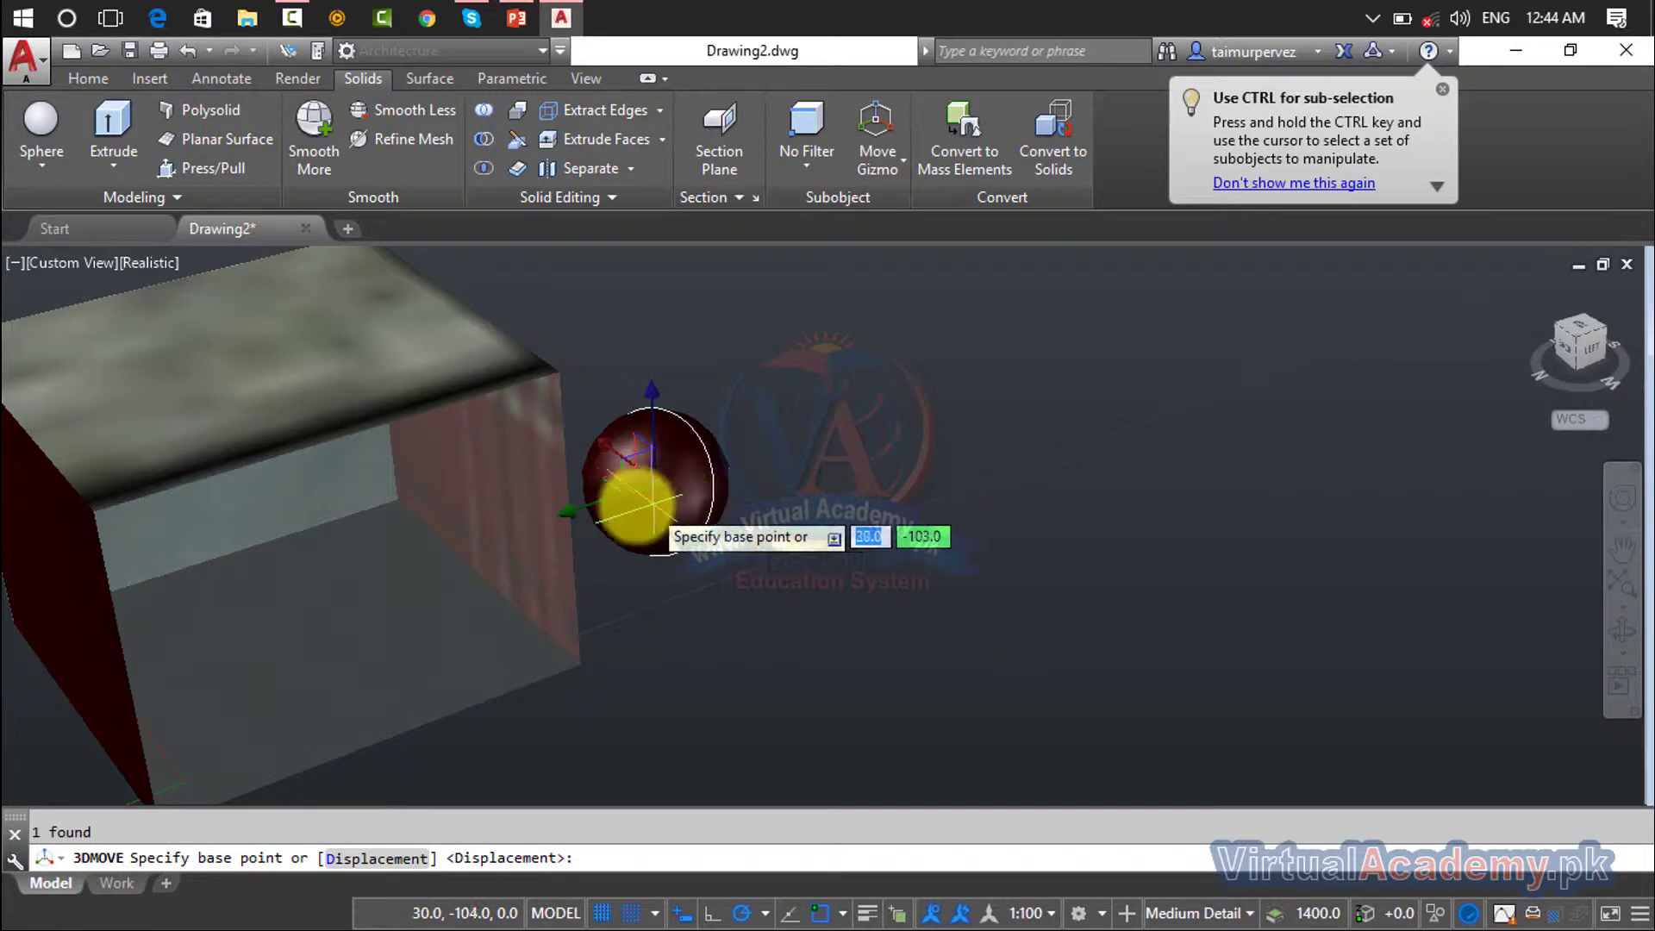
click(656, 482)
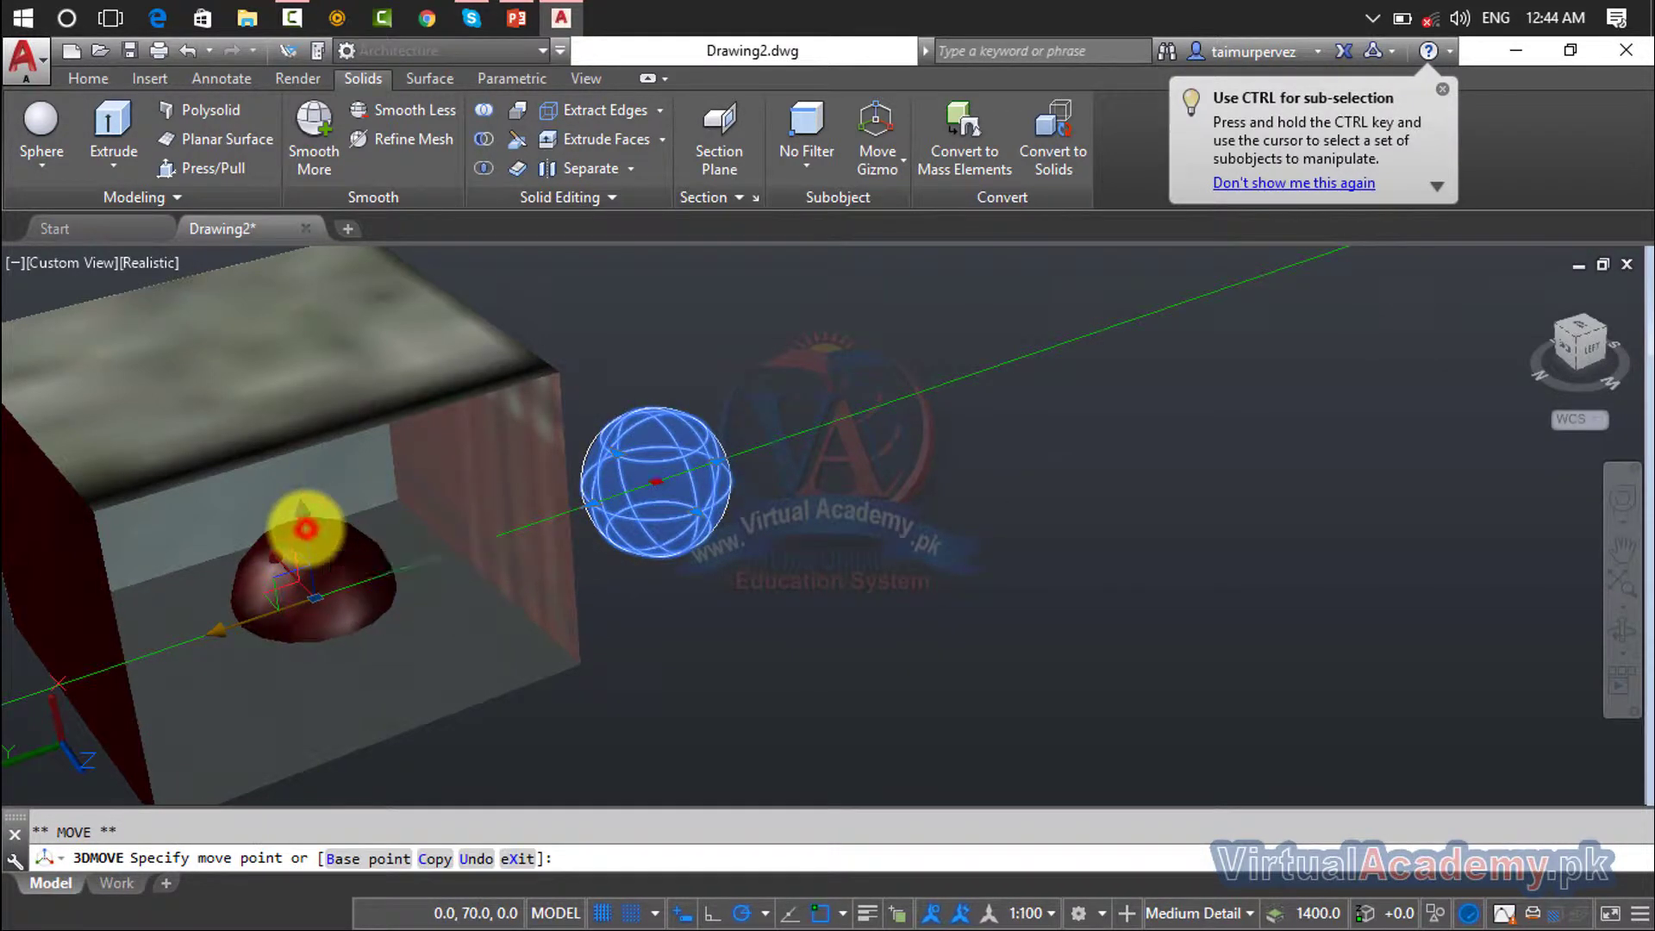
click(305, 528)
Step: Raise the sphere about 18 units along the Z axis inside the box by its center grip
click(312, 552)
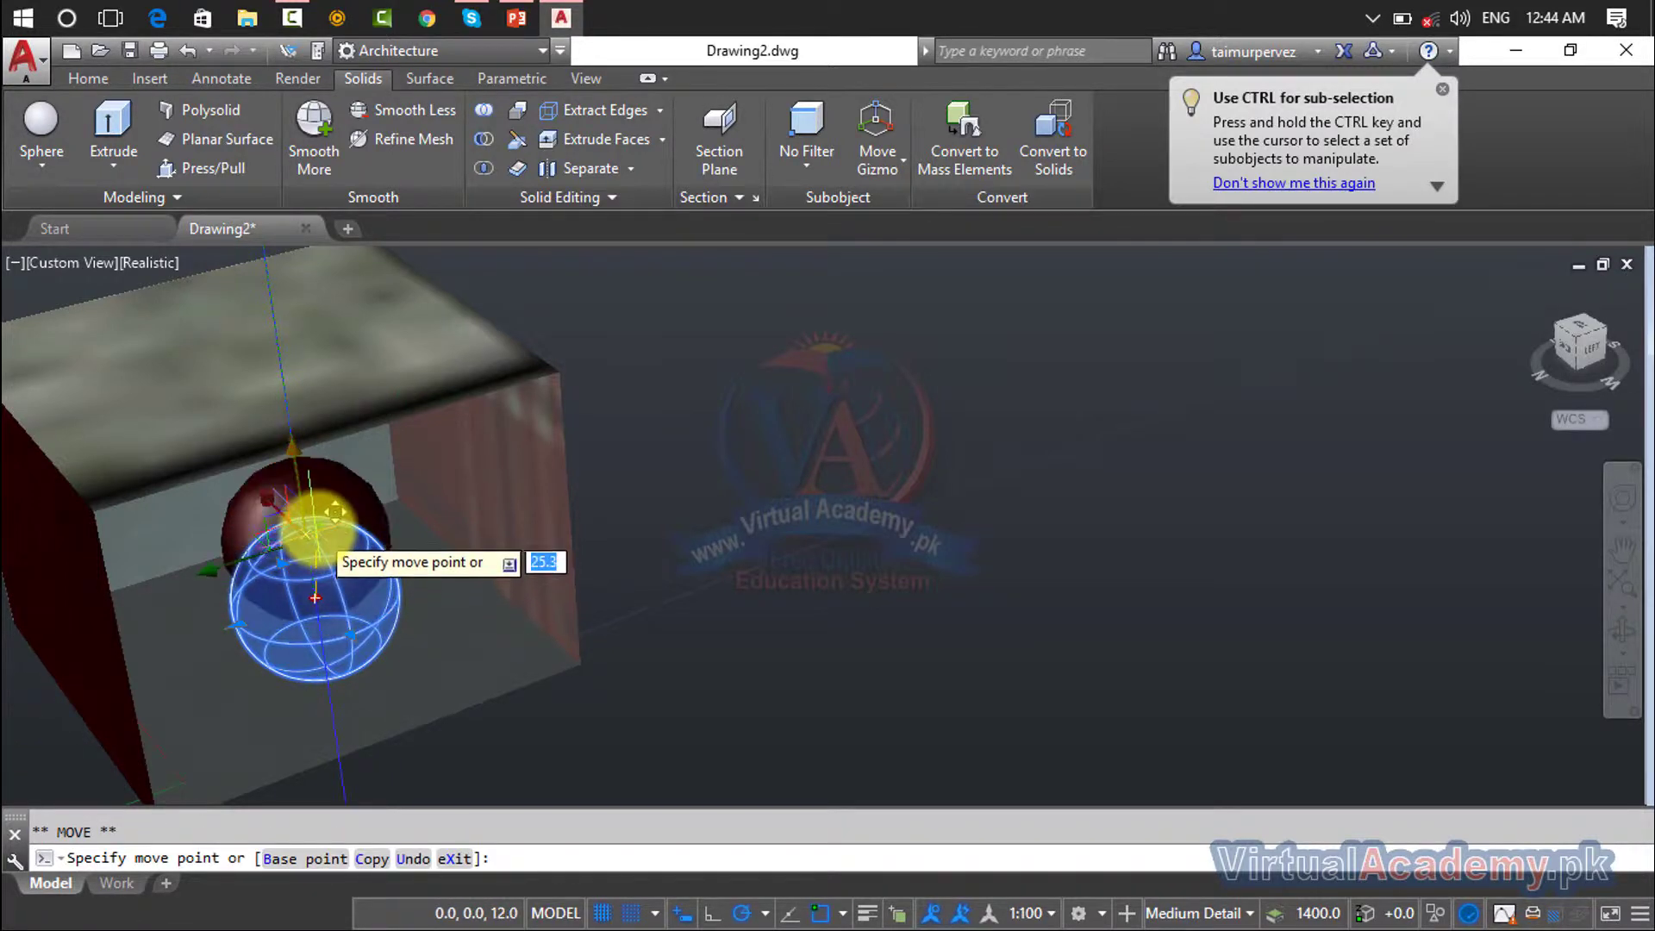
click(318, 526)
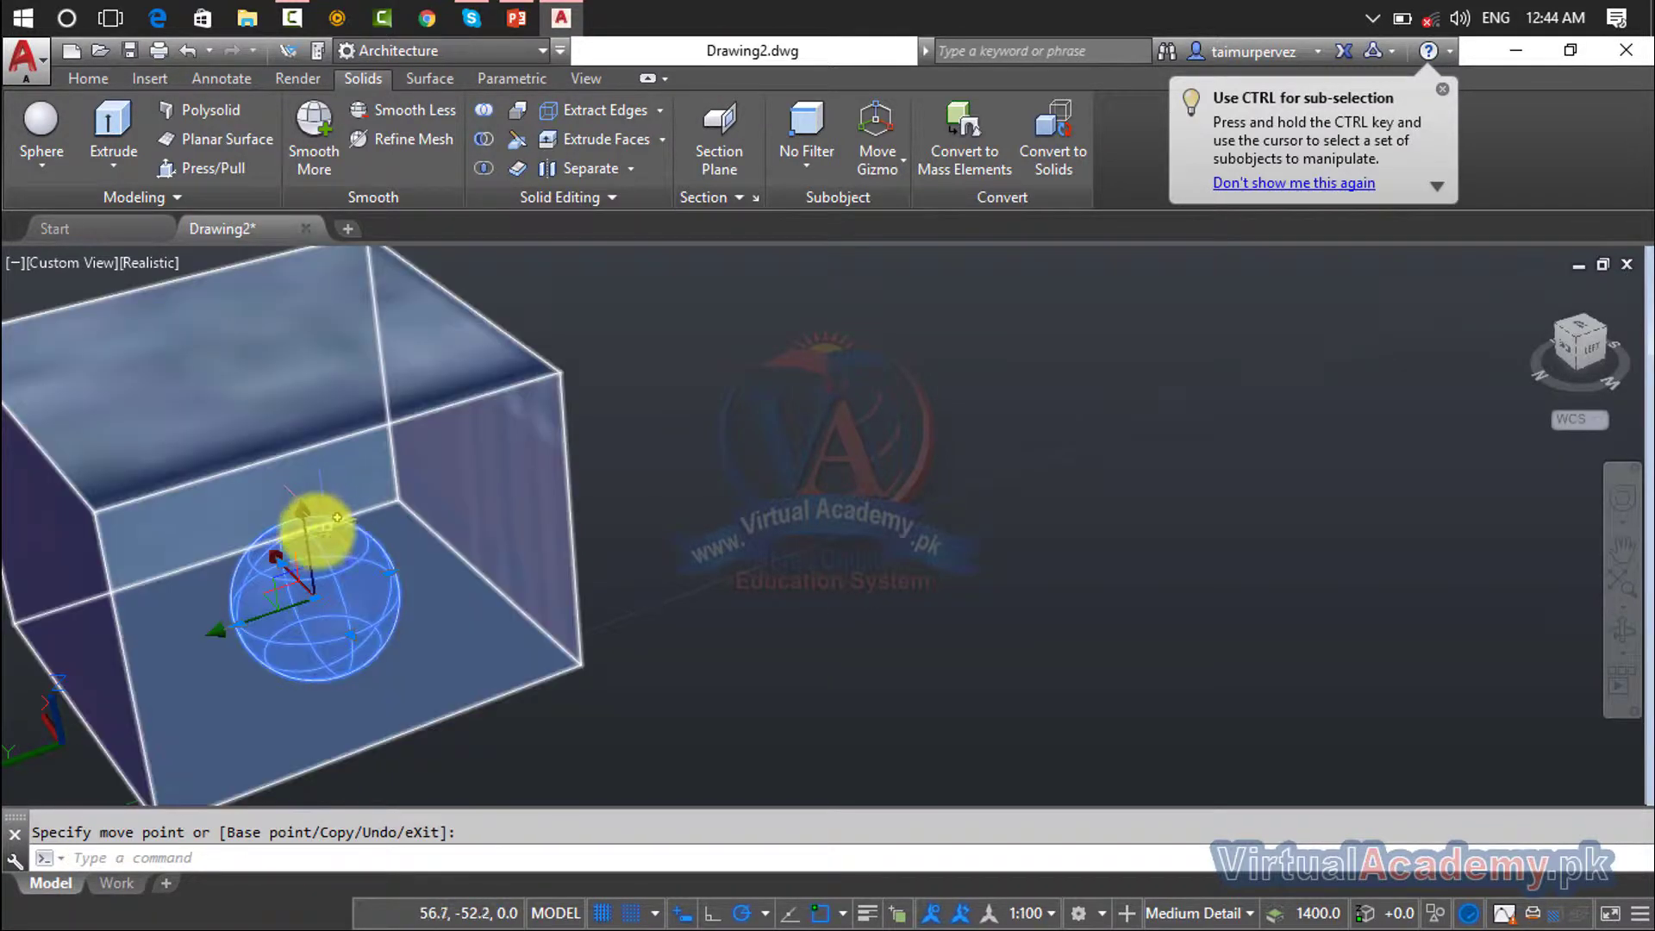
click(316, 598)
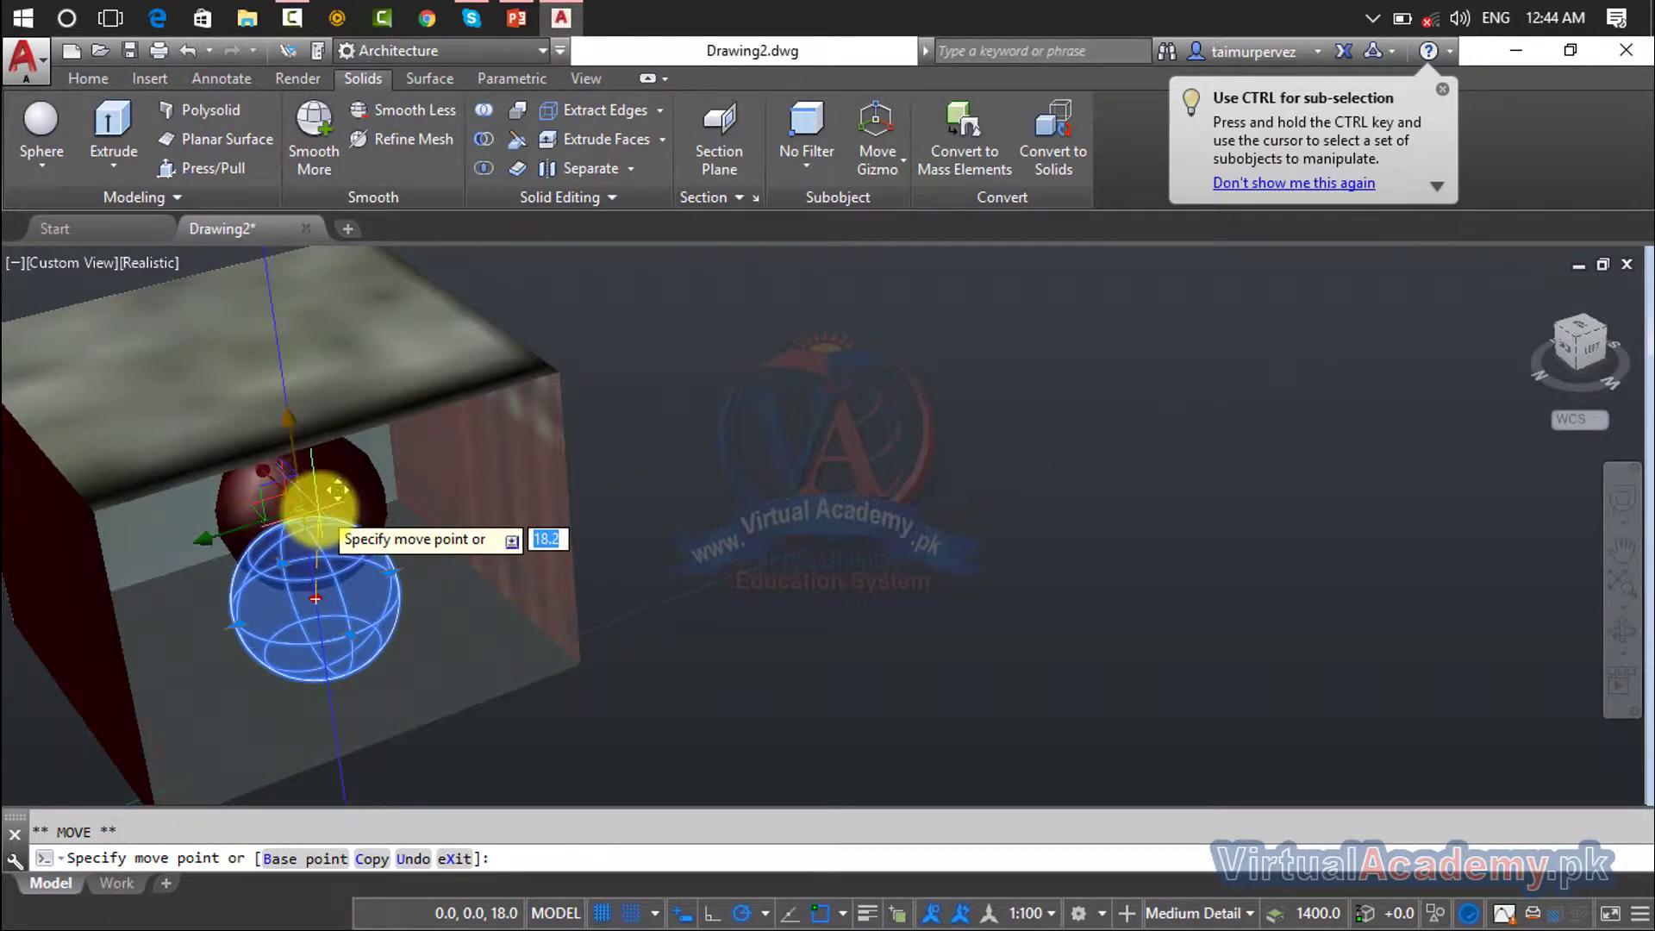
click(317, 508)
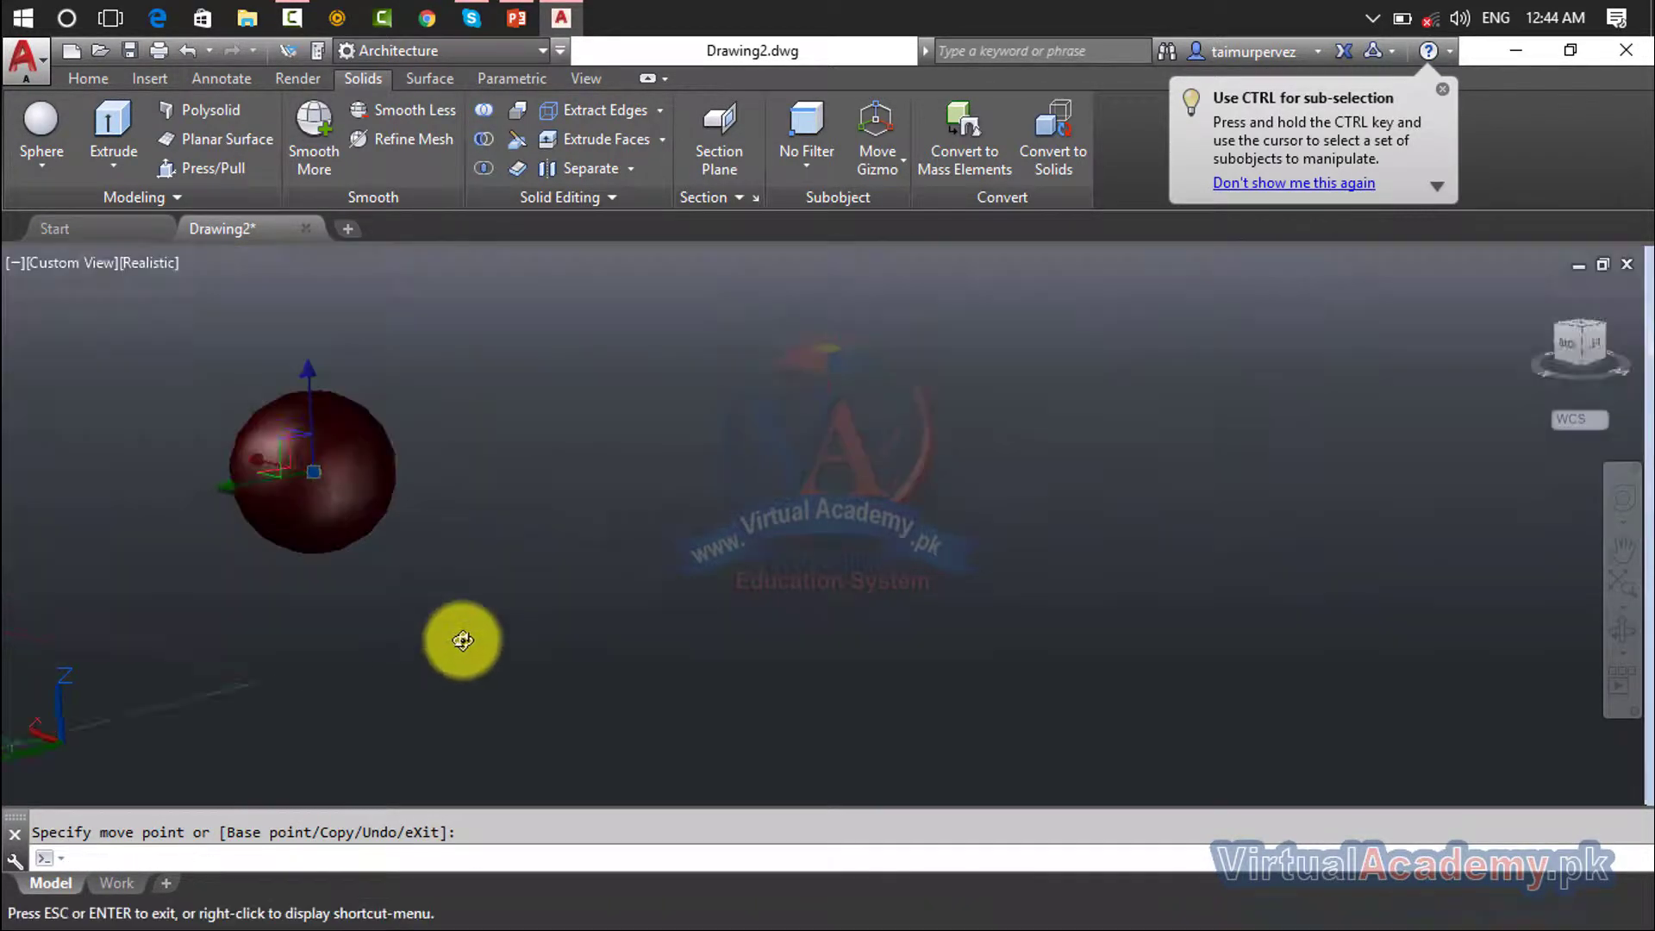
Step: Examine the sphere's position inside the box from the back and through the see-through left face, with the sphere deselected
click(926, 656)
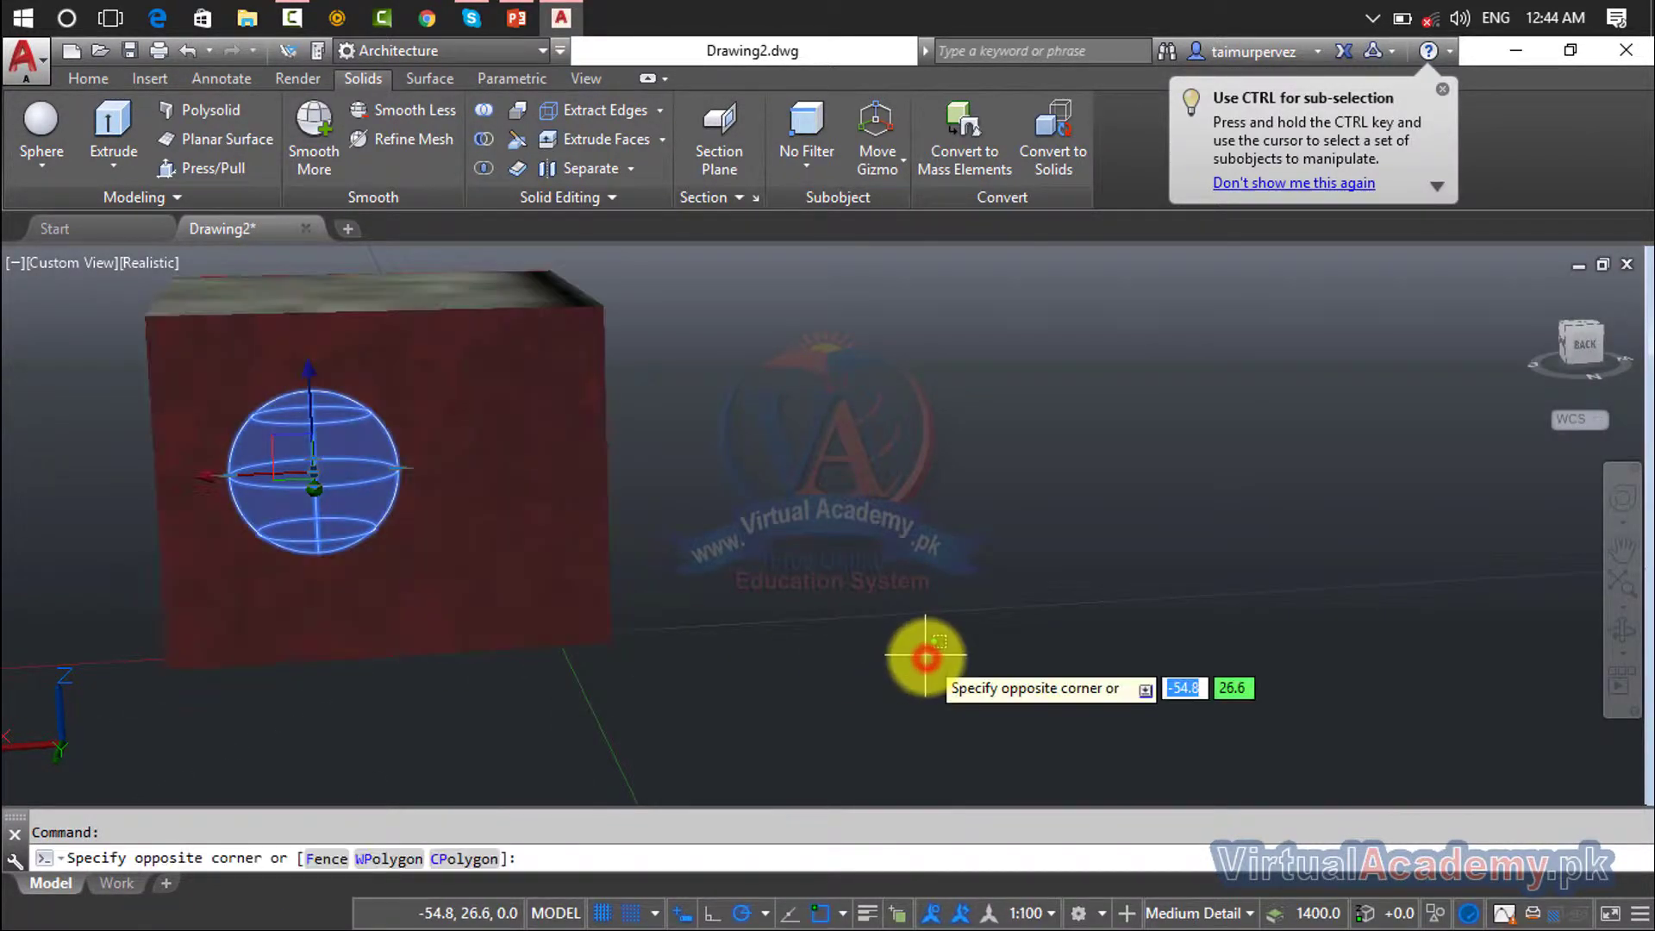
key(Escape)
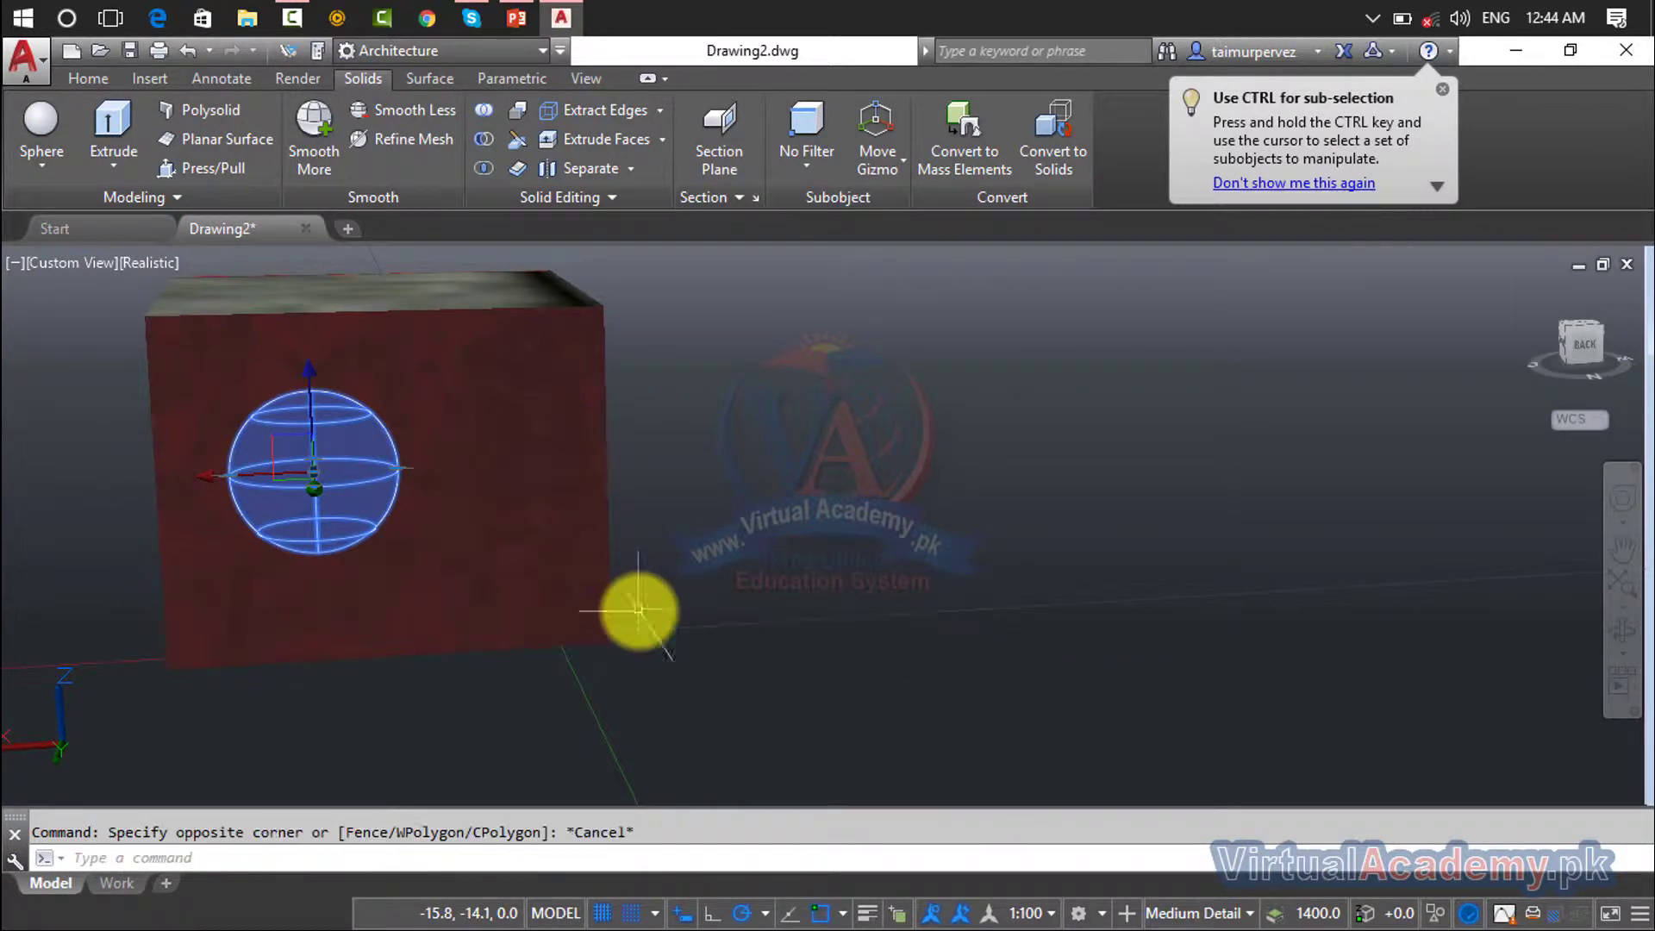
mouse_move(591, 554)
shift+middle_down()
mouse_move(529, 651)
mouse_move(448, 653)
mouse_move(344, 540)
mouse_move(277, 528)
mouse_move(750, 543)
mouse_move(776, 528)
mouse_move(263, 576)
mouse_move(155, 565)
mouse_move(259, 591)
mouse_move(236, 580)
mouse_move(385, 543)
shift+middle_up()
scroll(610, 469, up, 5)
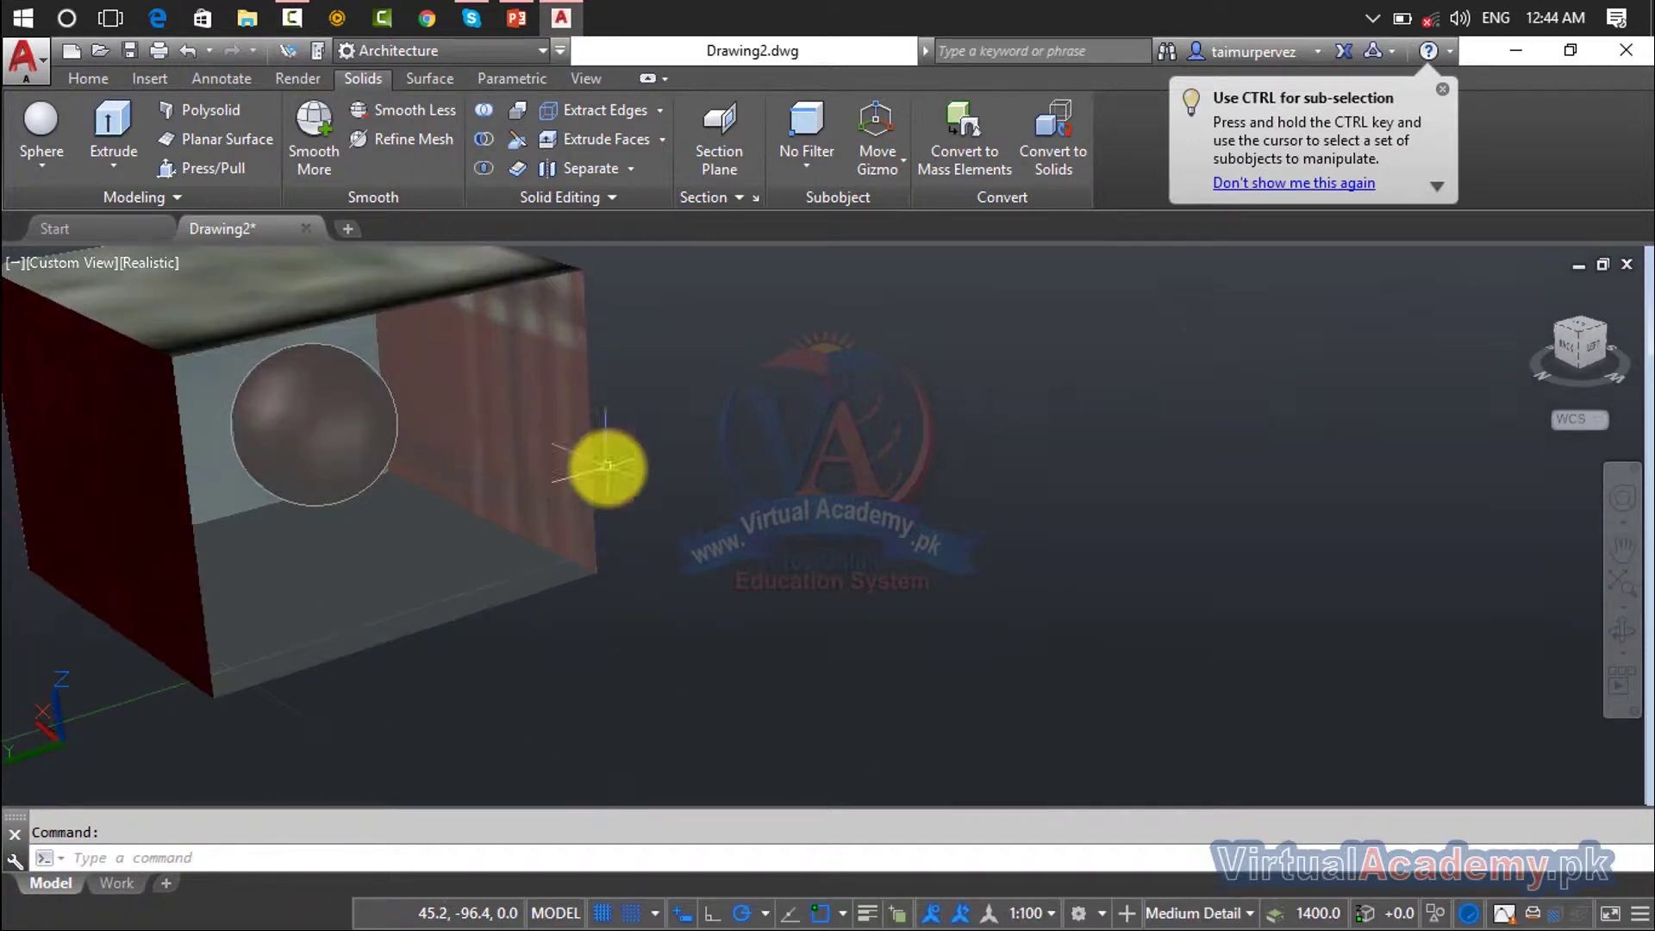
click(1530, 293)
shift+middle_drag(732, 714, 774, 669)
scroll(787, 655, down, 5)
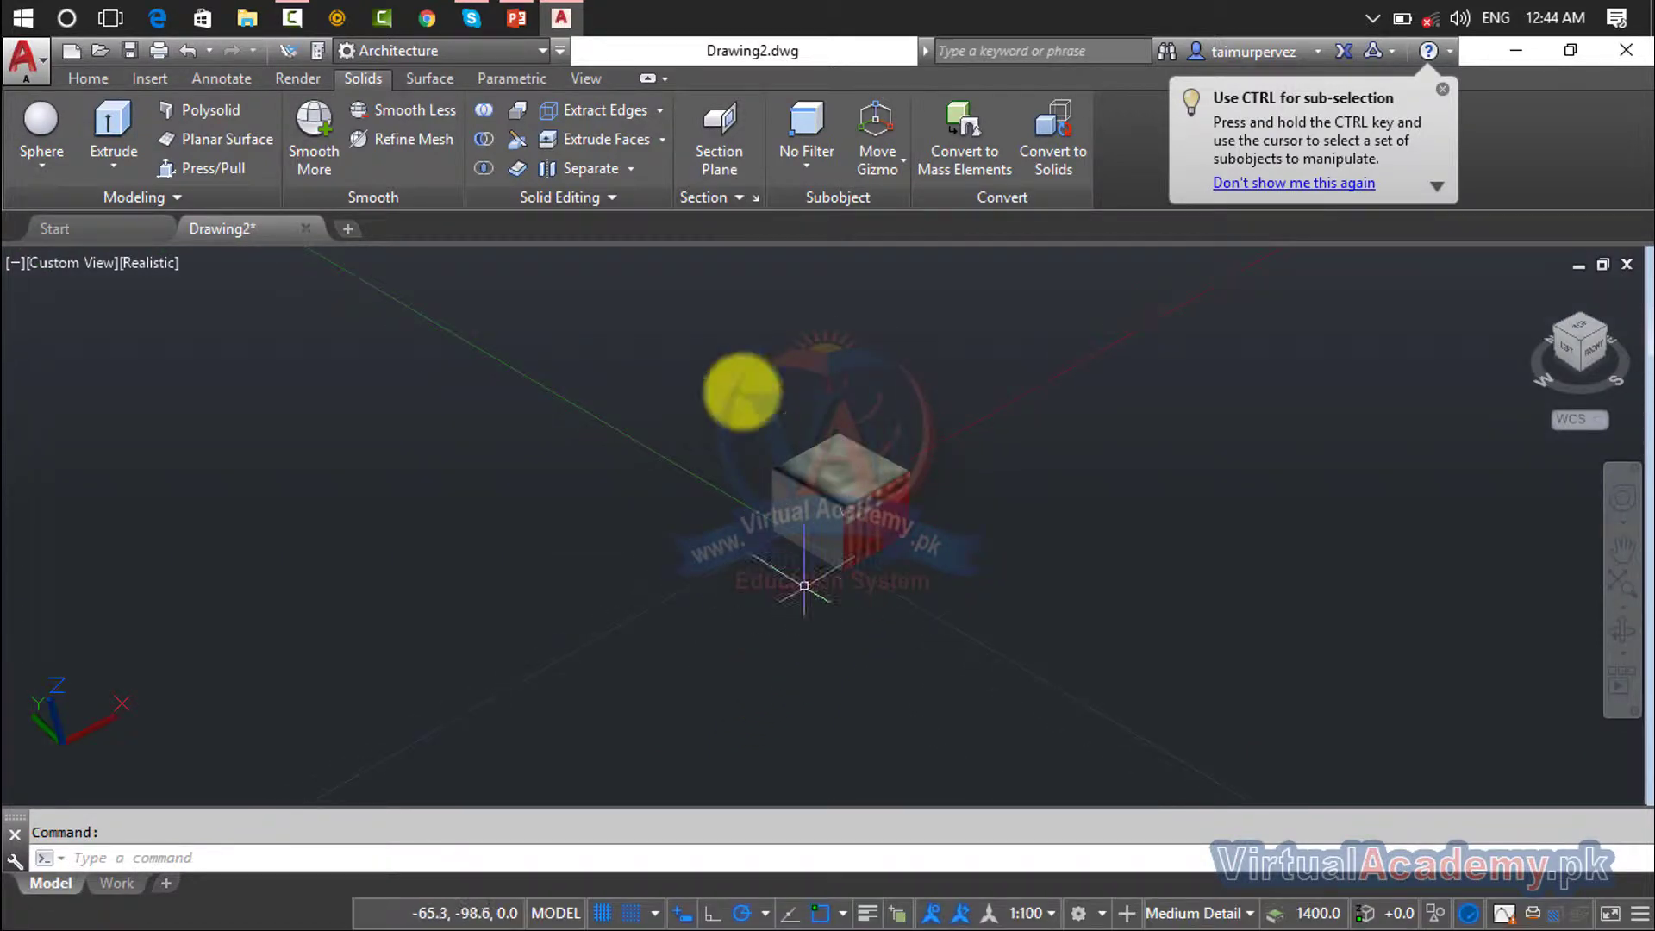
Step: Create a camera on the ground plane in front of the box's left face, aimed at the base of the box
click(297, 78)
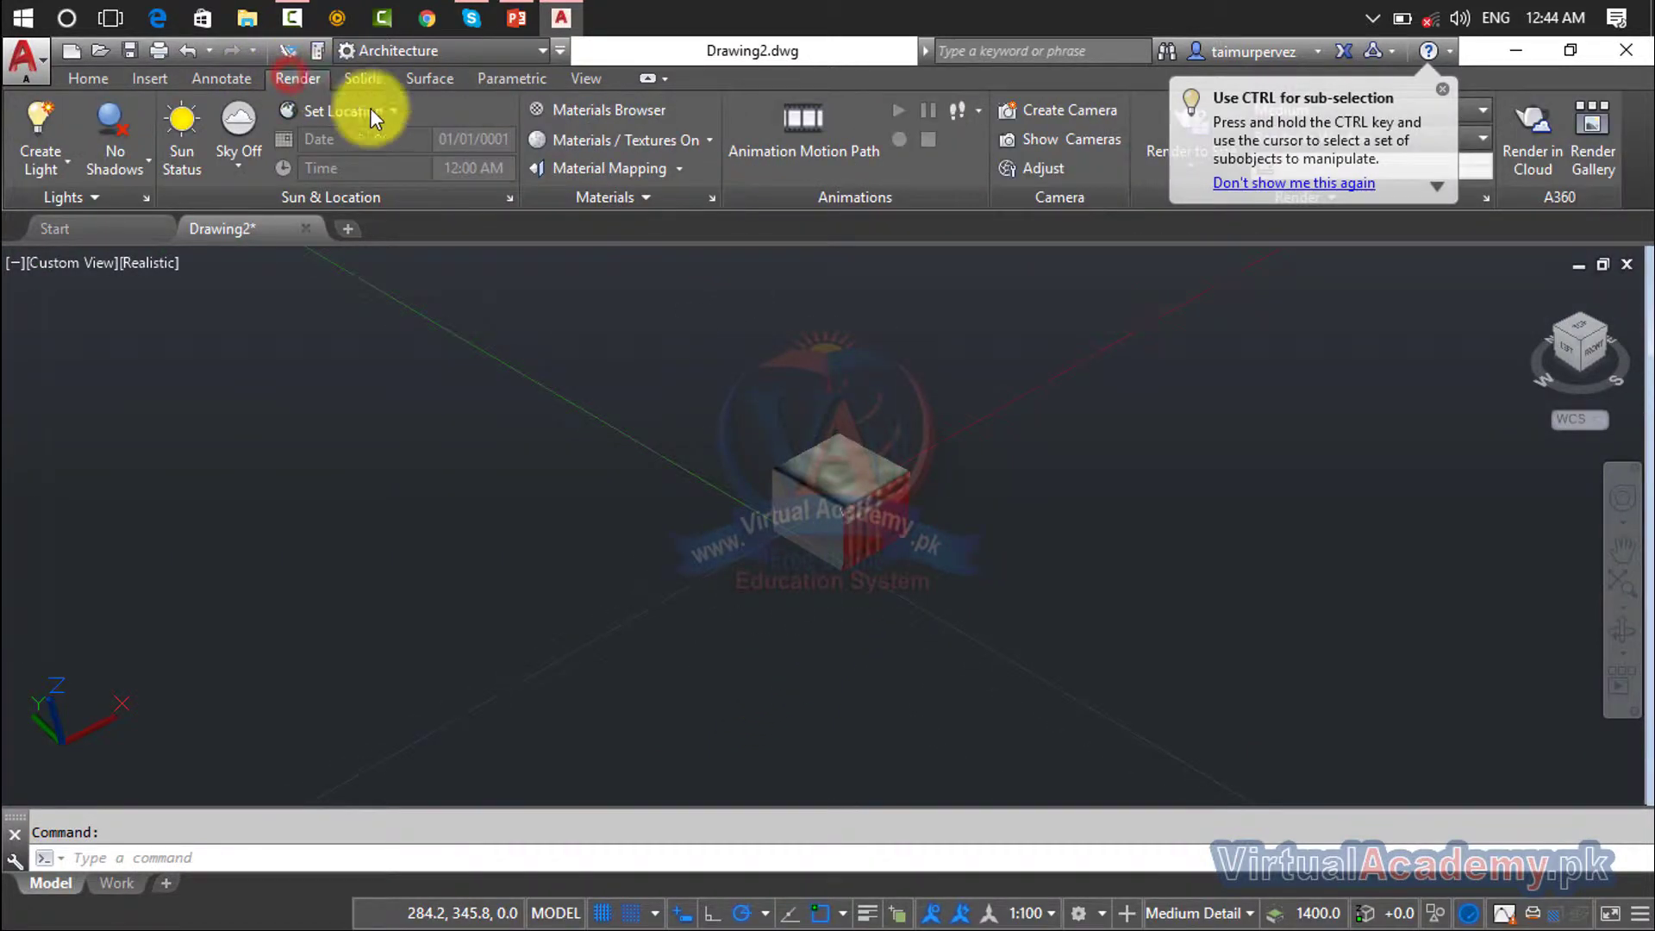
click(1444, 90)
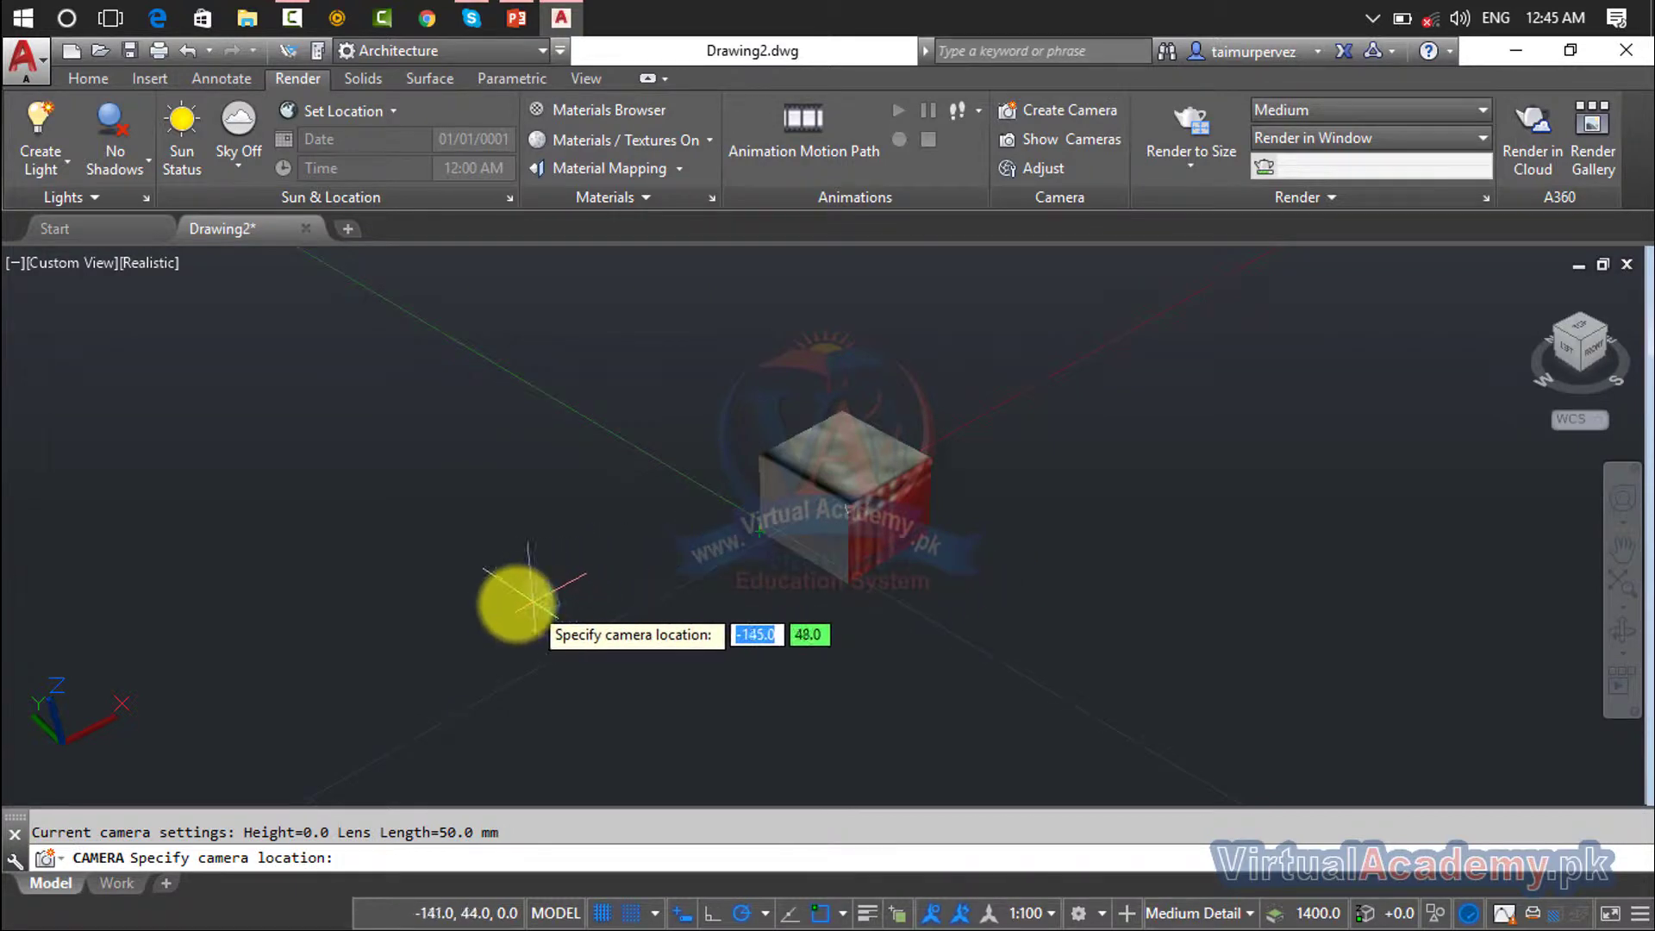
click(565, 589)
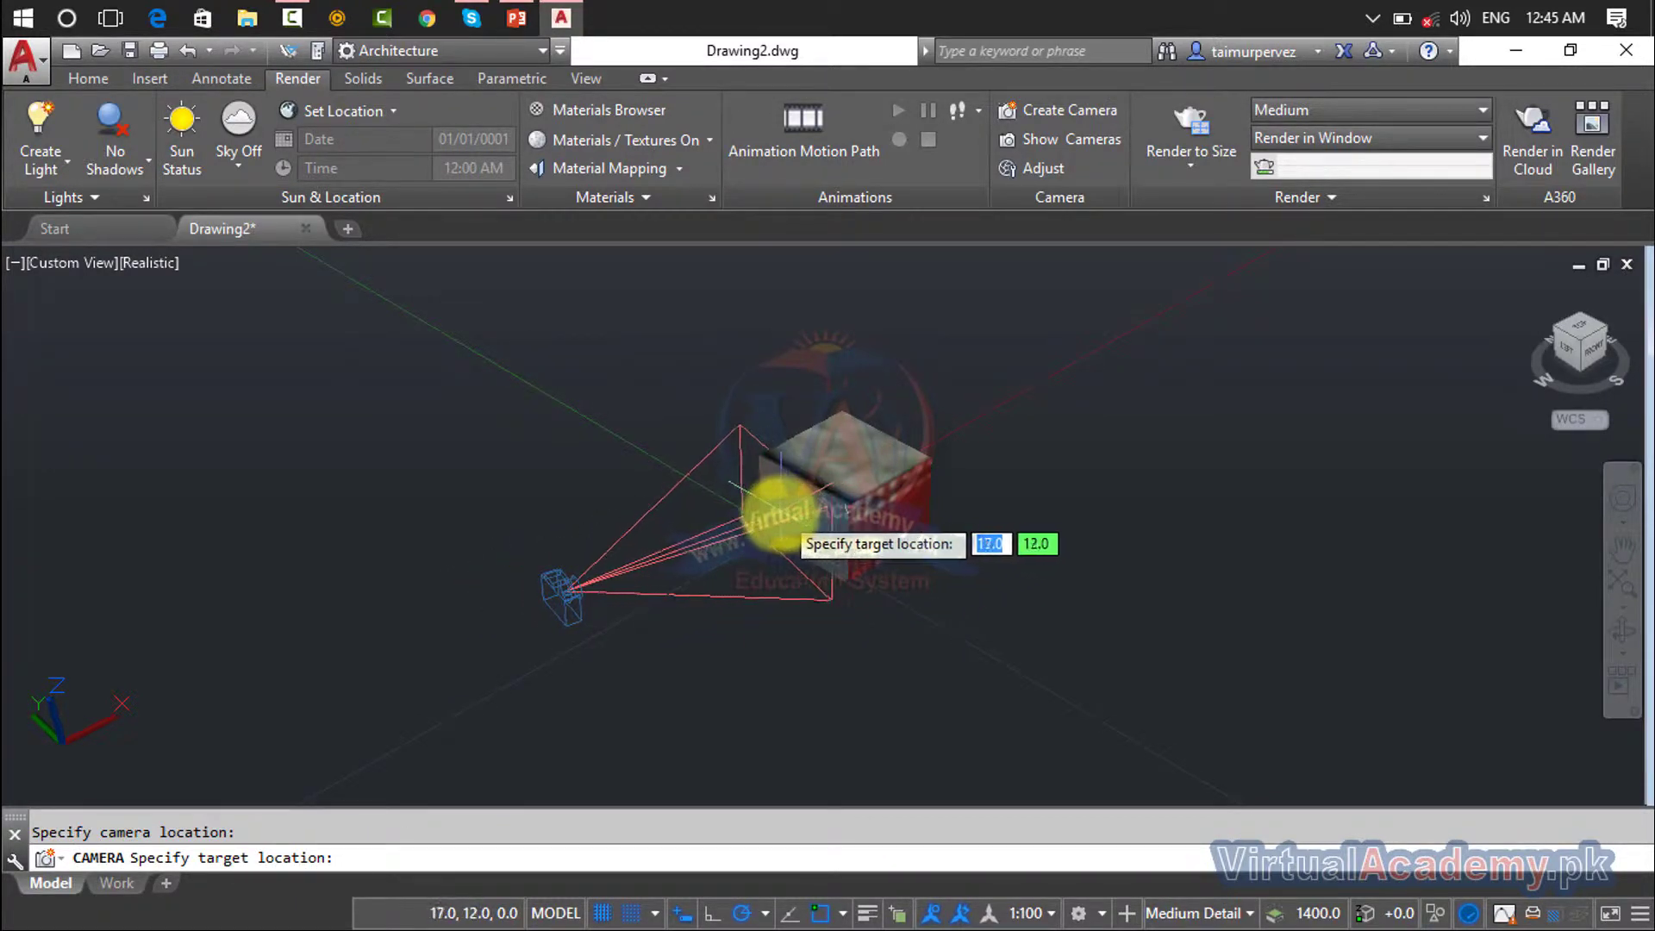
click(783, 515)
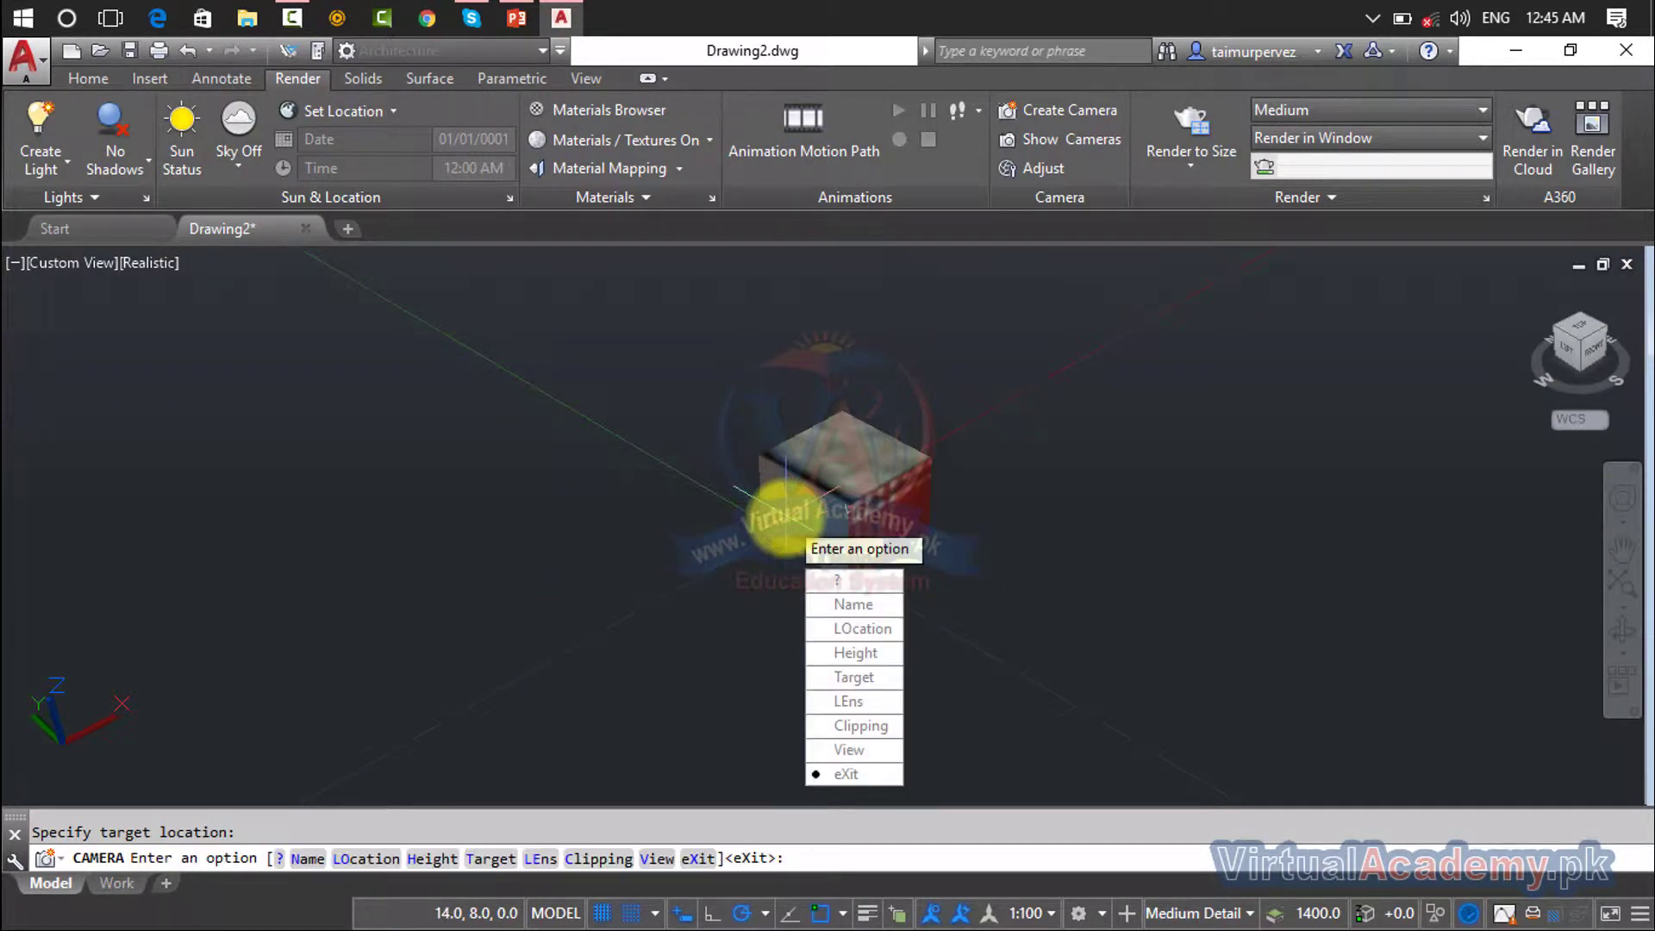
key(Return)
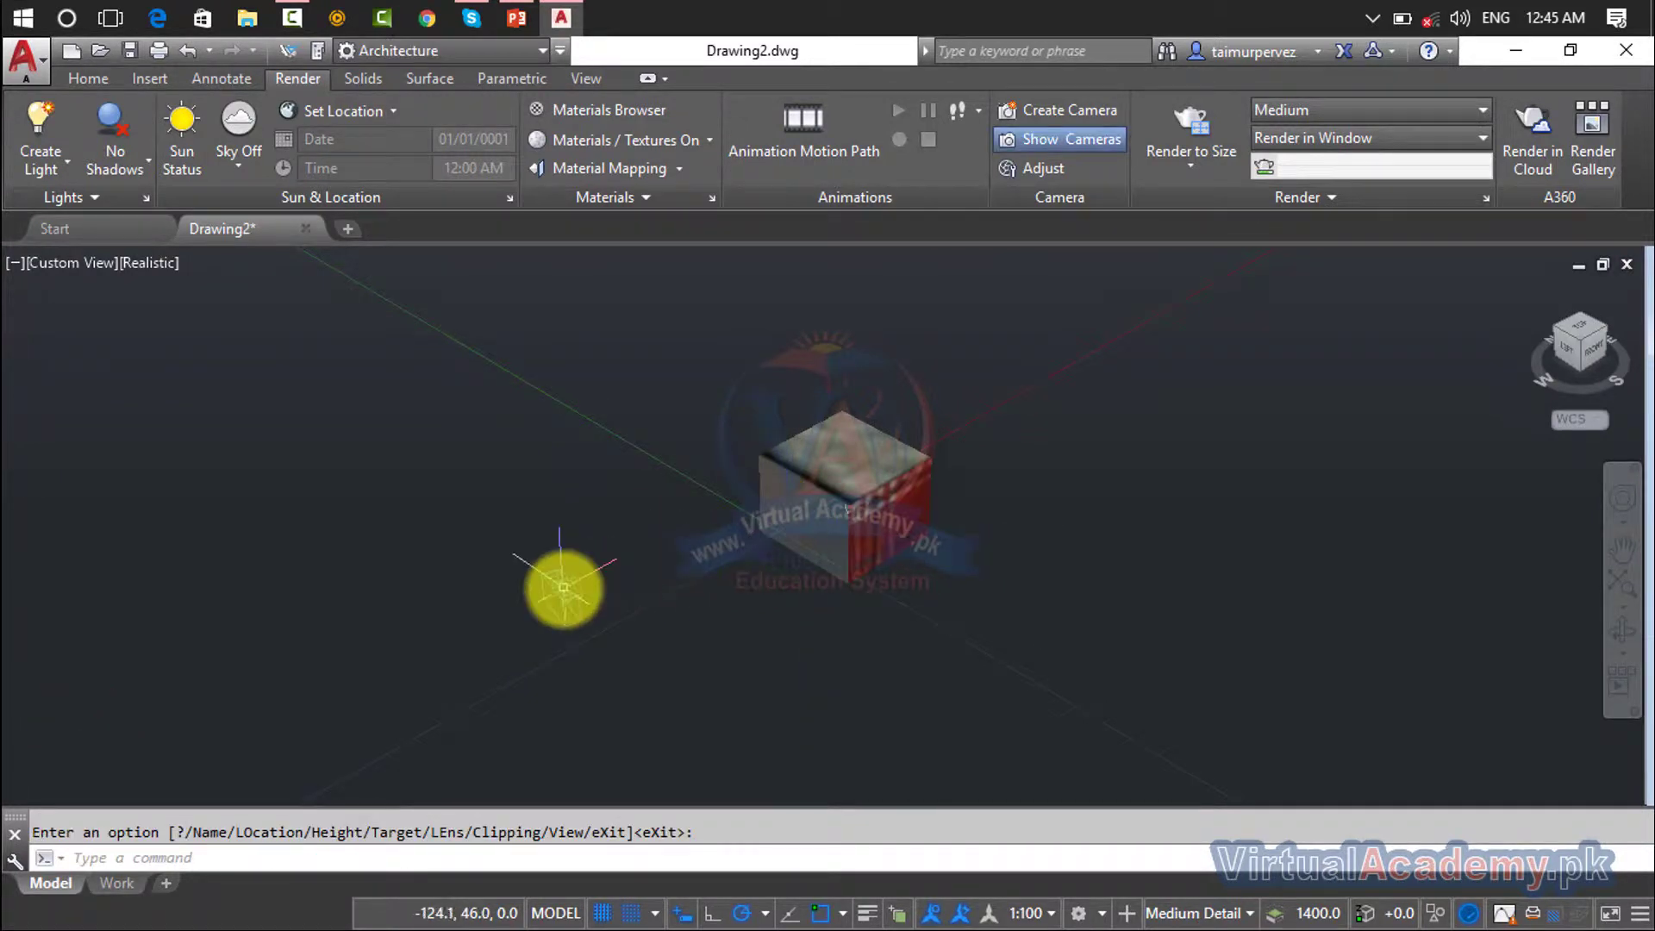
Step: Select the camera and set its Camera Preview visual style to Realistic
click(563, 589)
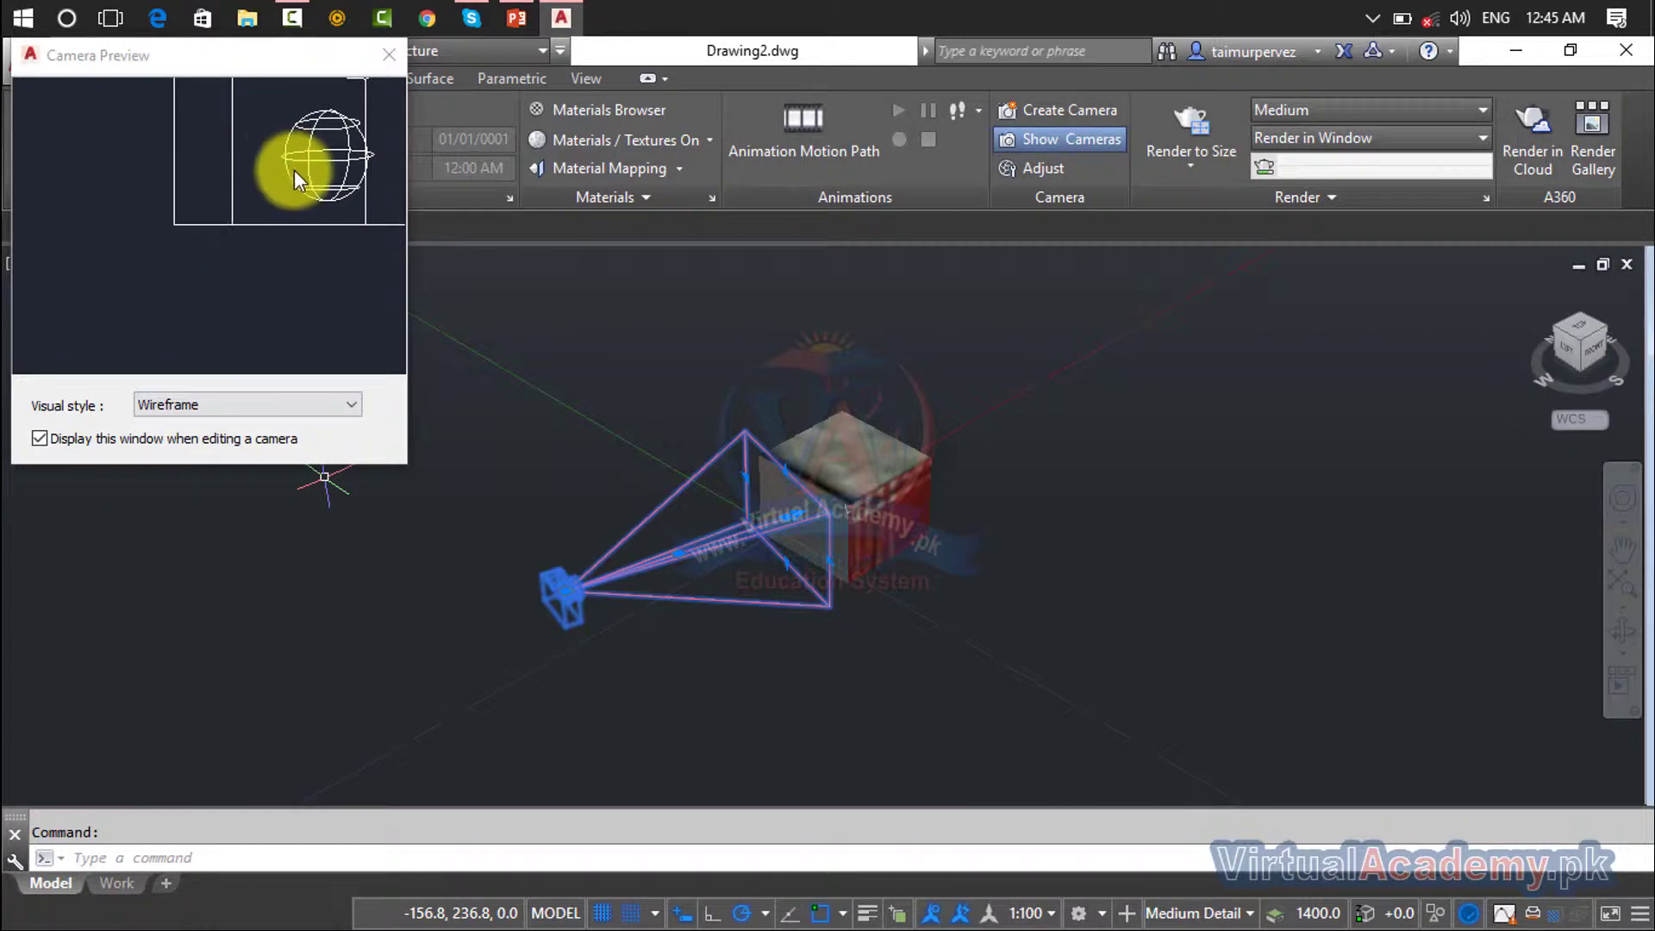
click(263, 403)
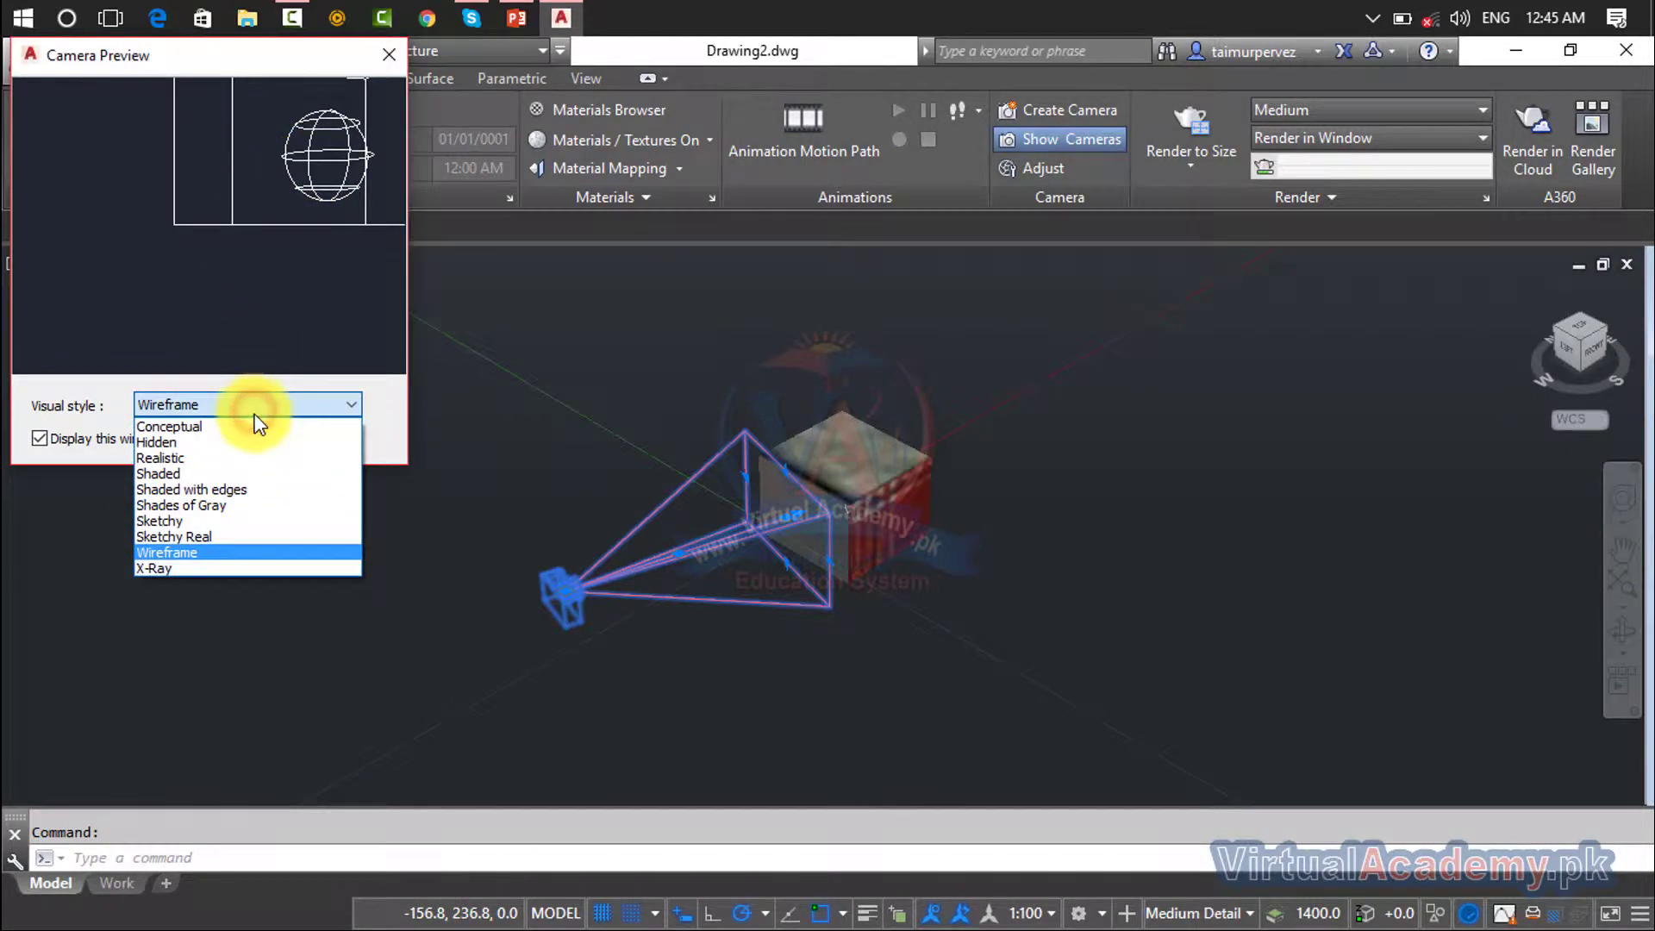
click(243, 458)
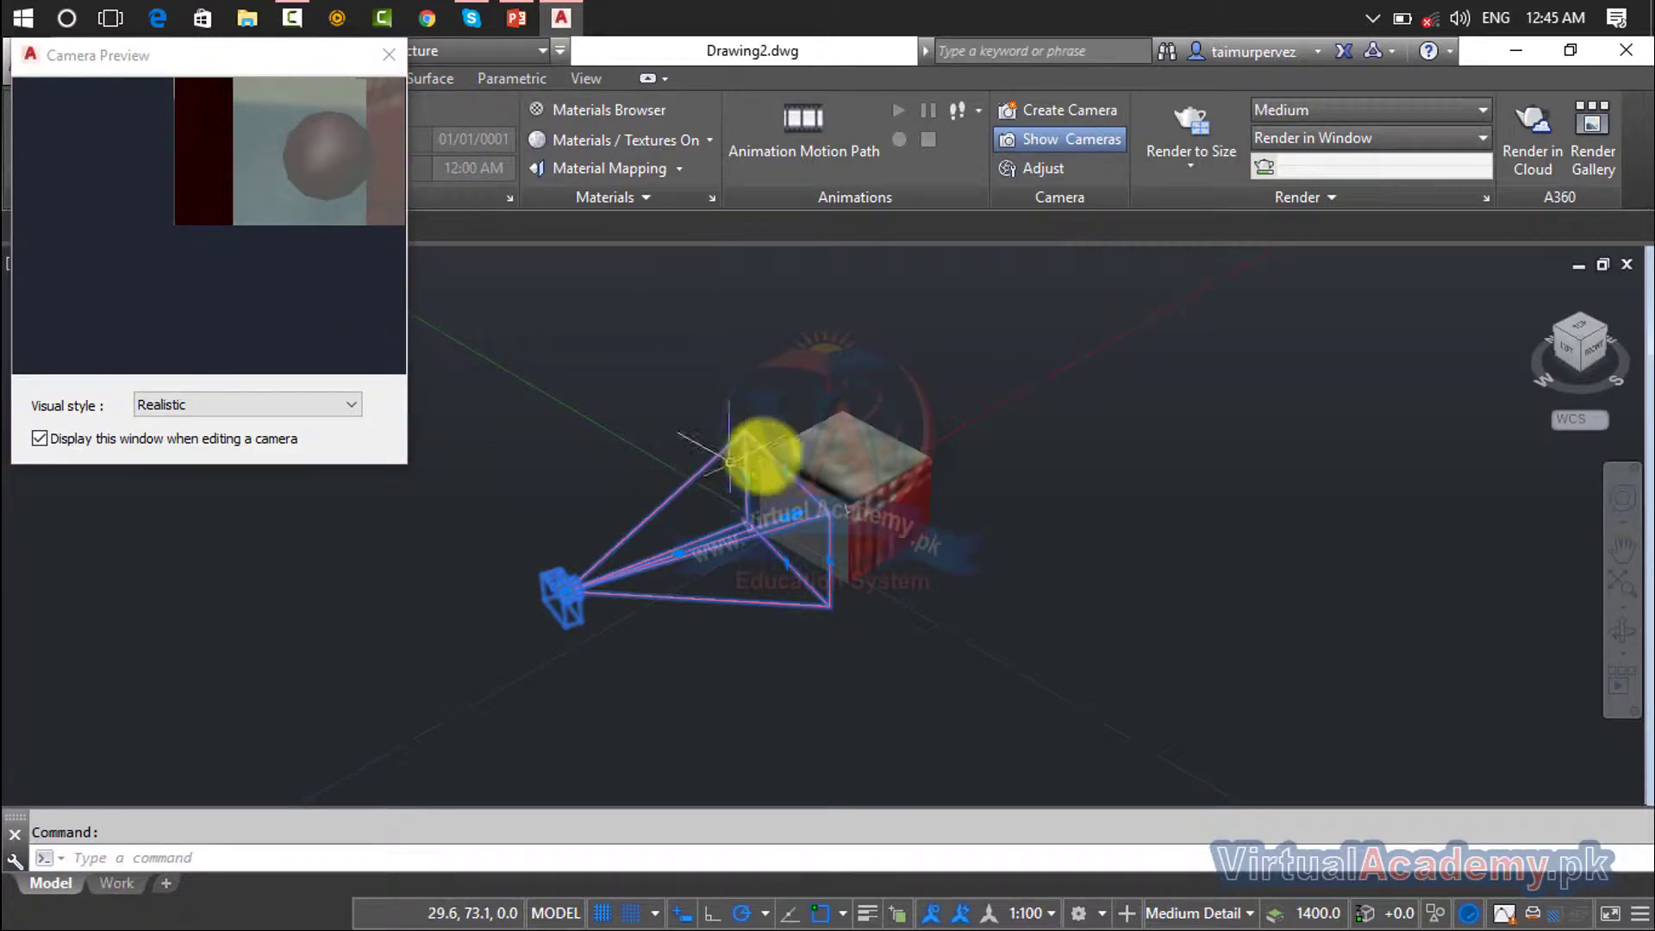
Step: Widen the camera's field of view by stretching its upper boundary grip to the box's top face, and close the Camera Preview
click(794, 459)
click(787, 452)
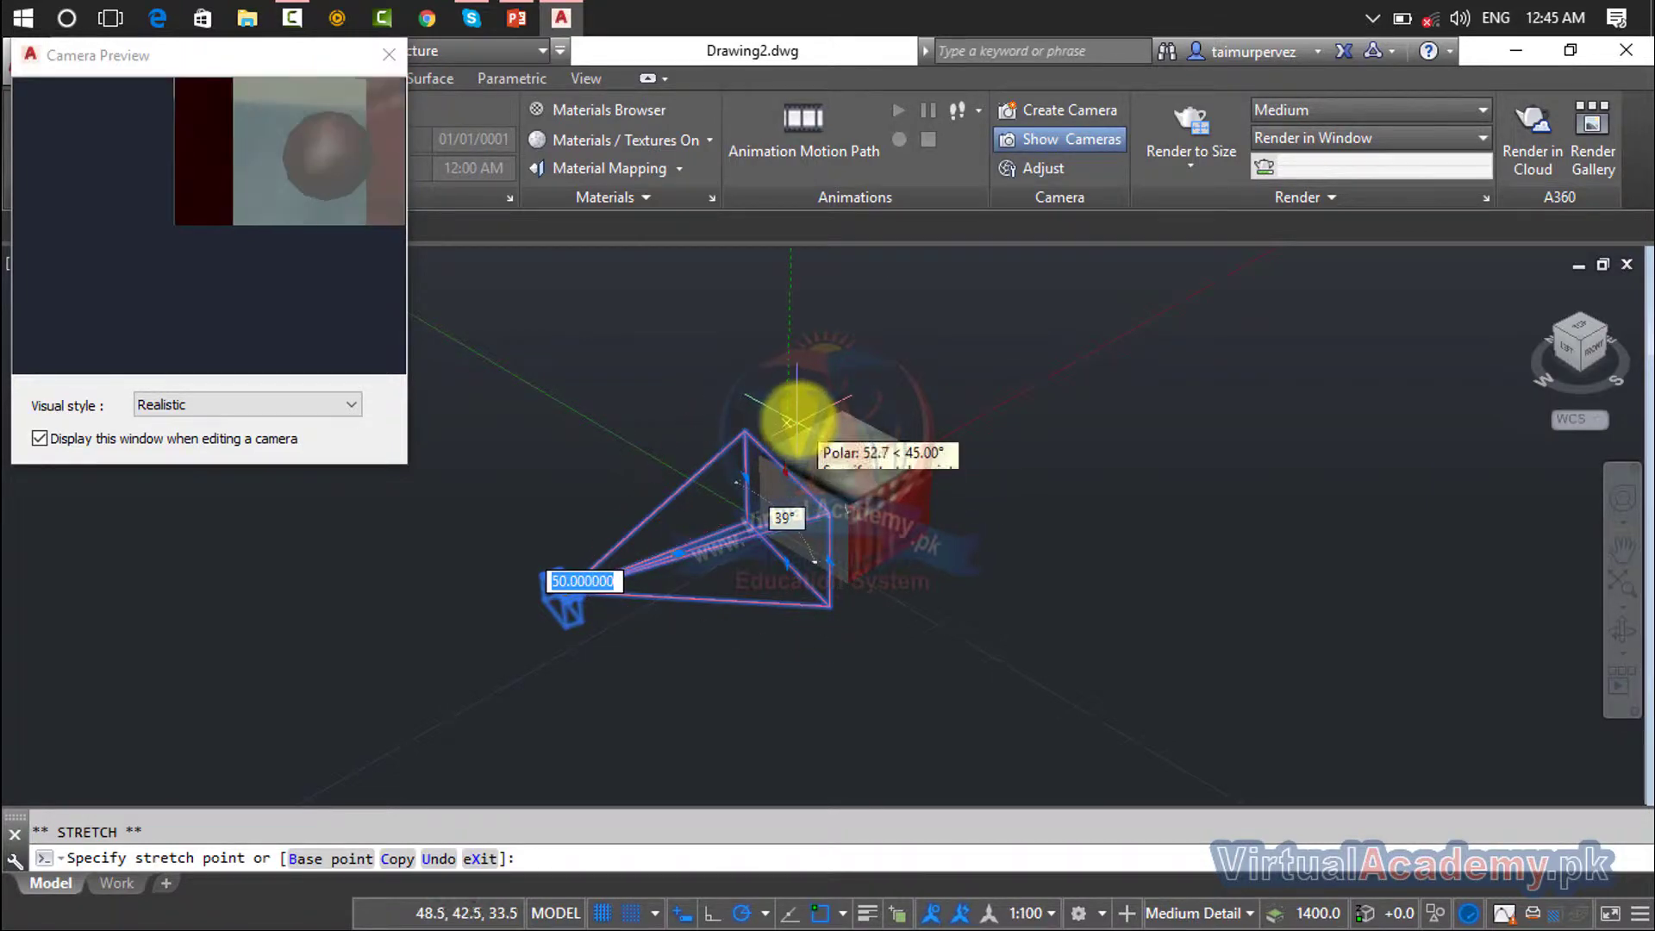
click(799, 414)
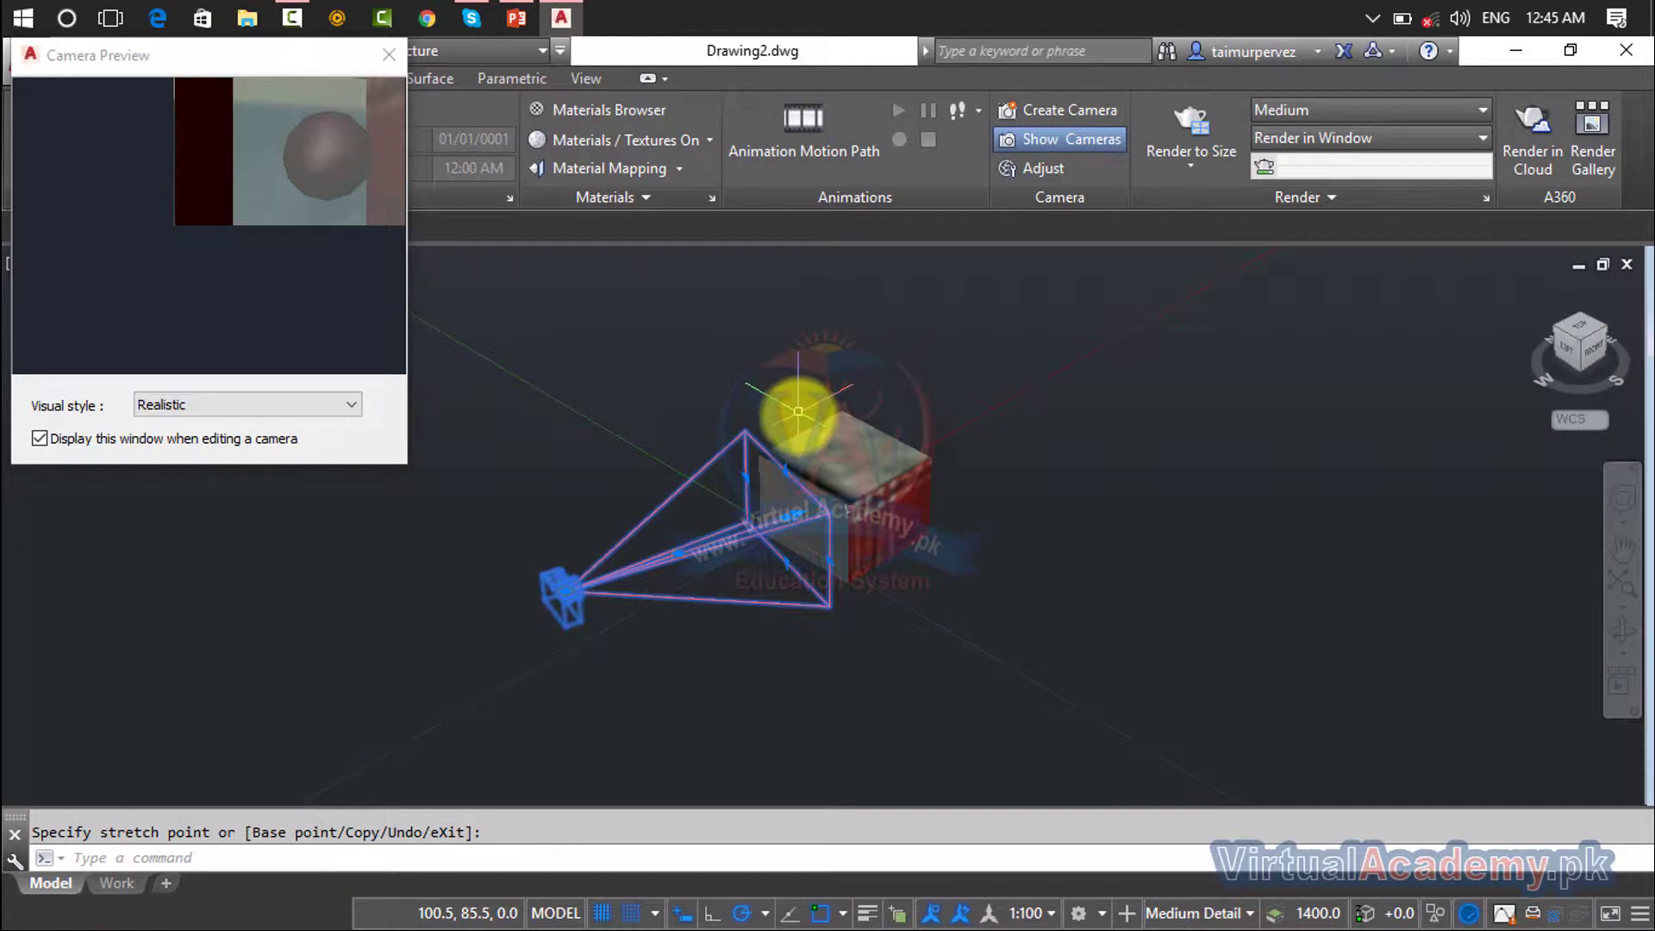
scroll(780, 470, up, 5)
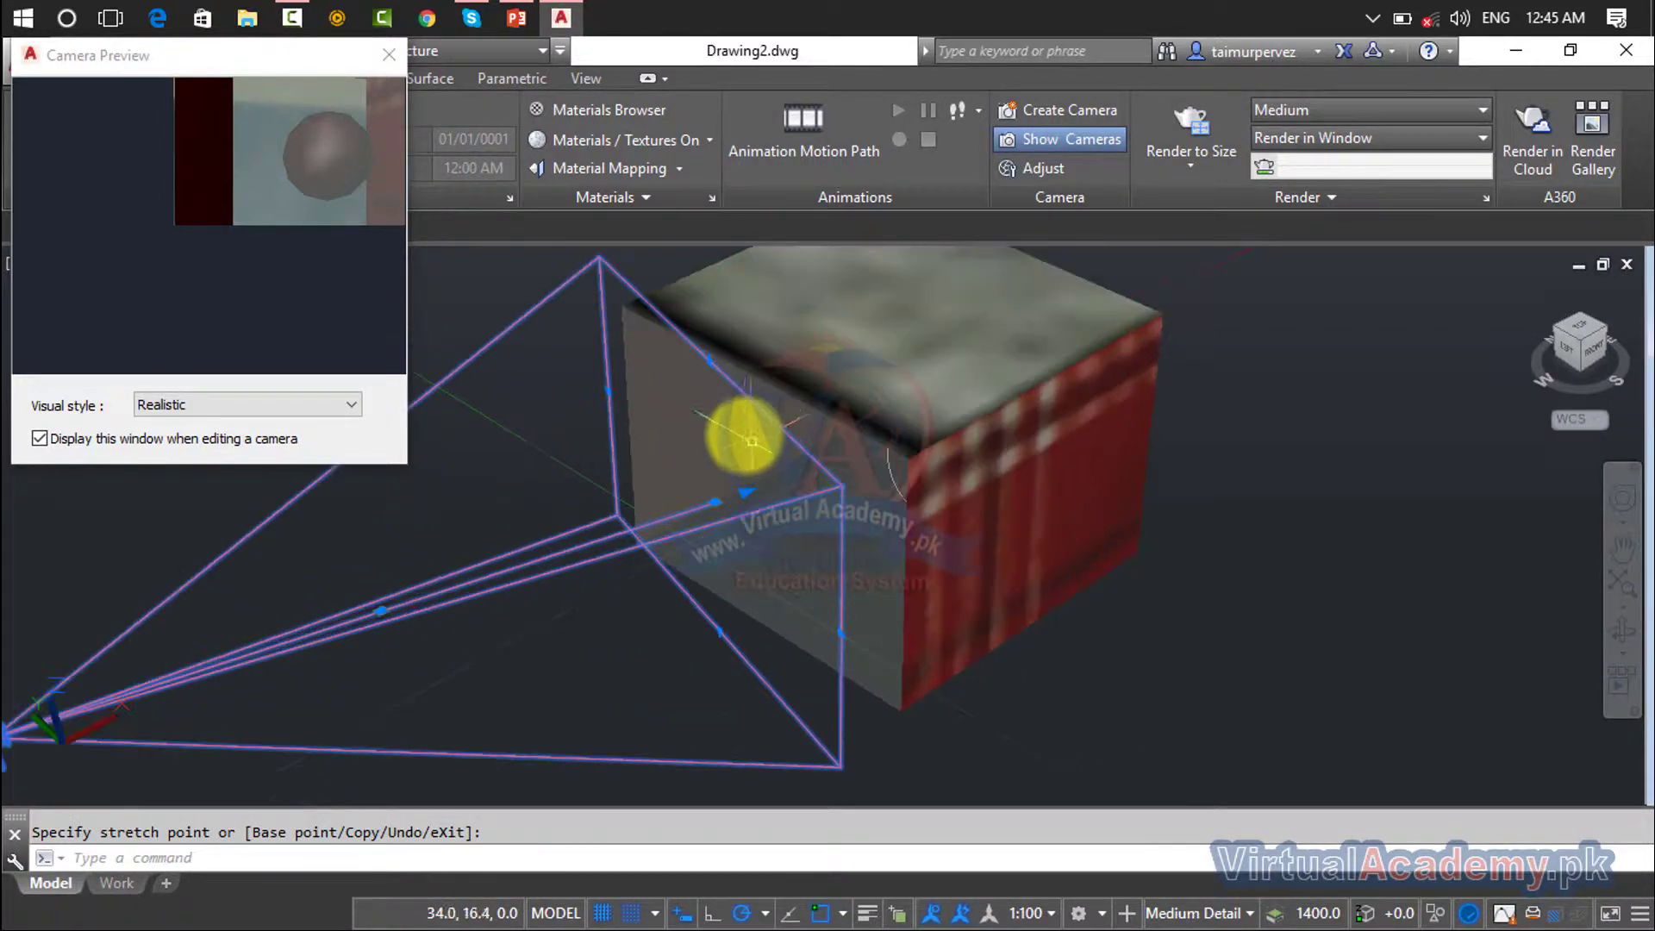
click(712, 361)
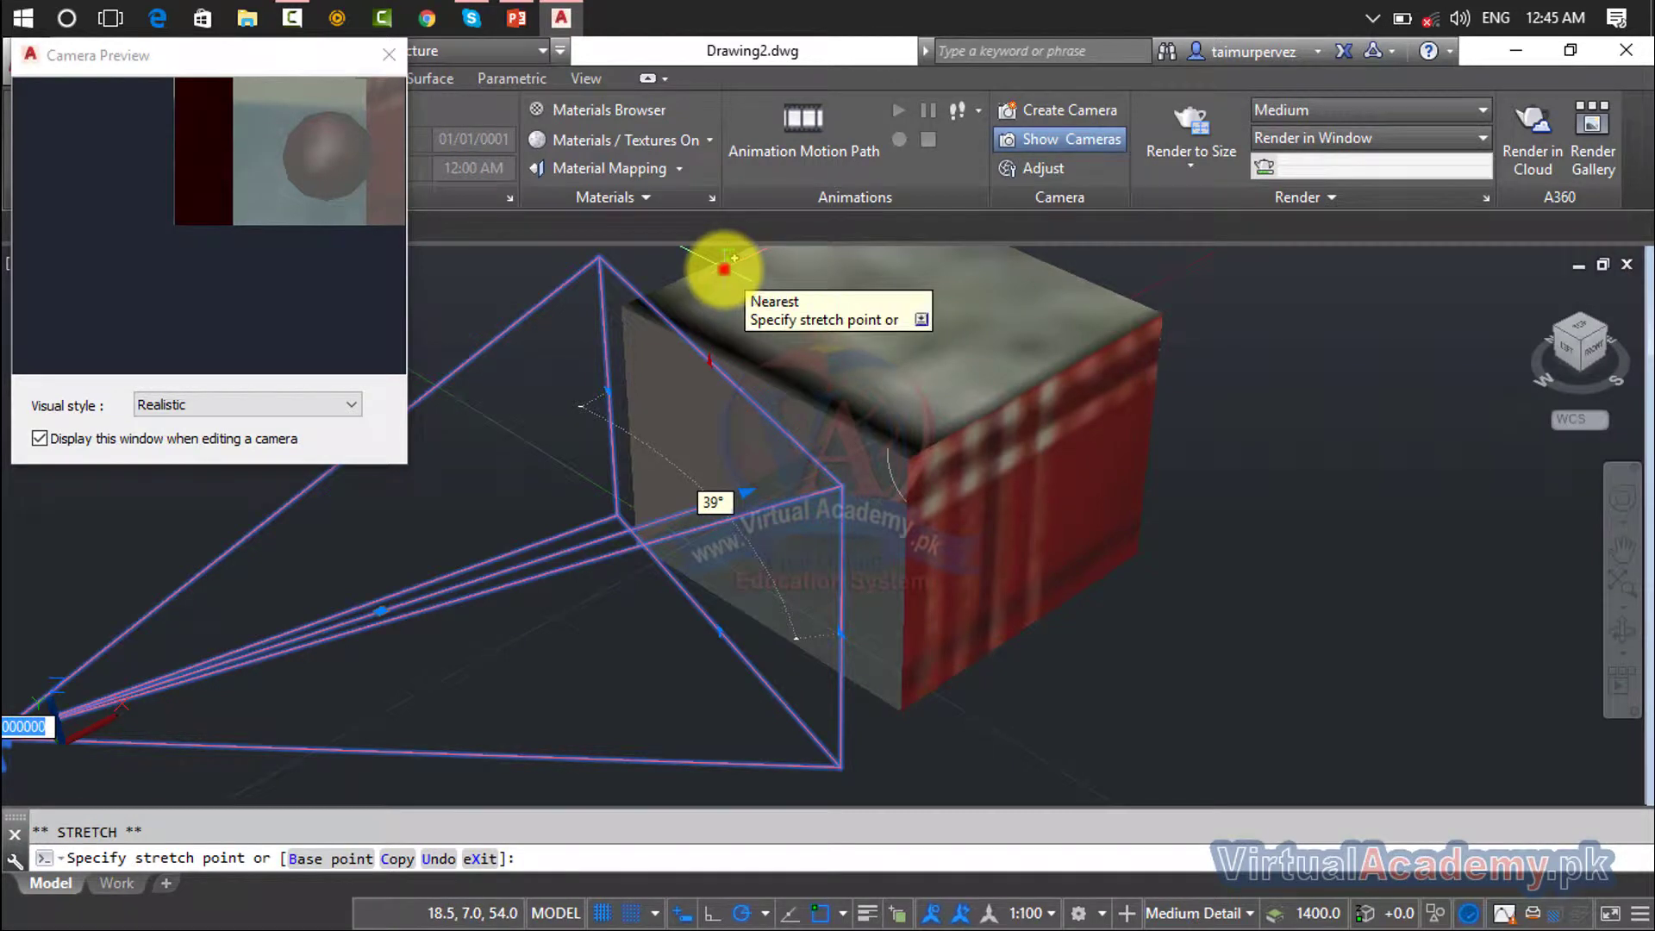
click(724, 269)
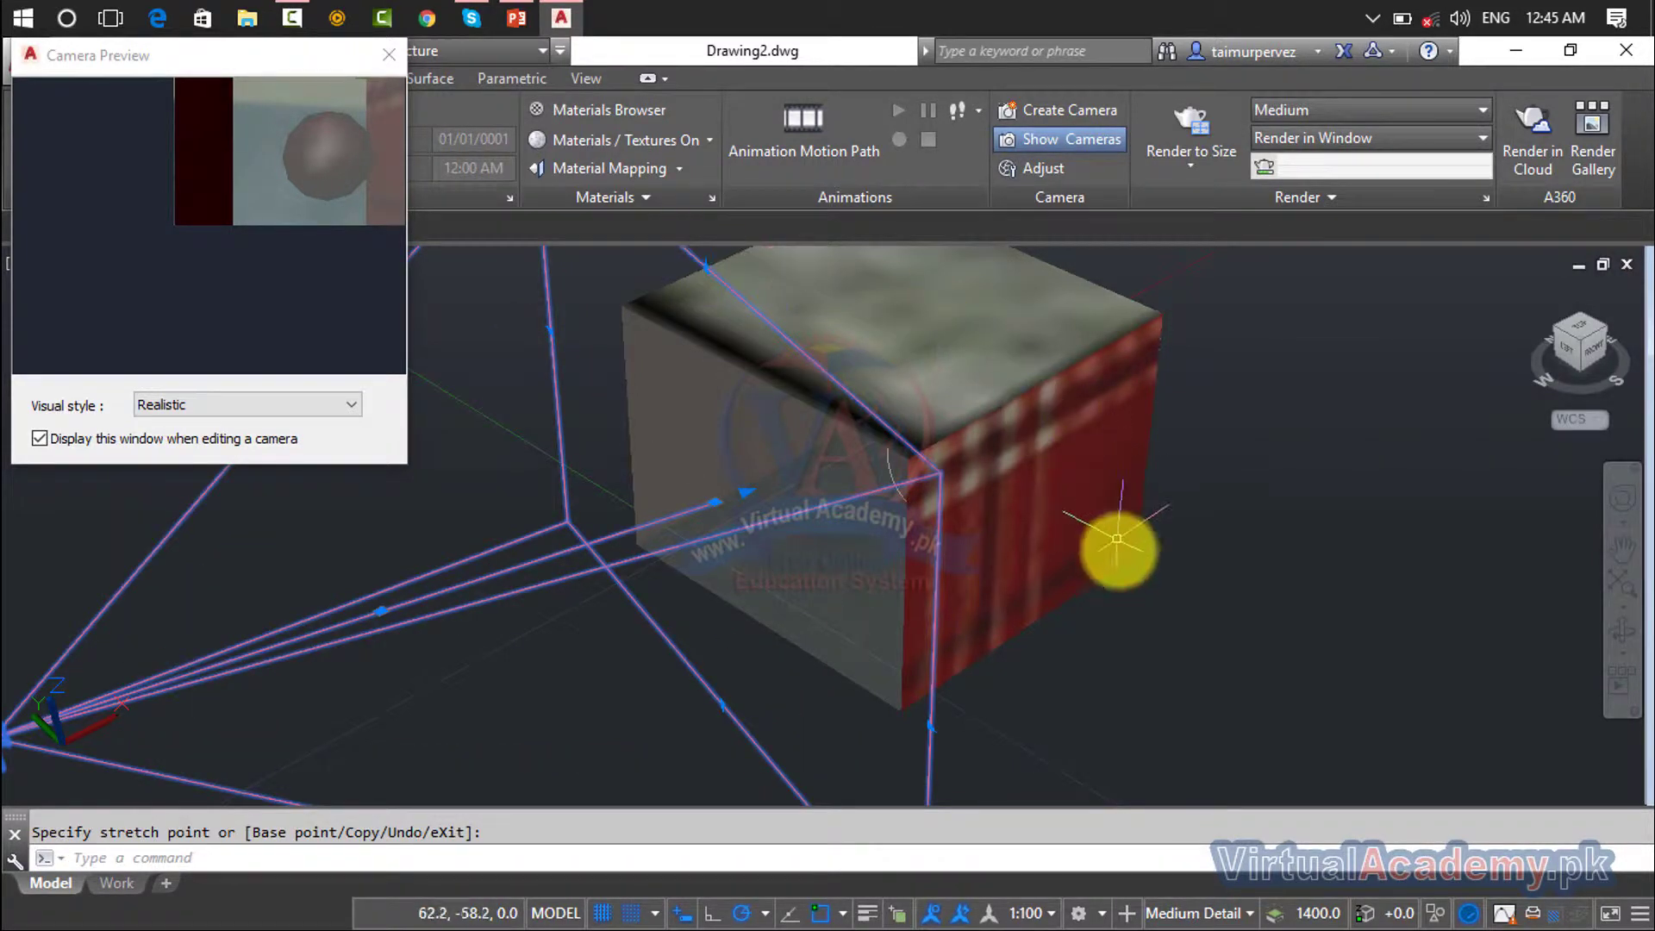
click(1230, 580)
click(1153, 587)
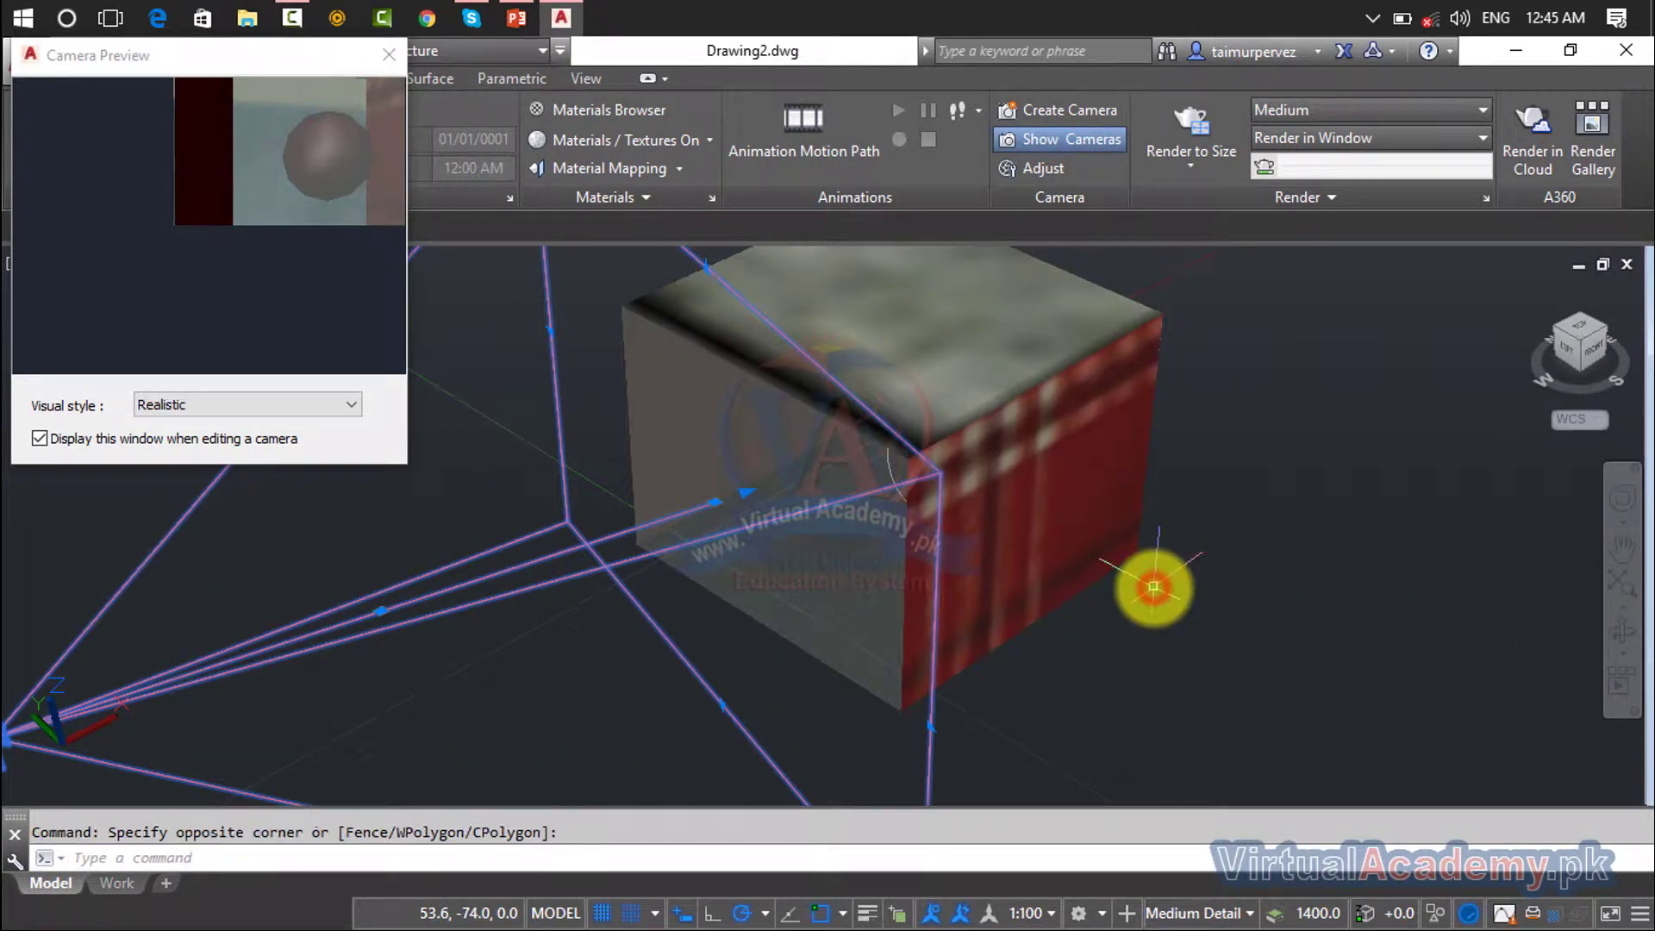
scroll(1154, 587, down, 3)
scroll(1153, 587, up, 2)
click(276, 184)
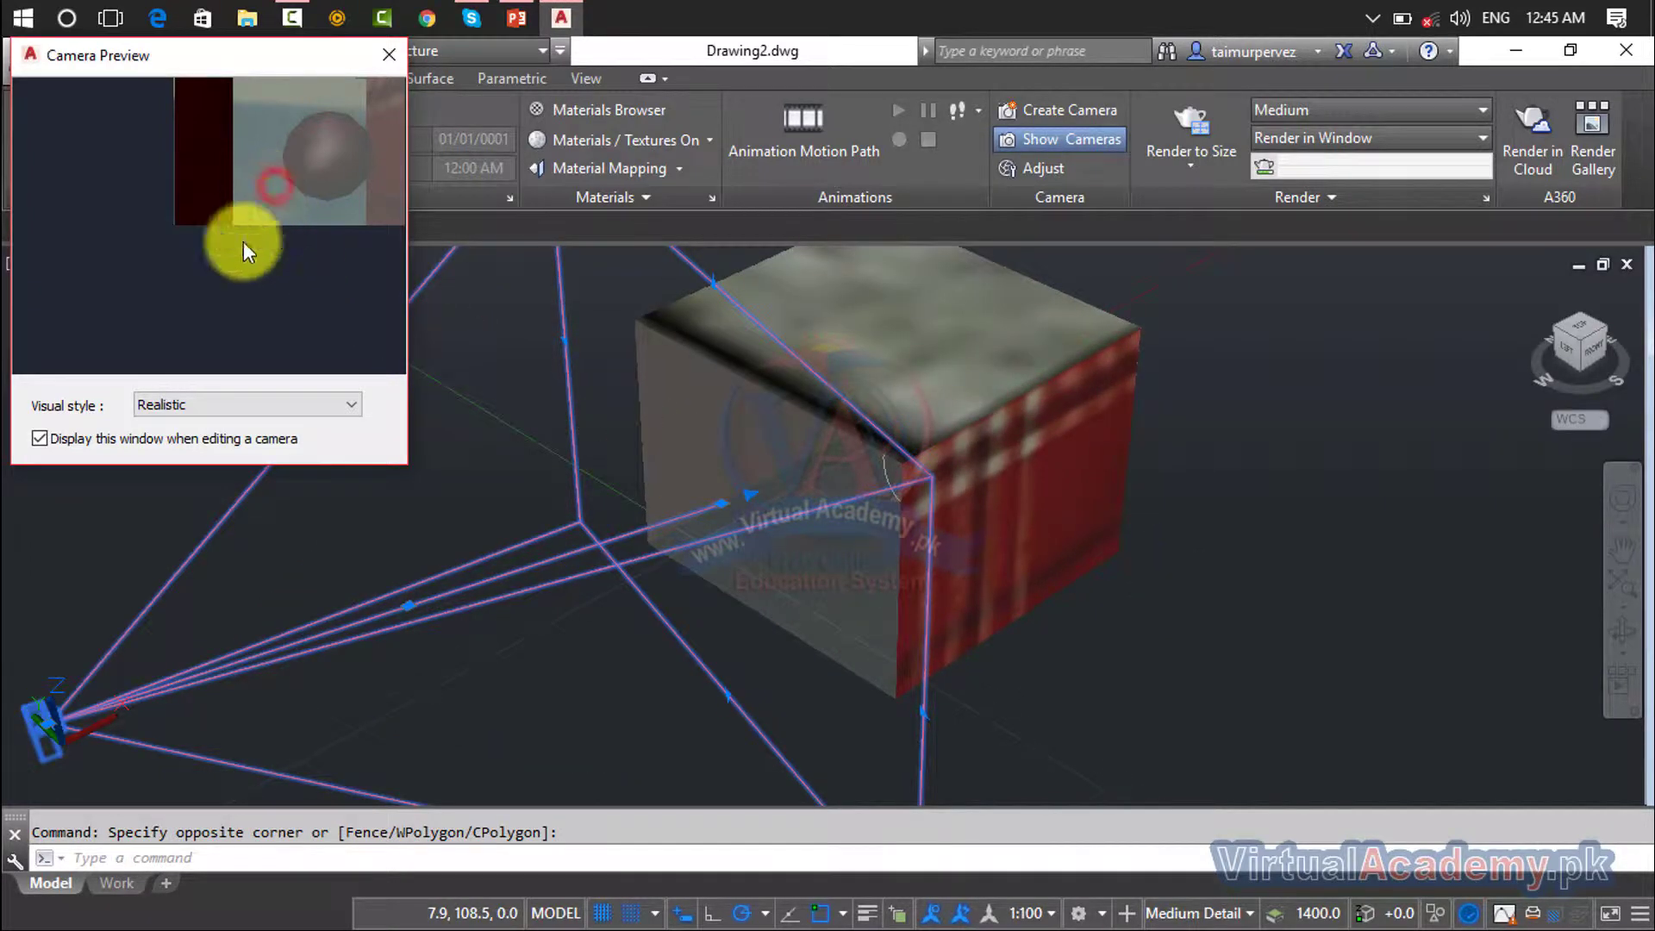
click(388, 55)
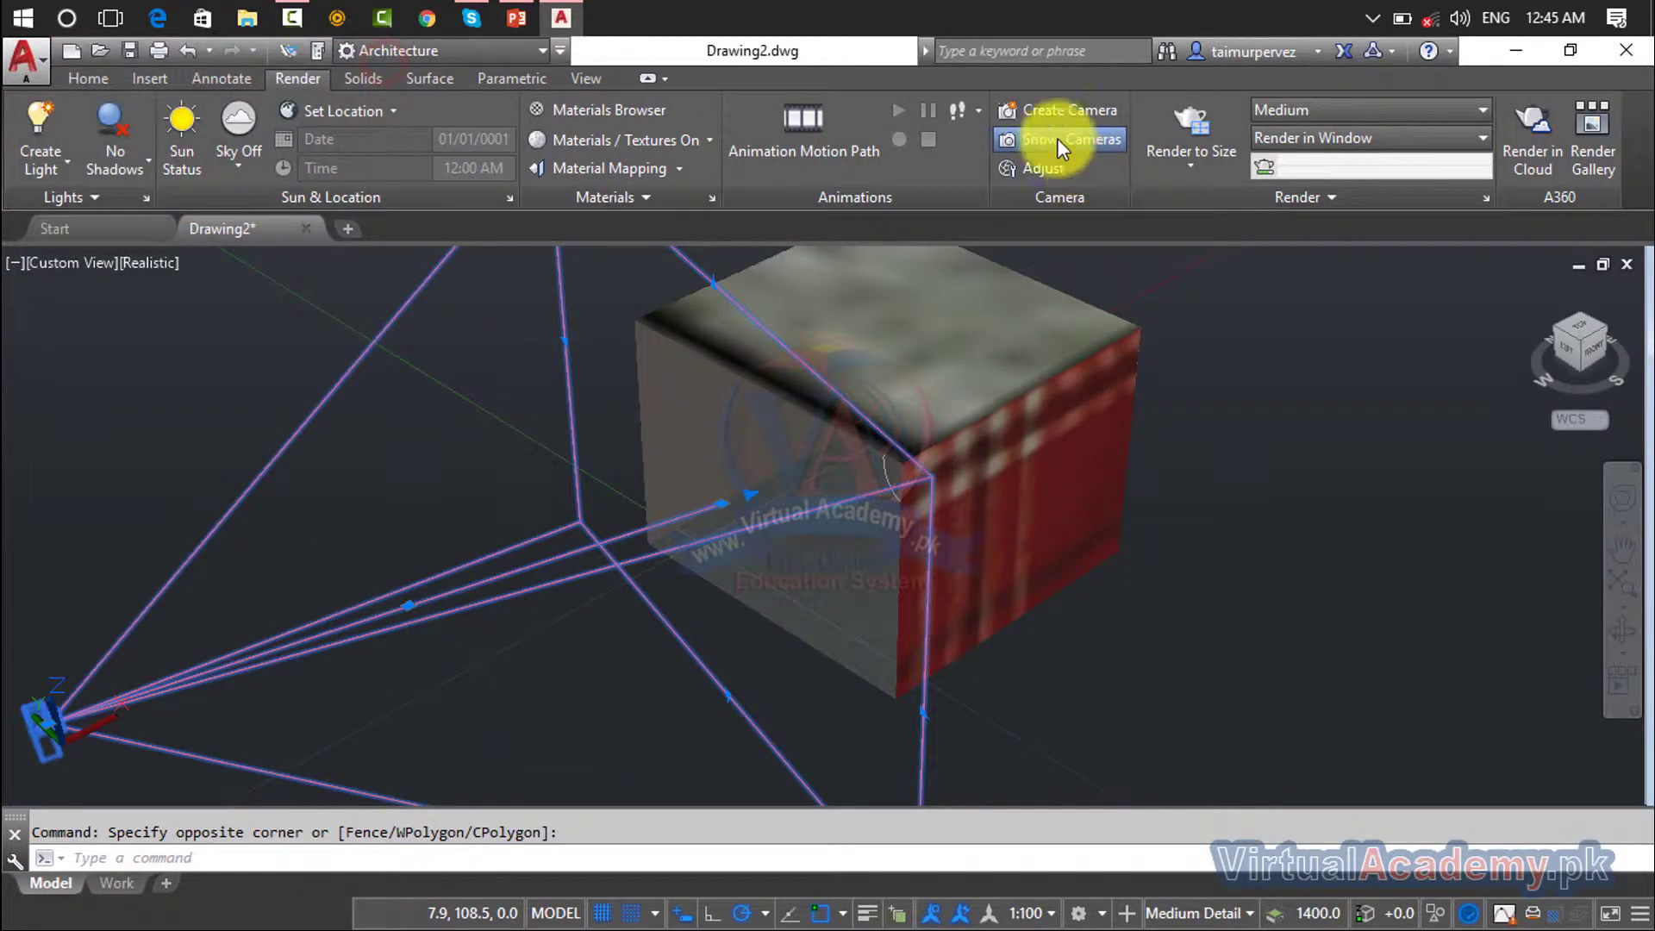
click(1027, 110)
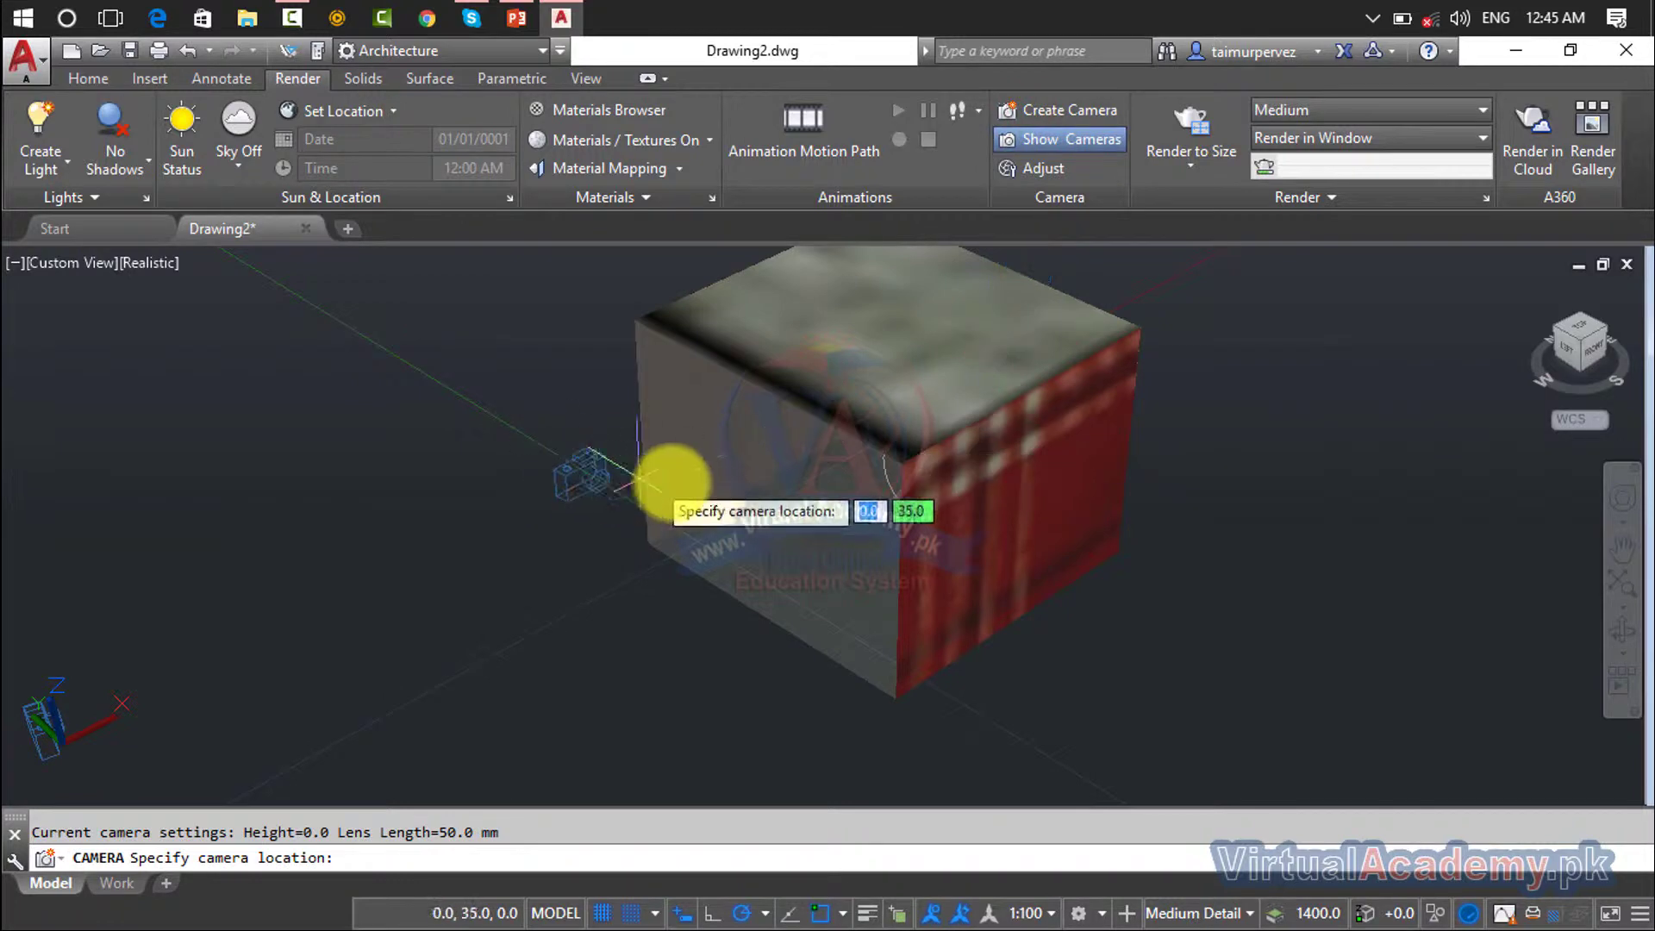
key(Escape)
scroll(604, 518, down, 3)
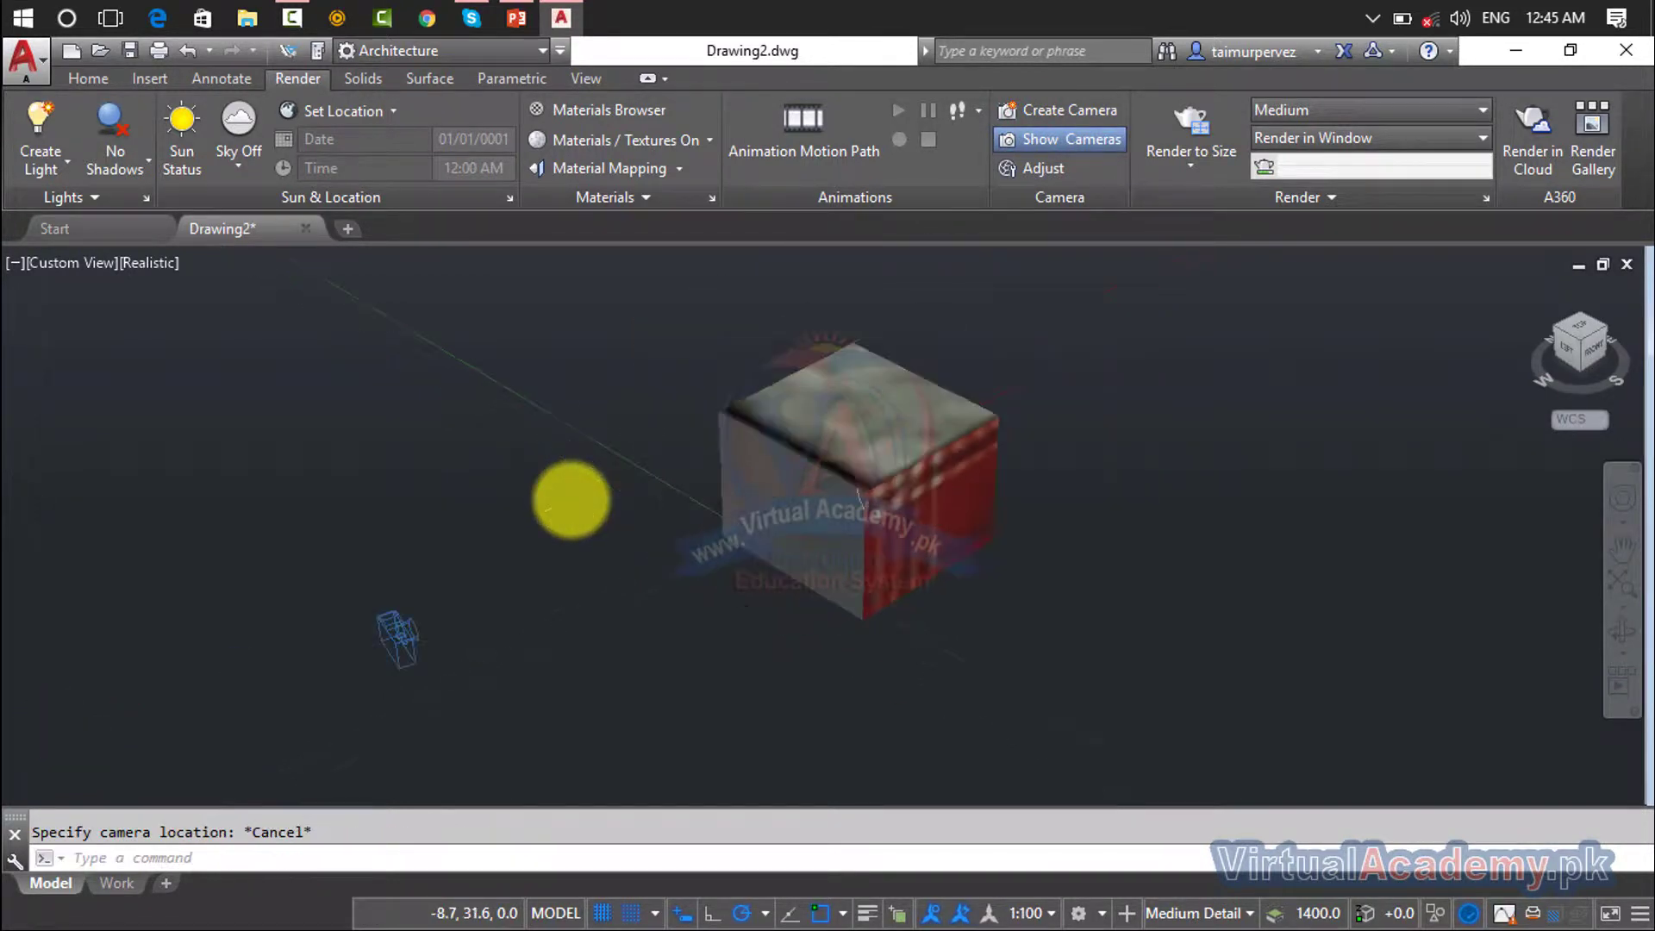
Step: Move the existing camera closer to the box's left face, then deselect it
click(509, 605)
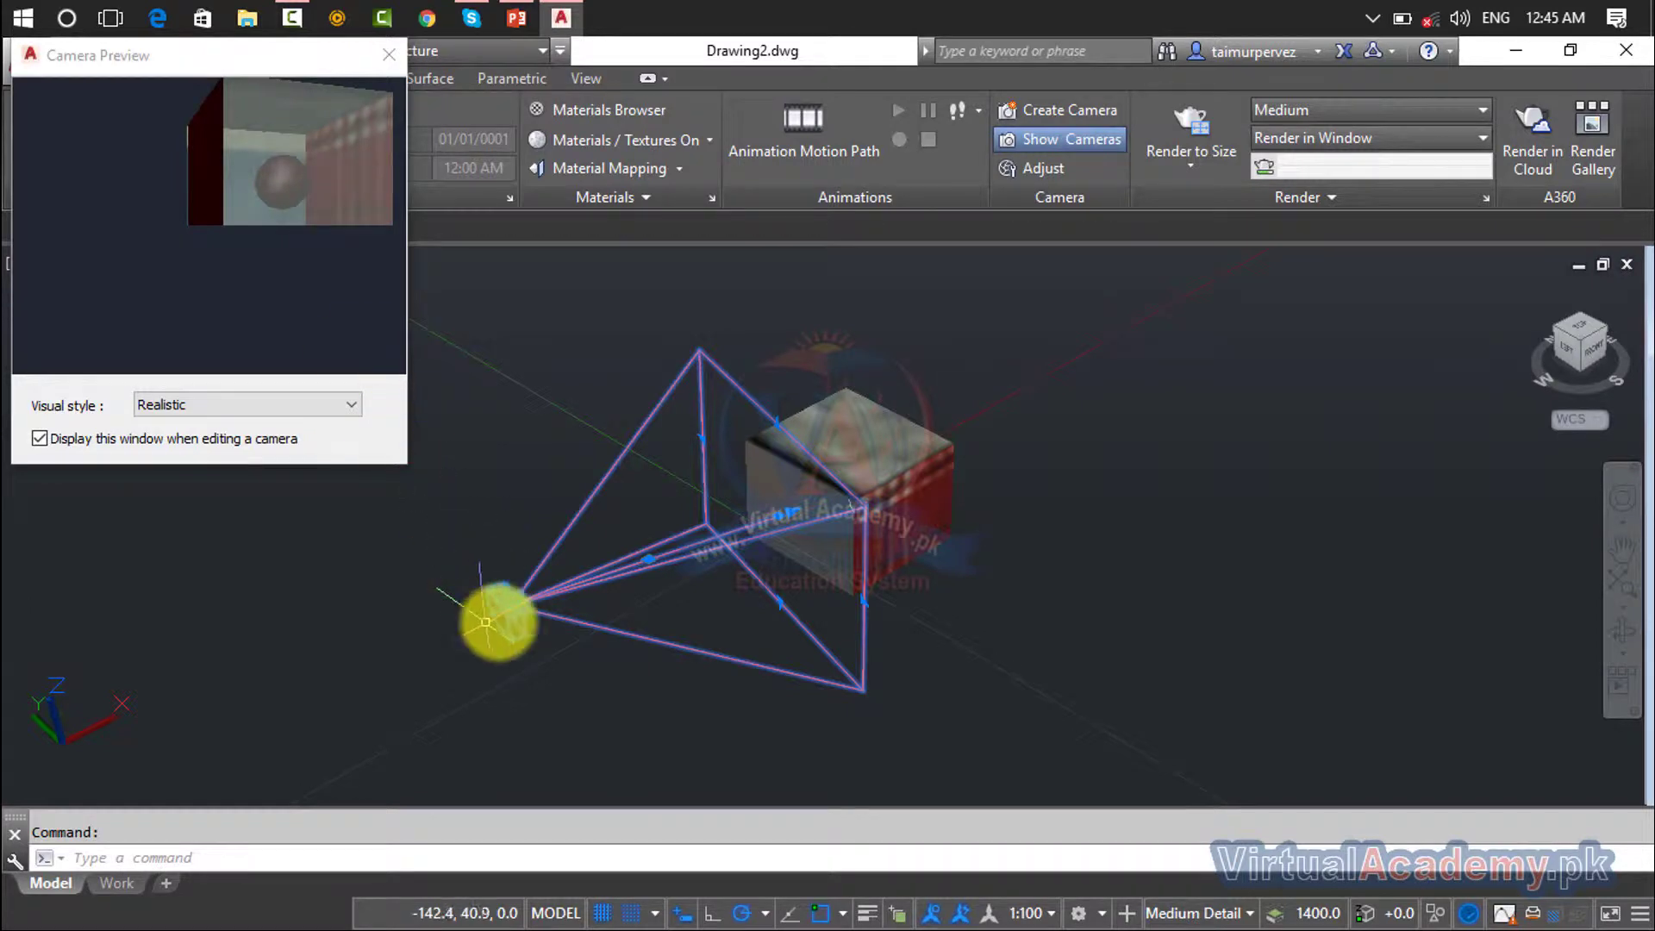
key(Escape)
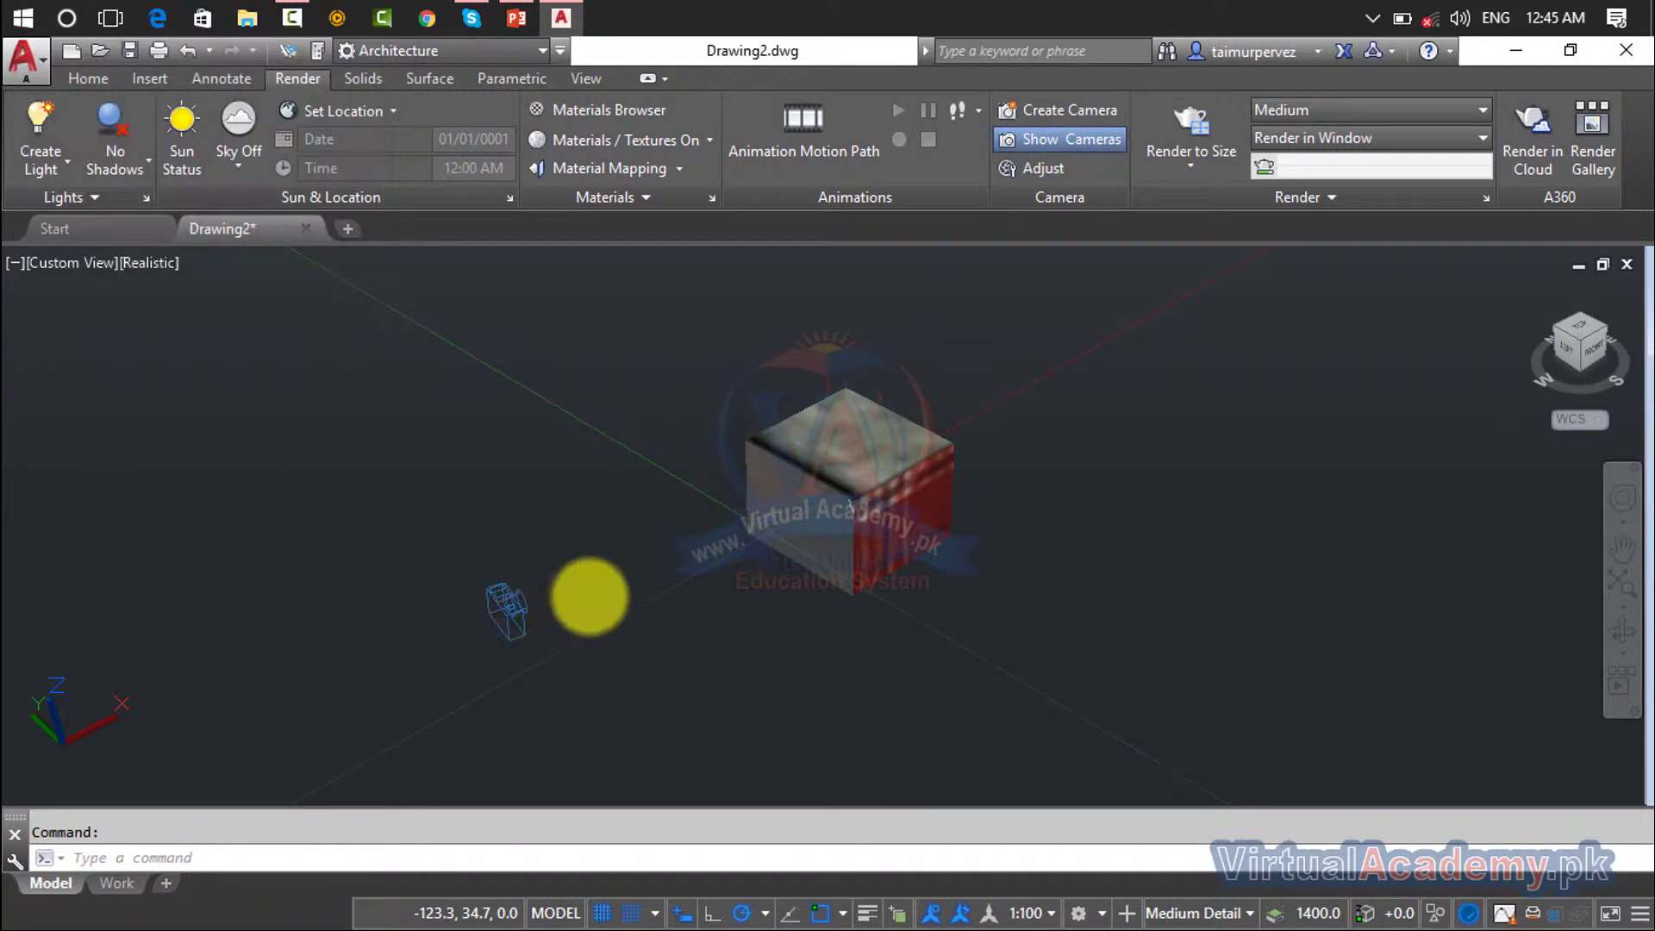
drag(626, 588, 655, 581)
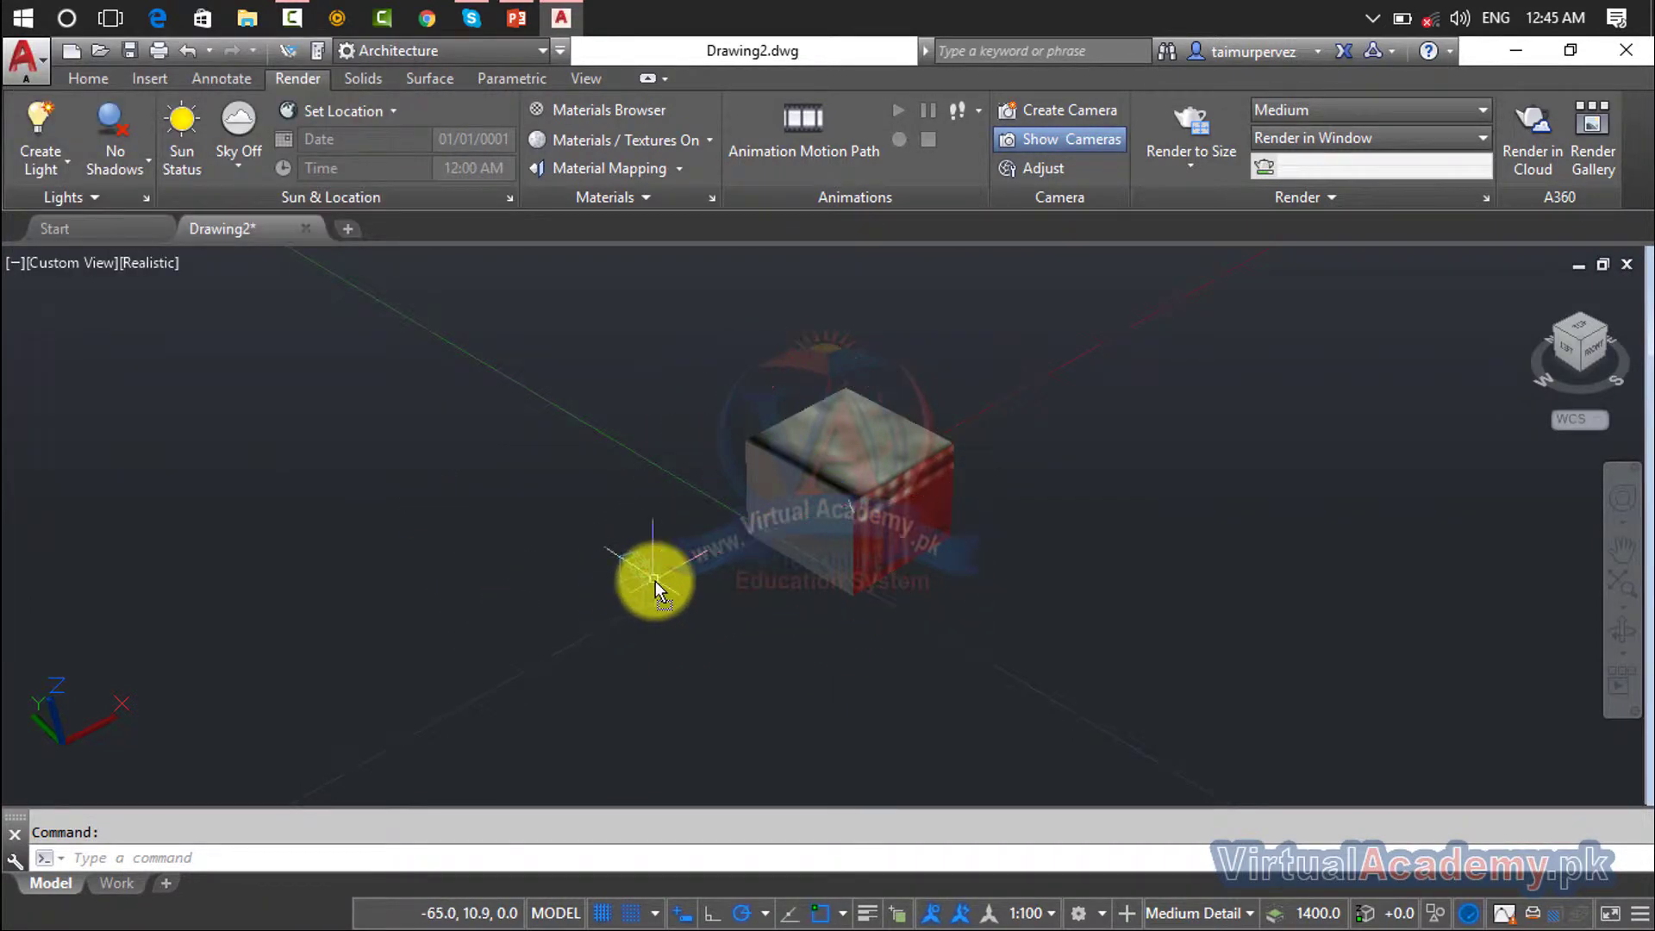
click(655, 581)
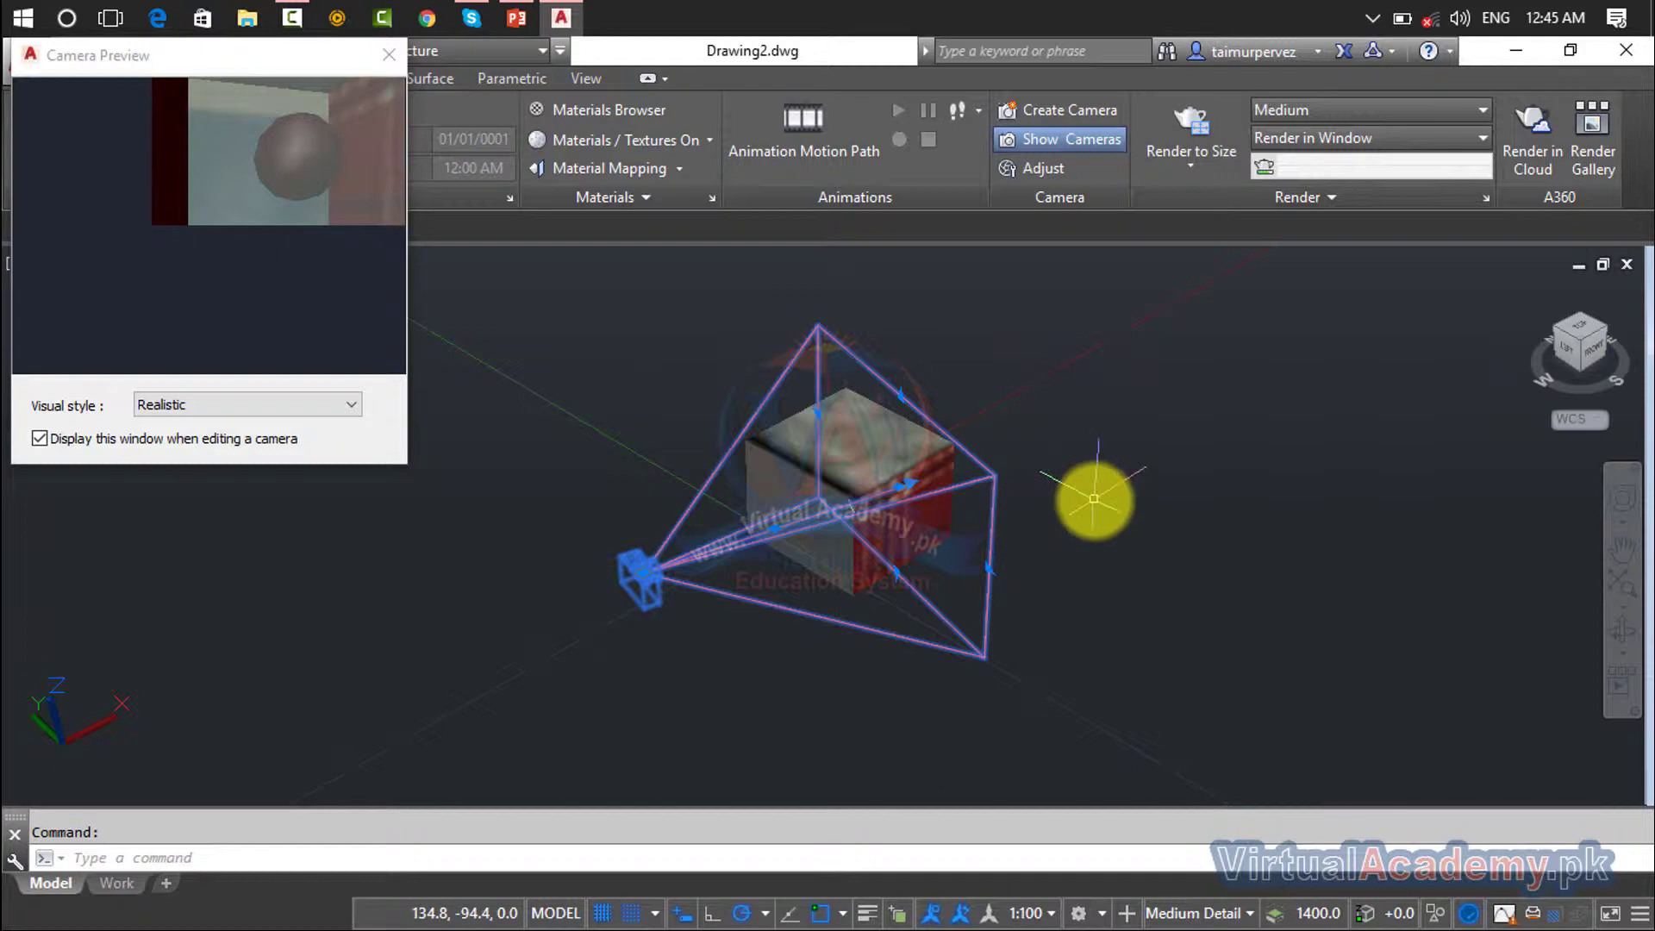
key(Escape)
Step: Check the view in the camera's preview and delete the camera in front of the box
click(645, 593)
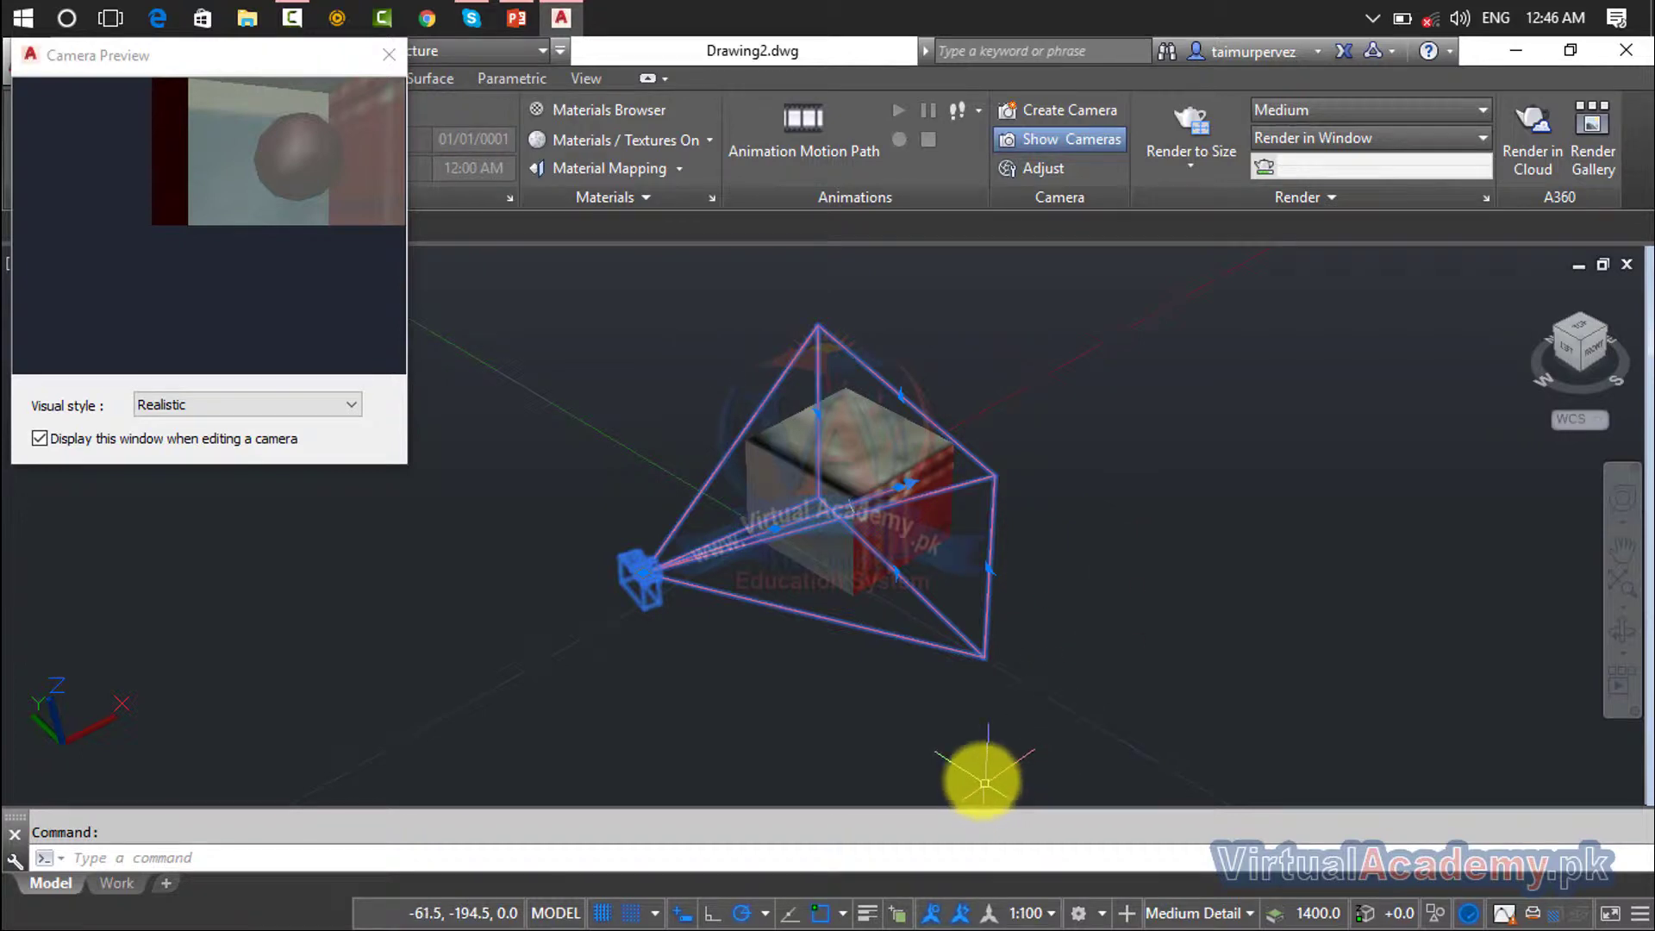
key(Escape)
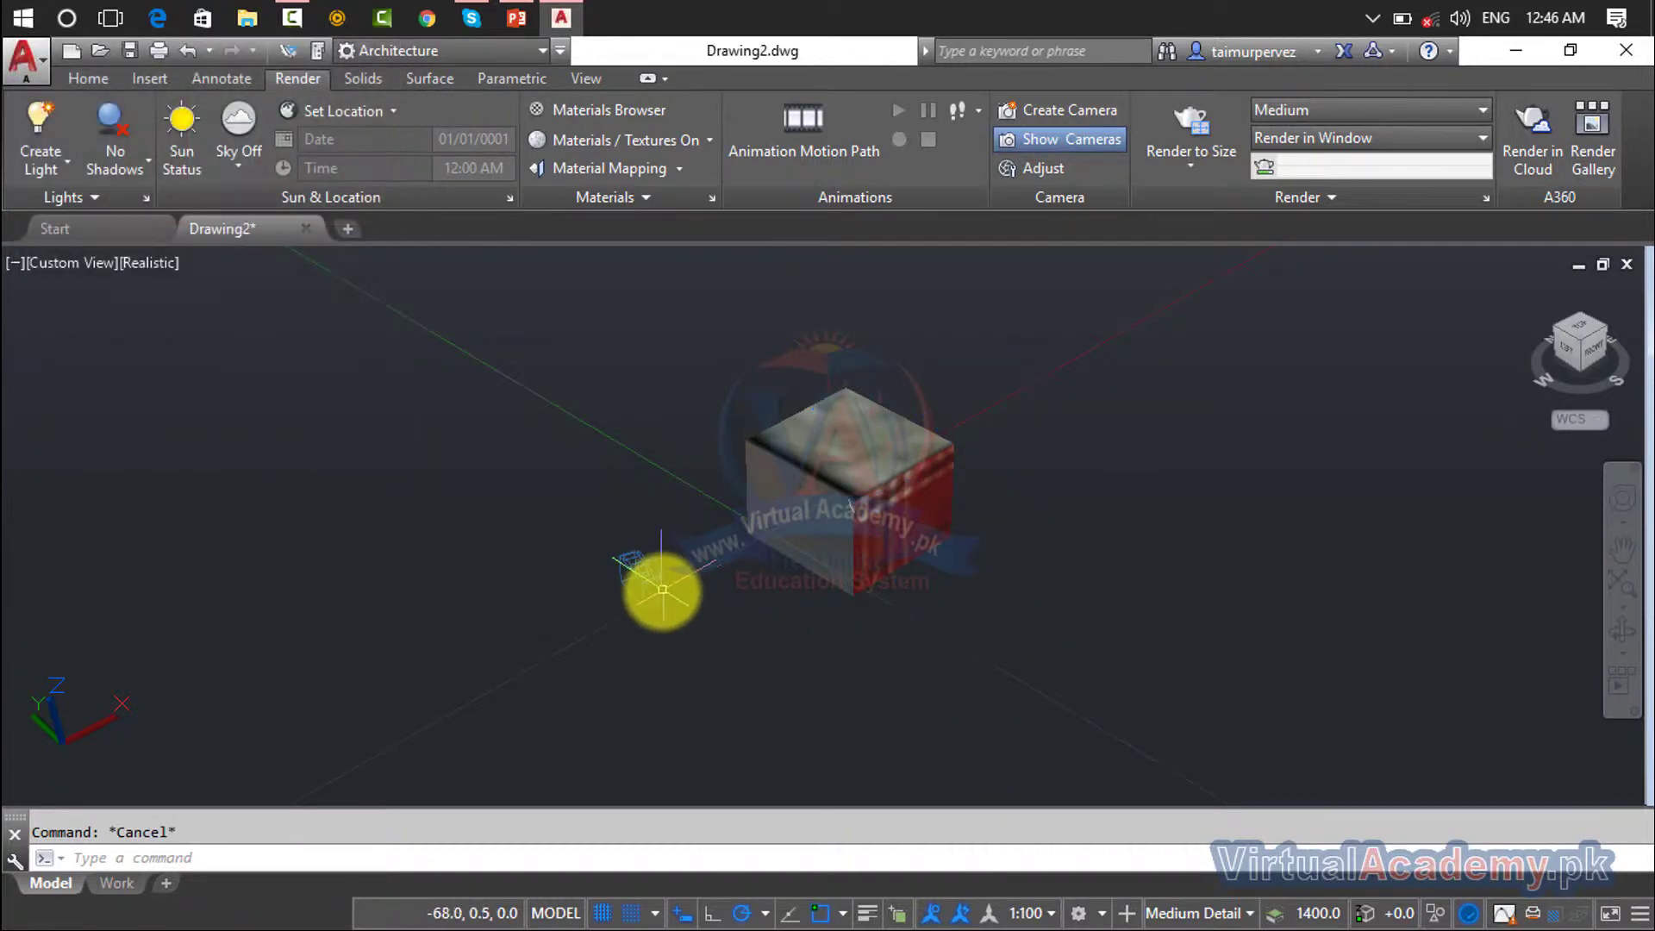
click(662, 589)
key(Delete)
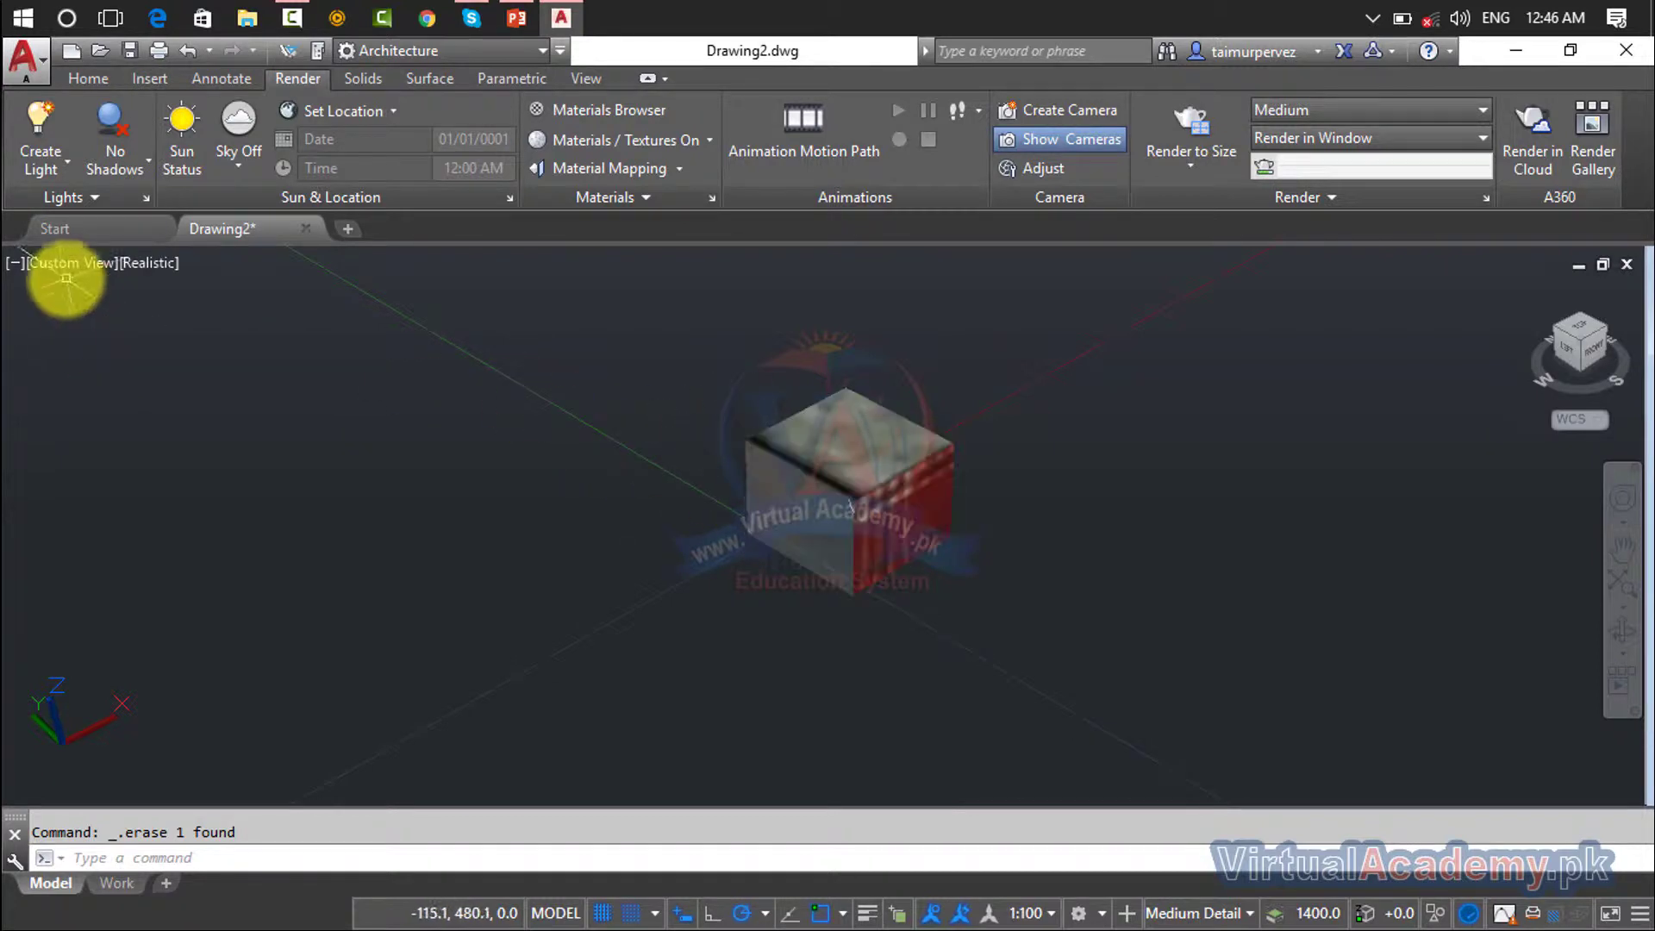
Step: Draw a rectangle on the ground plane that surrounds the box with clearance on every side, working in Top view
click(67, 264)
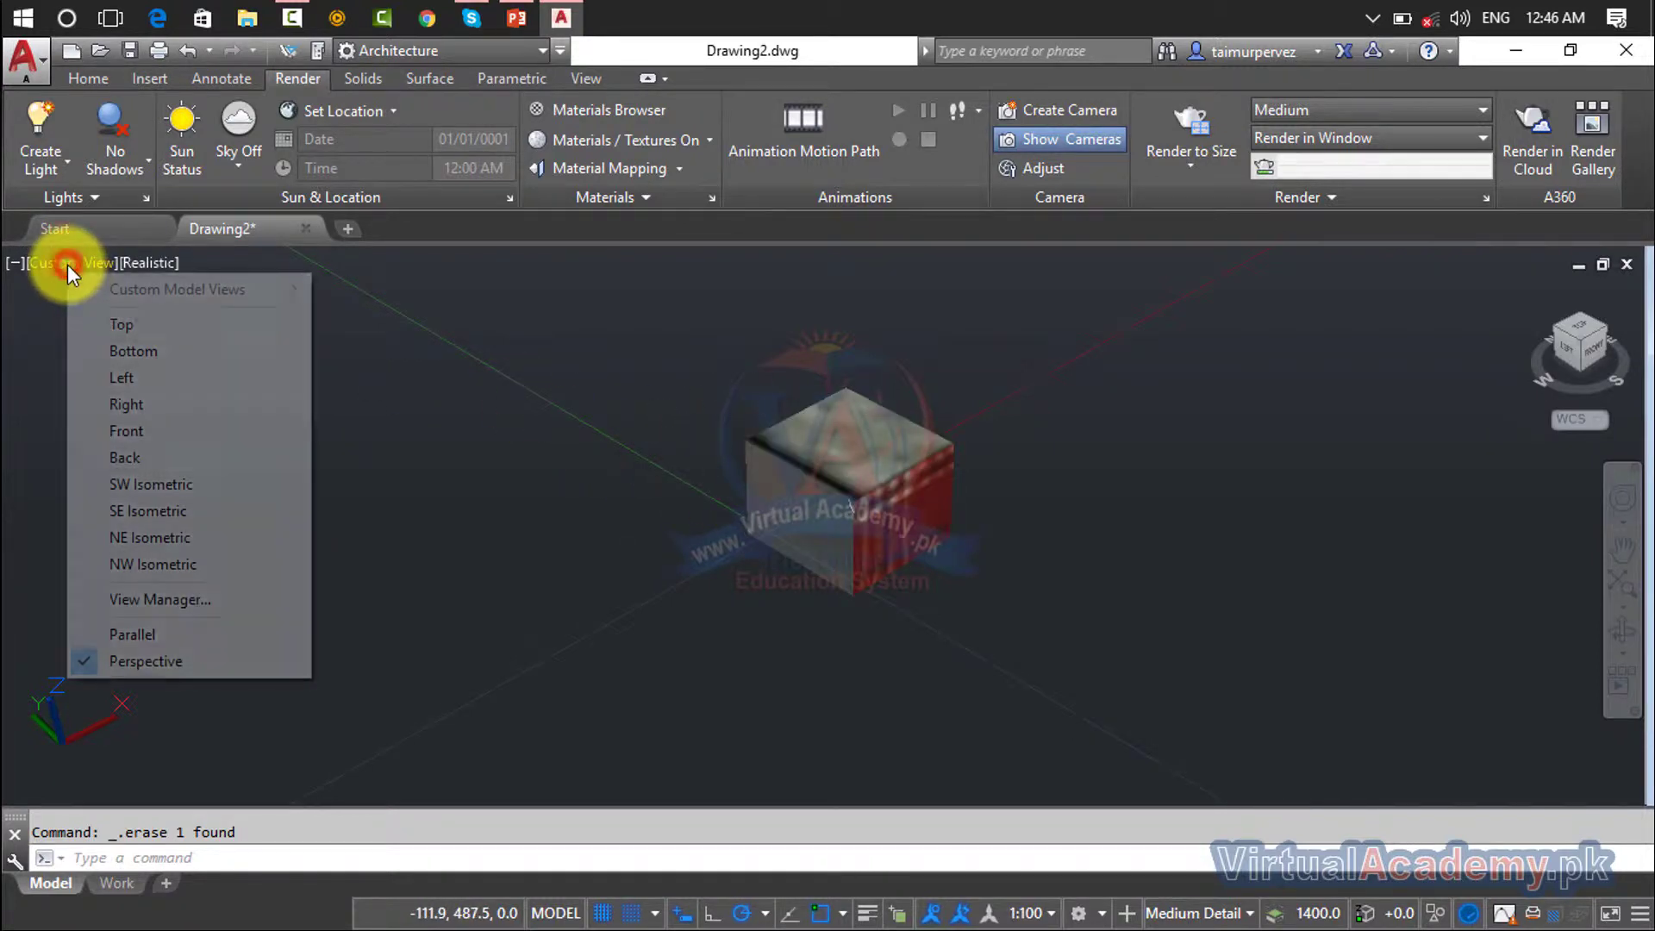
click(107, 325)
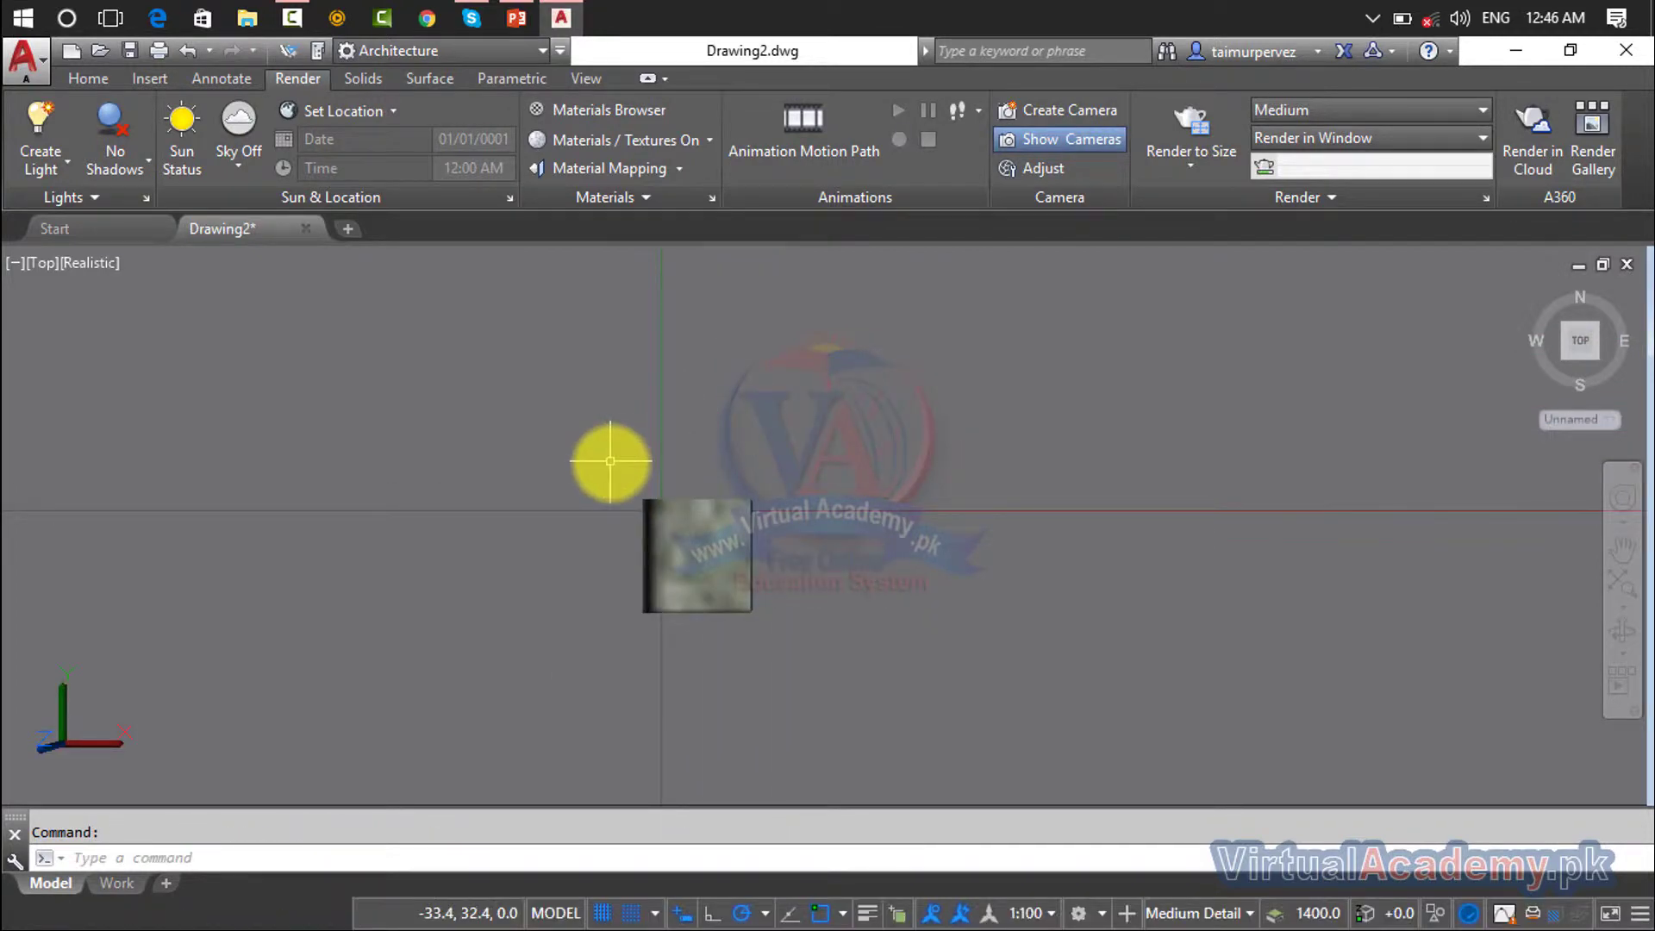
key(Return)
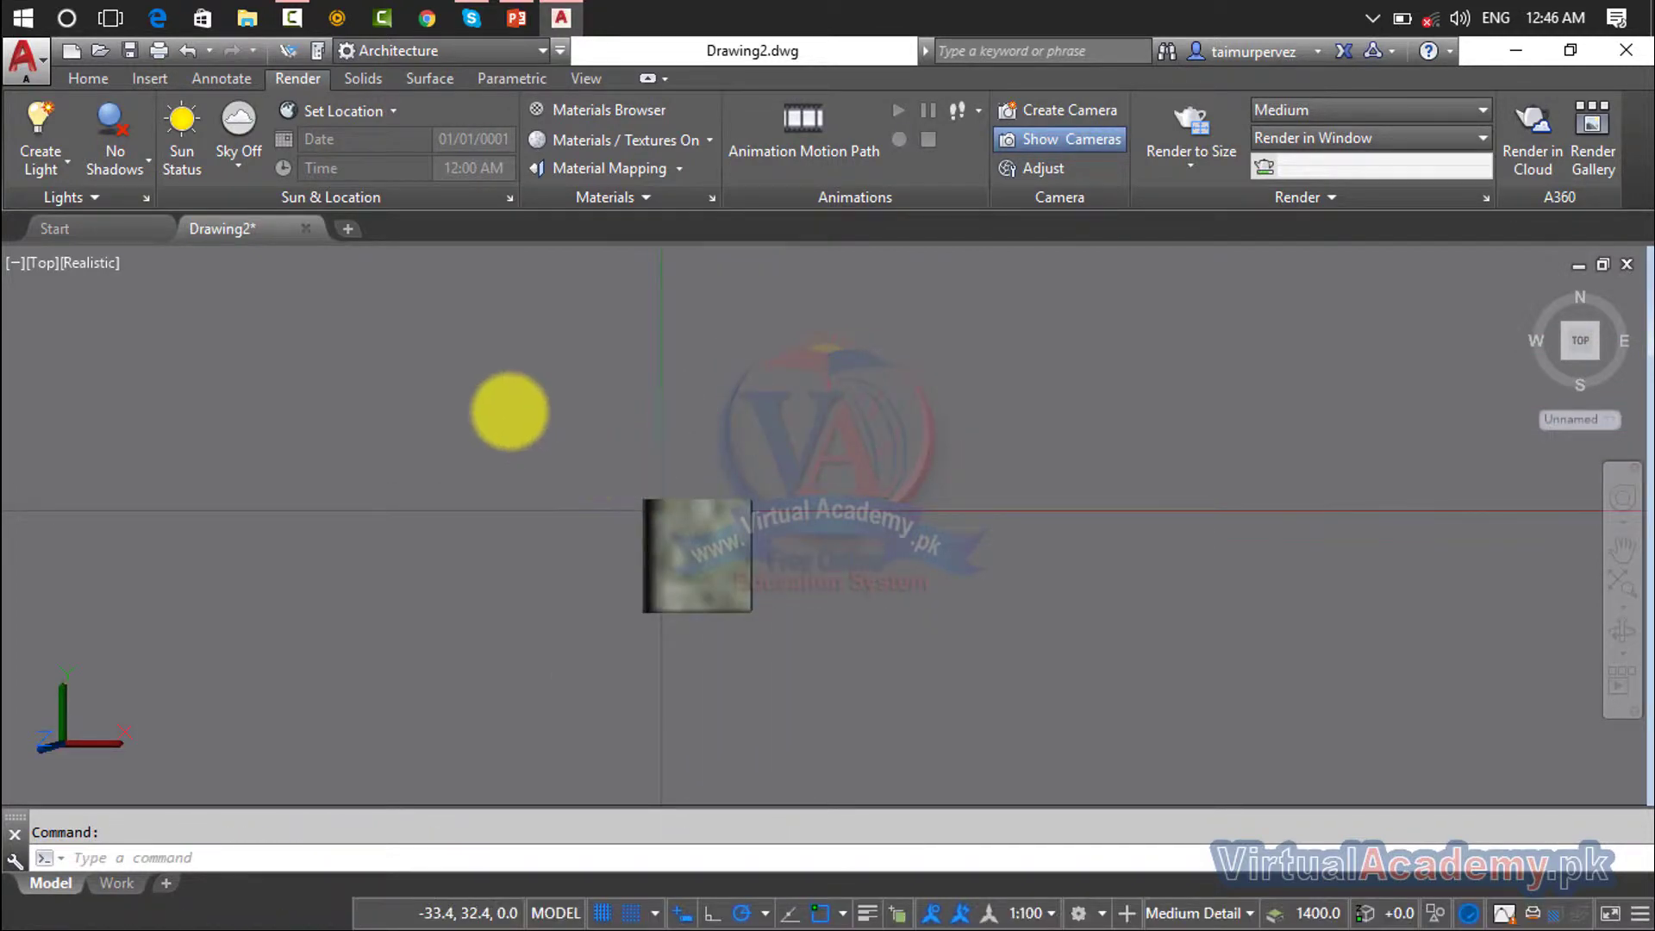
click(492, 380)
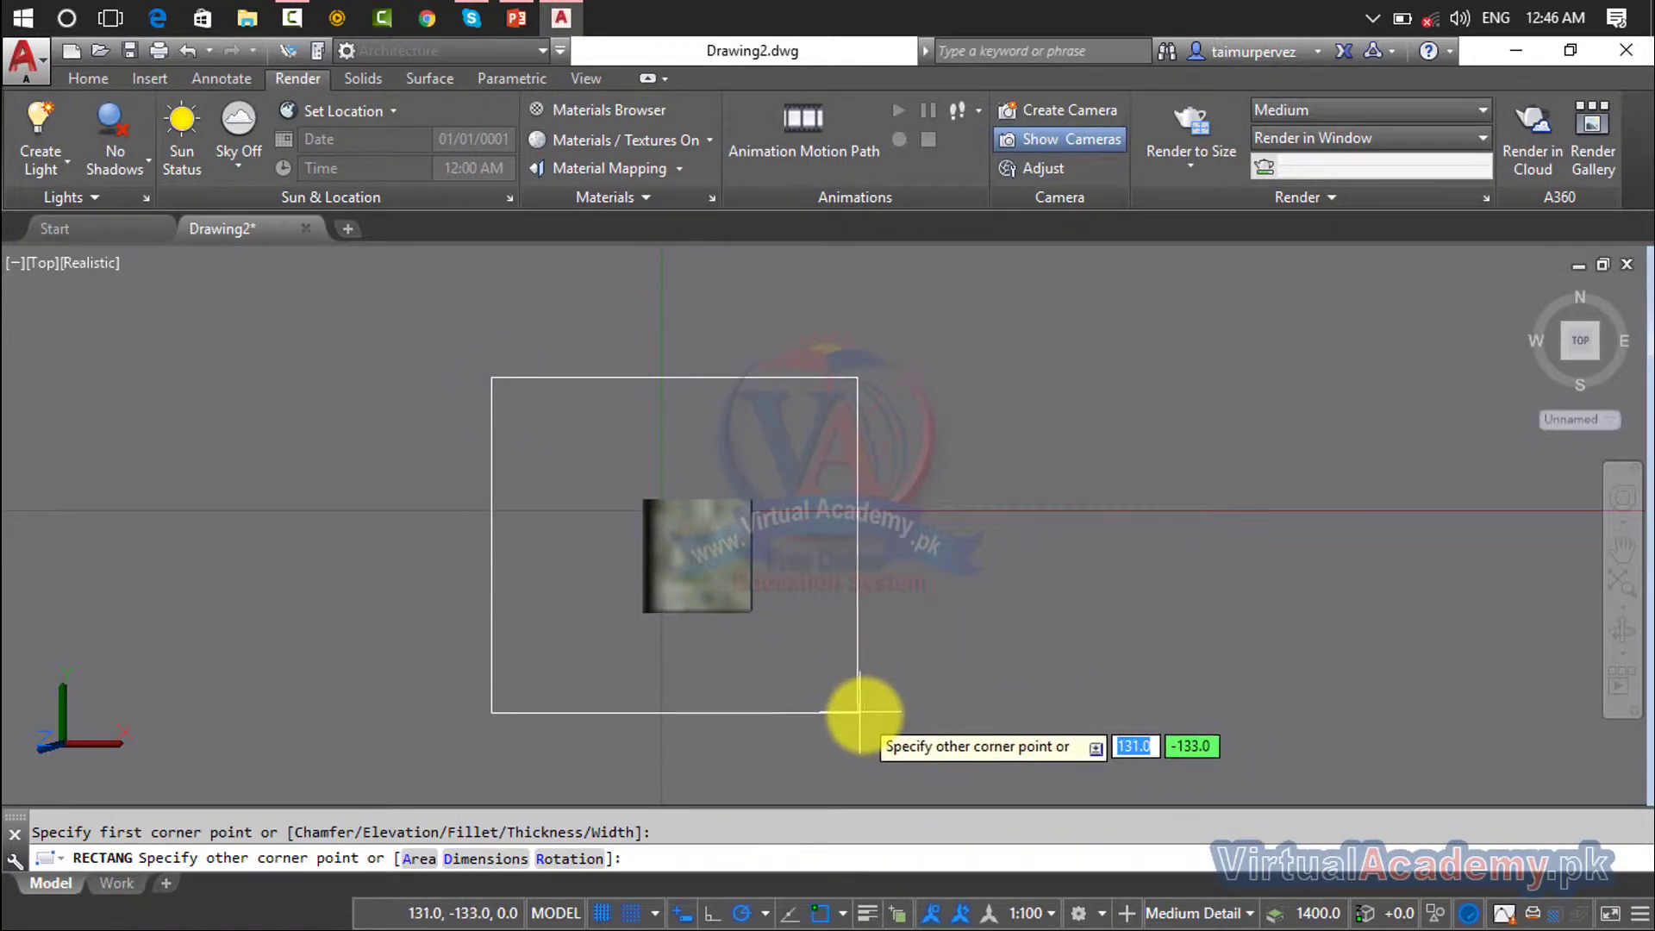
click(881, 715)
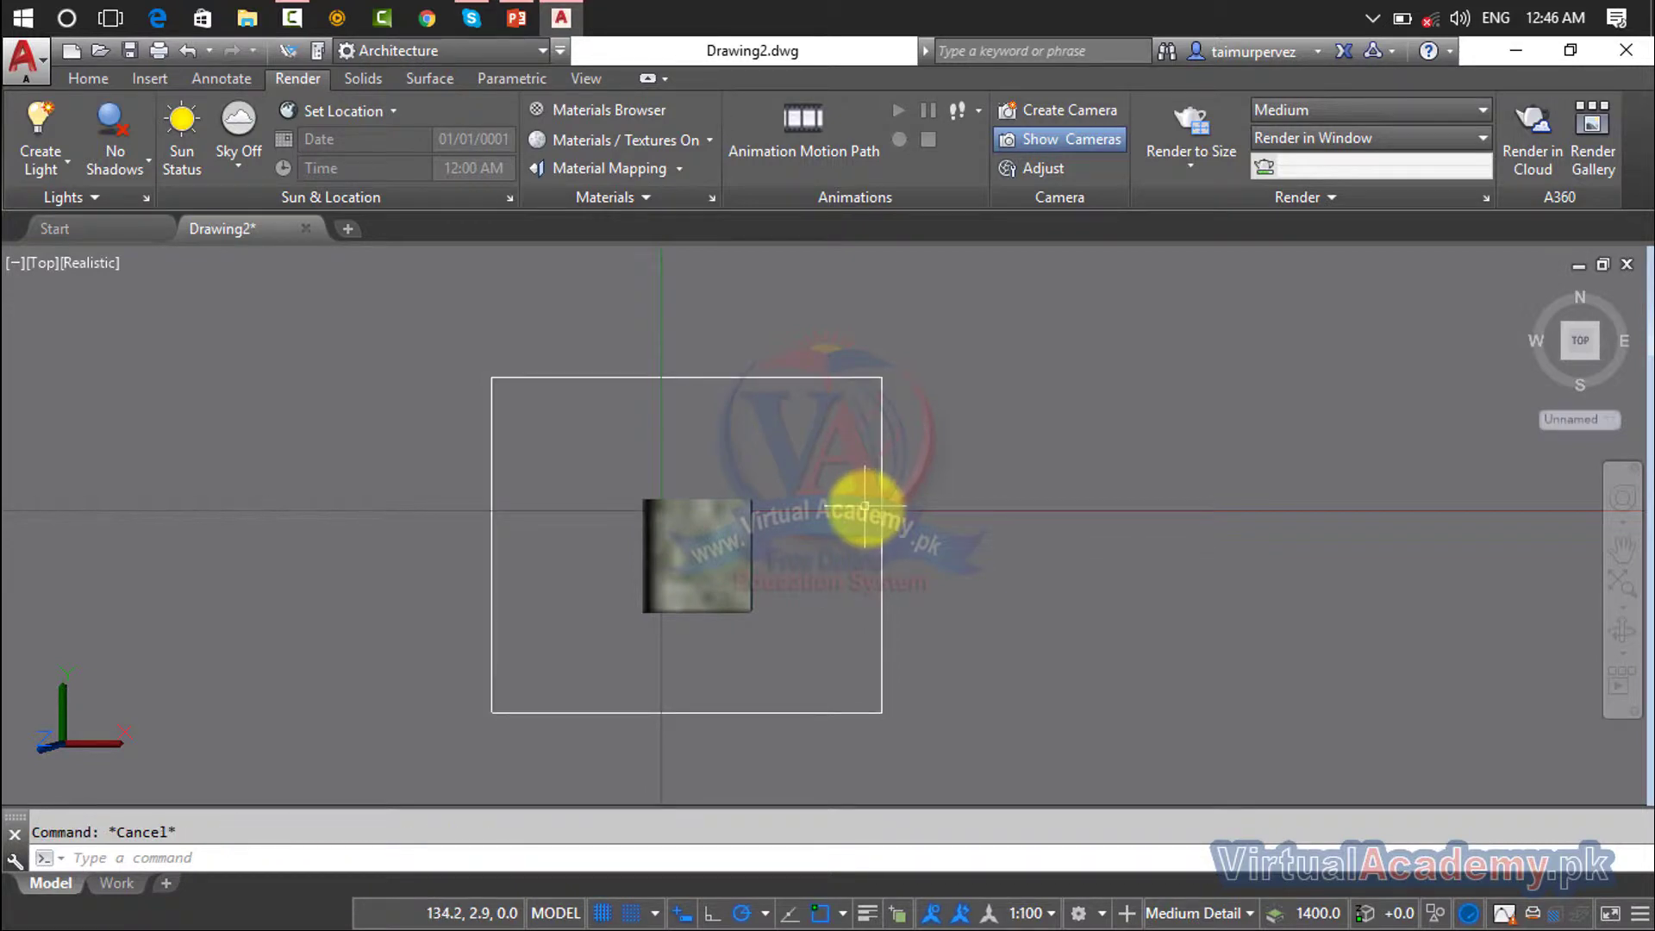
Step: Break a gap into the rectangle's upper edge, between its upper-left corner and the green Y axis
text(br)
key(Return)
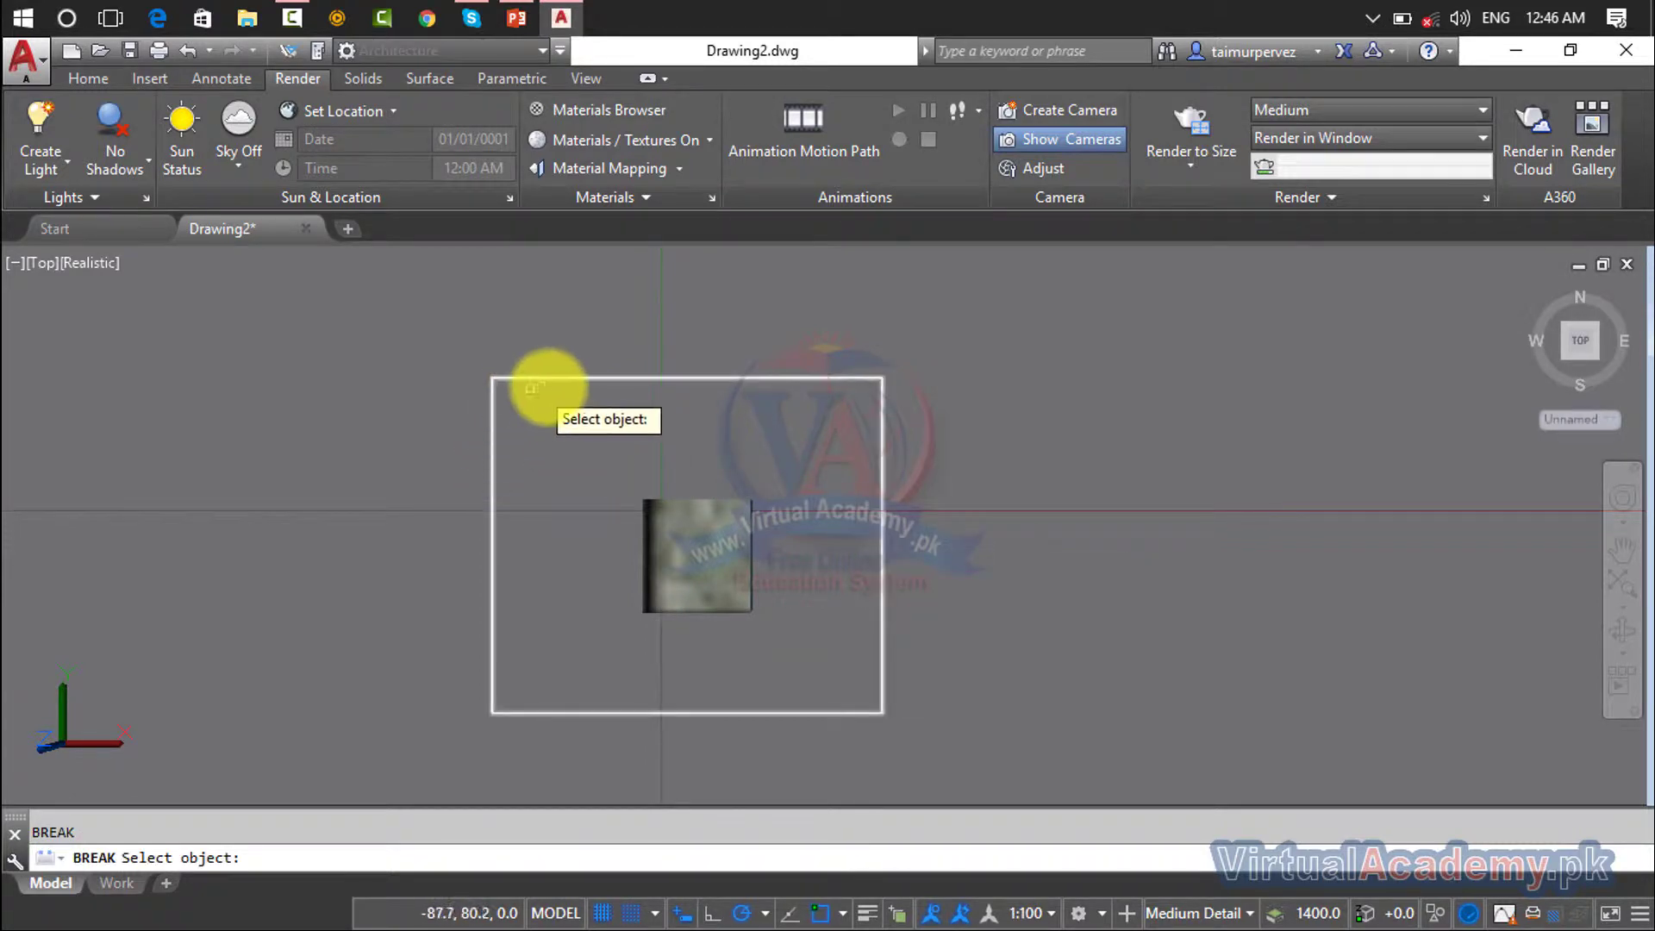
click(575, 376)
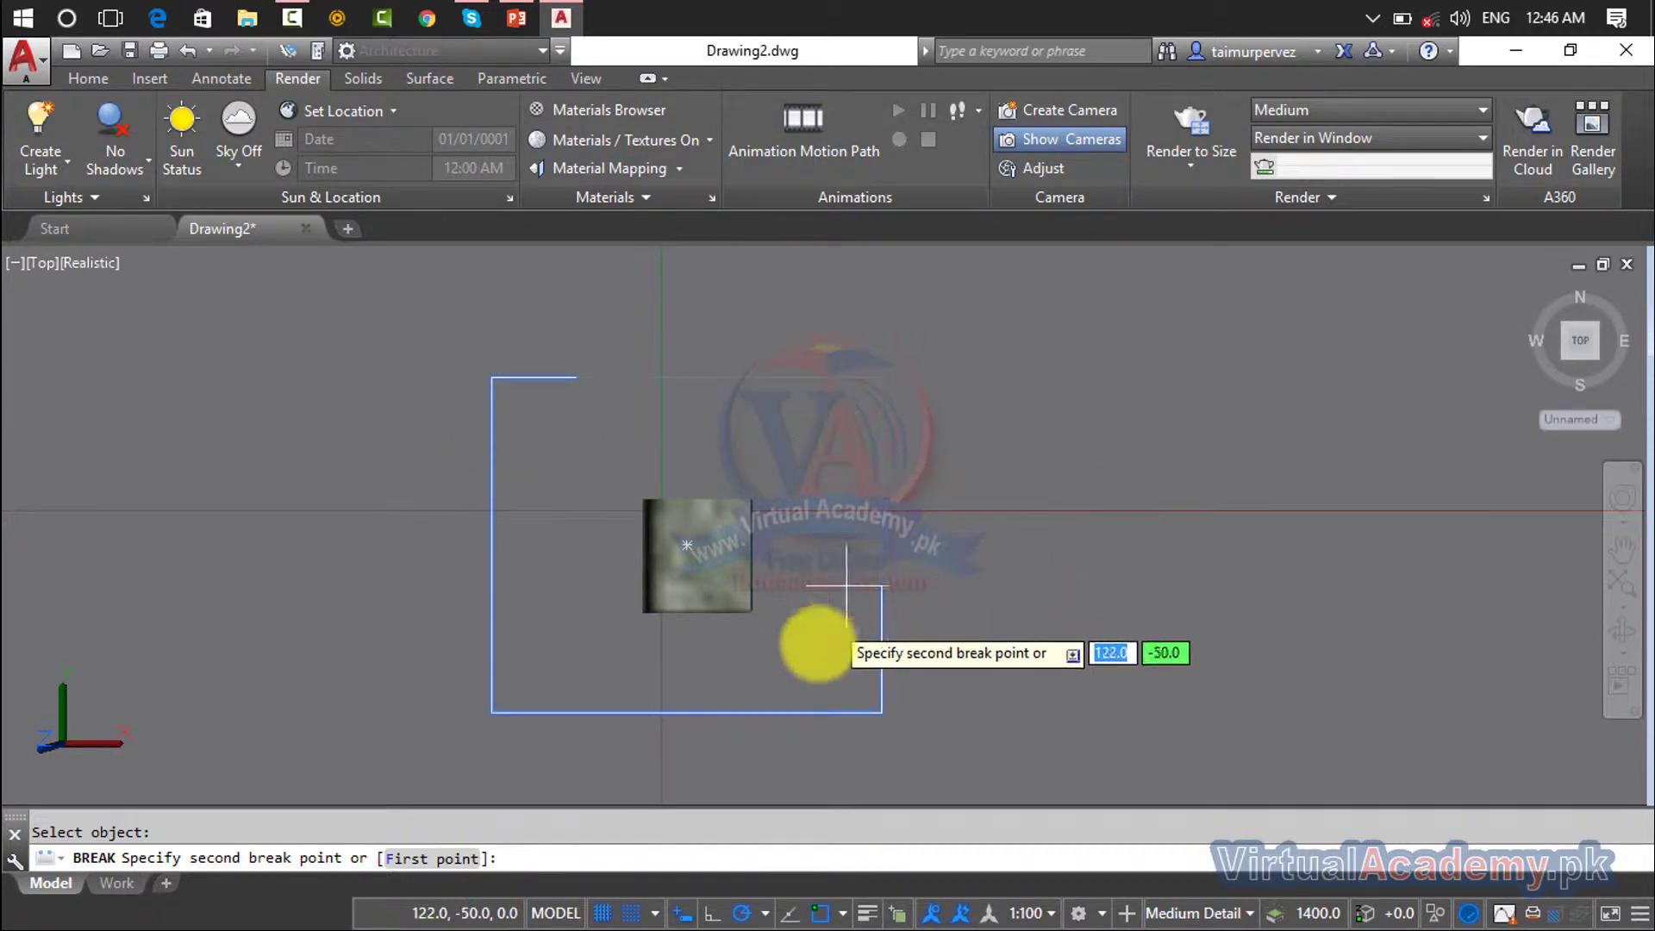
click(655, 368)
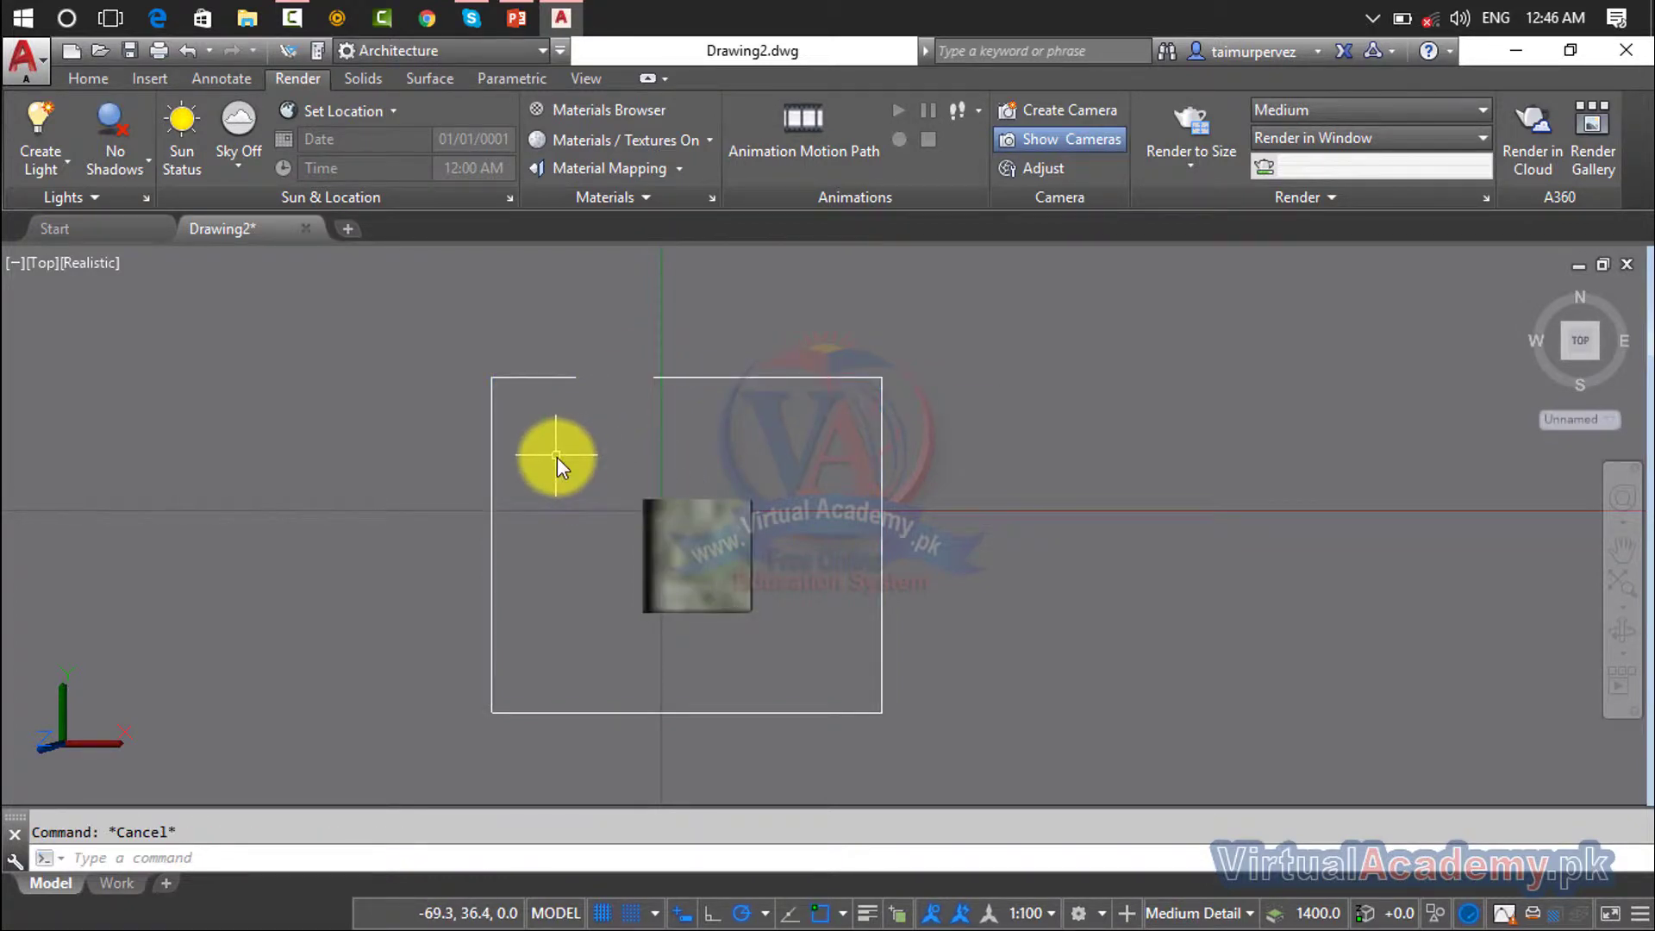
Step: Break the rectangle's left edge near its upper-left corner and delete the leftover piece on the upper edge
text(br)
key(Return)
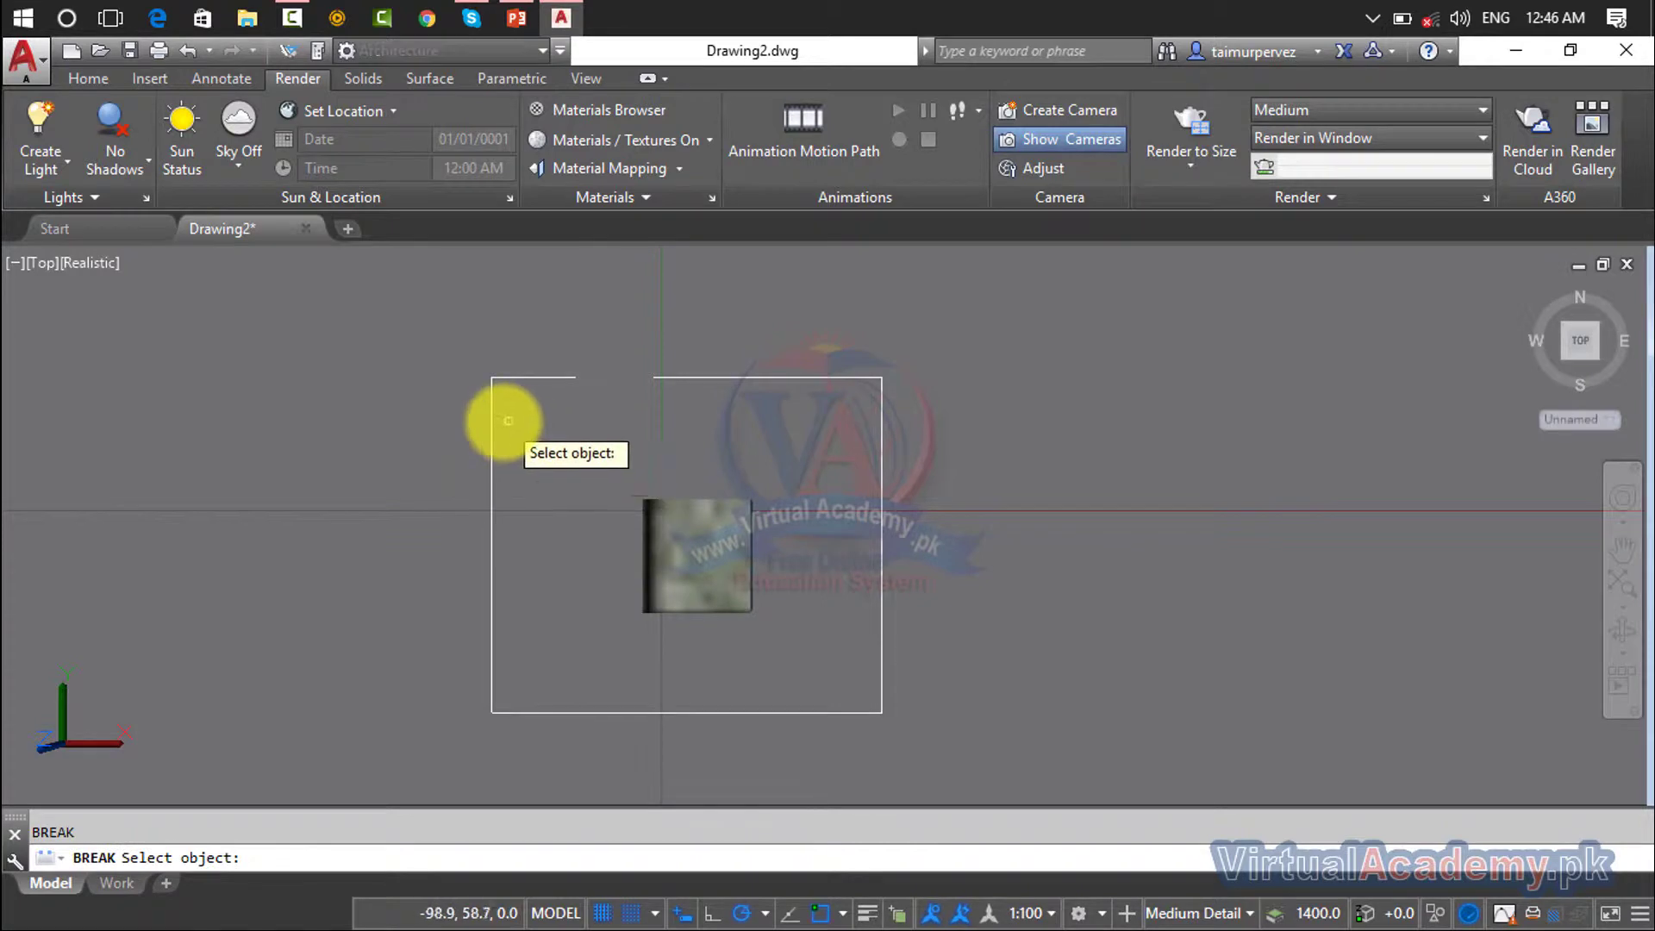
click(493, 412)
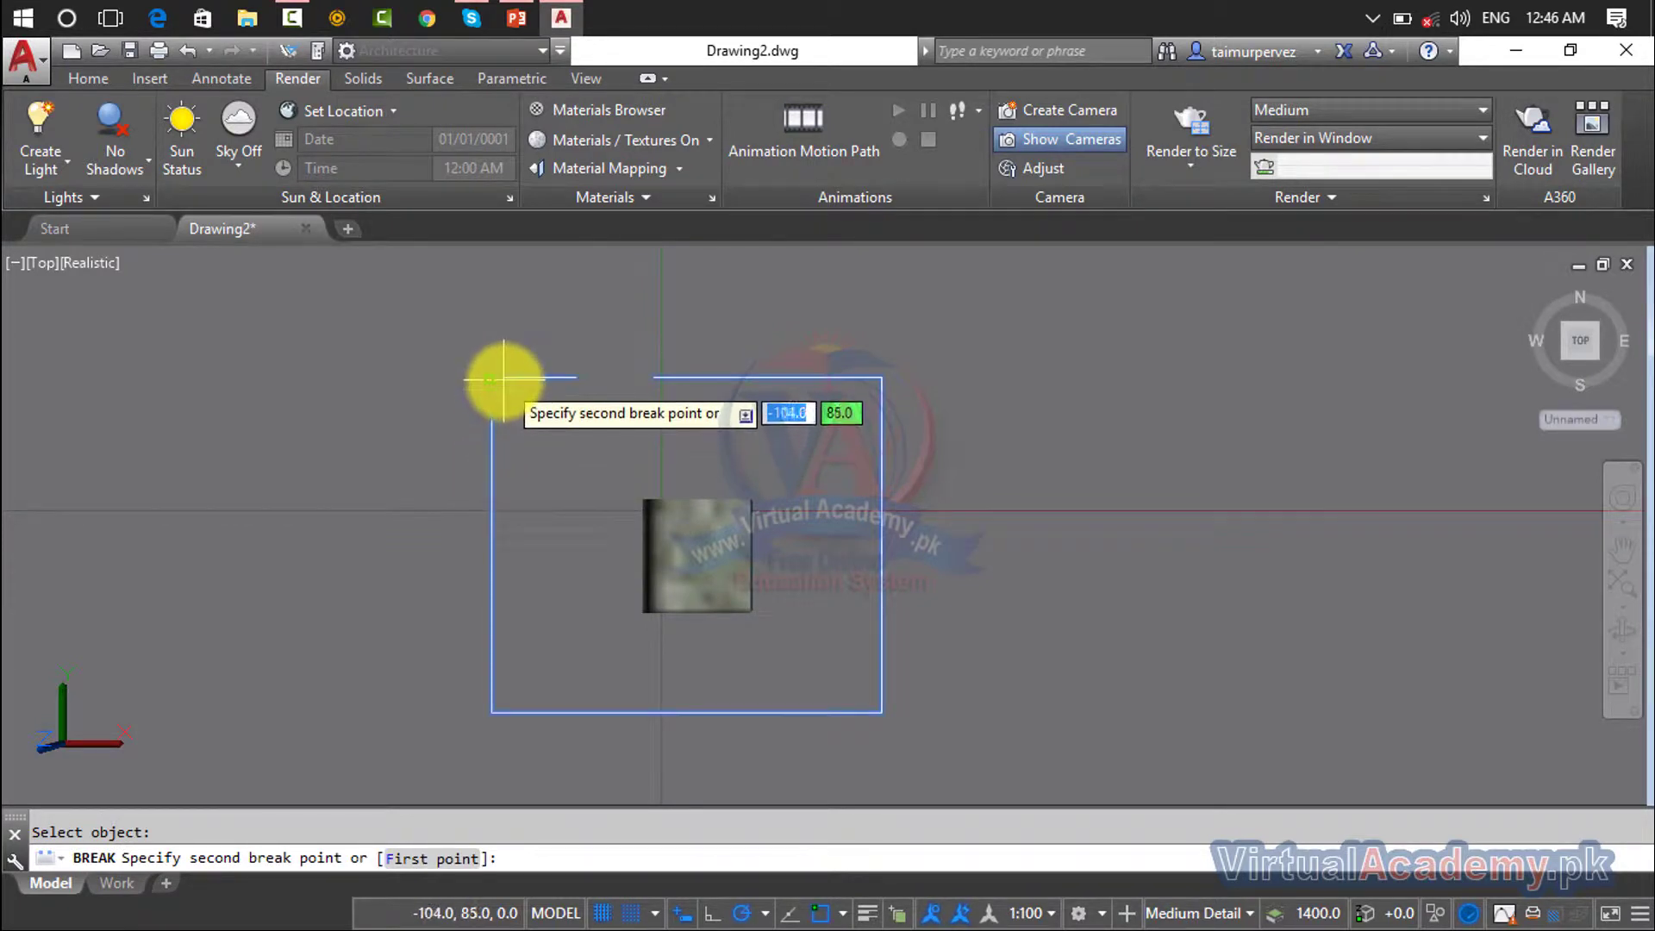
click(505, 381)
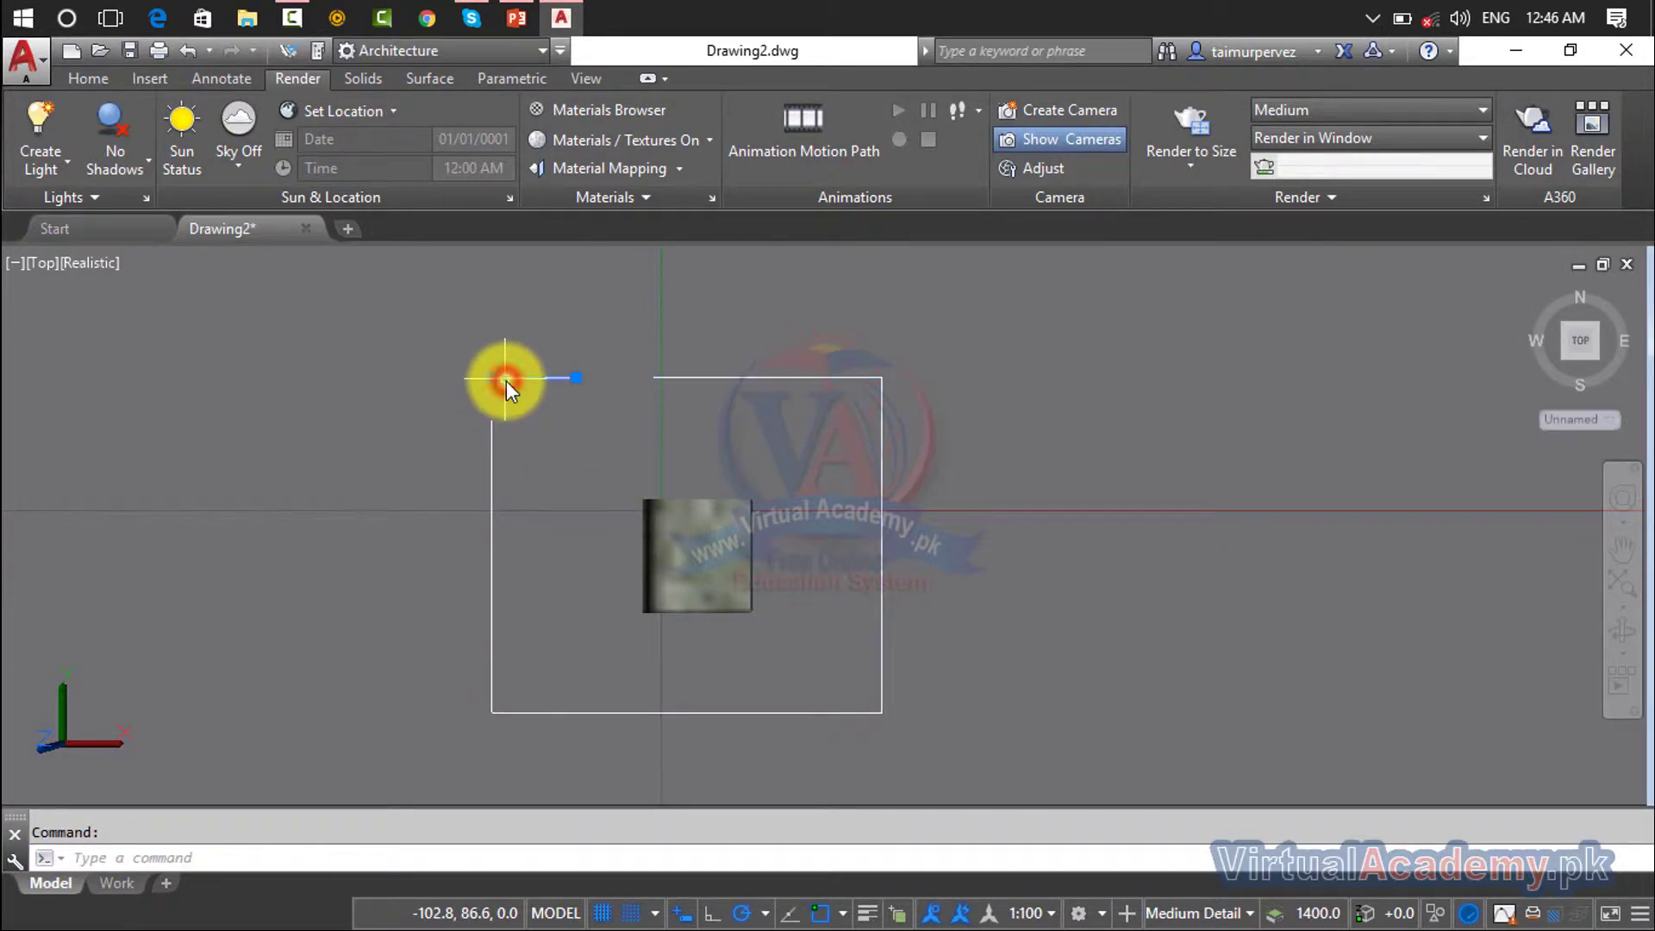
key(Delete)
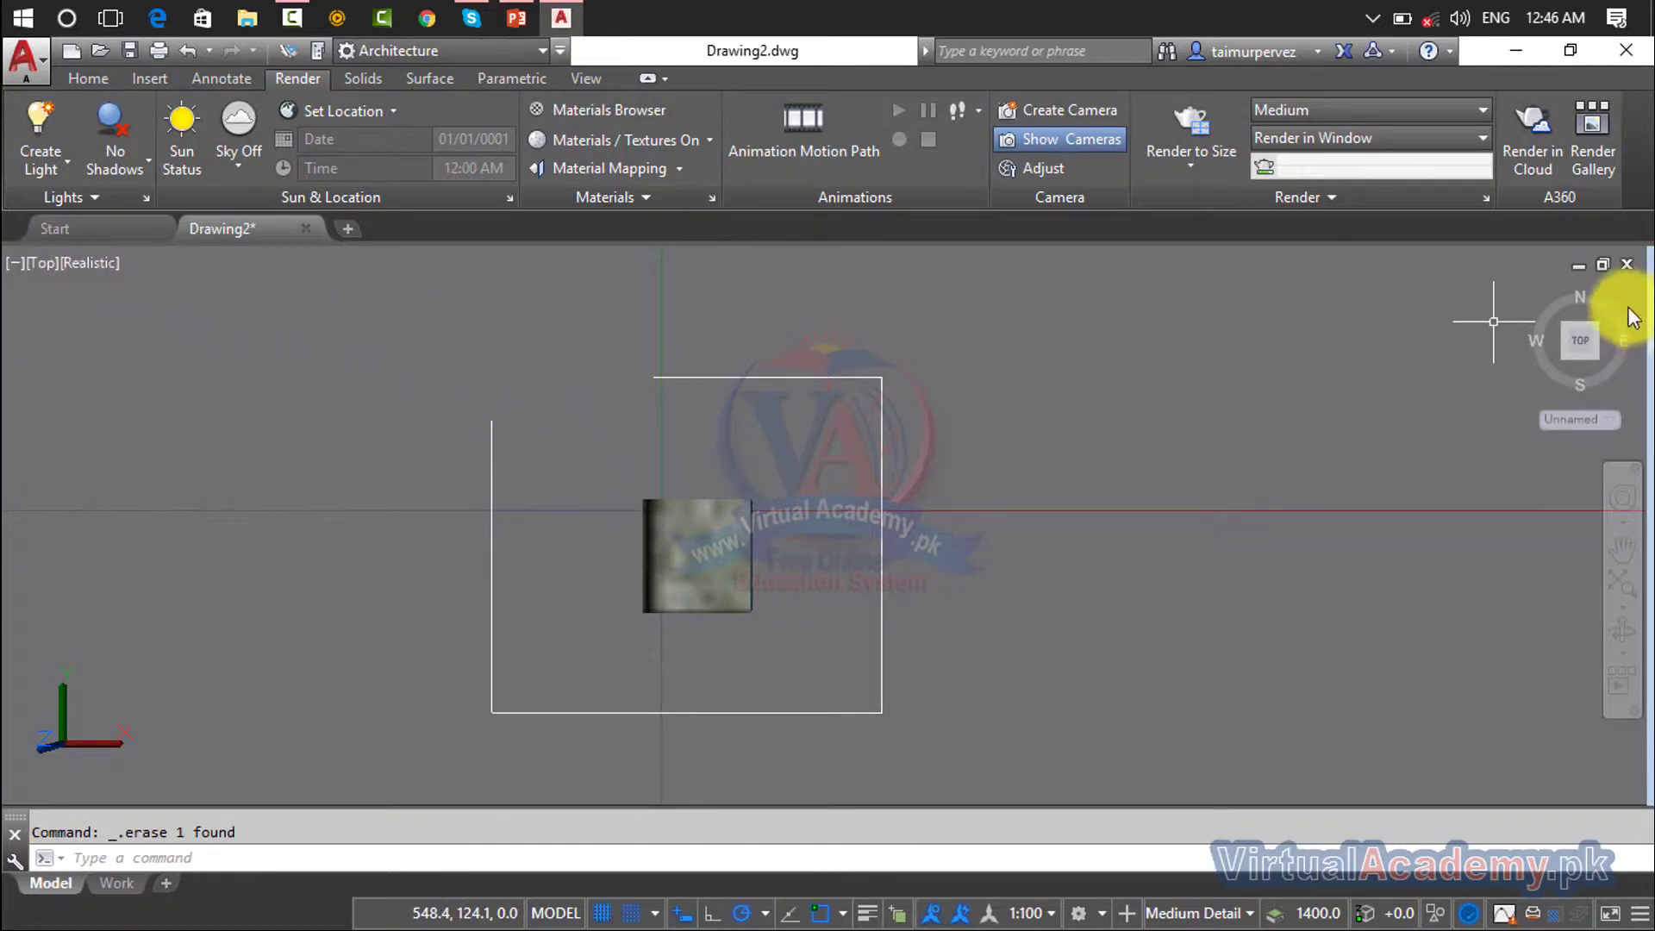
Step: Create a camera at about -5, 88 on the open path's end in the isometric view, aimed at about 28, 31 on the box
click(1533, 286)
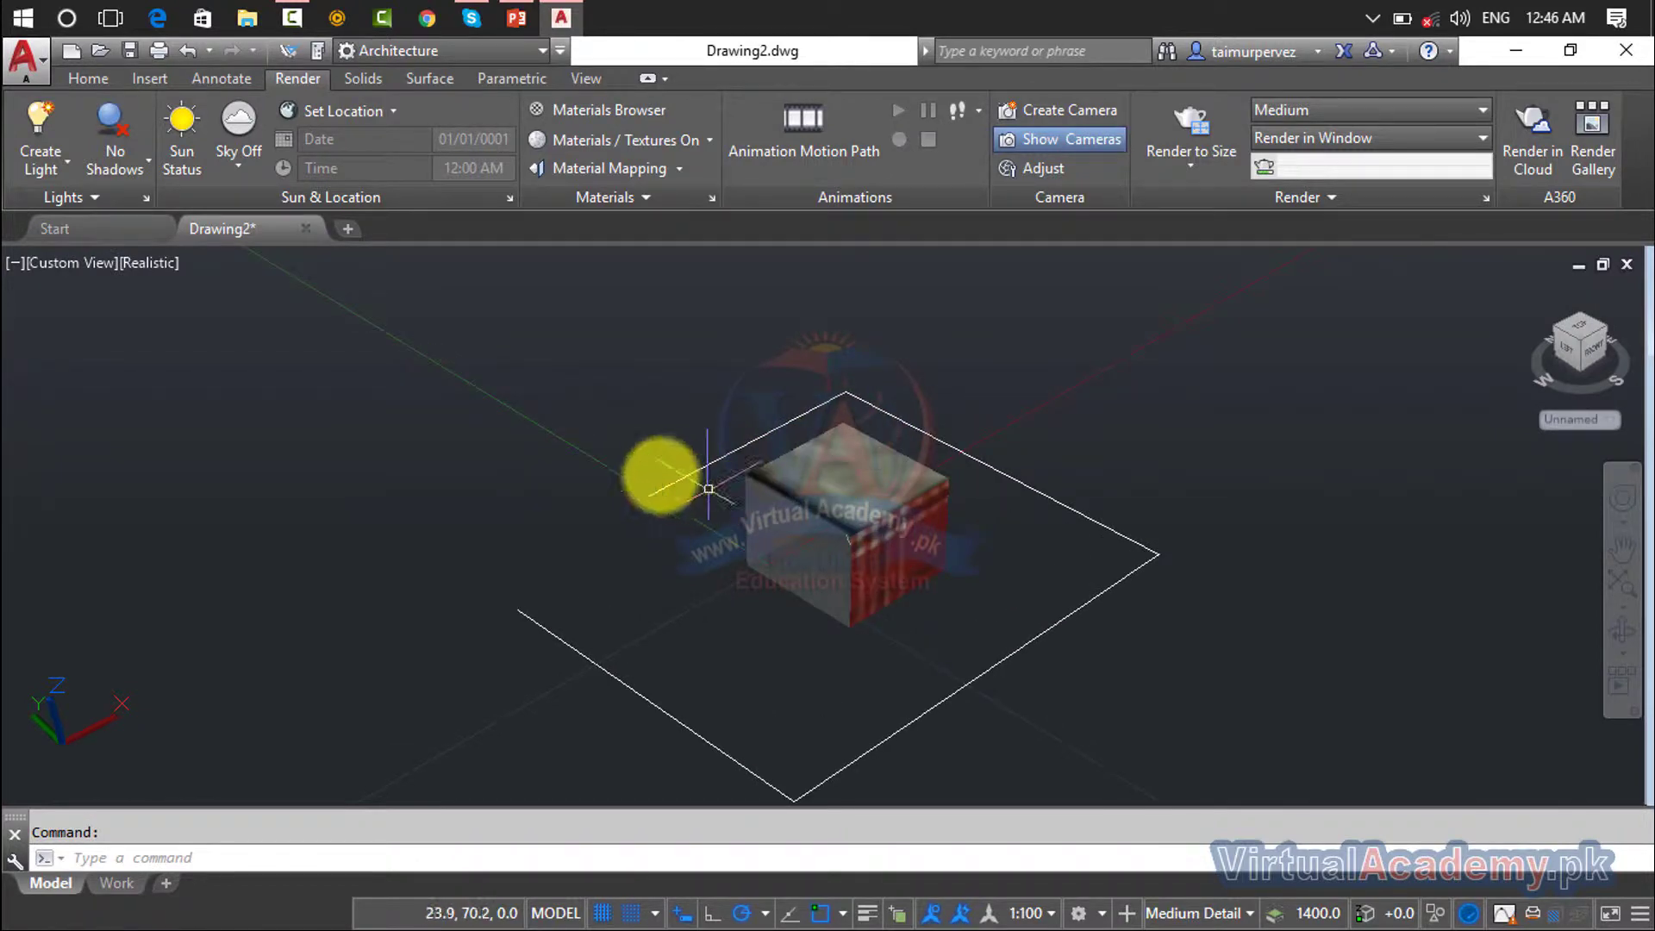
click(1045, 111)
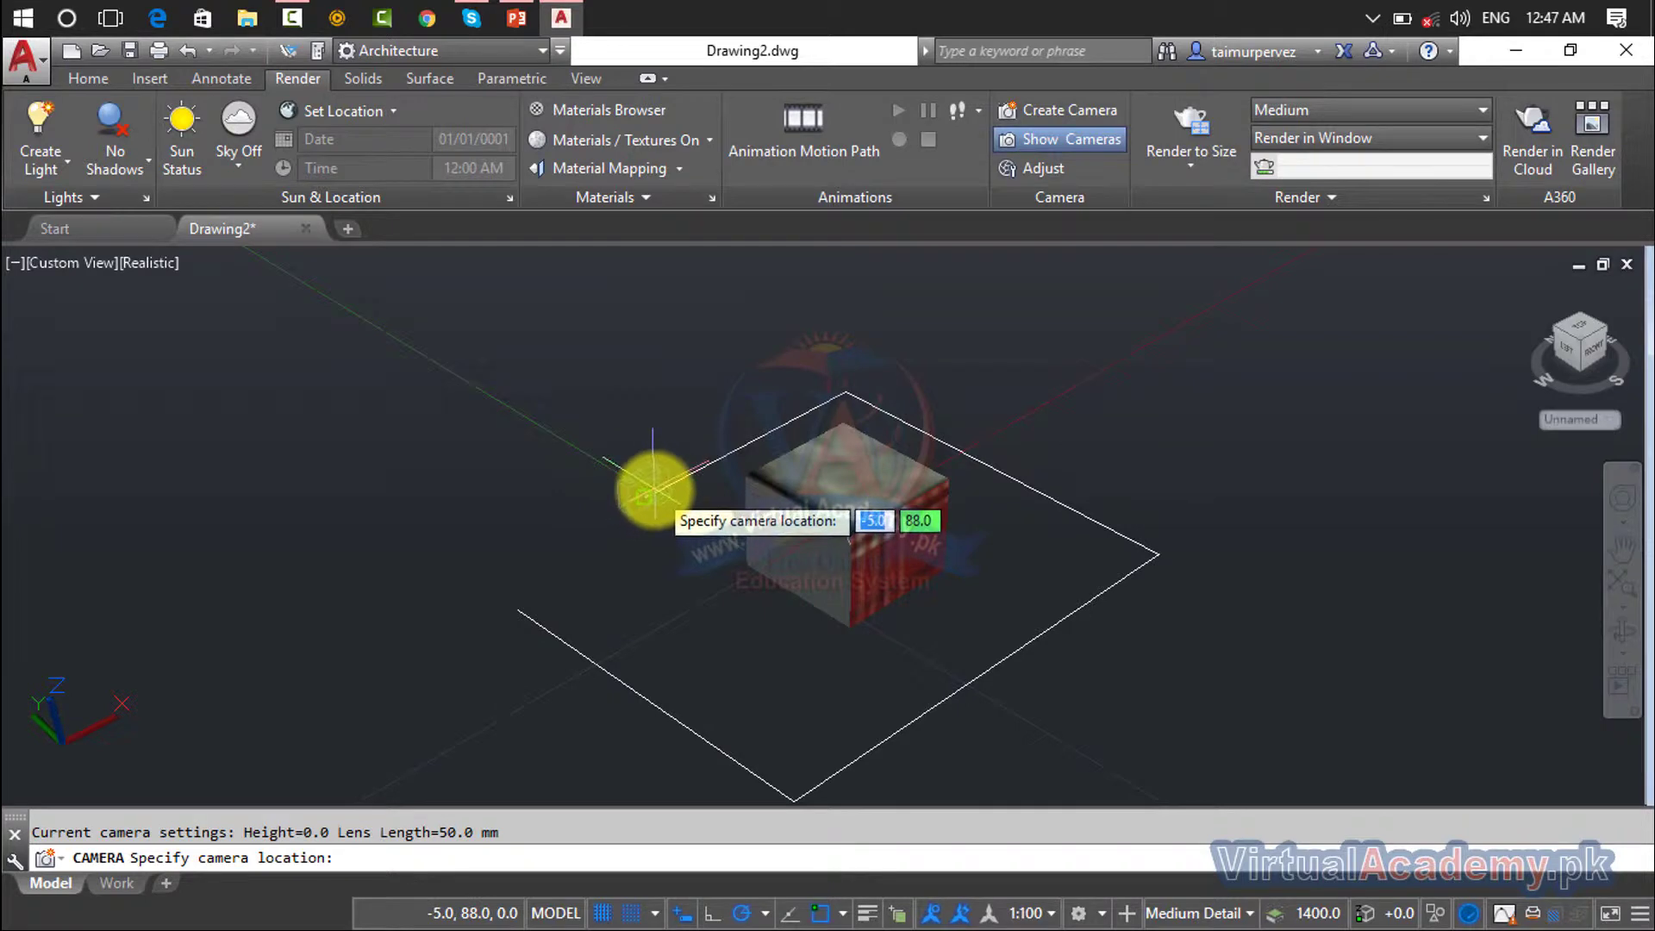
scroll(569, 470, up, 3)
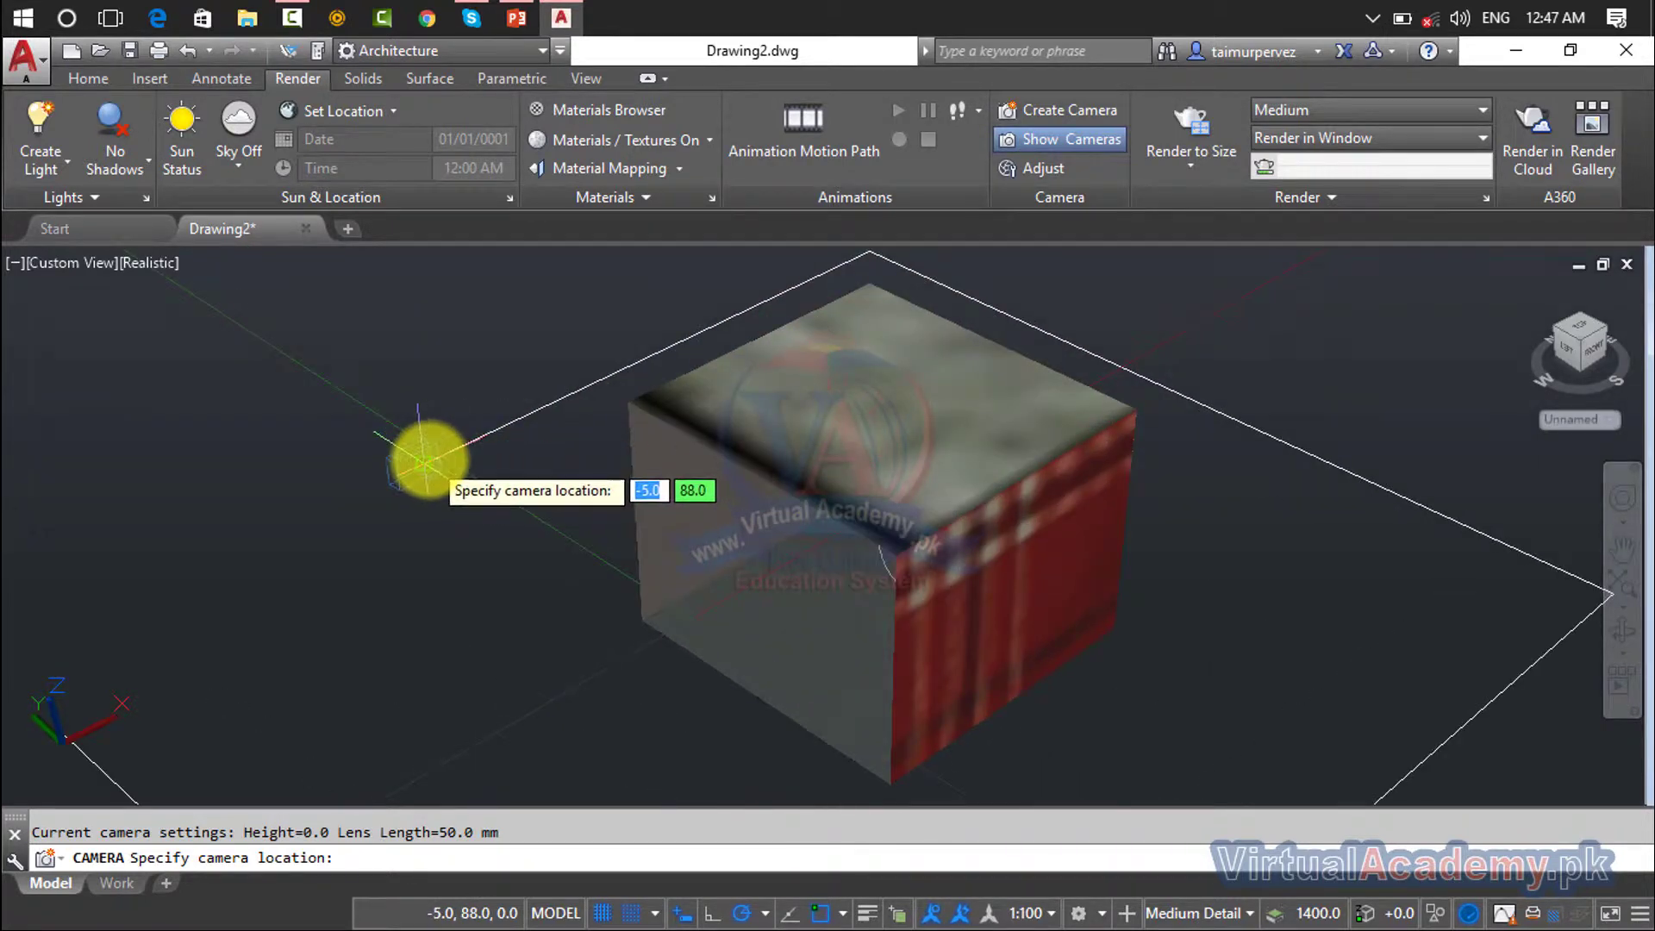
click(429, 458)
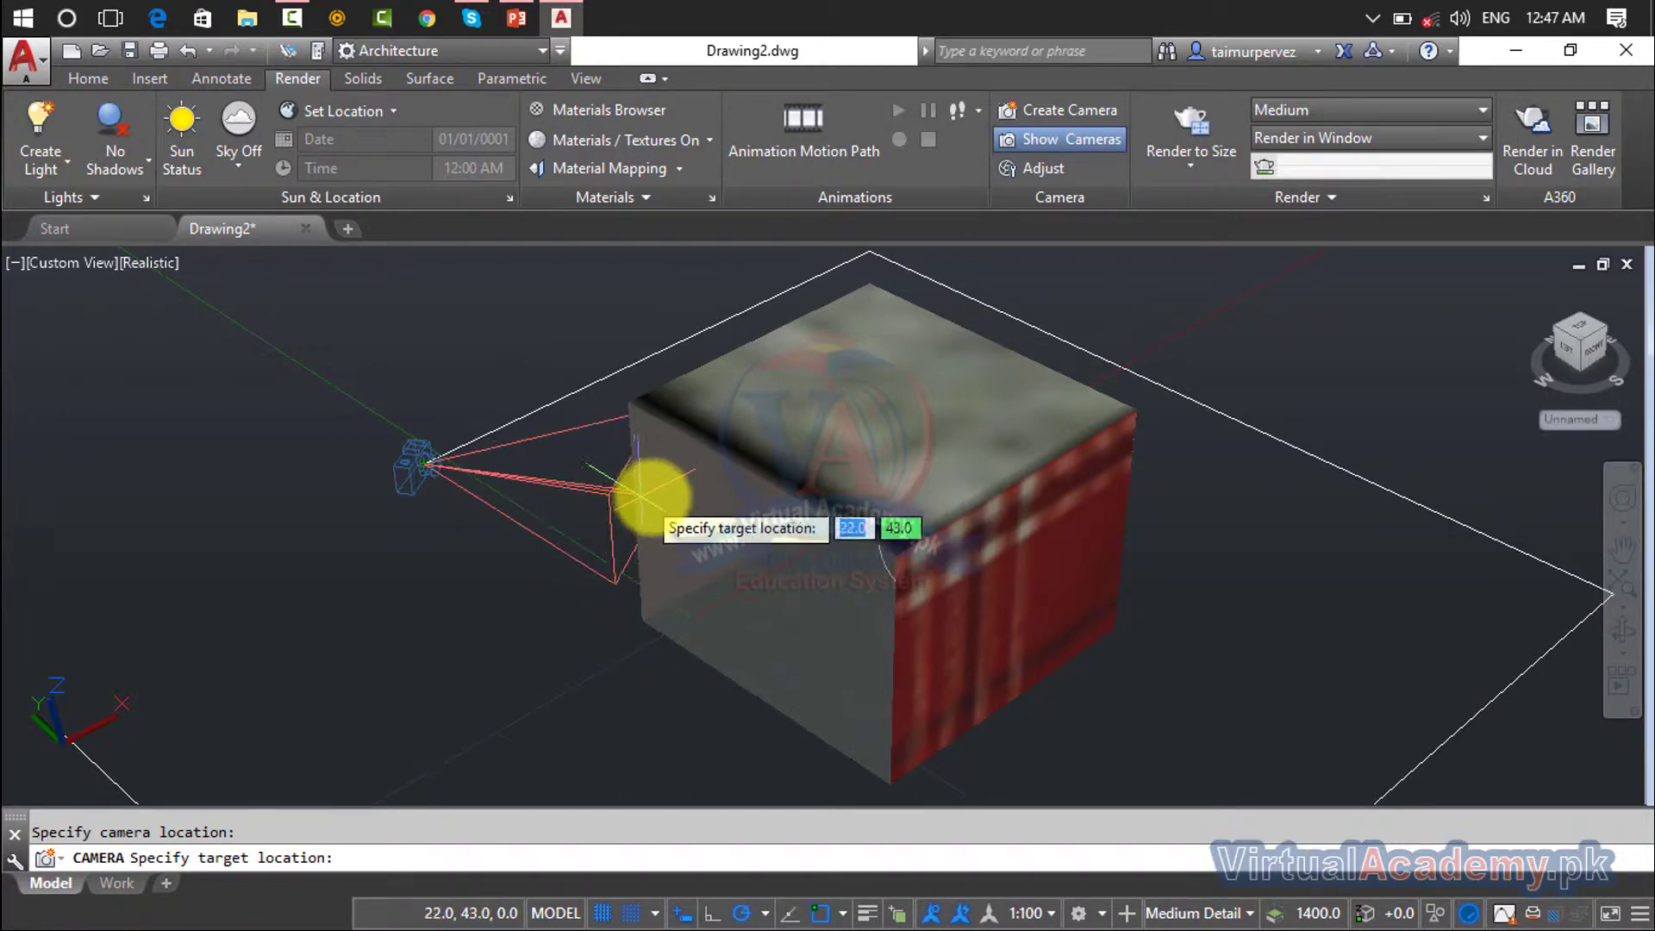
click(691, 505)
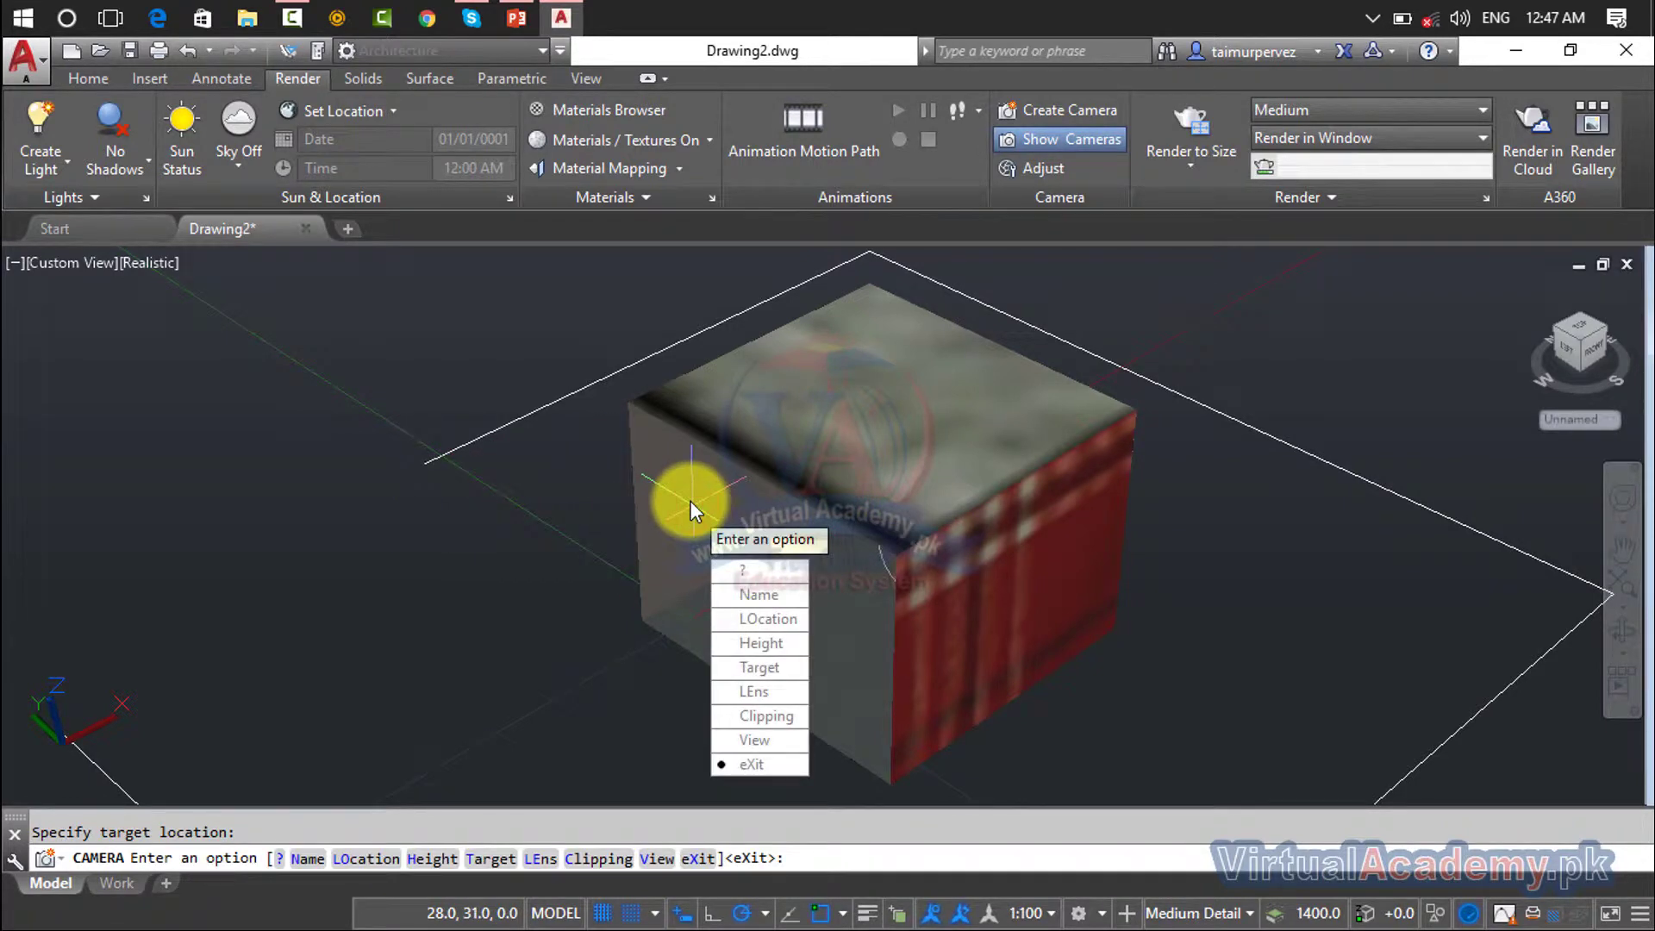
key(Return)
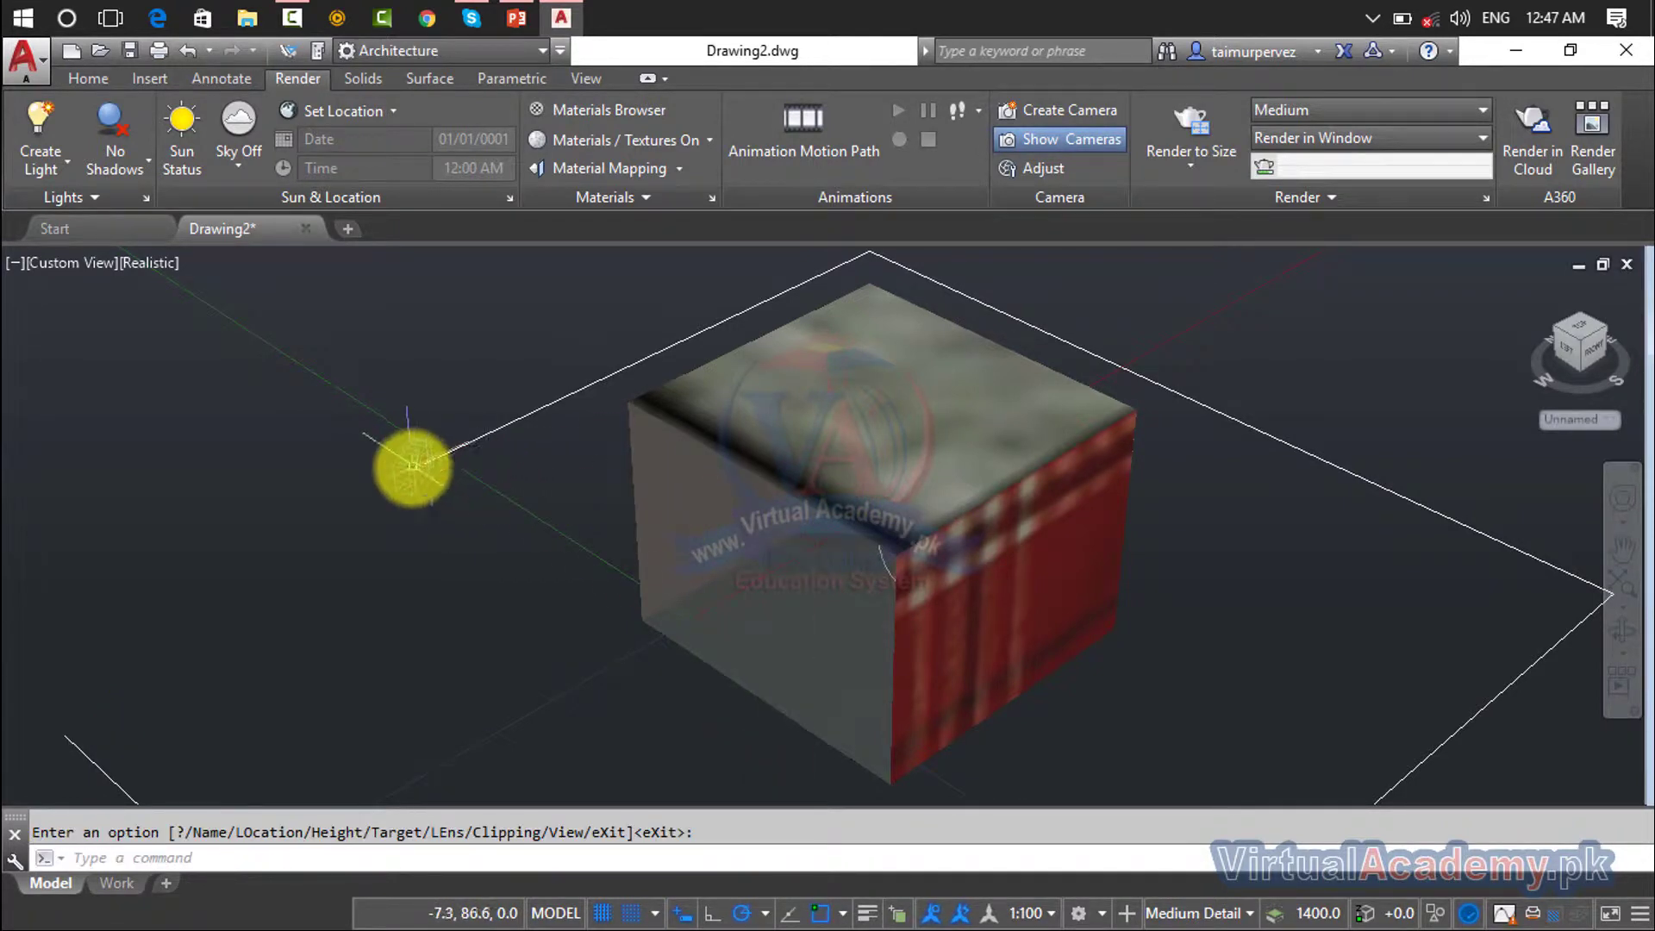
Step: Widen the new camera's field of view by stretching its upper boundary grip about 36.7 in +Z, and check its Camera Preview
click(413, 465)
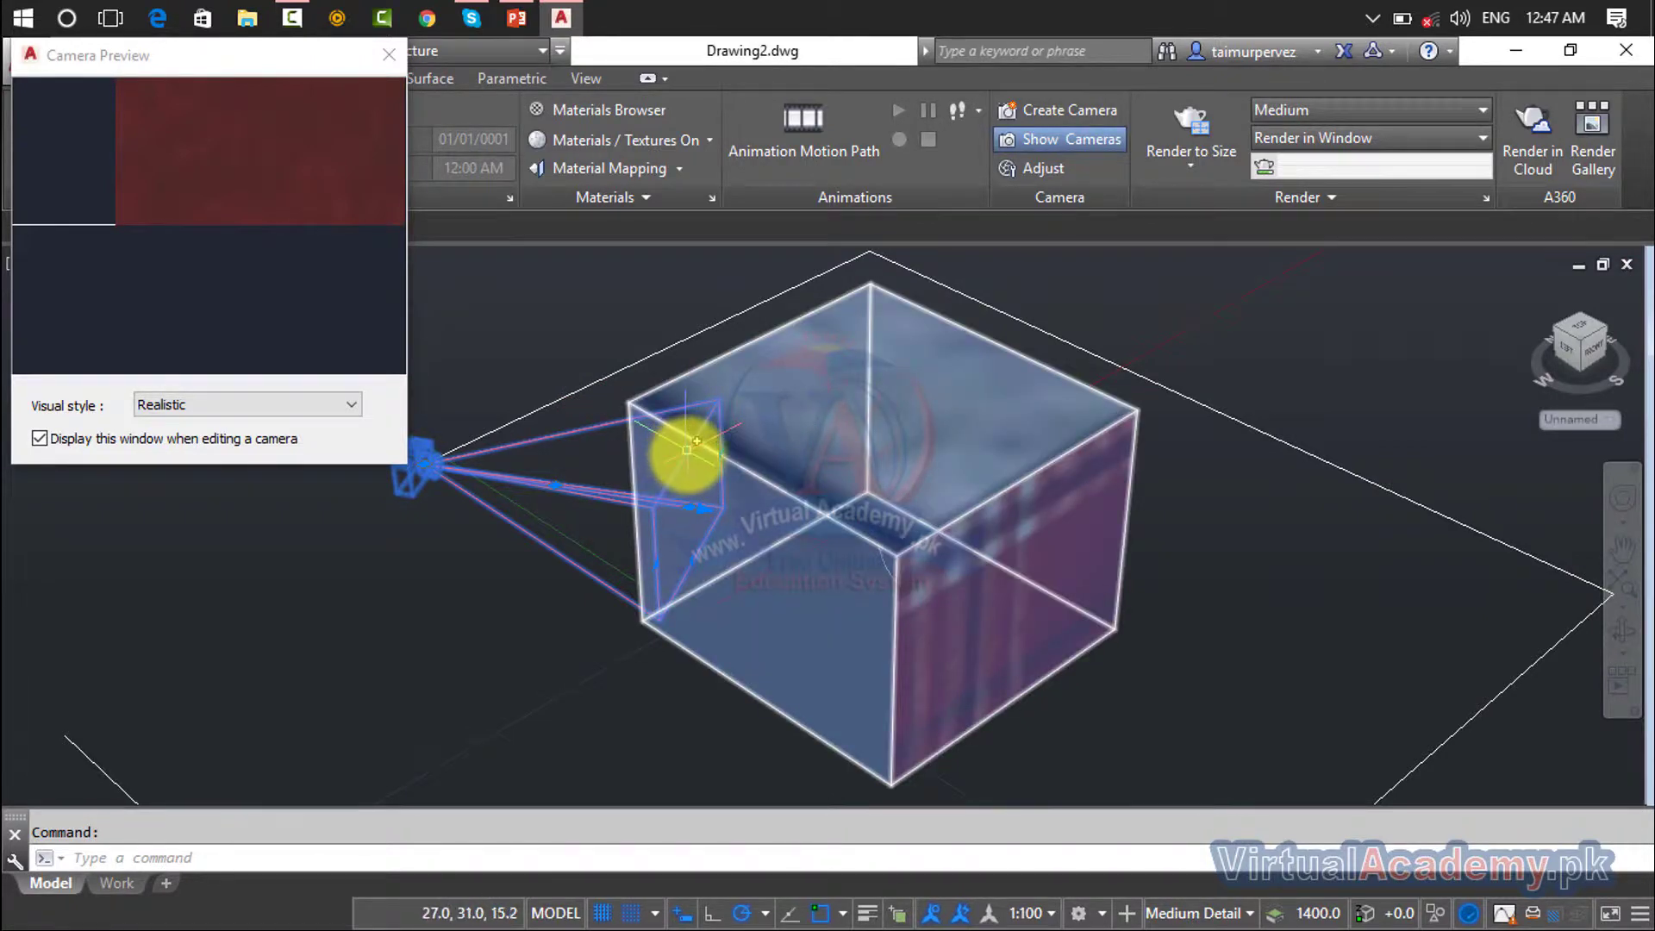
click(681, 448)
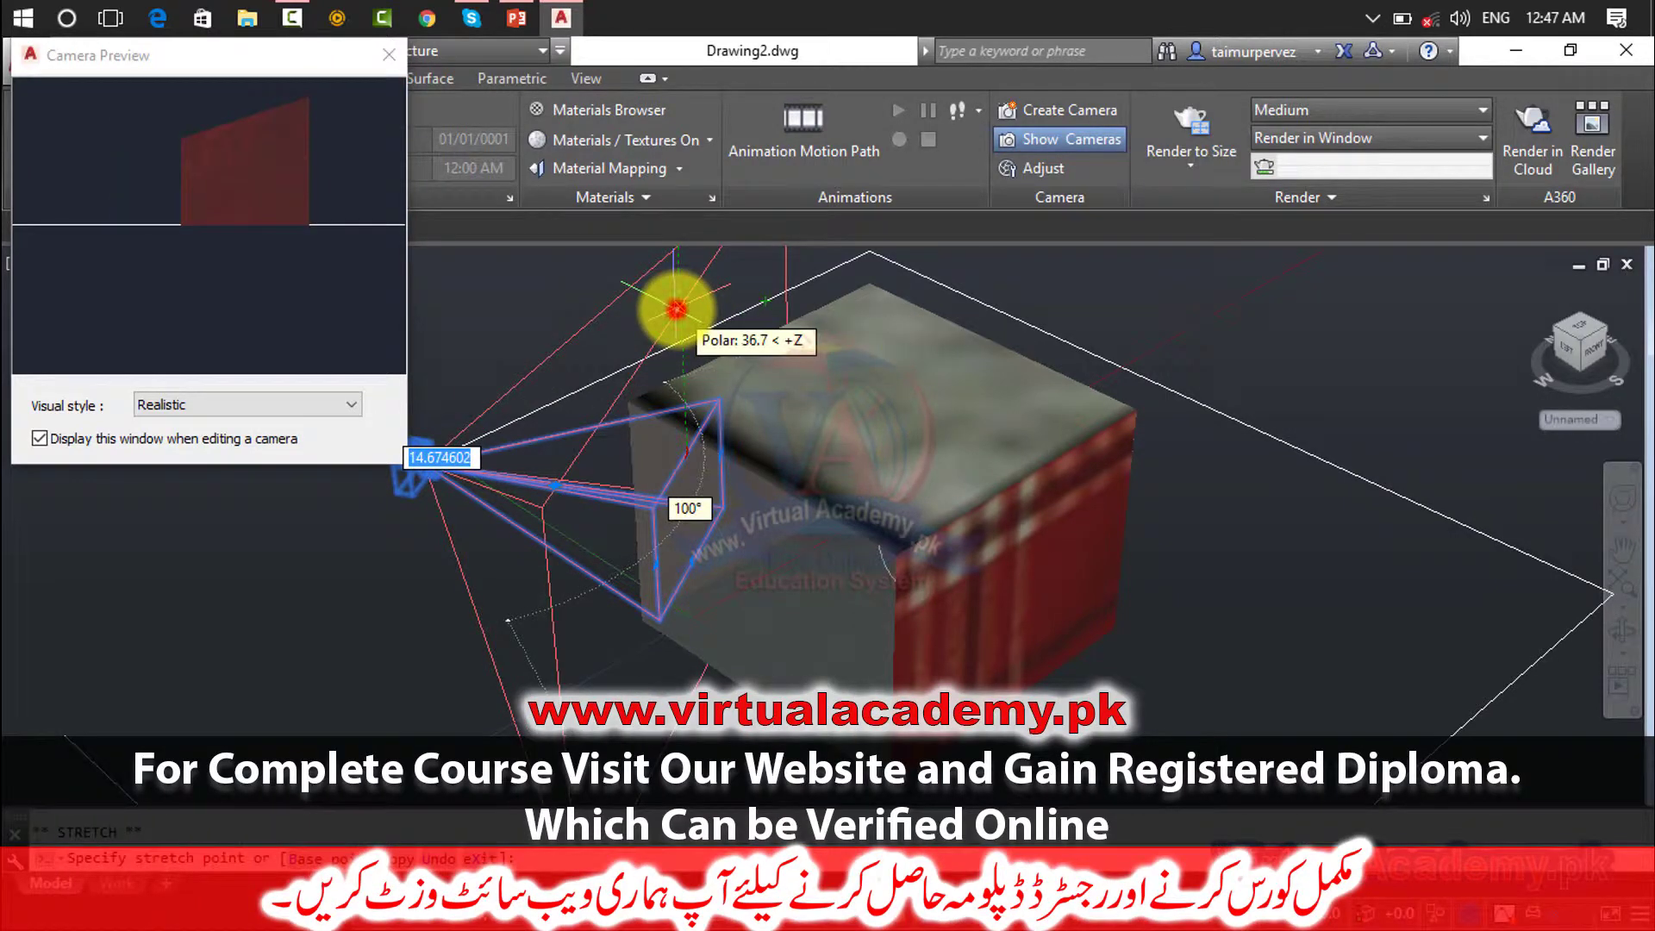
click(677, 309)
key(Escape)
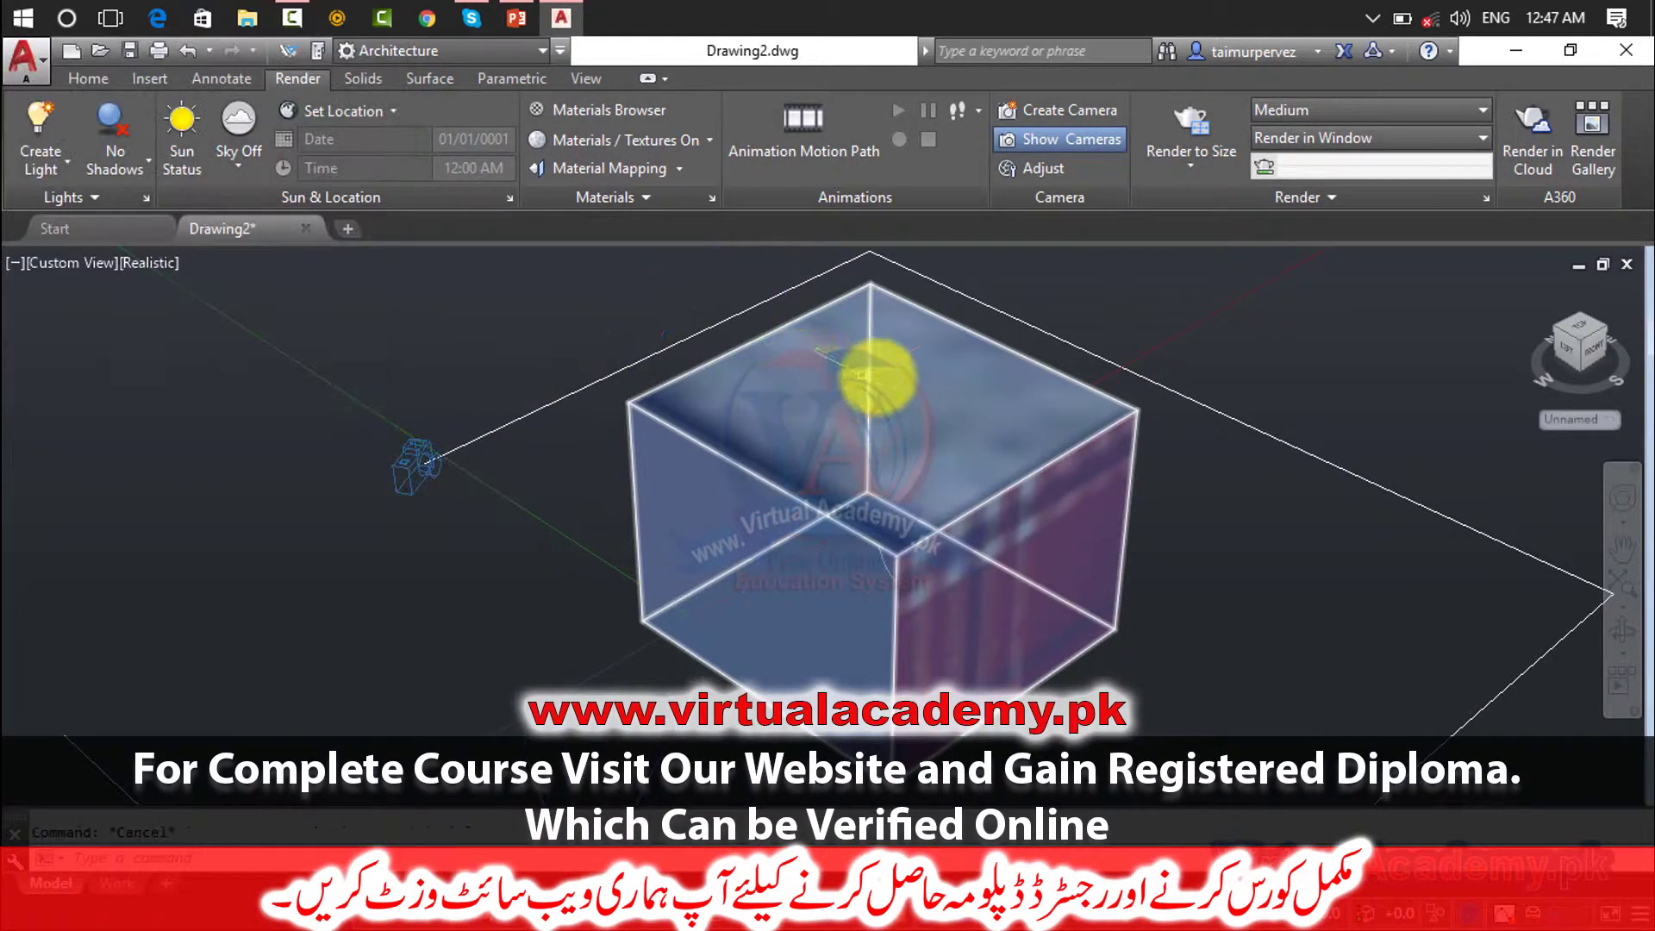
click(420, 474)
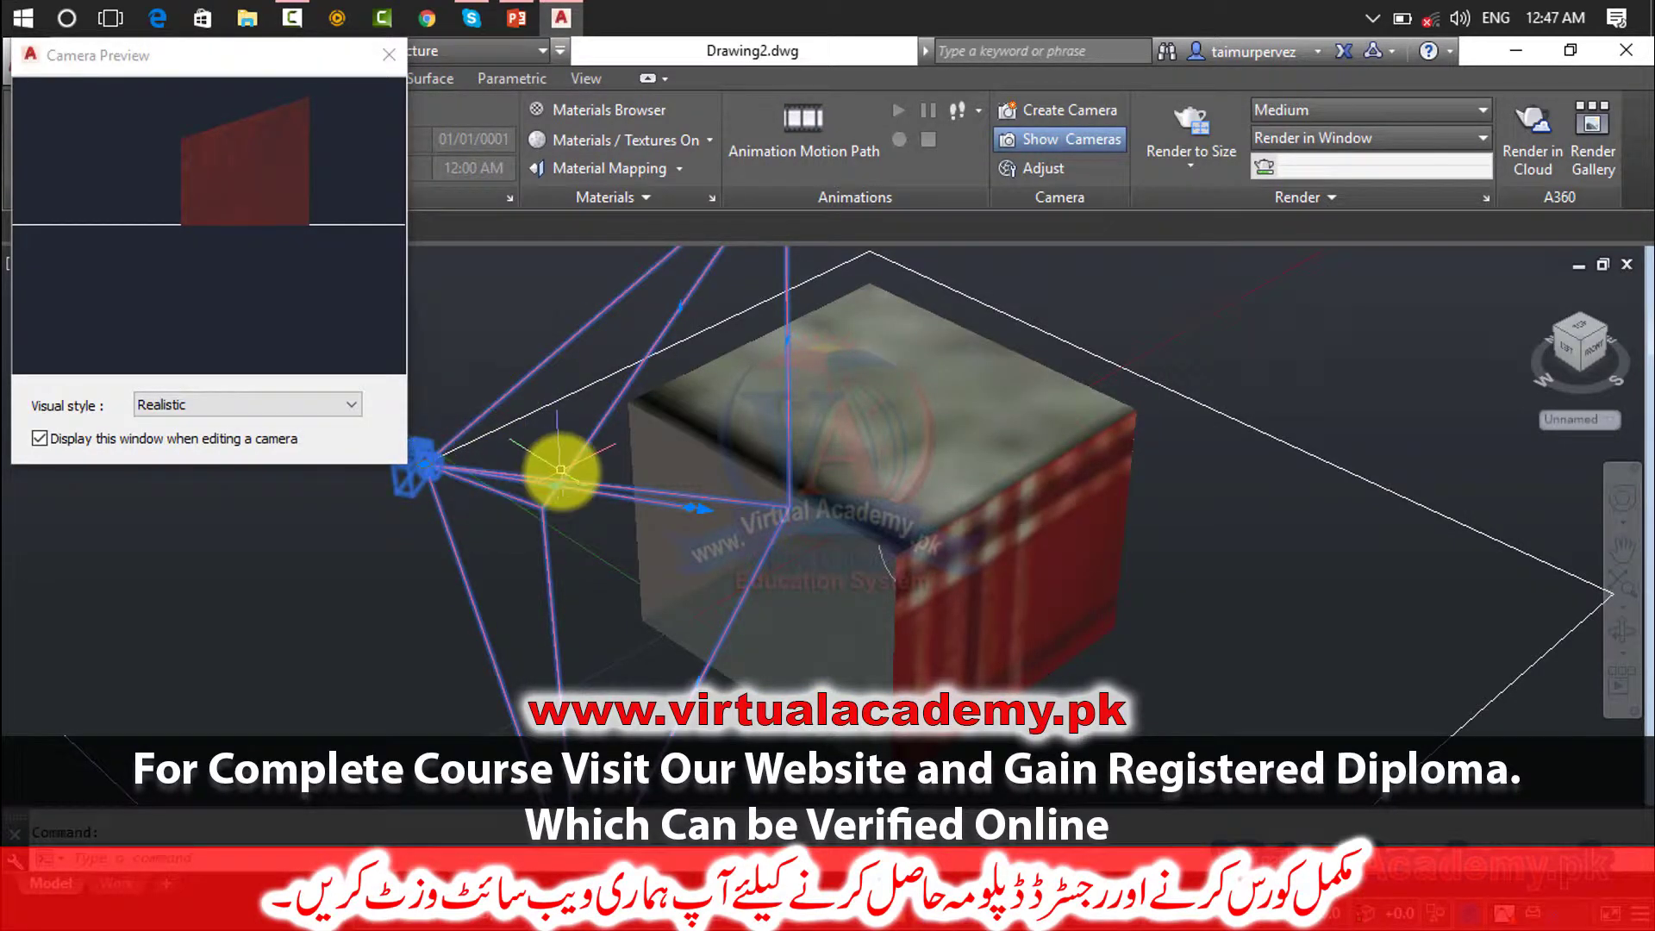
key(Escape)
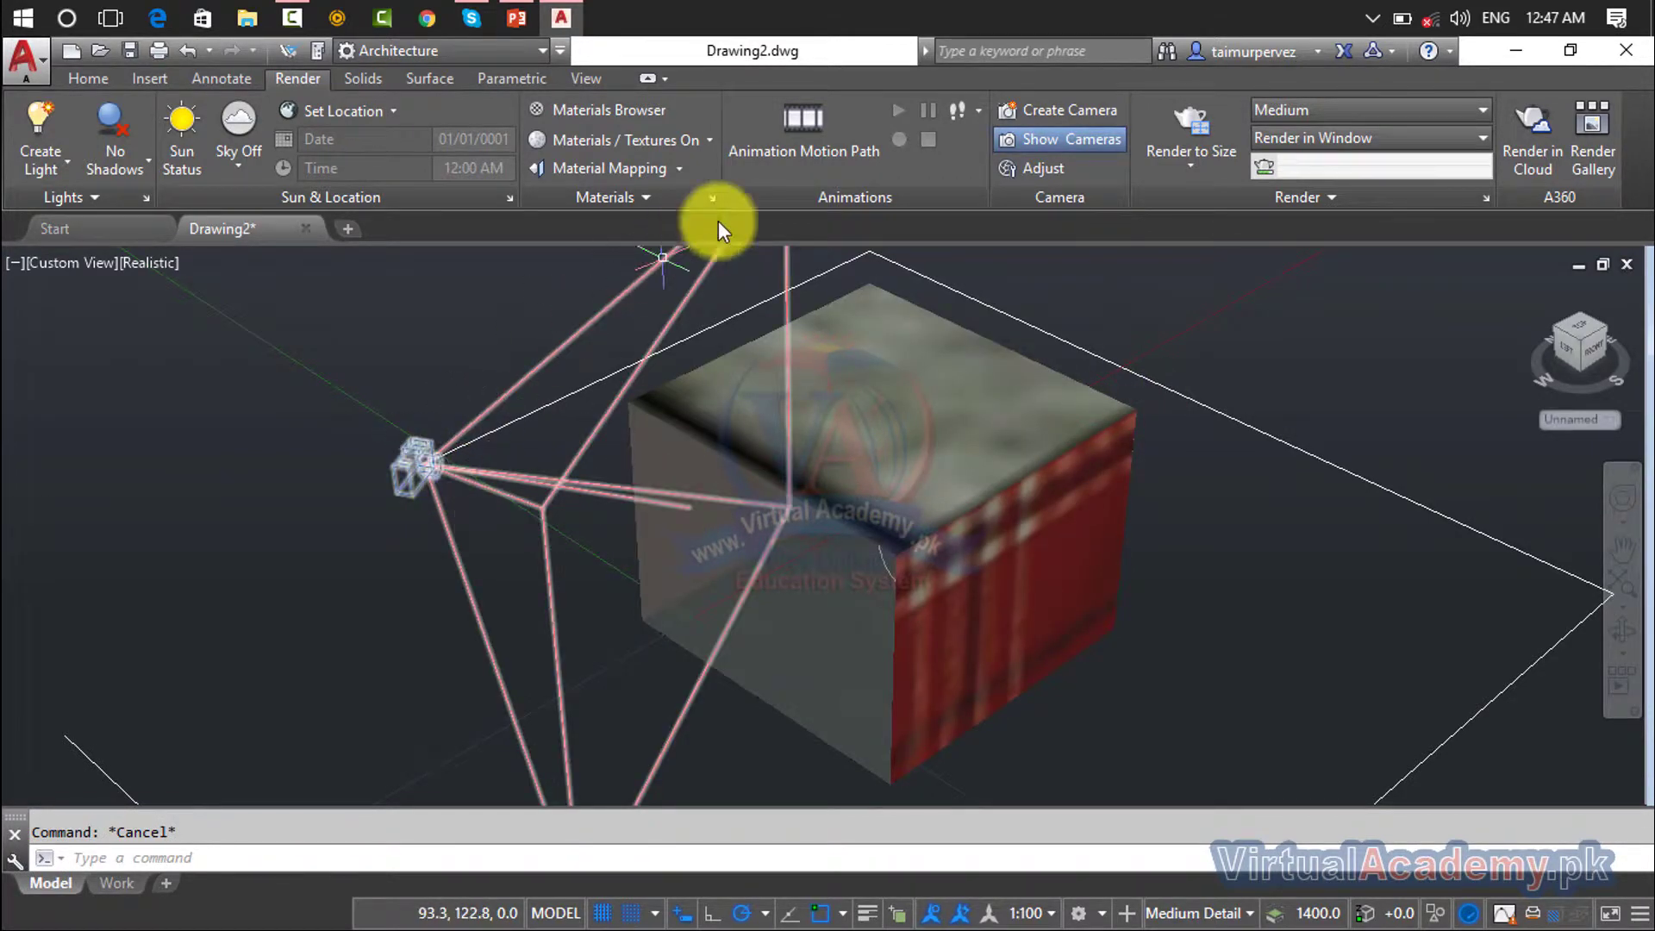
Step: Set up a motion path animation with both the camera and the target linked to the open rectangular path around the box
click(799, 153)
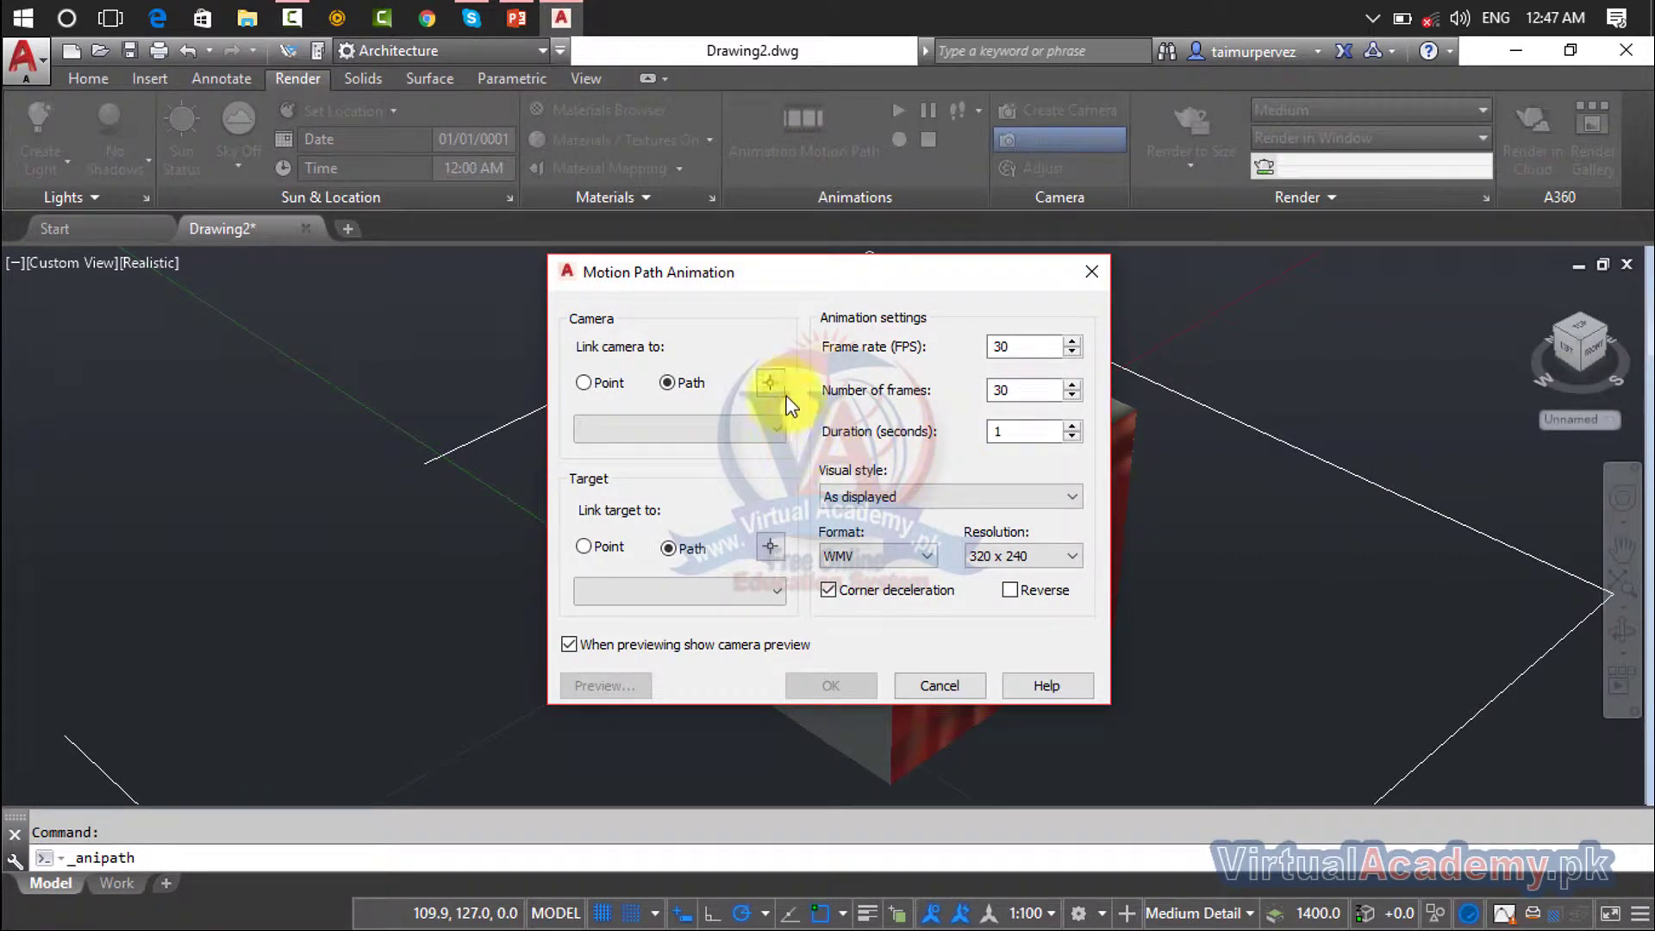
drag(773, 274, 1170, 328)
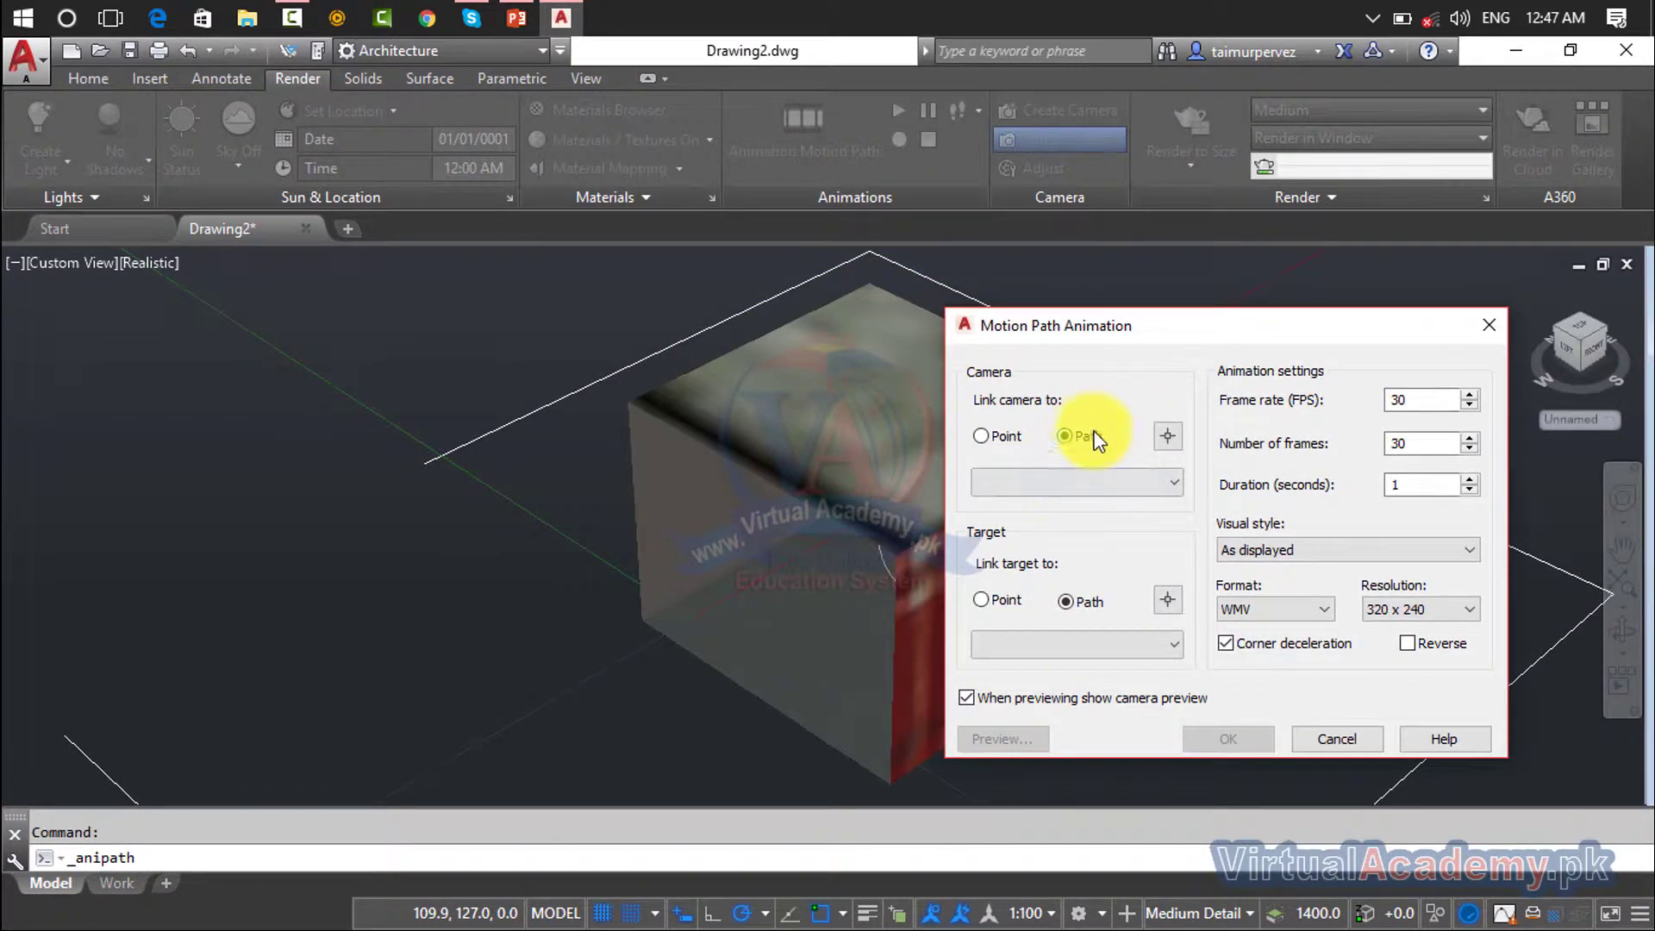
click(1166, 438)
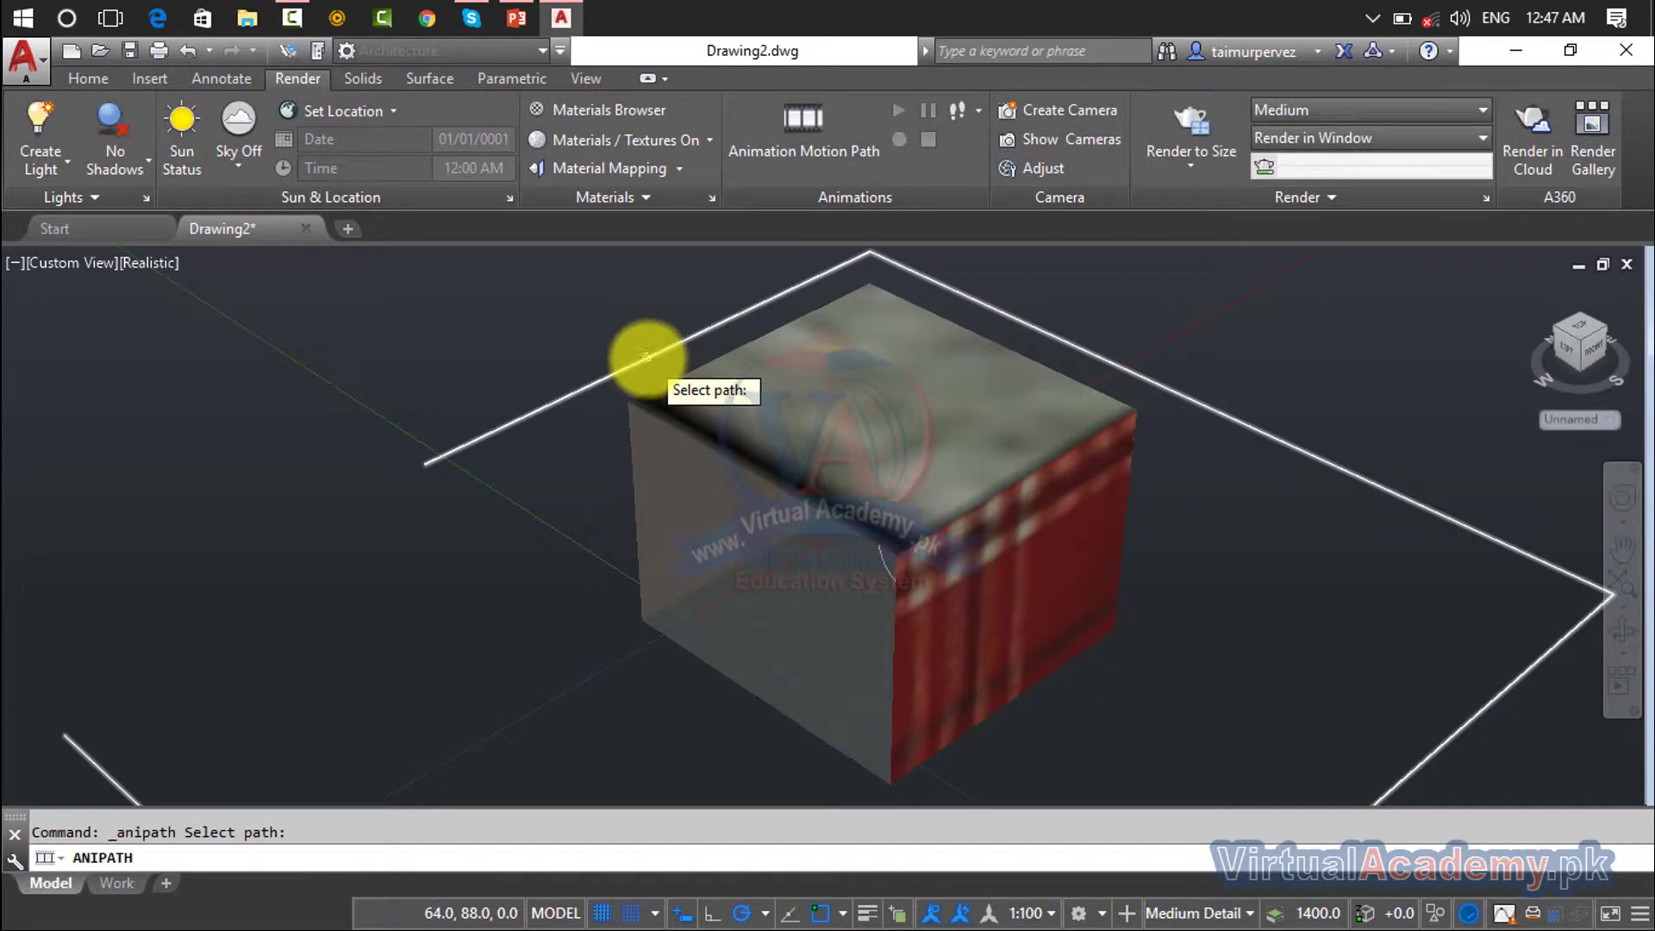
click(647, 356)
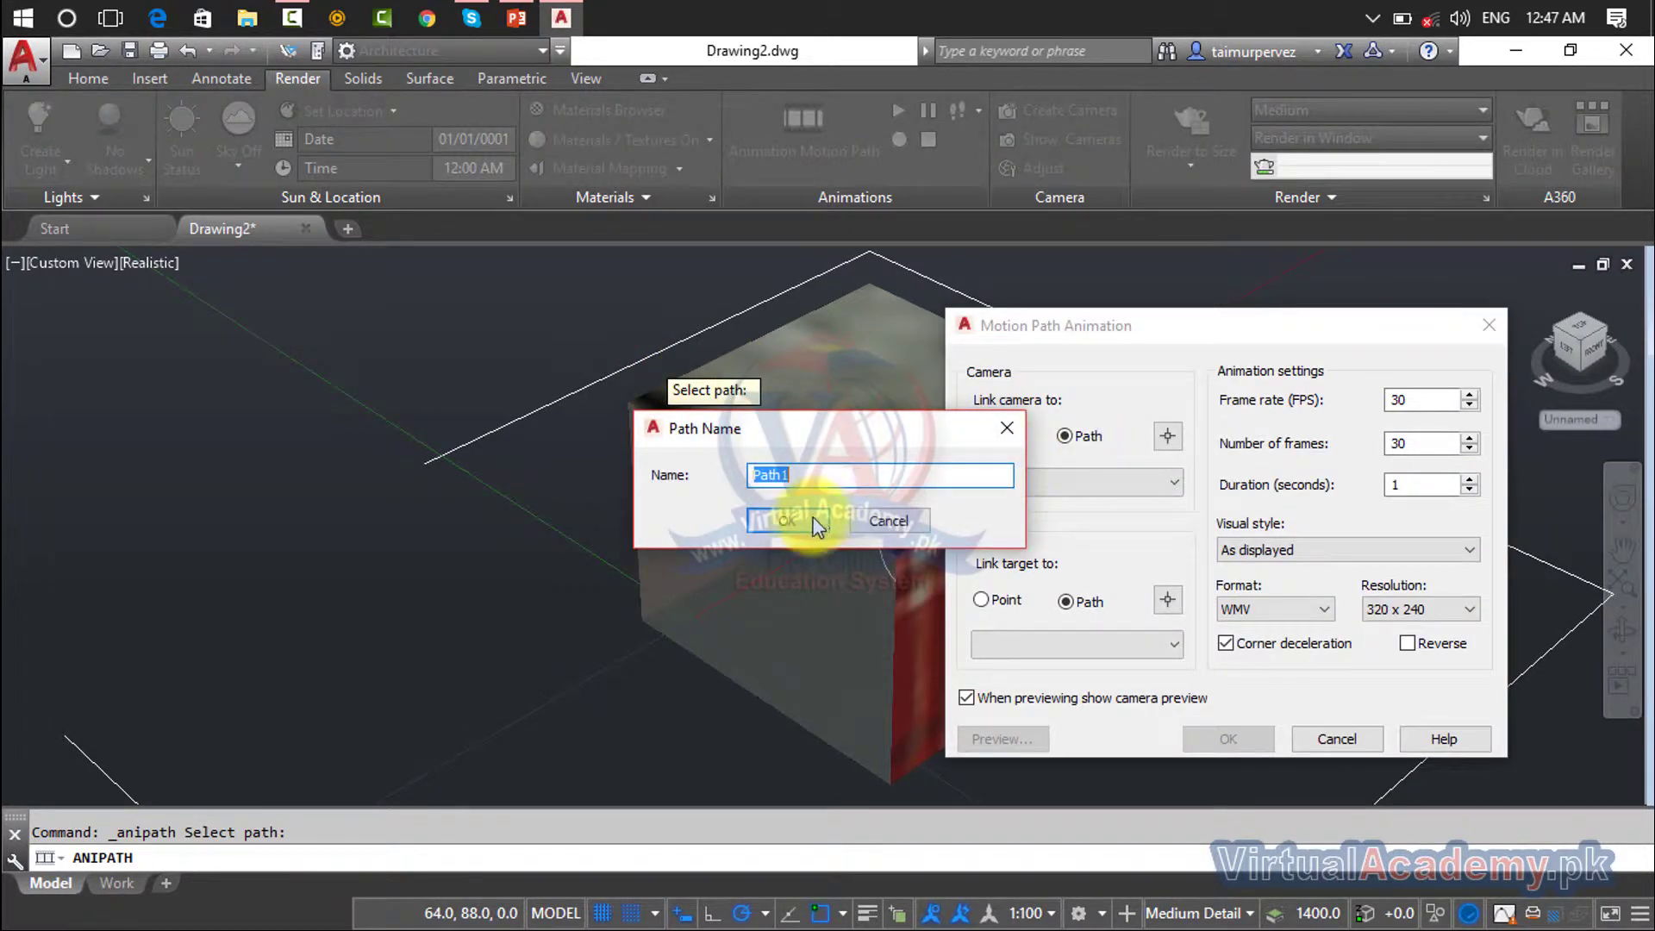
click(817, 522)
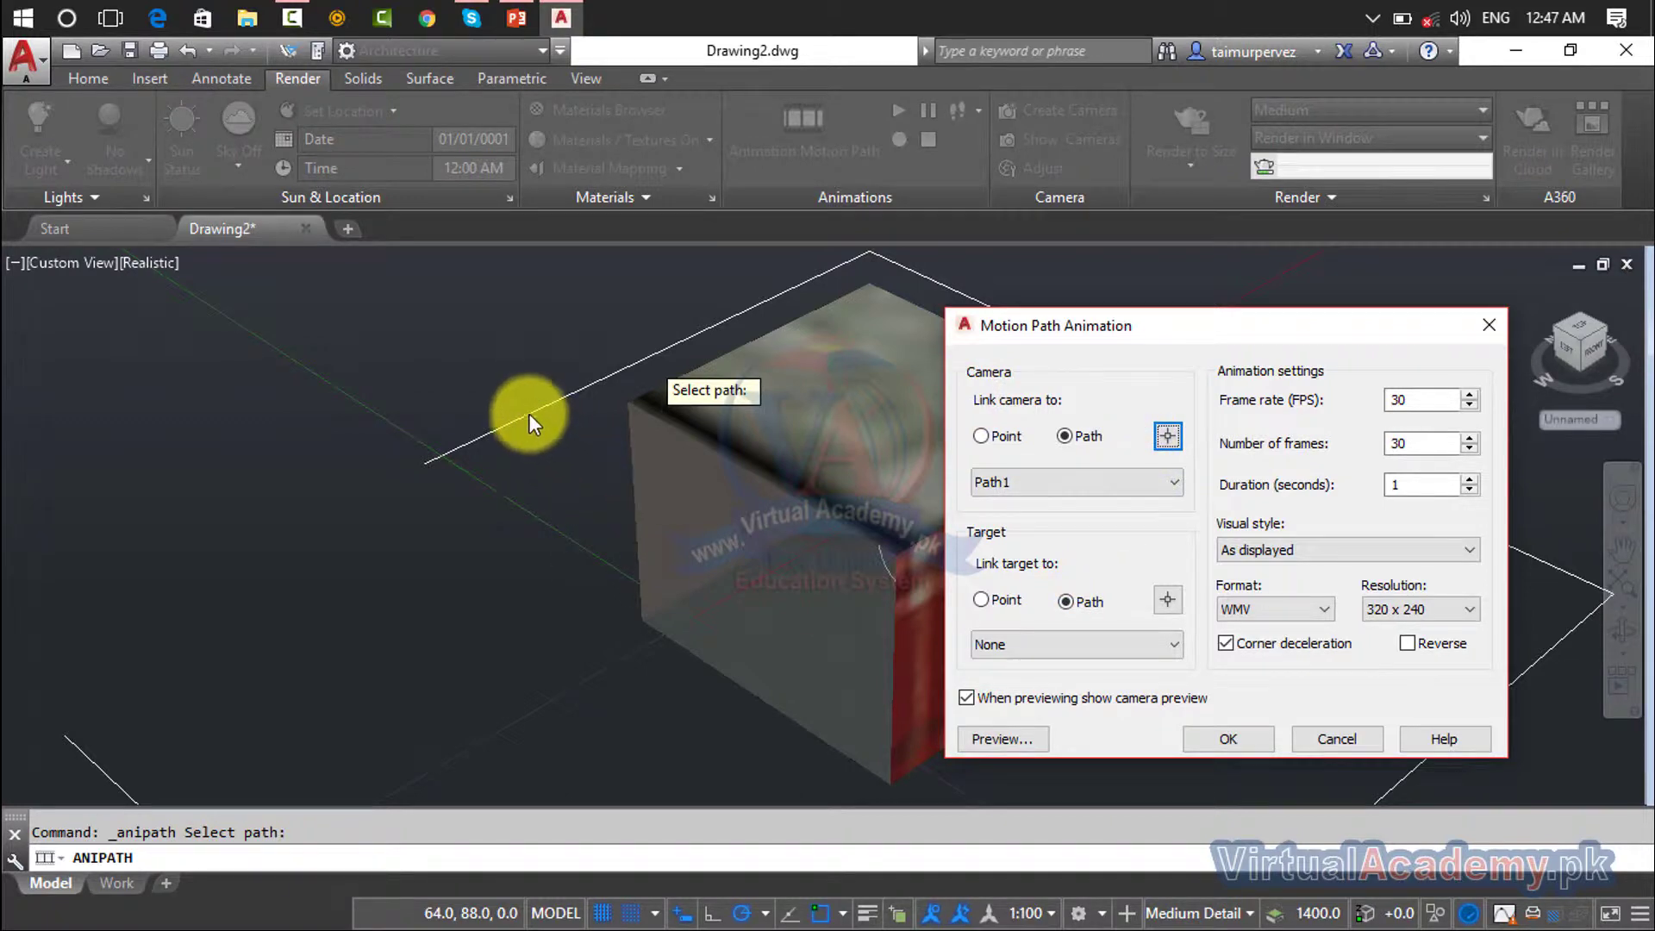
click(1170, 608)
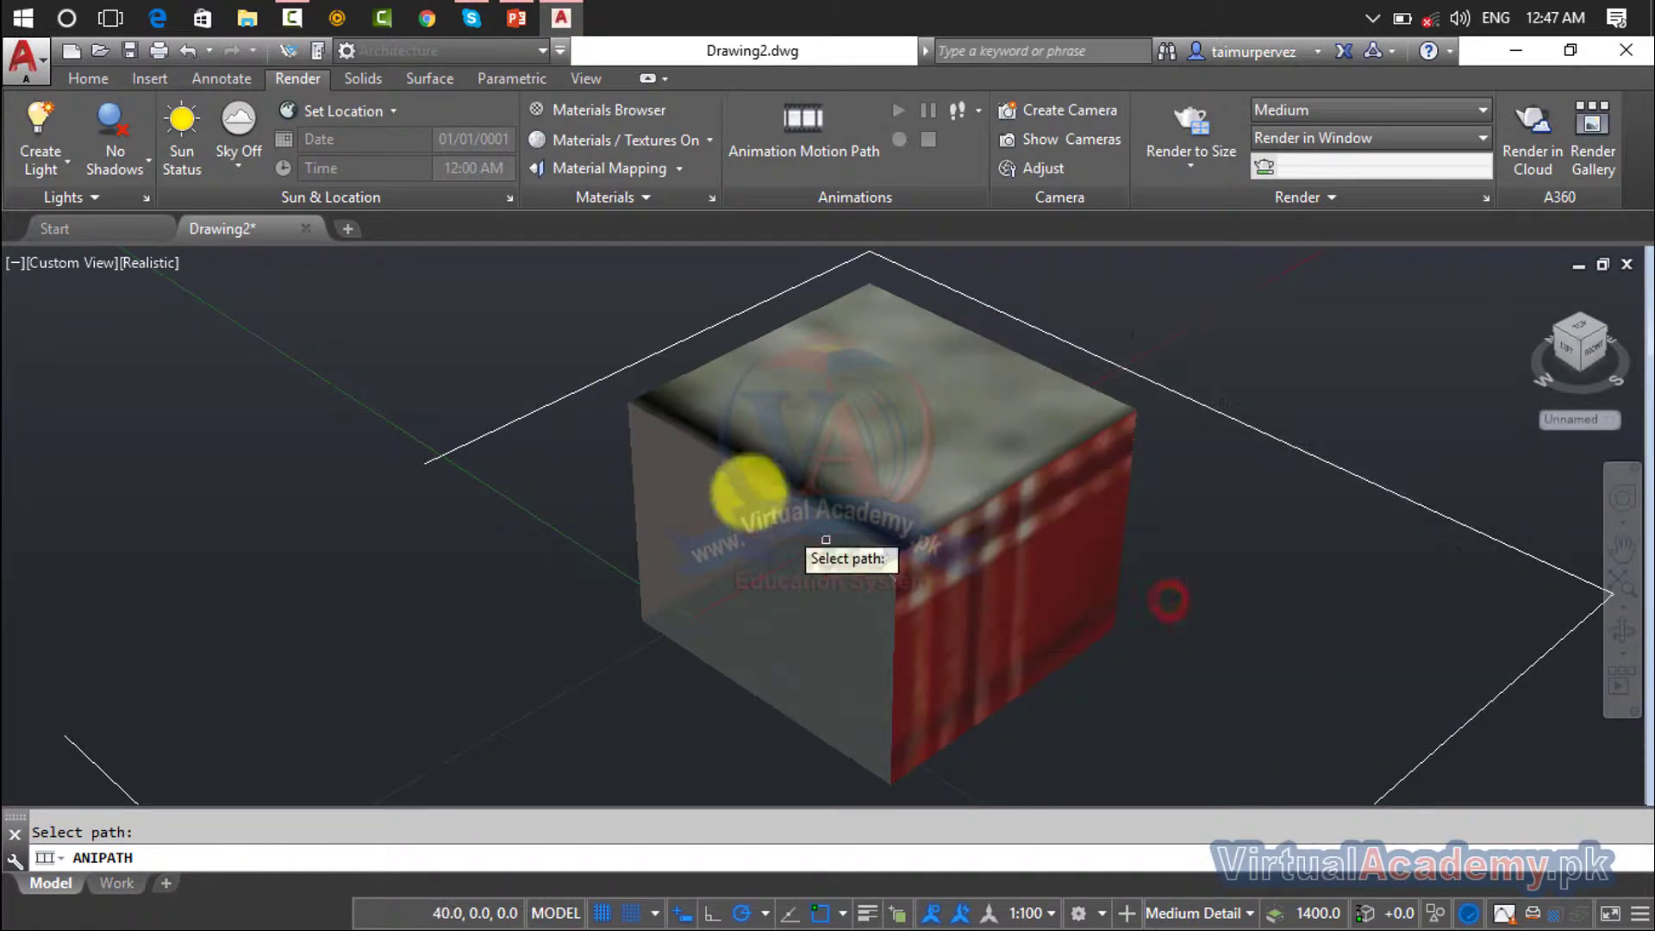
click(1019, 322)
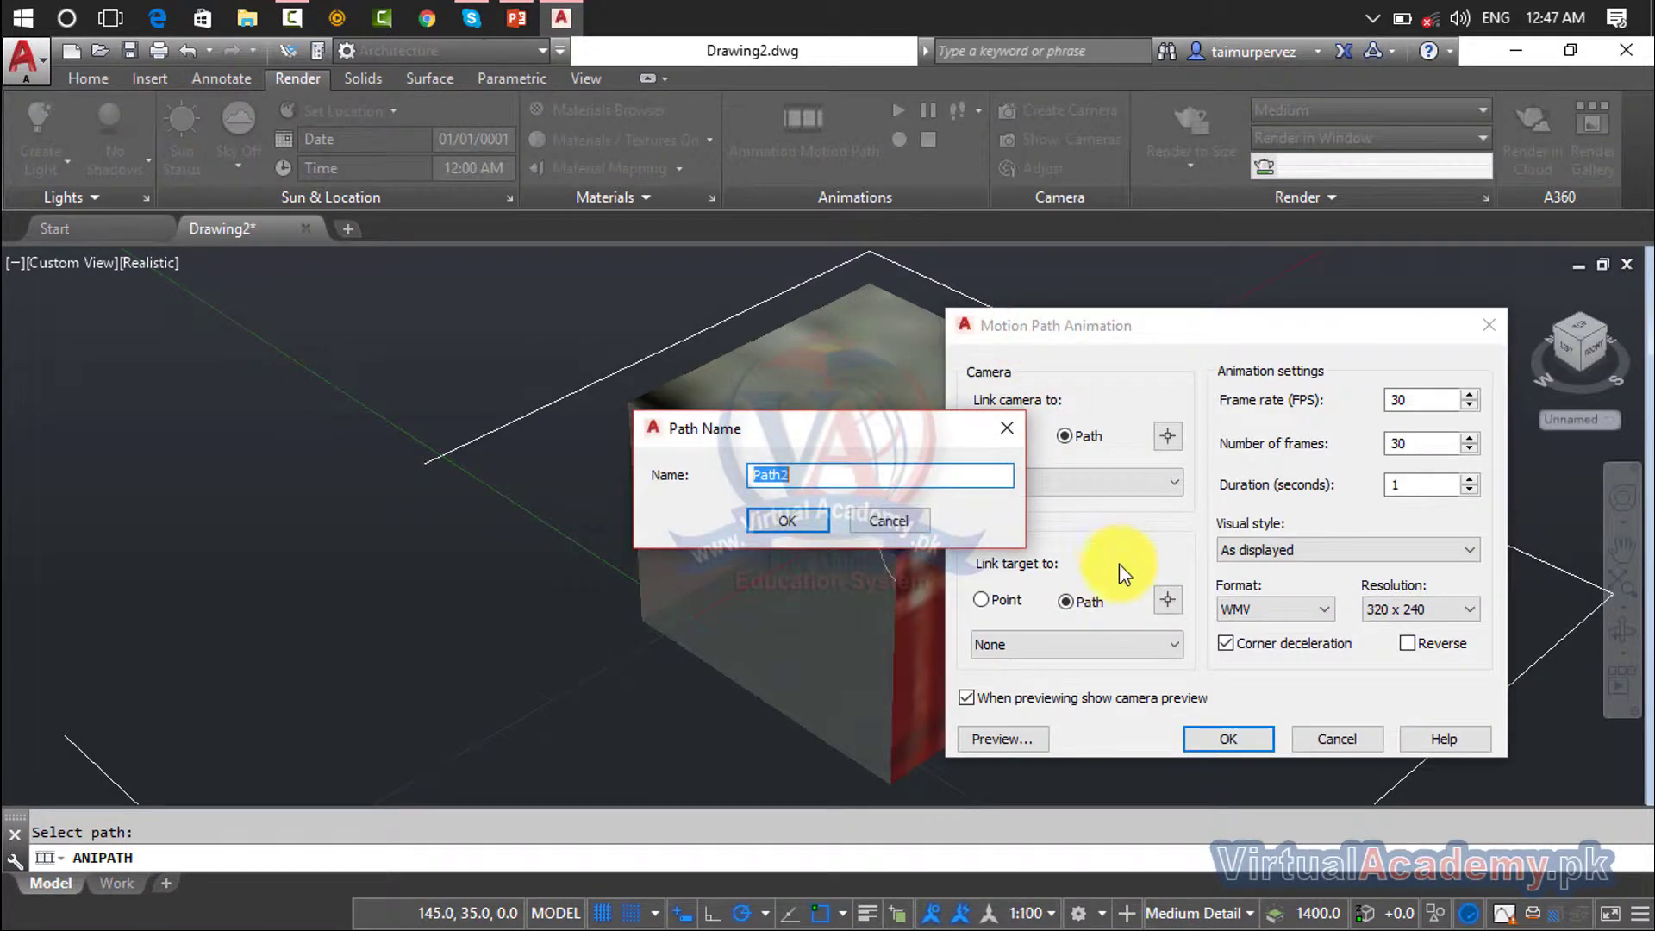
click(791, 523)
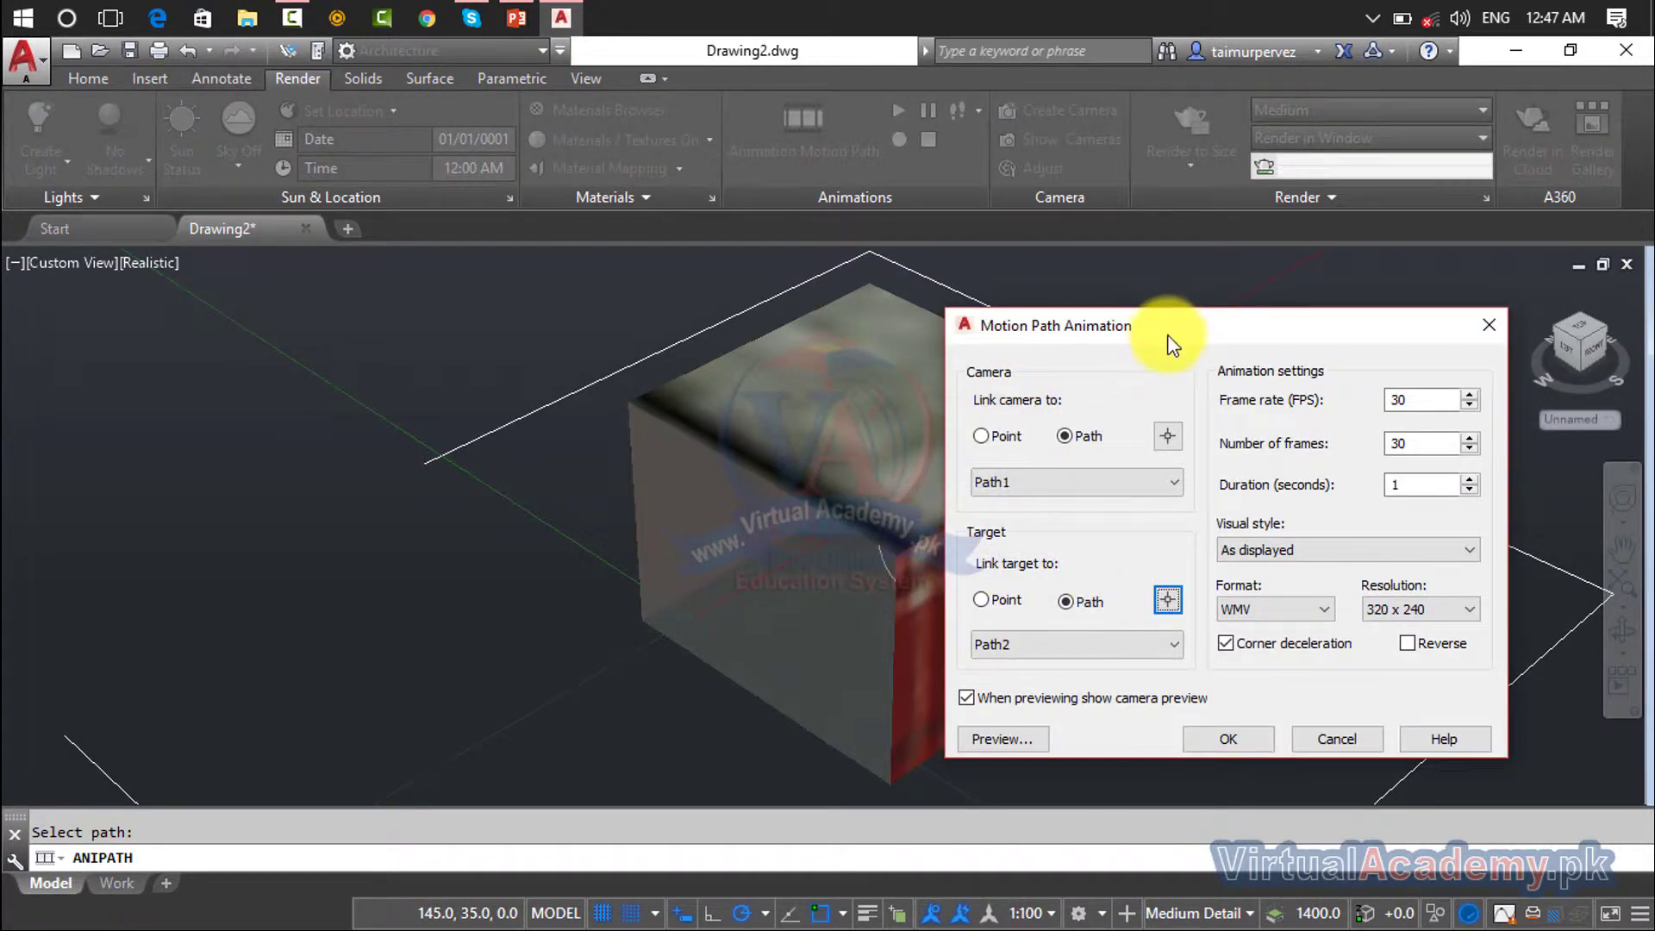
Step: Preview the motion path animation with its default duration and close the preview
drag(1172, 344, 824, 275)
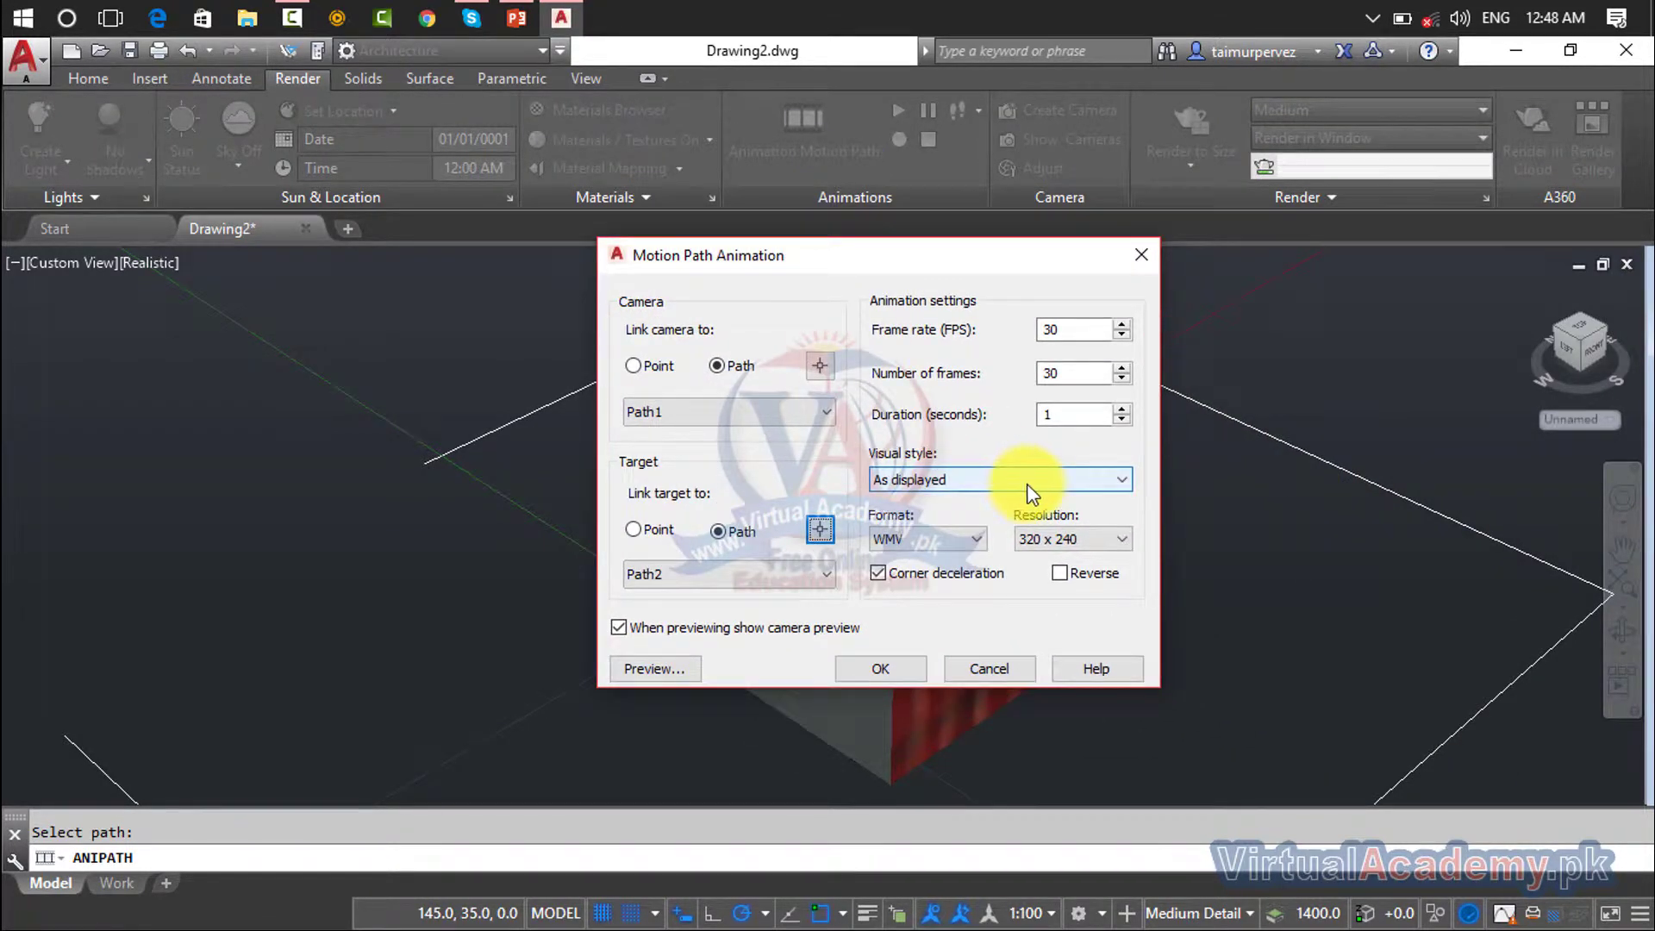
double_click(1069, 418)
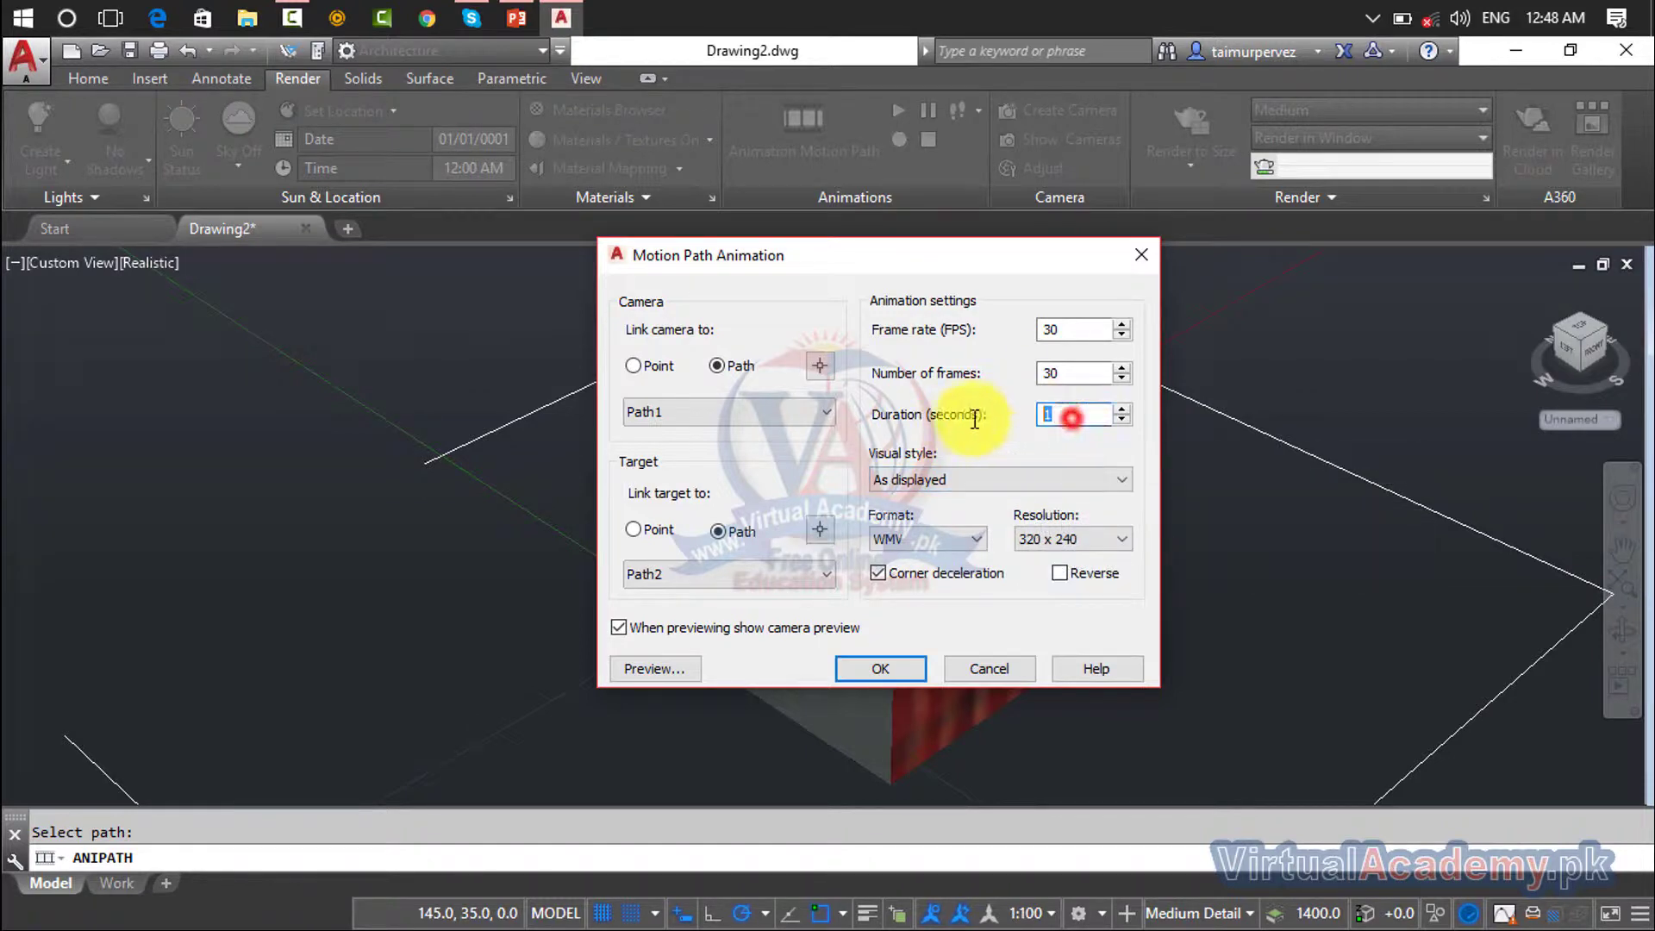
click(667, 666)
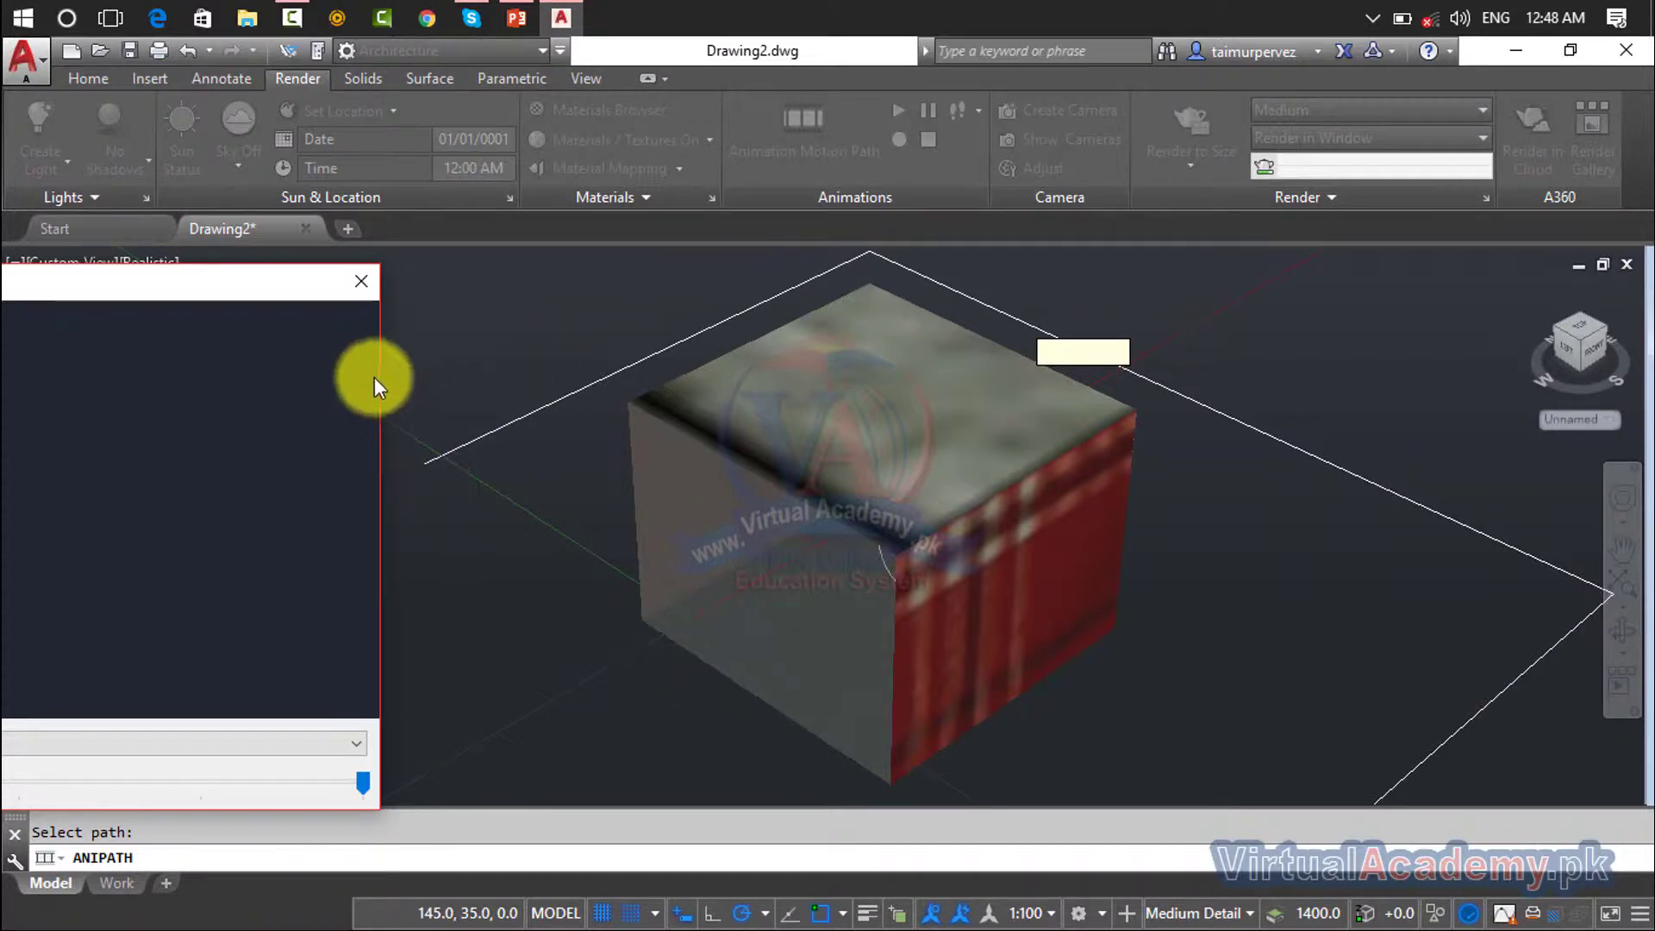
click(362, 286)
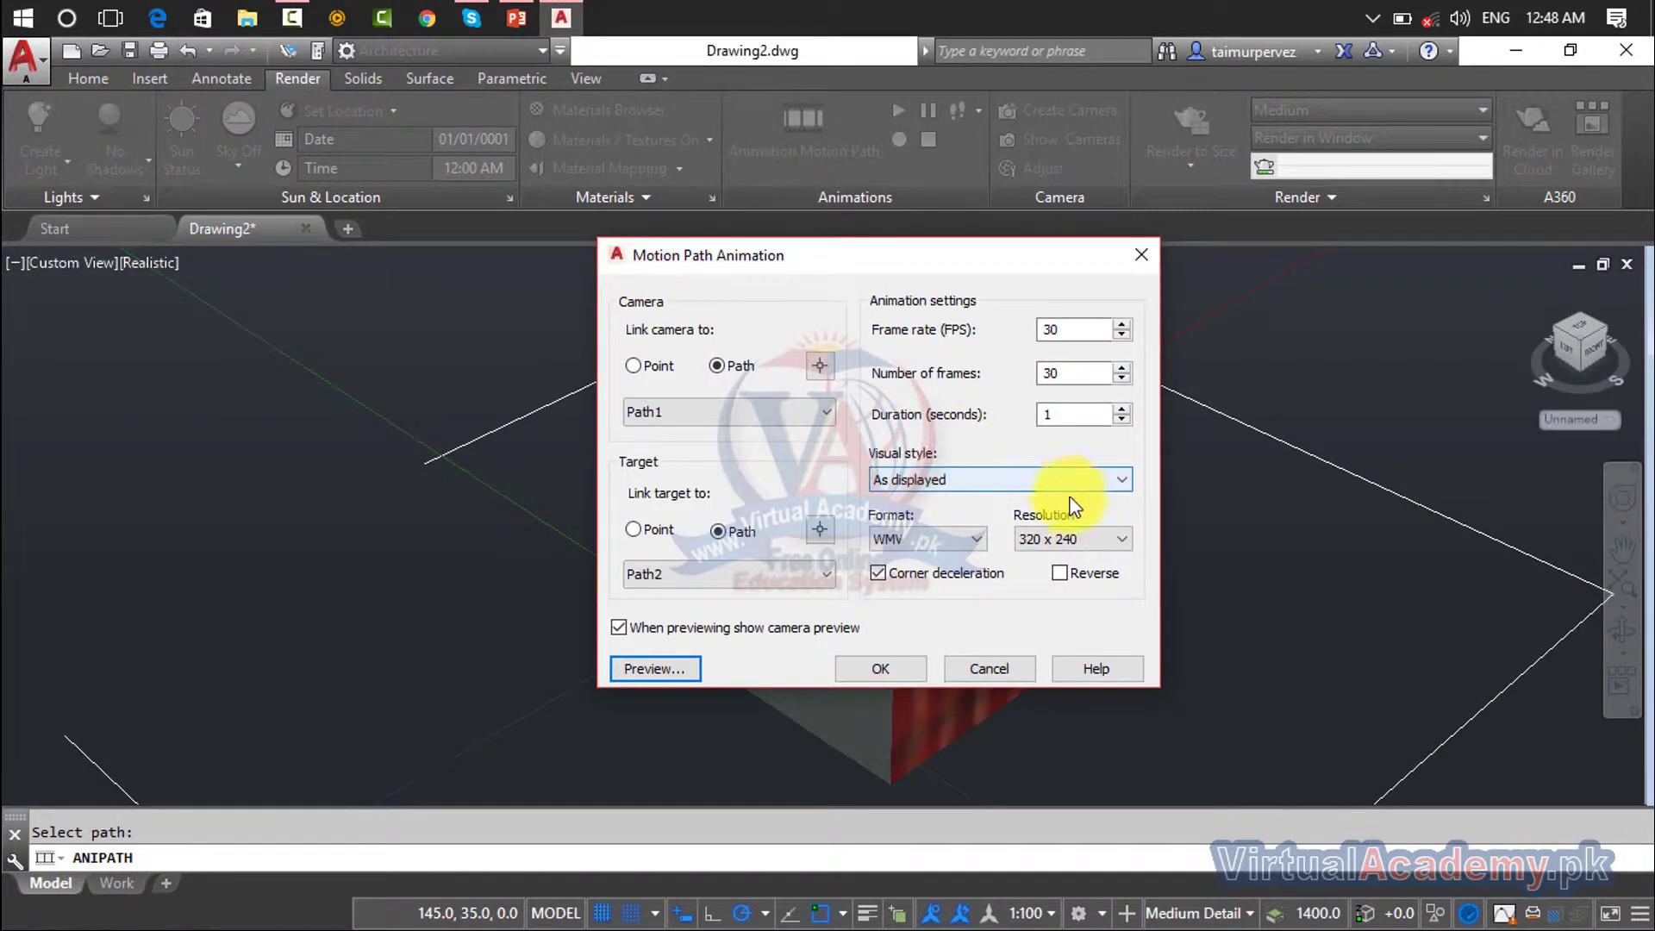
Step: Set the animation duration to 10 seconds and play its preview
double_click(1076, 410)
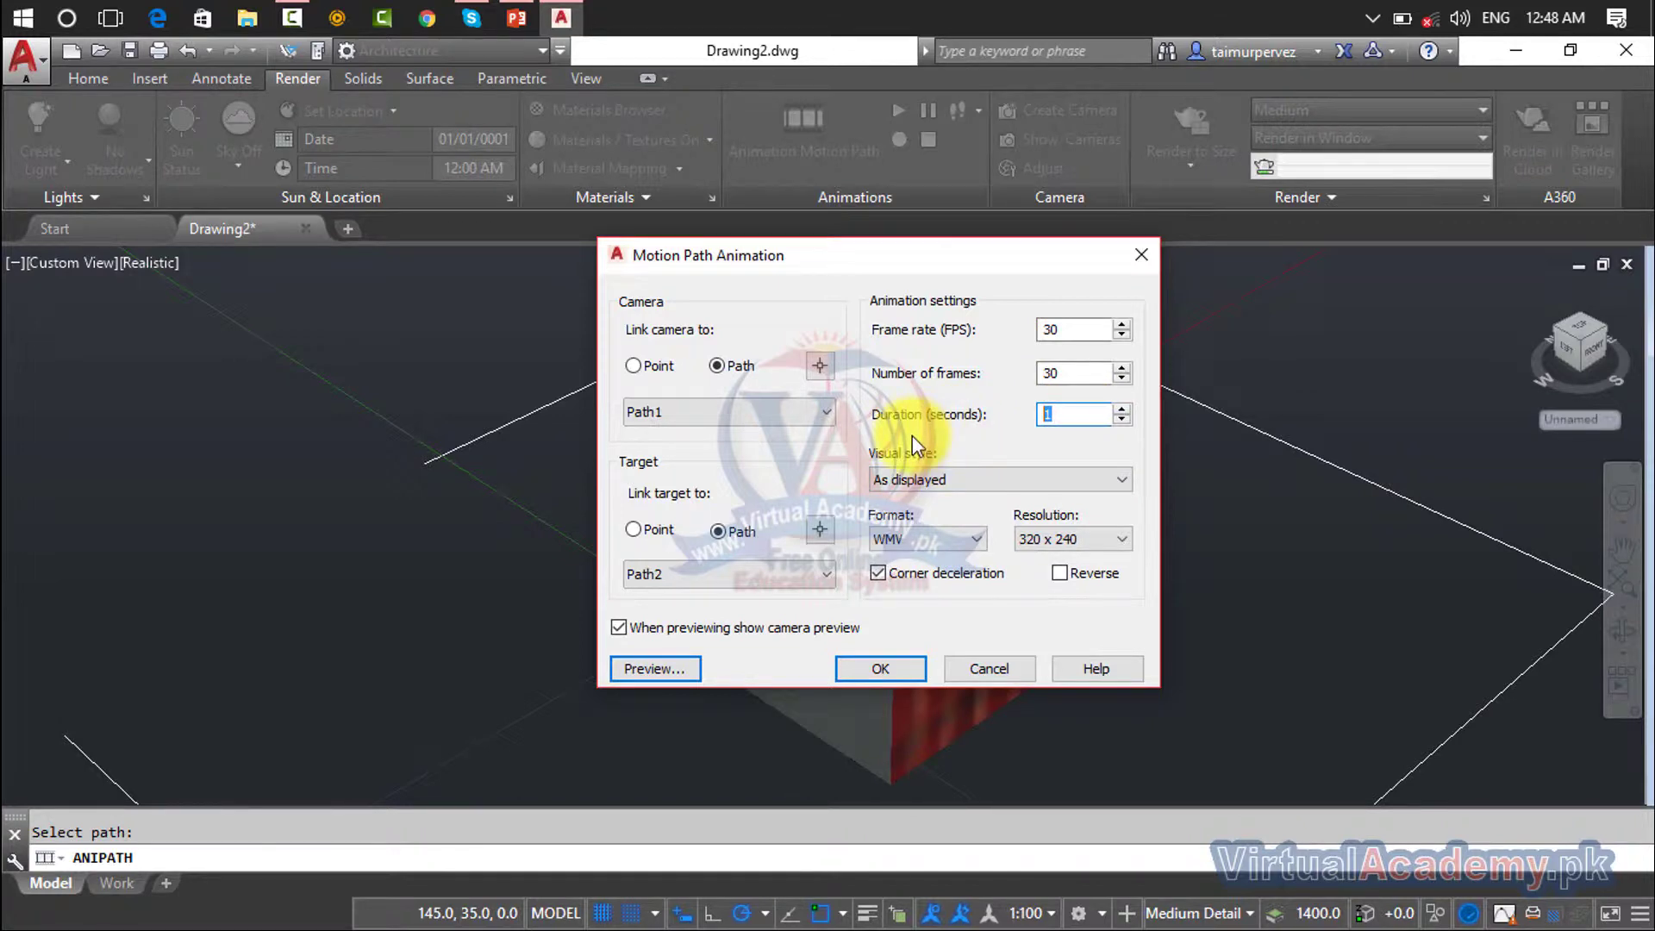
text(10)
click(674, 669)
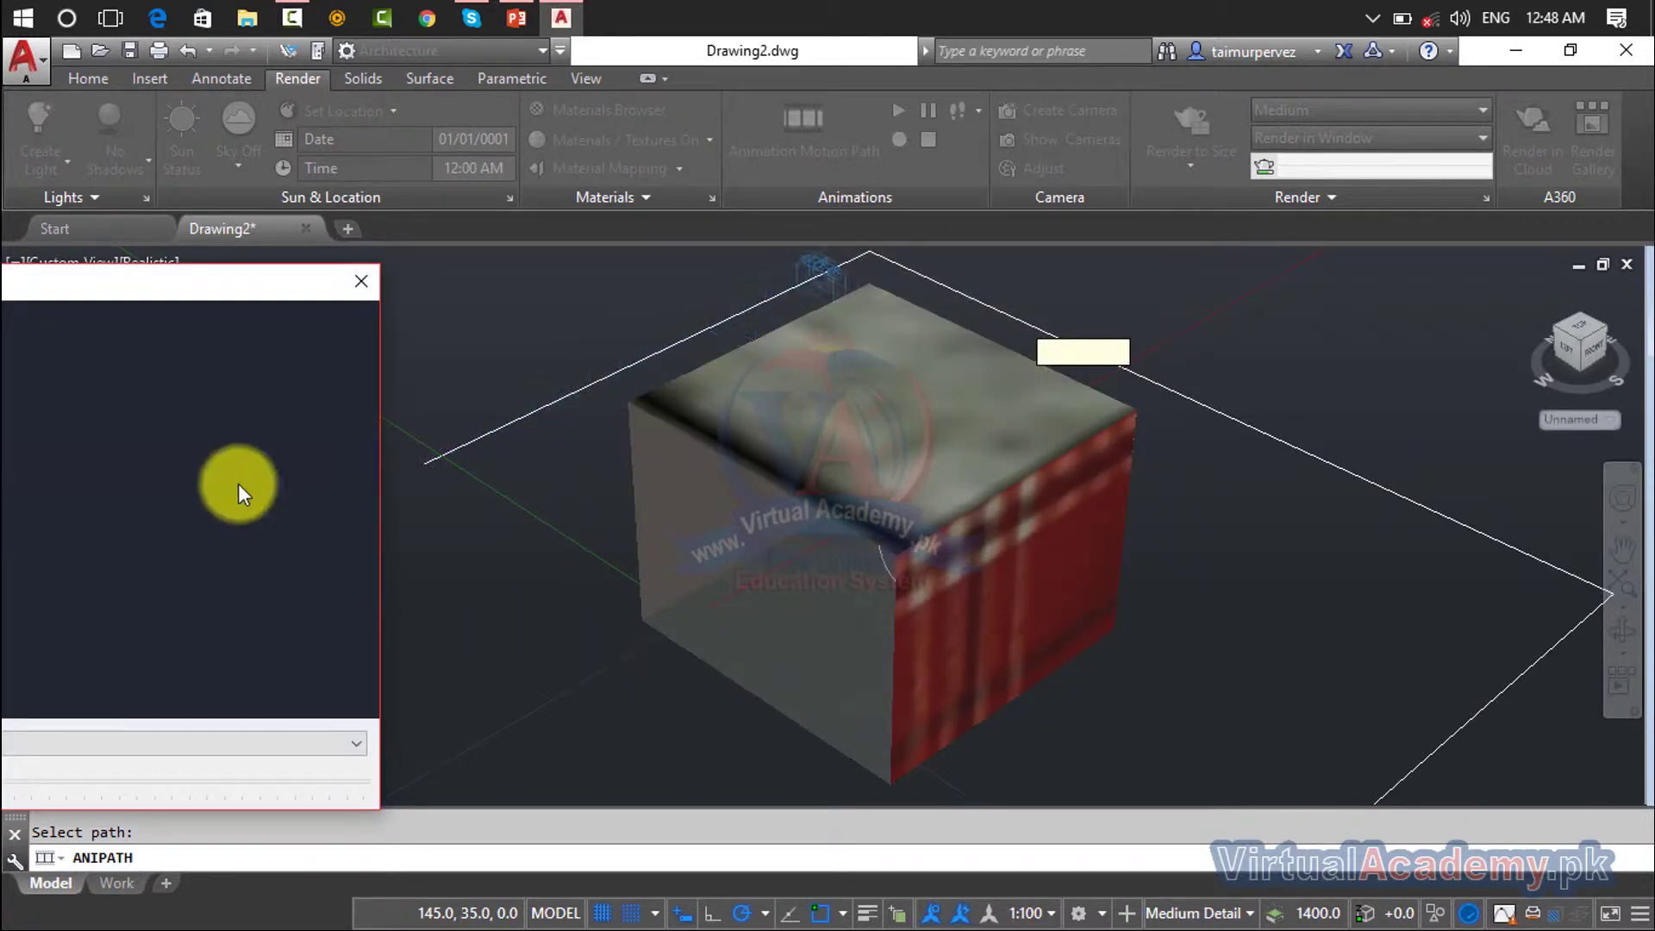
drag(154, 302, 499, 246)
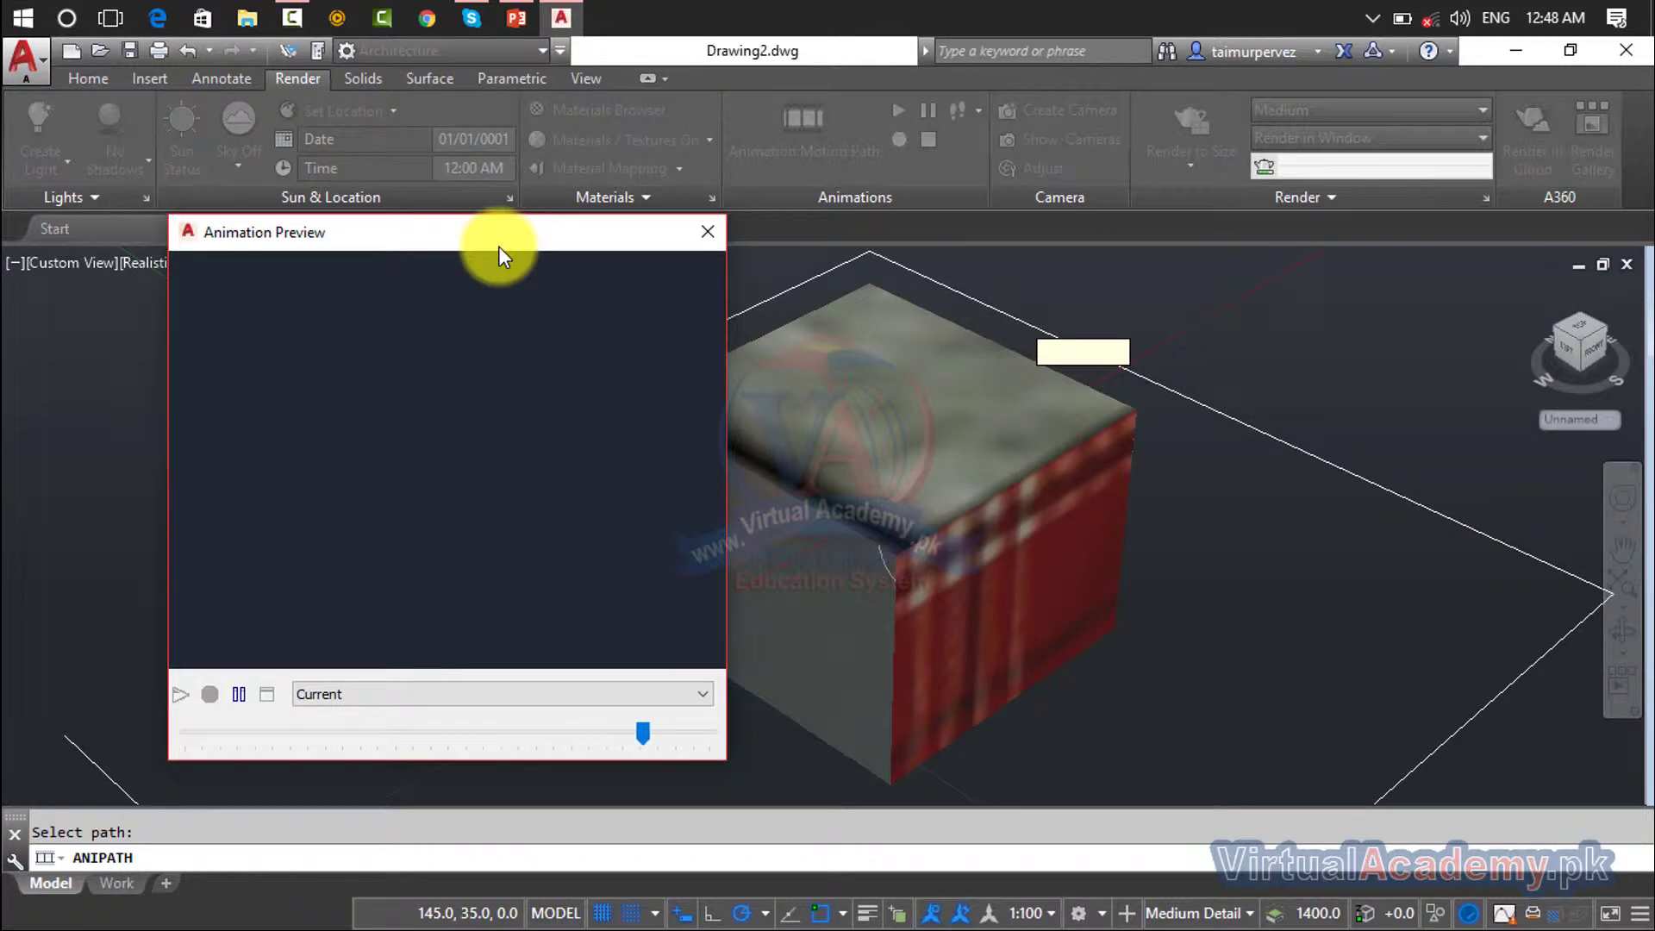
click(707, 230)
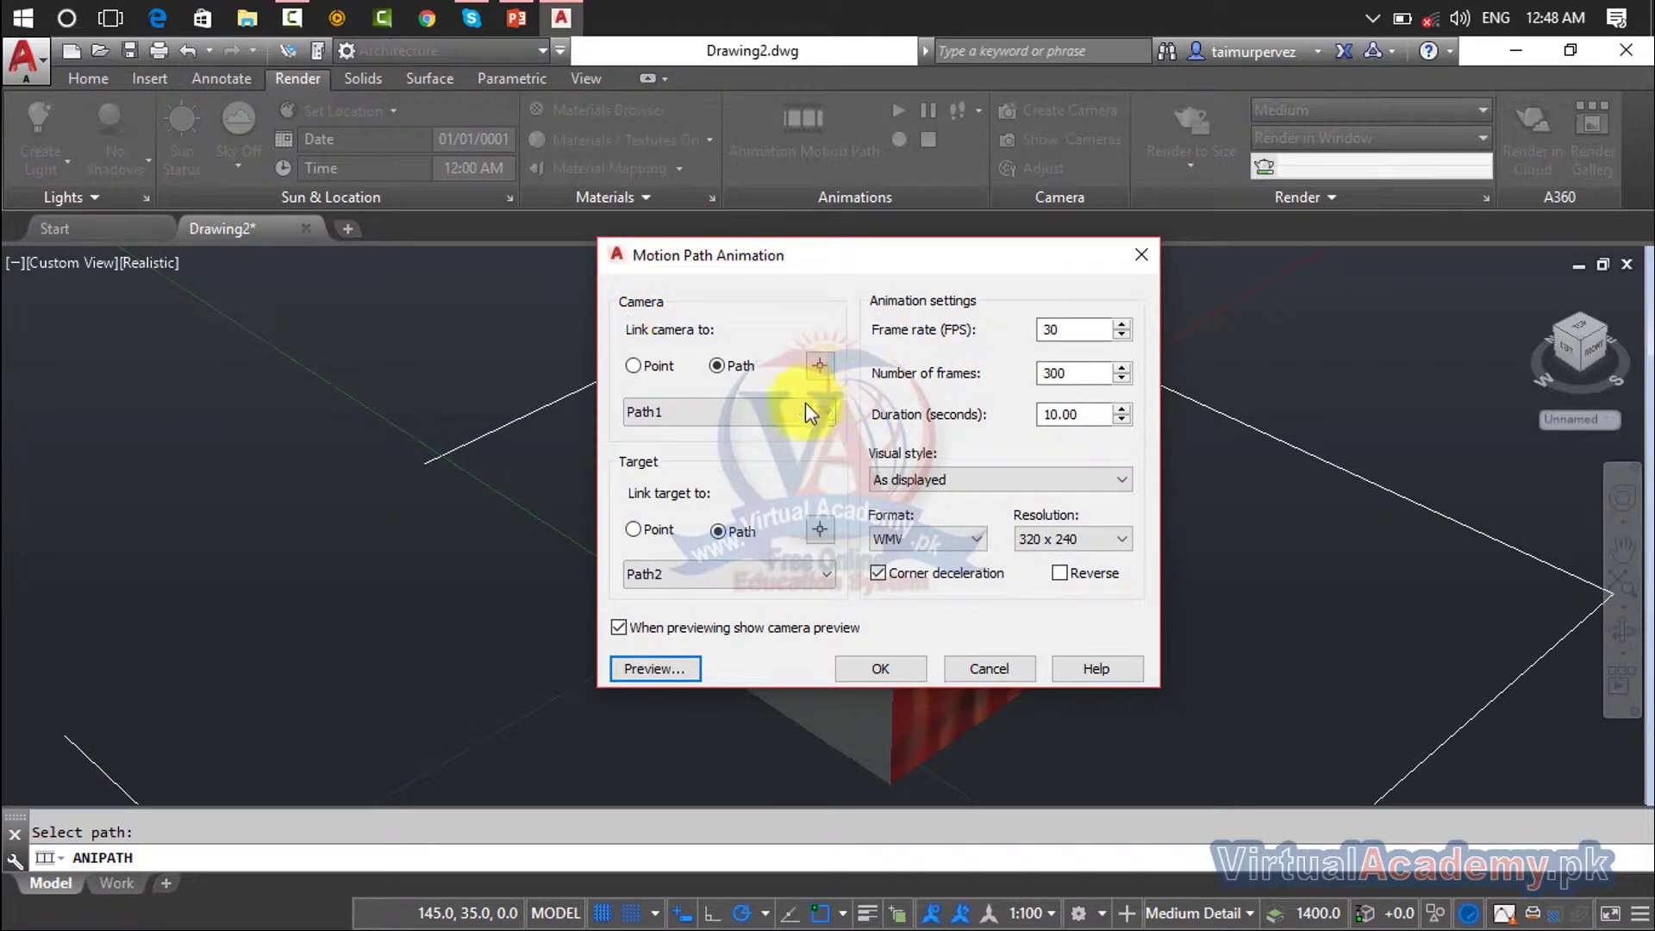
Step: Link the camera to the open path again and link the target to a point at the path's open end away from the camera
click(737, 369)
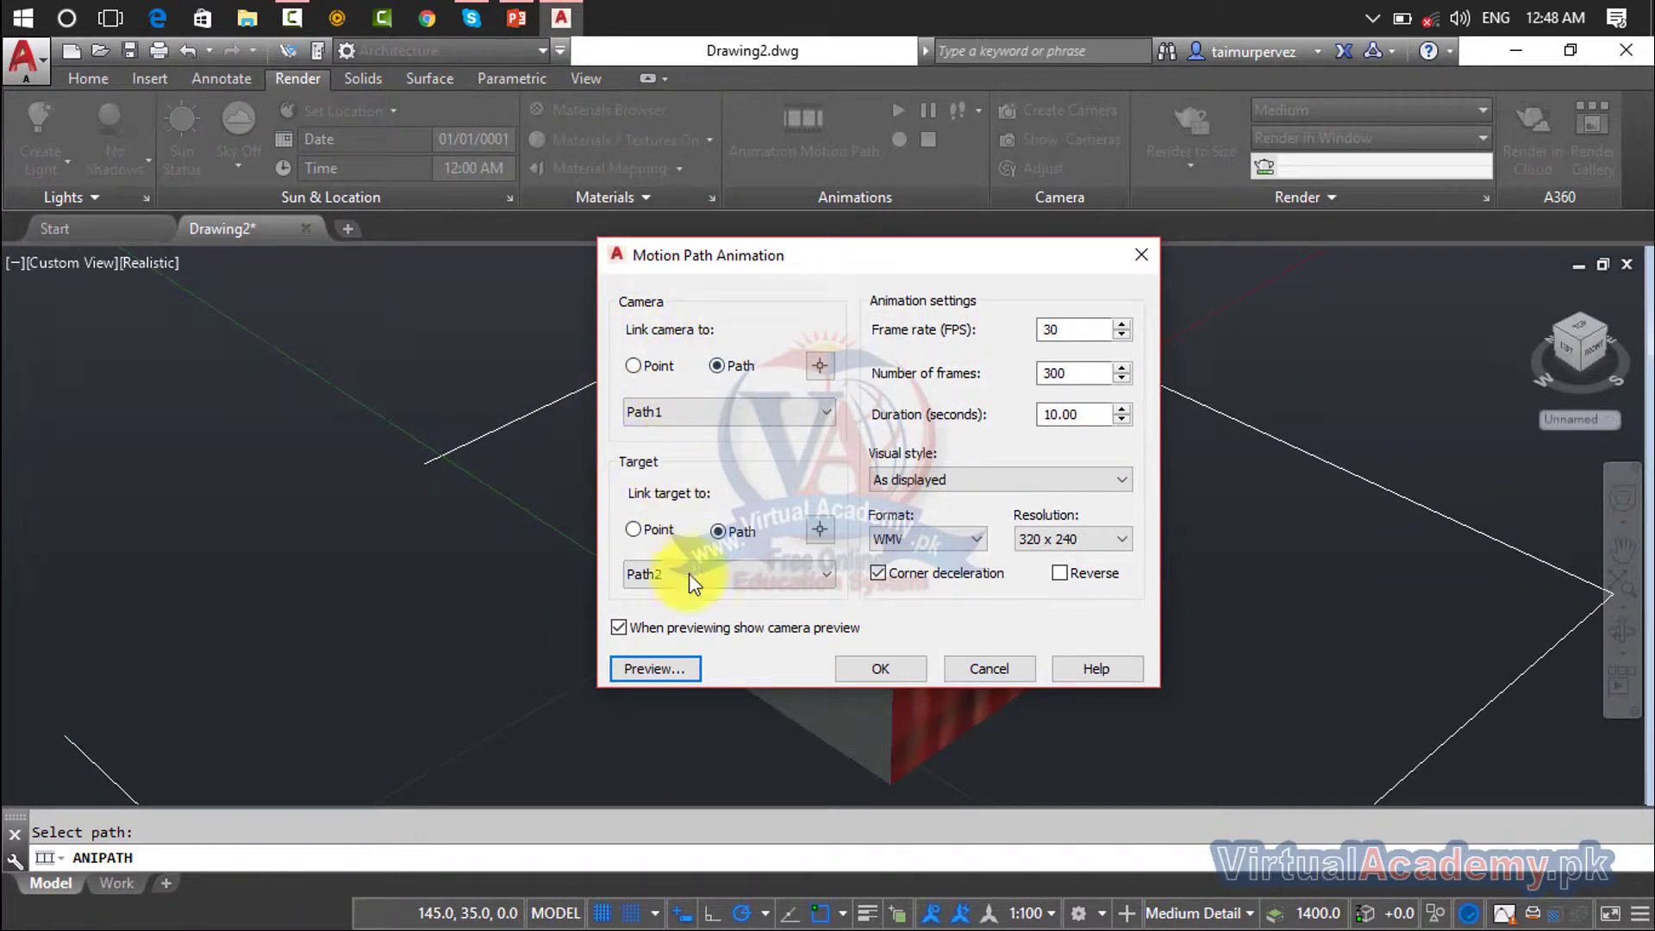
click(810, 369)
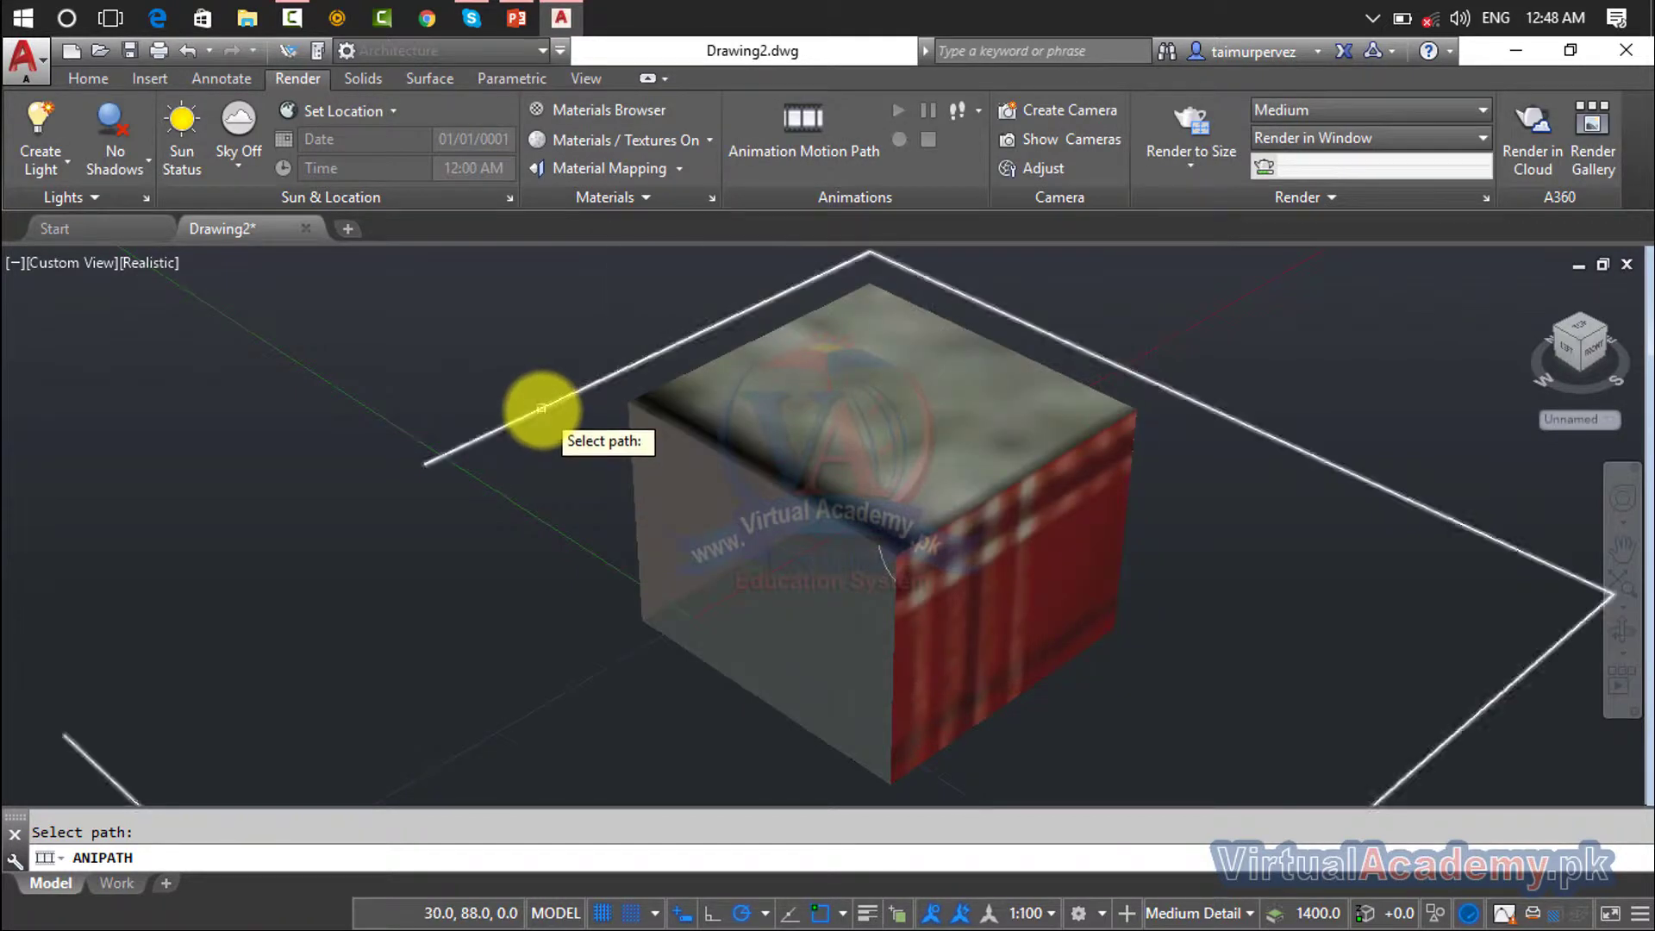
click(543, 410)
click(789, 521)
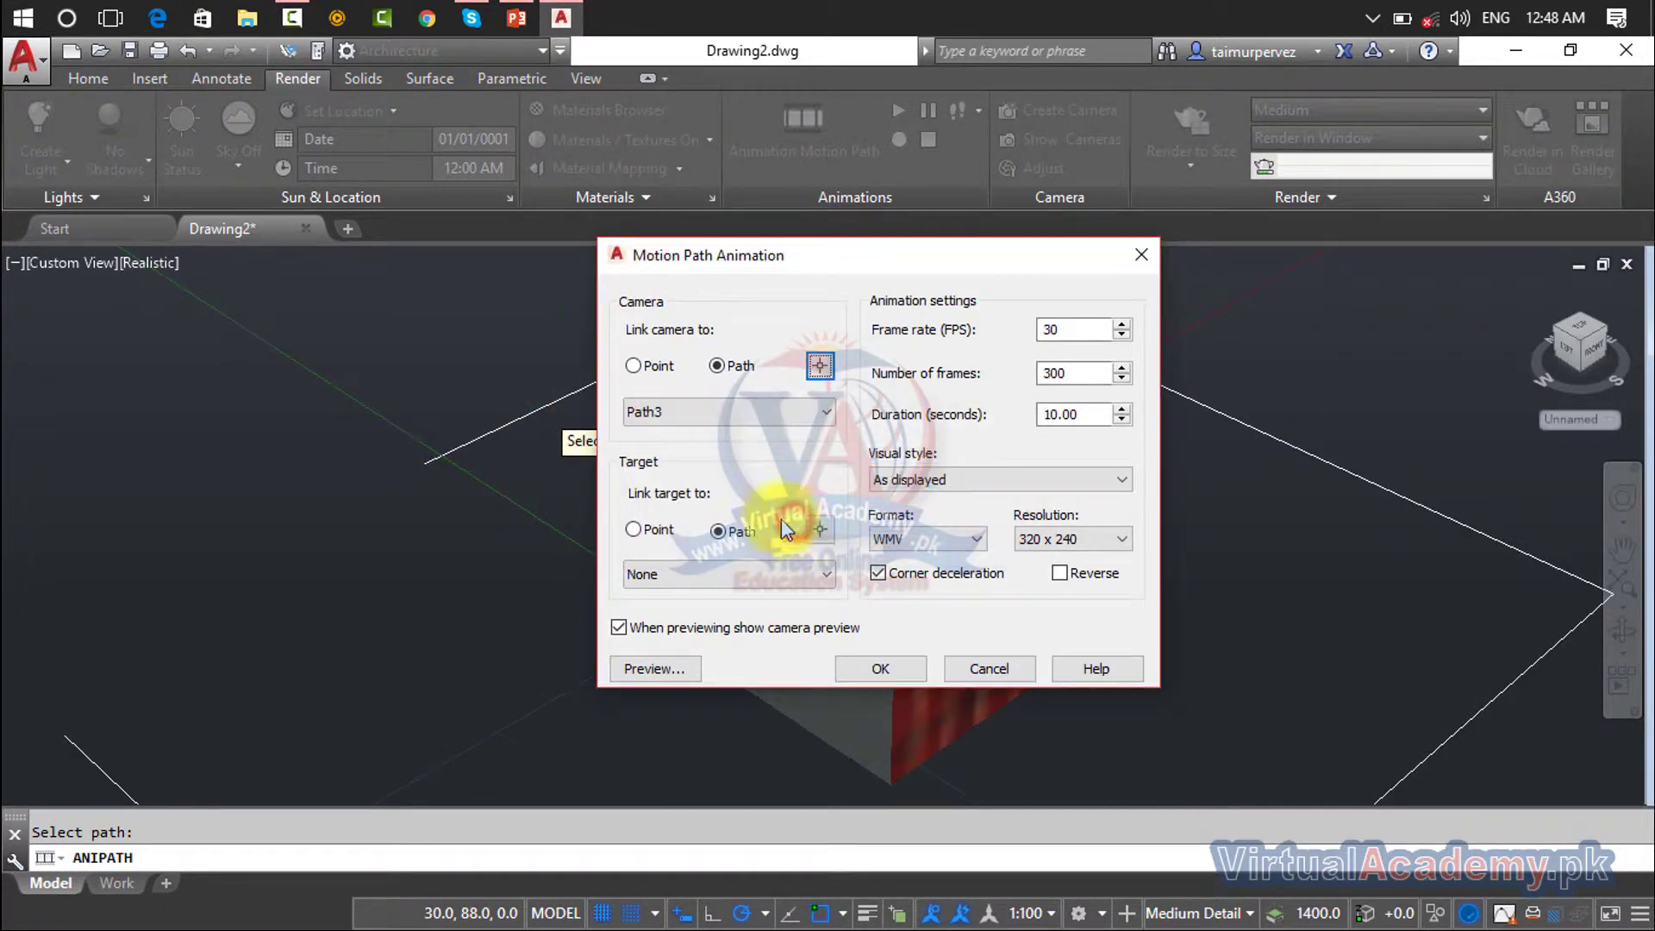
click(658, 530)
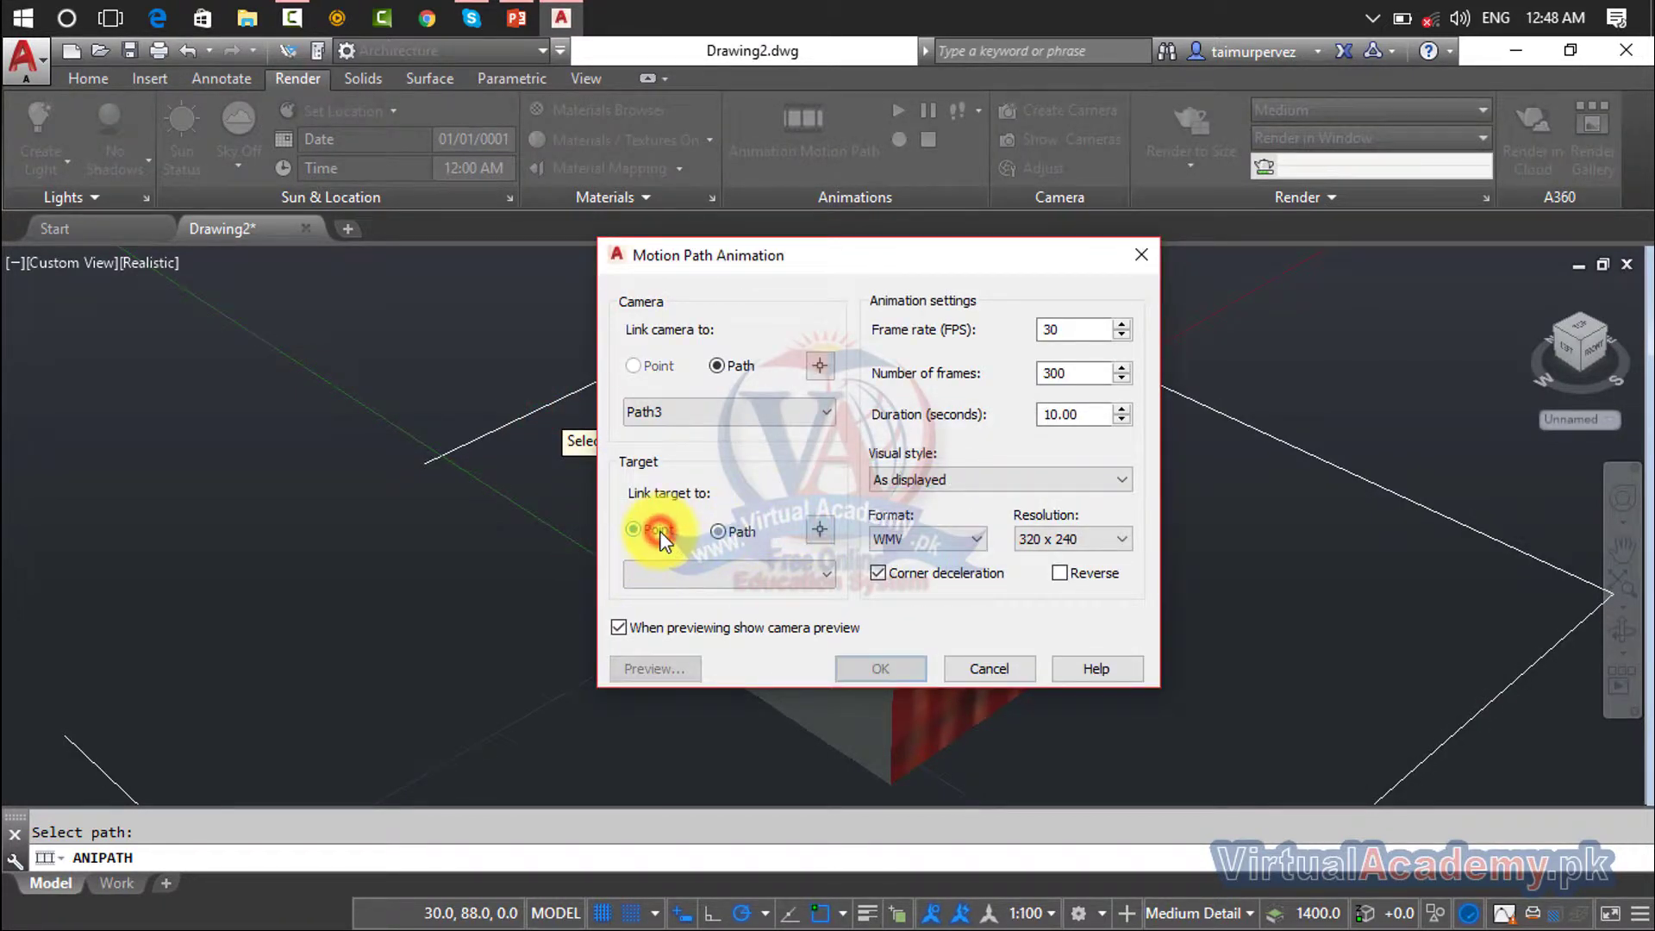
click(817, 529)
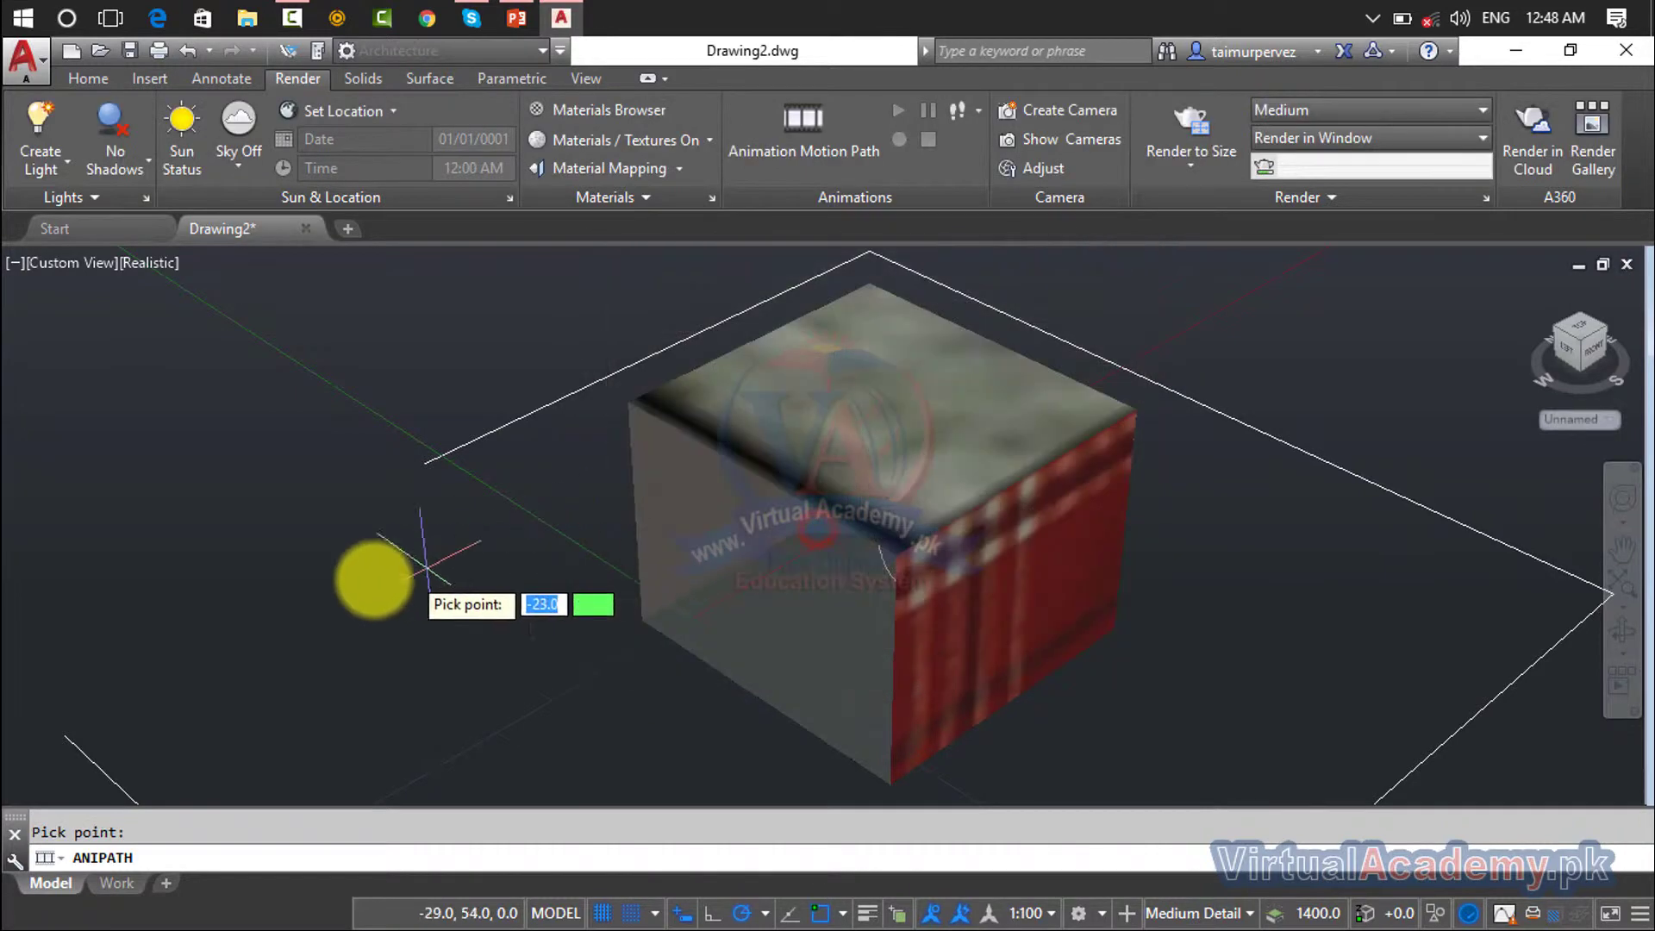
click(63, 734)
click(774, 526)
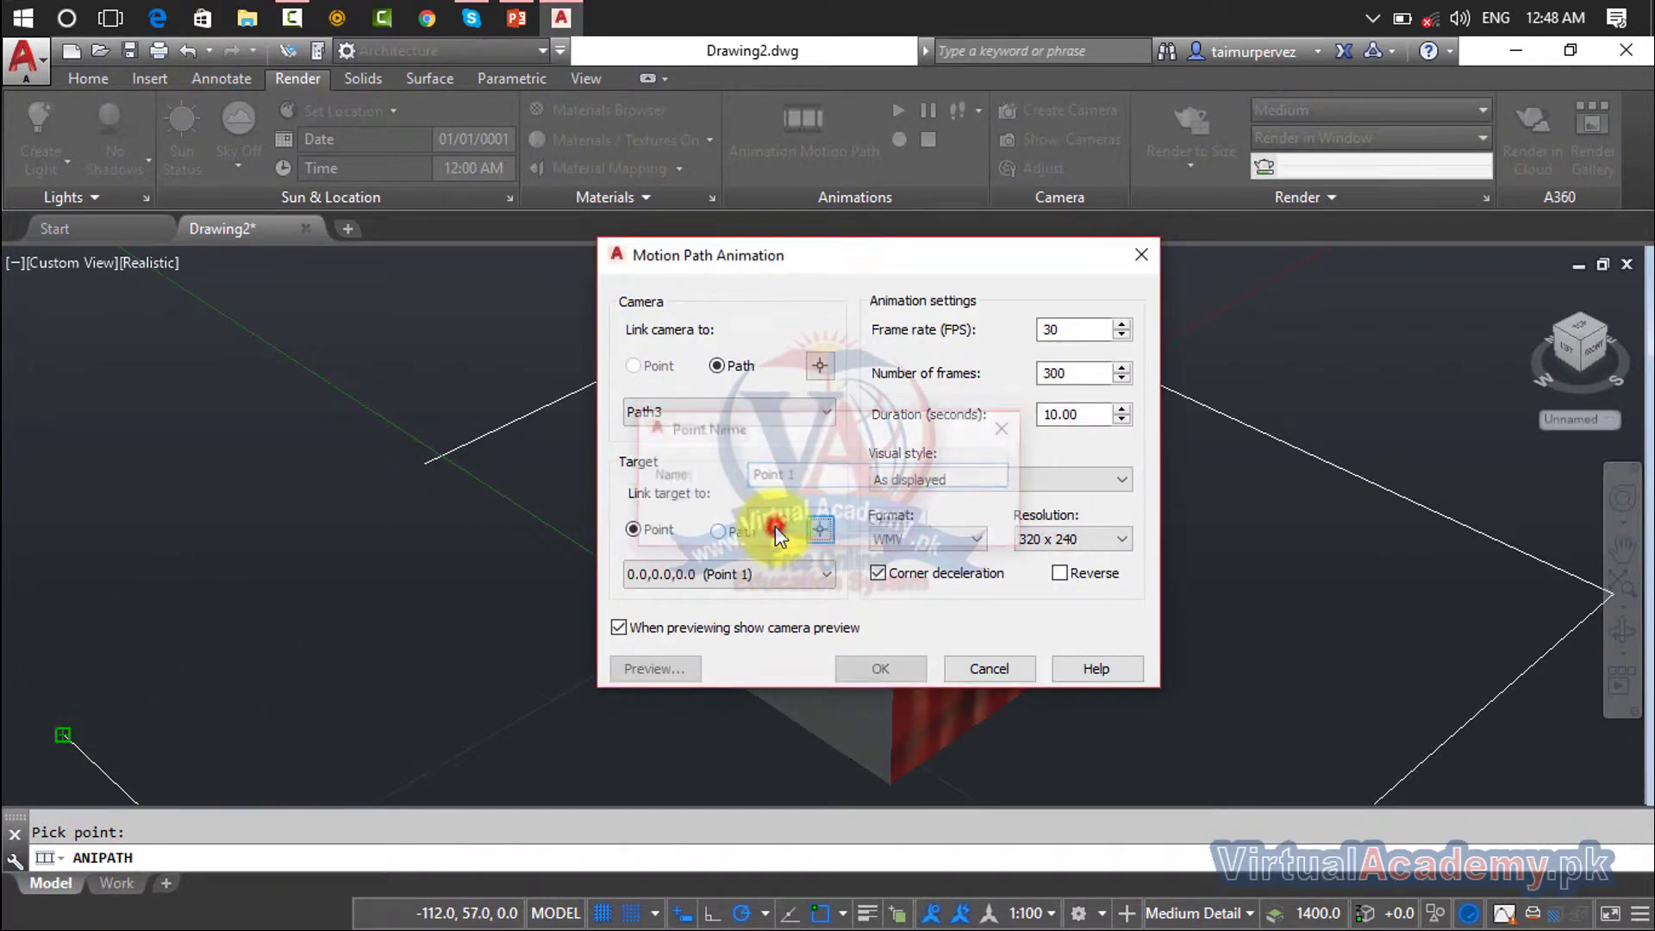
Step: Preview the animation with the fixed target point and cancel the motion path setup
click(665, 675)
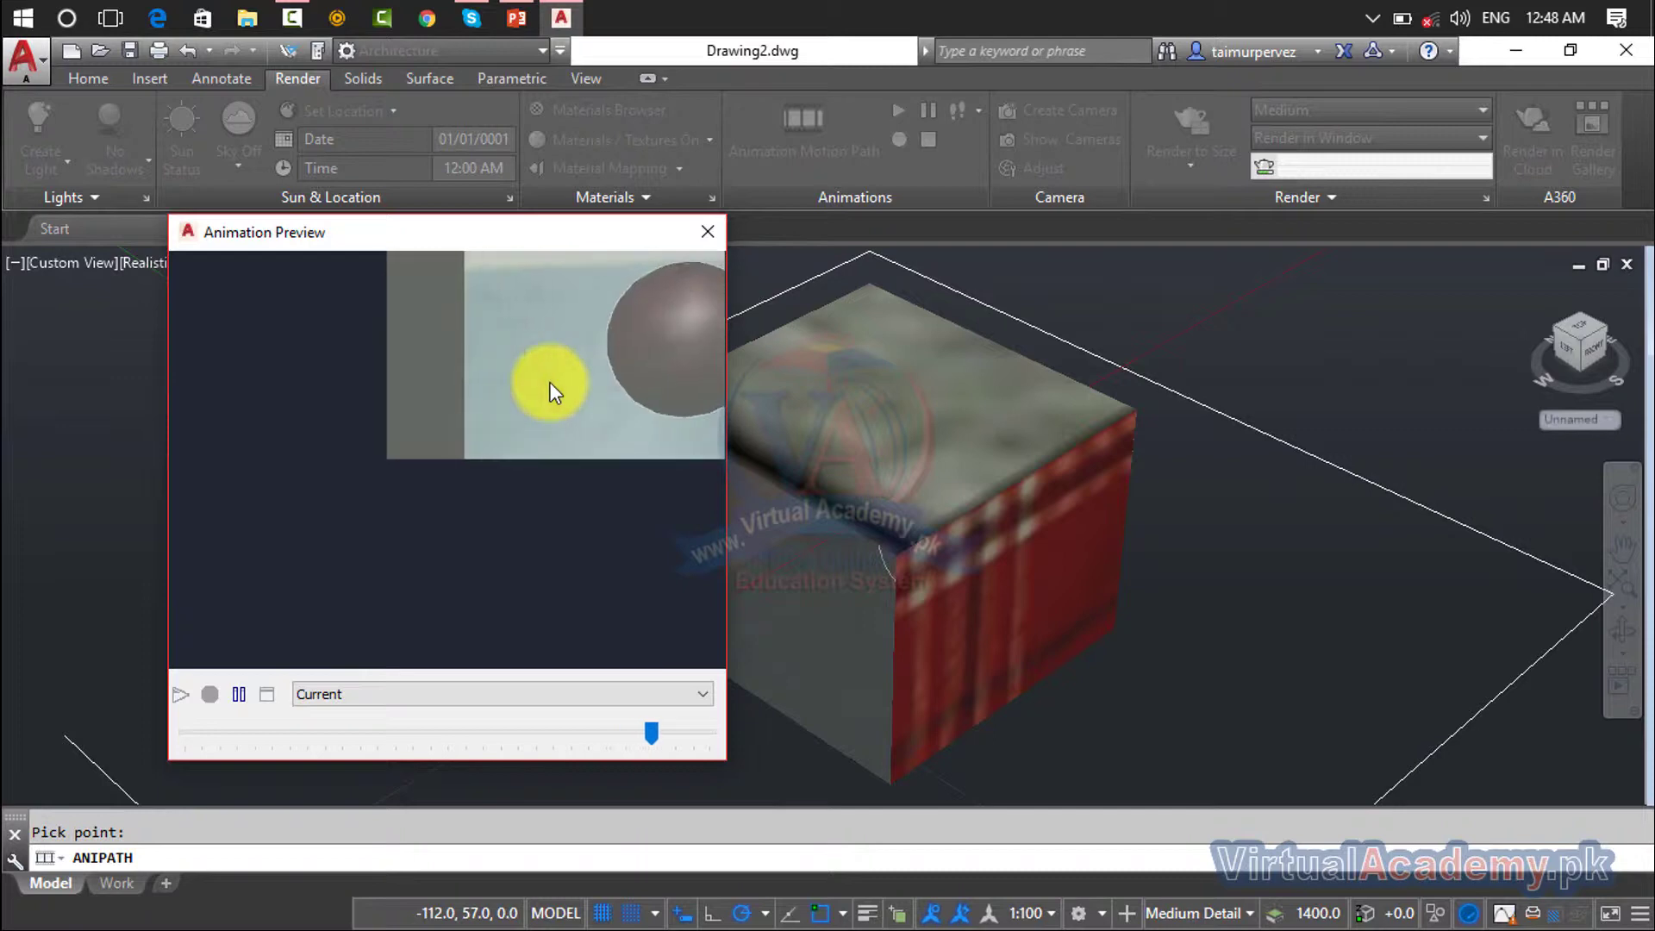
click(705, 242)
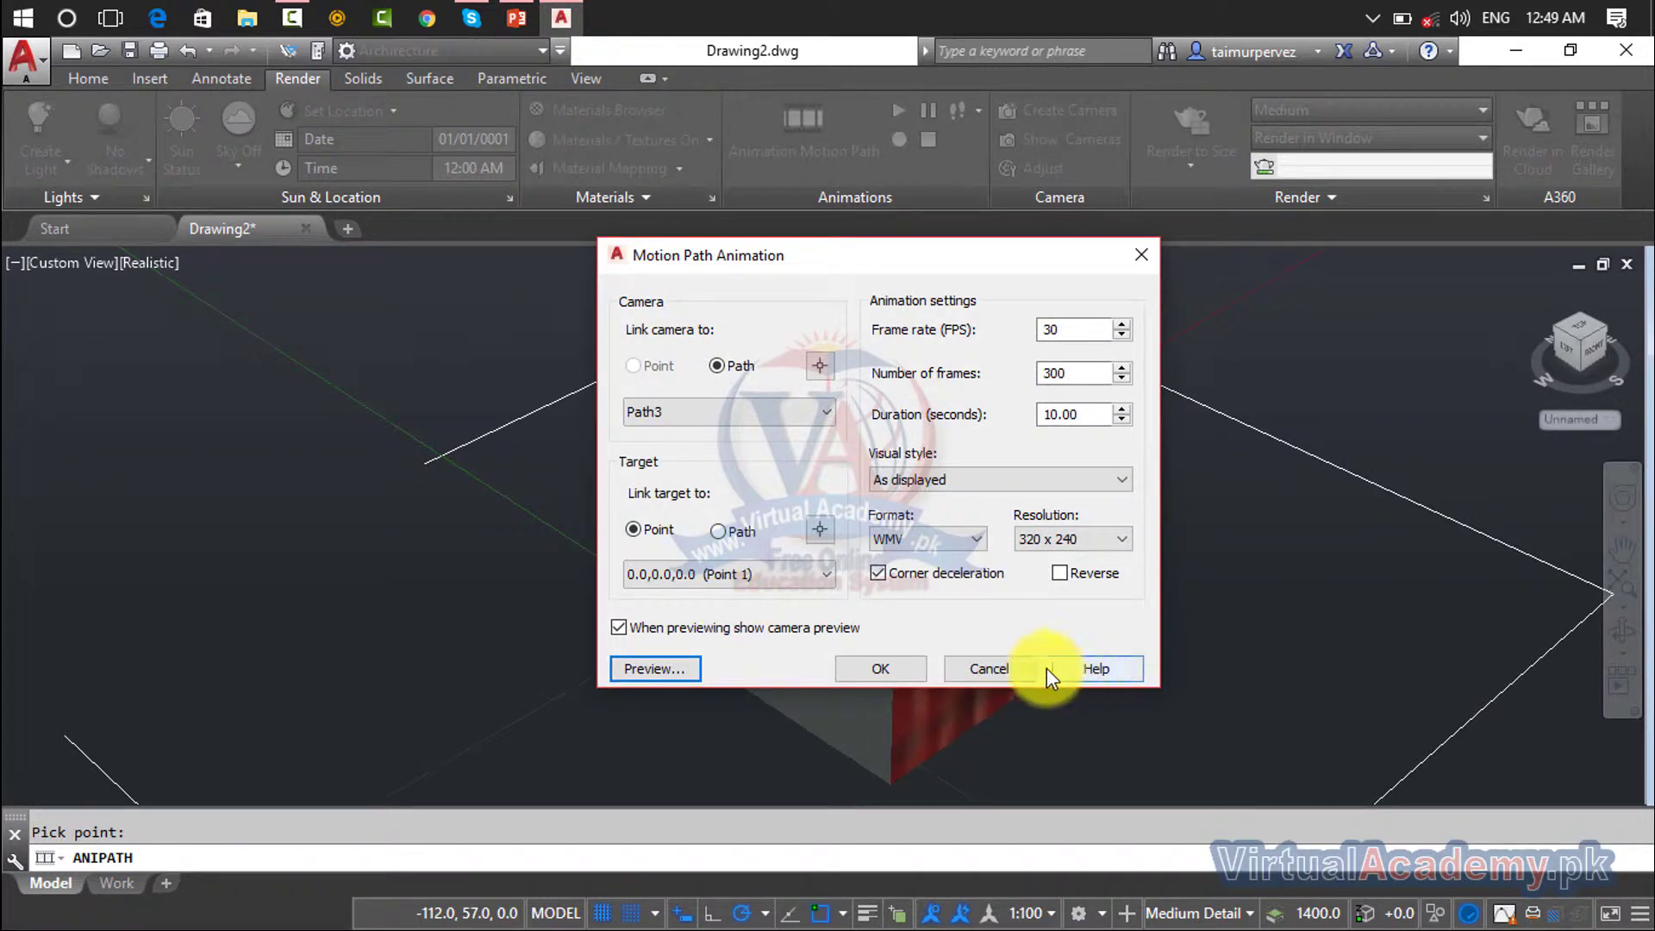
click(1005, 666)
Step: Select the open path and stretch its -Y and +X sides outward, away from the box
scroll(1005, 665, down, 3)
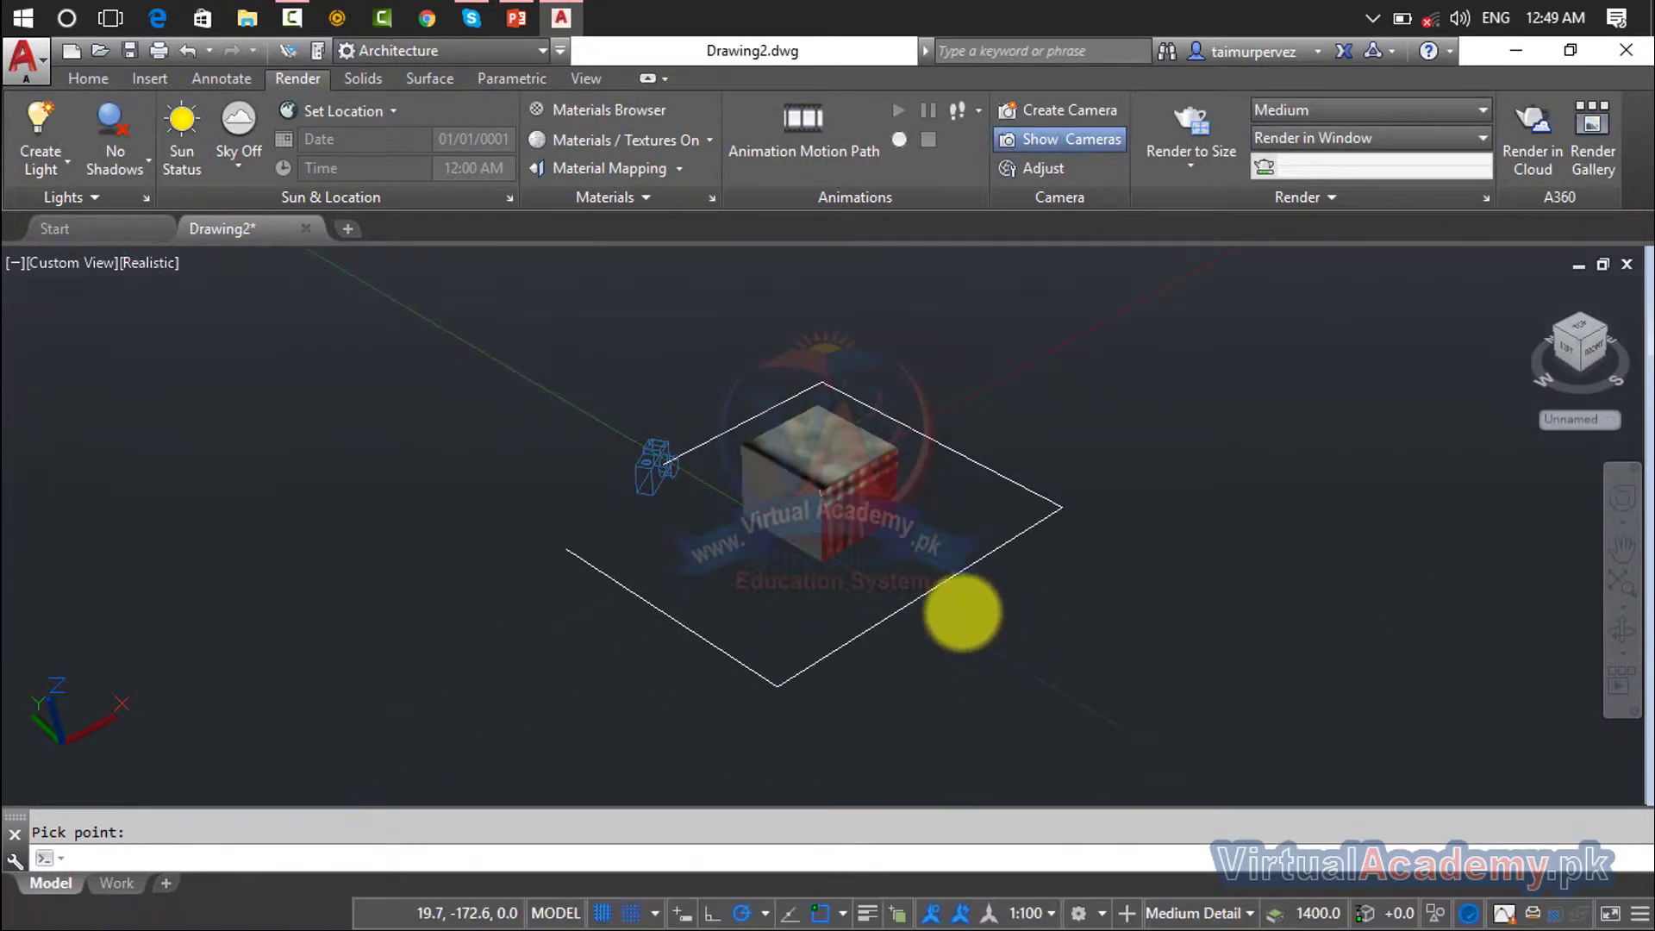
click(928, 592)
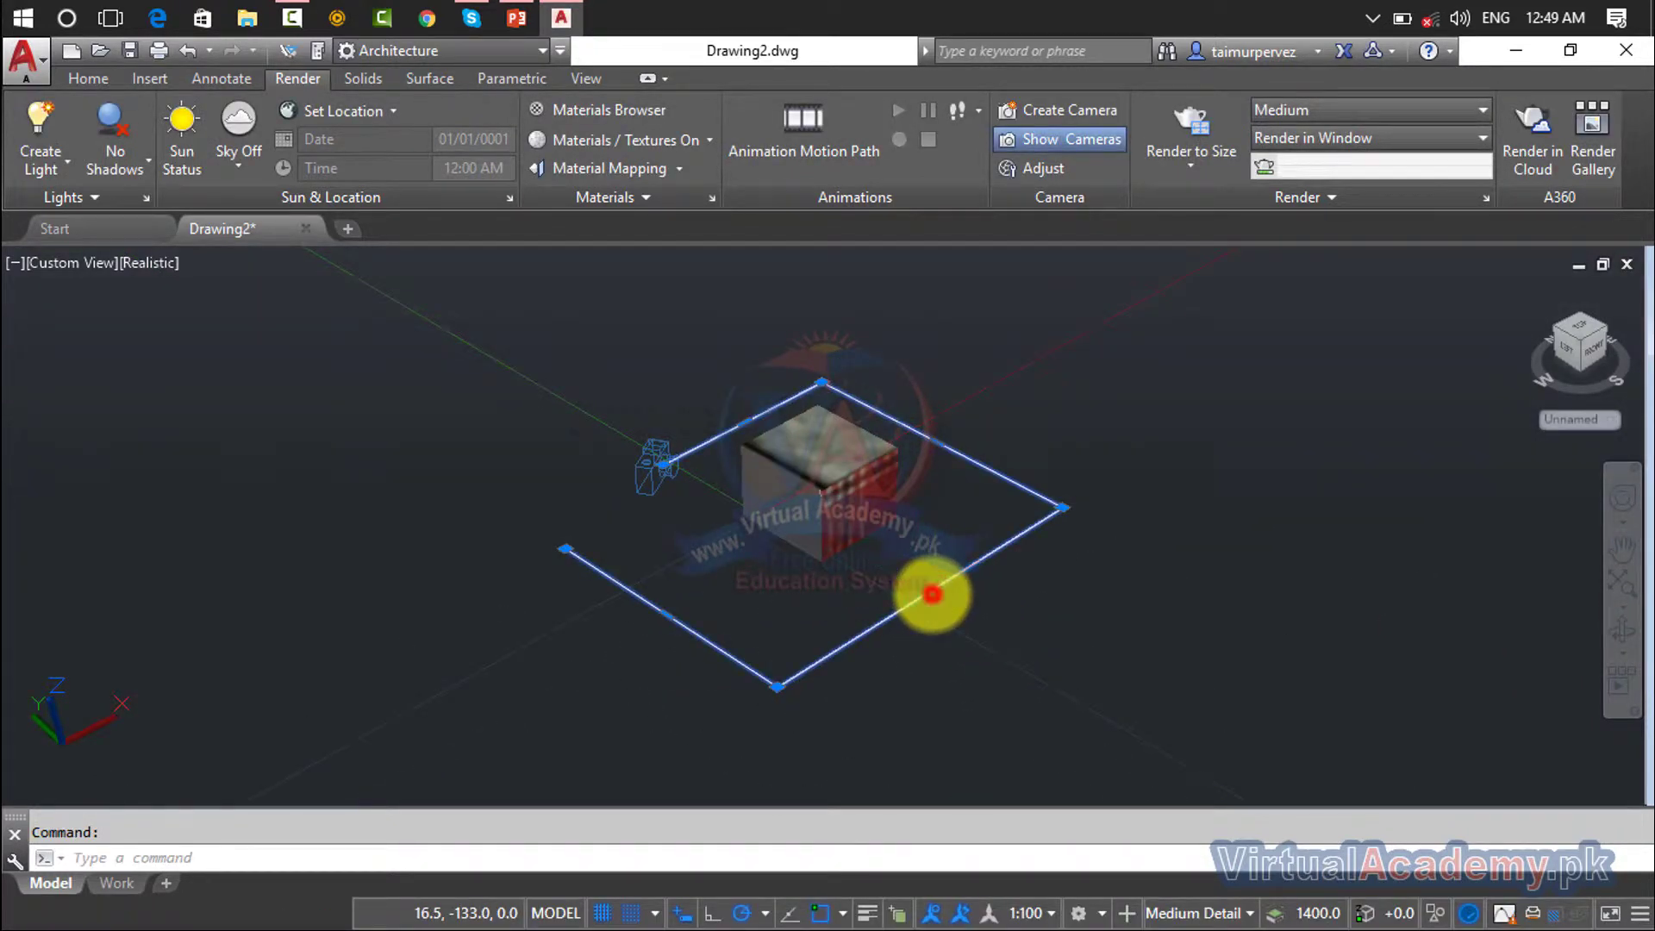
click(932, 594)
click(1052, 666)
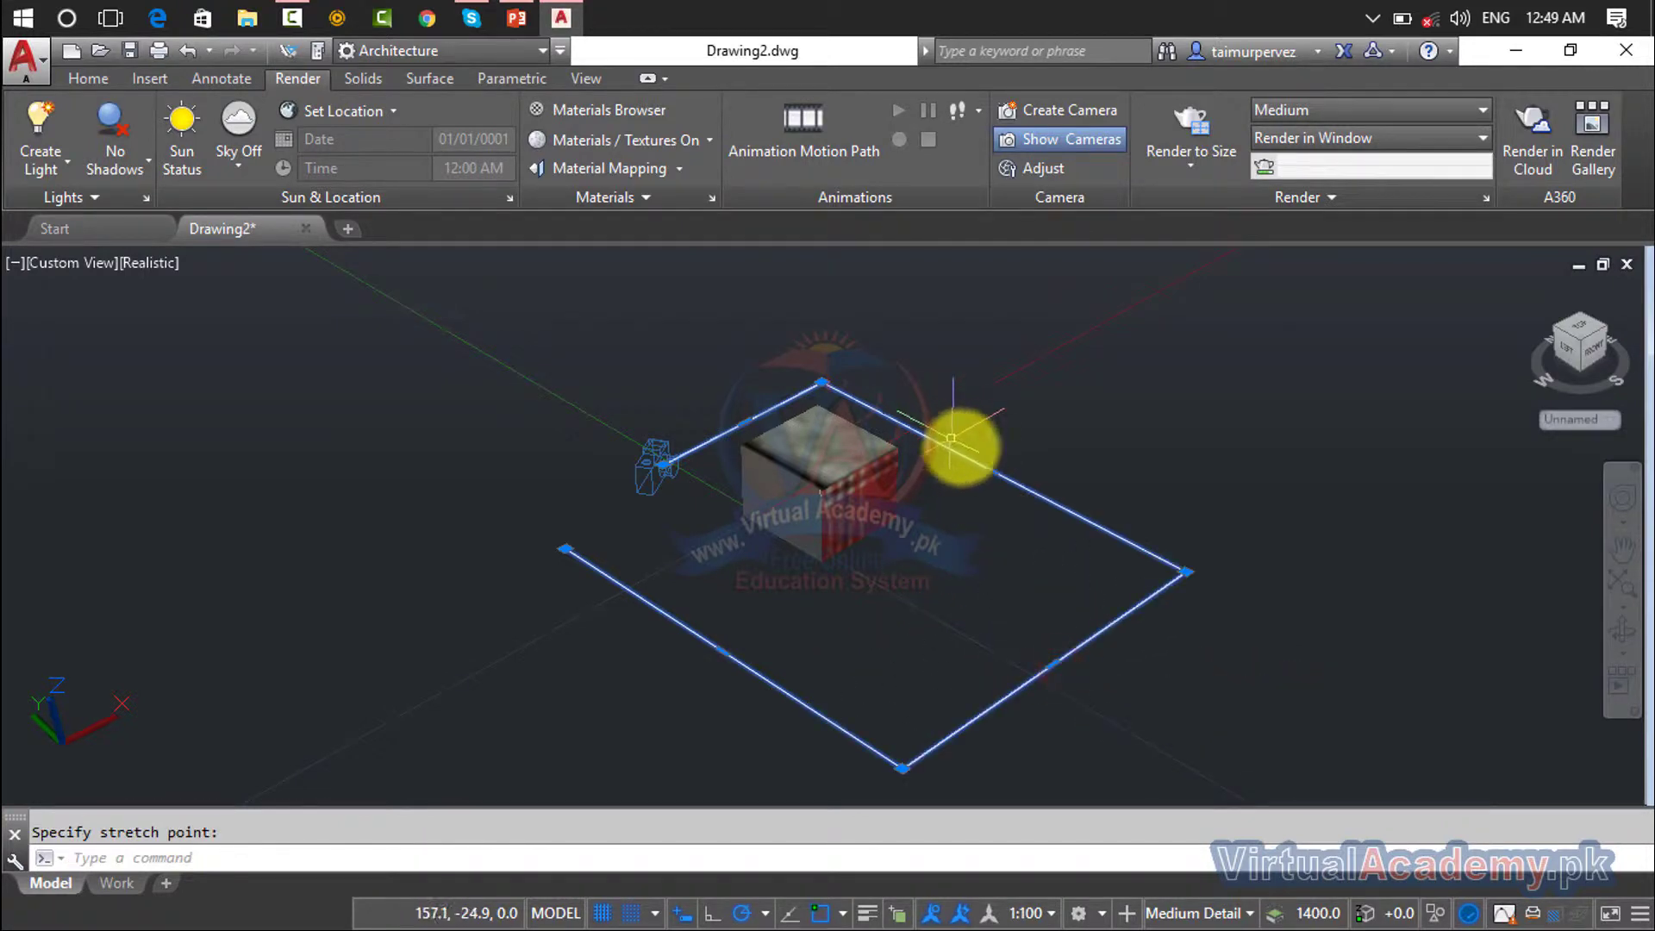
click(989, 468)
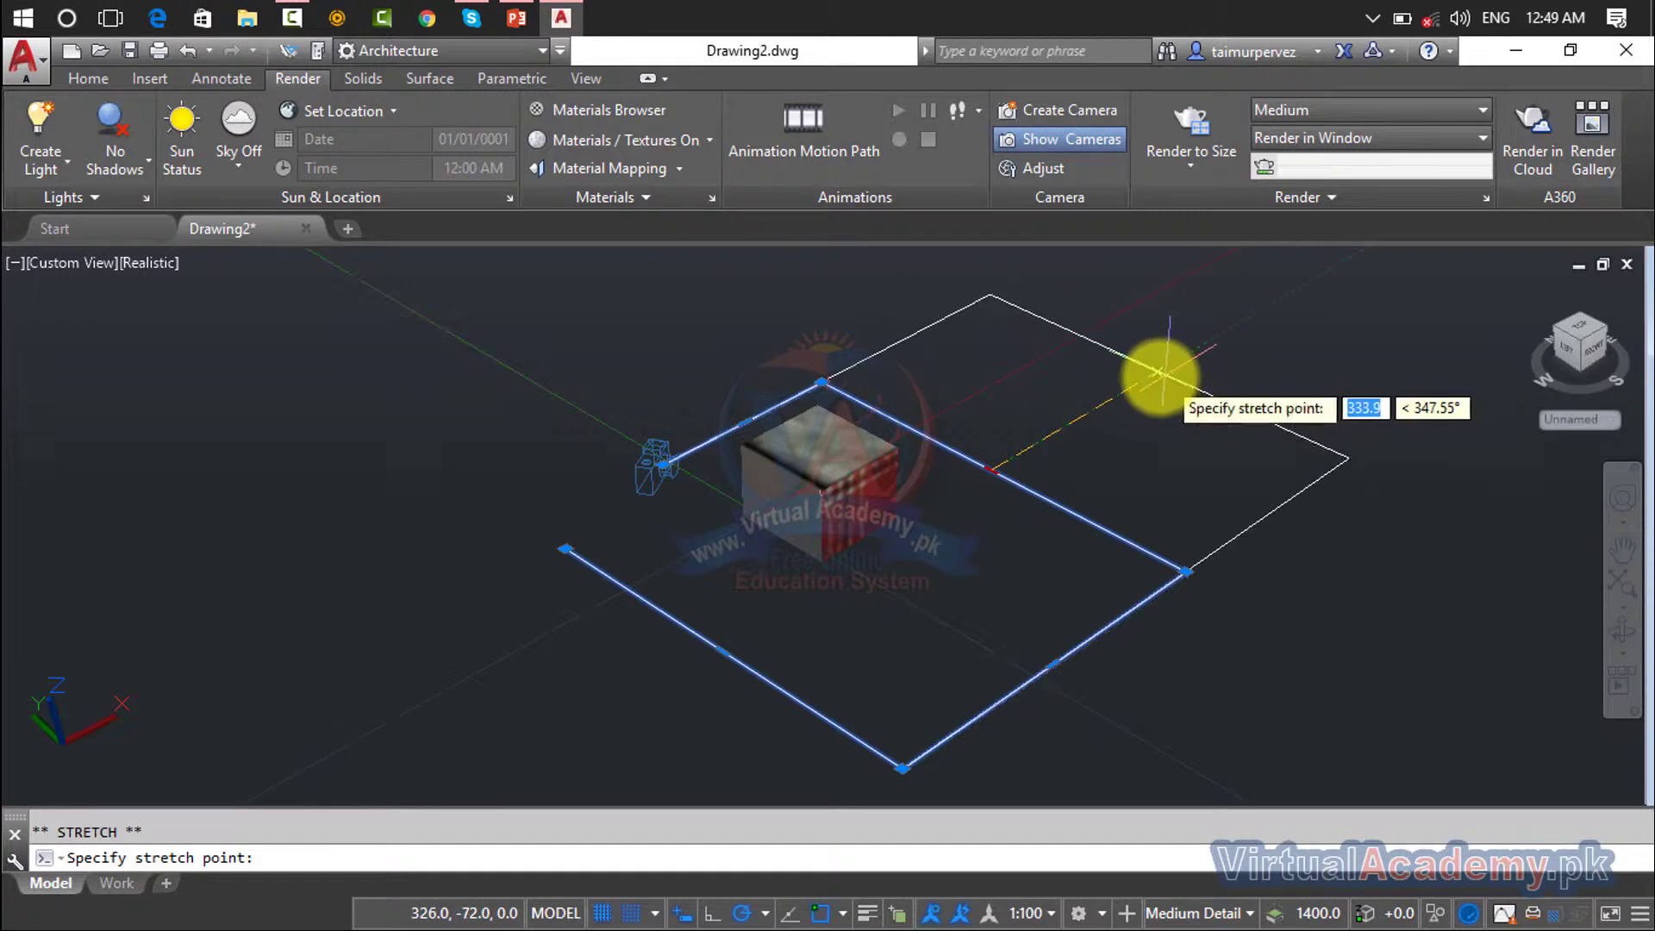
click(1153, 377)
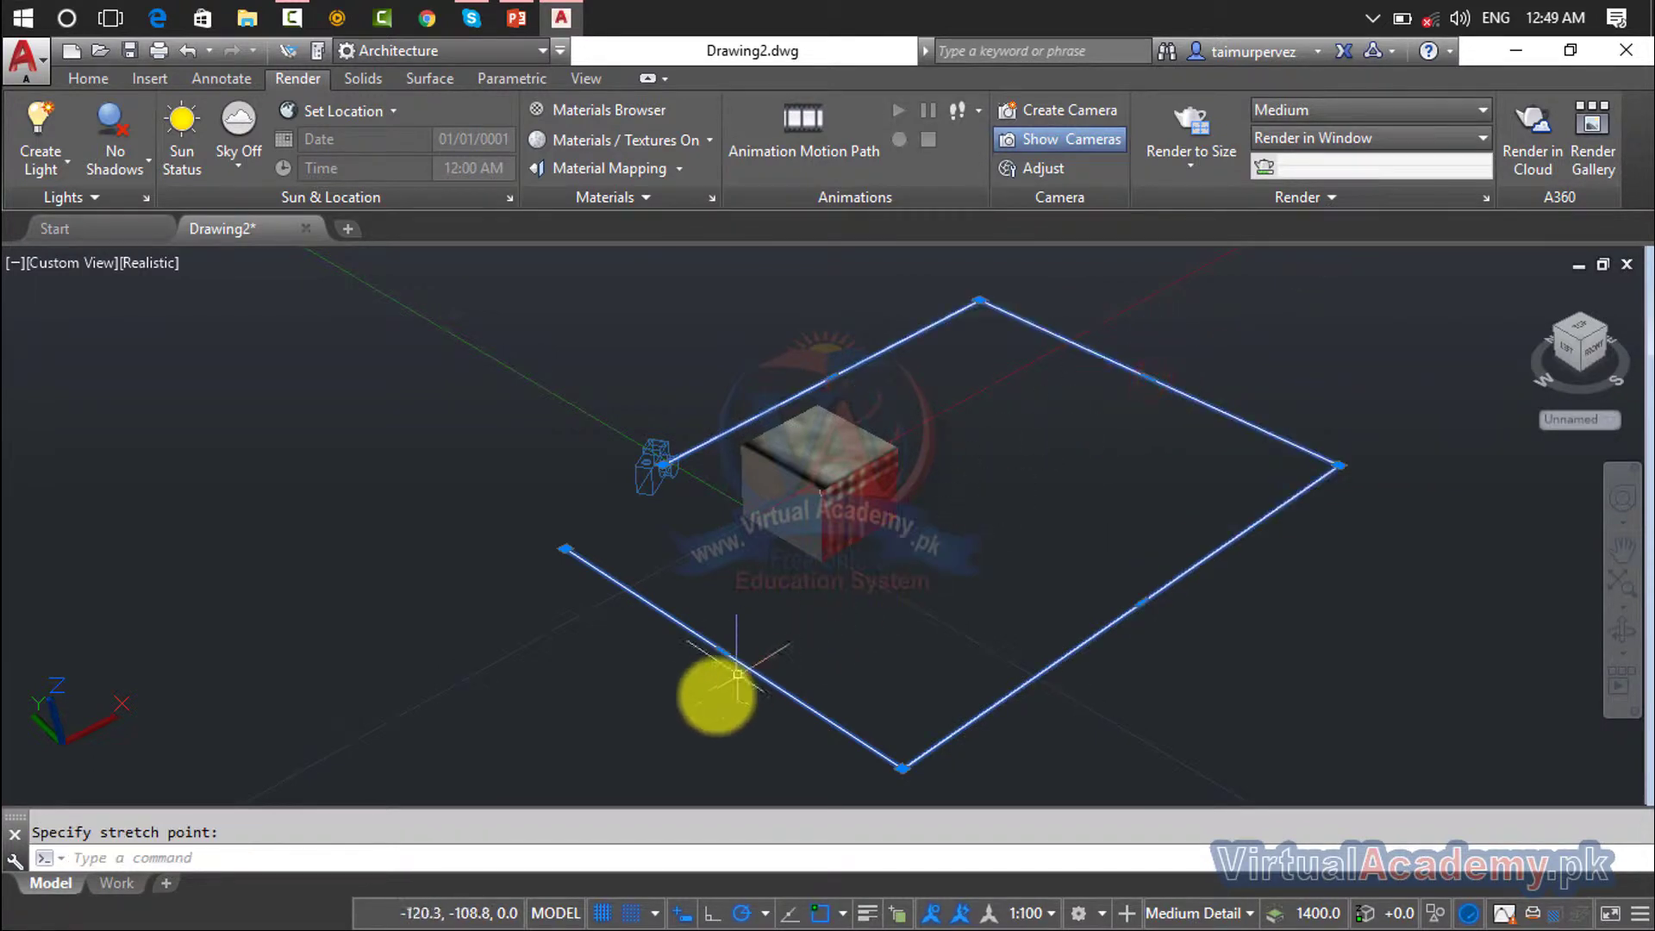
Step: Stretch the open path's -X side outward and its +Y side about 156 outward
click(722, 650)
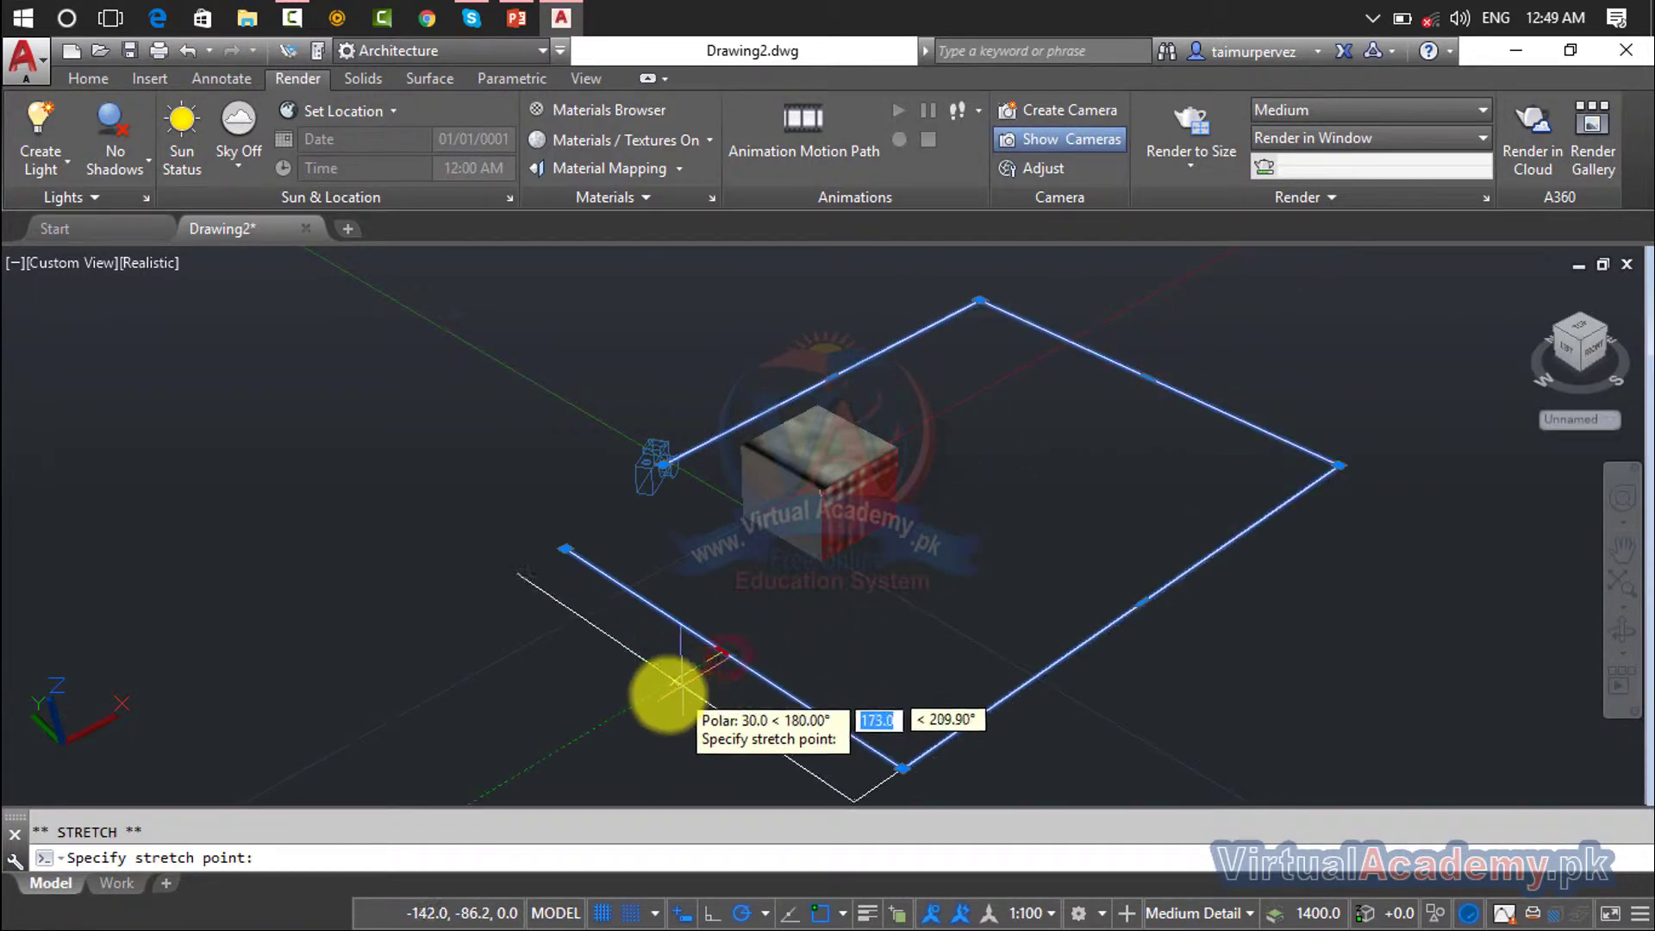
click(577, 738)
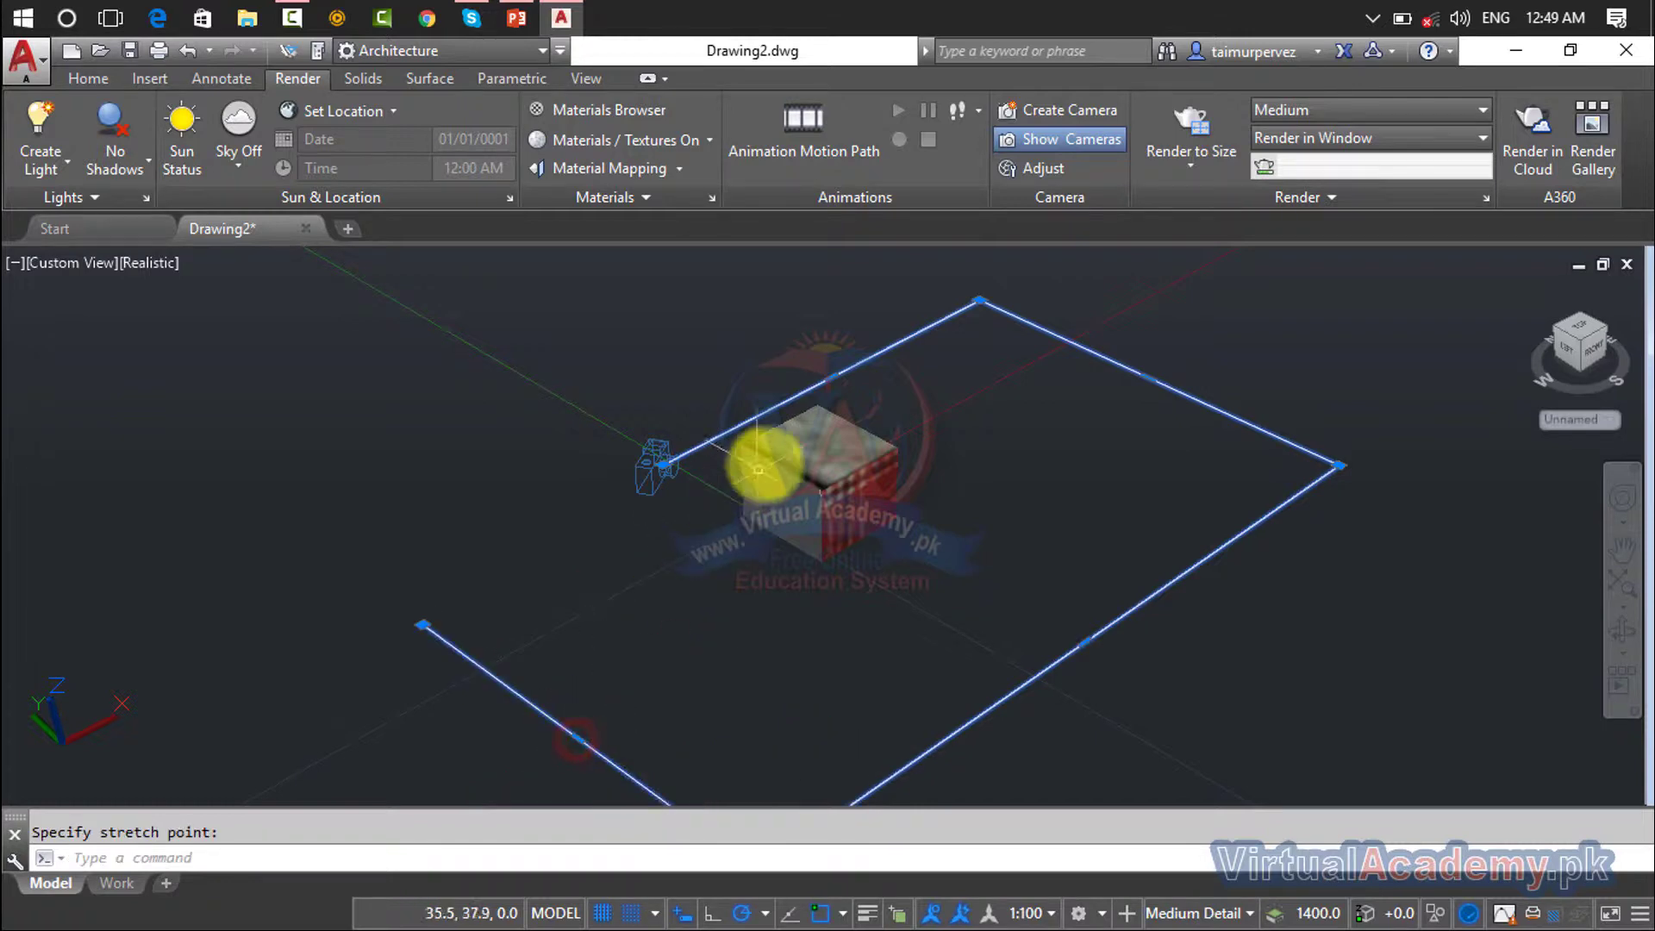
click(838, 382)
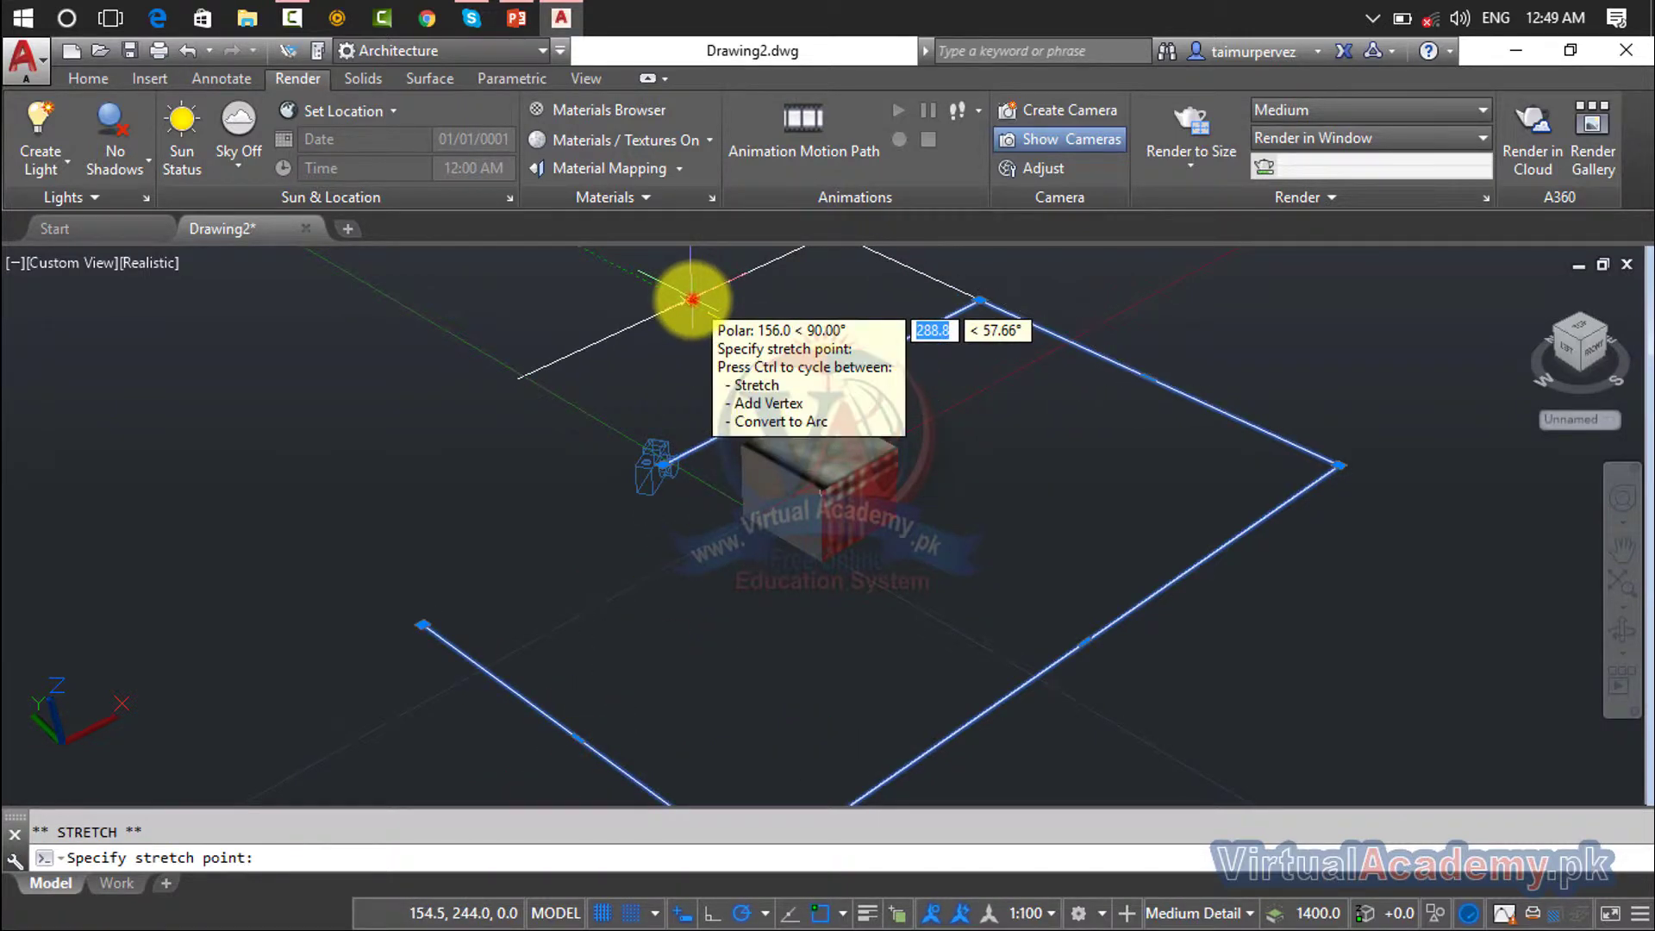
click(684, 307)
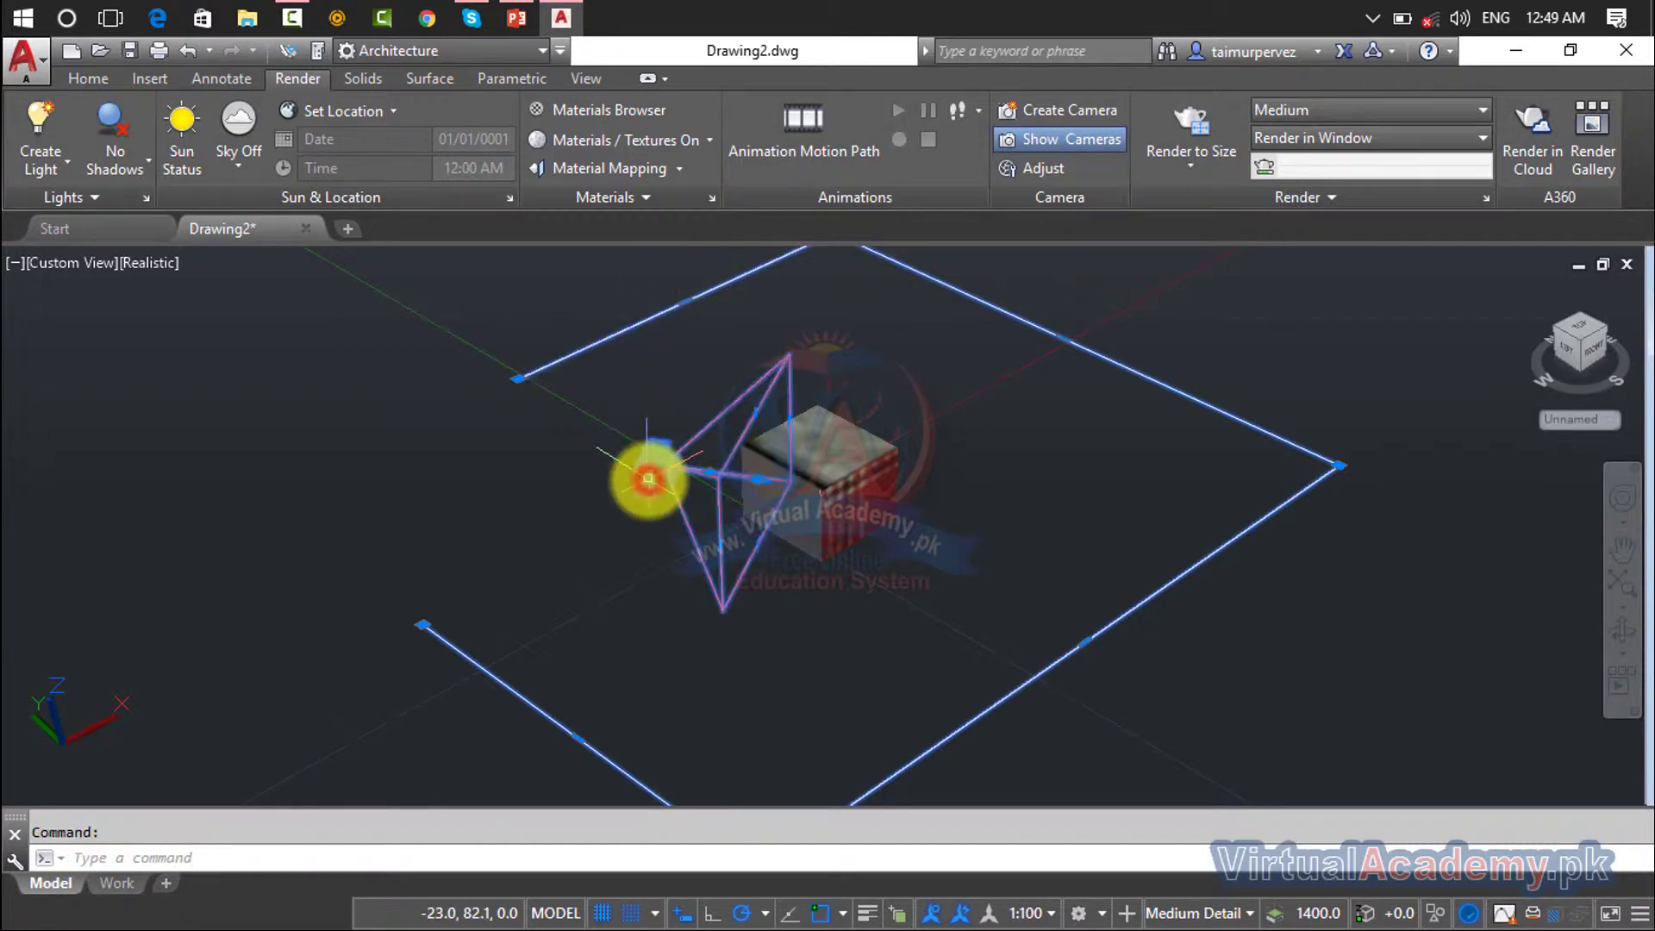
Step: Delete the camera together with the stretched open path, leaving the box in place
click(648, 478)
key(Delete)
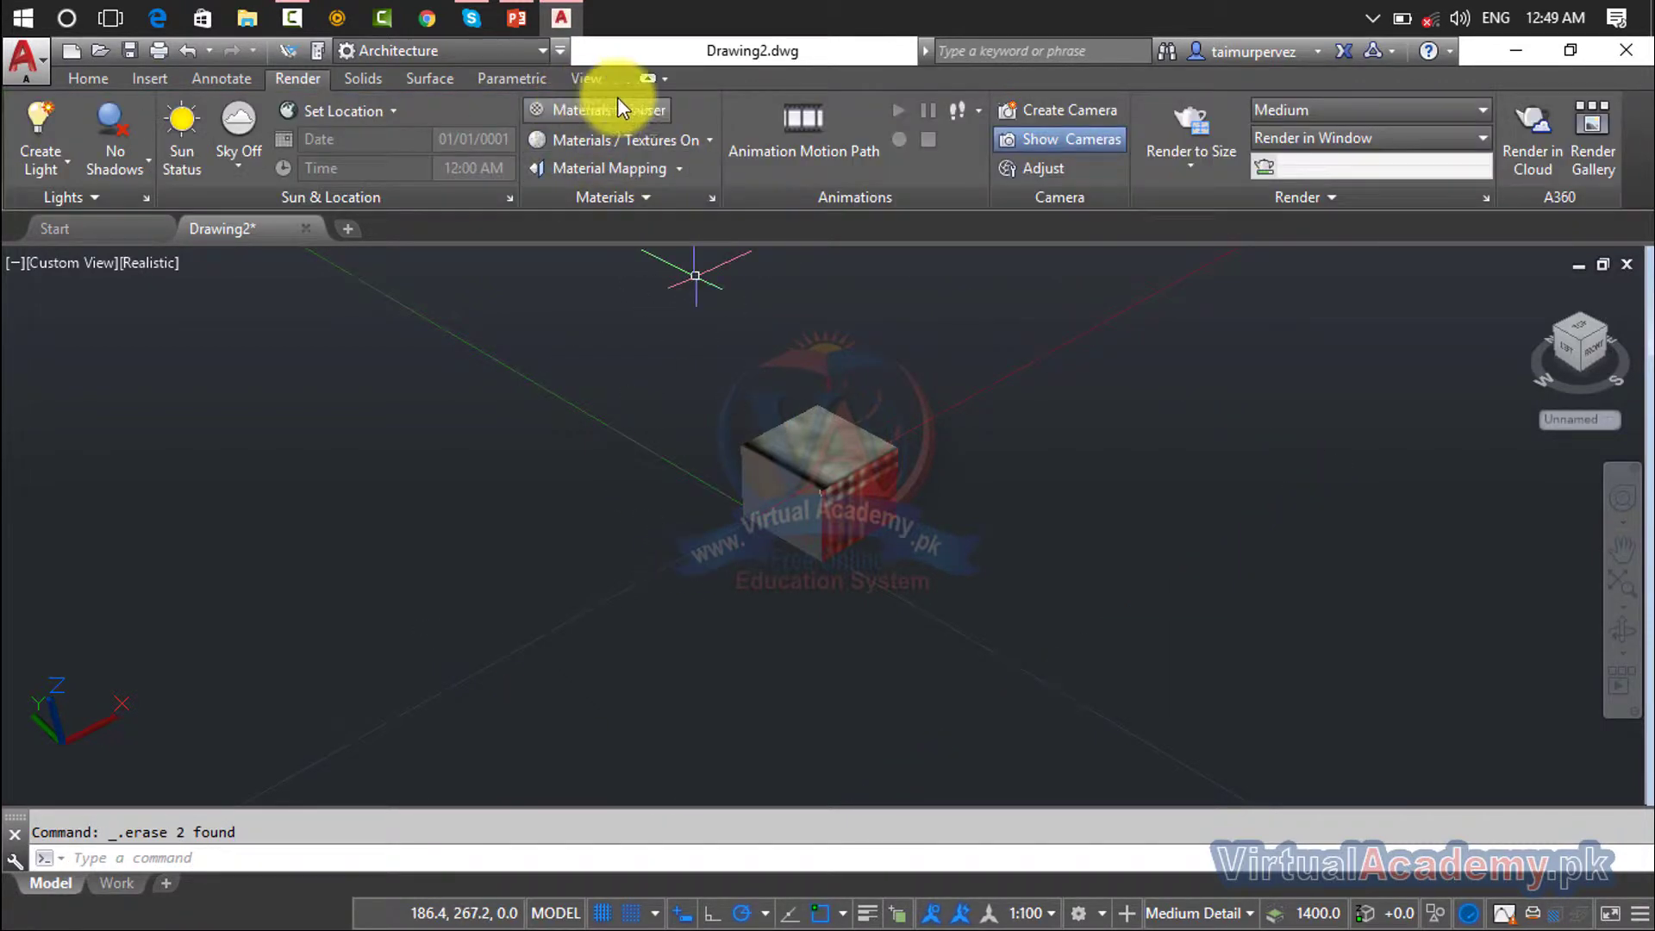
click(1020, 107)
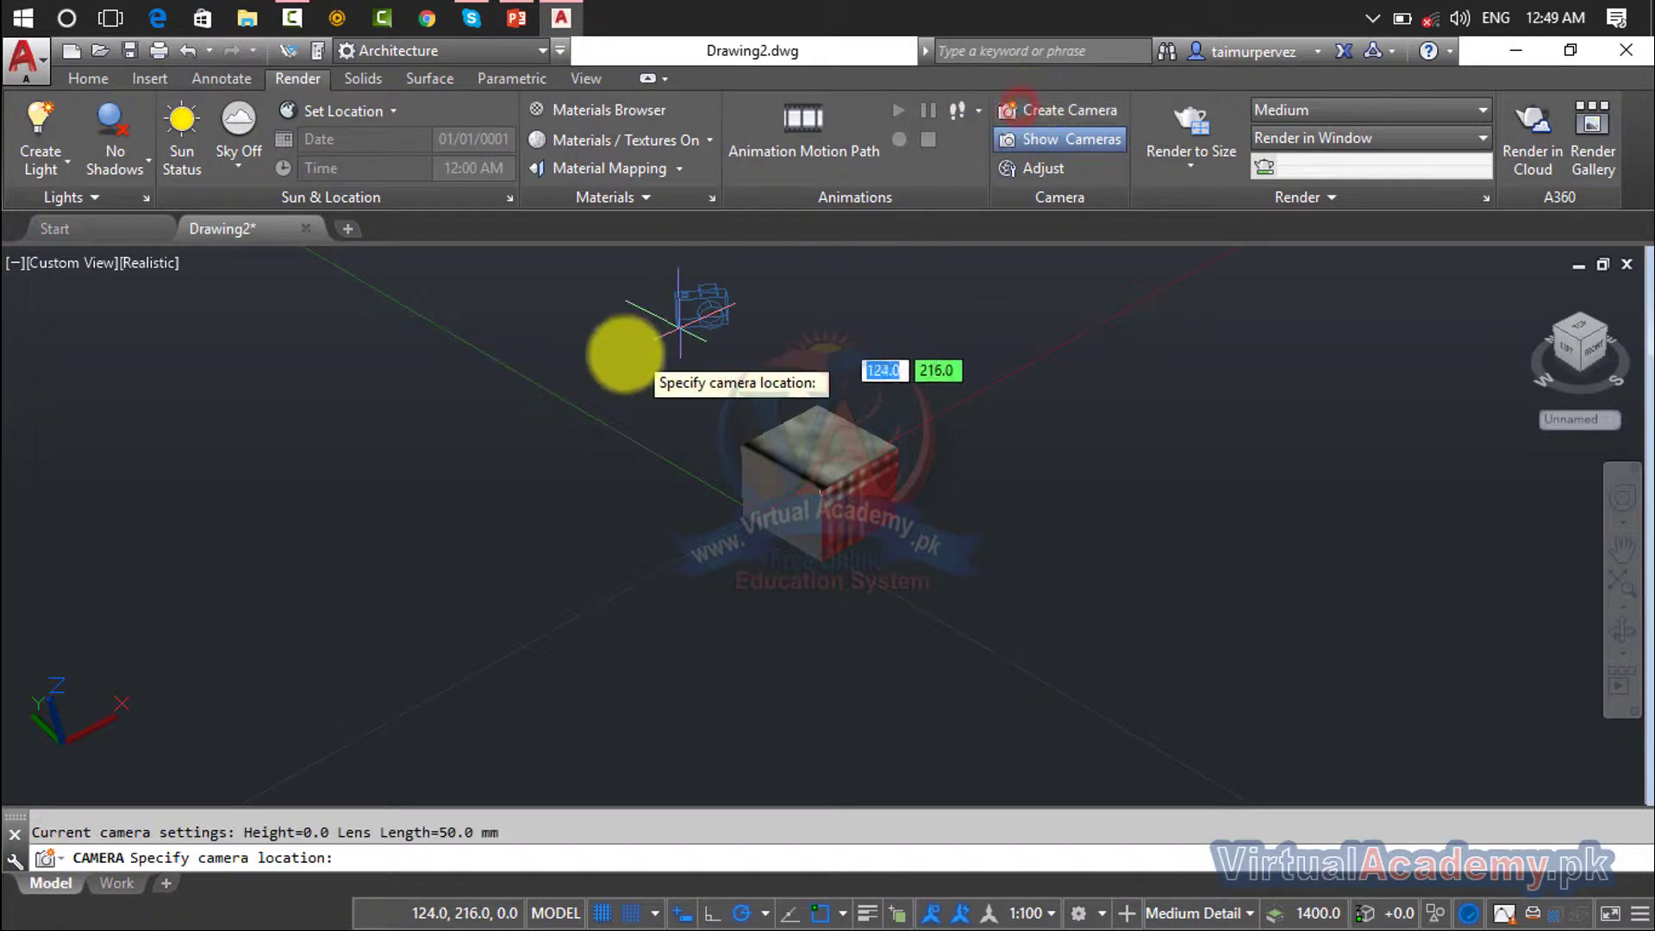
scroll(636, 358, down, 5)
key(Escape)
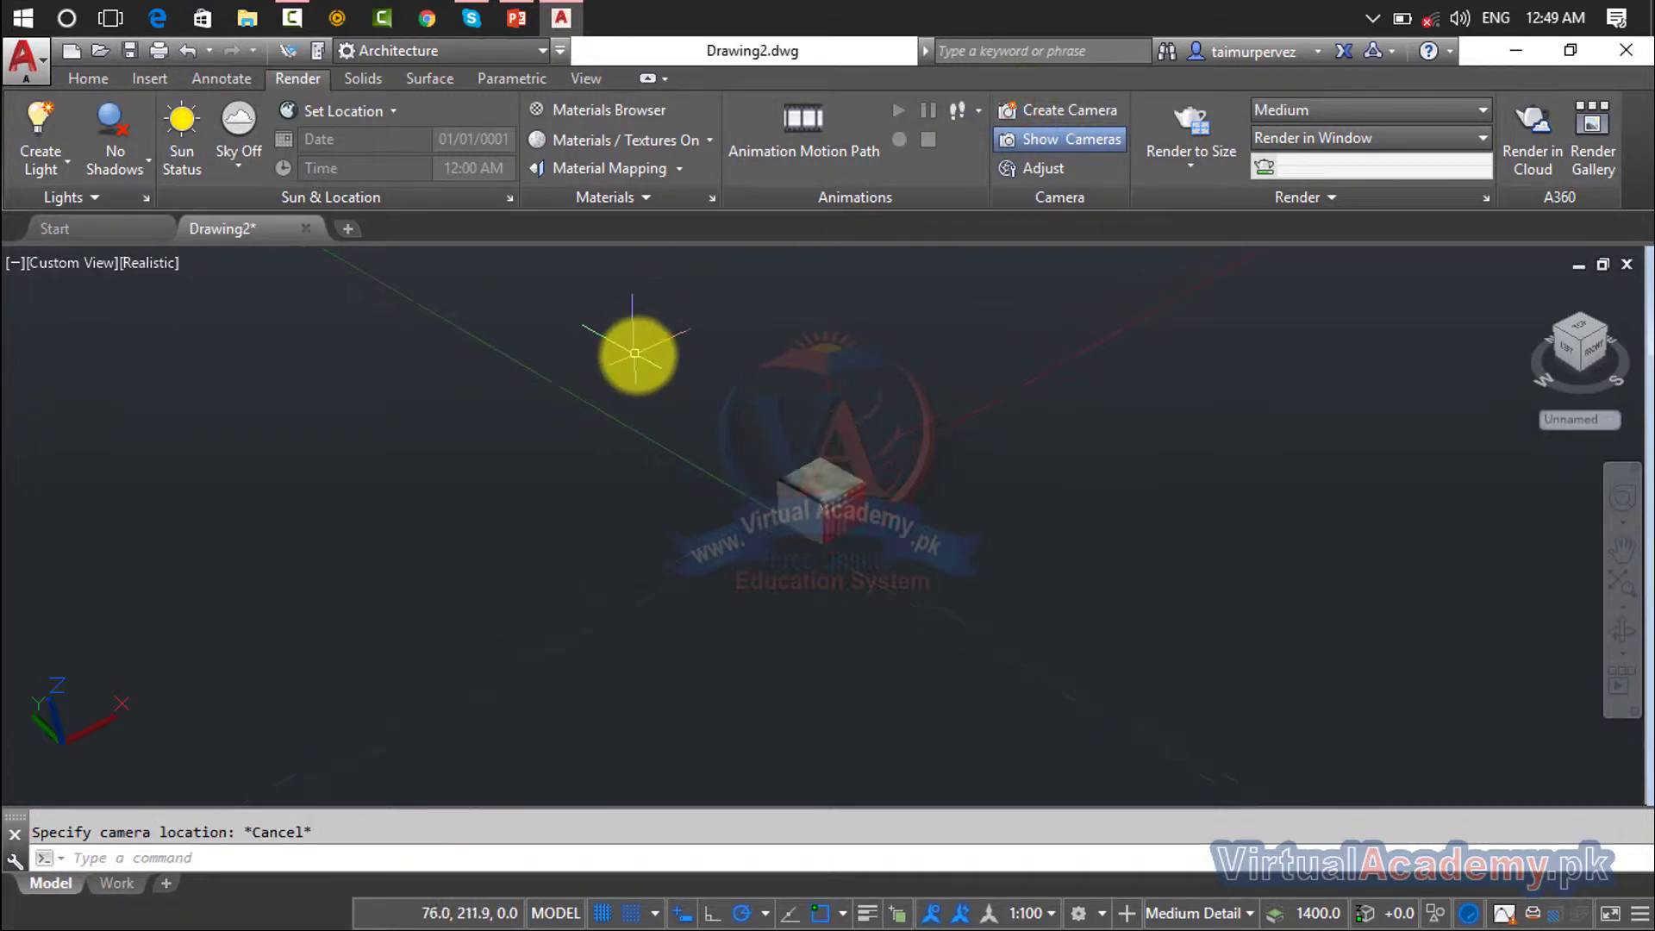
scroll(828, 595, up, 3)
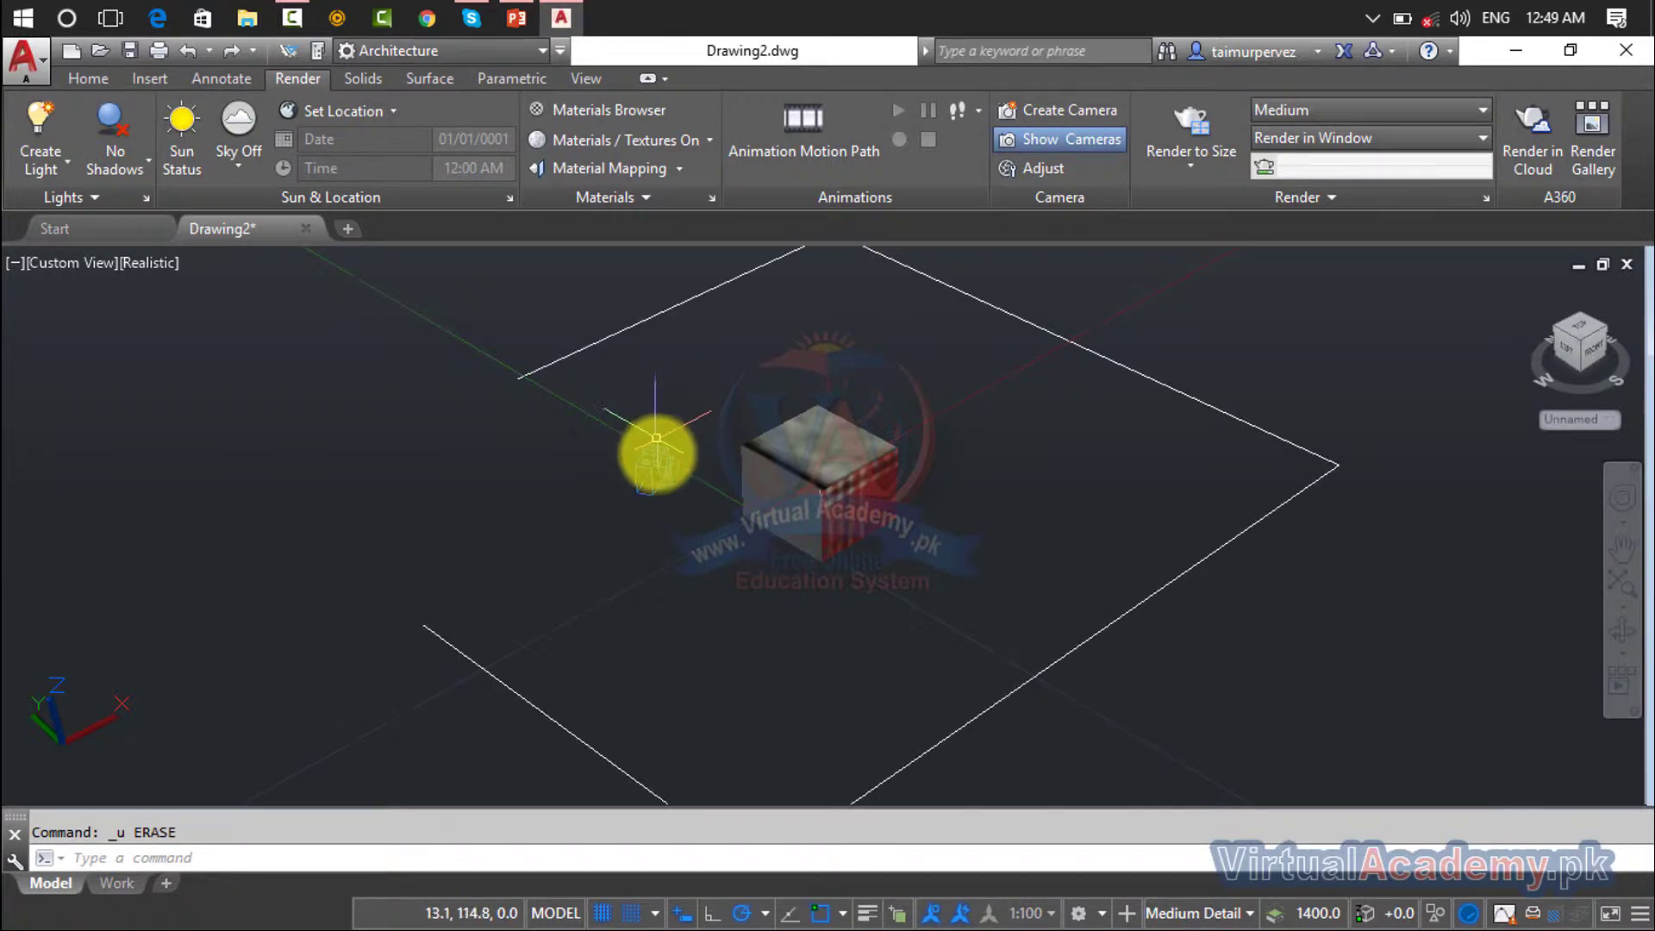
Step: Delete the existing camera and create a new one at the open path's end near the Y axis, targeted at -8, -29, 54 on the box
click(657, 453)
key(Delete)
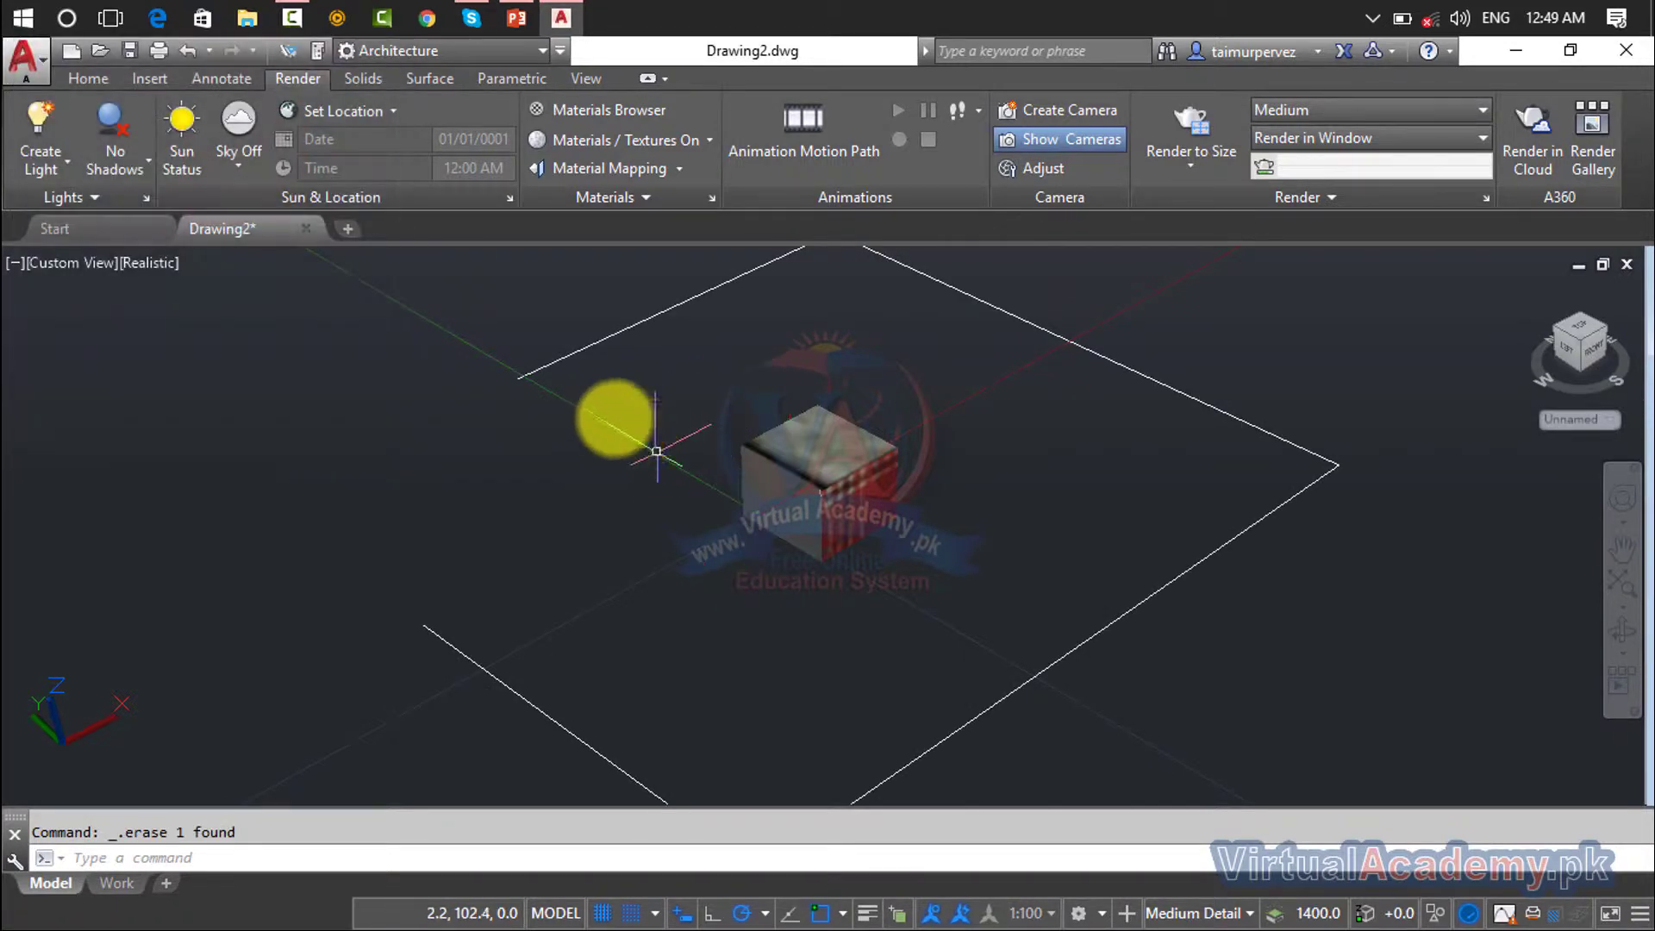
click(1006, 112)
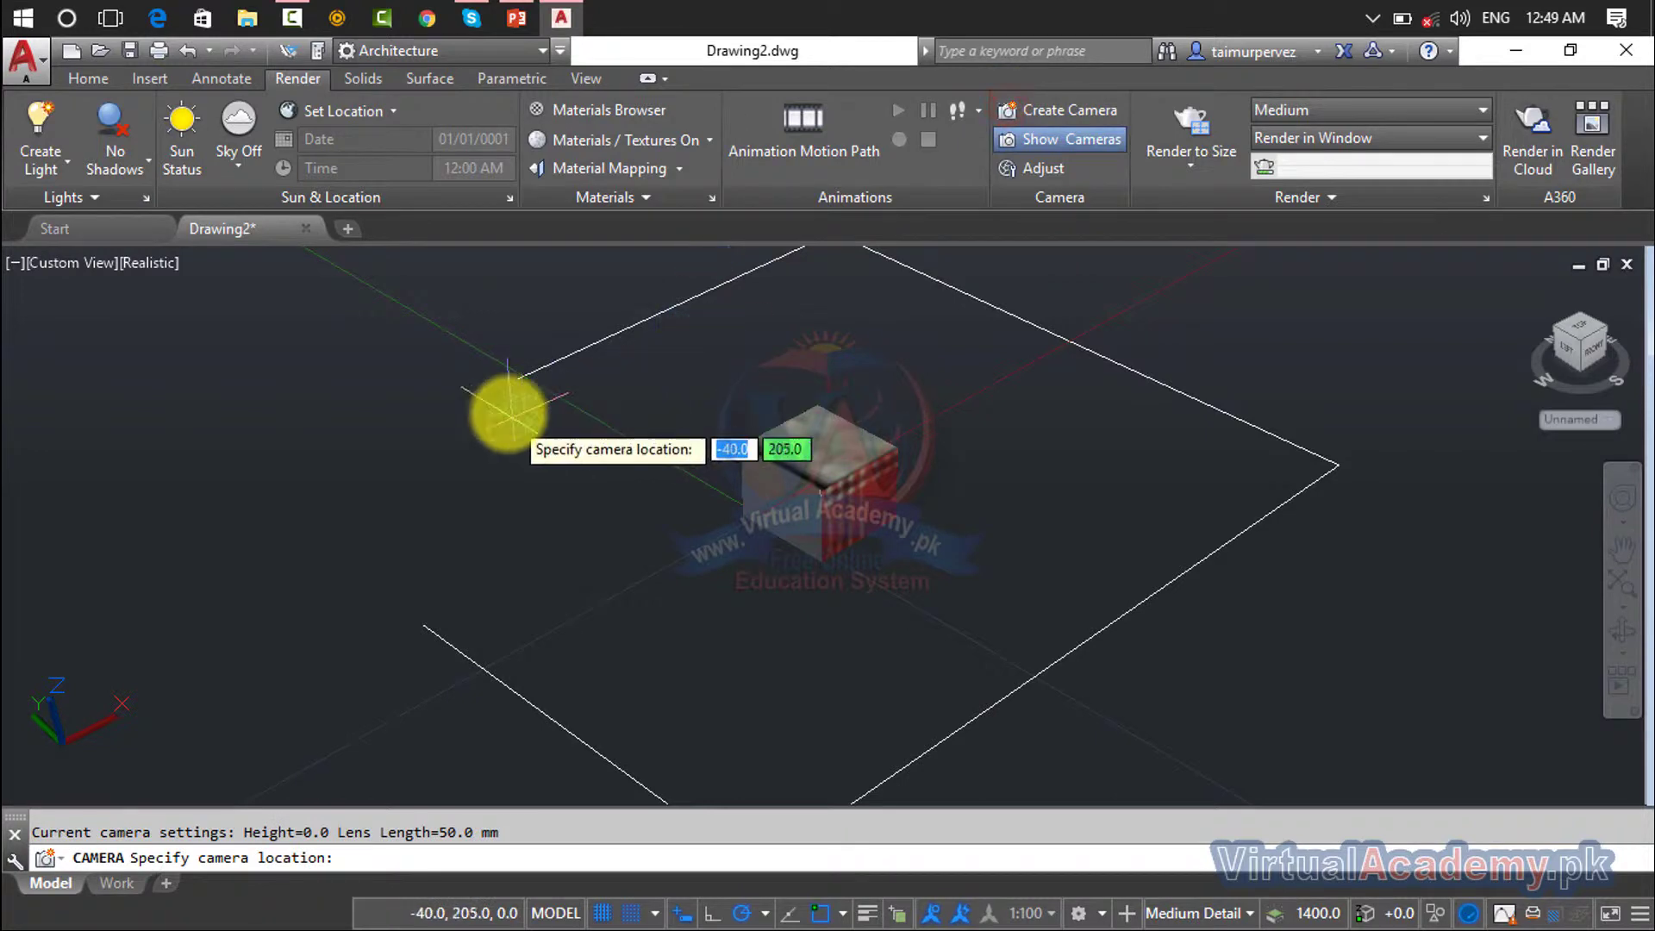
click(523, 372)
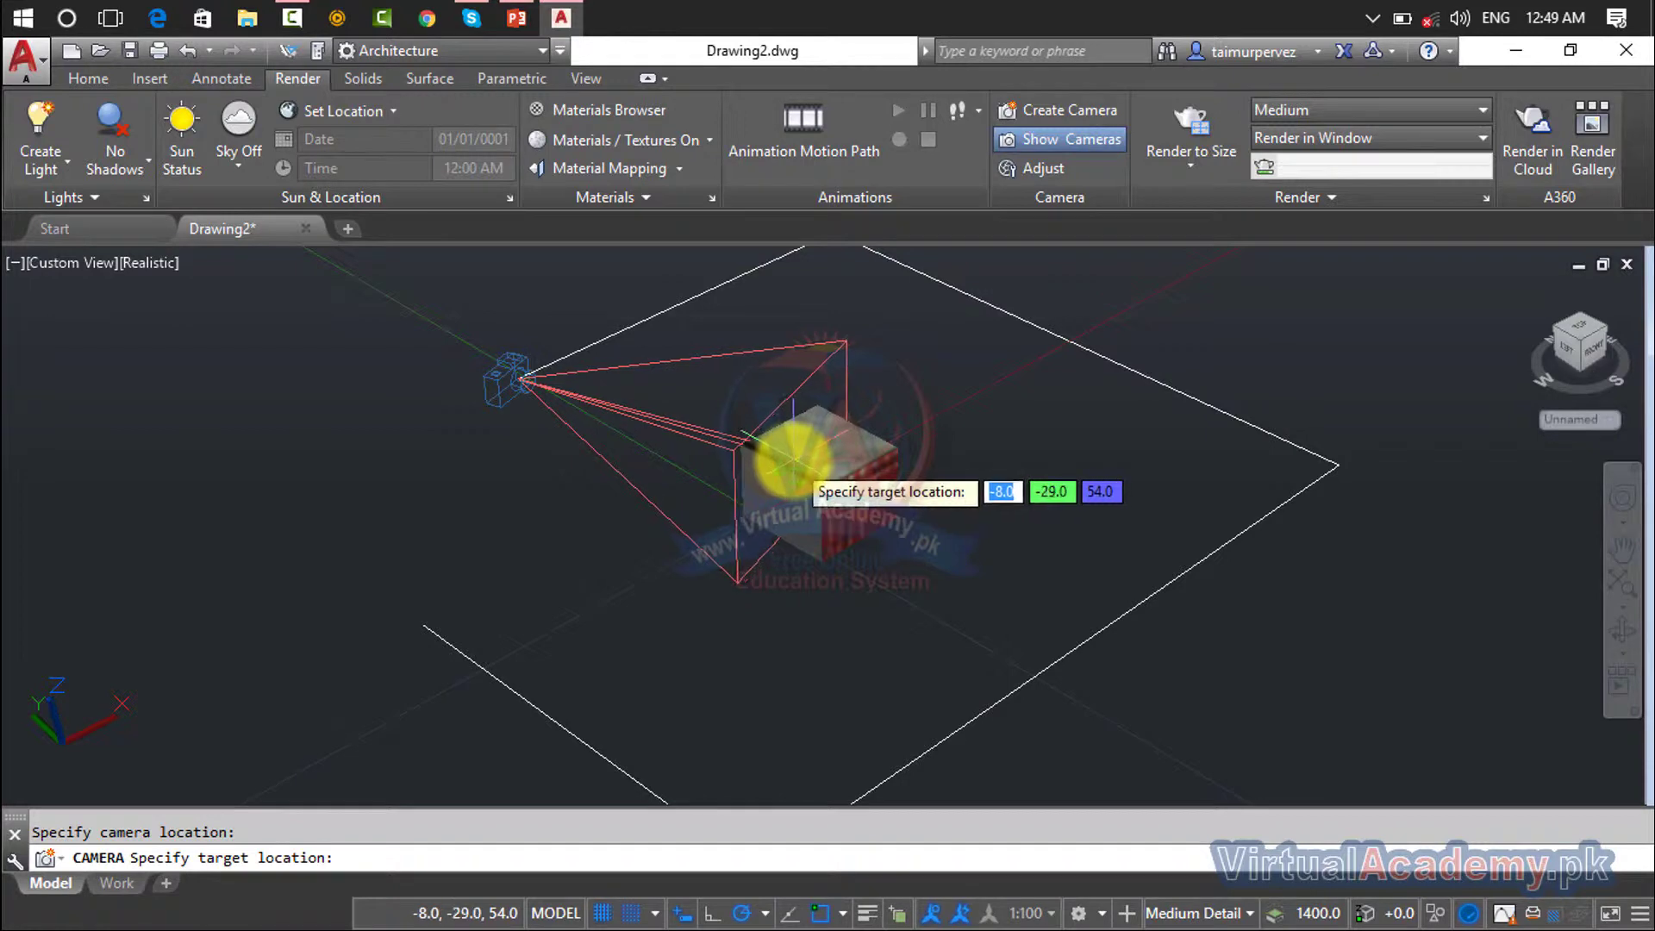
click(791, 463)
key(Return)
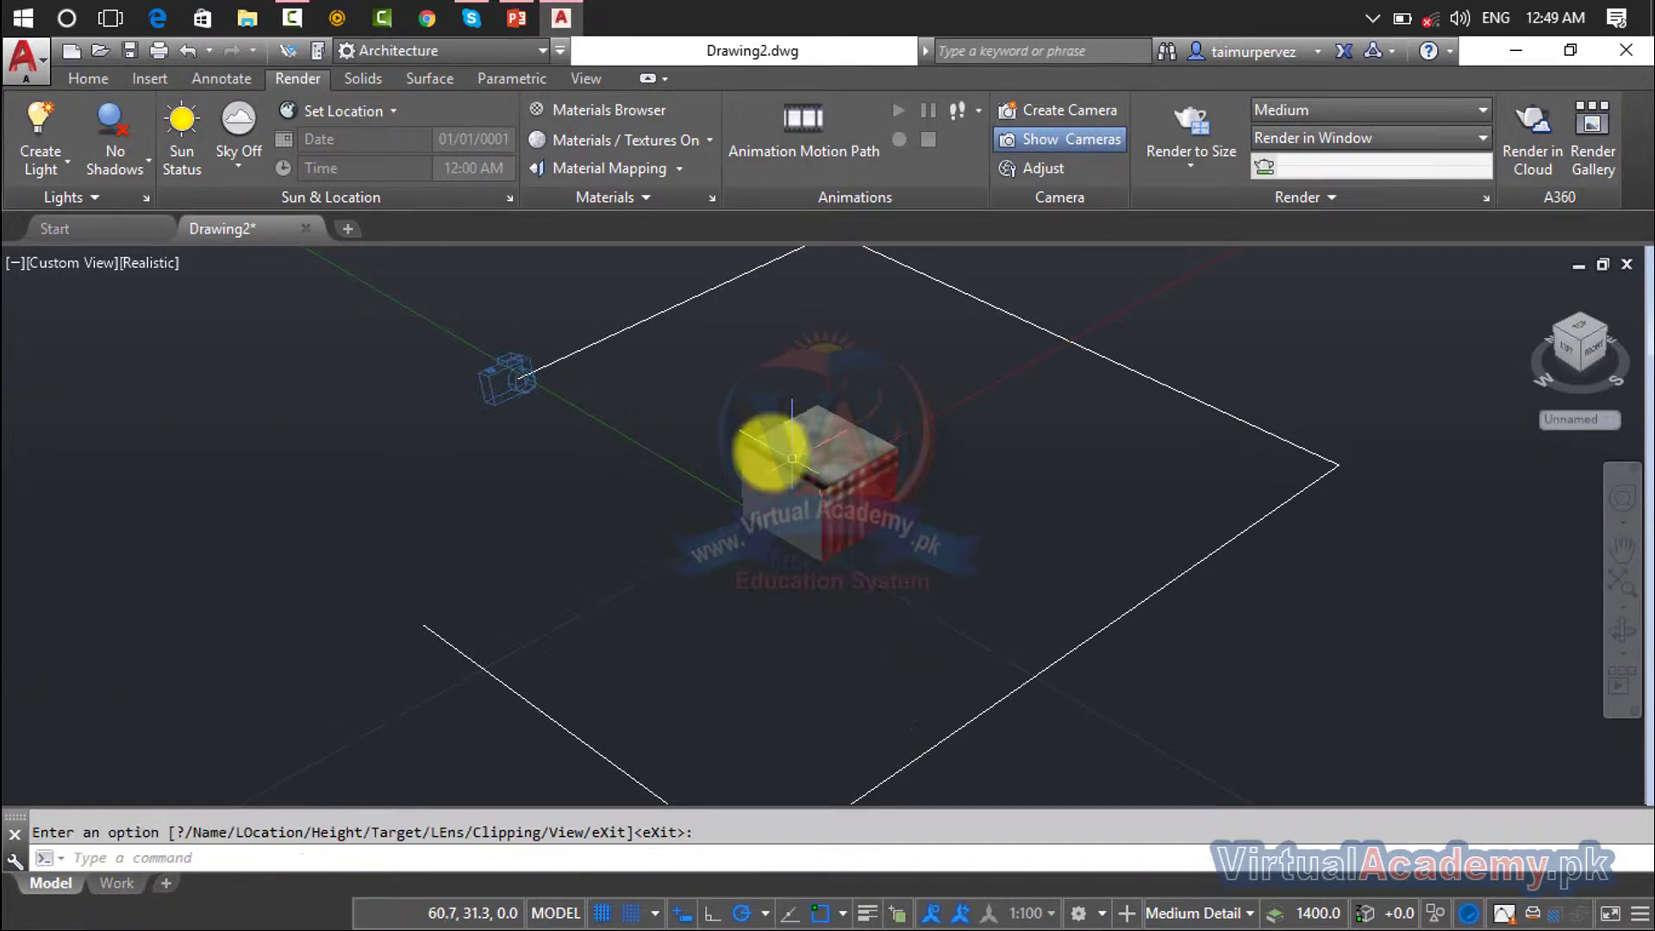
Step: Select the new camera and resize its field of view by repeatedly stretching the frustum sides, finishing with a narrower frustum around the box
click(498, 375)
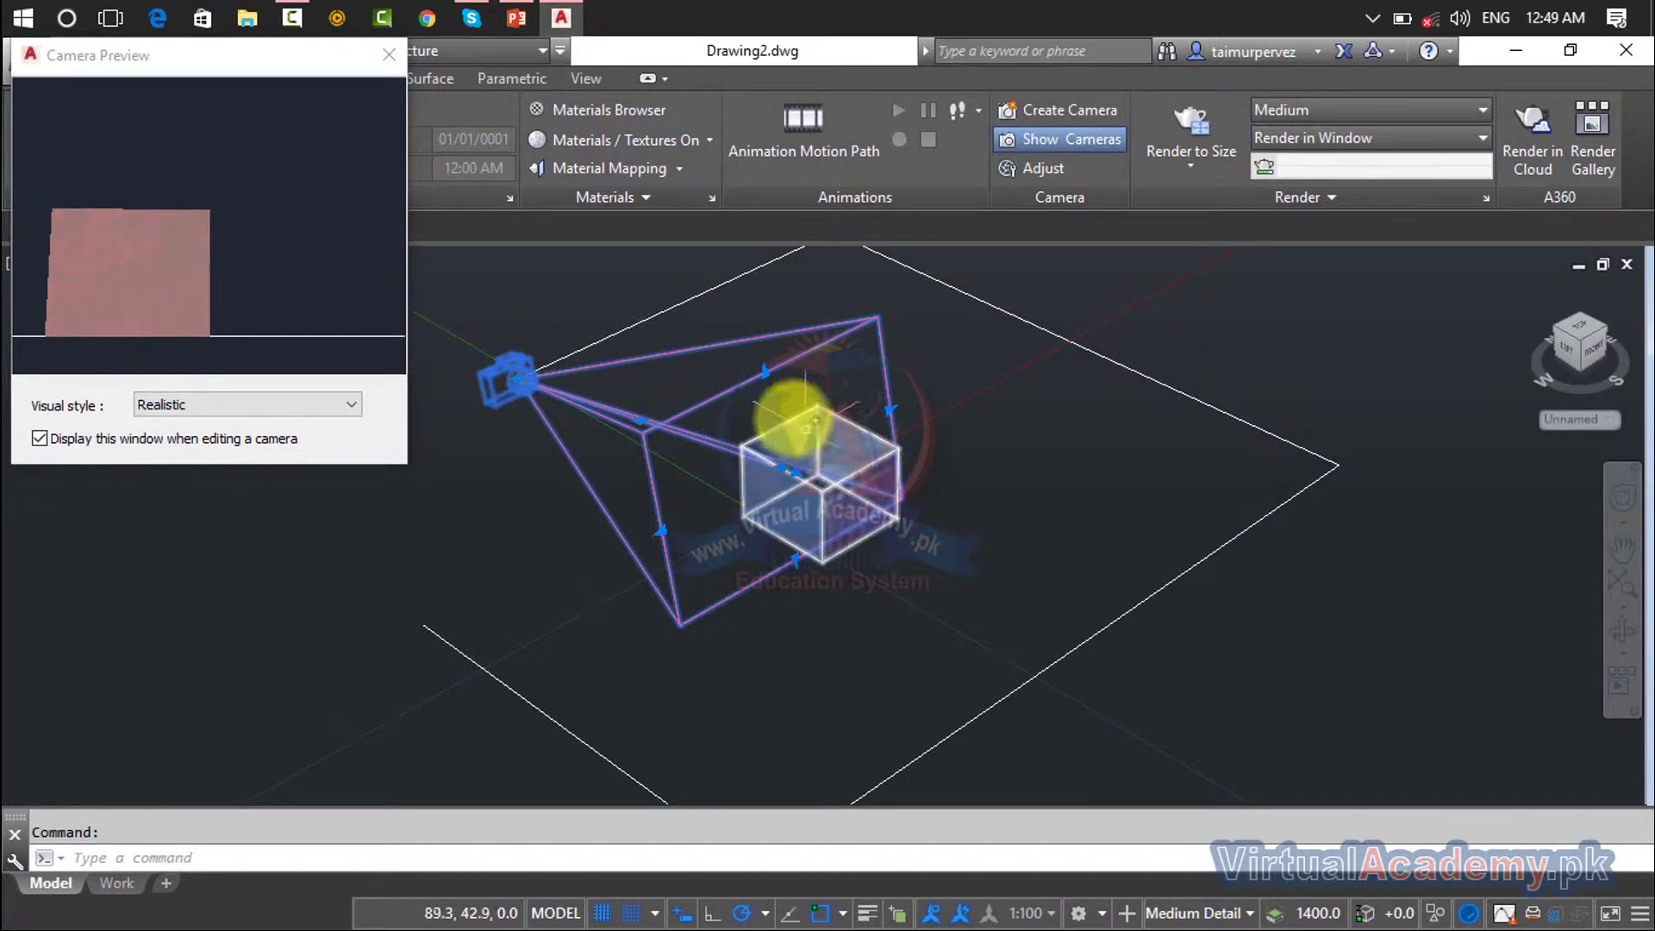
click(764, 371)
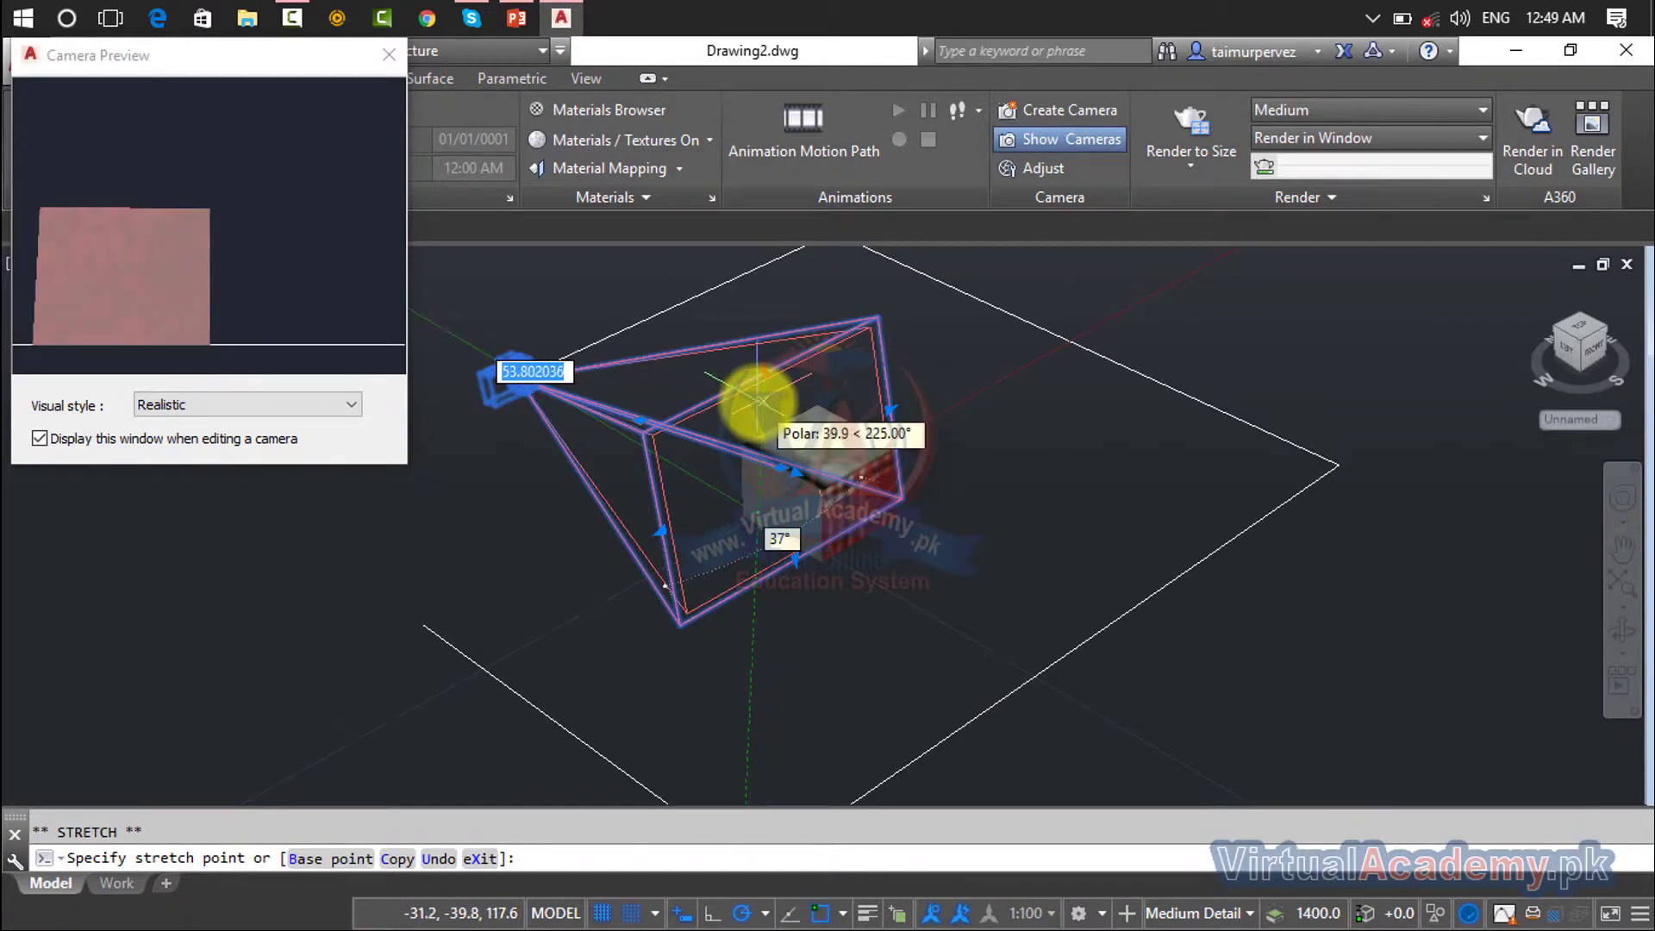
click(758, 401)
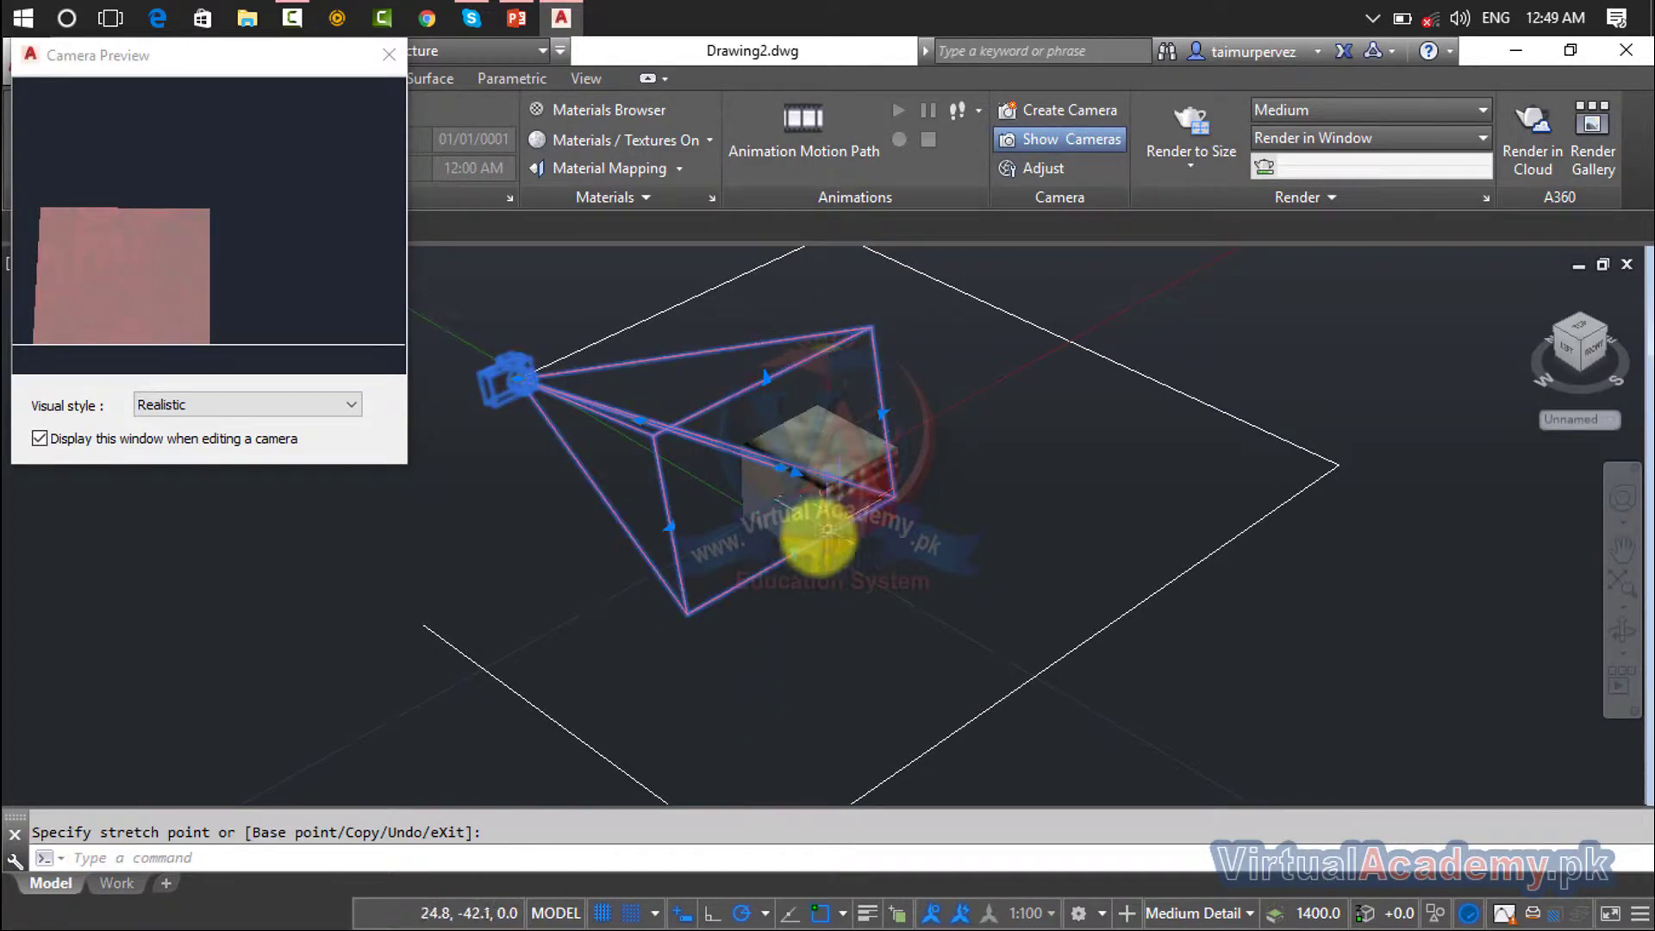
click(793, 554)
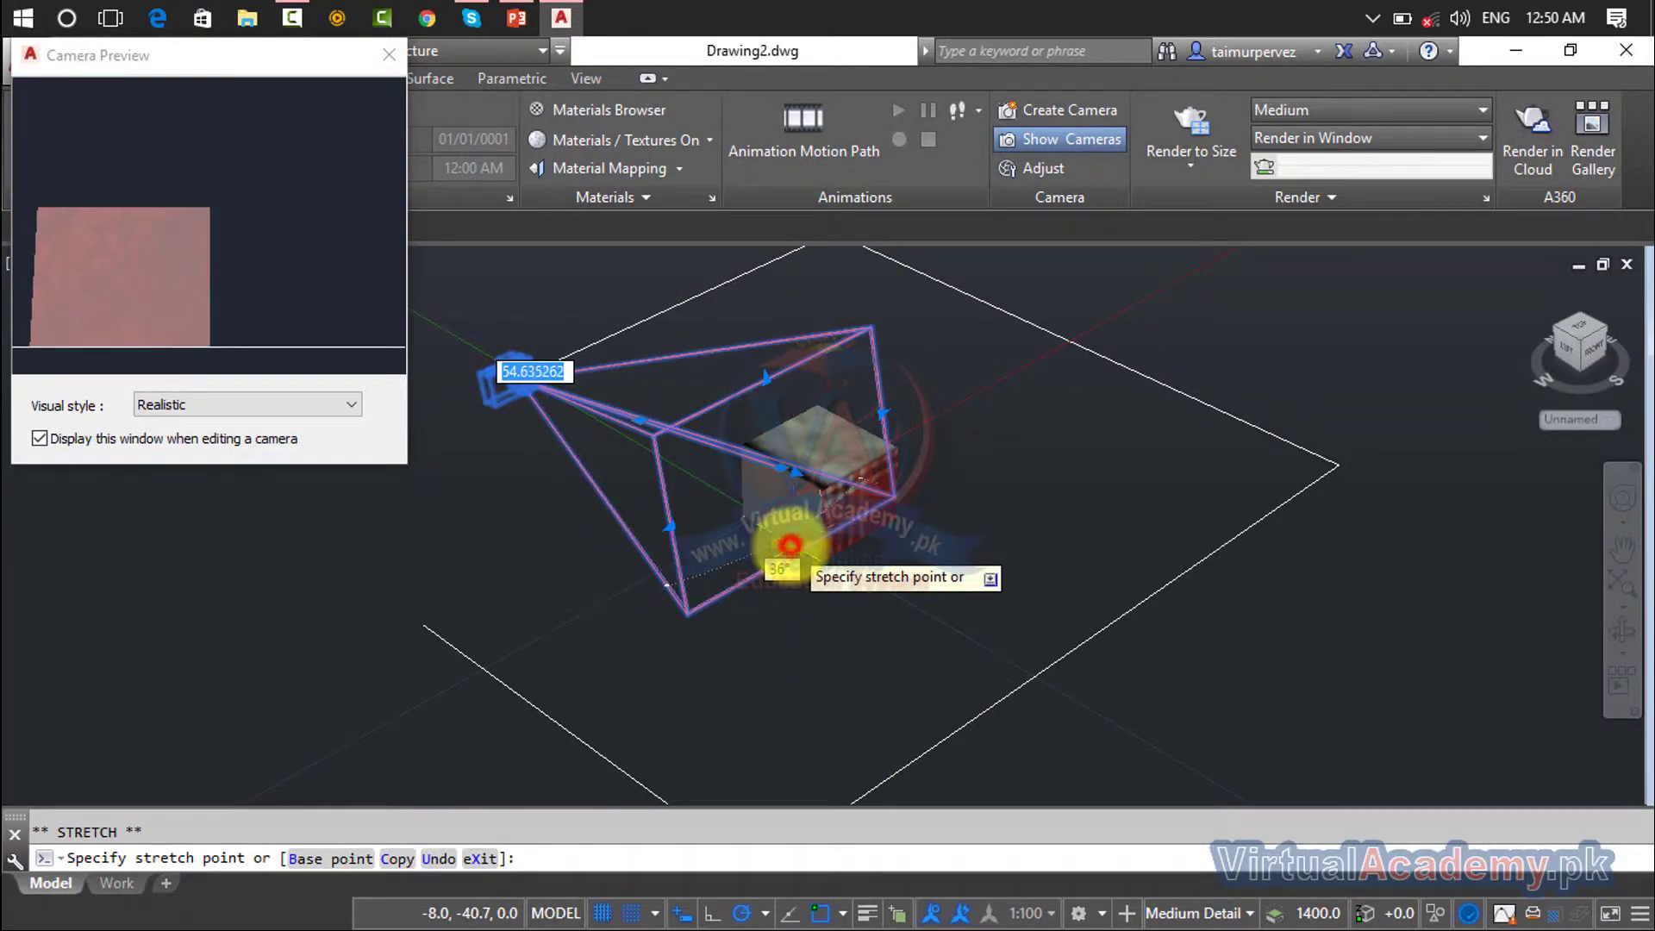
click(789, 545)
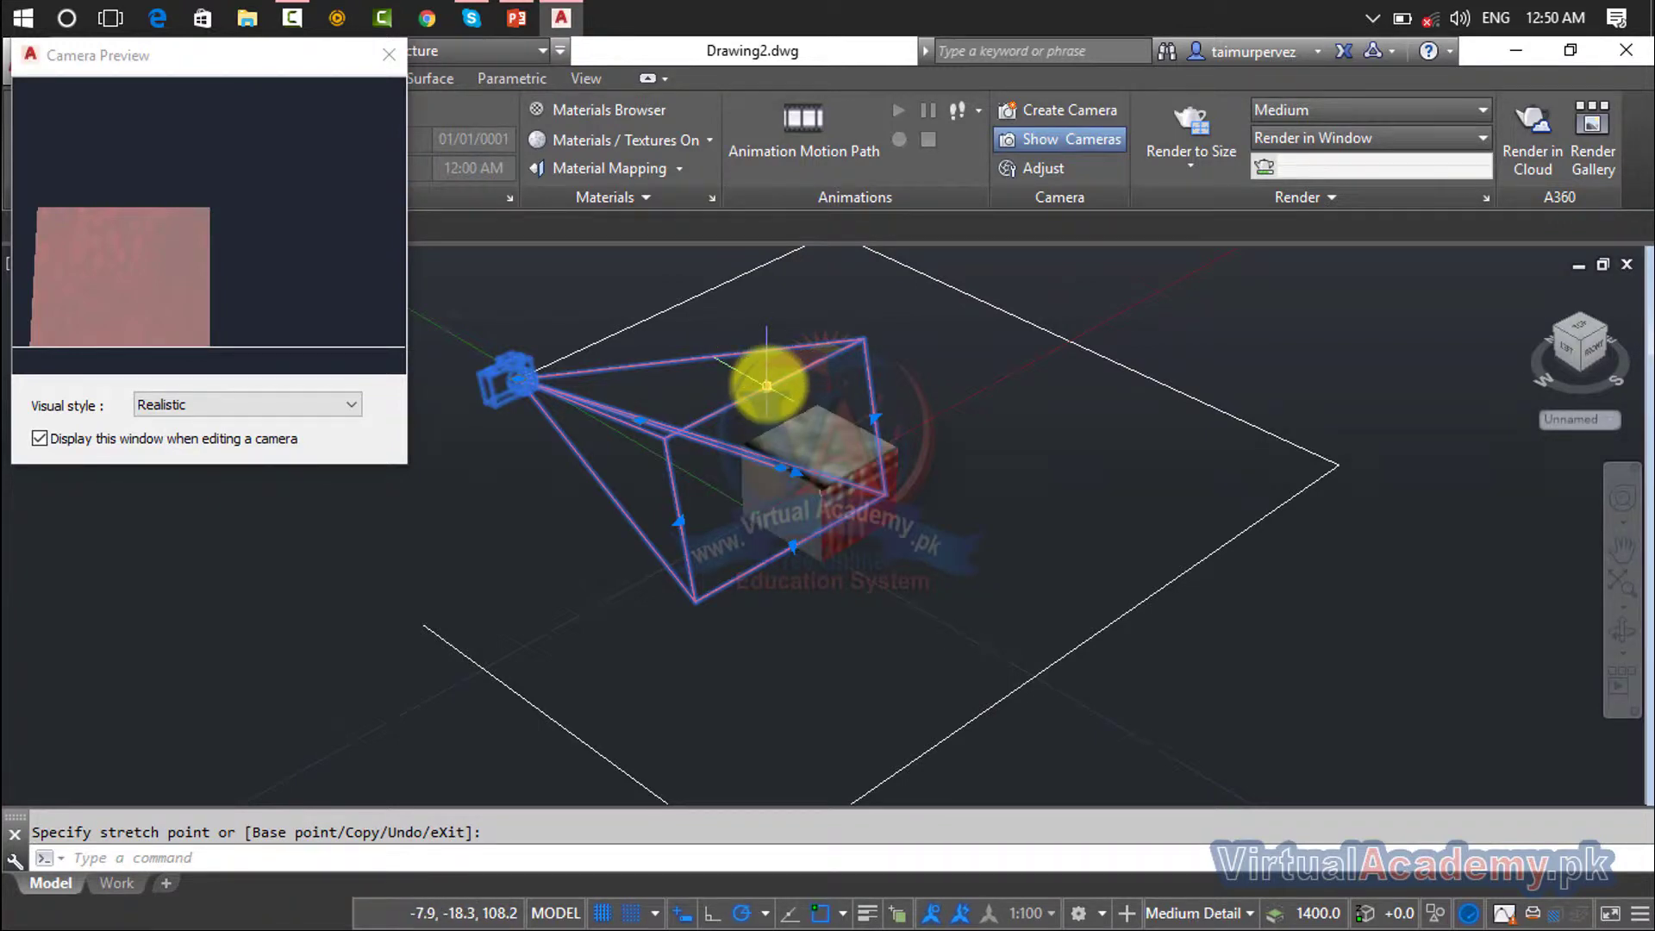
click(767, 386)
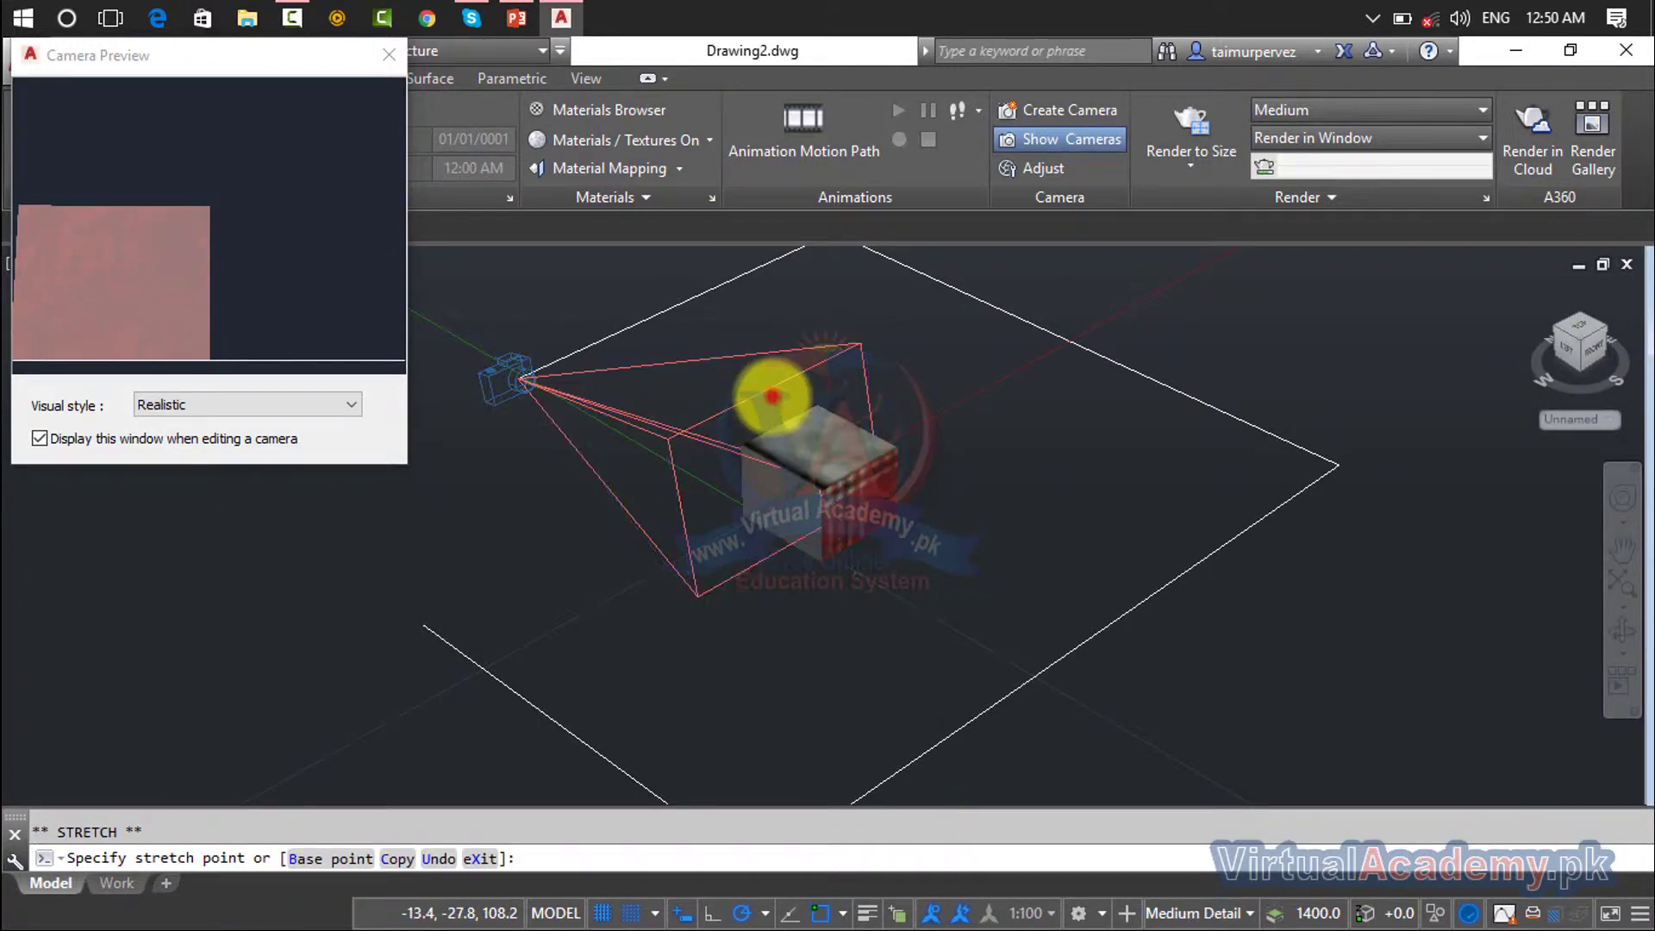
click(772, 396)
click(871, 418)
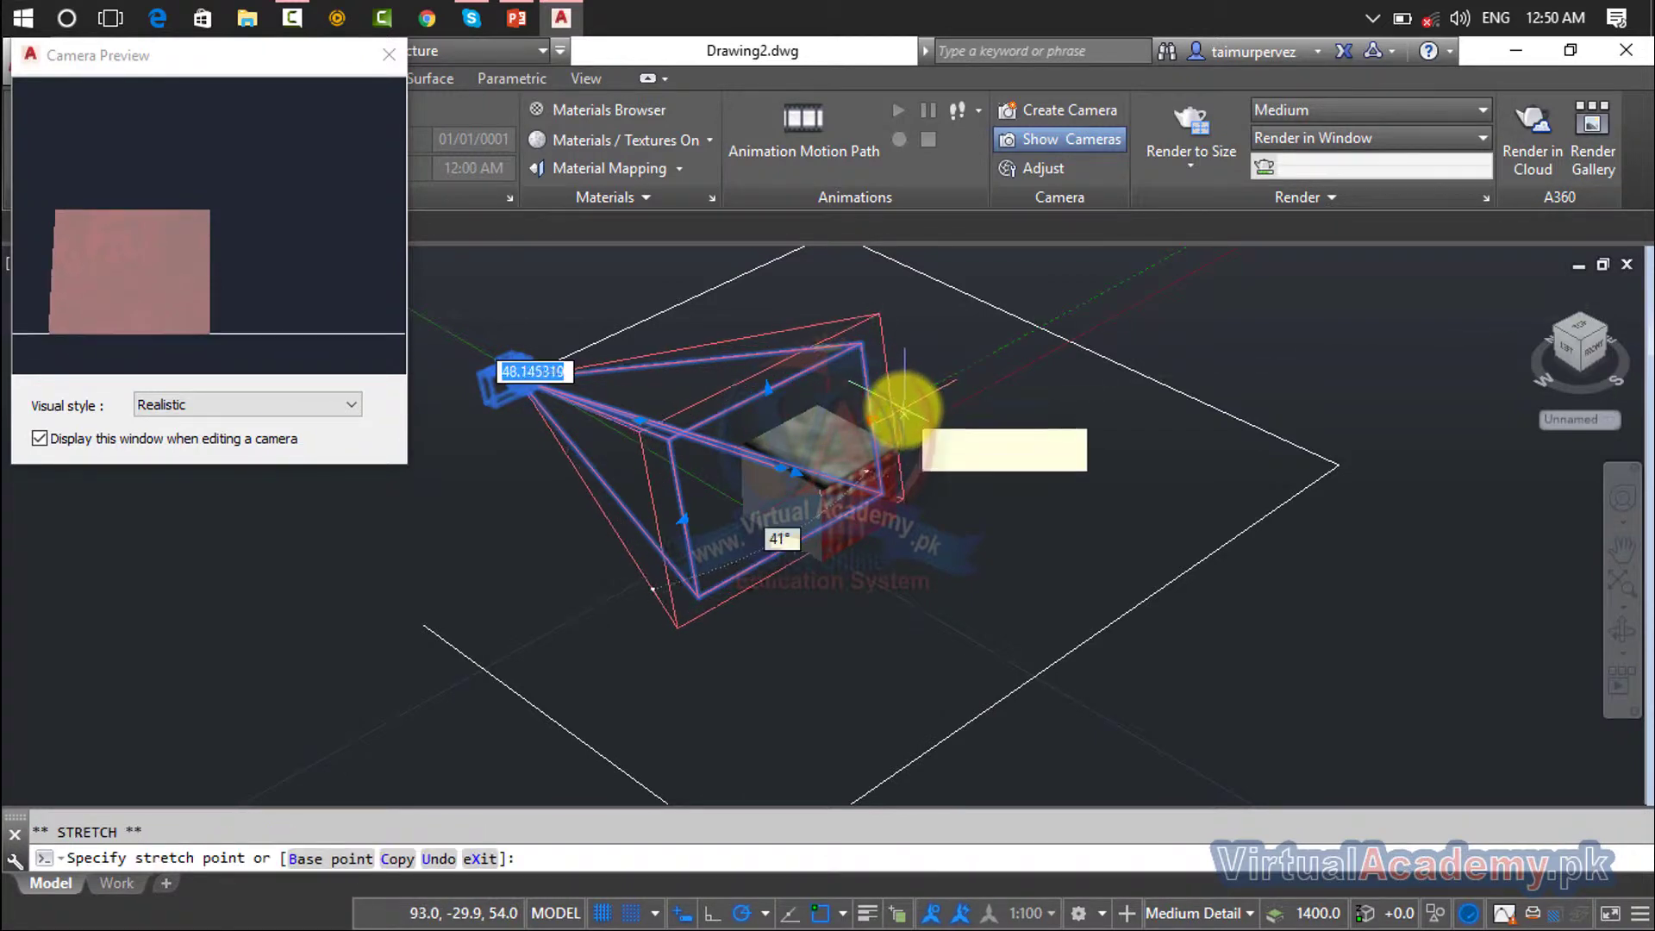
click(896, 405)
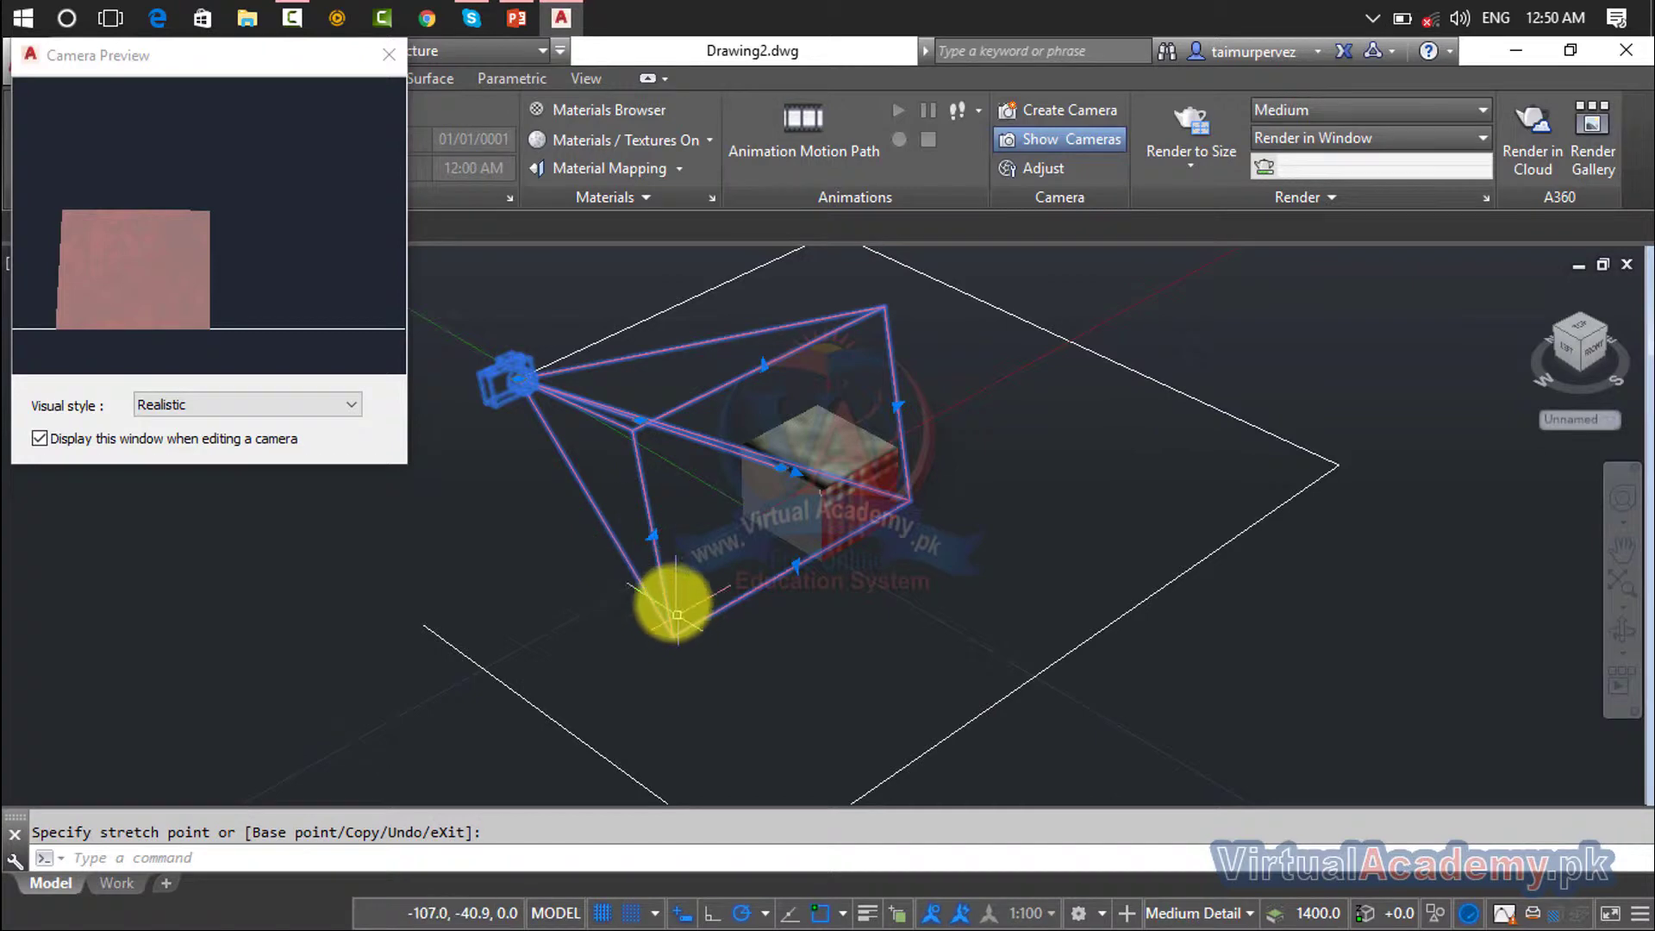
click(653, 535)
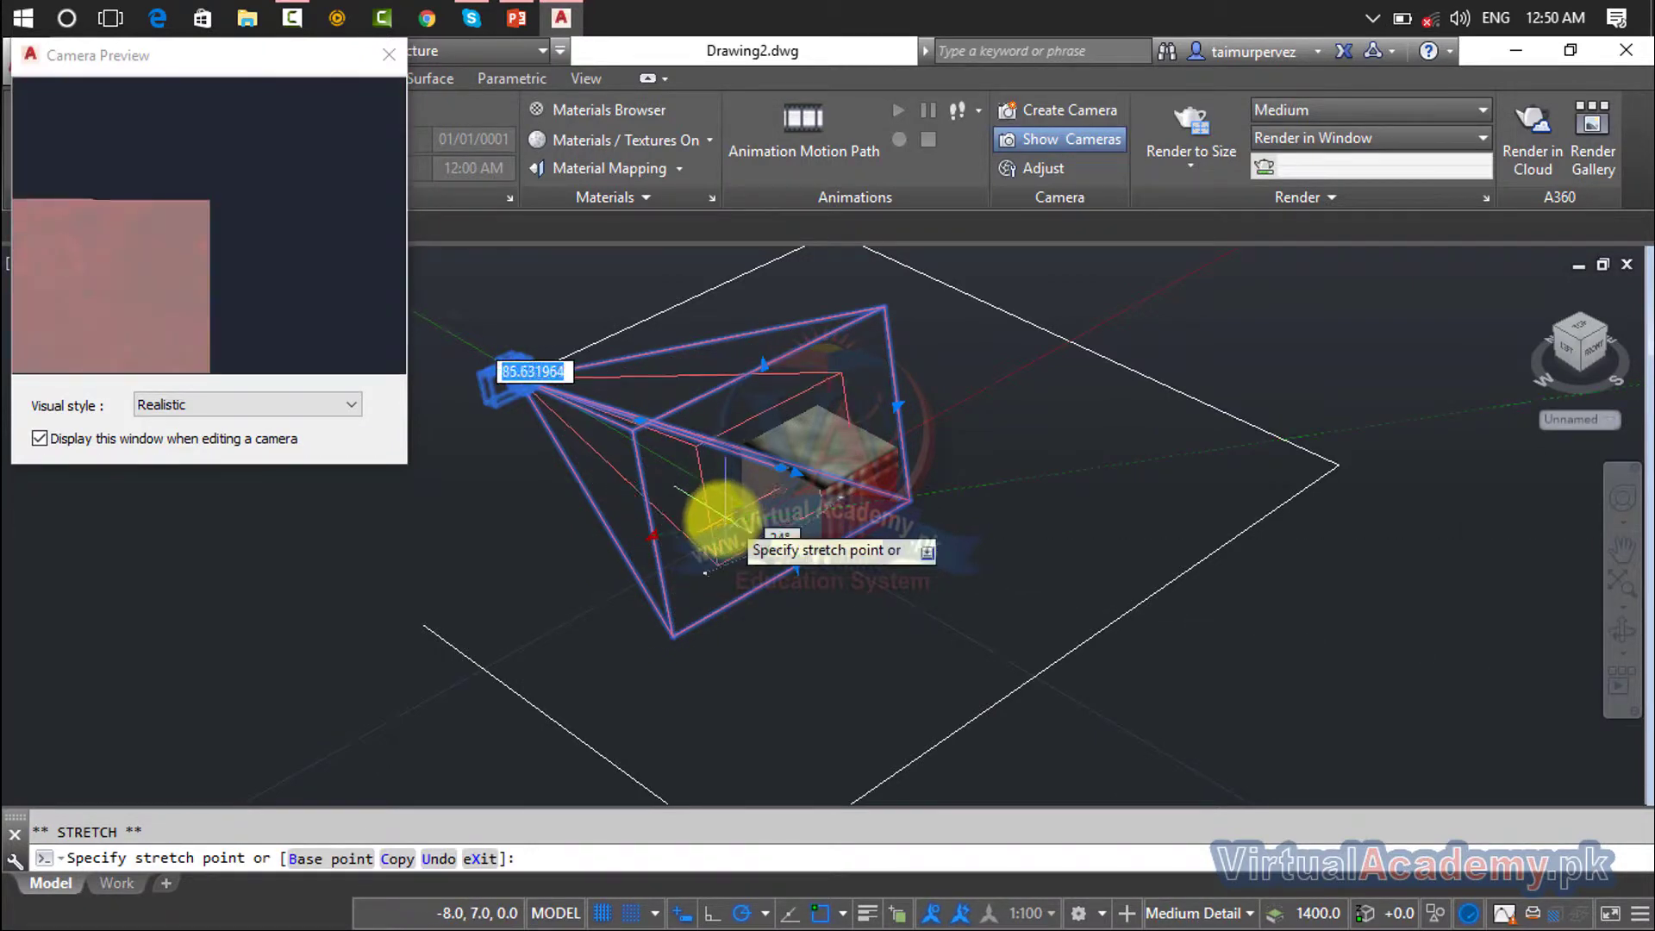
click(722, 518)
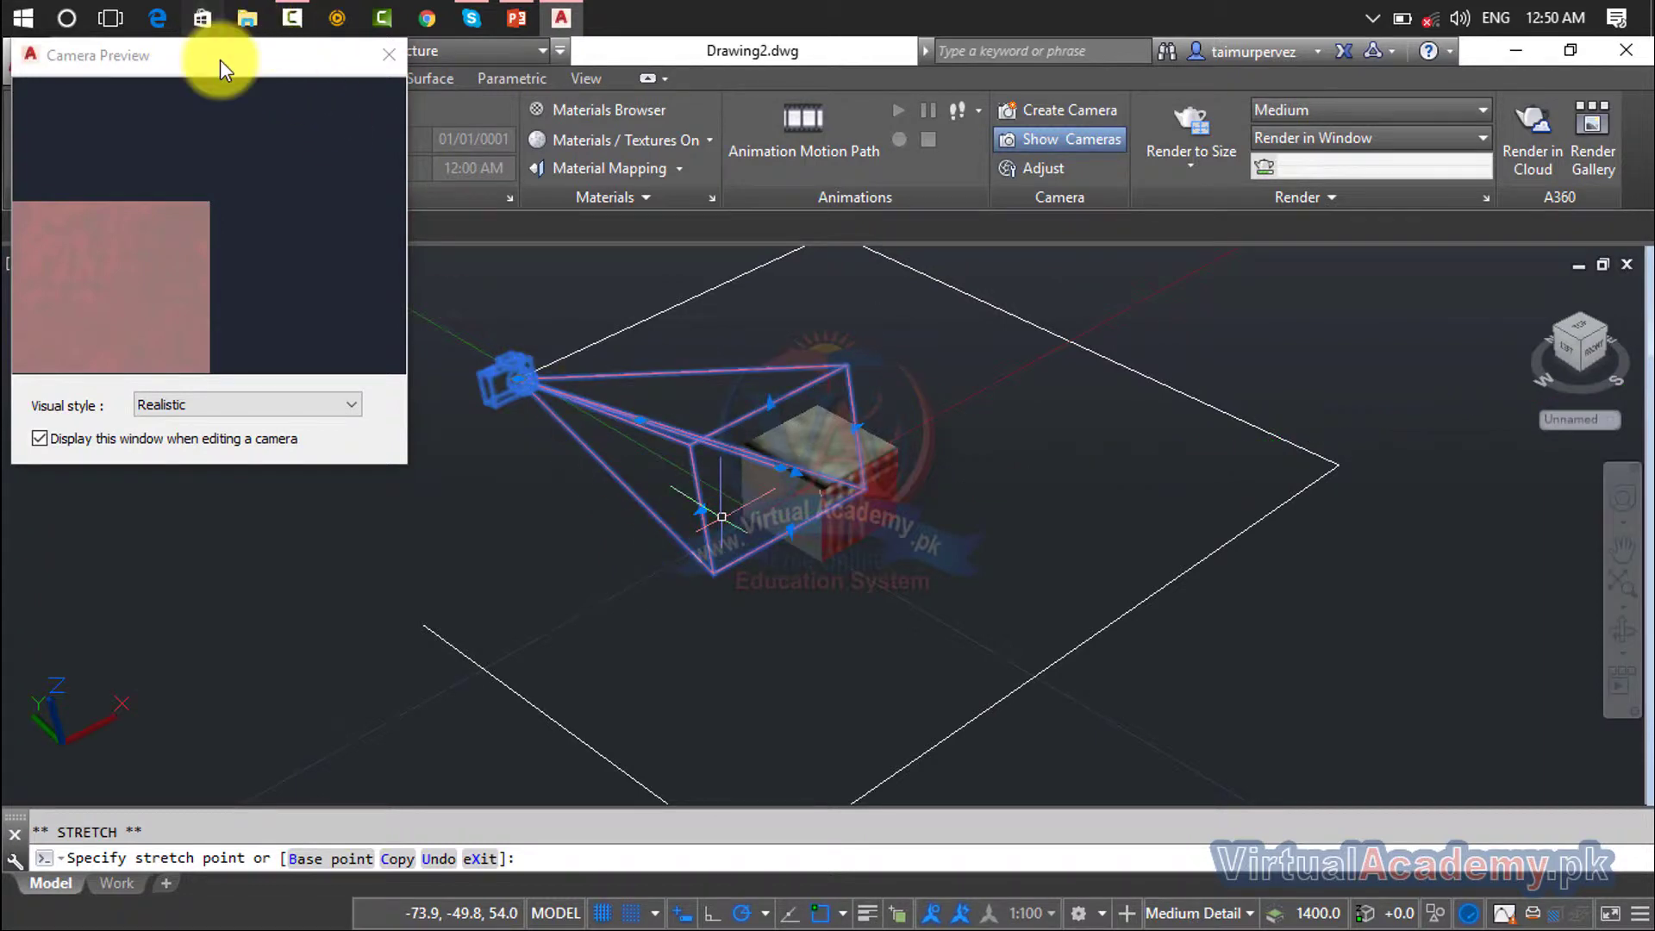
Step: Try to stretch the camera's target to a midpoint on the box and resize its field of view from there
drag(220, 60, 326, 79)
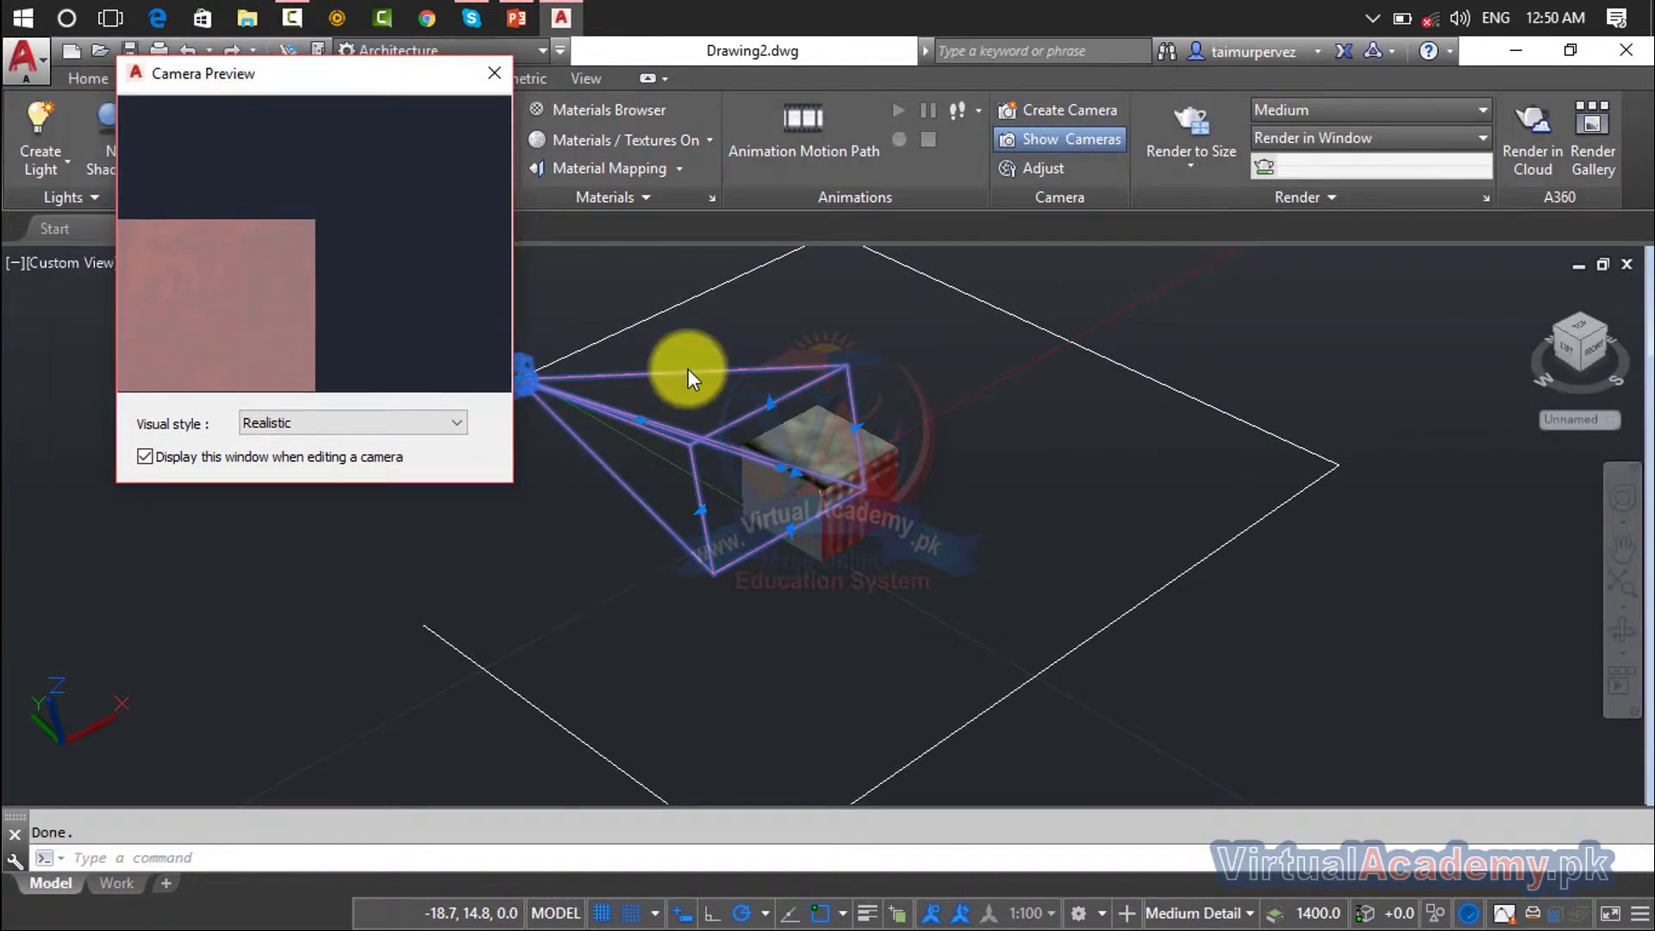
click(780, 466)
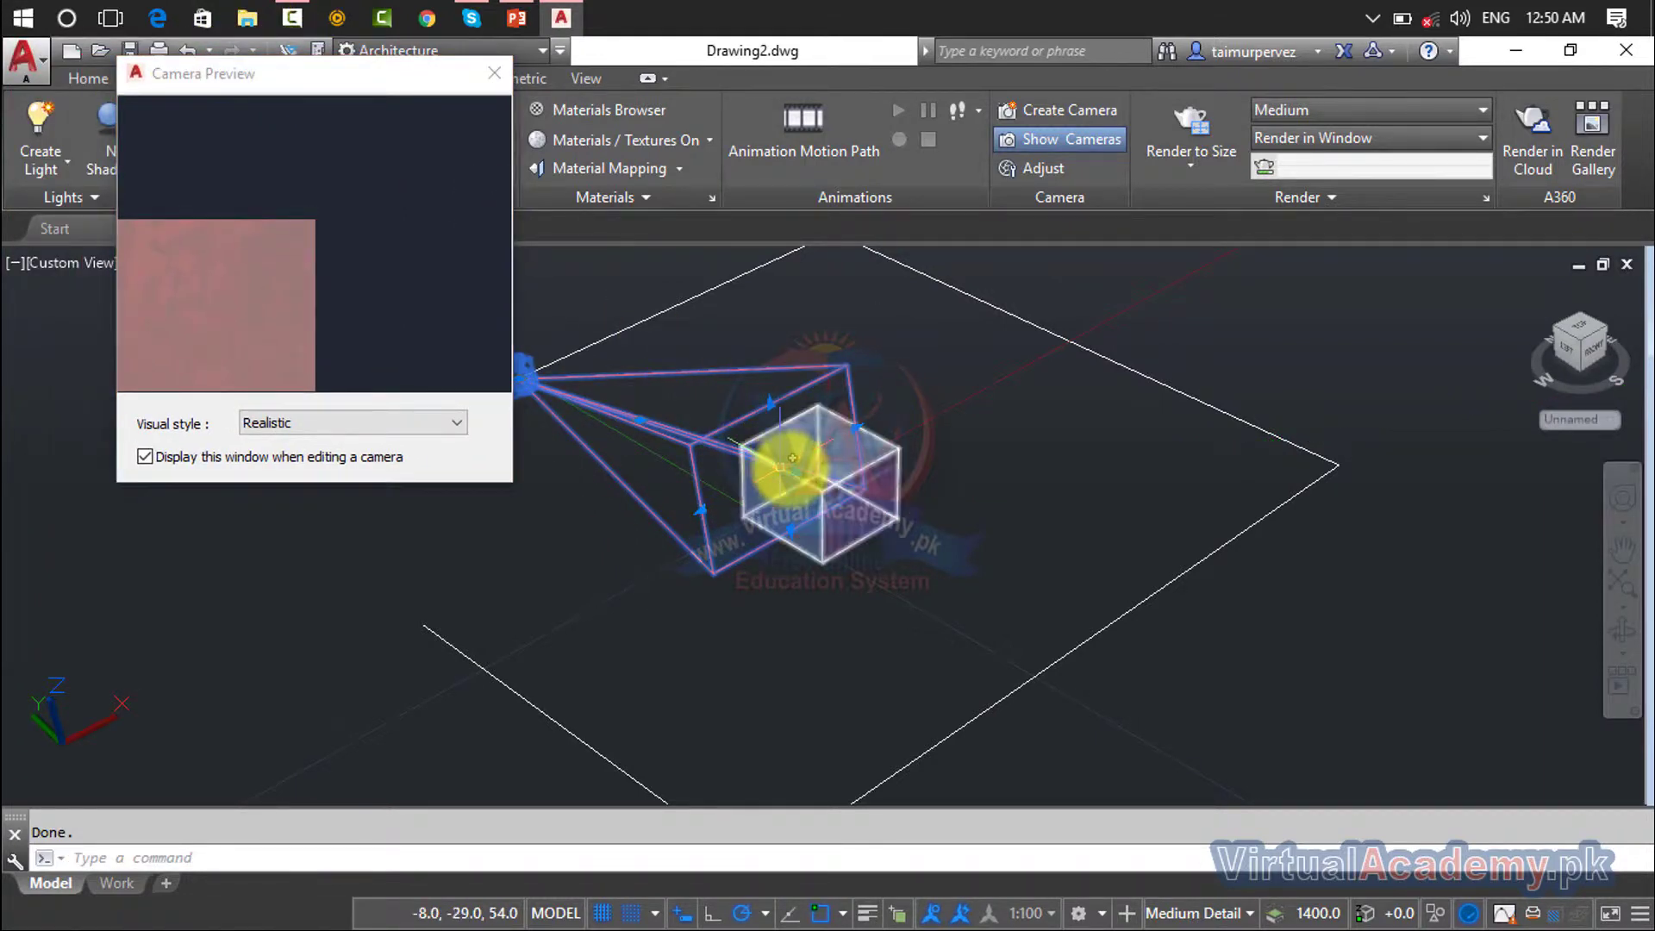
click(821, 477)
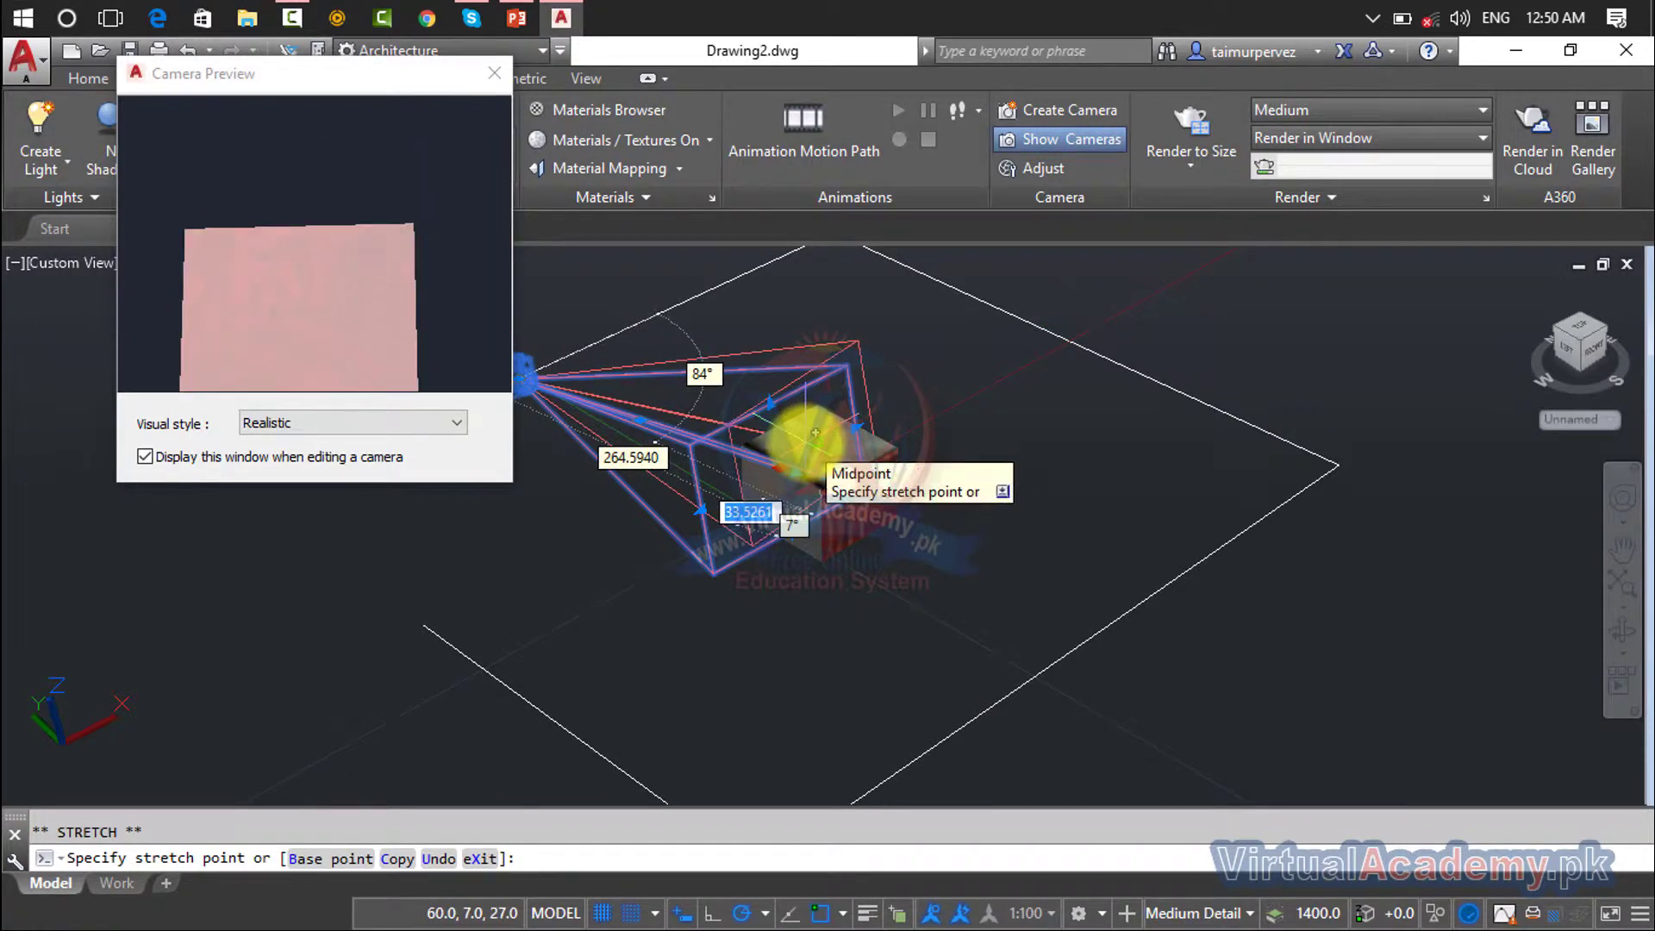
click(806, 441)
click(941, 433)
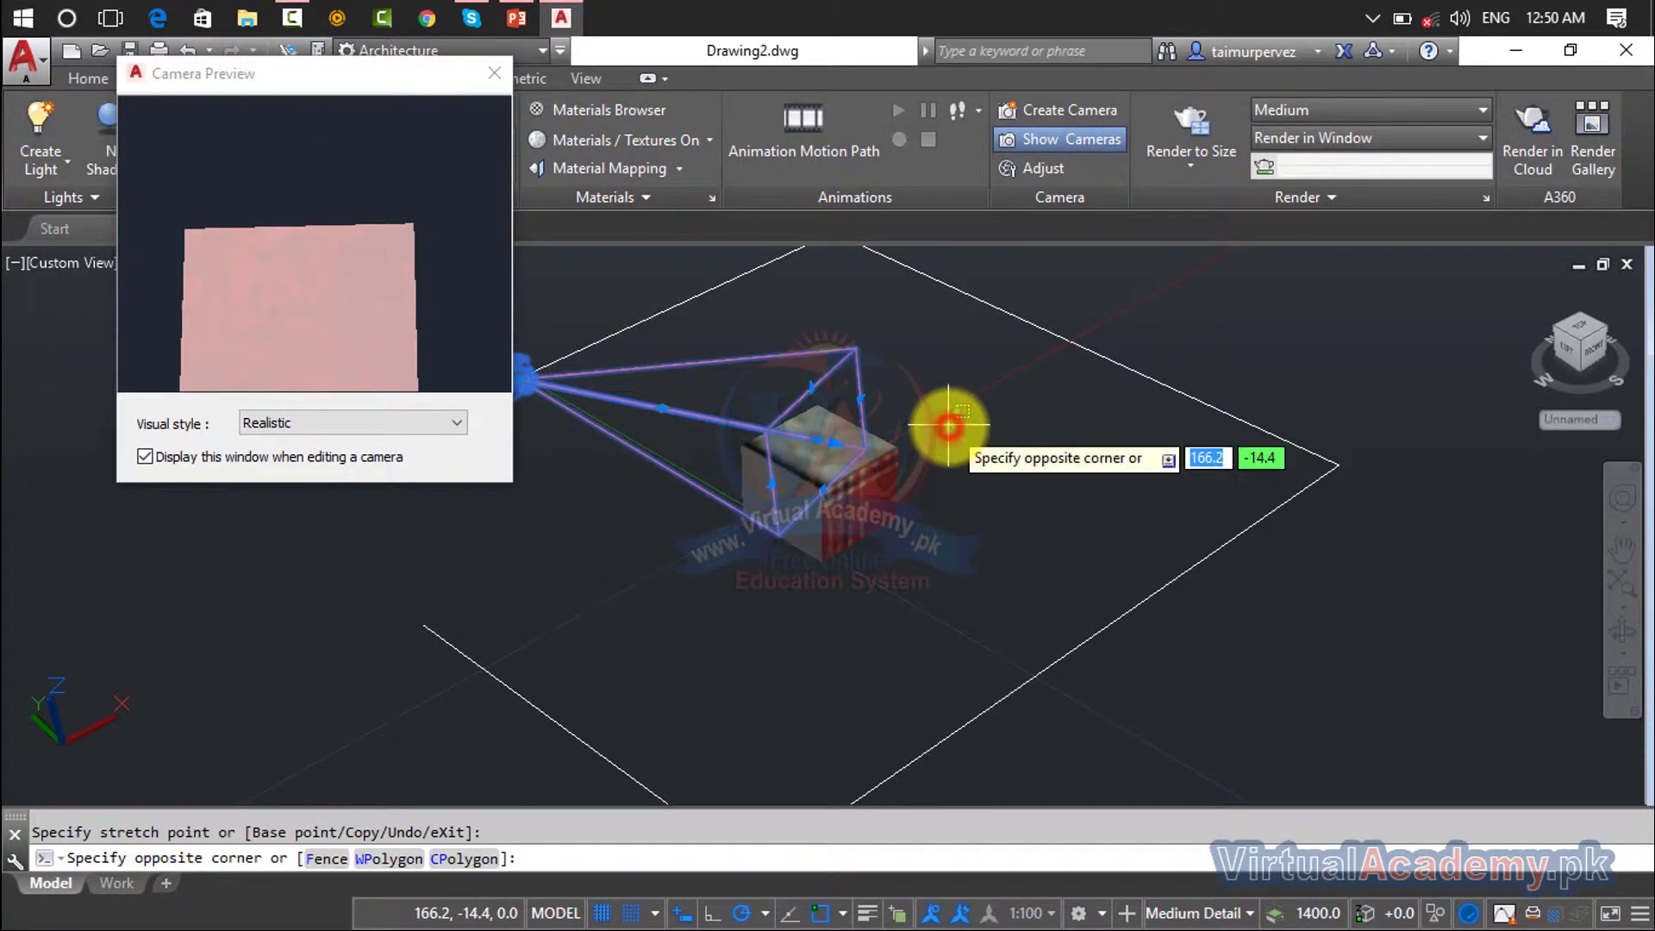
key(Escape)
click(512, 381)
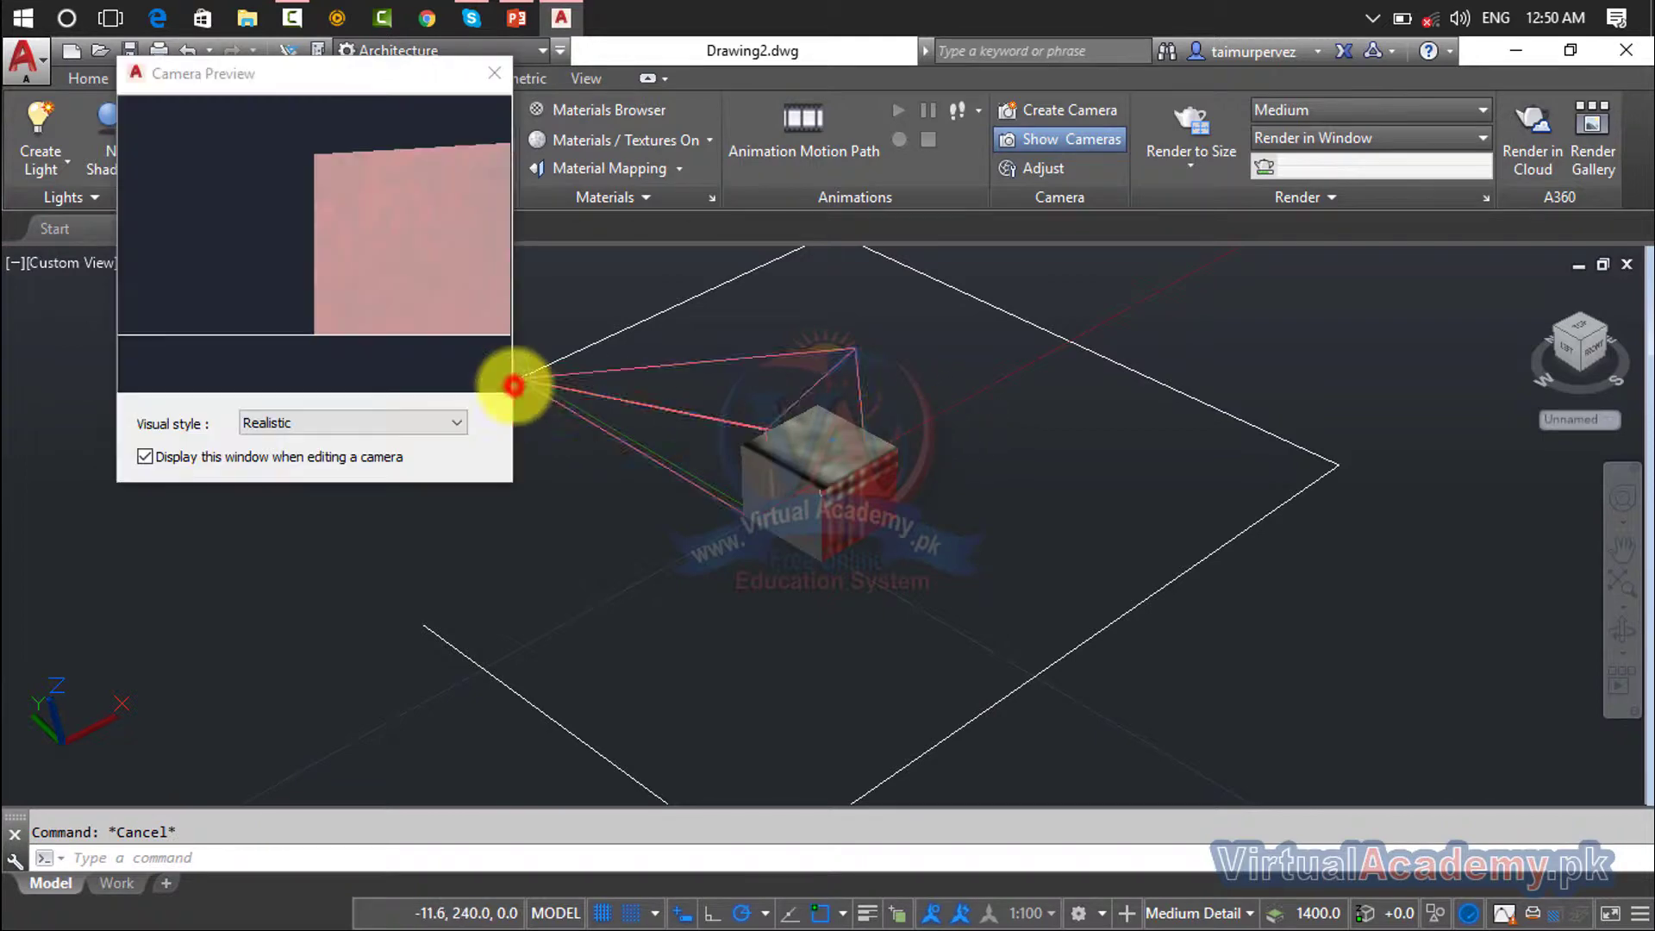
click(772, 383)
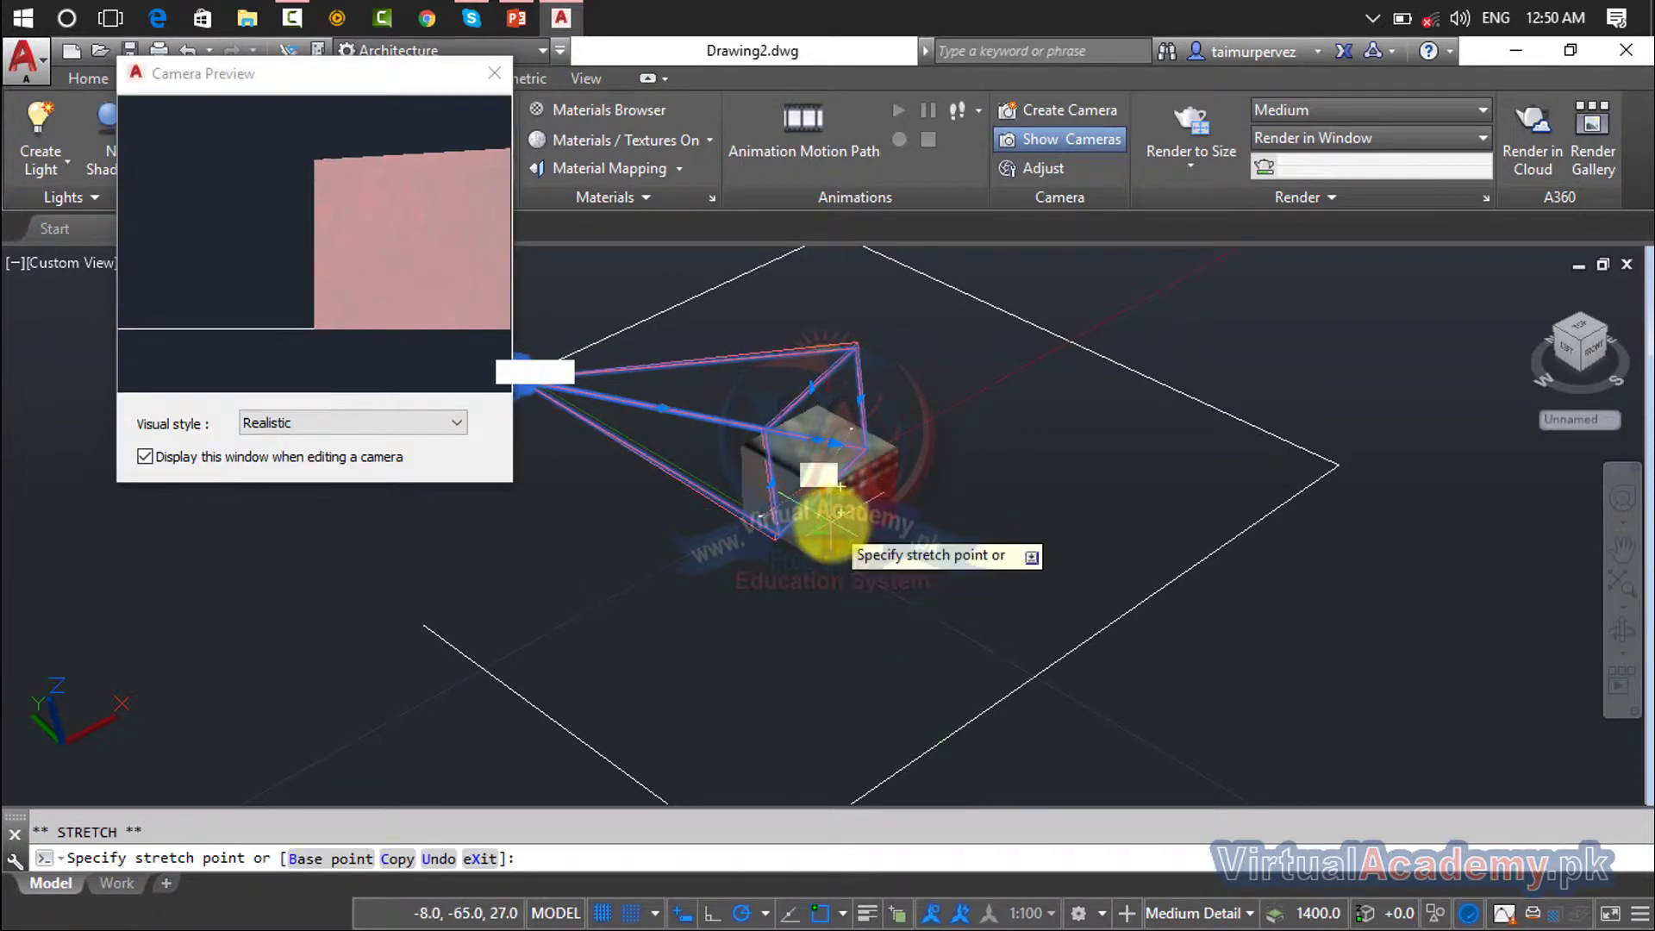
click(824, 488)
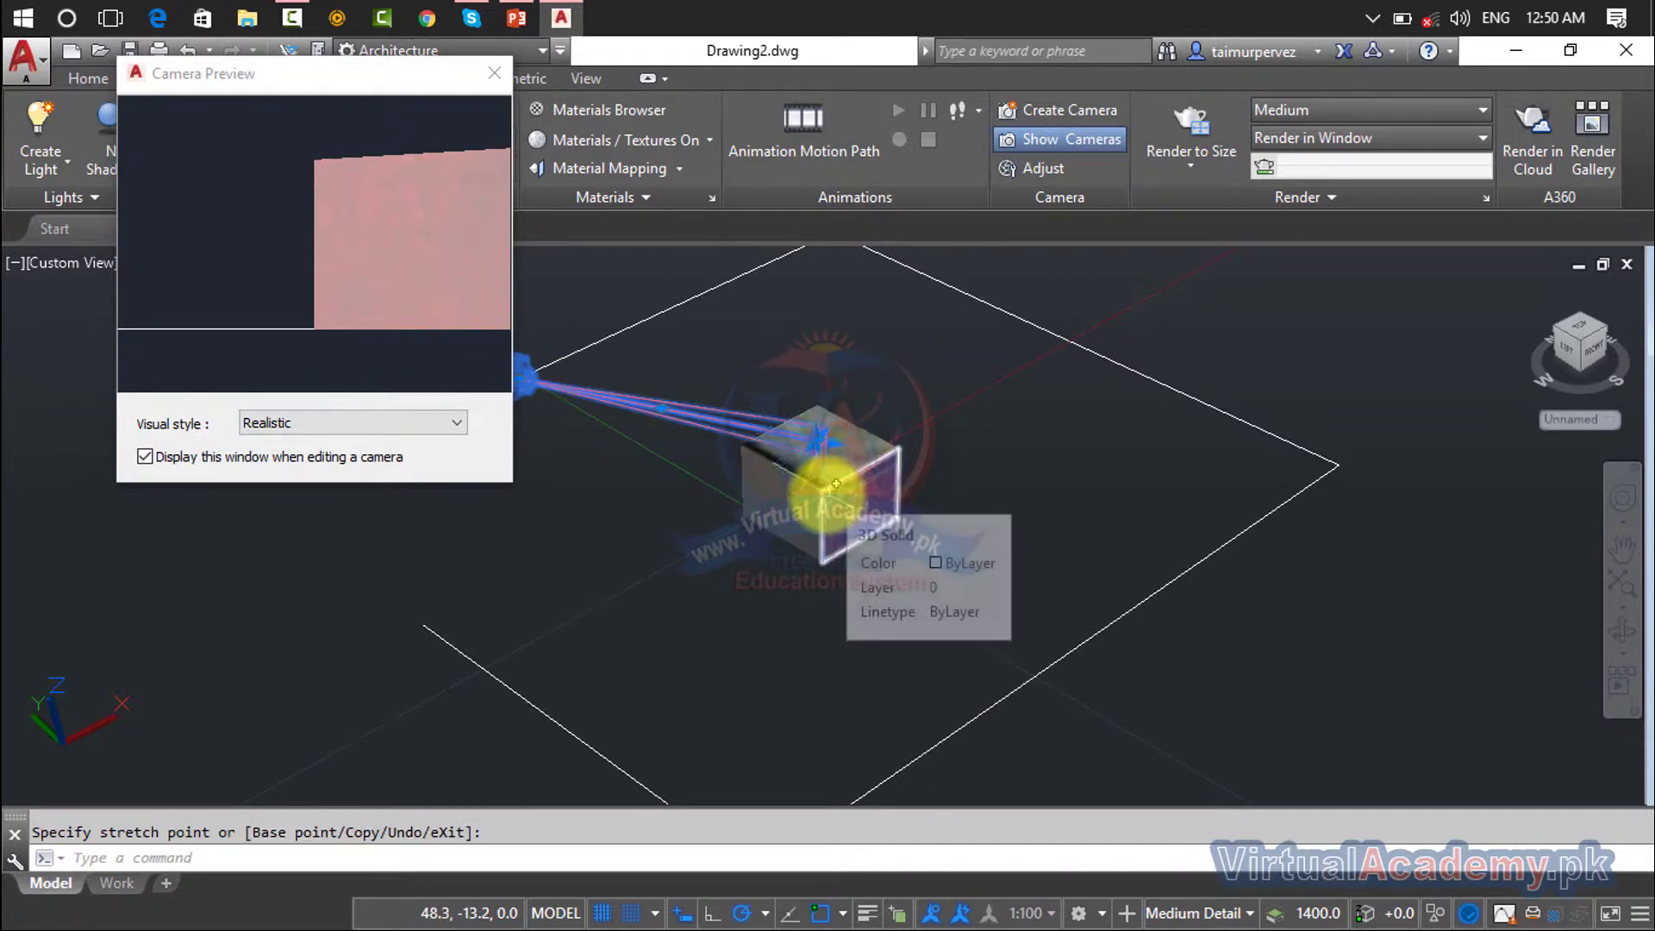
Step: Undo the camera's target and last field-of-view changes, reselect the camera and narrow its frustum slightly
key(ctrl+z)
click(509, 381)
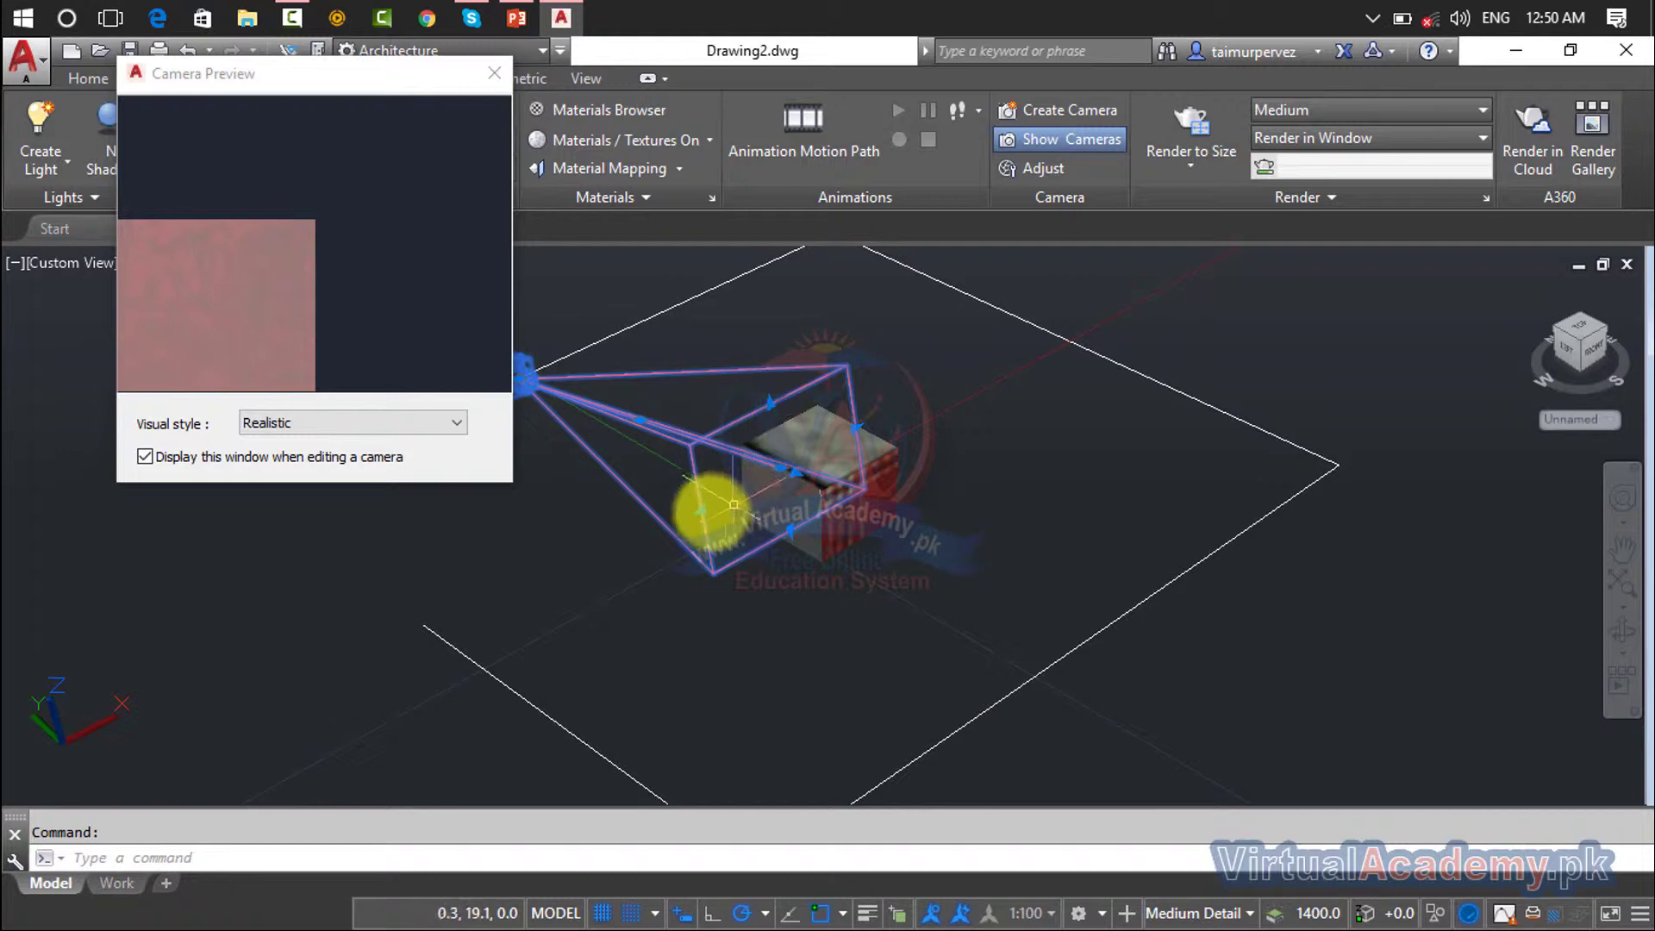
click(705, 511)
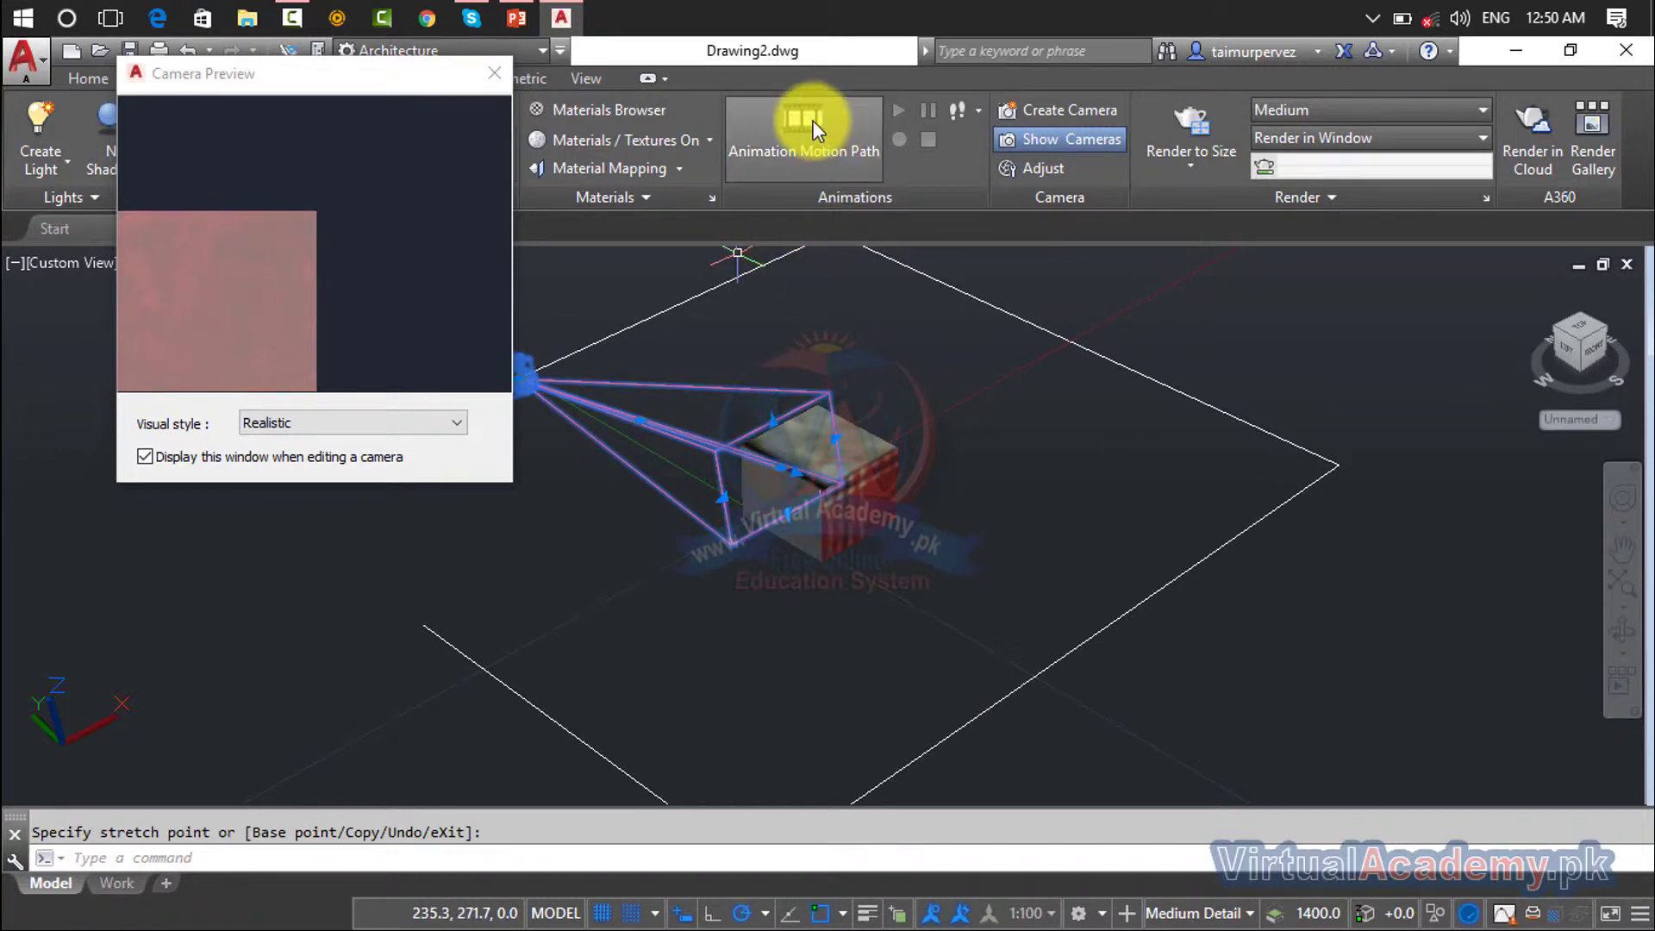
Step: Start a motion path animation and link its camera to a point named Point 1, picked at the open path's end by the camera
click(795, 138)
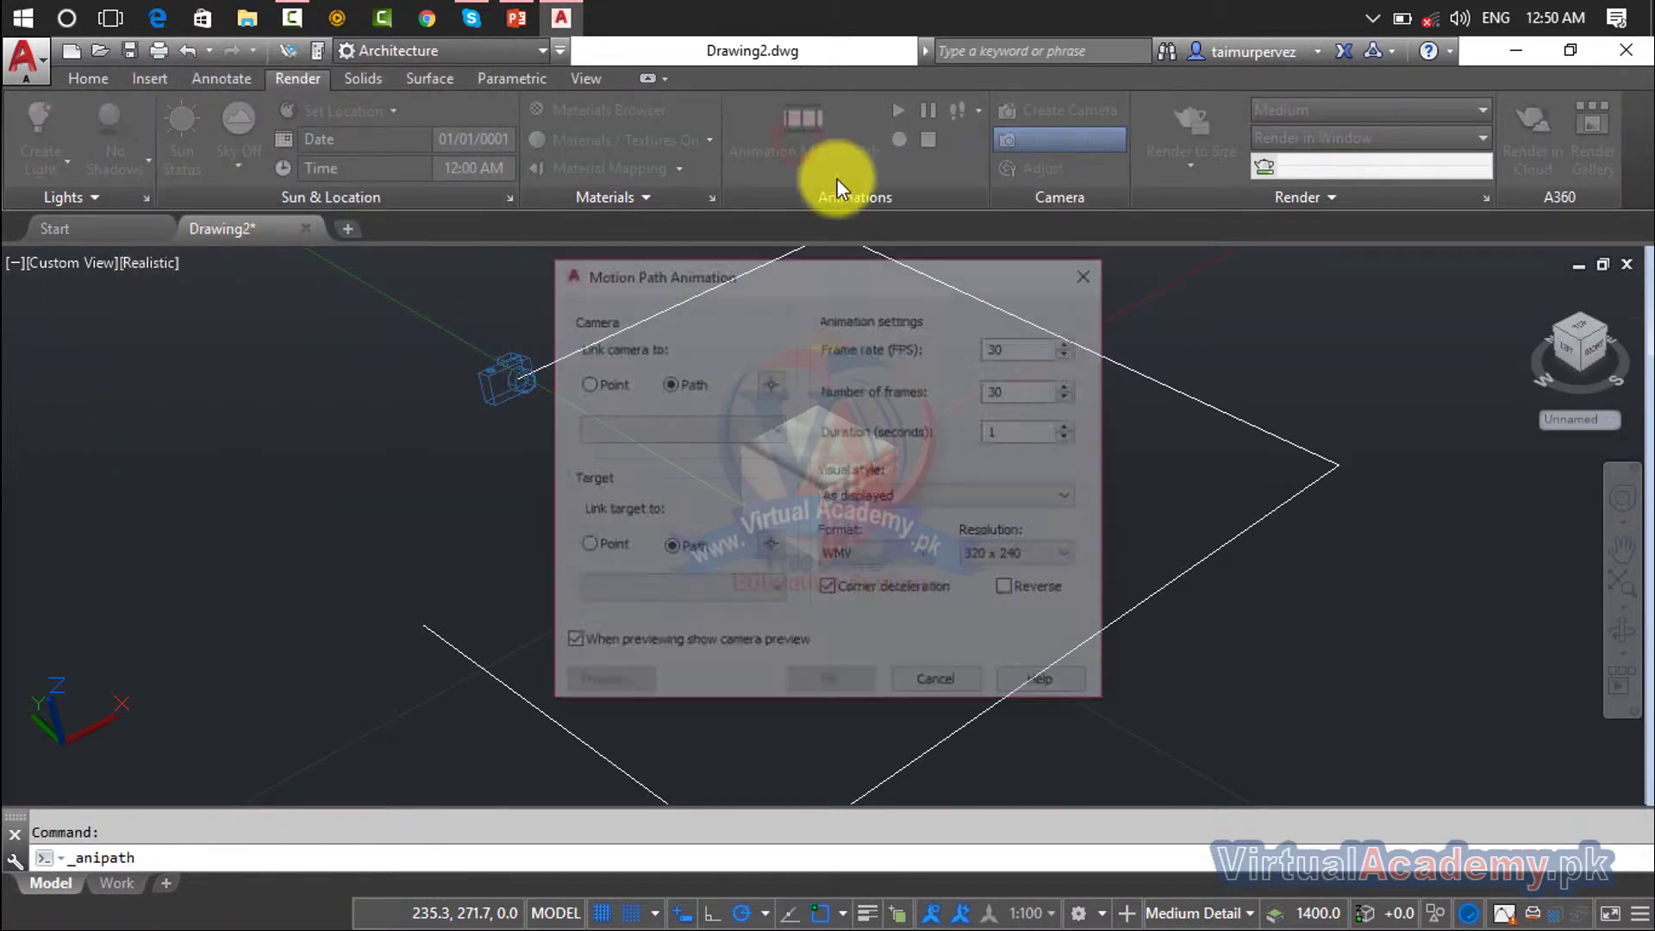
drag(914, 277, 1210, 210)
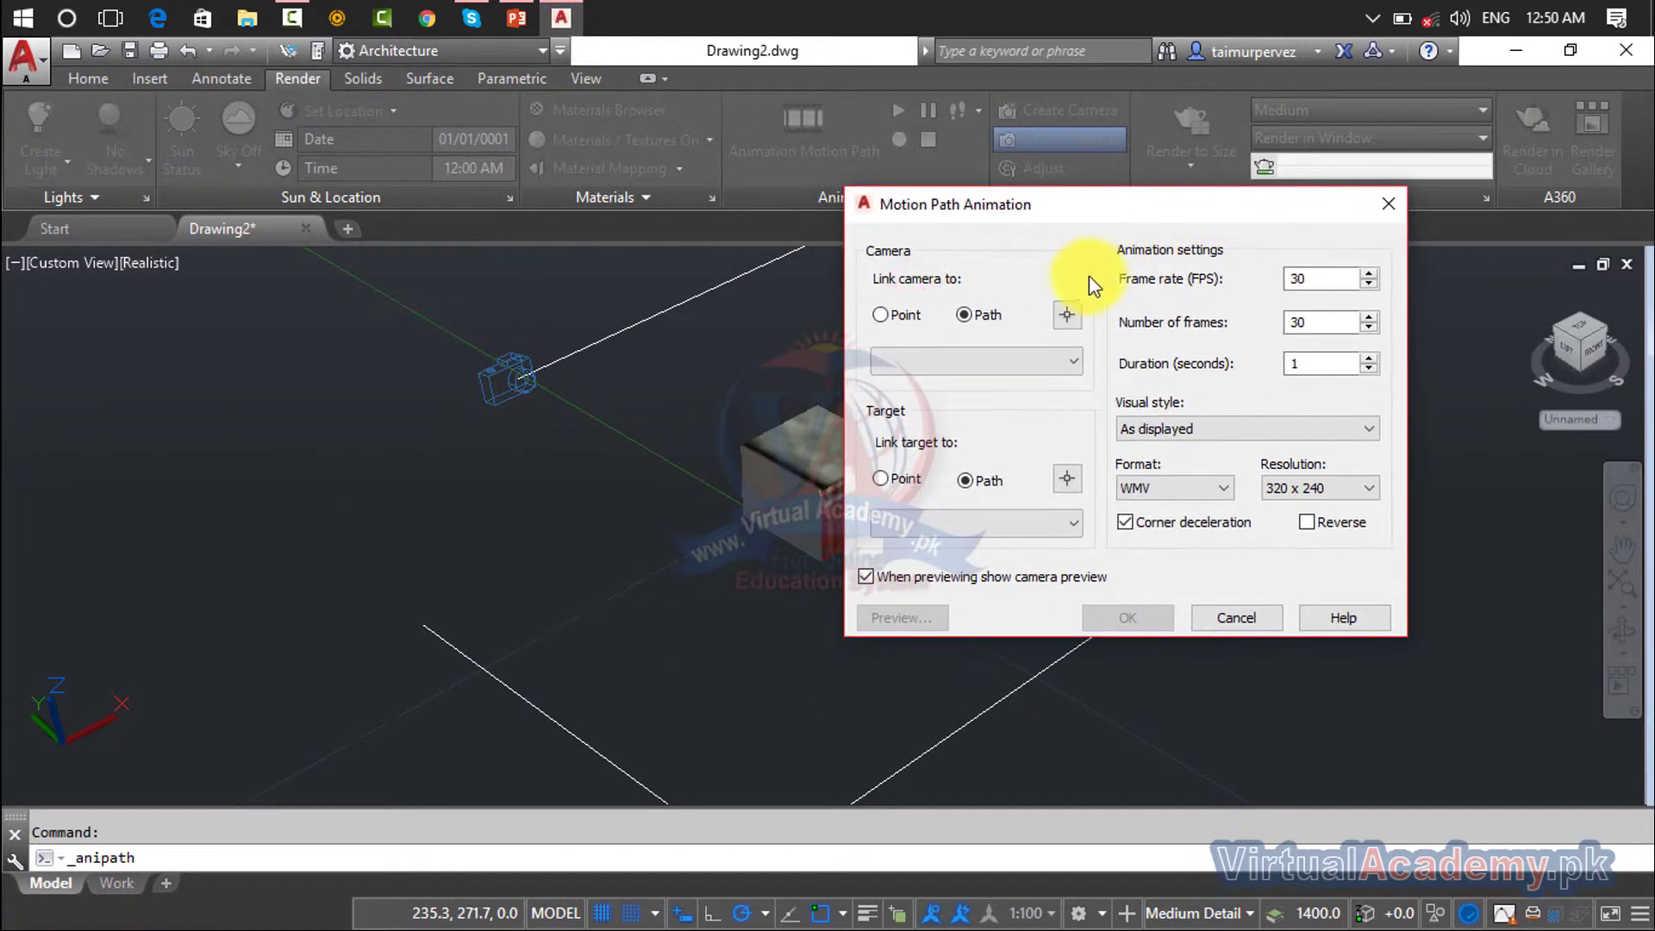
click(880, 316)
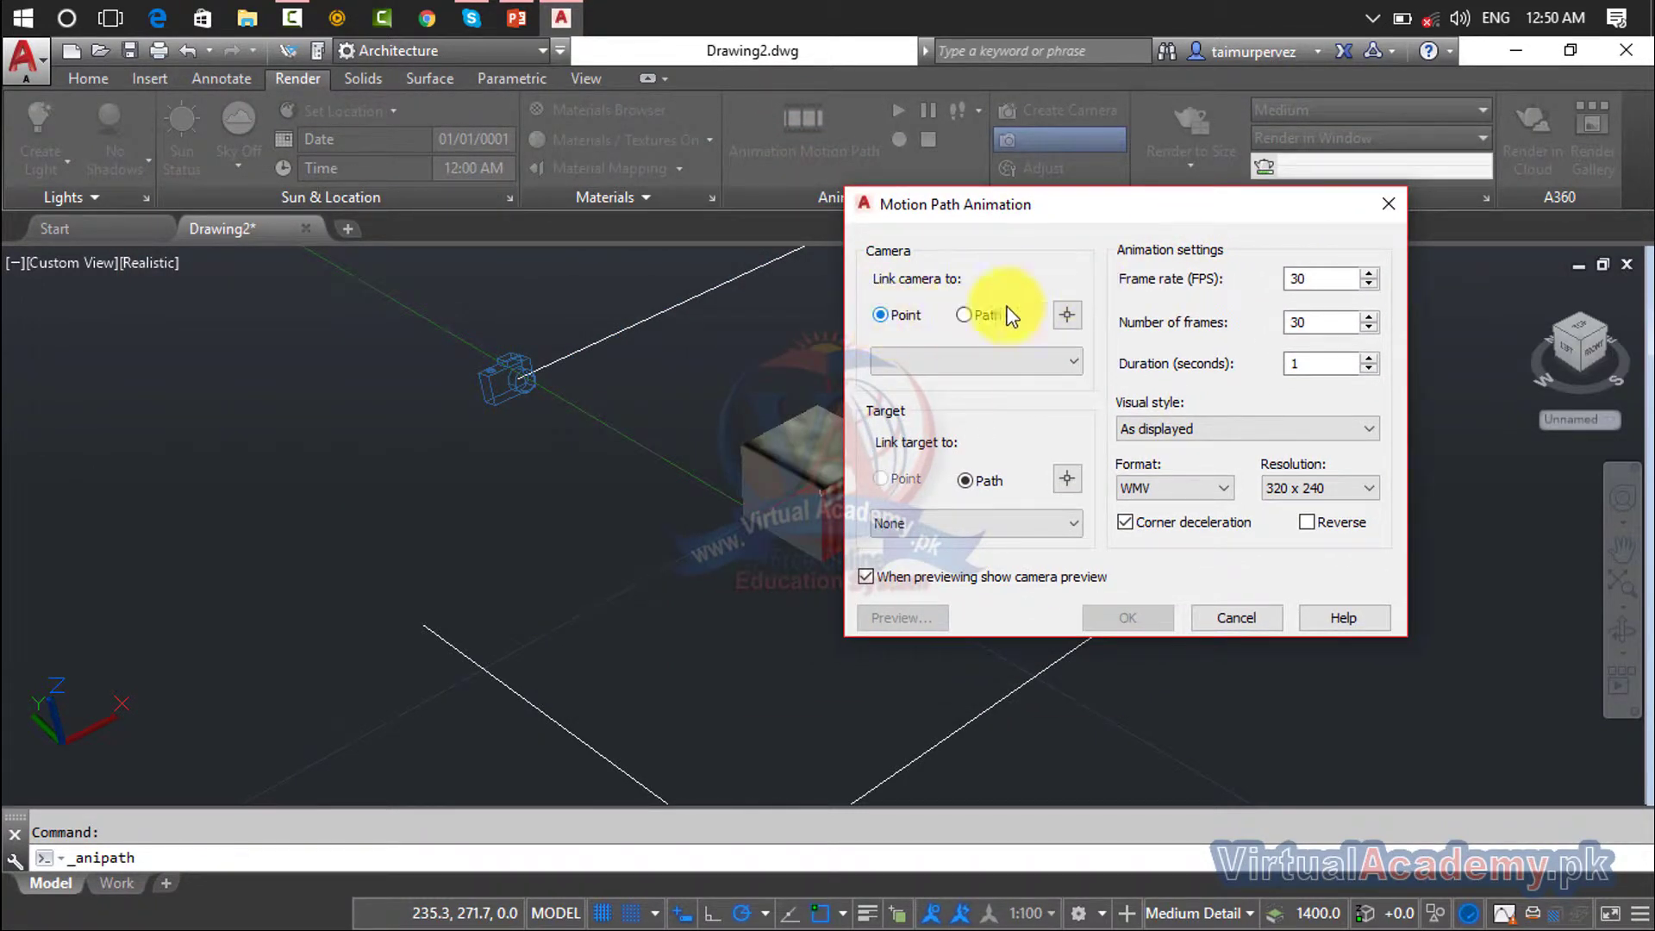
click(1068, 315)
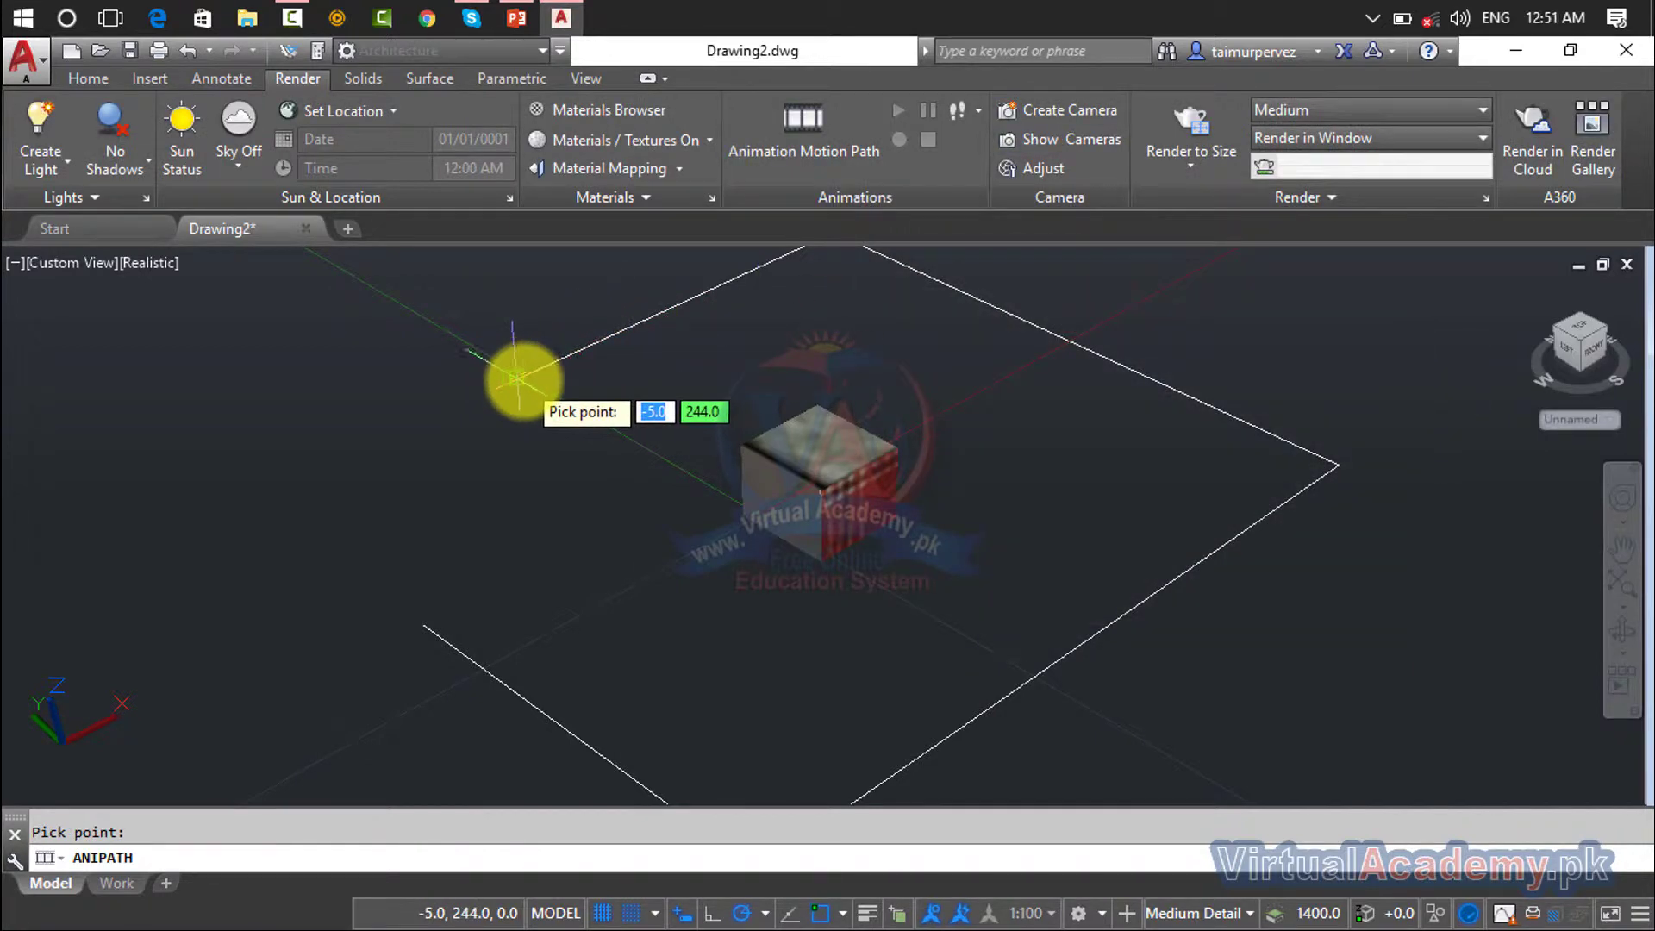
click(520, 375)
click(781, 520)
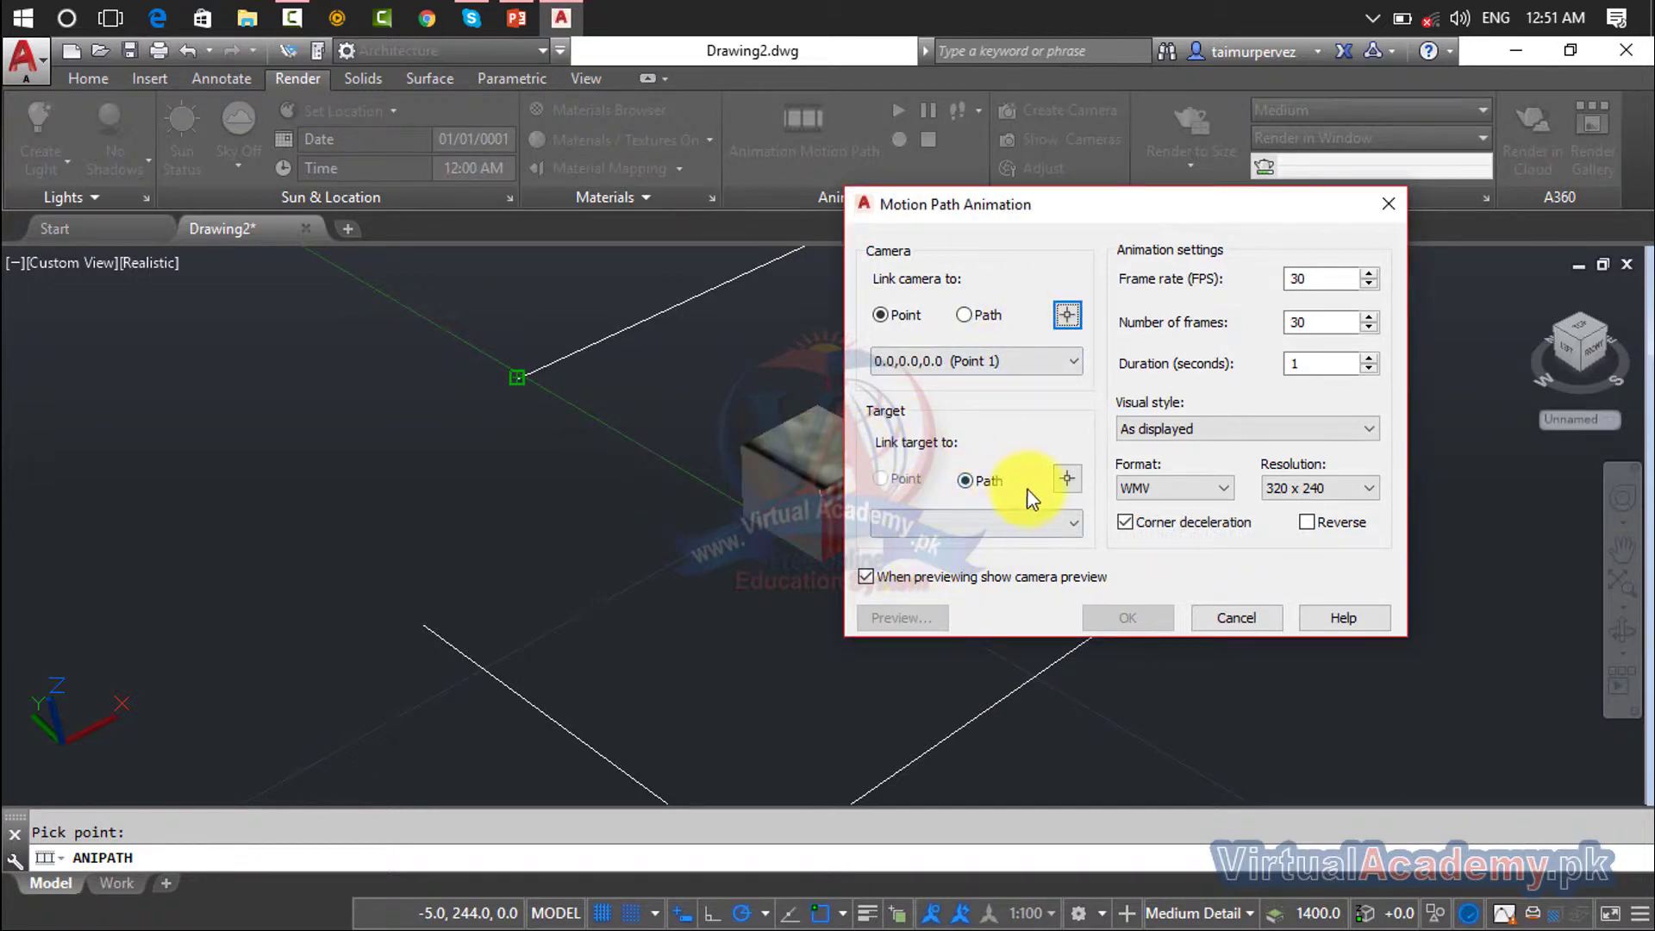
Step: Link the animation's target to the open path around the box as Path1 and preview the animation
click(1068, 481)
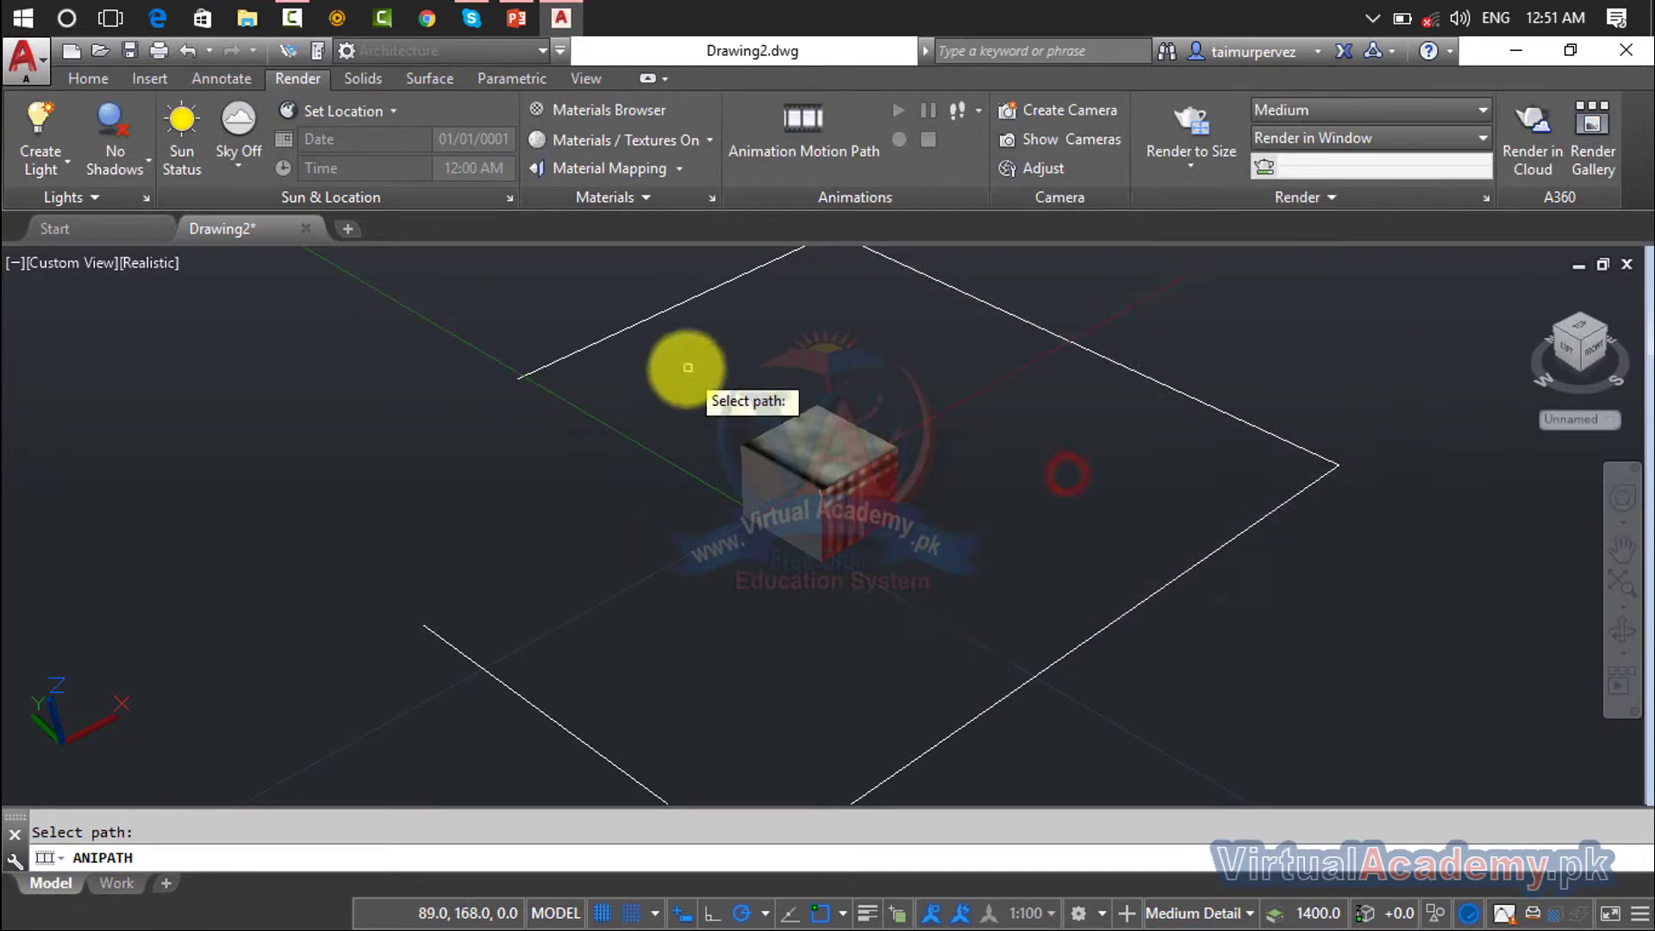
click(672, 311)
click(814, 530)
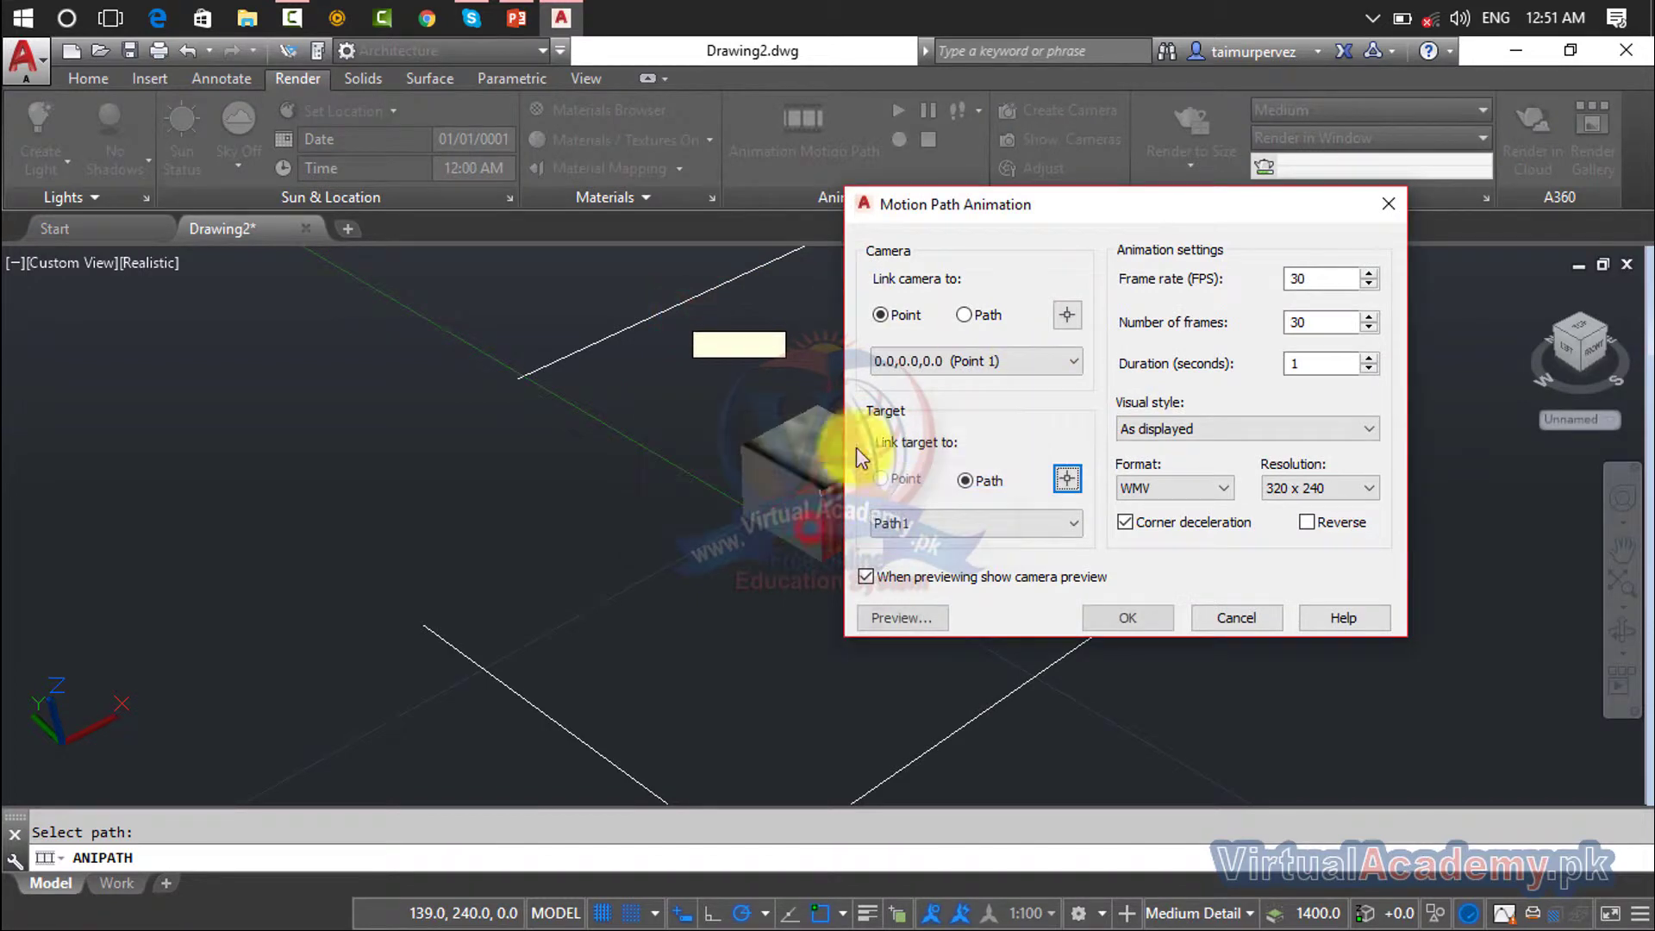
click(912, 622)
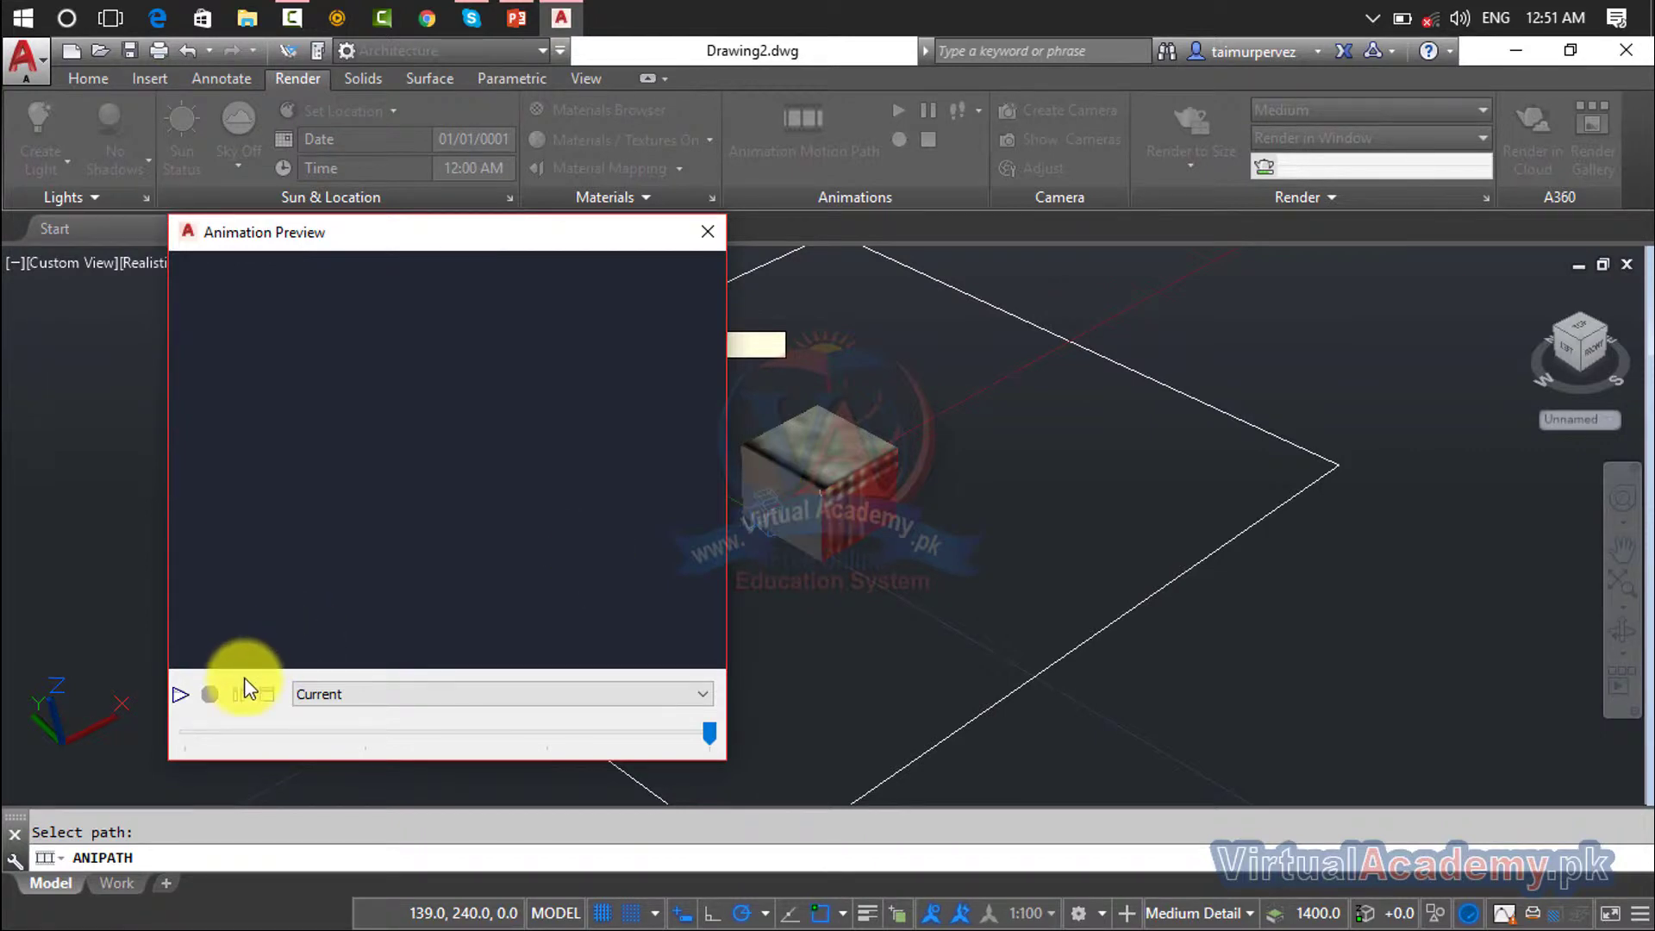
click(708, 231)
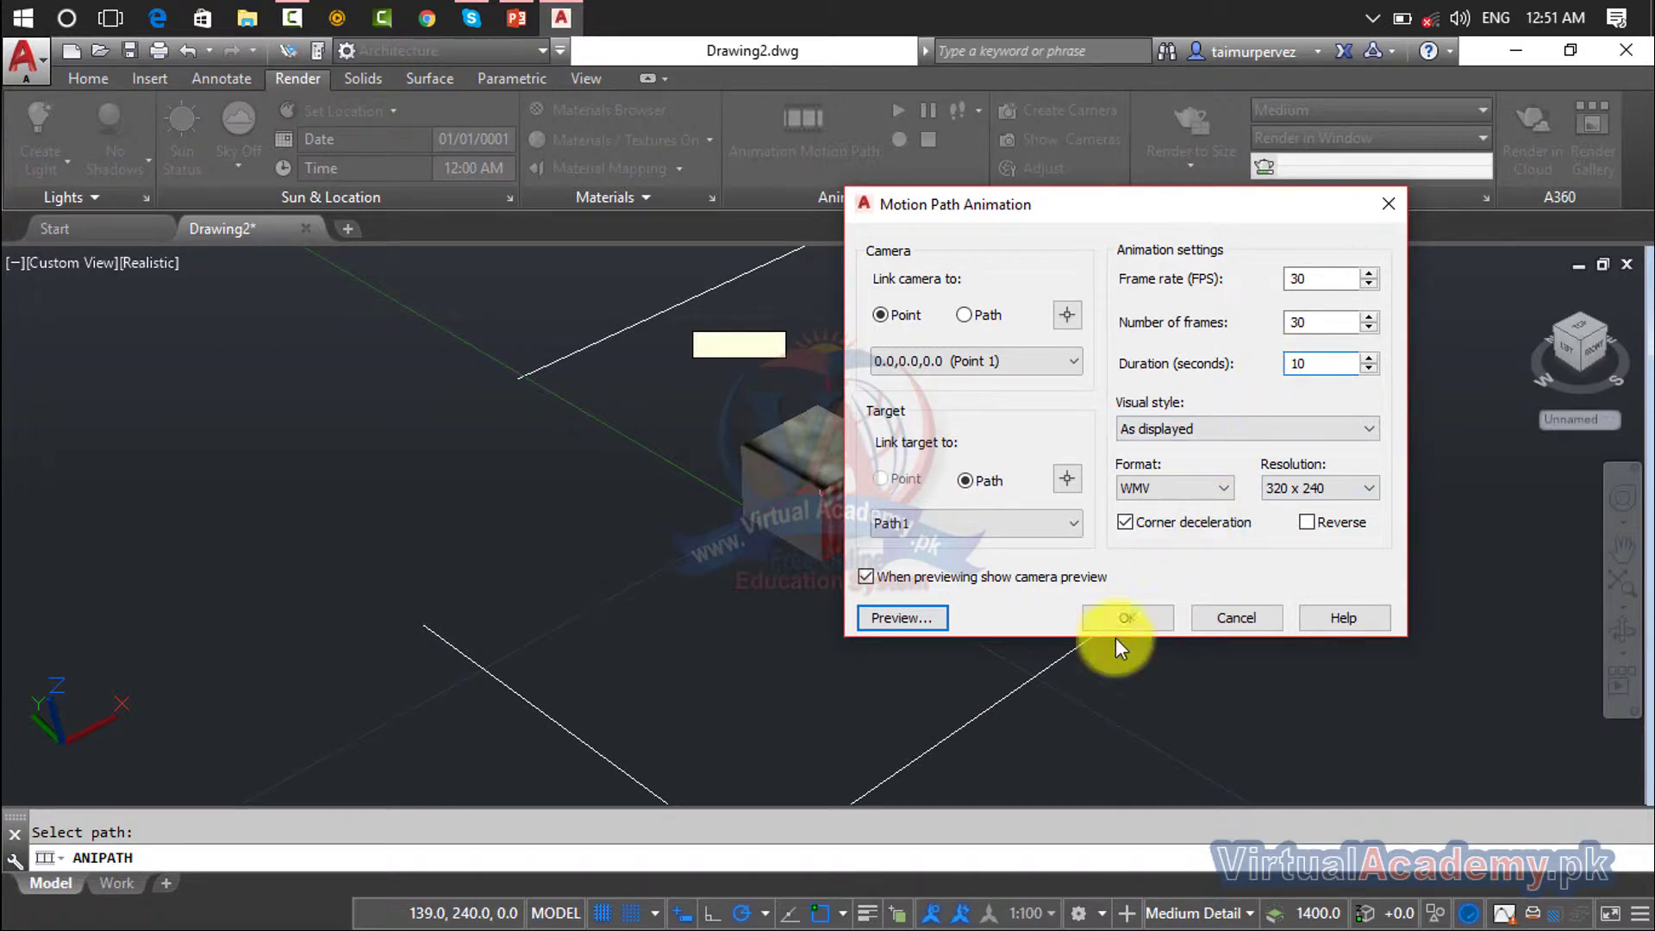
Step: Preview the animation with its 10-second duration and watch the box from the fixed camera point, then close the preview
click(908, 622)
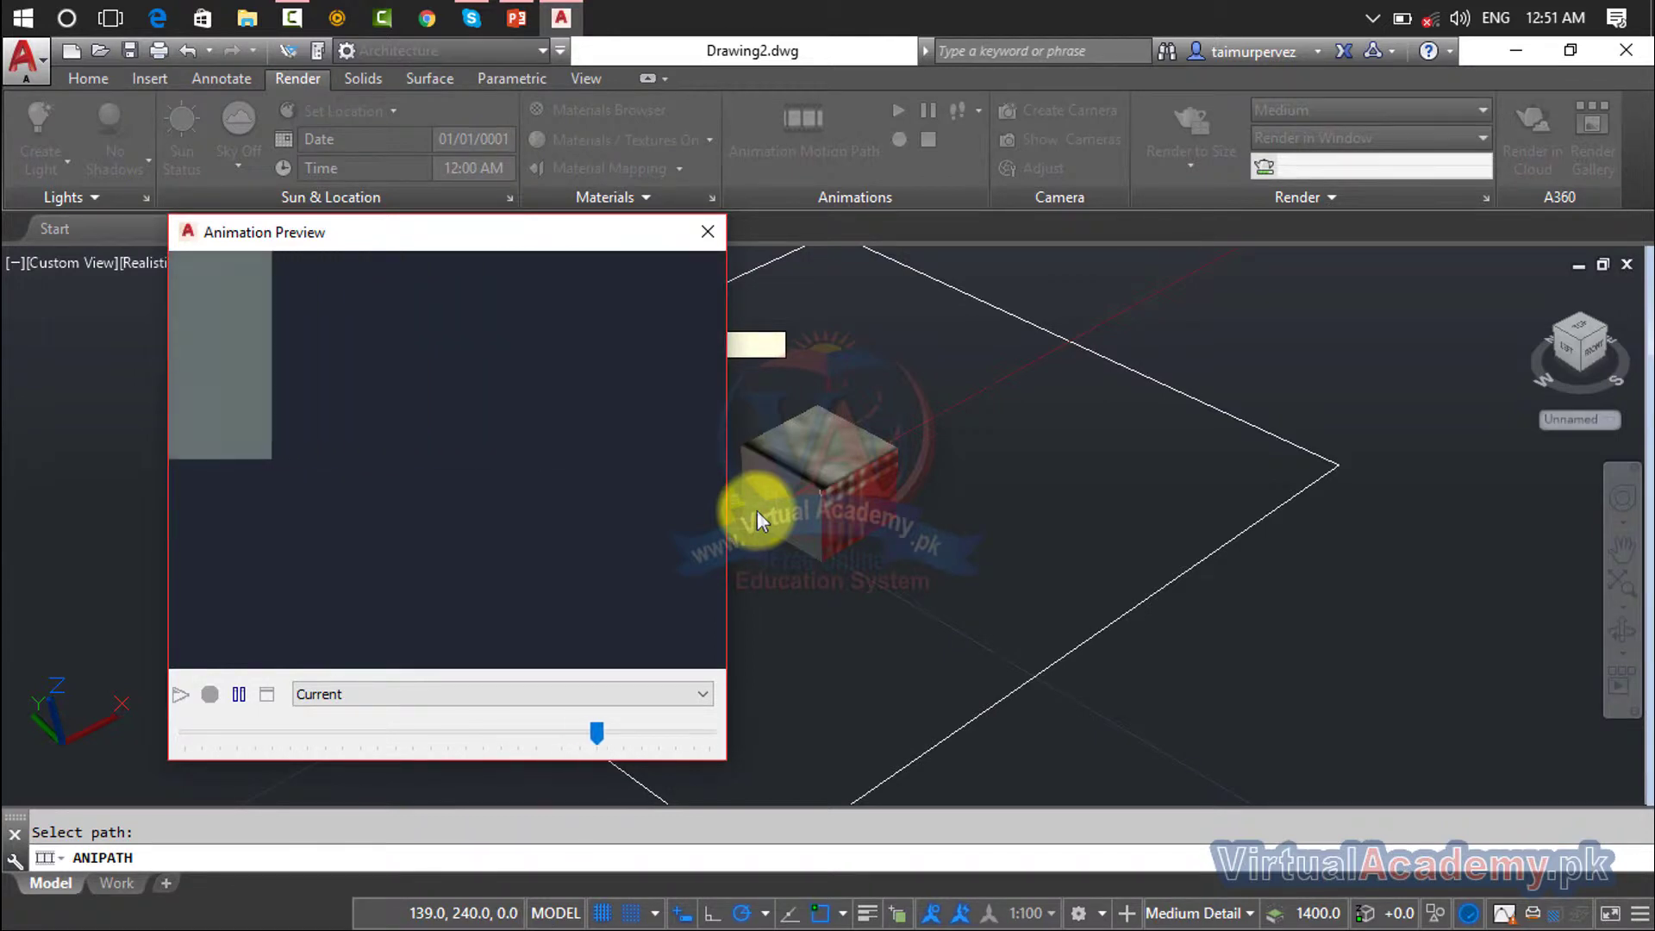
click(478, 687)
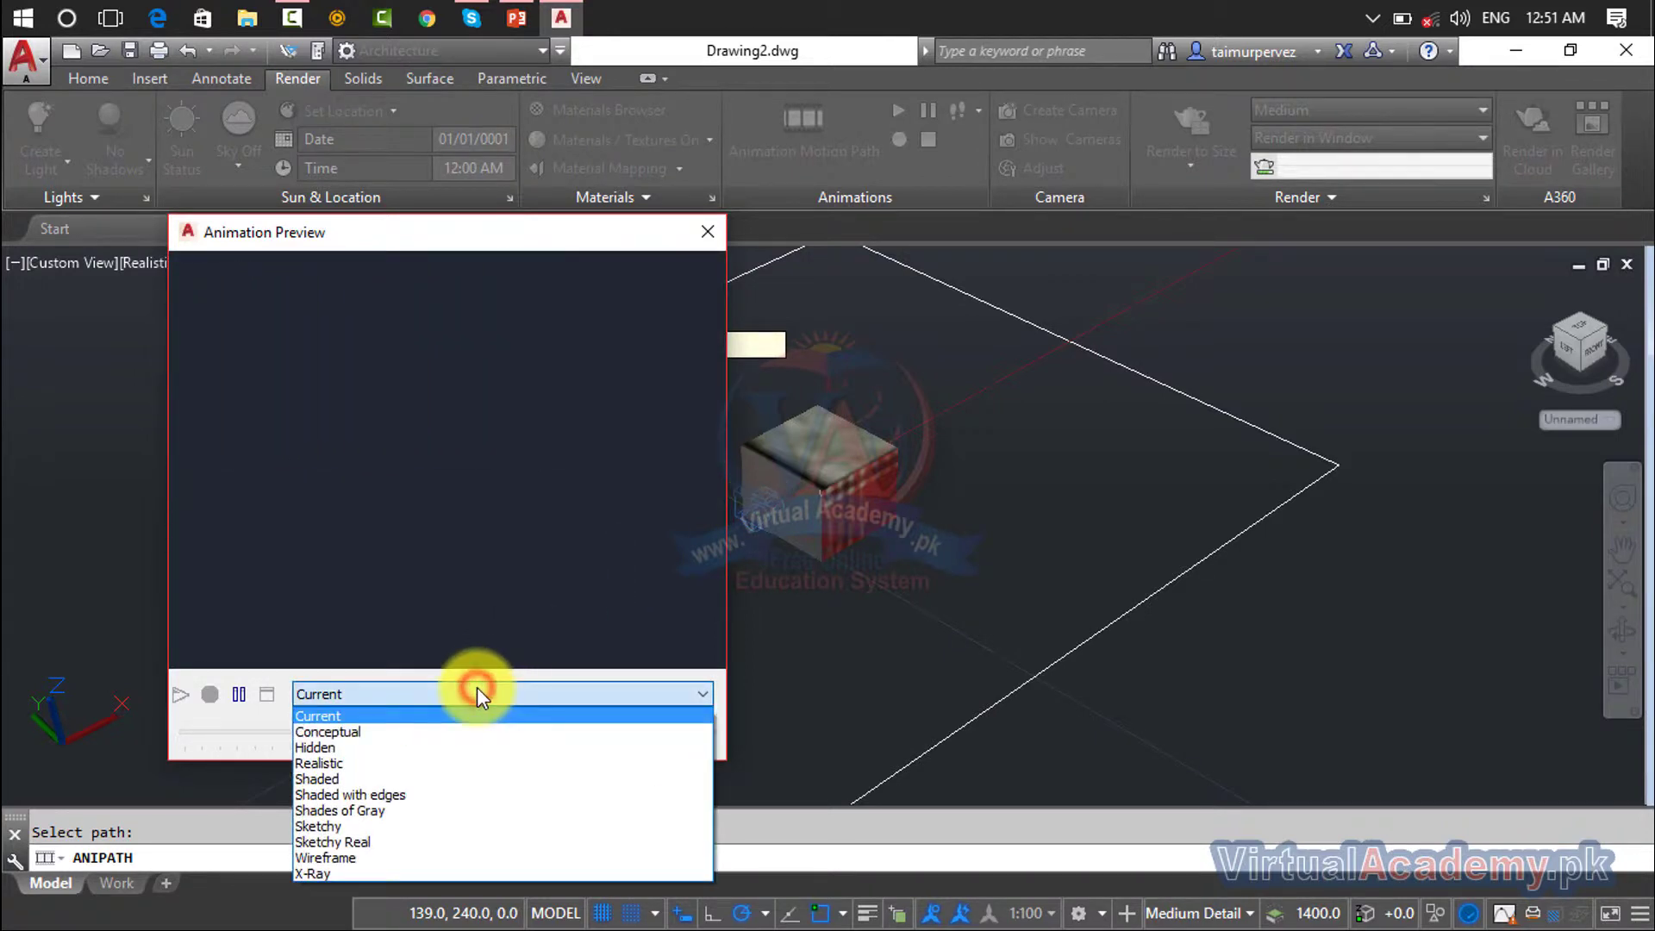
click(499, 599)
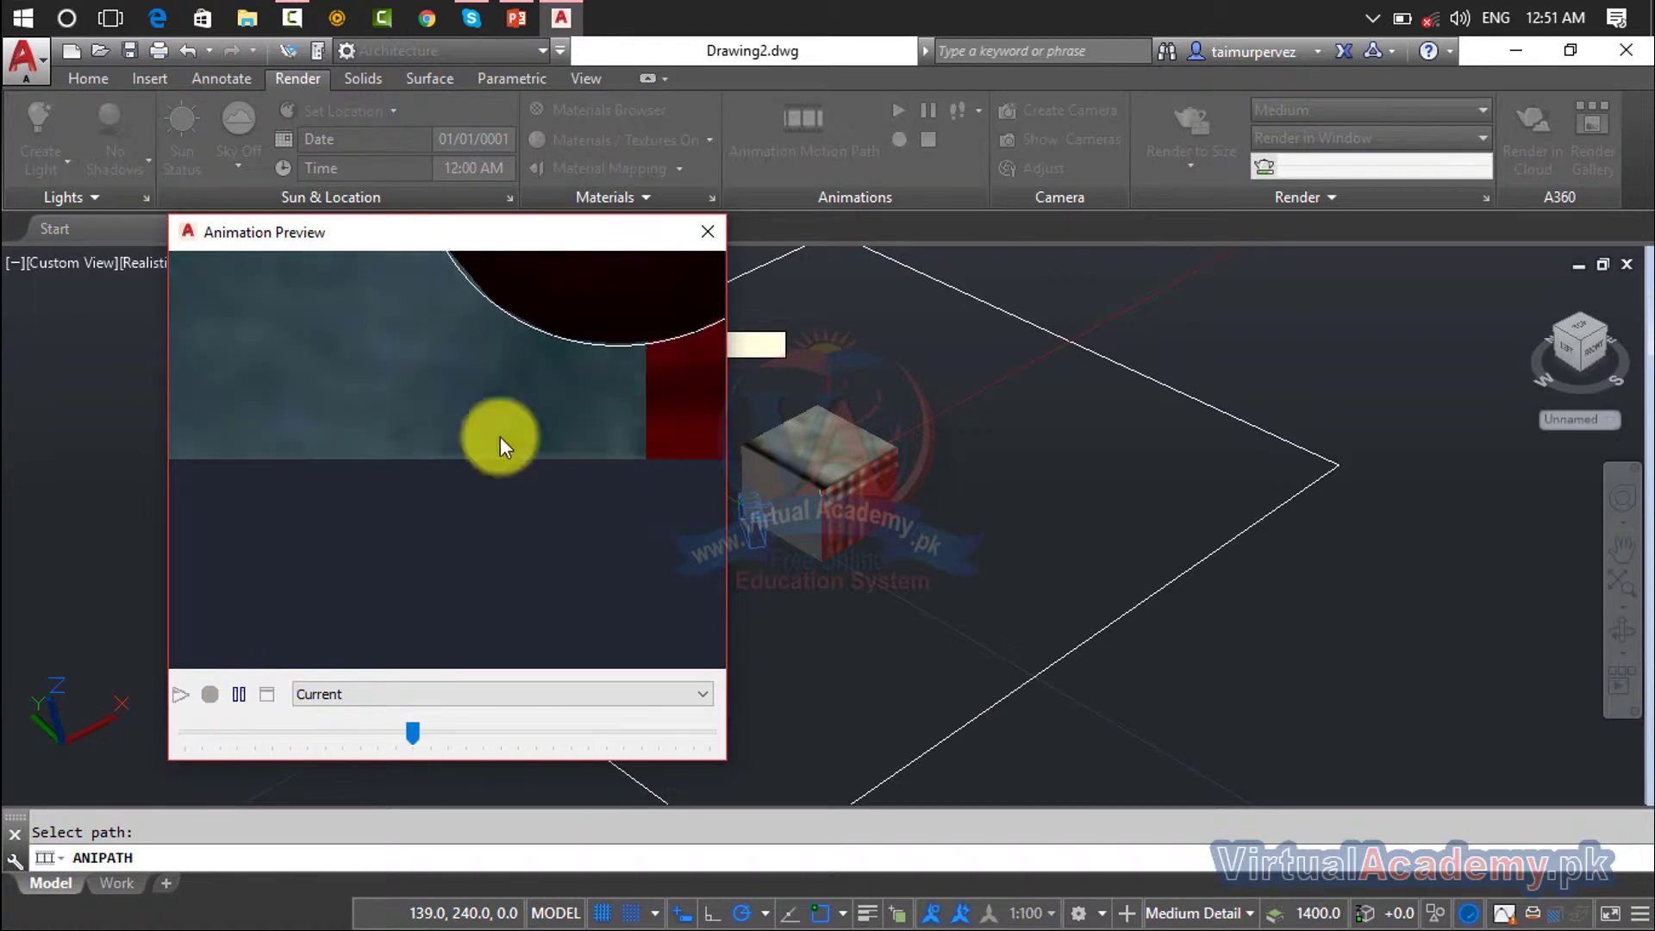
click(719, 243)
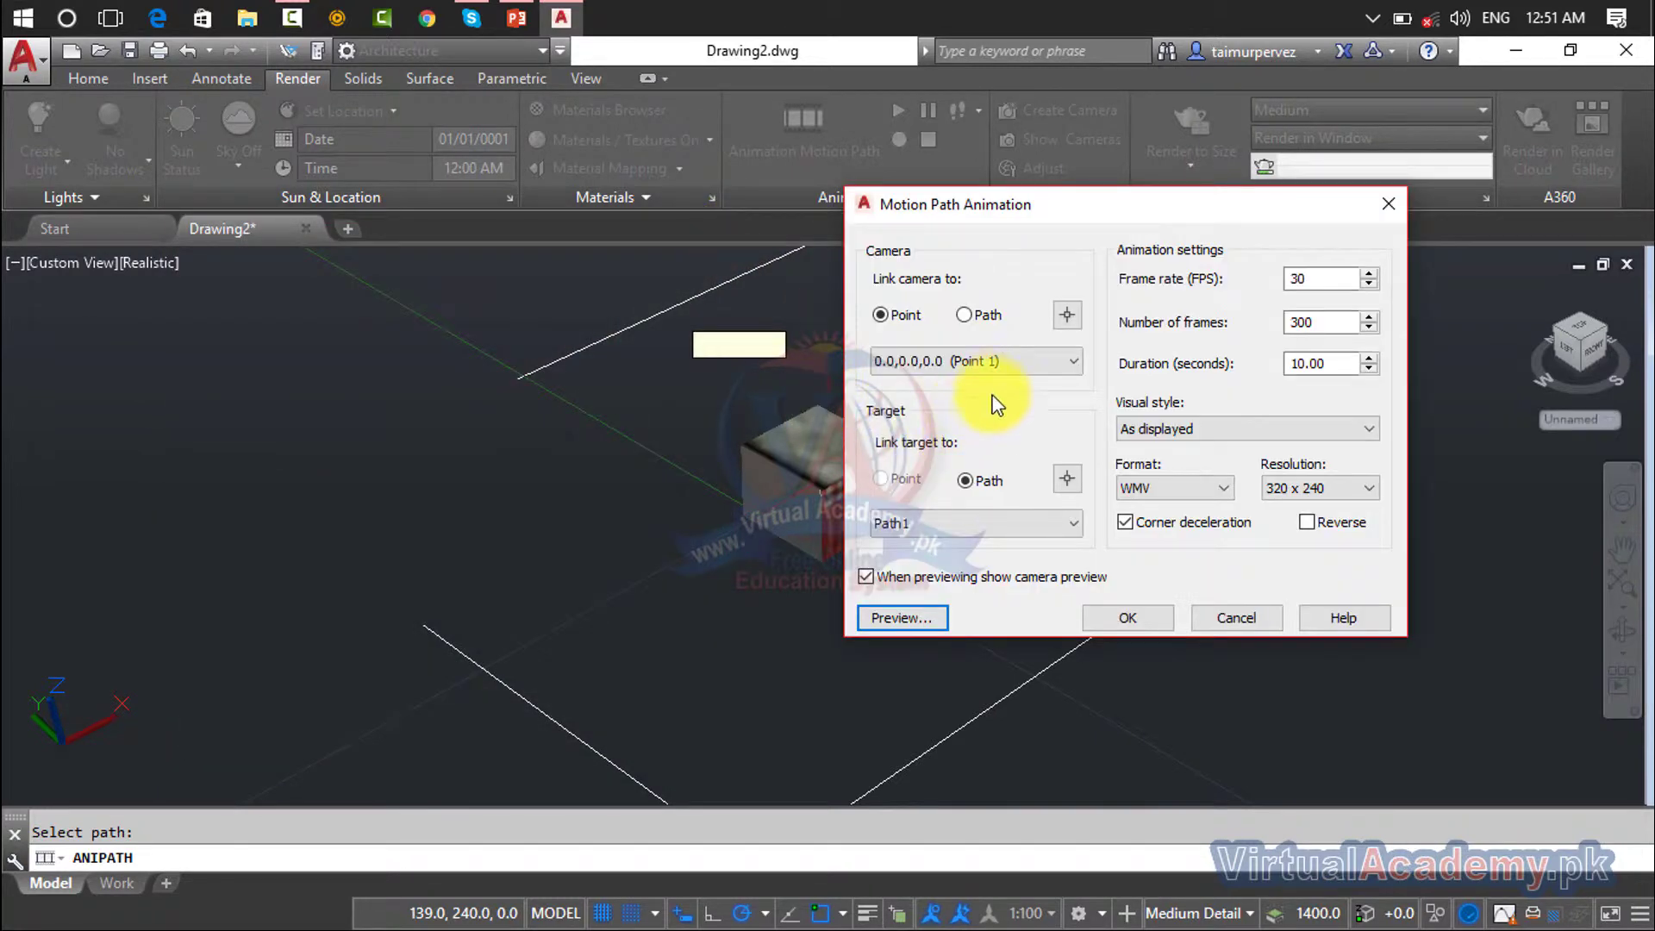
Step: Link the animation's camera to the open path around the box instead of a point, naming it Path2
click(965, 315)
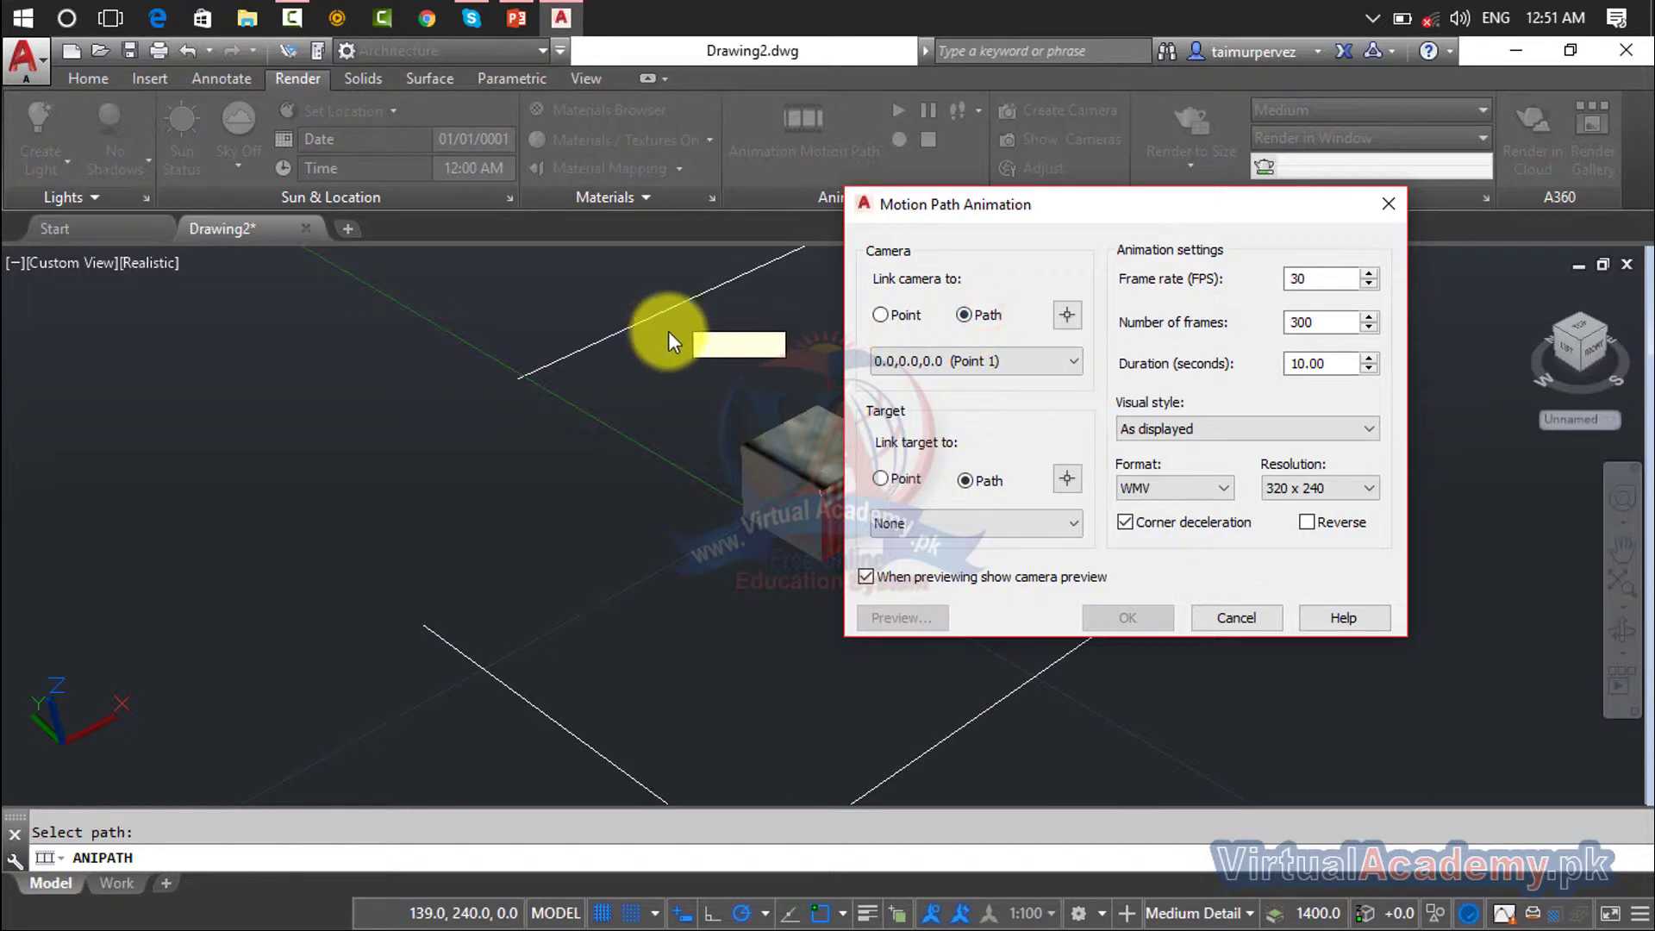
click(1067, 315)
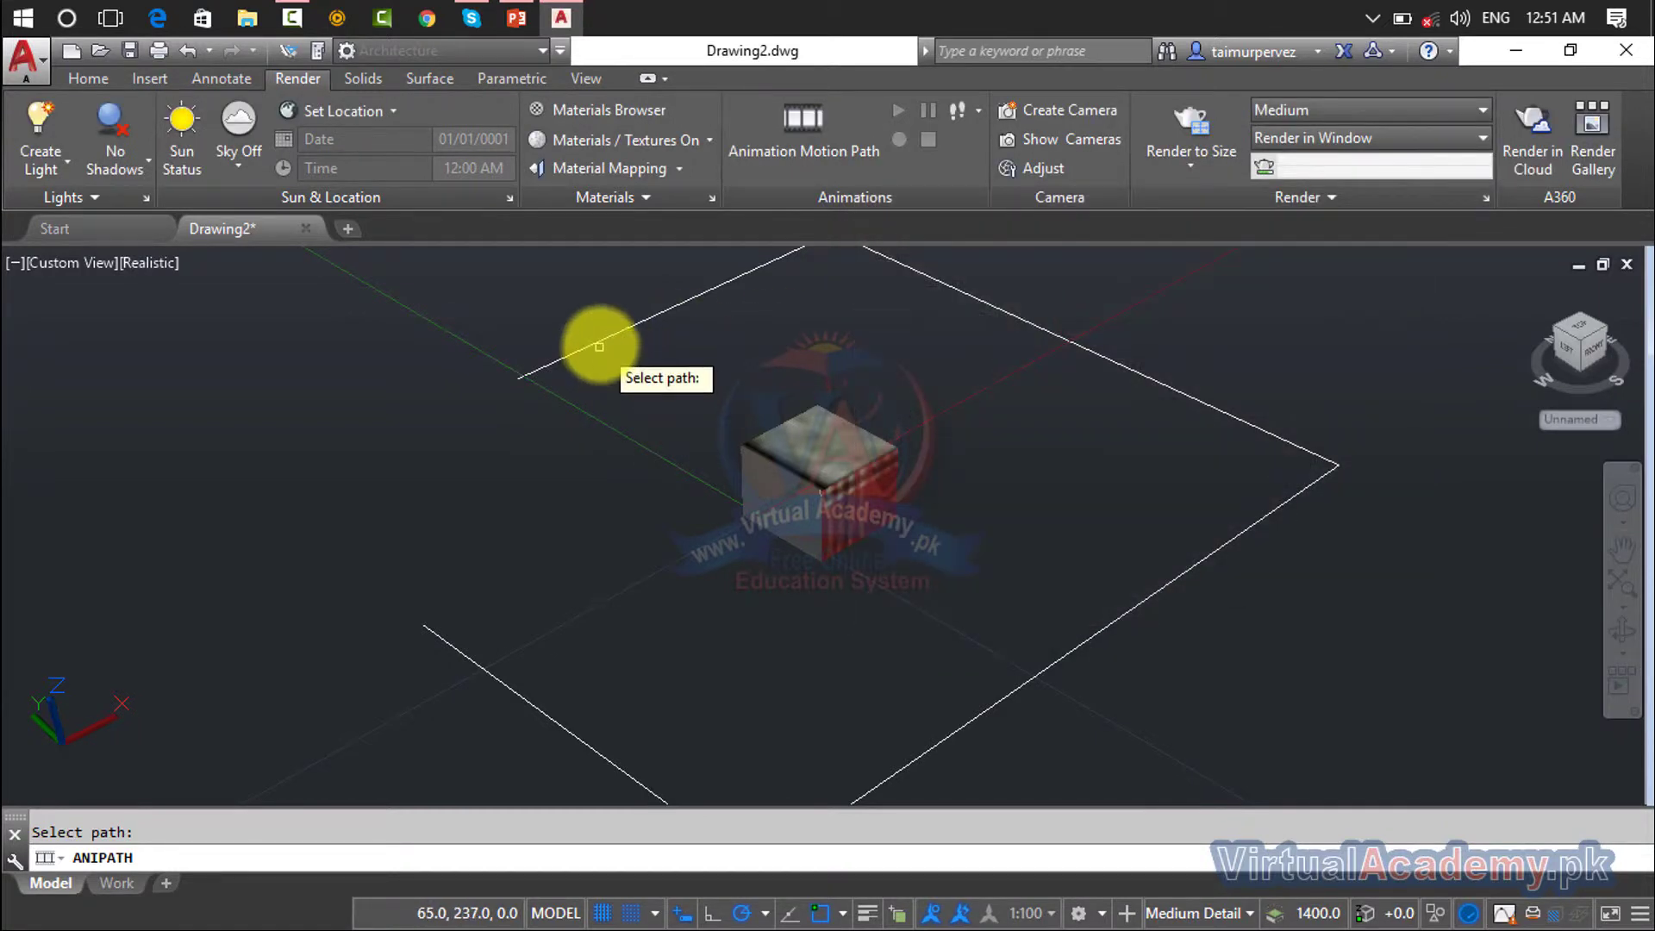
click(601, 342)
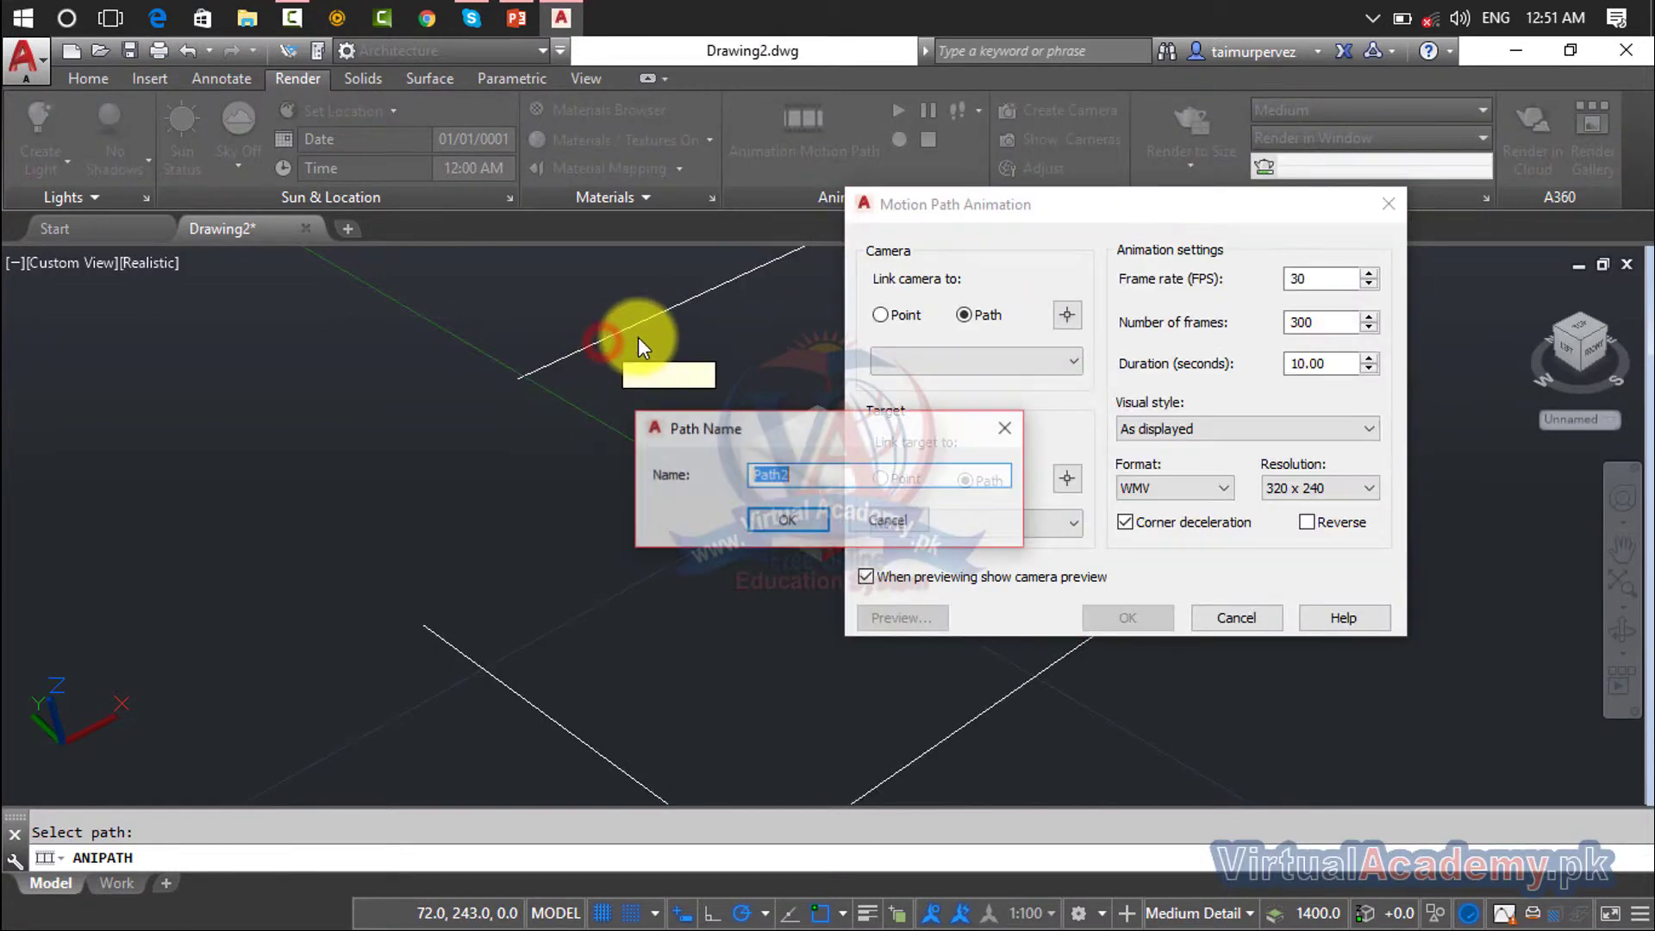
click(806, 519)
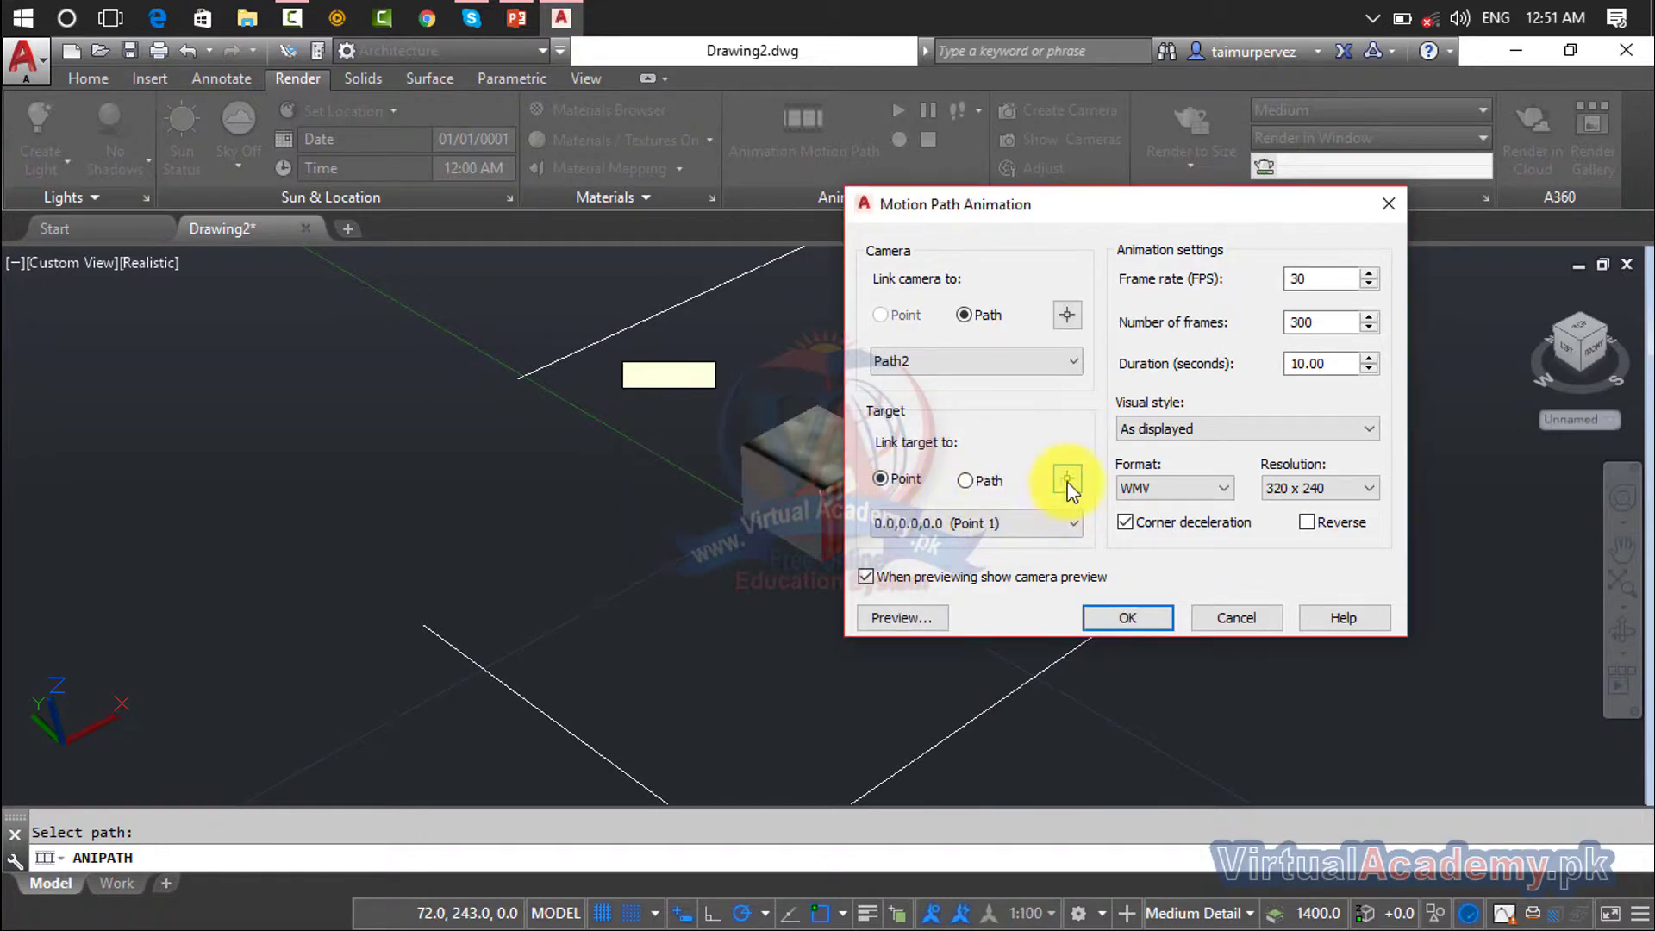
Step: Link the animation's target to a point named Point 2, picked at the open path's end farther from the camera
click(1067, 481)
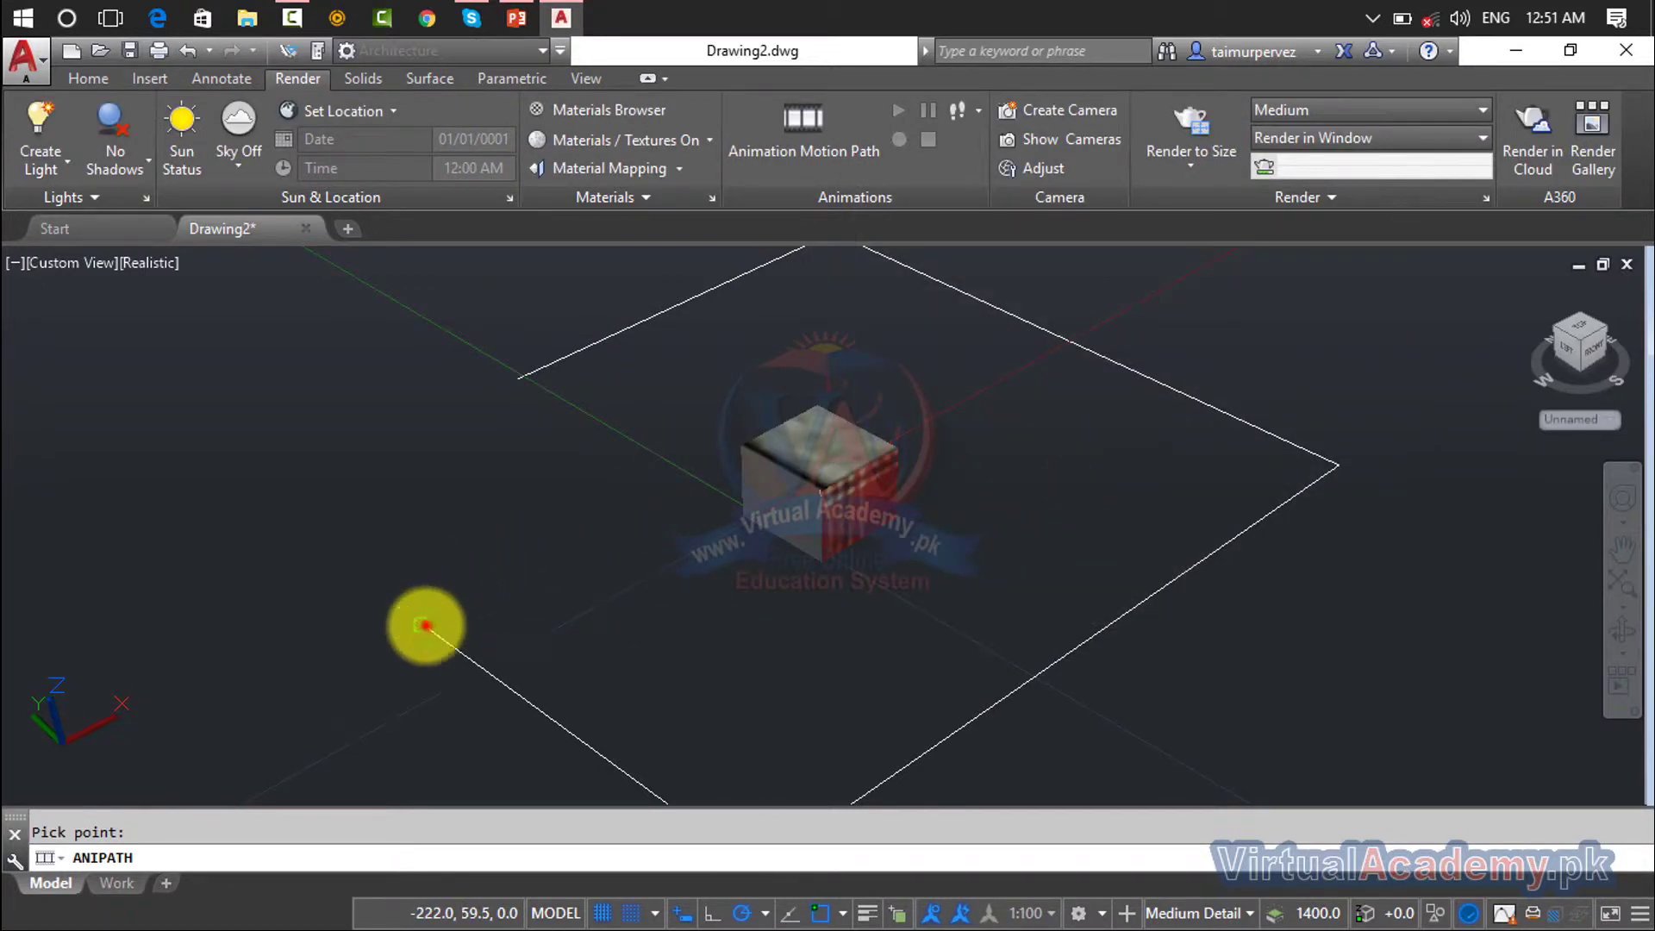
click(425, 624)
click(791, 517)
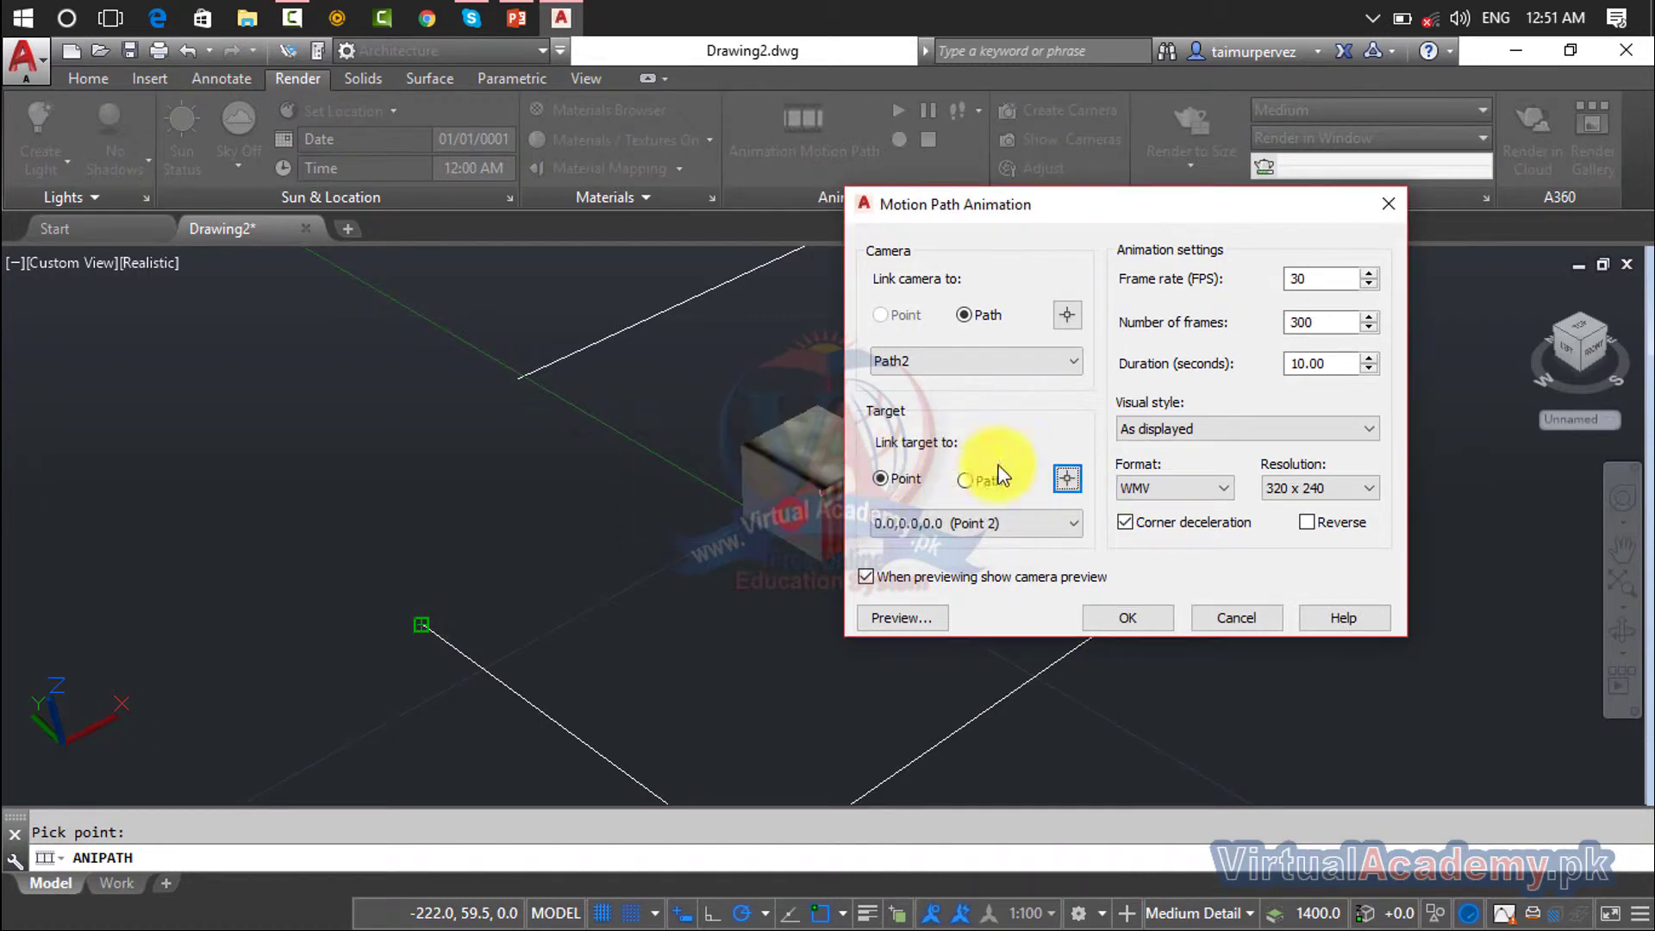
click(1325, 488)
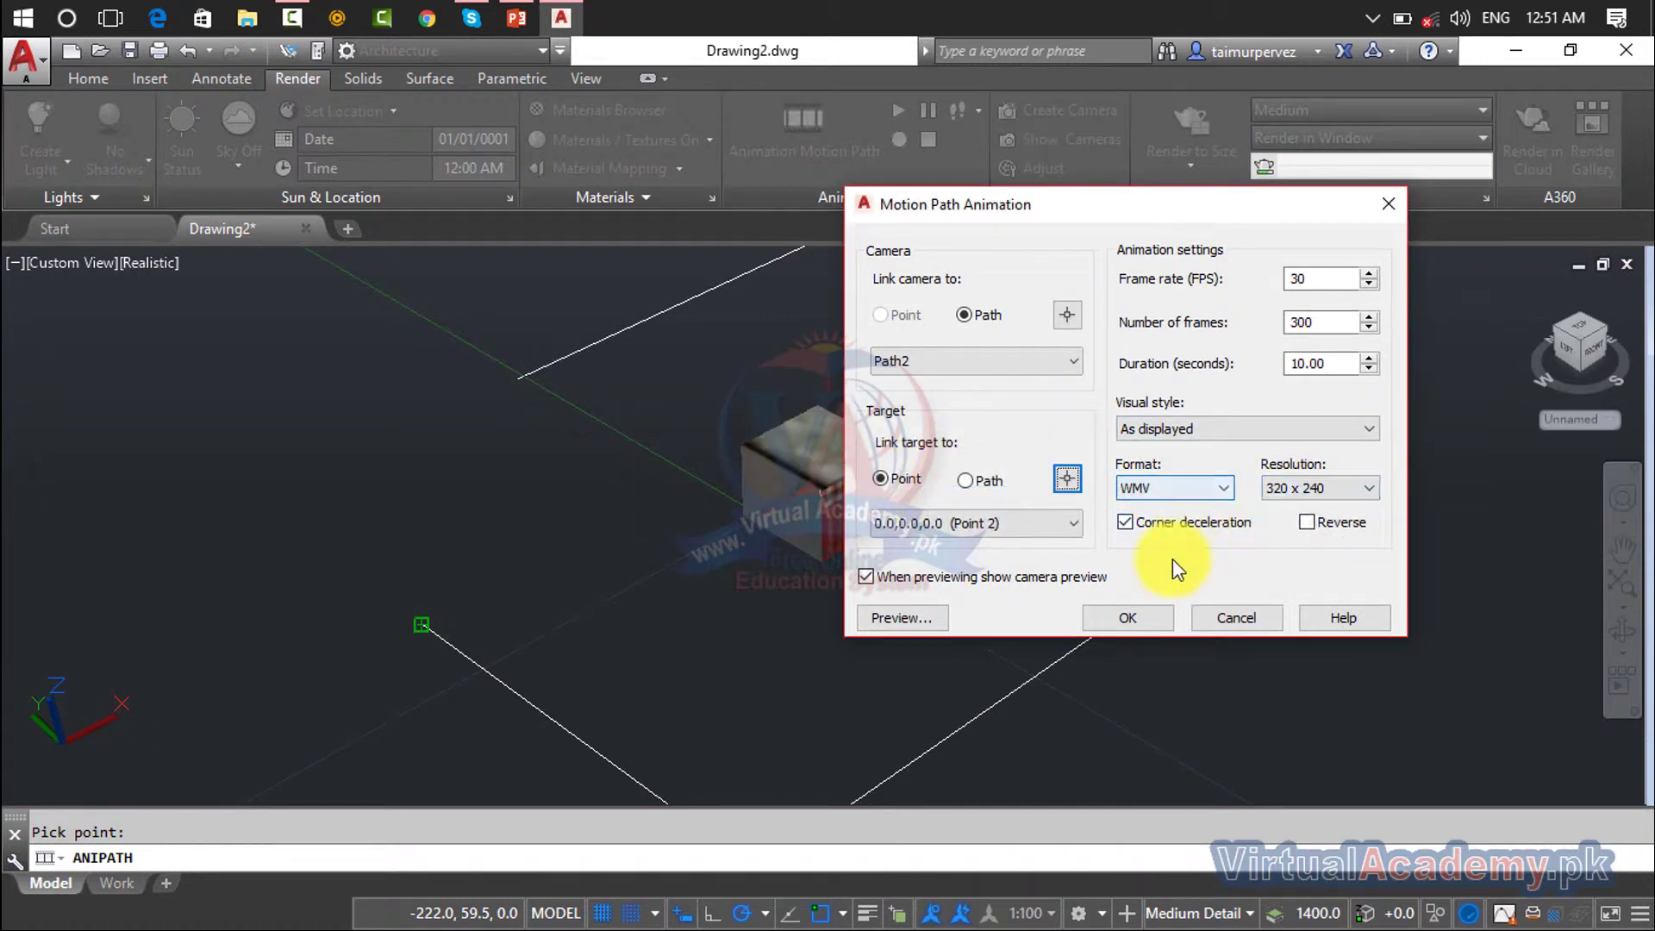
Step: Preview the animation with the camera following Path2, then leave the animation setup without saving a video
click(927, 623)
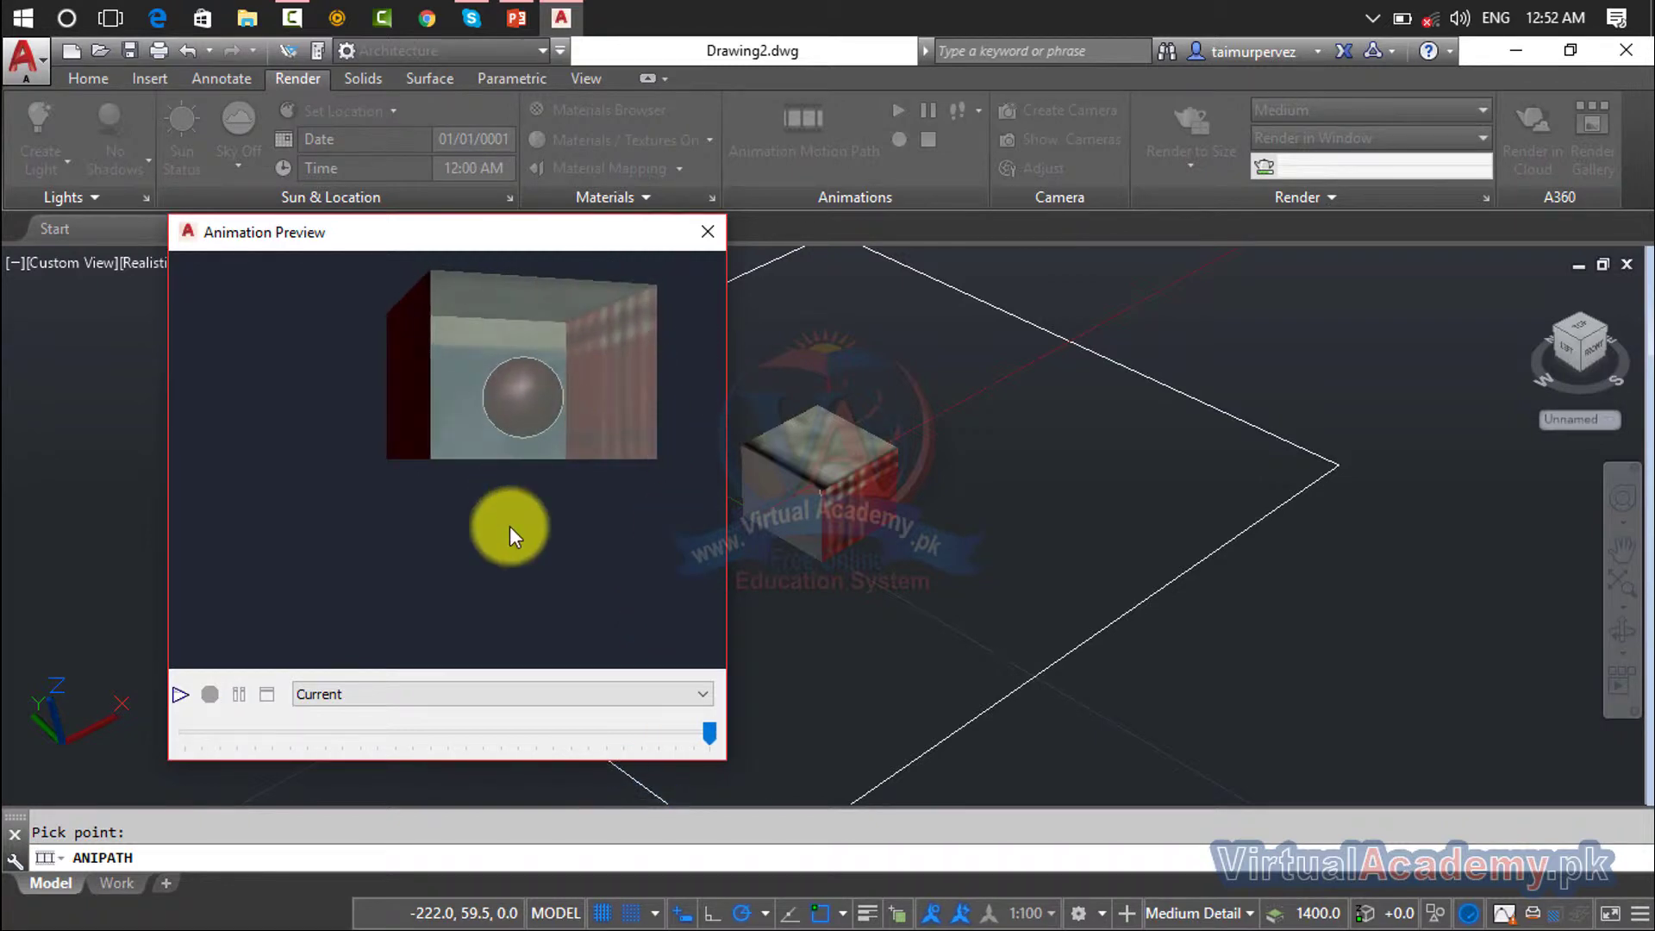
click(712, 235)
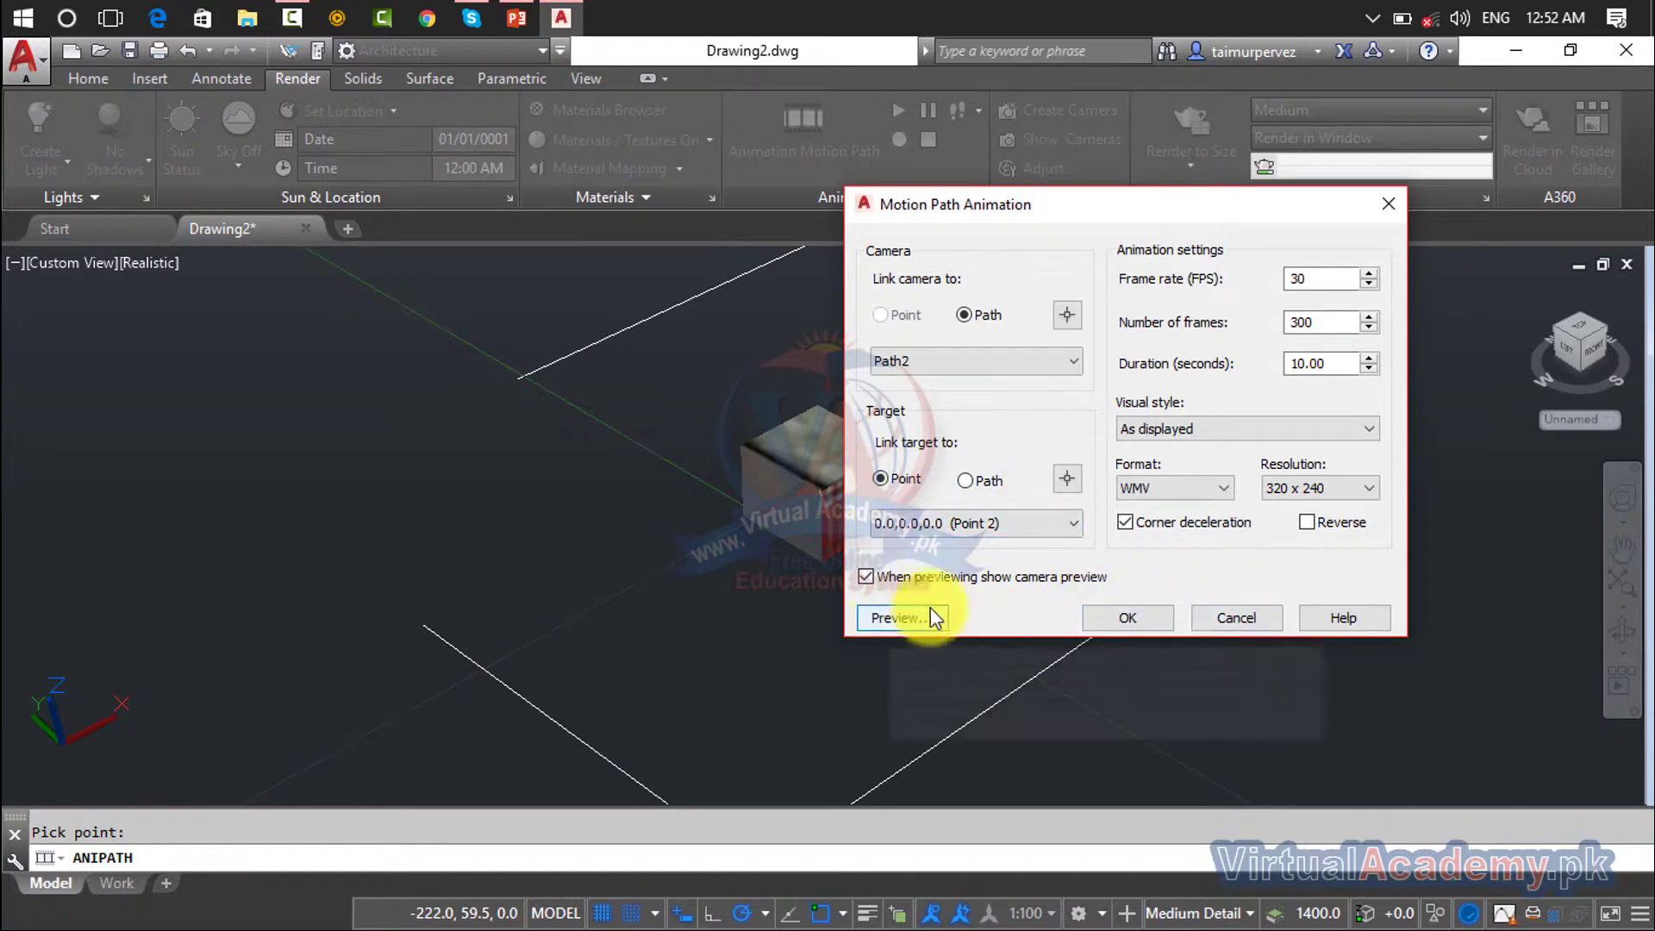
click(1154, 619)
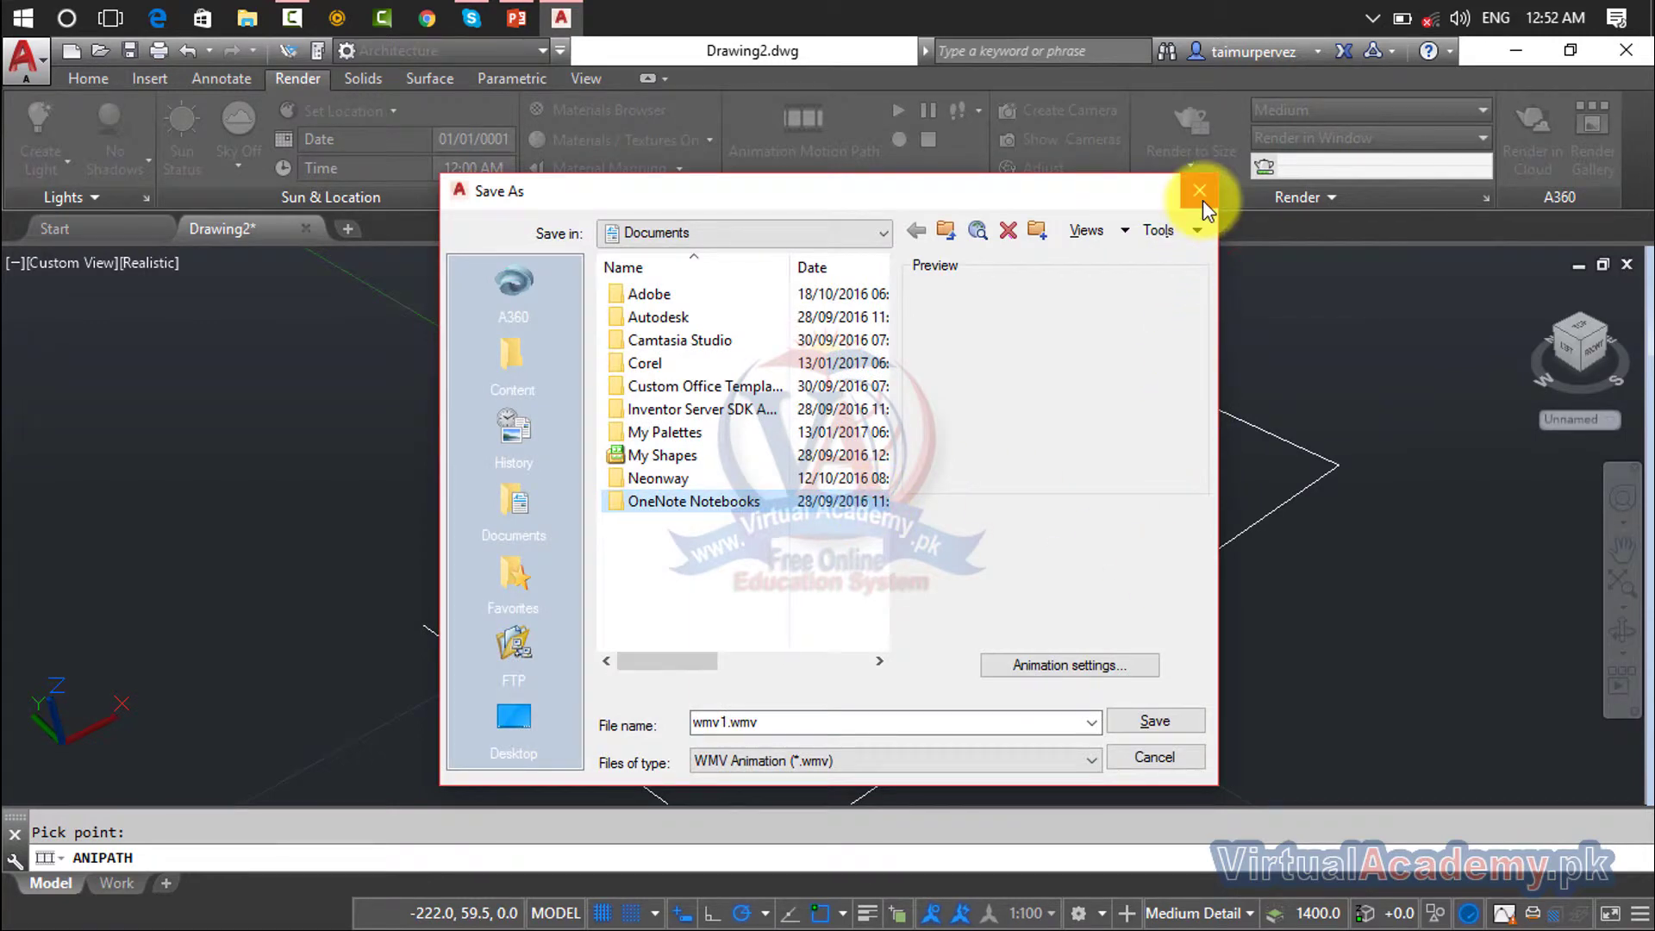
click(1197, 193)
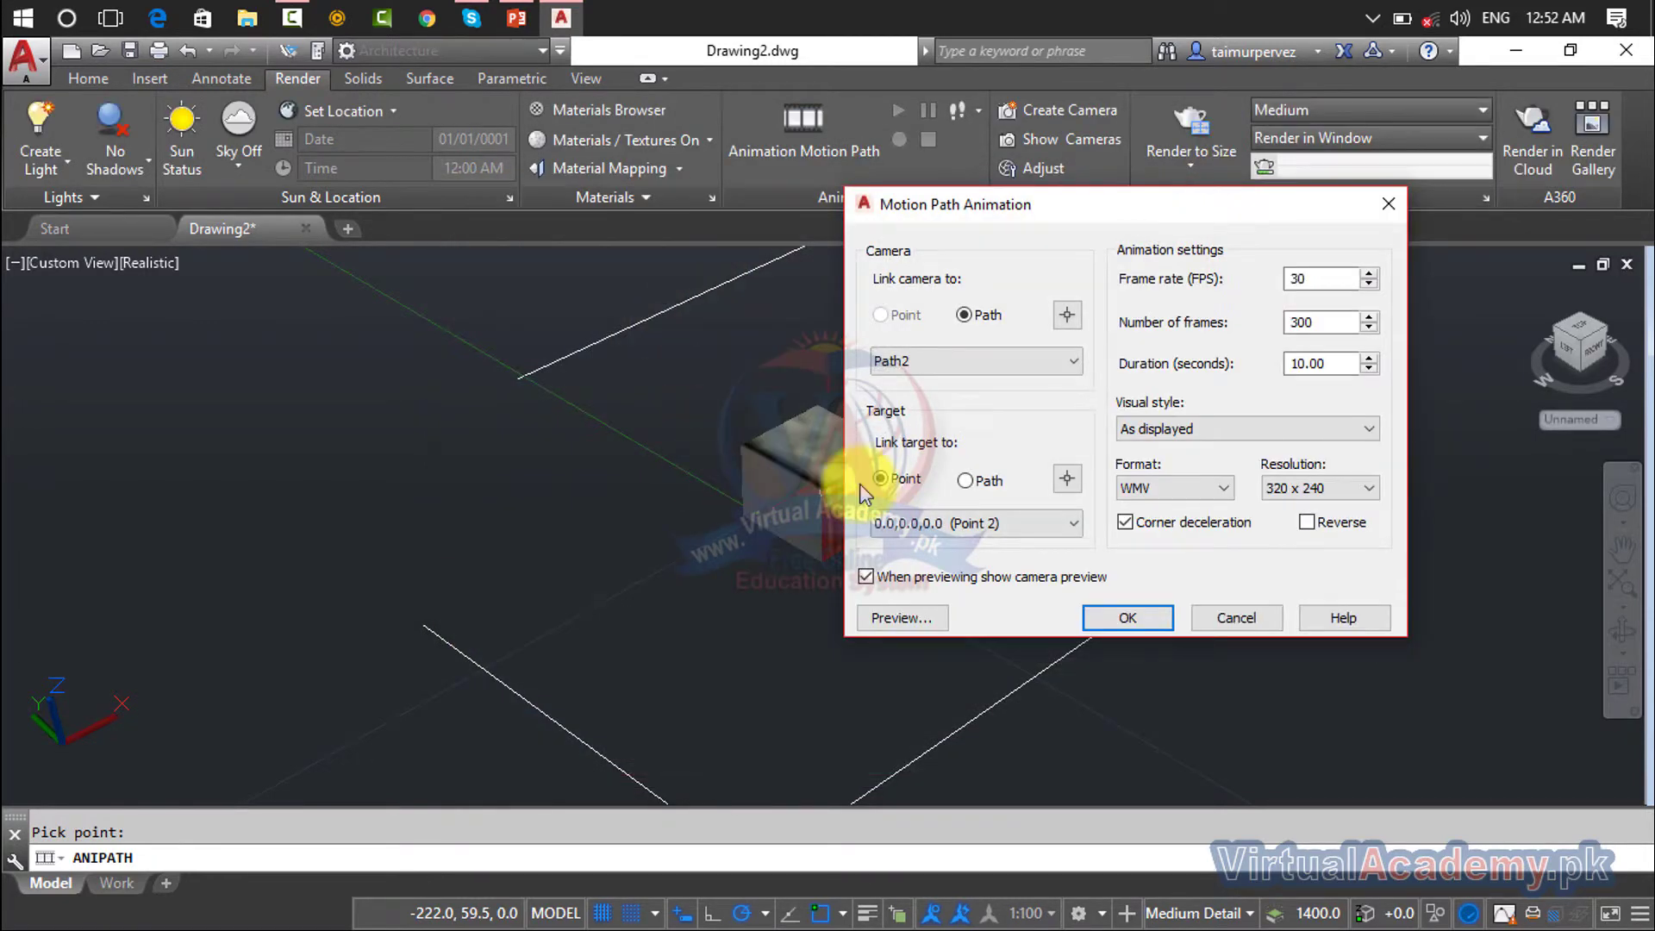
click(1400, 204)
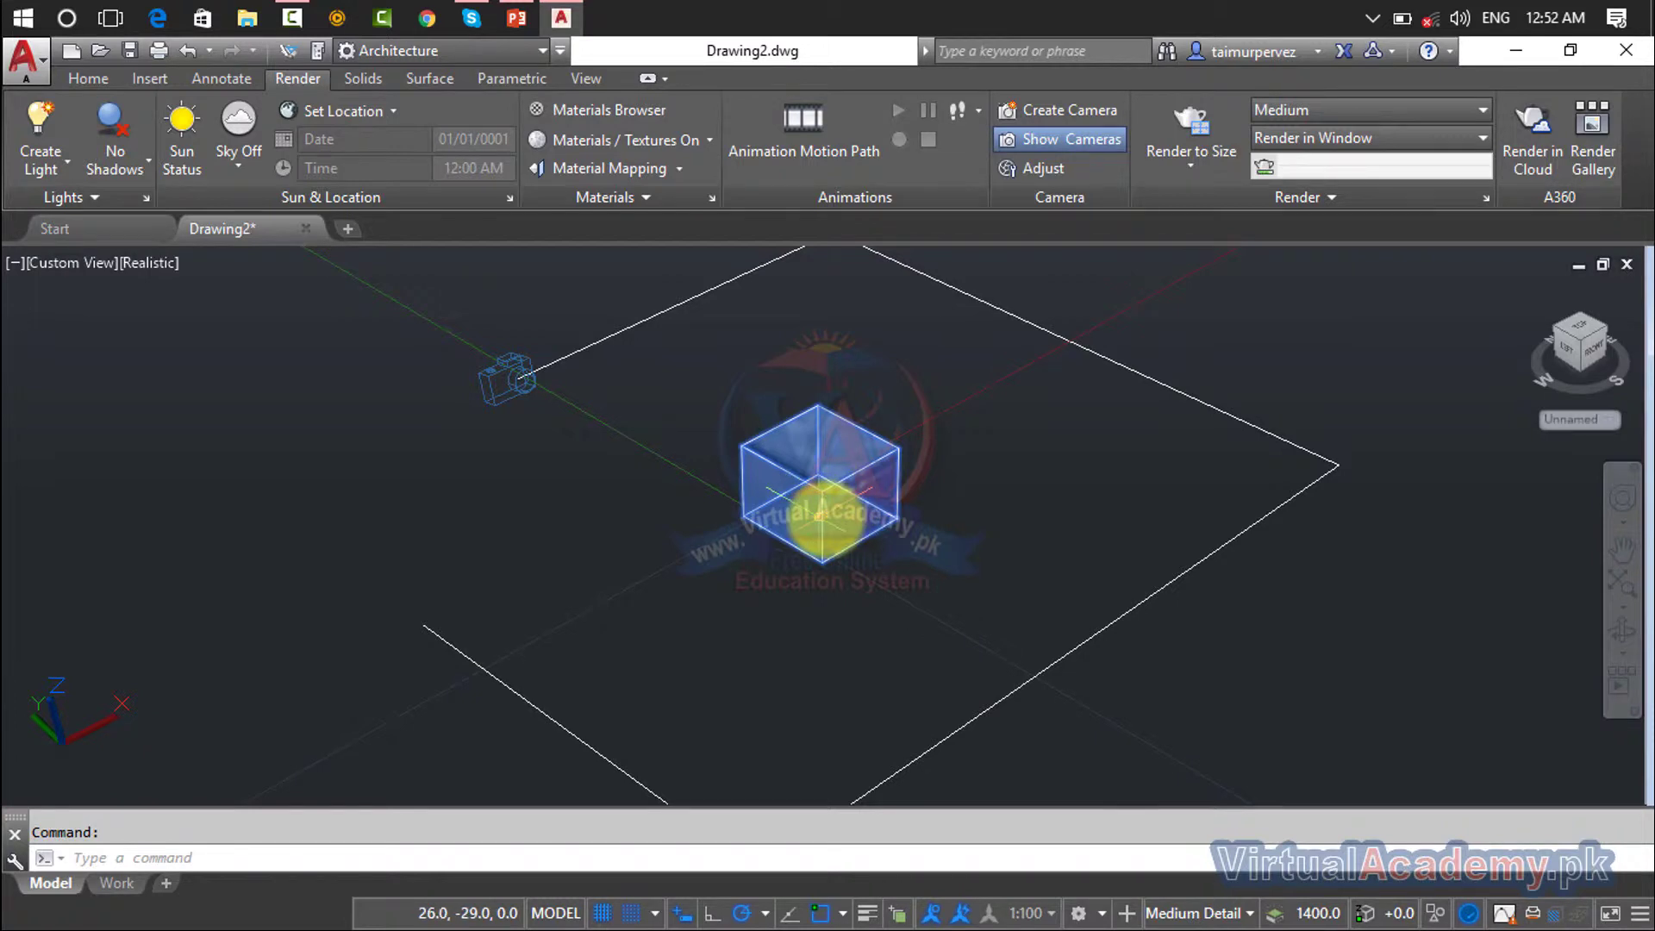
Step: Copy the material-covered box to four positions outside the open path, one around each corner of its outline
text(p)
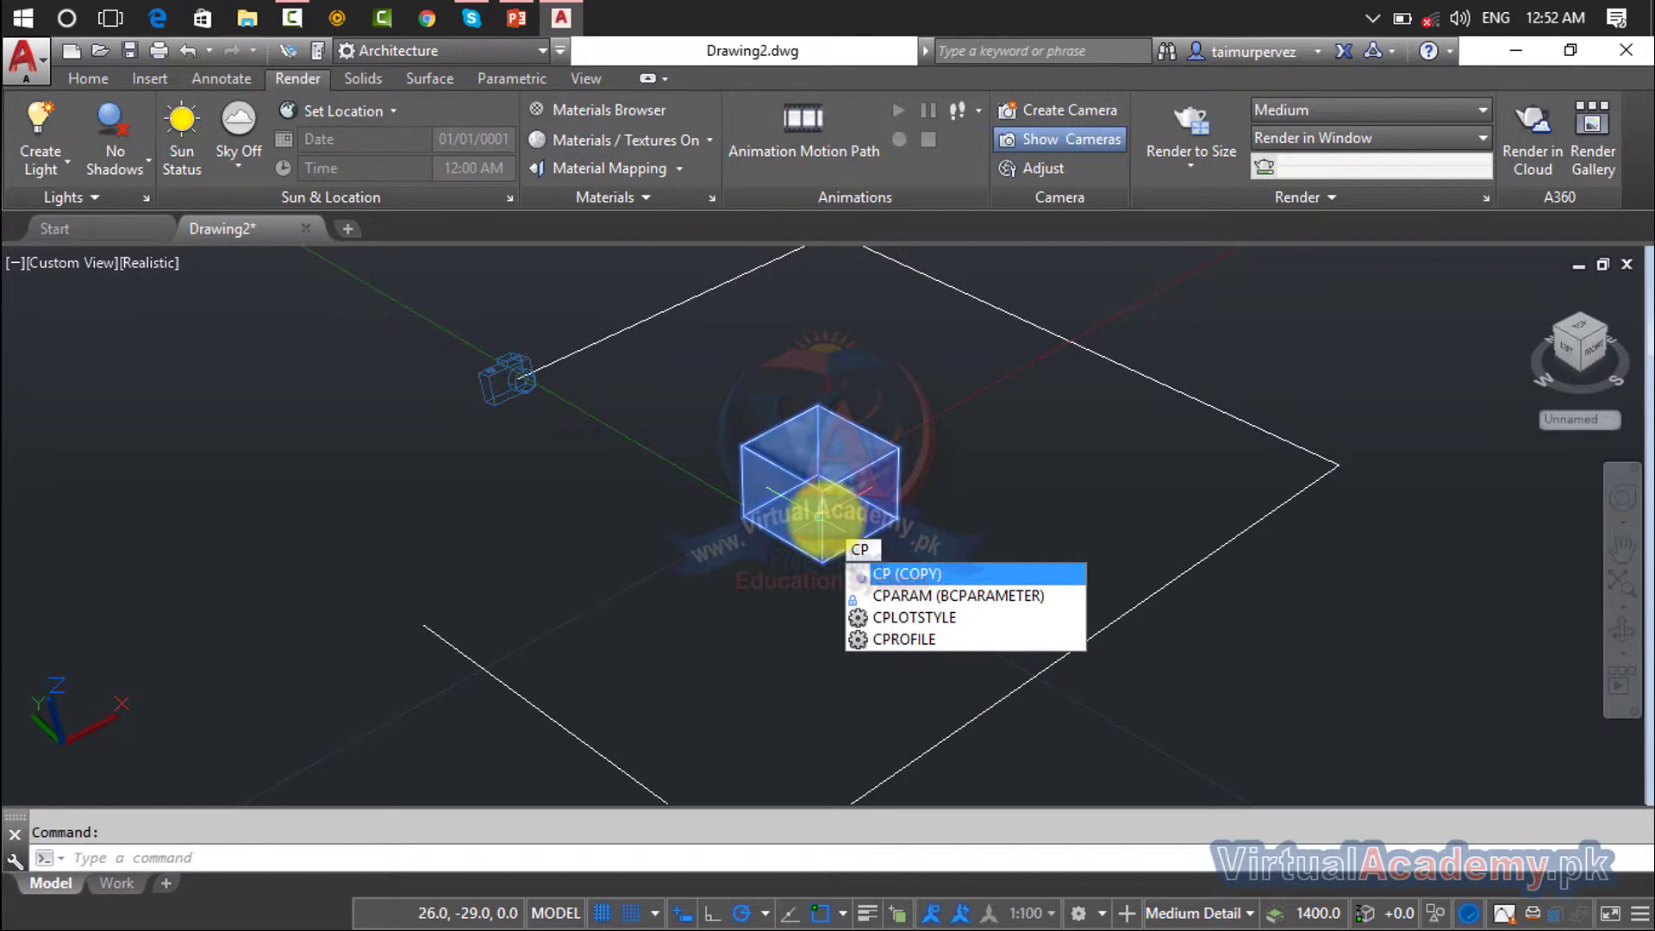
key(Return)
click(841, 487)
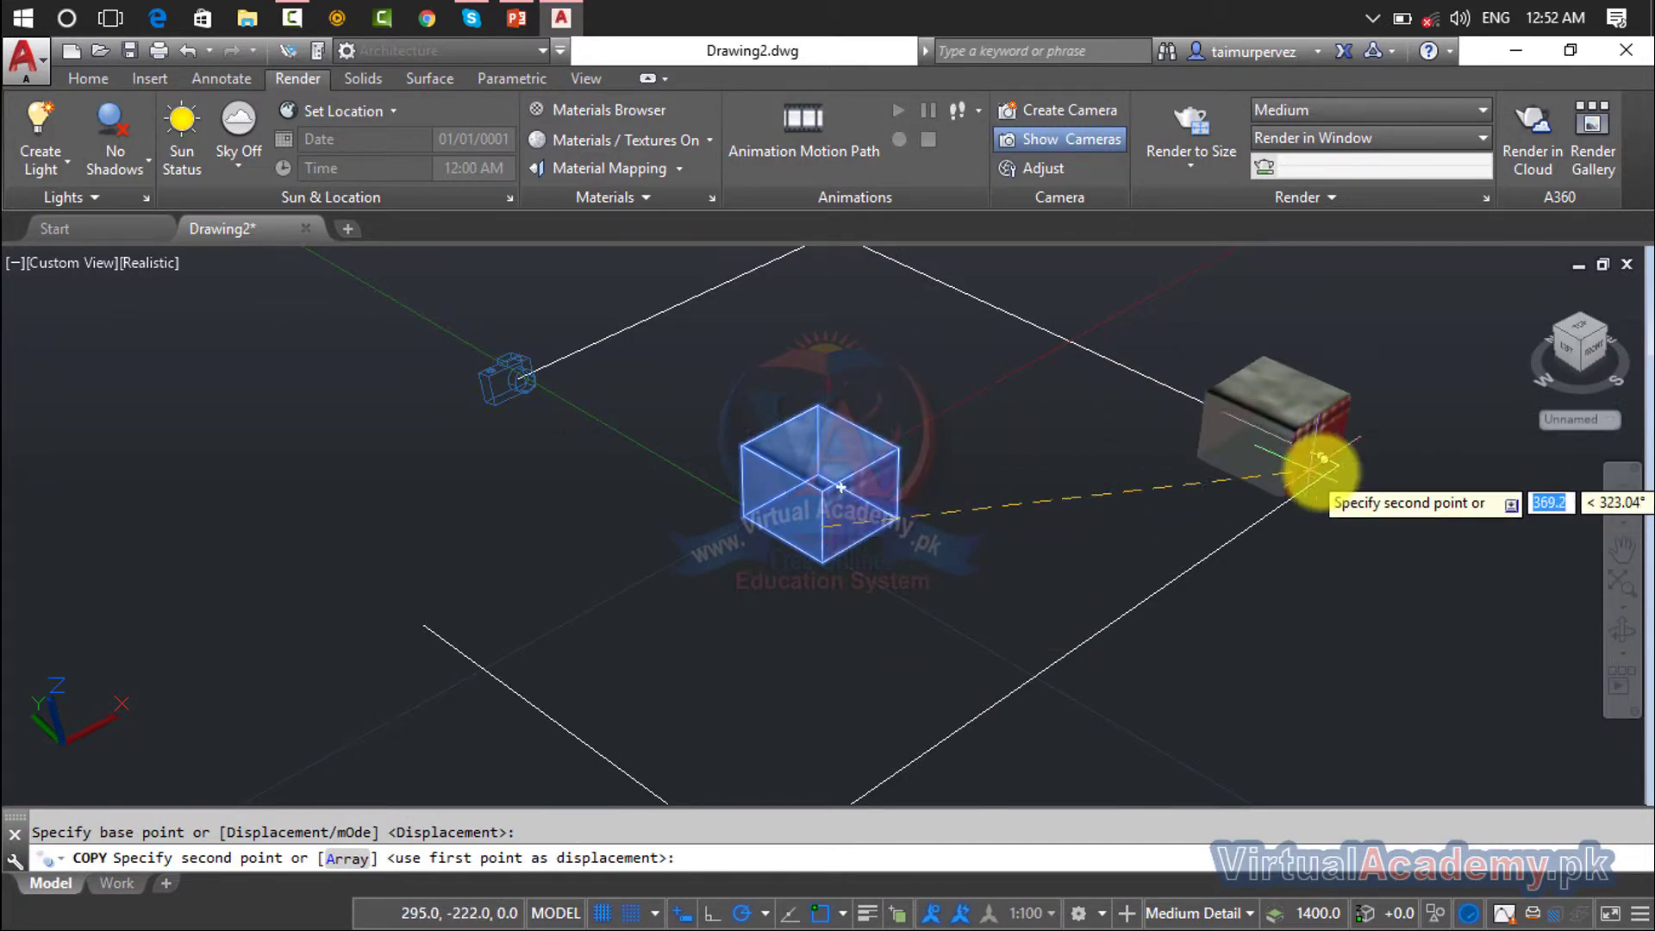
scroll(1316, 458, down, 3)
shift+middle_drag(1315, 458, 931, 510)
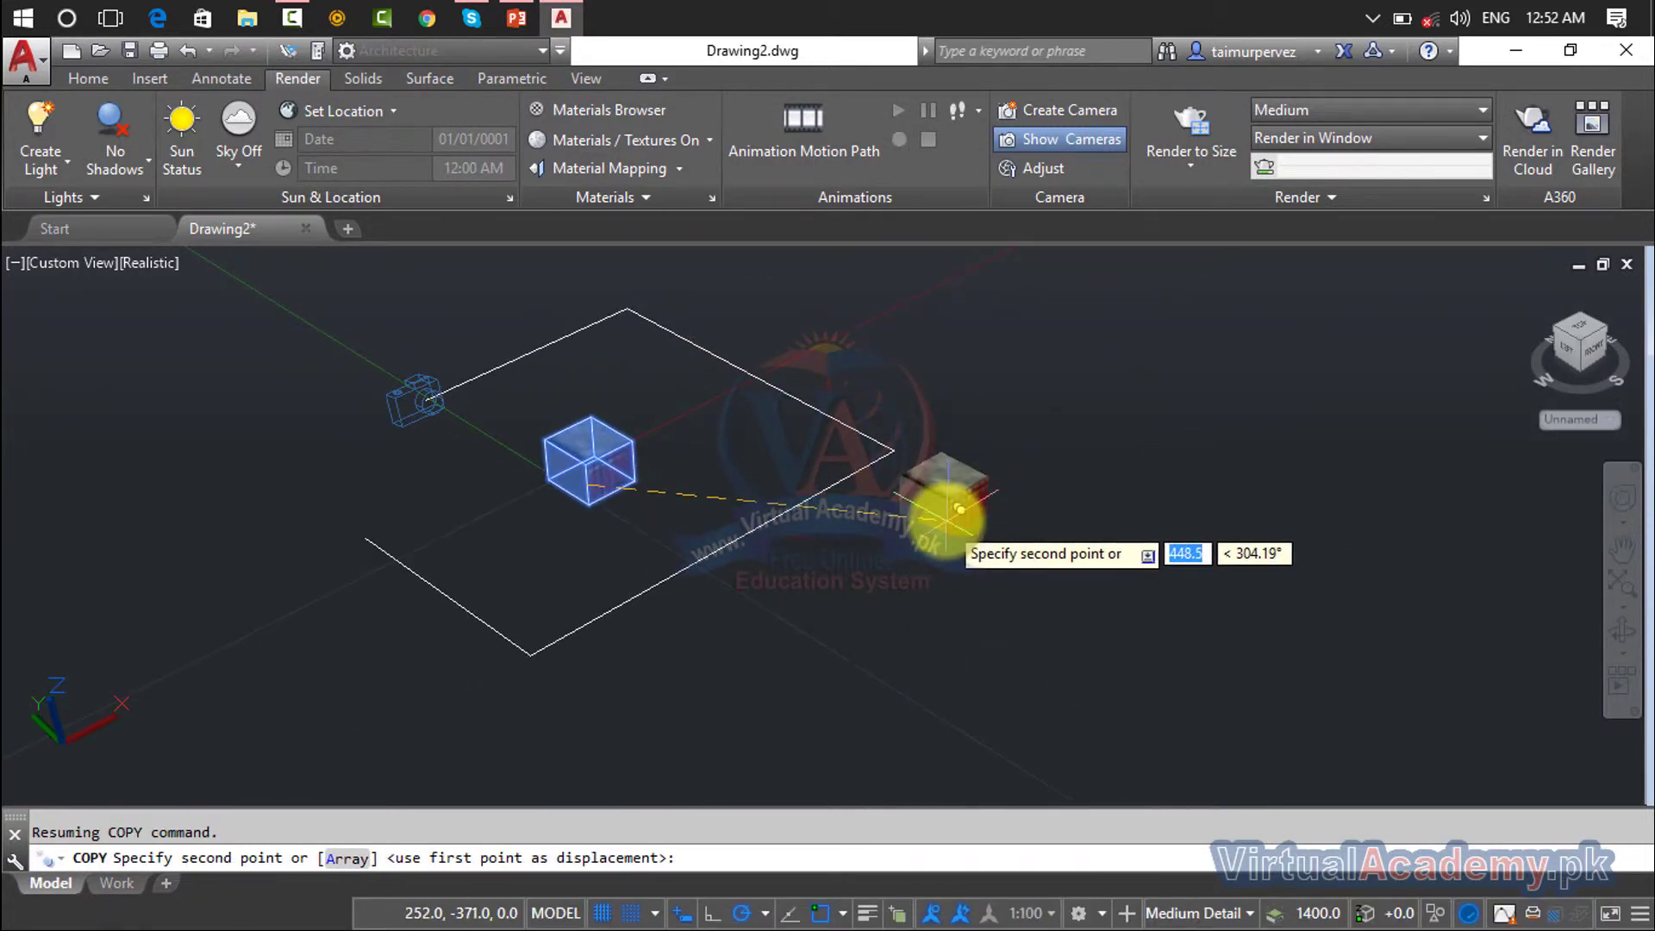
click(949, 511)
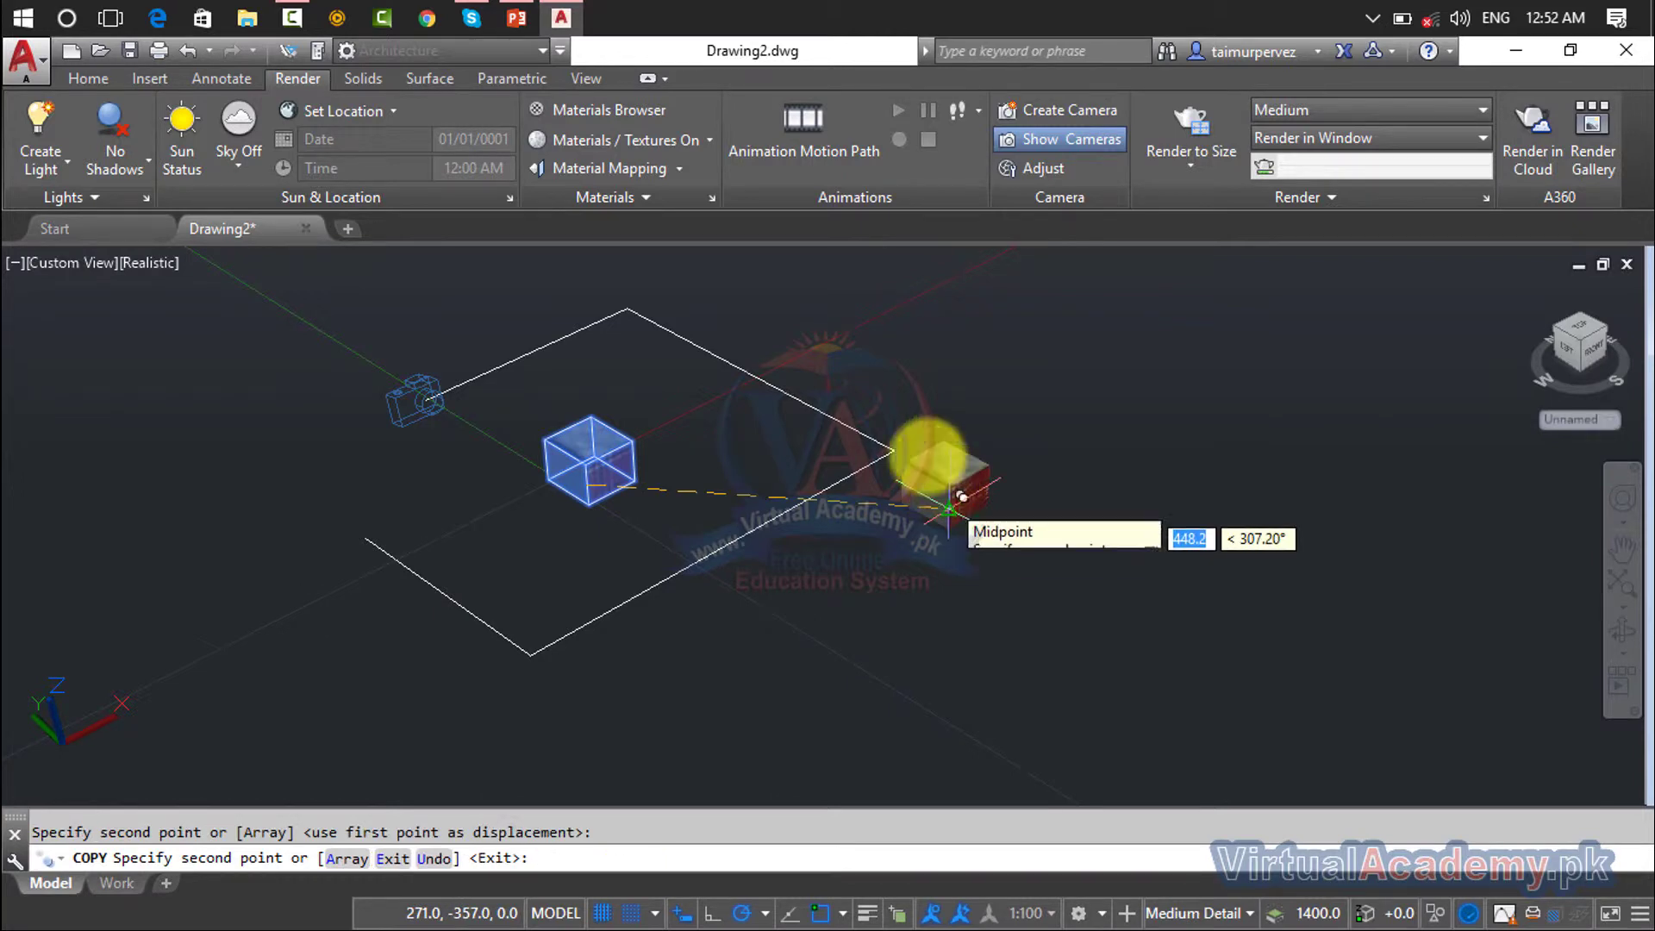
click(698, 269)
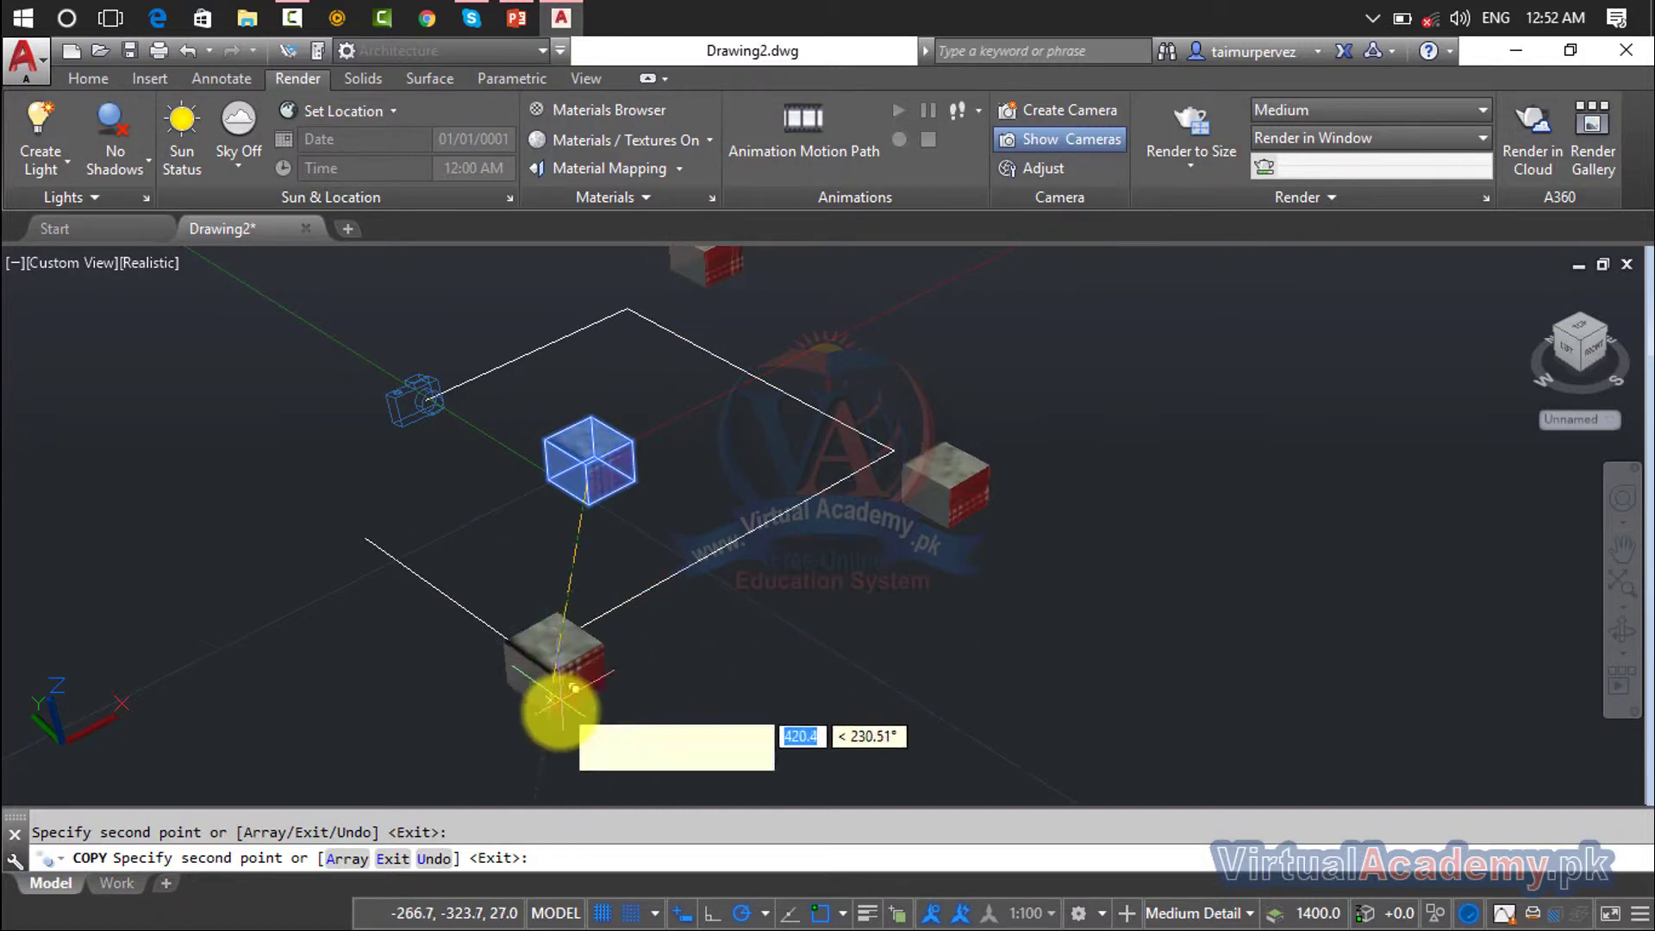
click(579, 752)
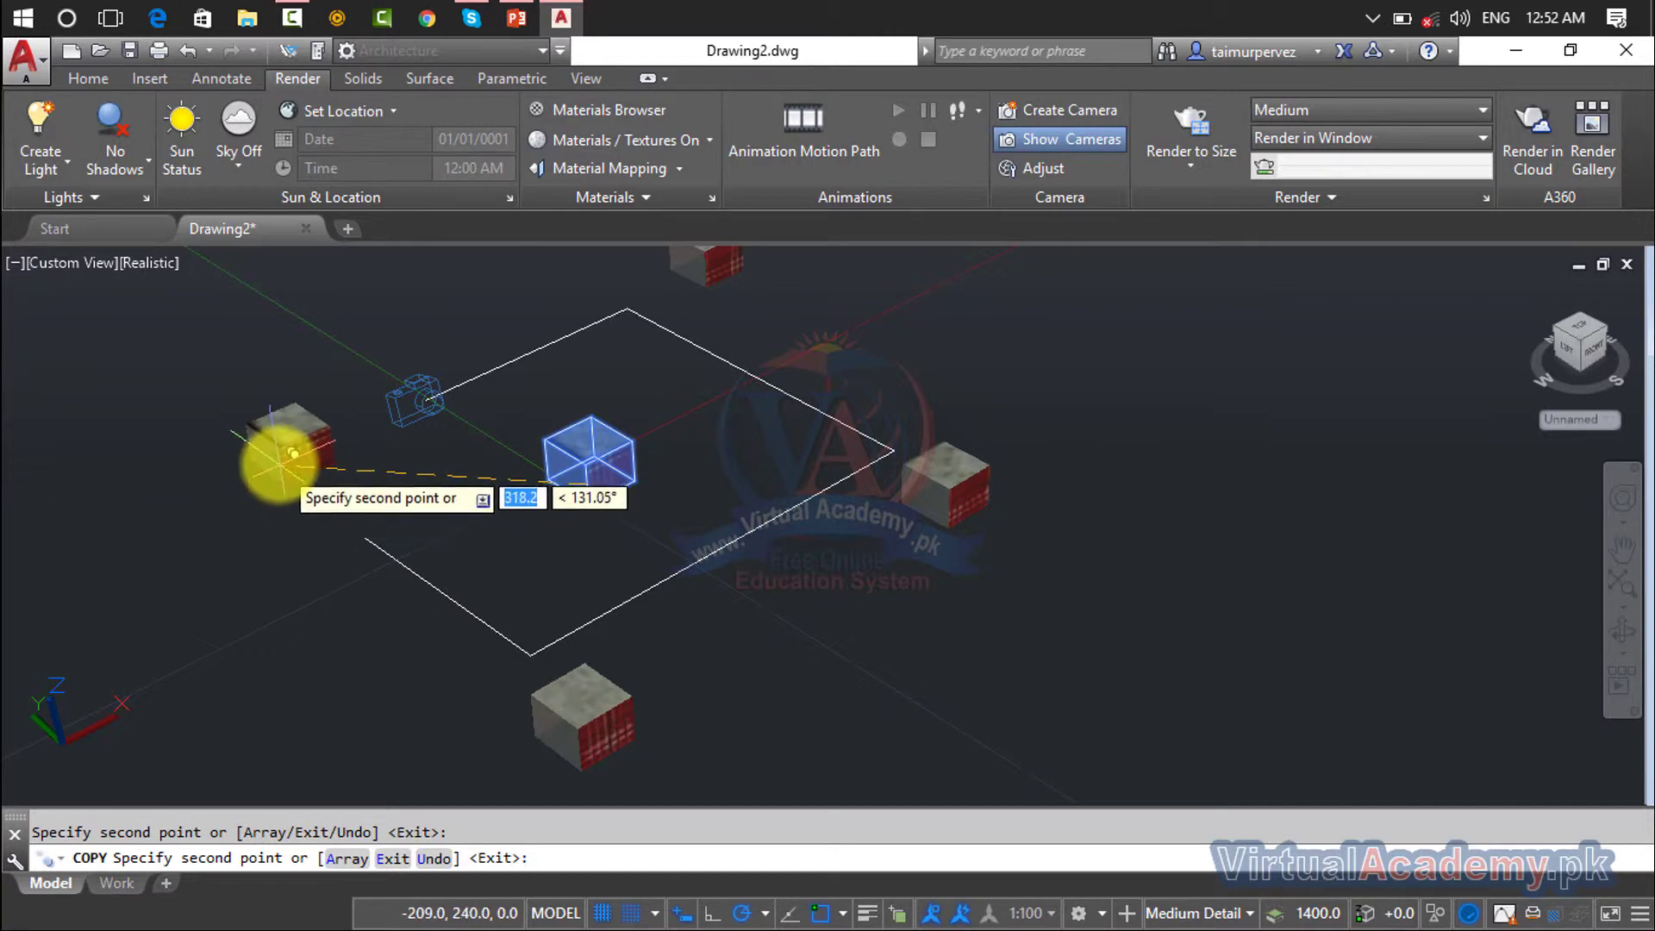
click(276, 461)
key(Escape)
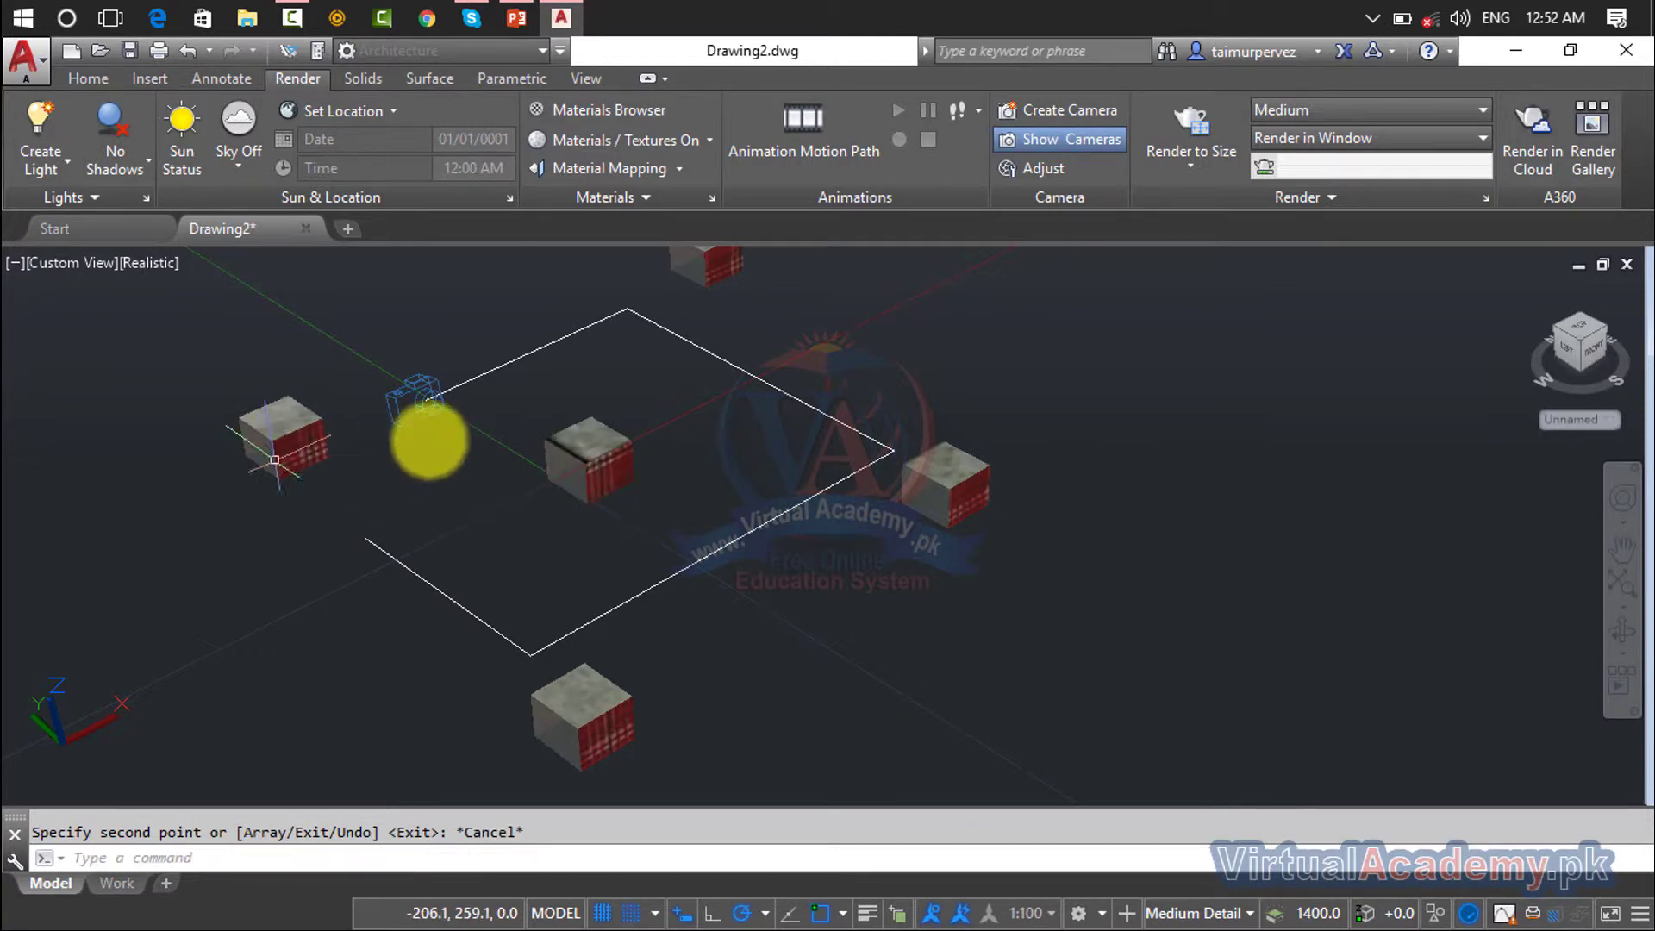
Step: Start a new motion path animation and link its camera to the open path as Path1
shift+middle_drag(458, 391, 462, 399)
middle_drag(604, 508, 683, 554)
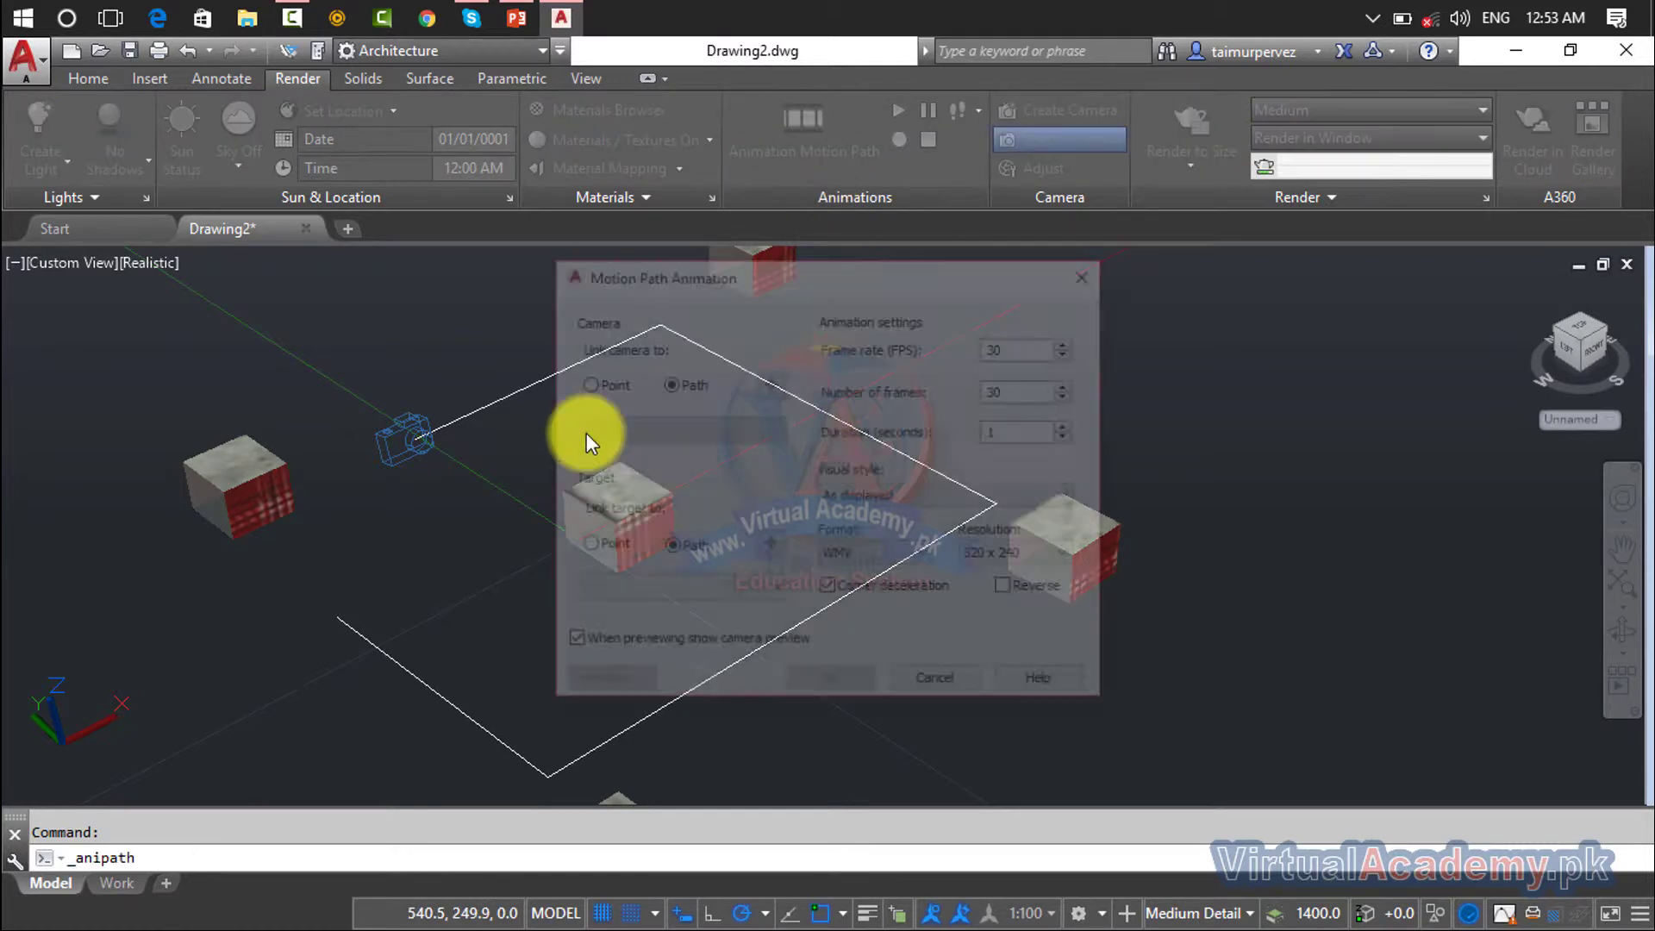
click(681, 385)
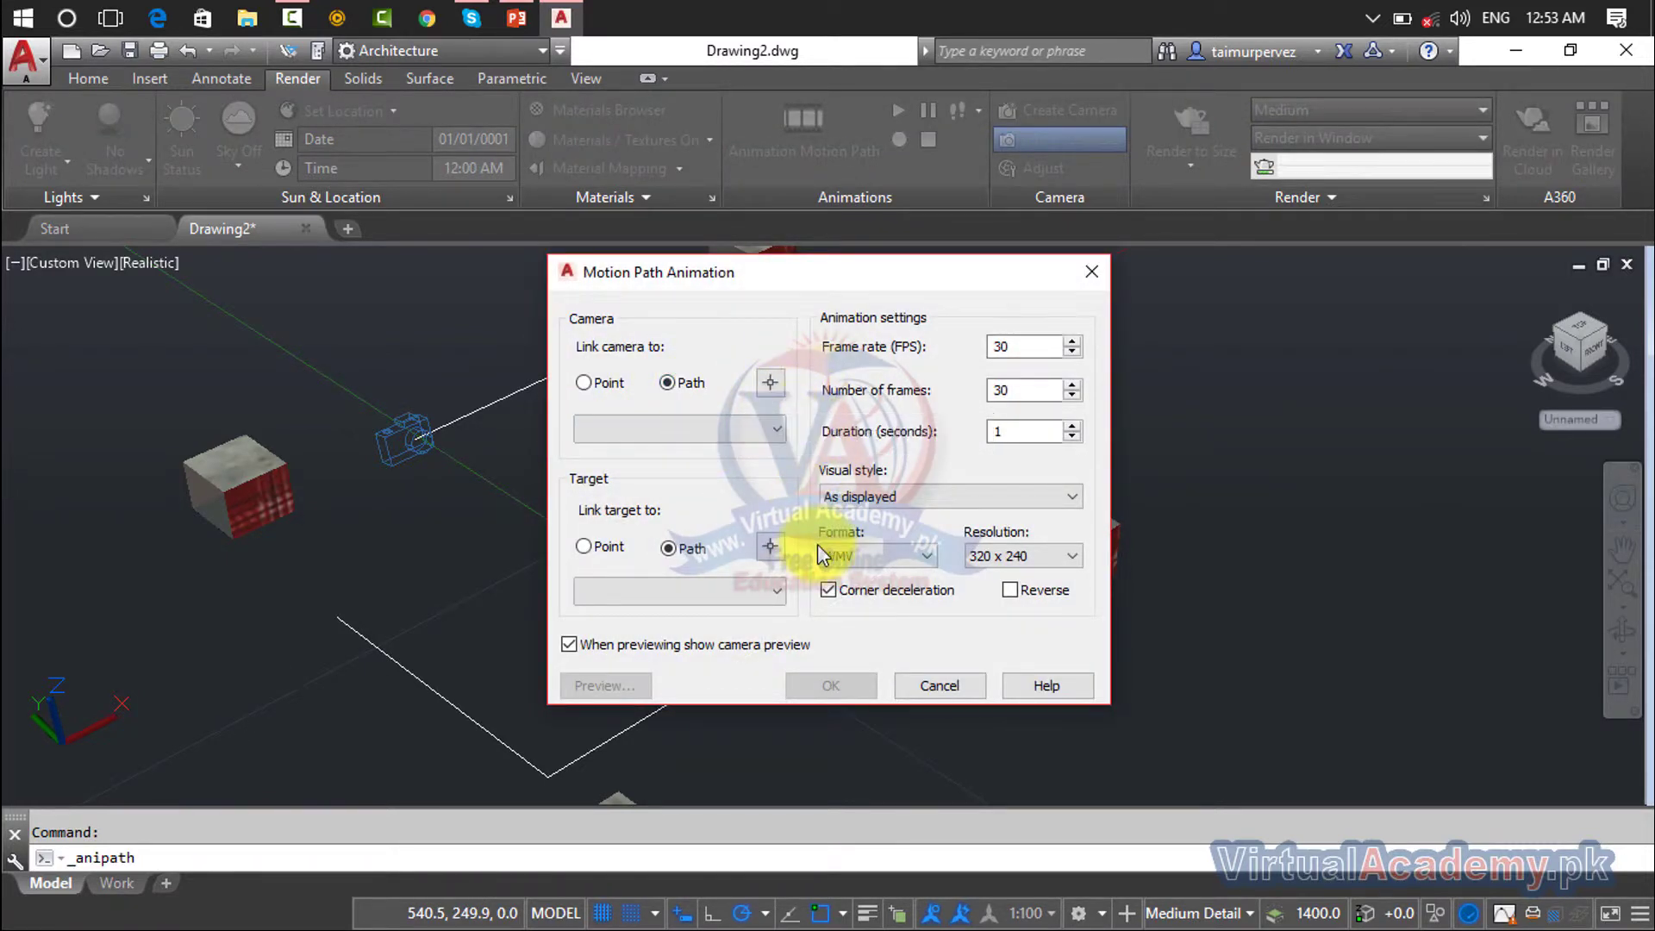
click(770, 382)
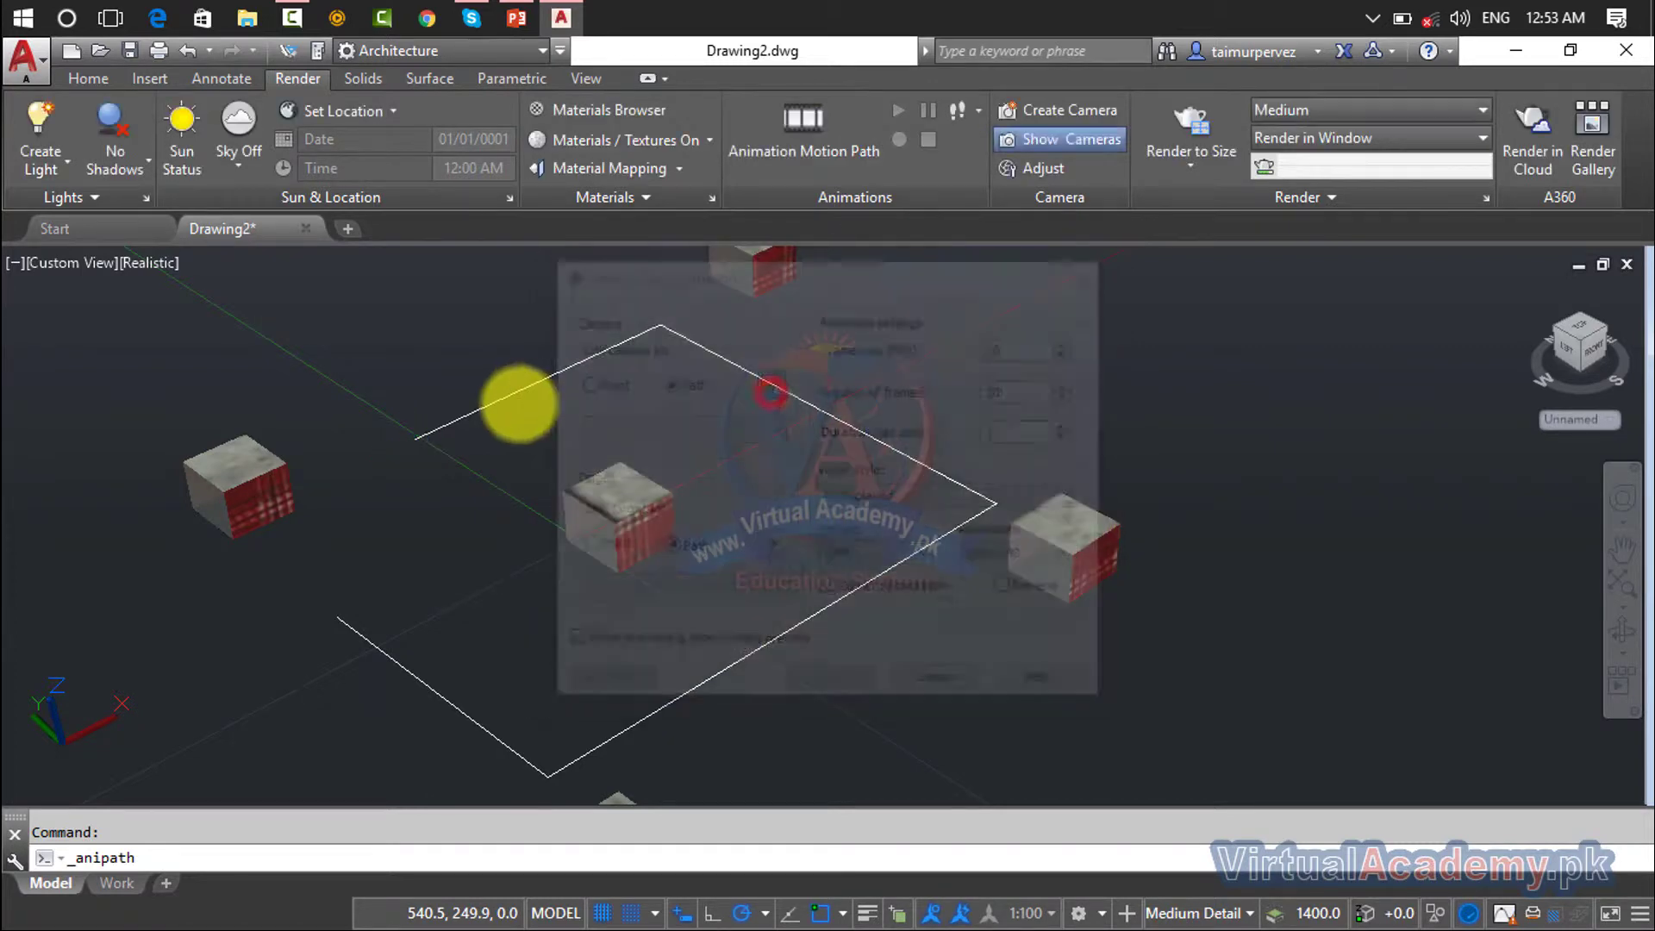
click(499, 404)
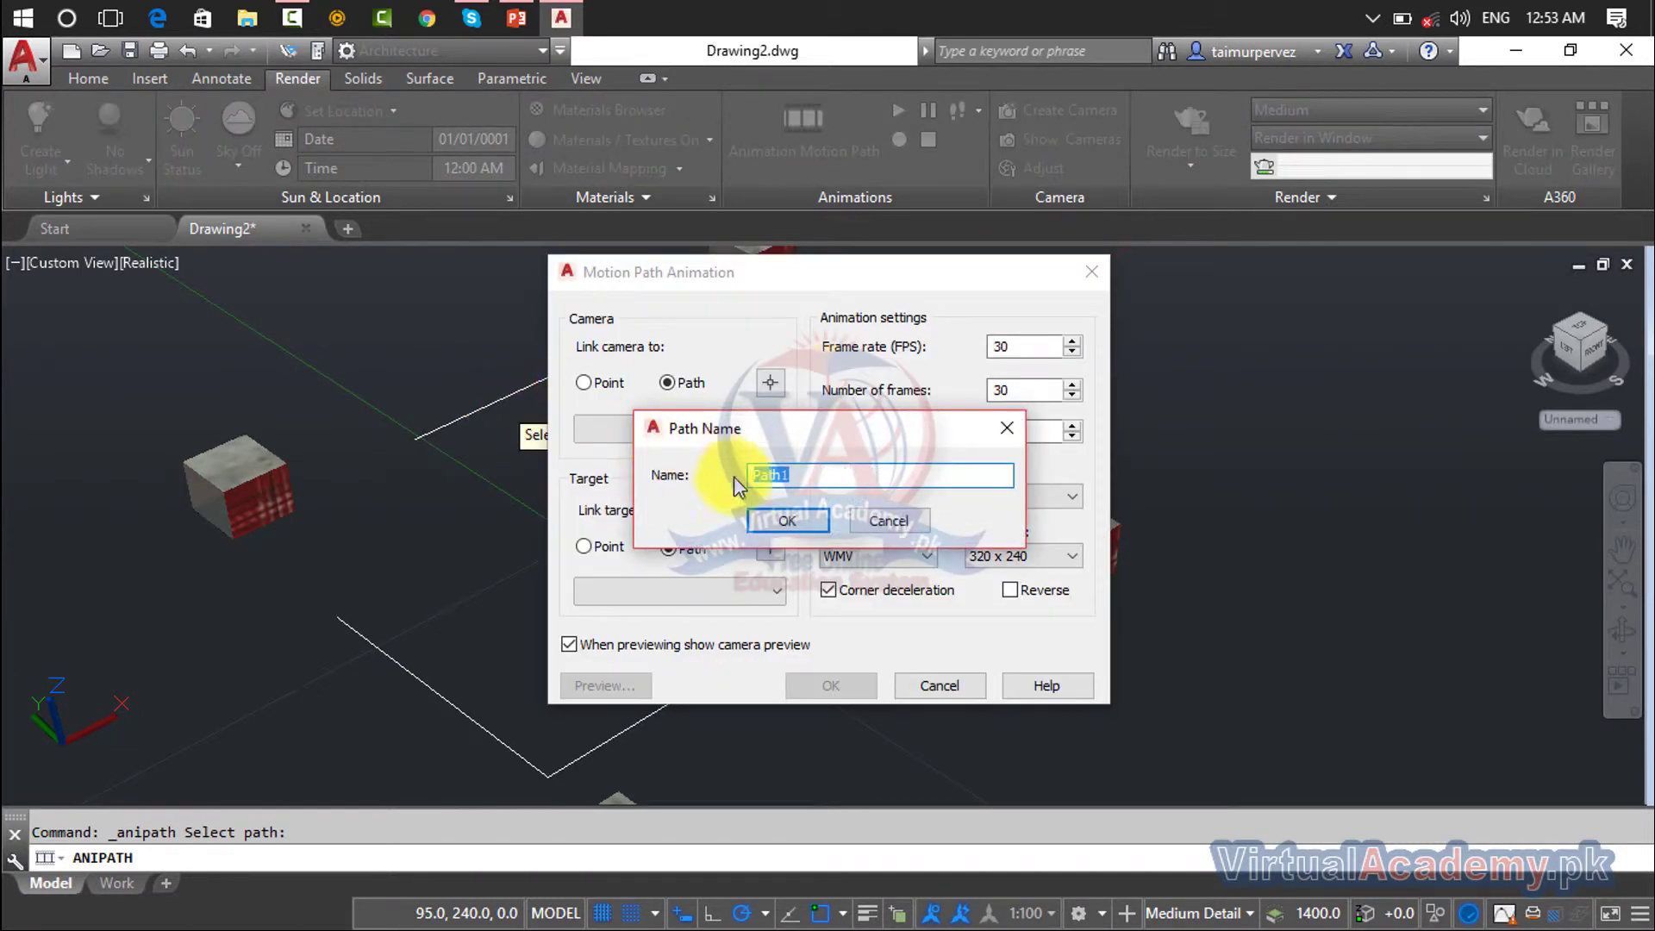
click(781, 520)
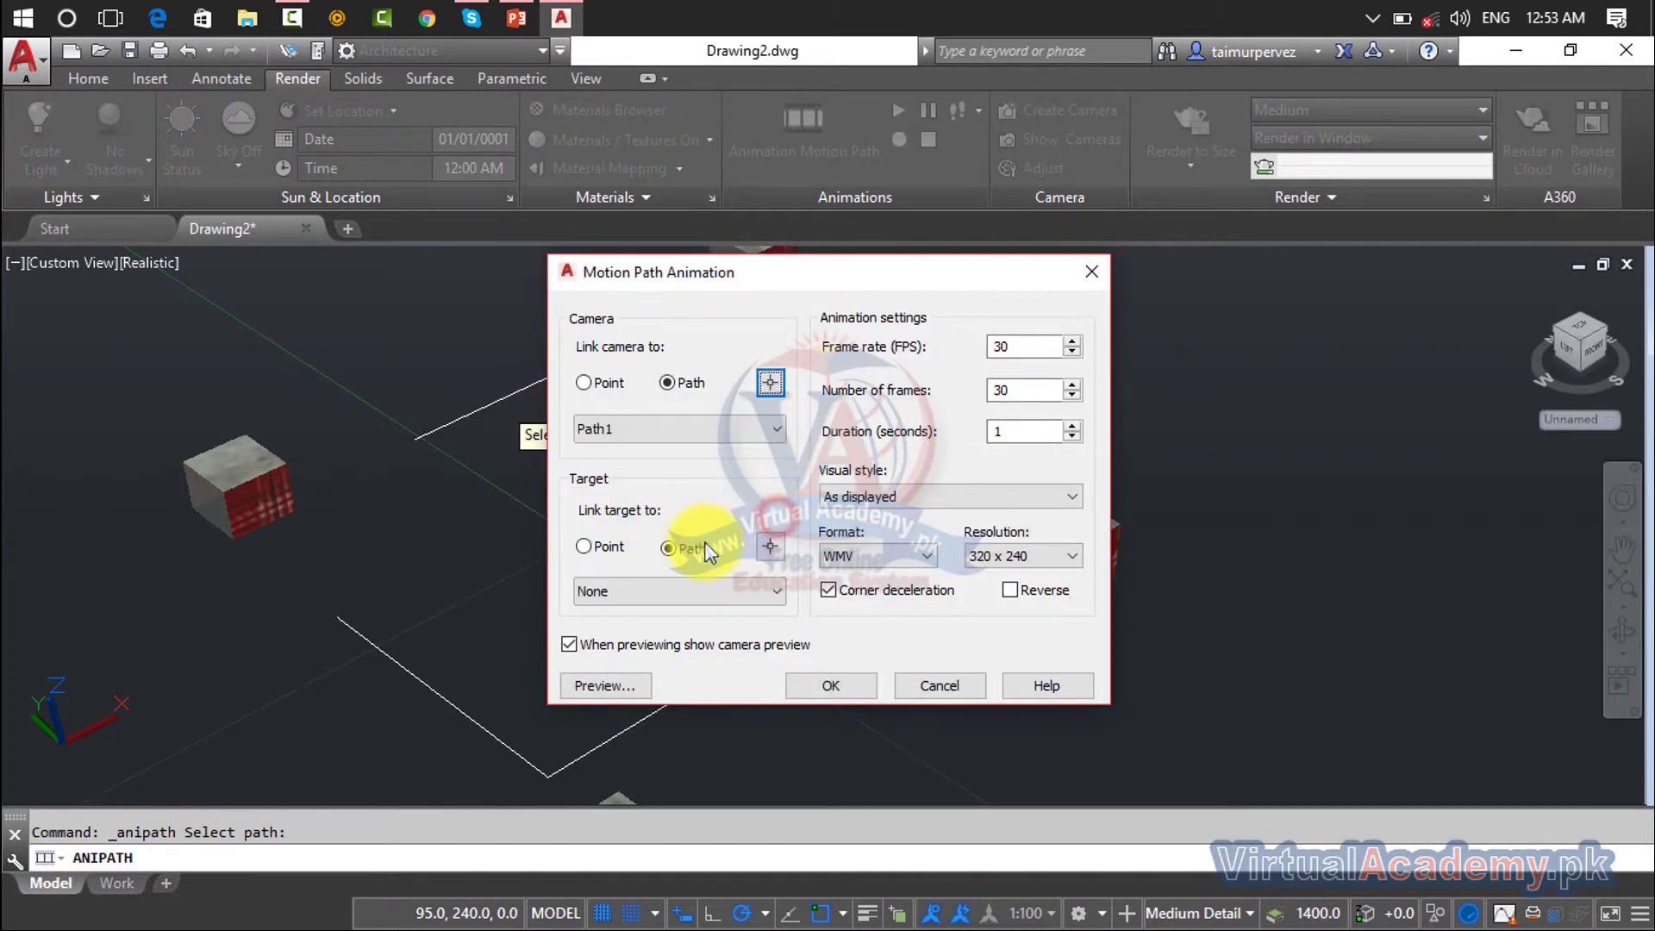
Step: Link the animation's target to the same open path as Path2
click(778, 547)
click(558, 373)
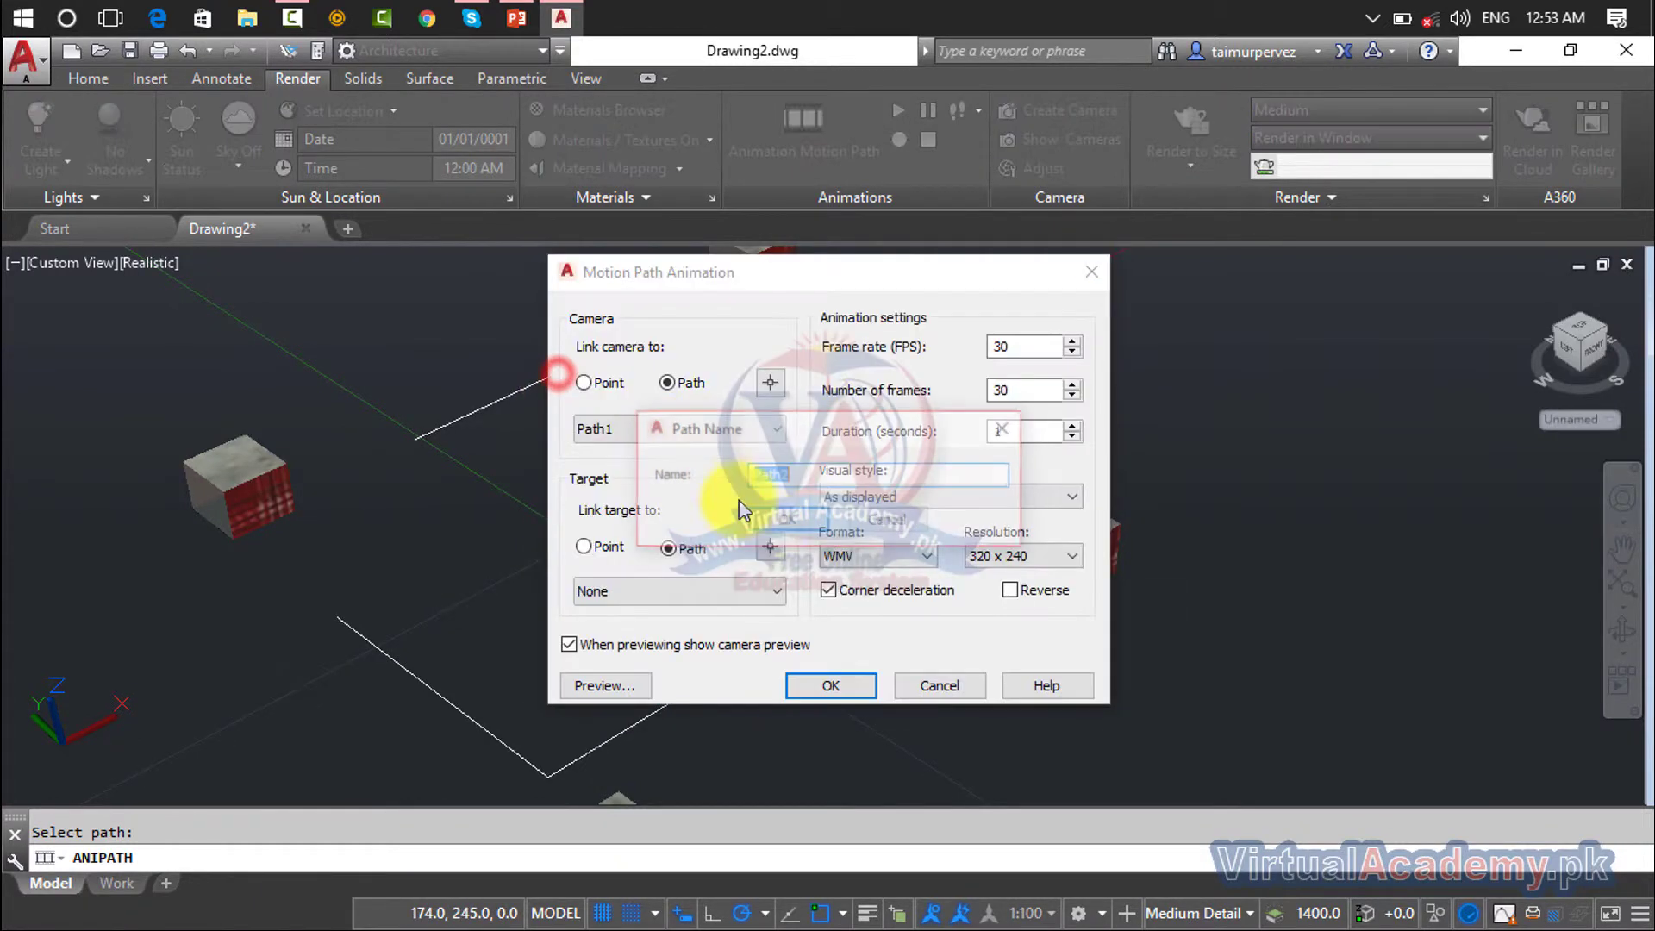
click(781, 519)
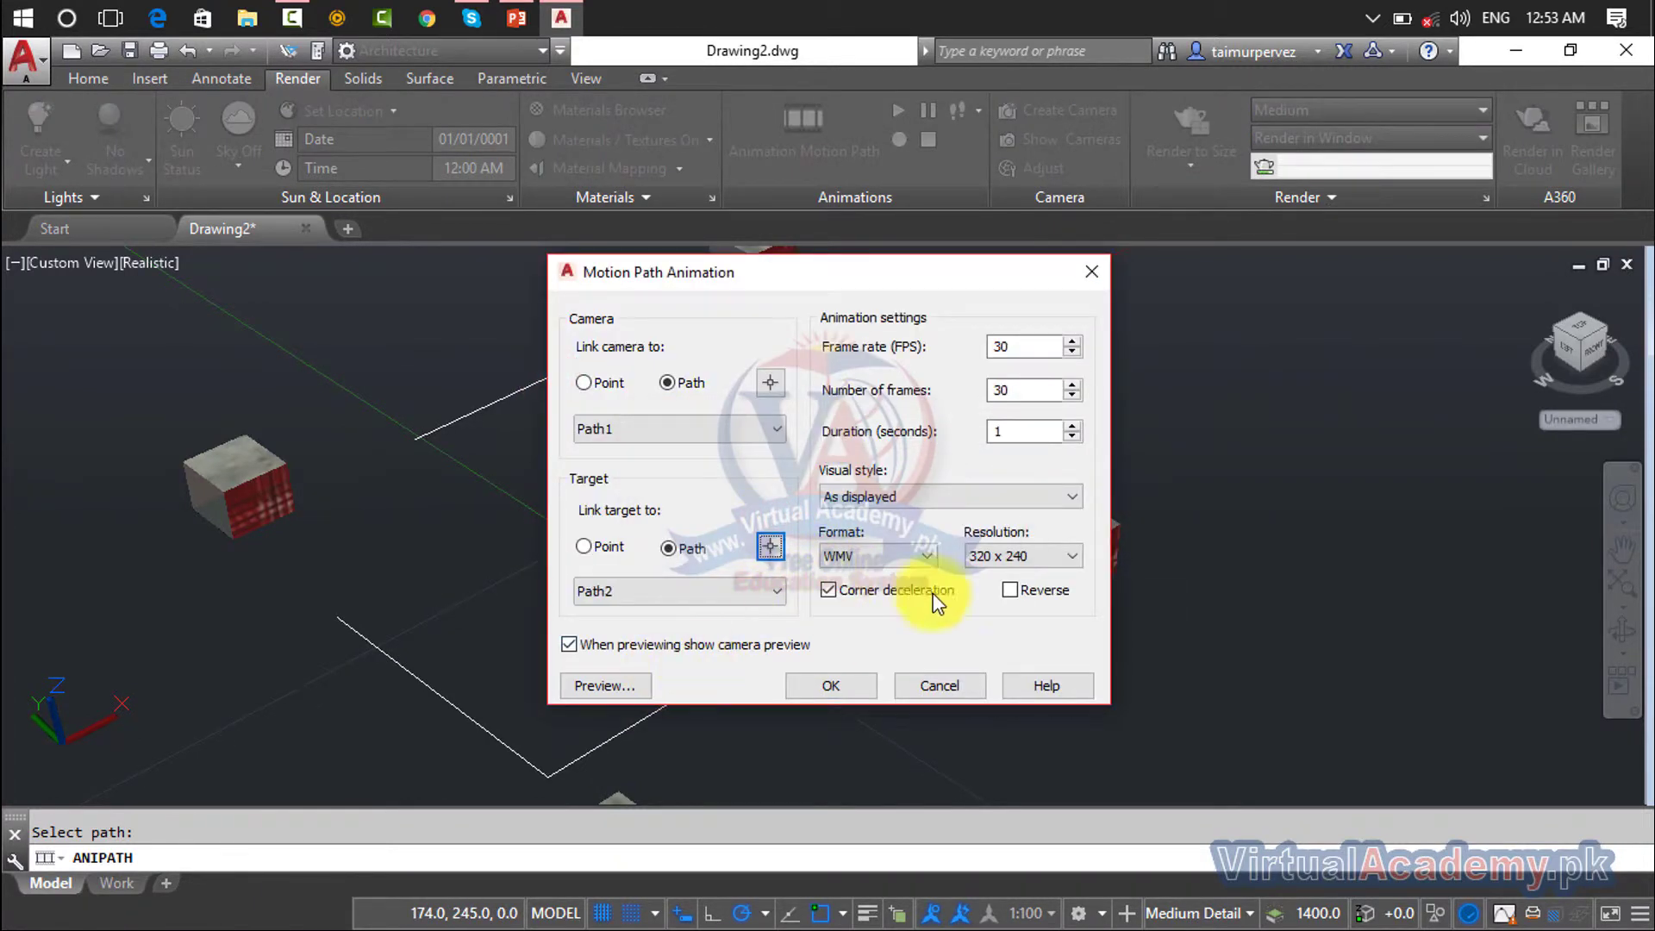
Step: Set the animation's duration to 10 seconds and preview it, moving the preview window aside to watch the camera travel along the path
drag(1013, 430, 974, 431)
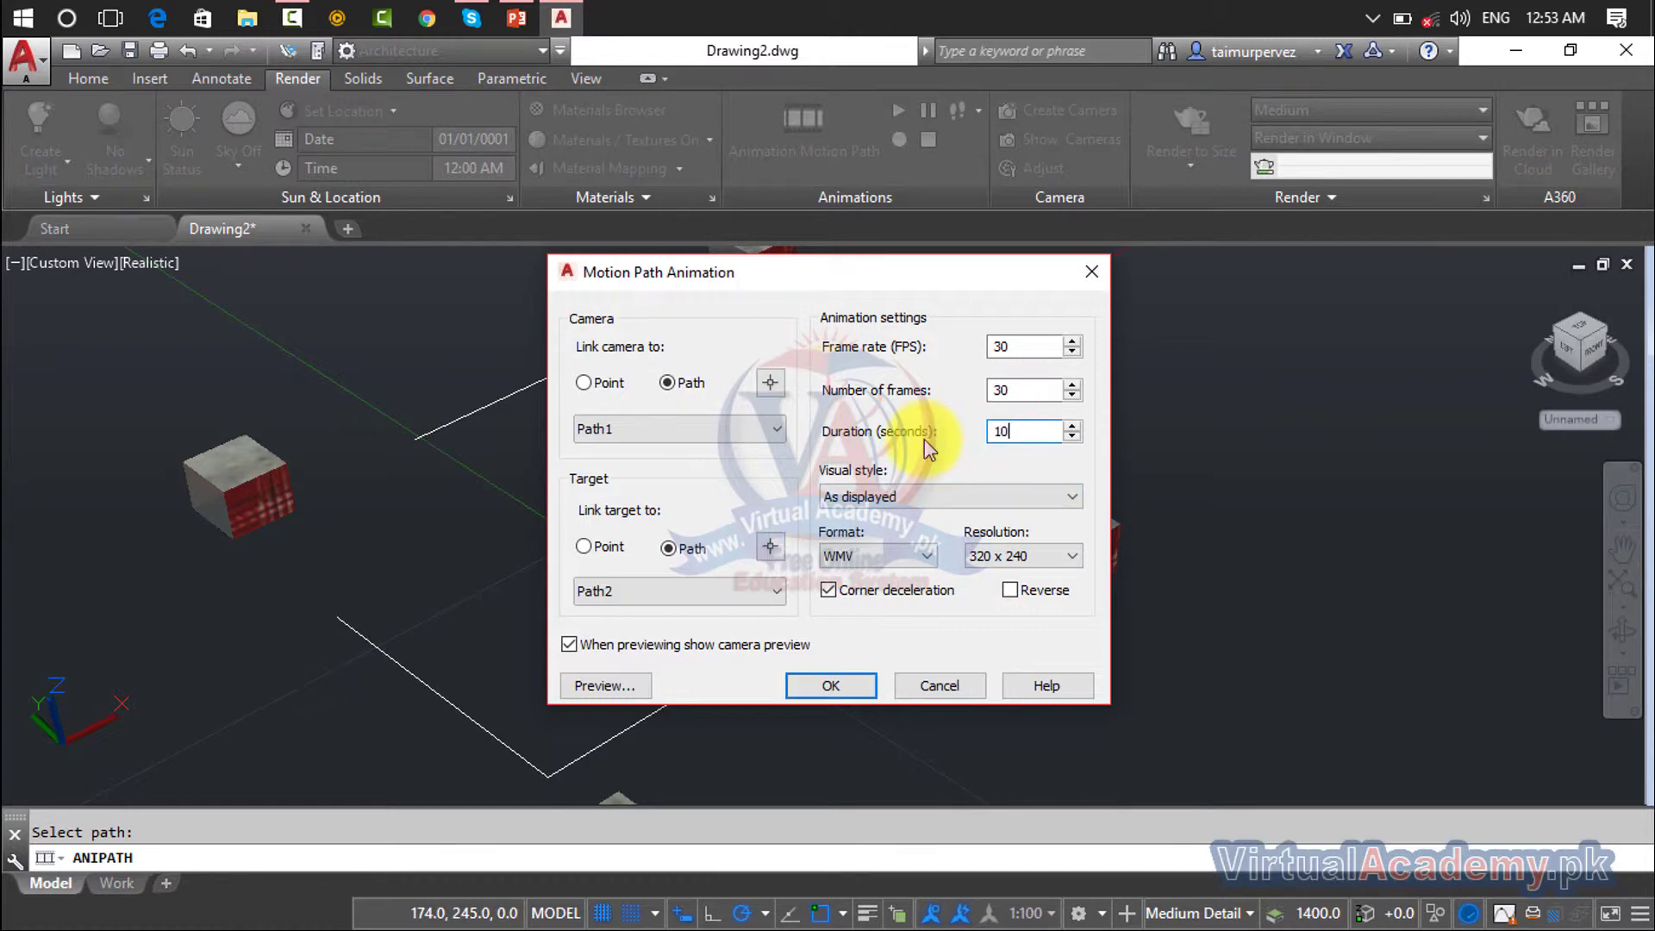
click(643, 687)
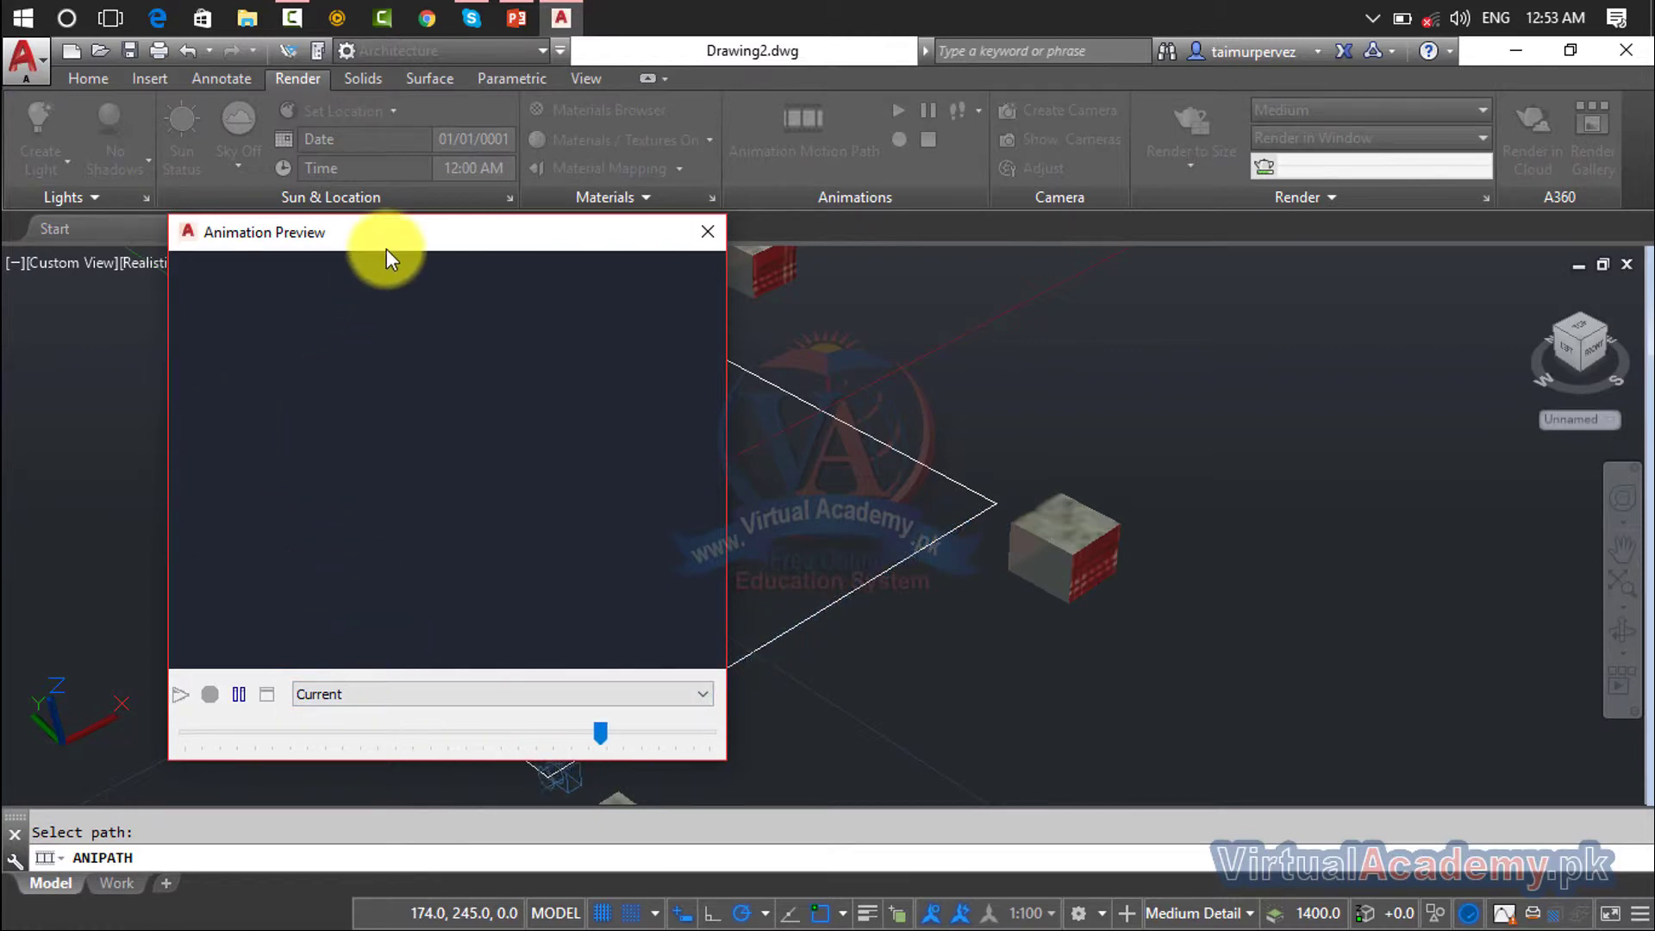
drag(386, 248, 1161, 261)
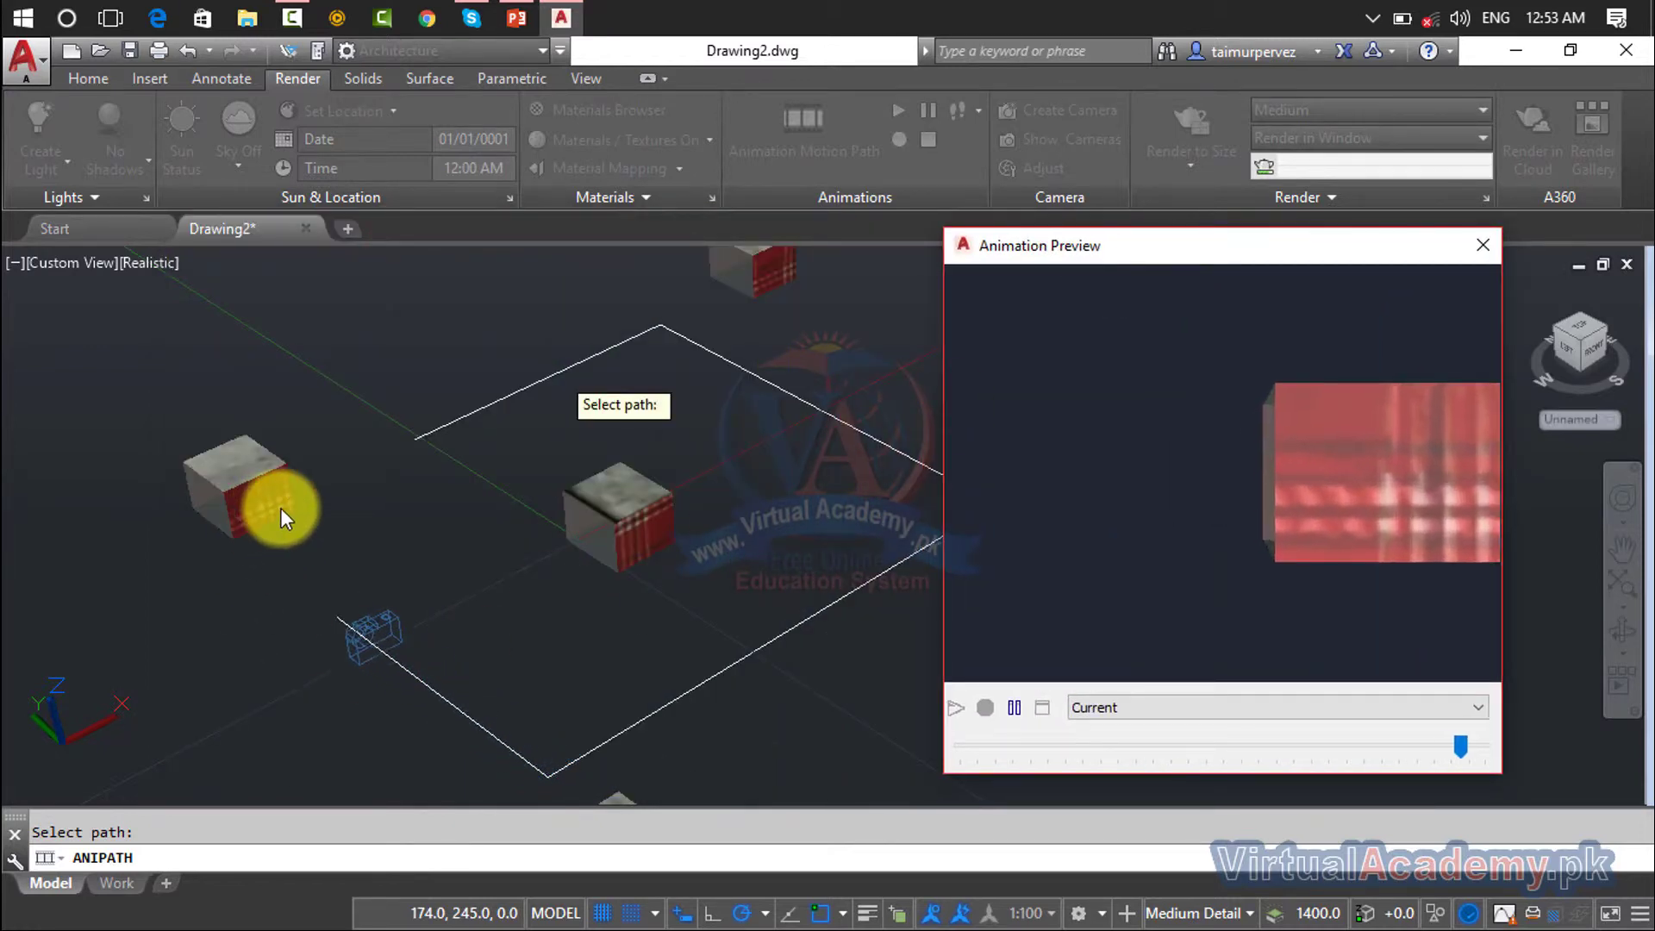
click(959, 708)
drag(1146, 260, 1305, 253)
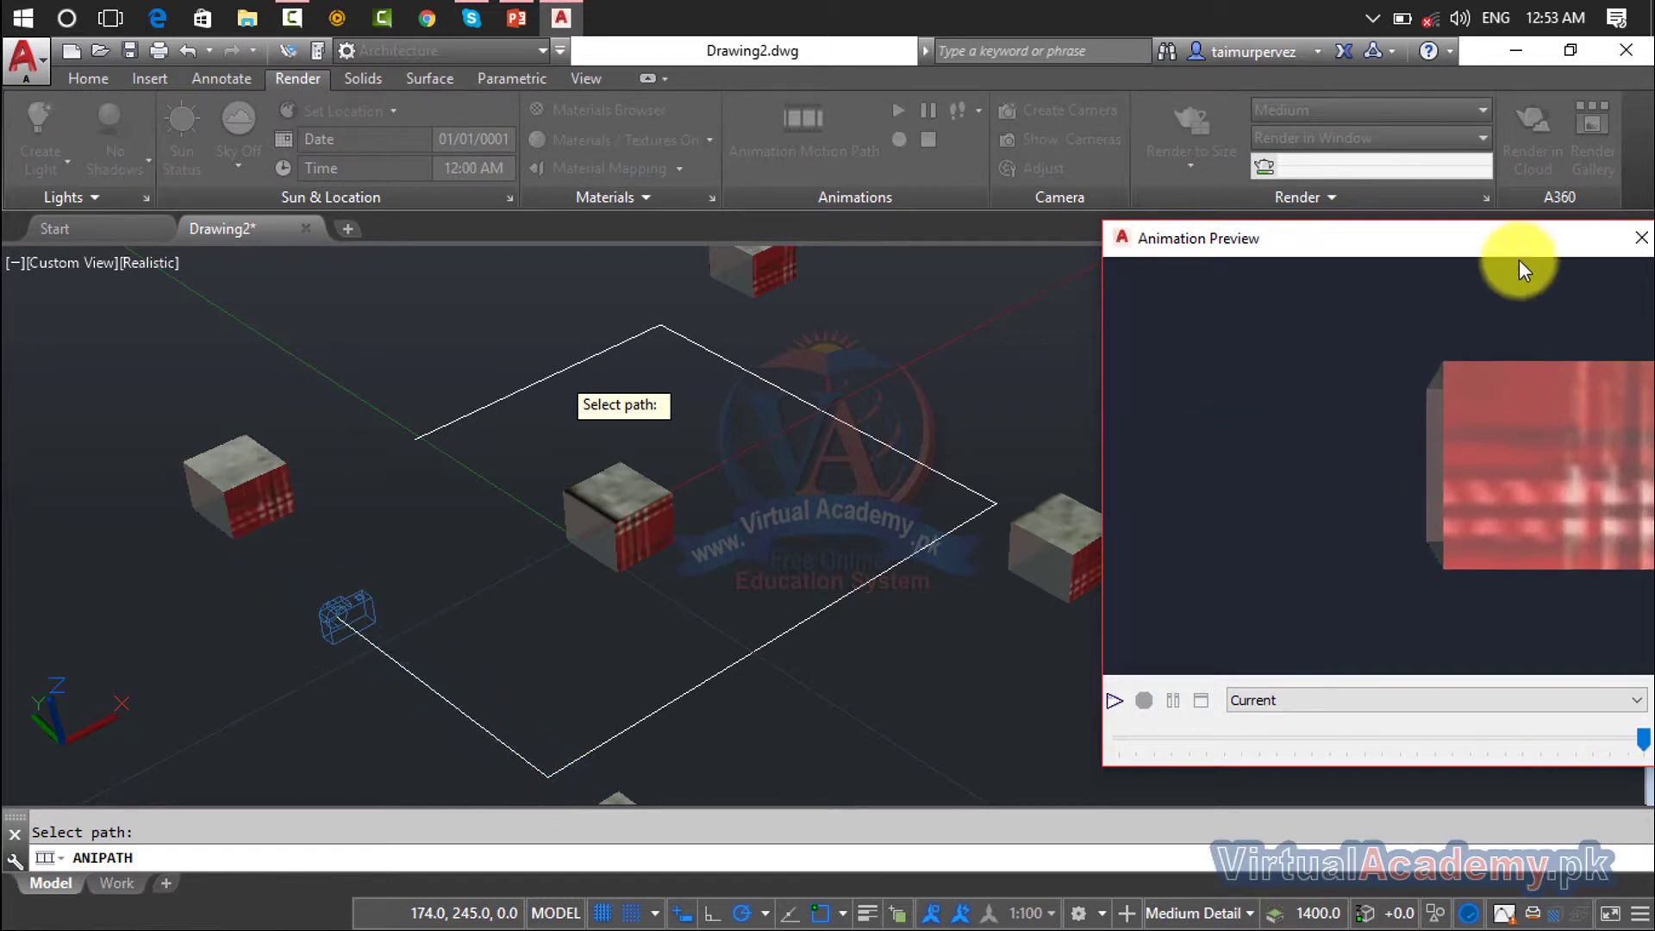
drag(1518, 258, 1012, 216)
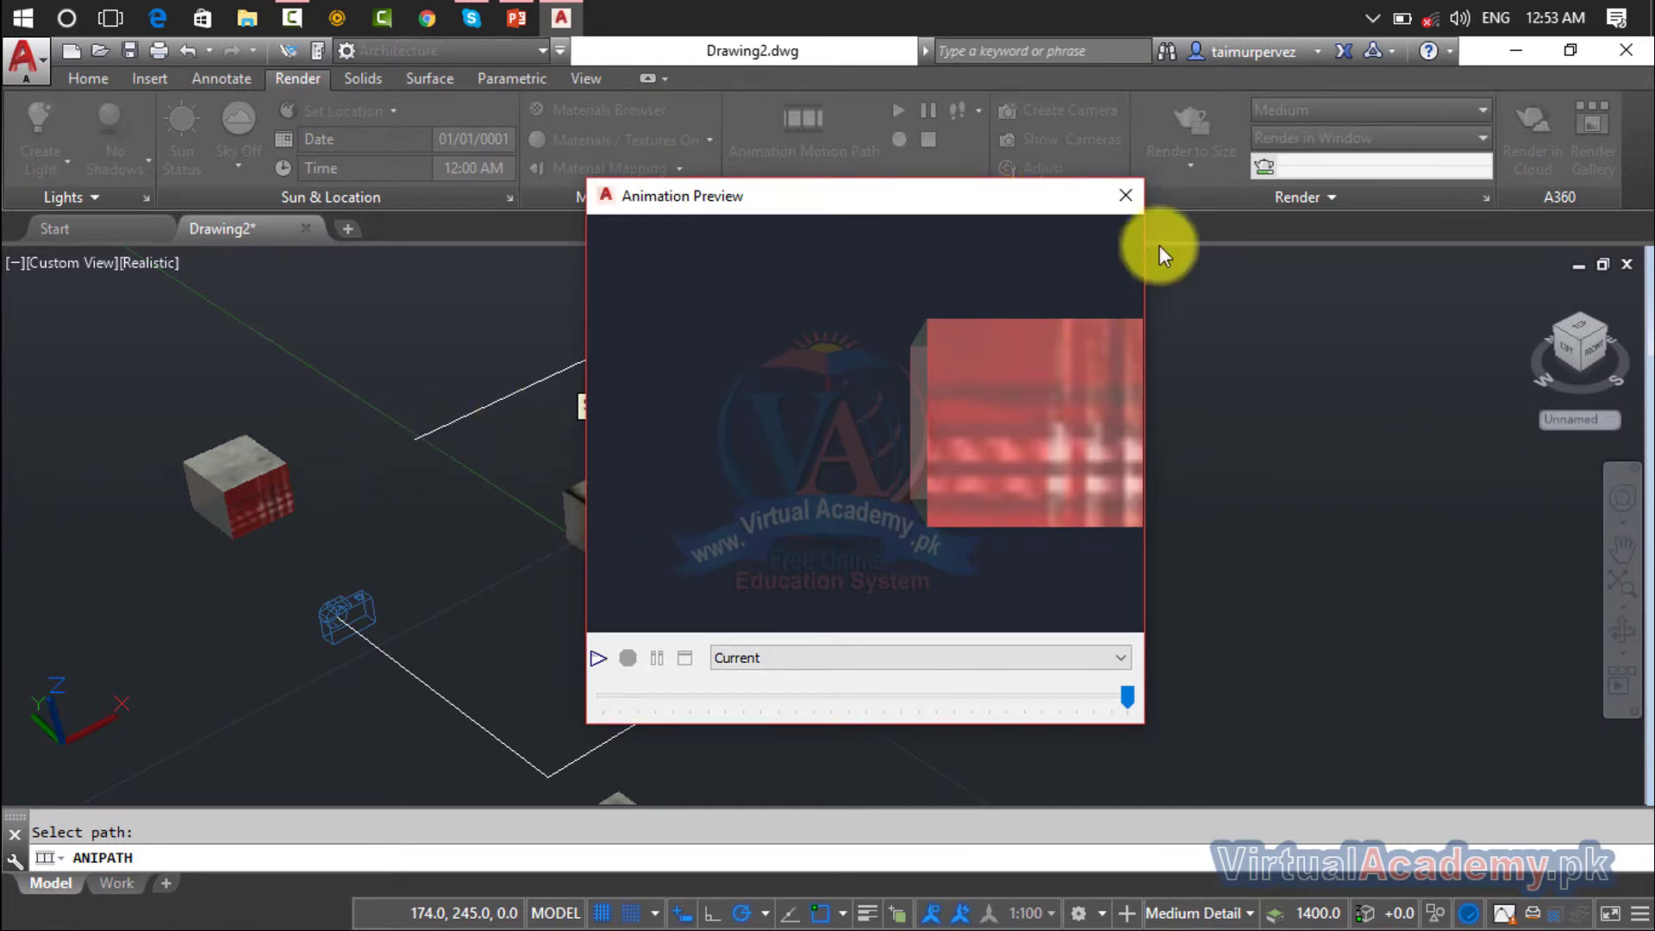
Step: Close the preview, relink the camera to the open path as Path3 and link the target to the point 0,0,0
click(1124, 200)
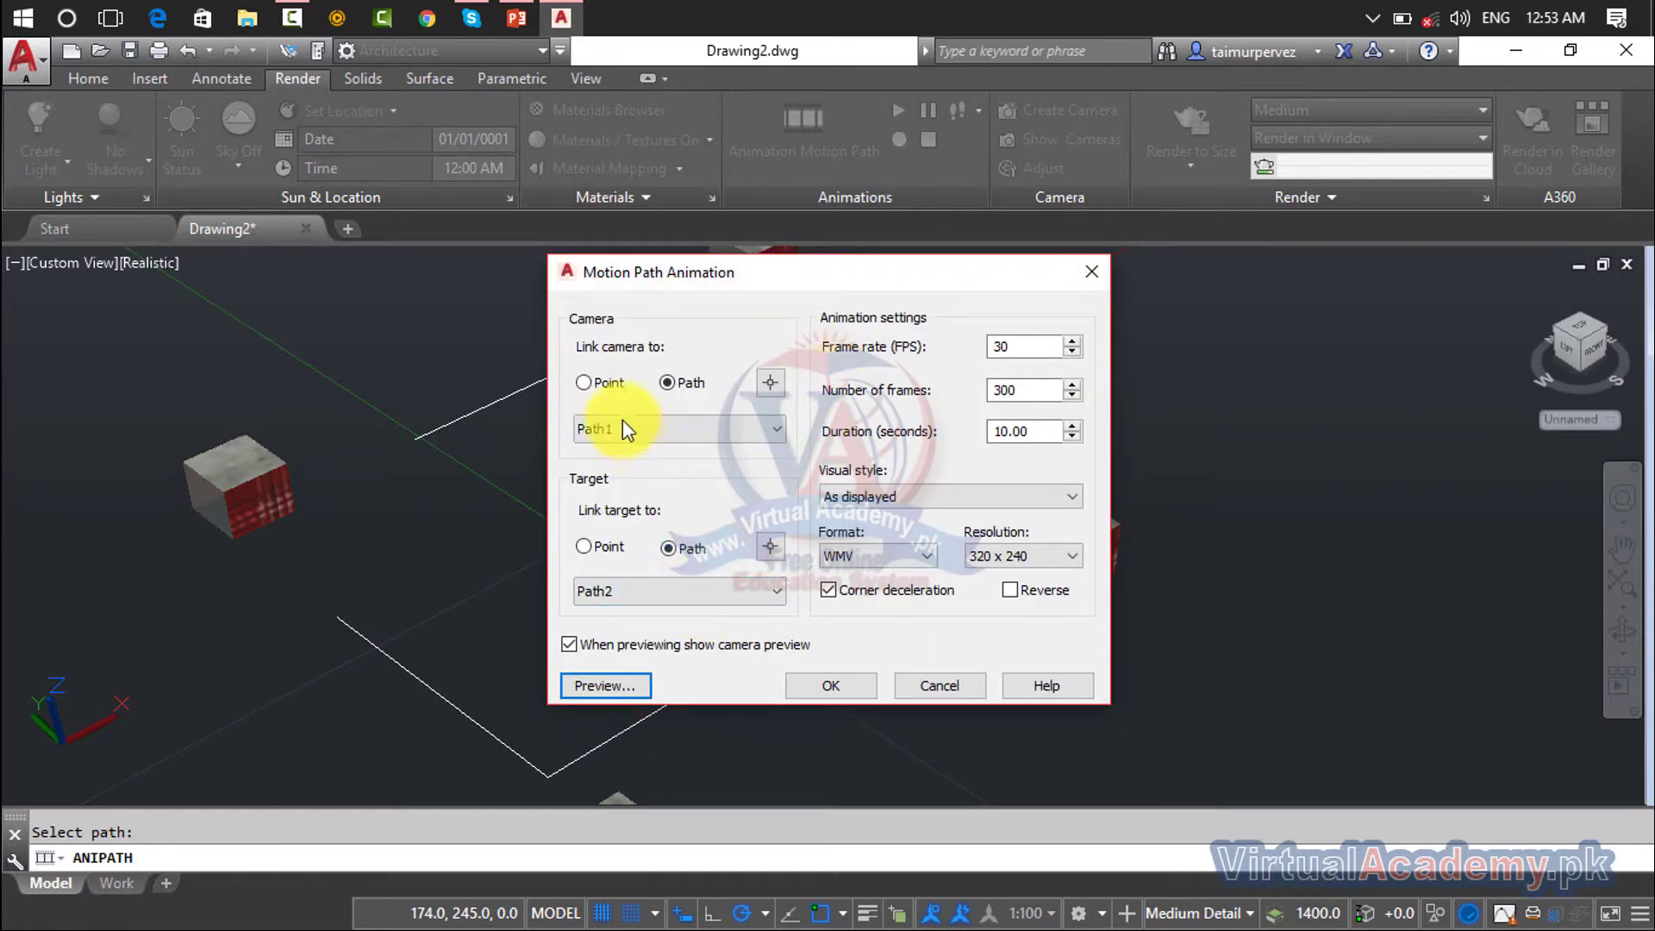
click(583, 382)
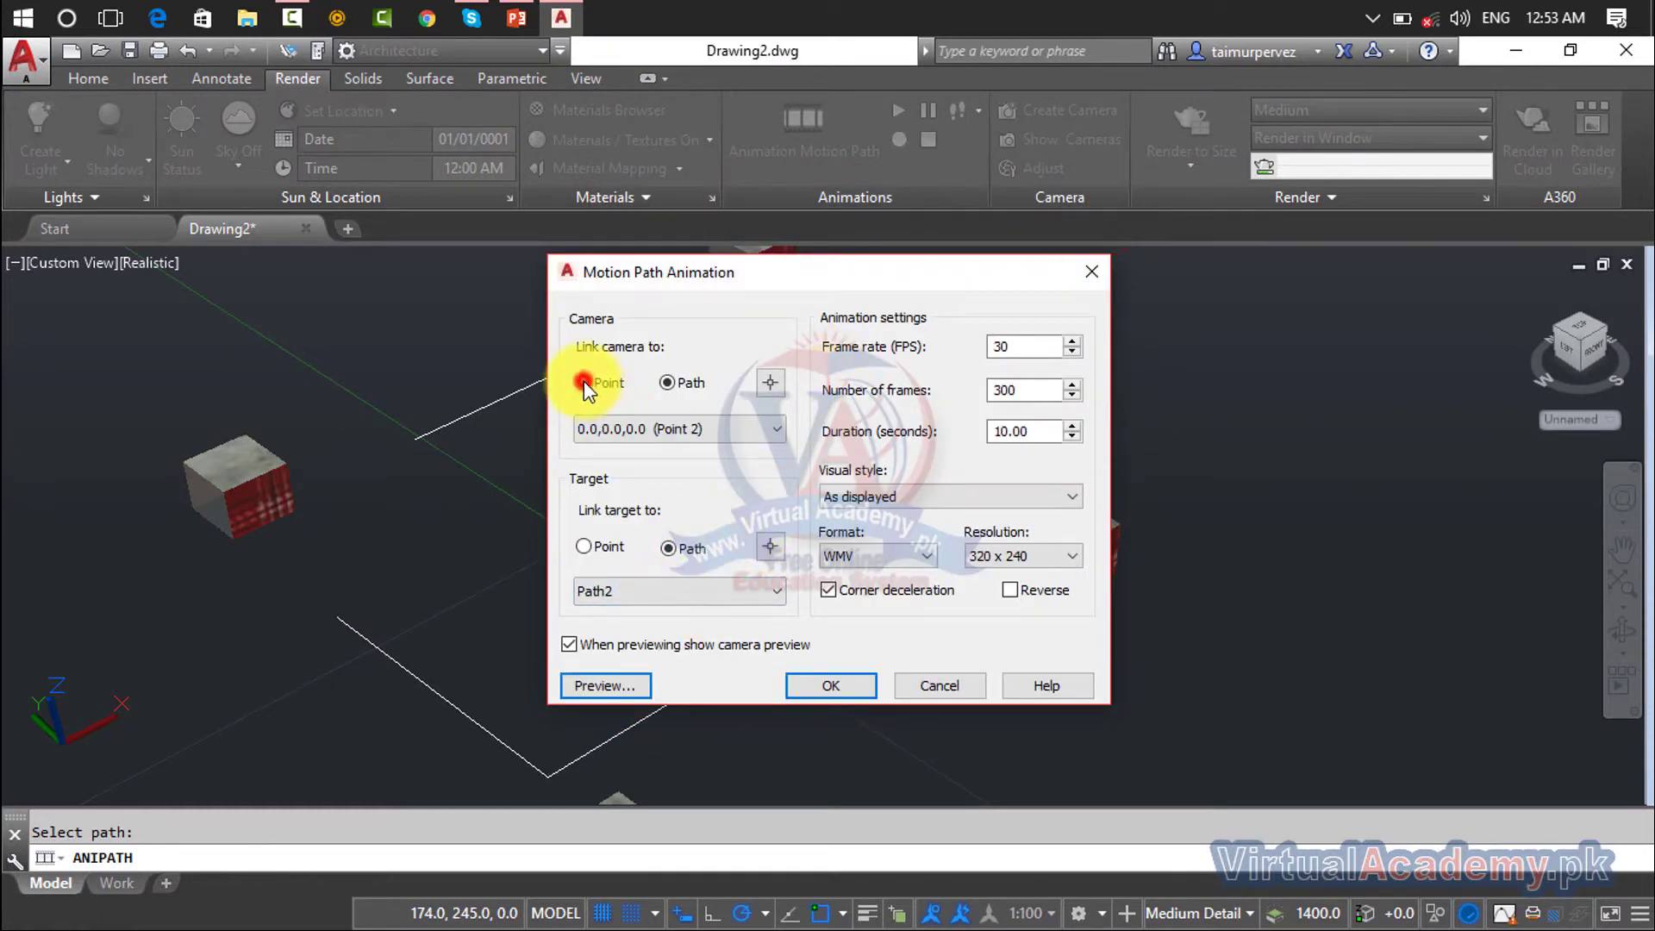
click(668, 382)
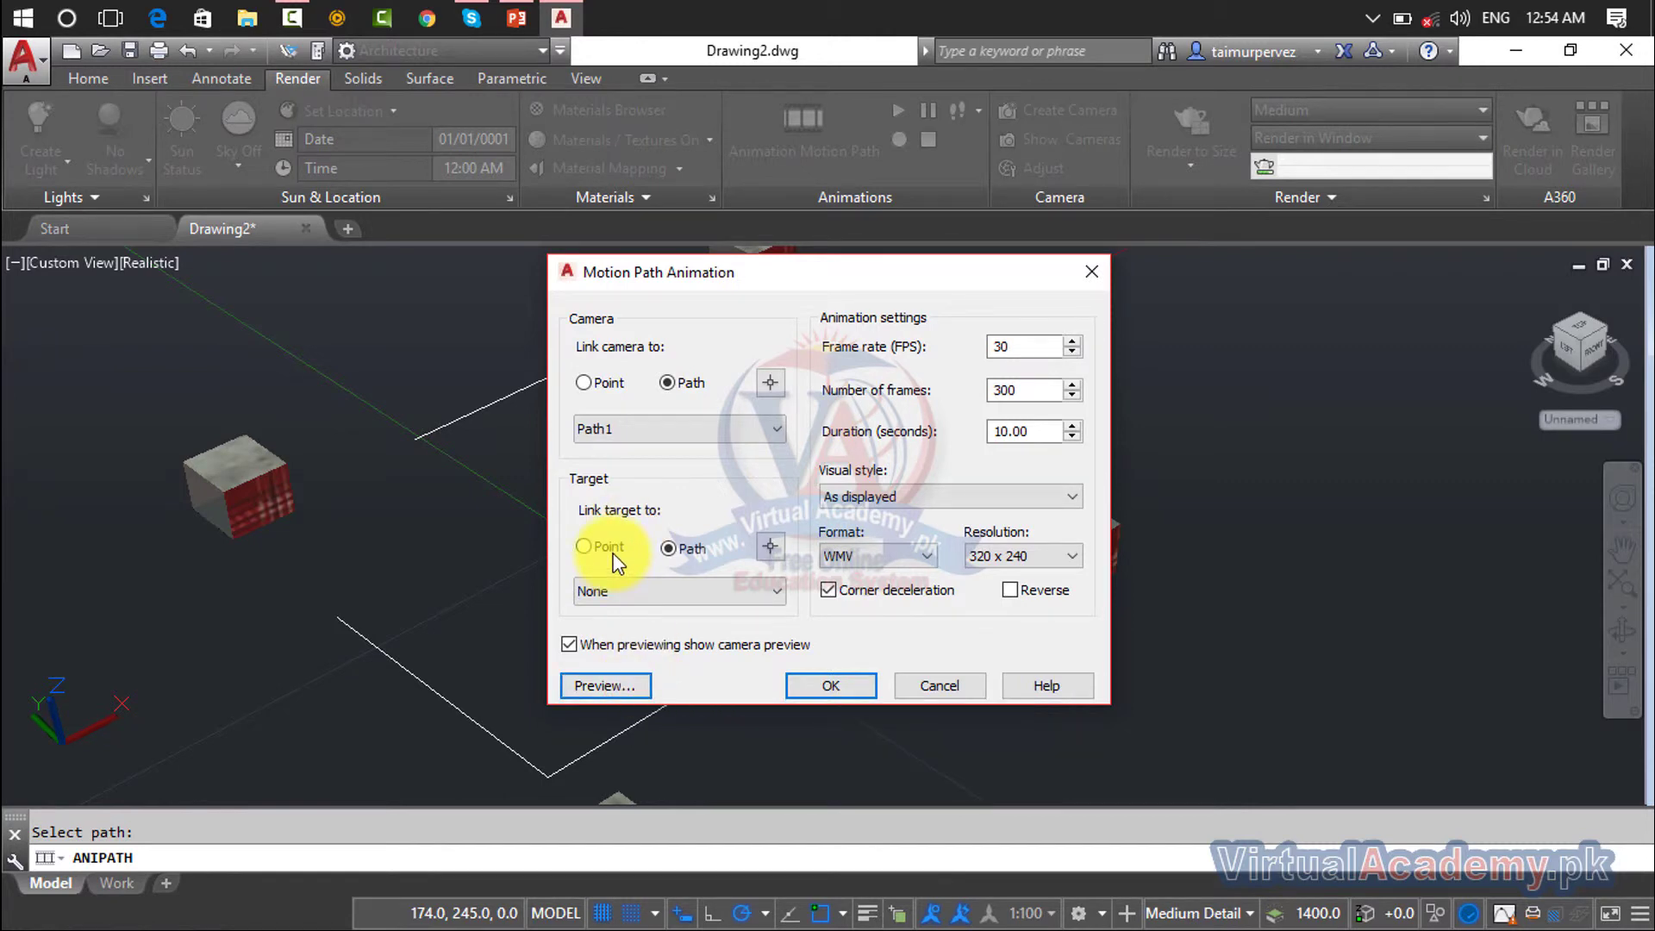
click(583, 384)
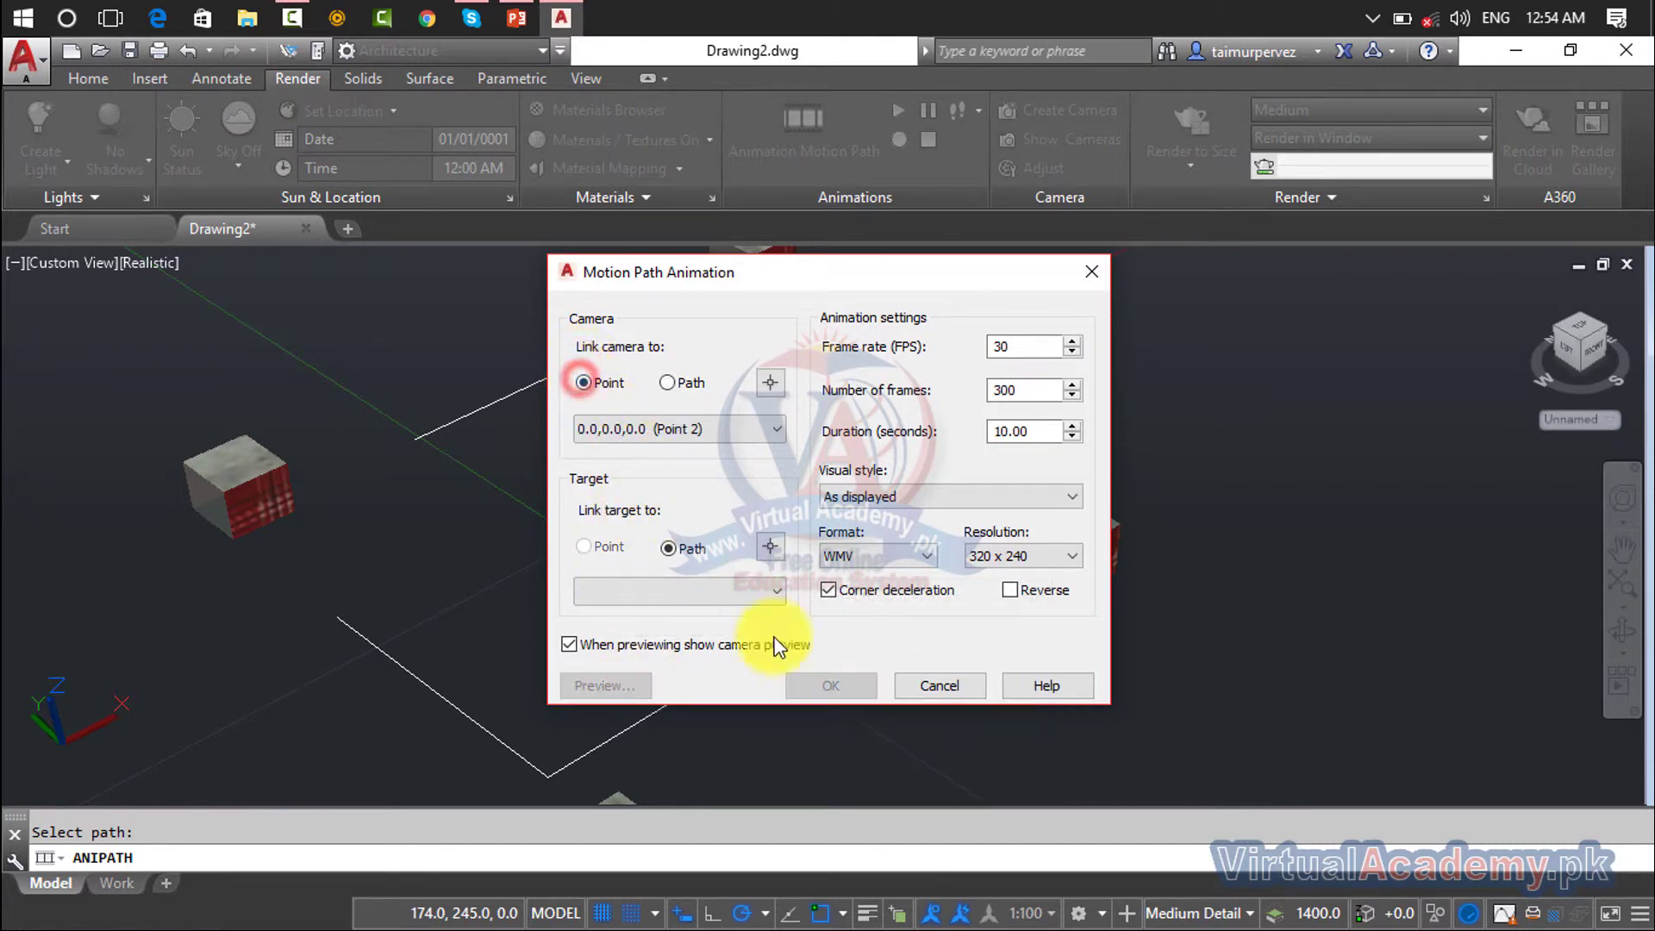
click(668, 383)
click(768, 381)
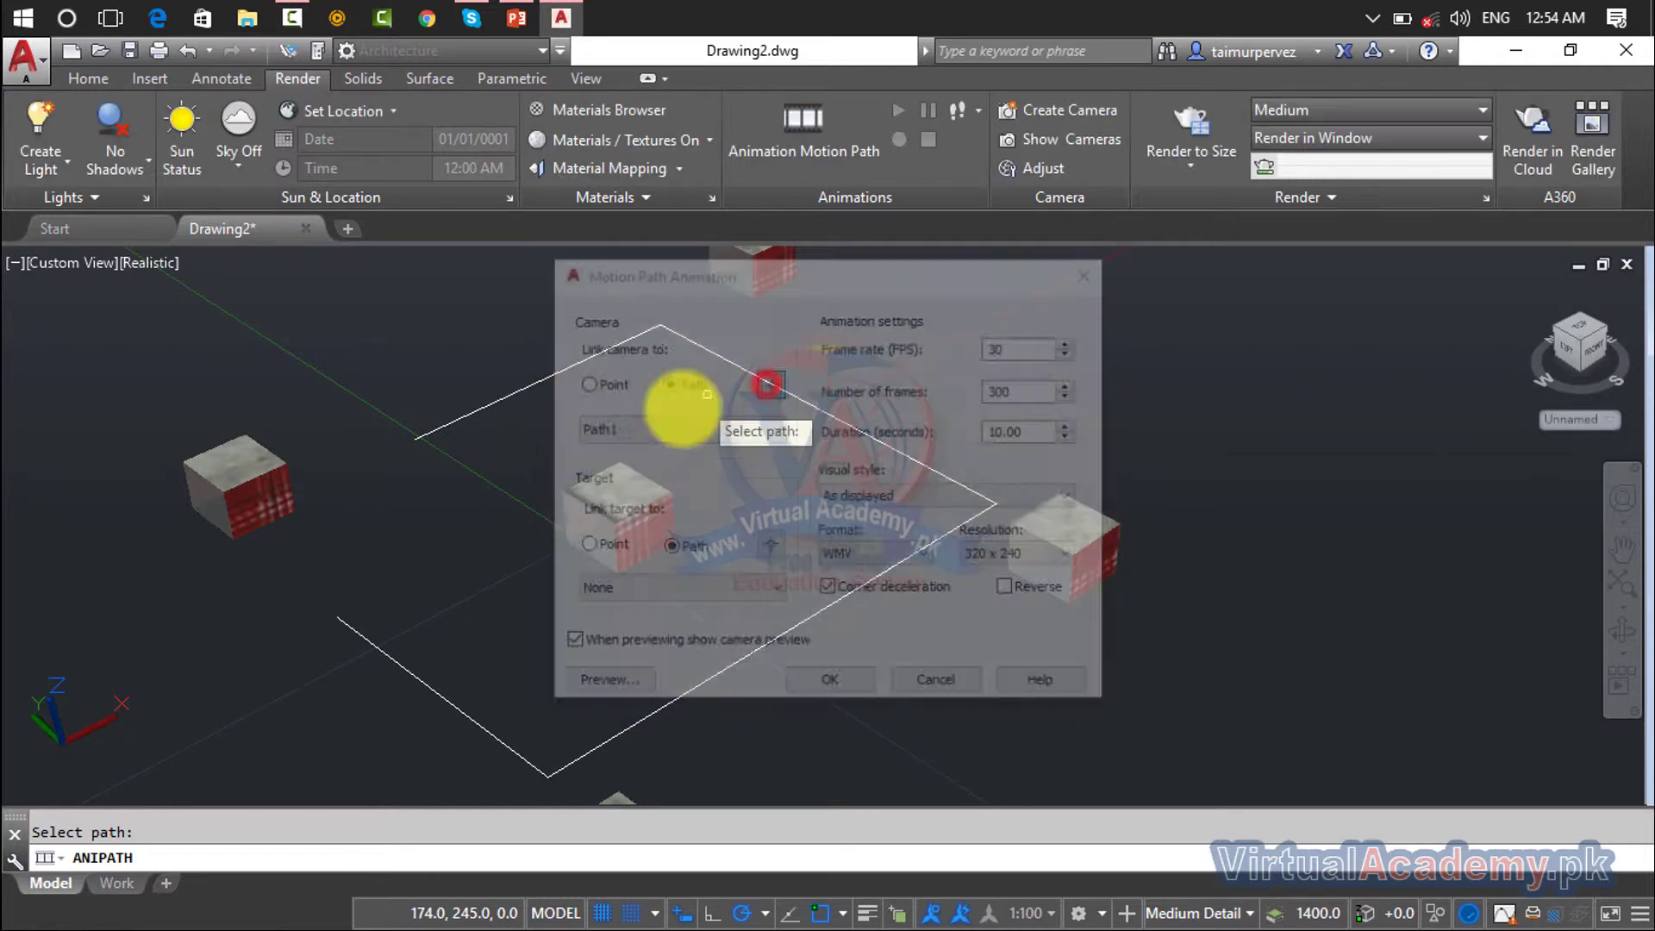
click(536, 382)
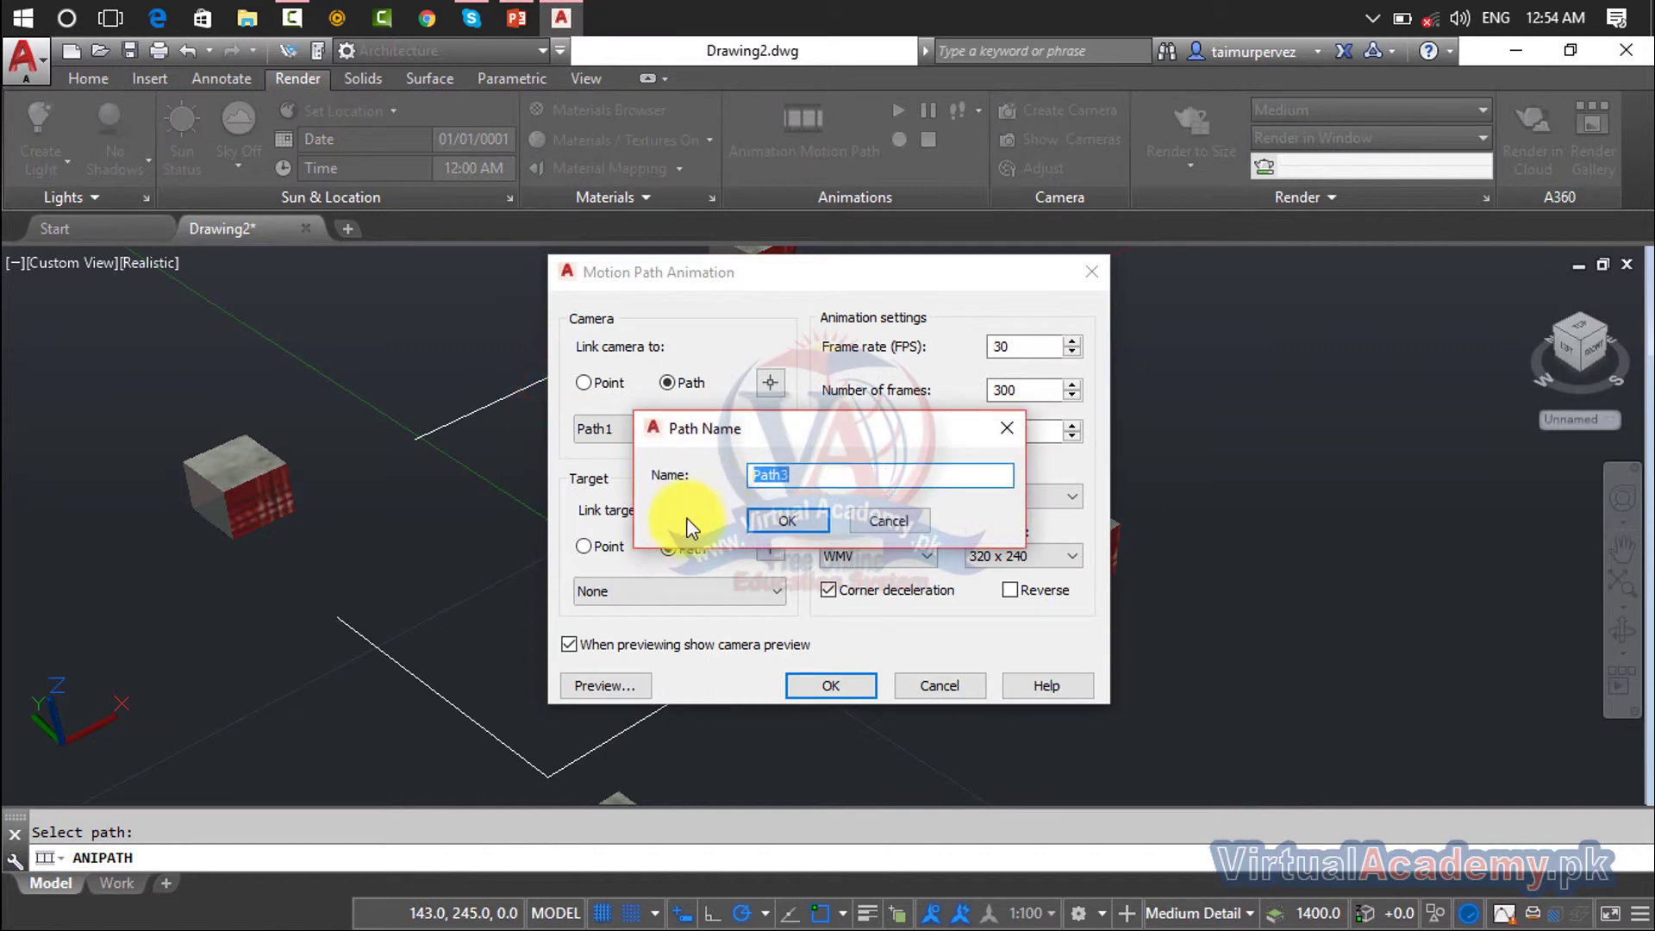
click(757, 518)
click(604, 547)
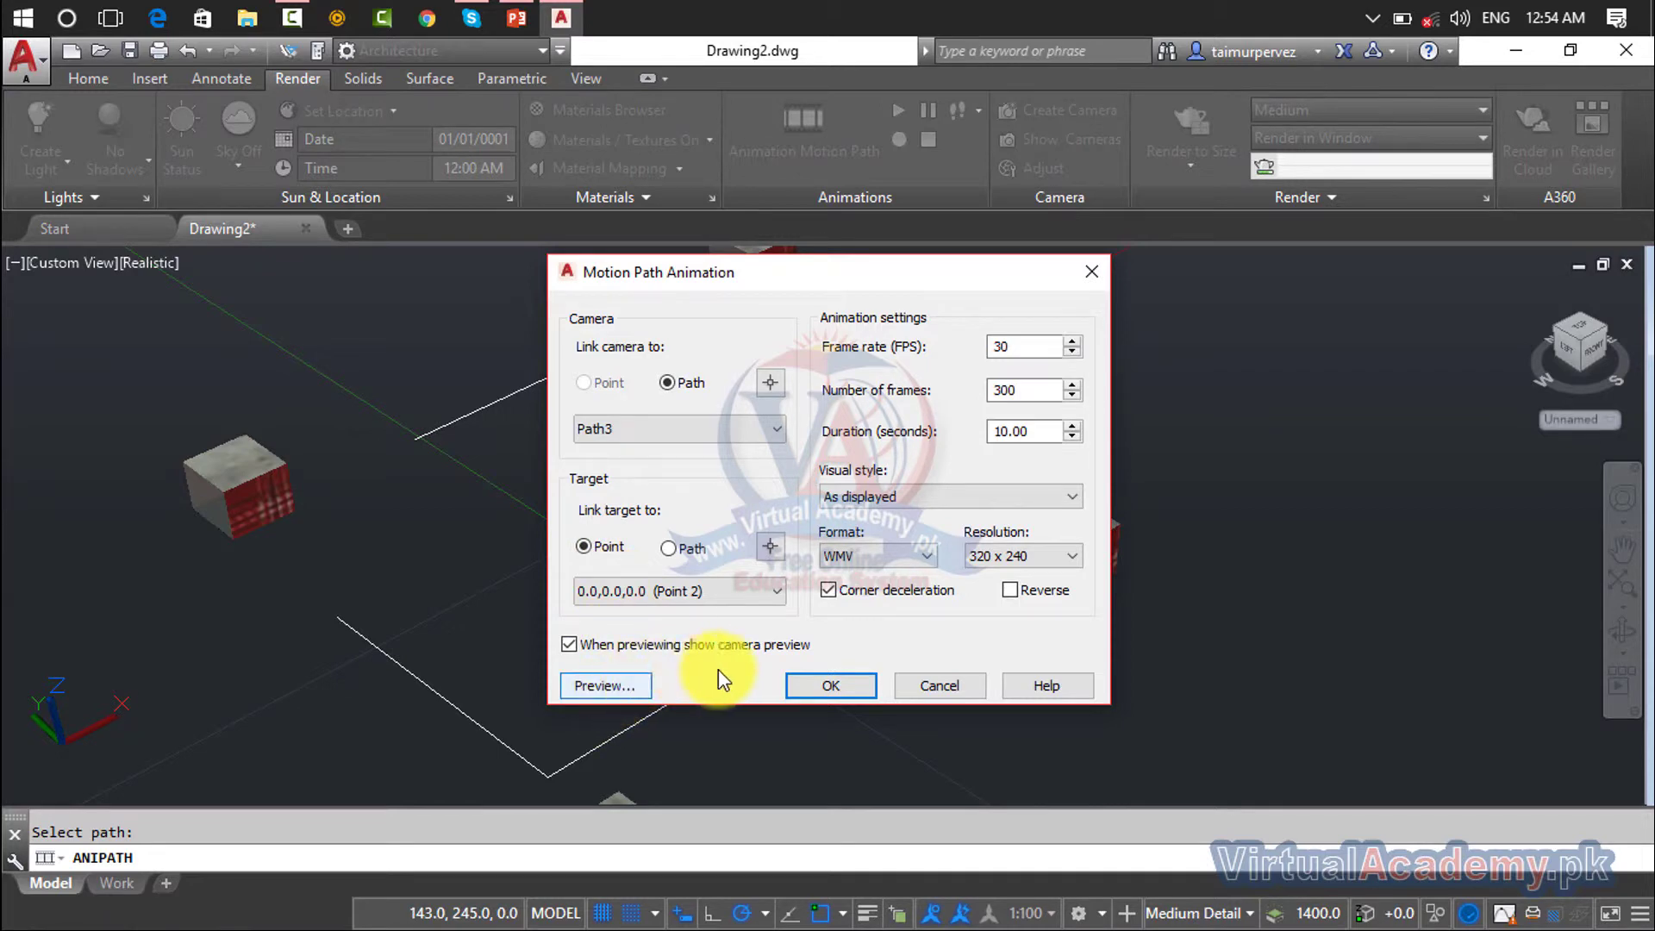
Step: Keep the WMV format, set the resolution to 800 x 600 with Reverse enabled, and preview the reversed animation
click(860, 556)
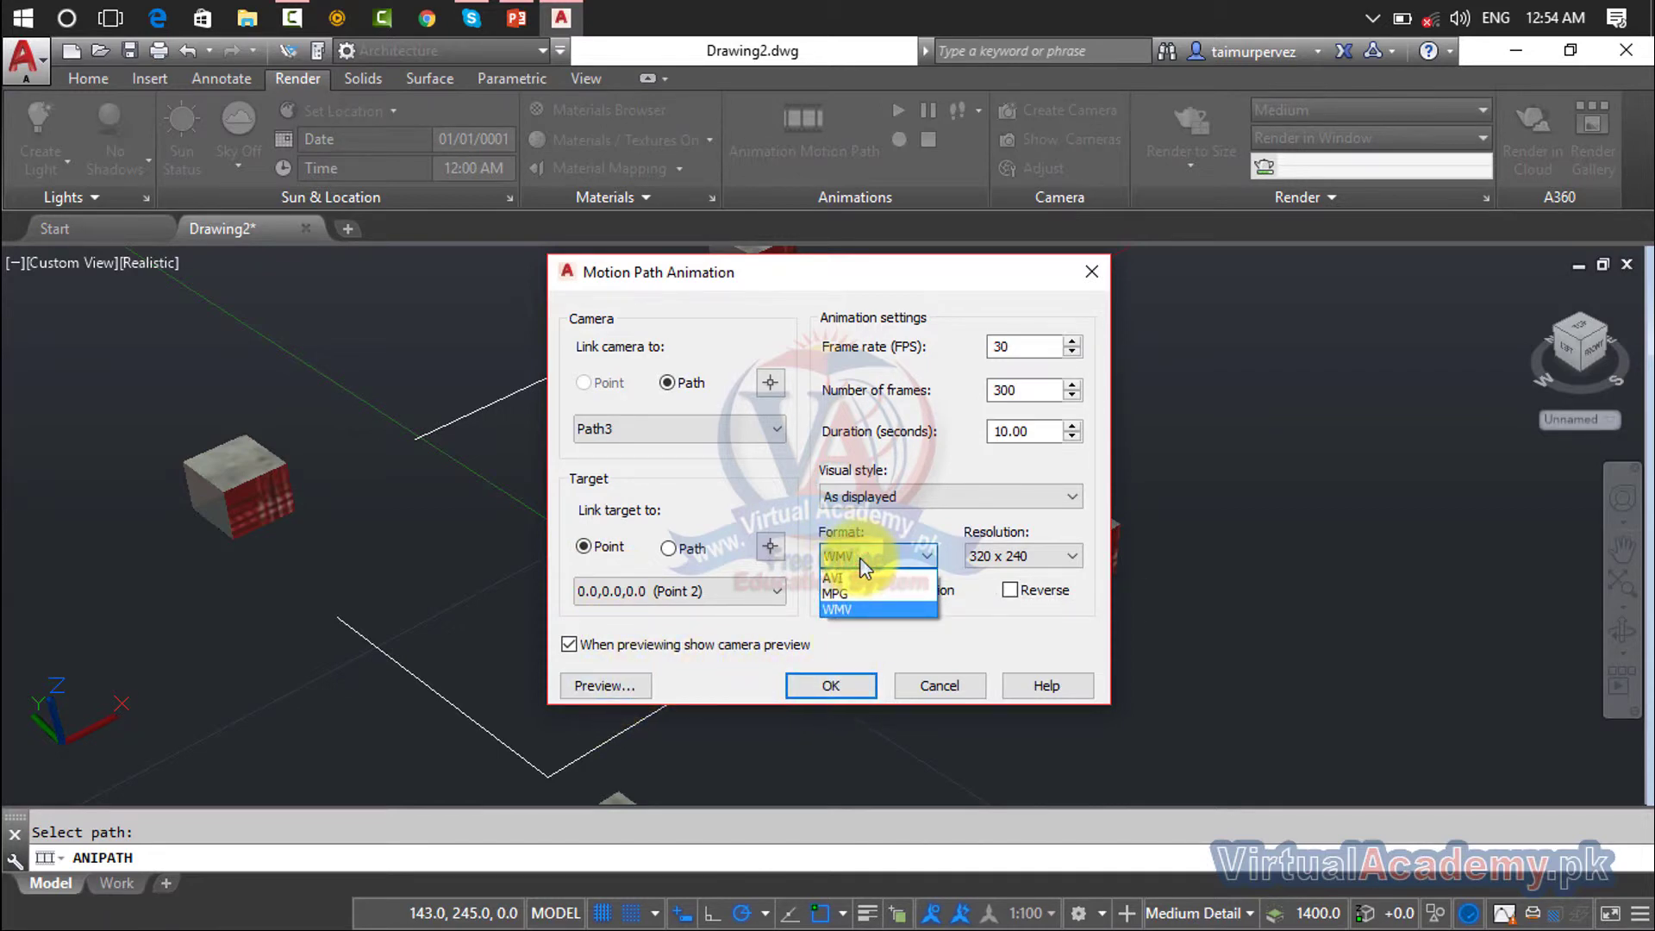
click(861, 558)
click(986, 556)
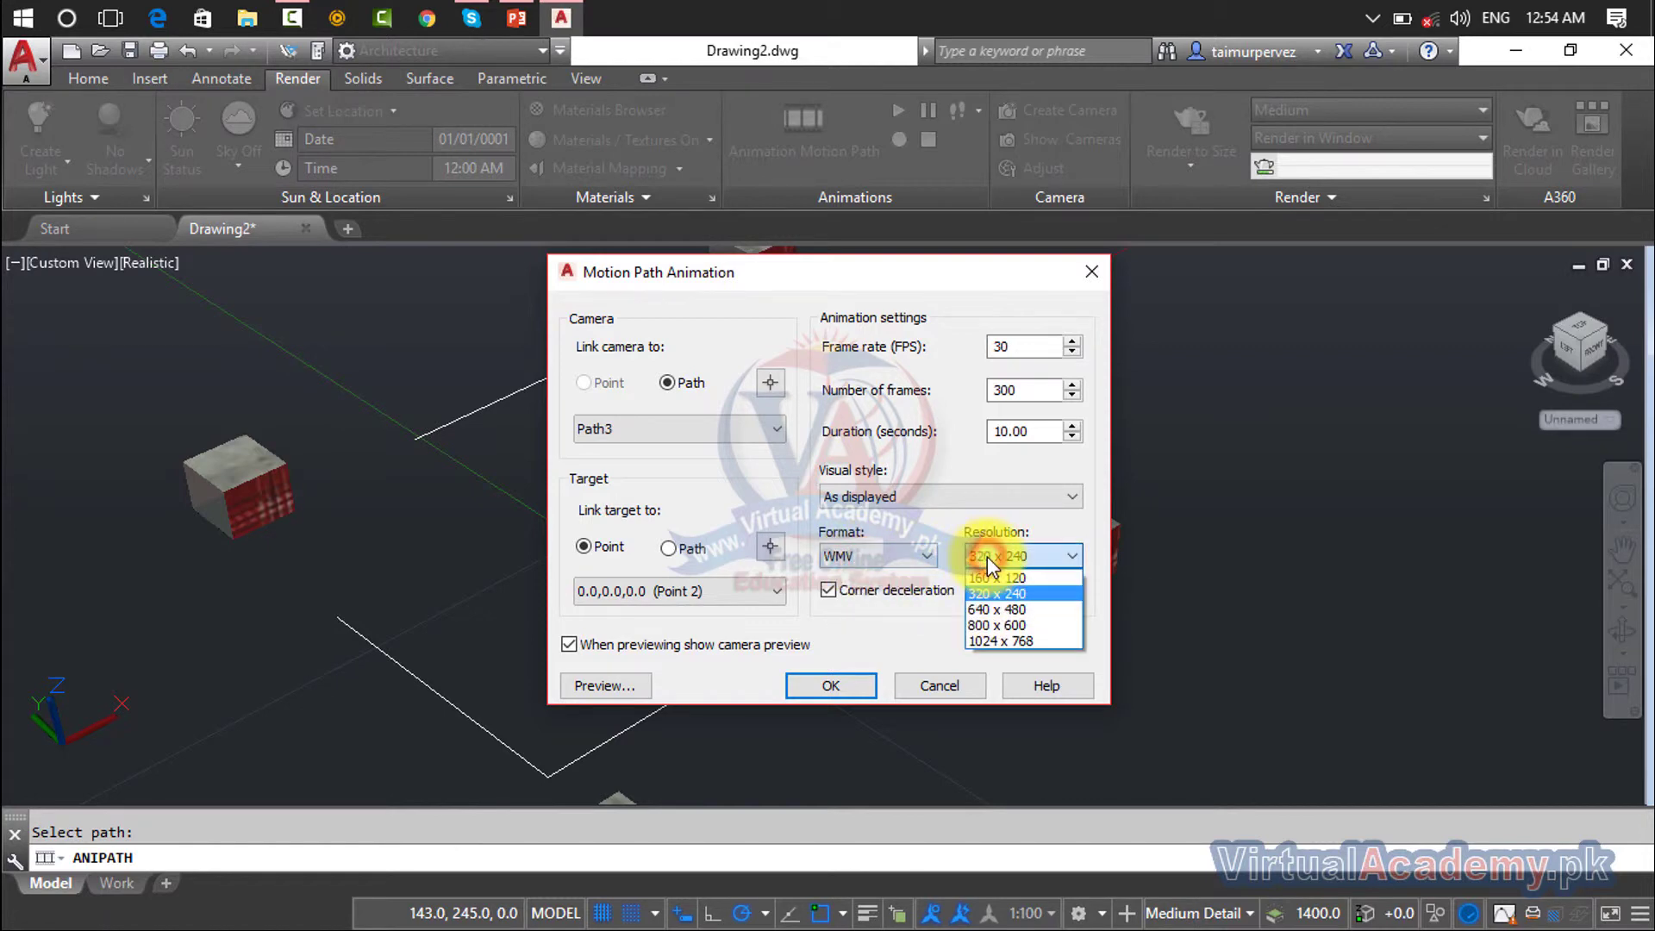
click(1005, 628)
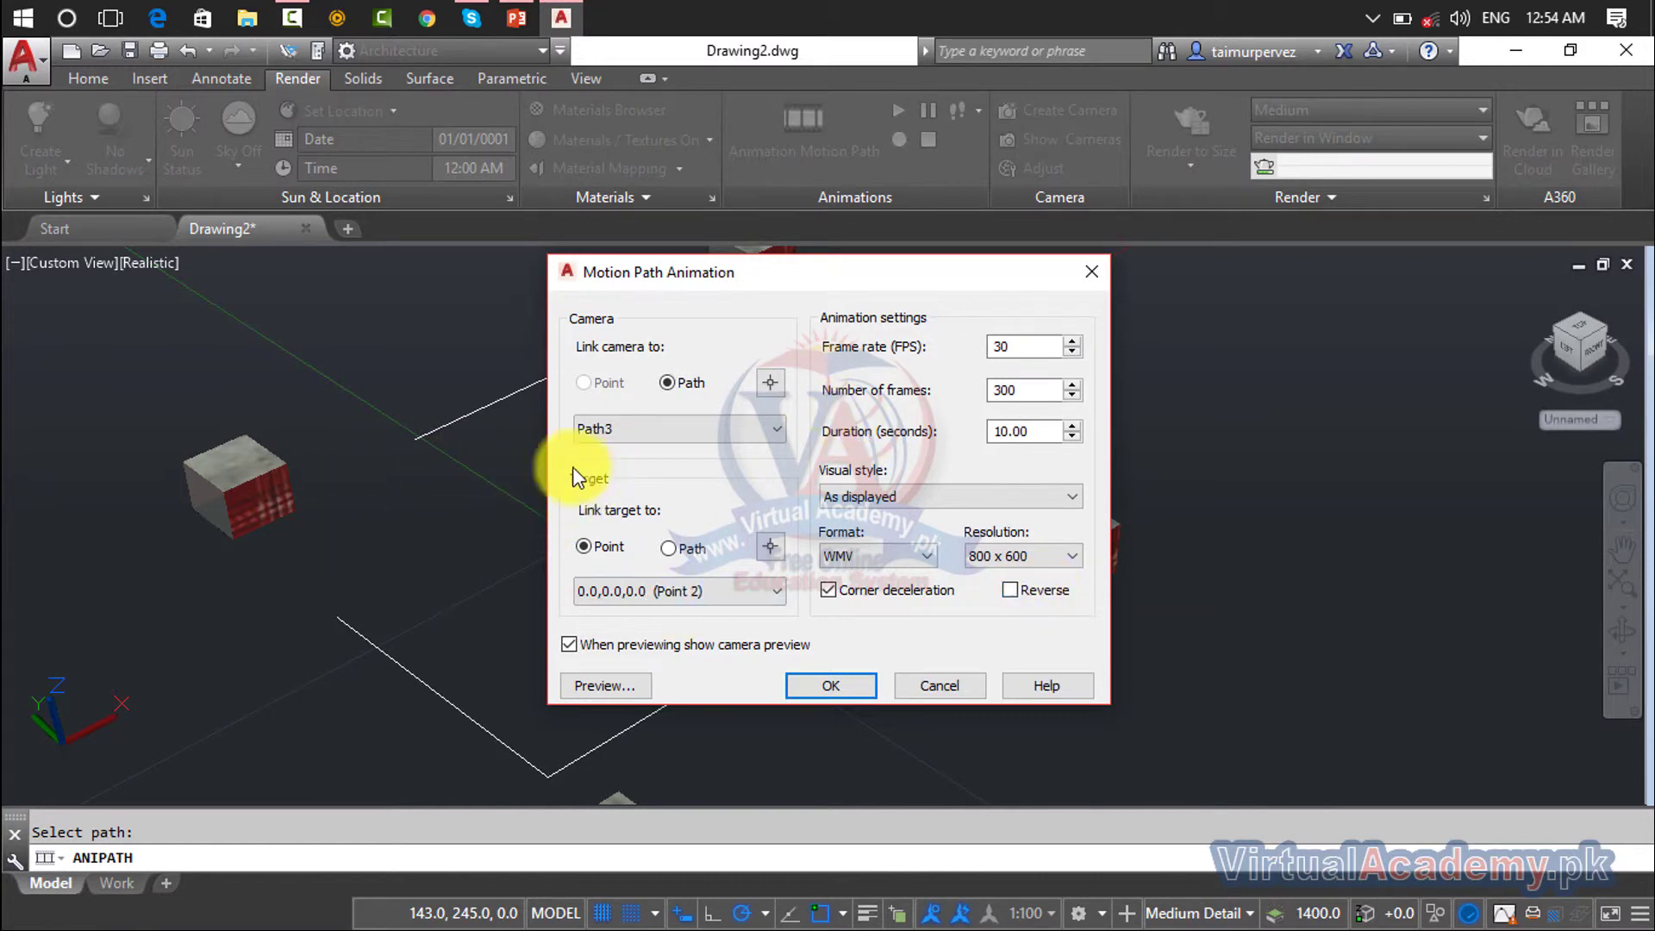
click(1043, 592)
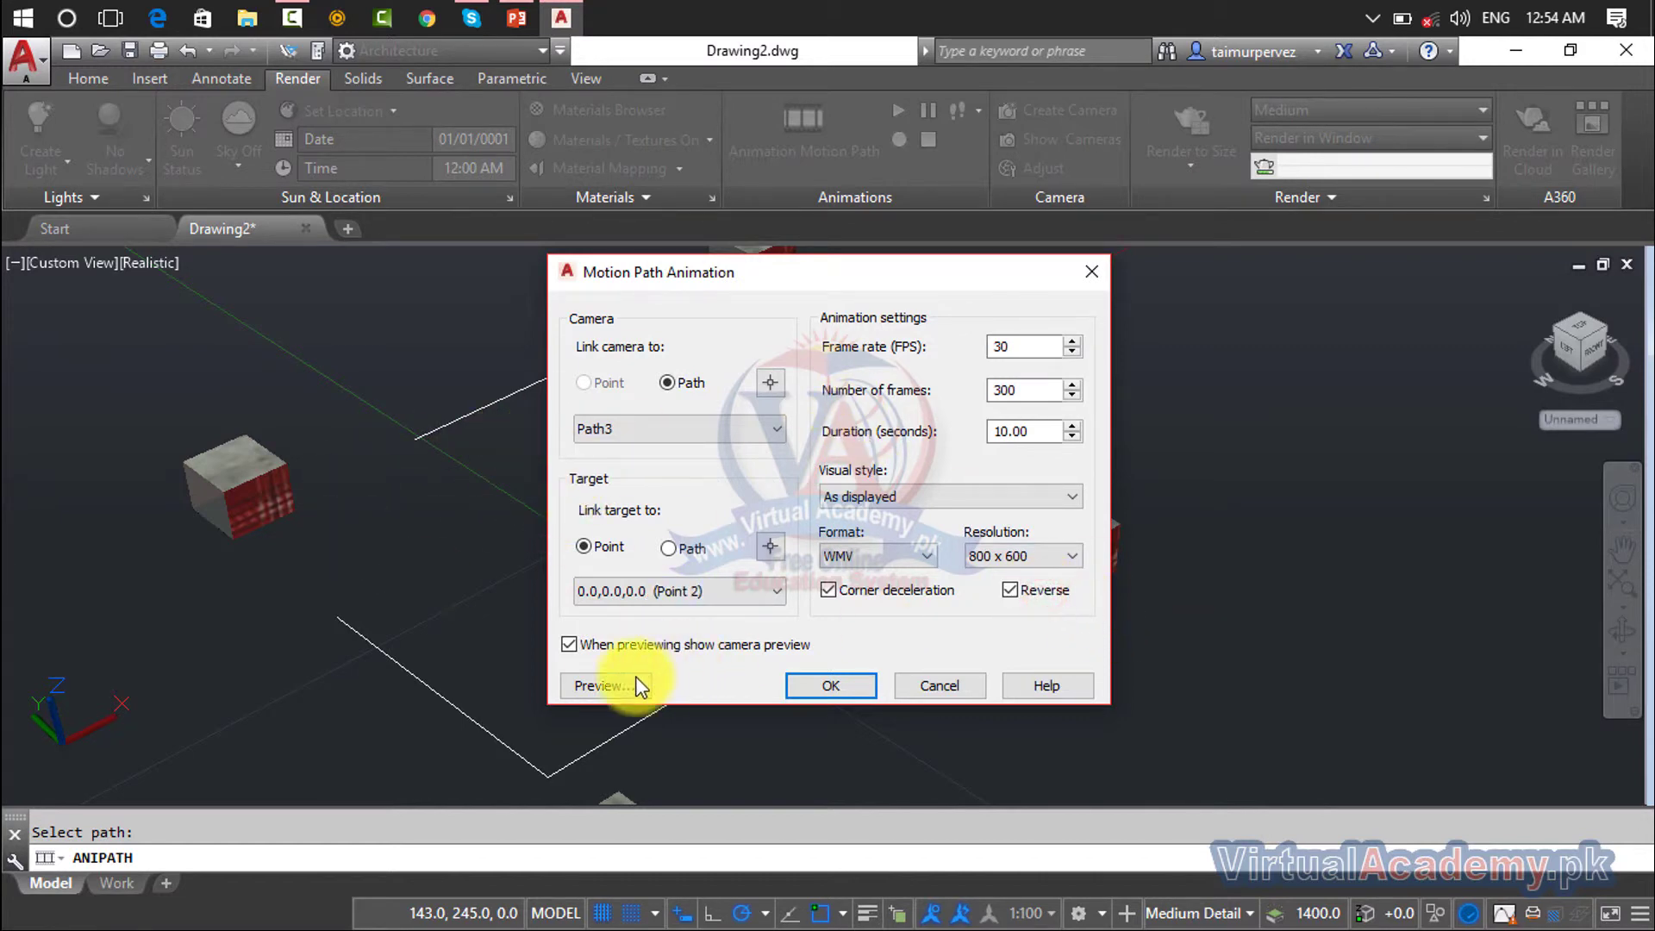
click(605, 685)
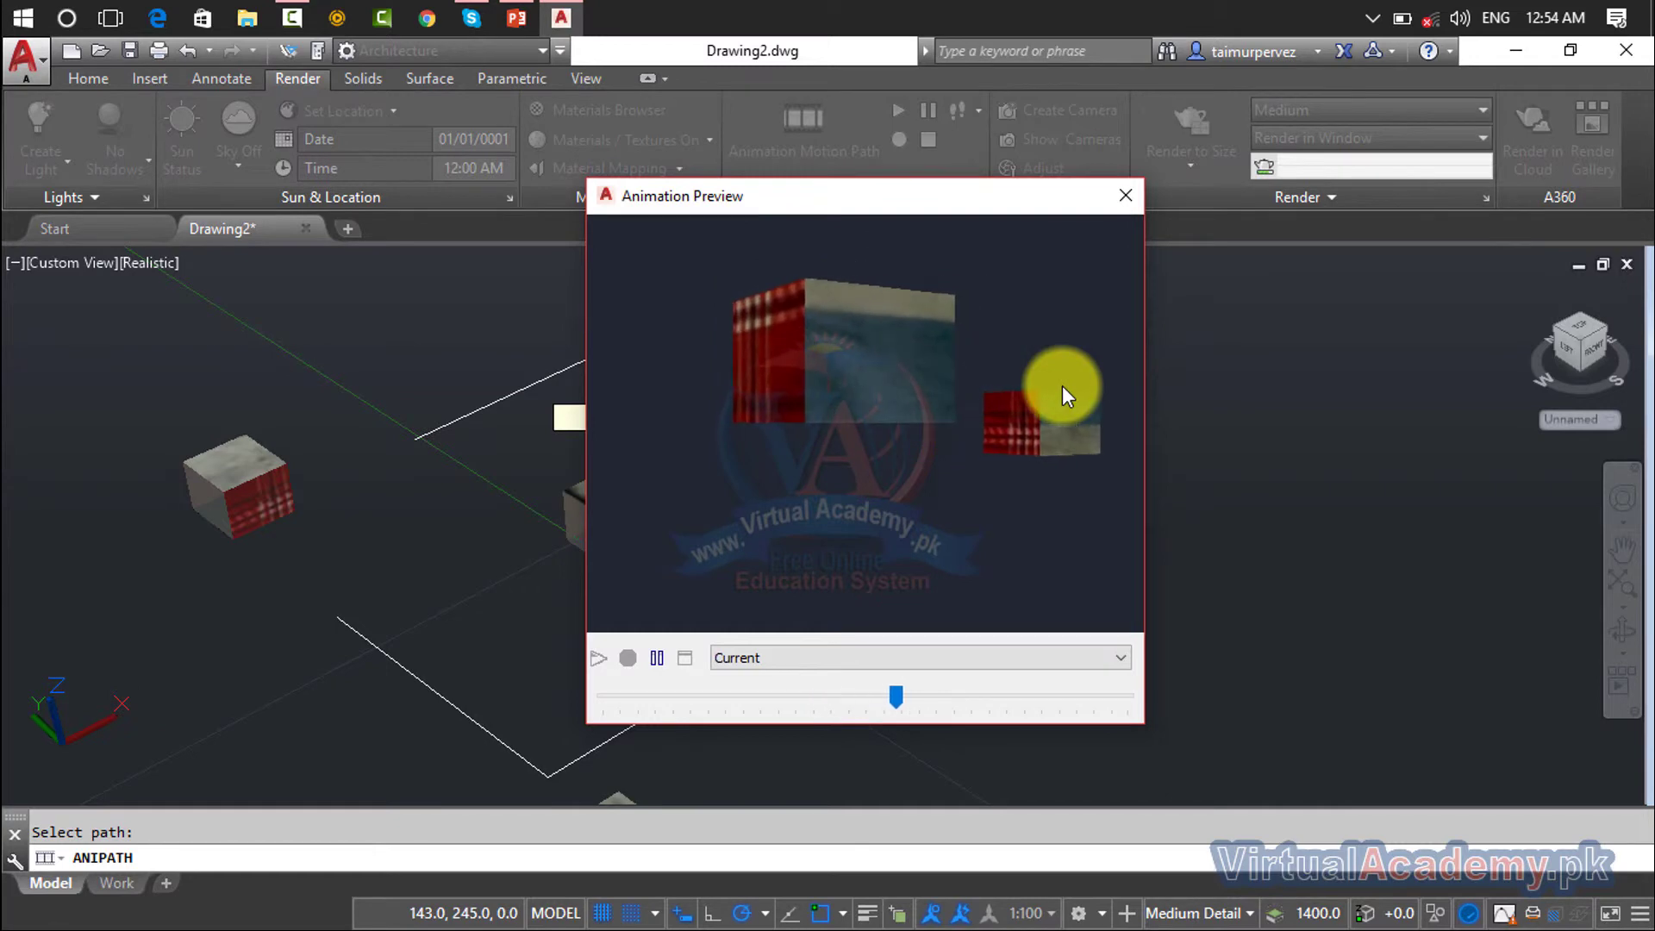
click(1125, 196)
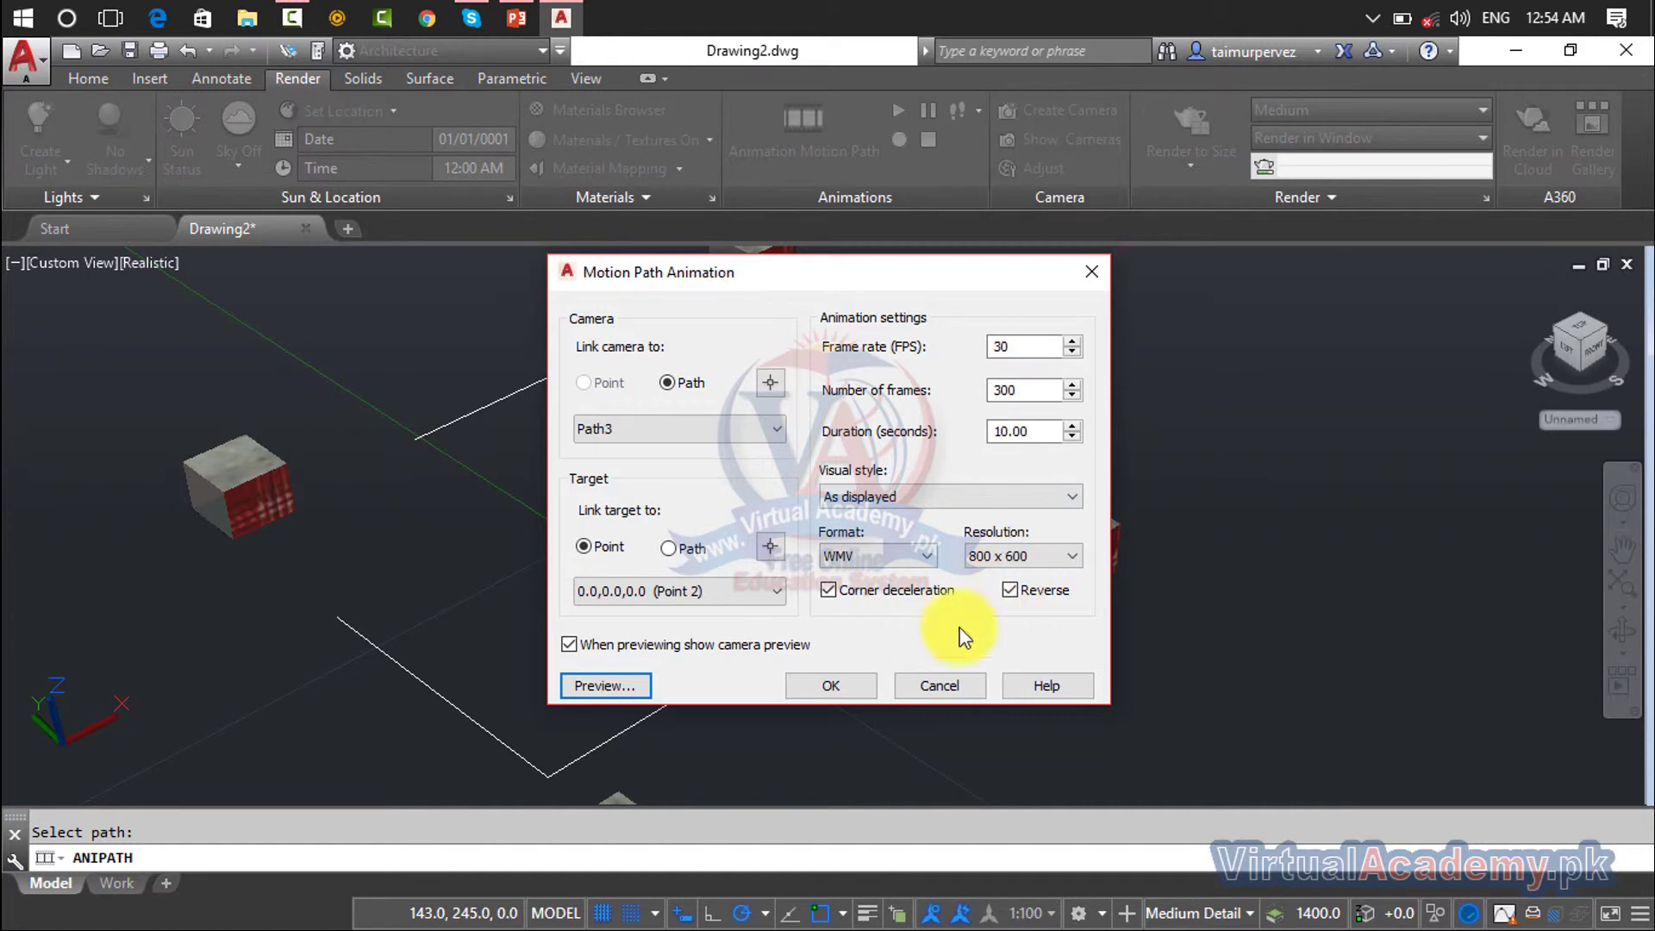
Step: Accept the animation settings and save the animation to the Desktop as wmv1.wmv
click(840, 687)
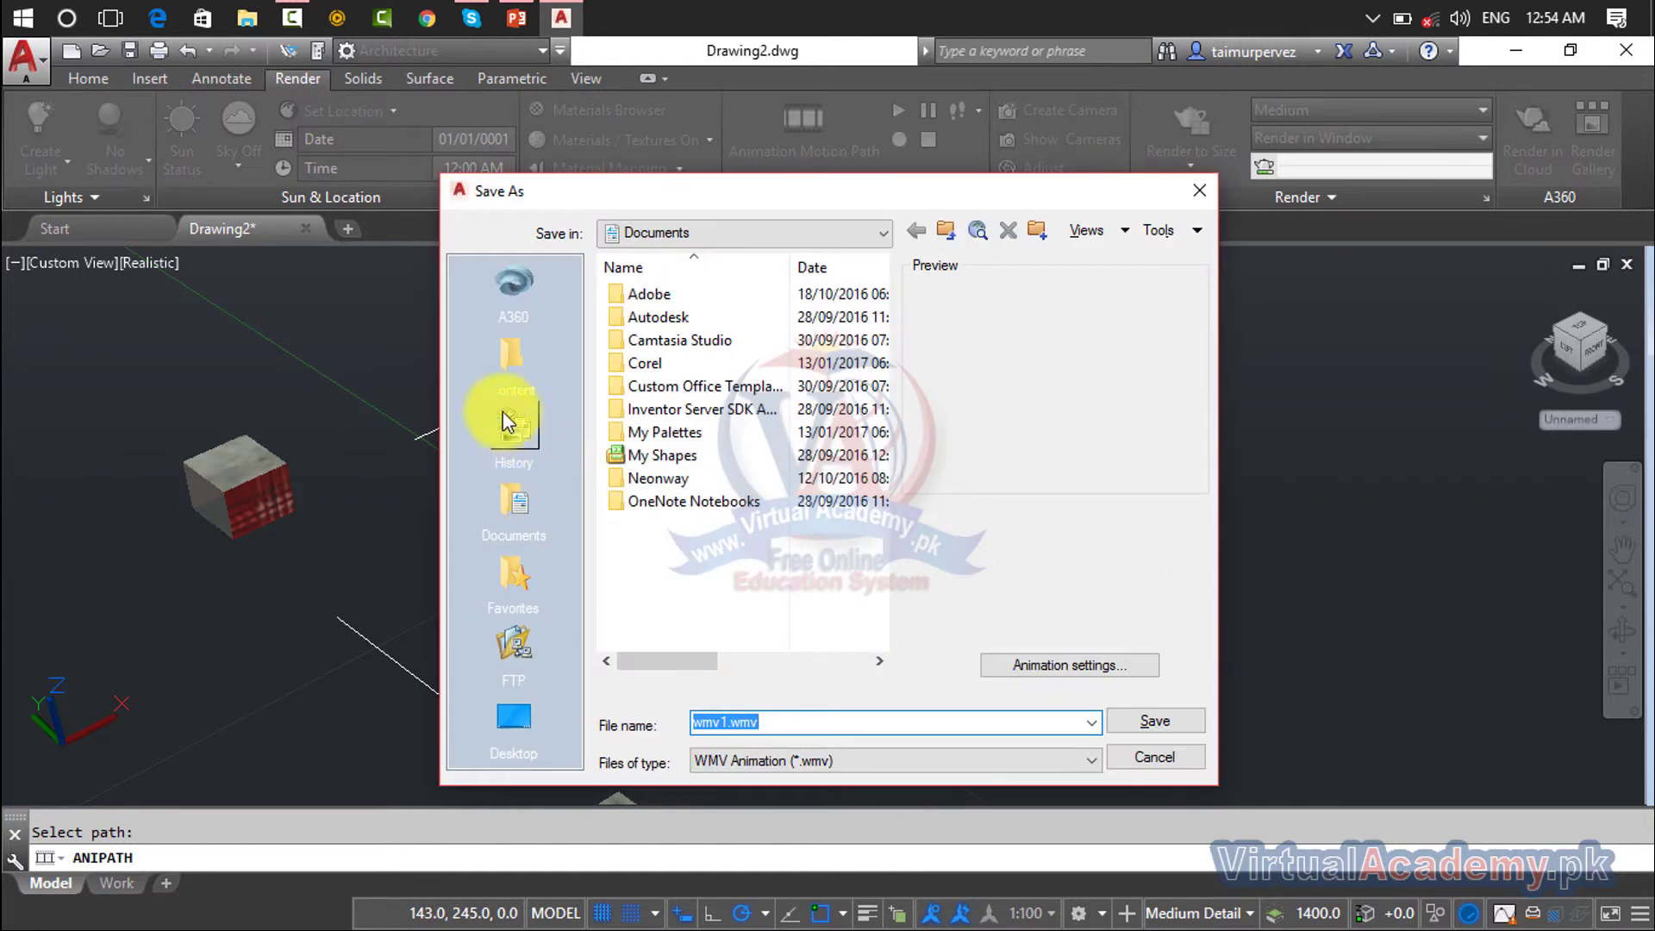
click(515, 730)
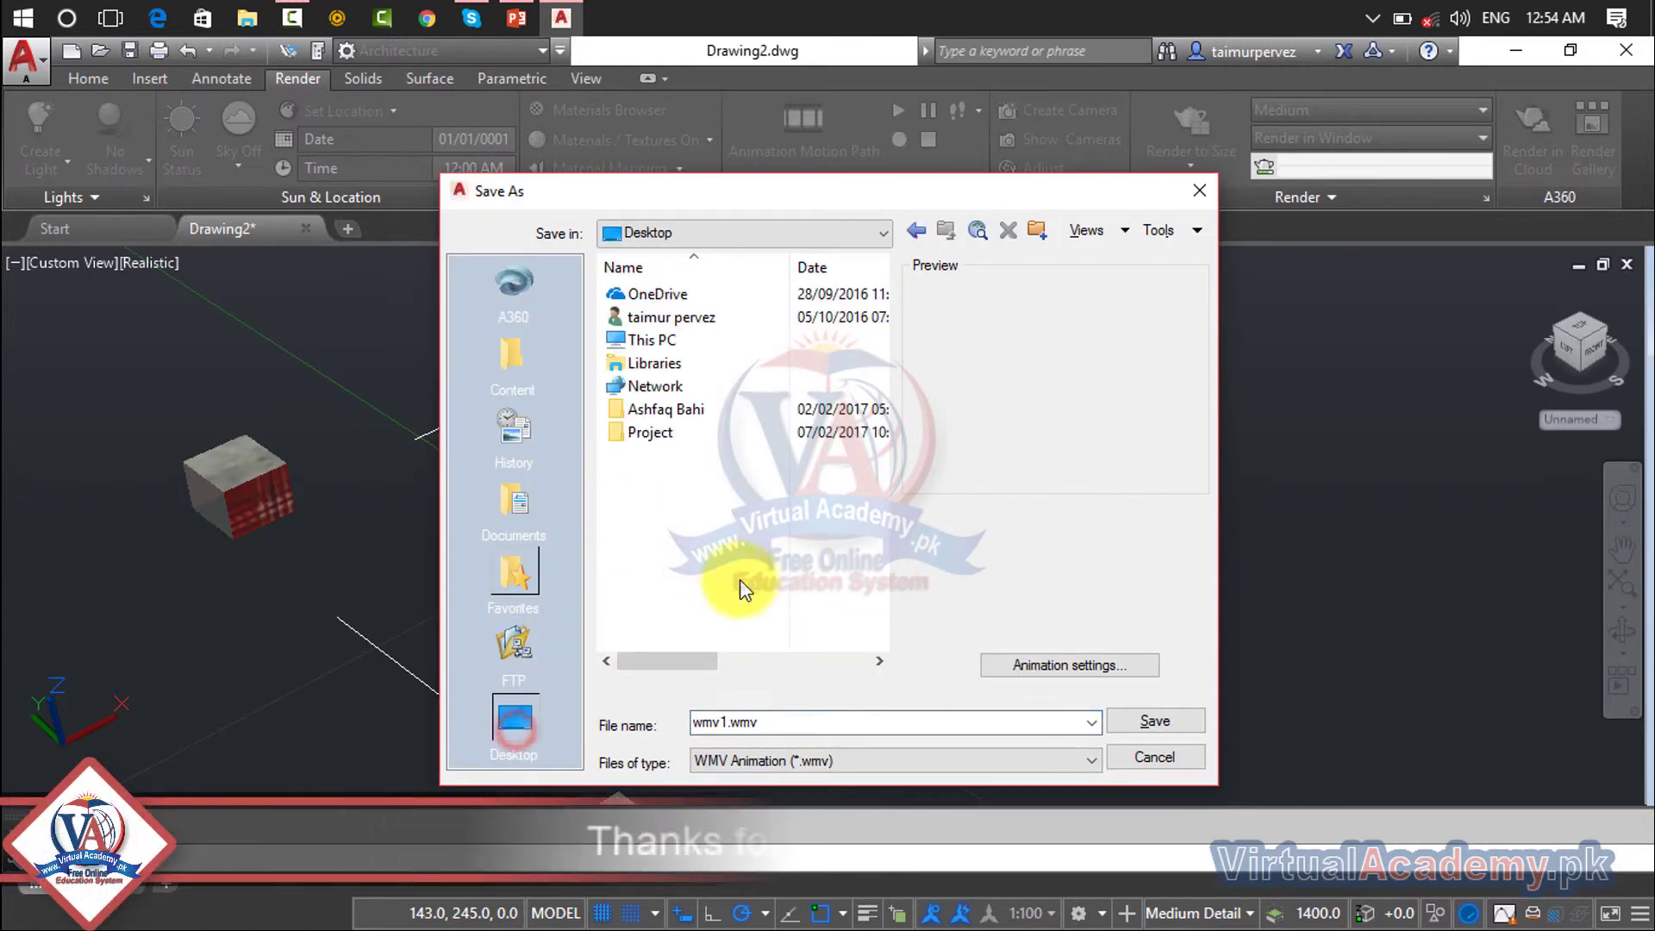
click(1153, 725)
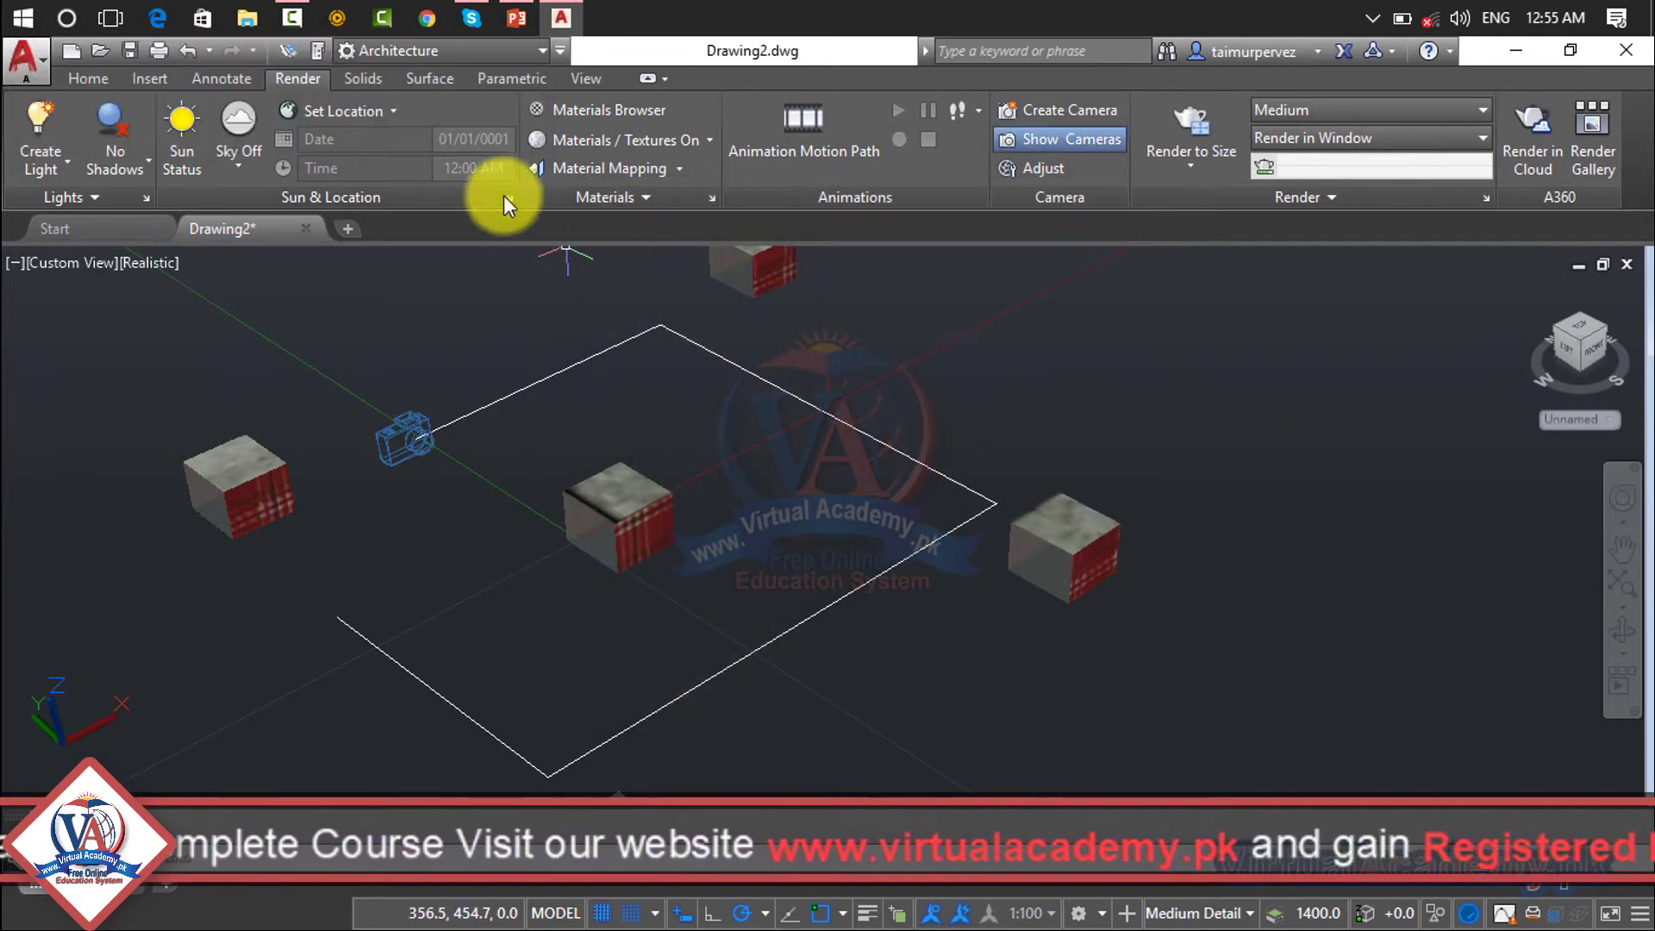
Step: Switch to File Explorer, play wmv1 from the Desktop in VLC media player, and close the player when it ends
click(248, 15)
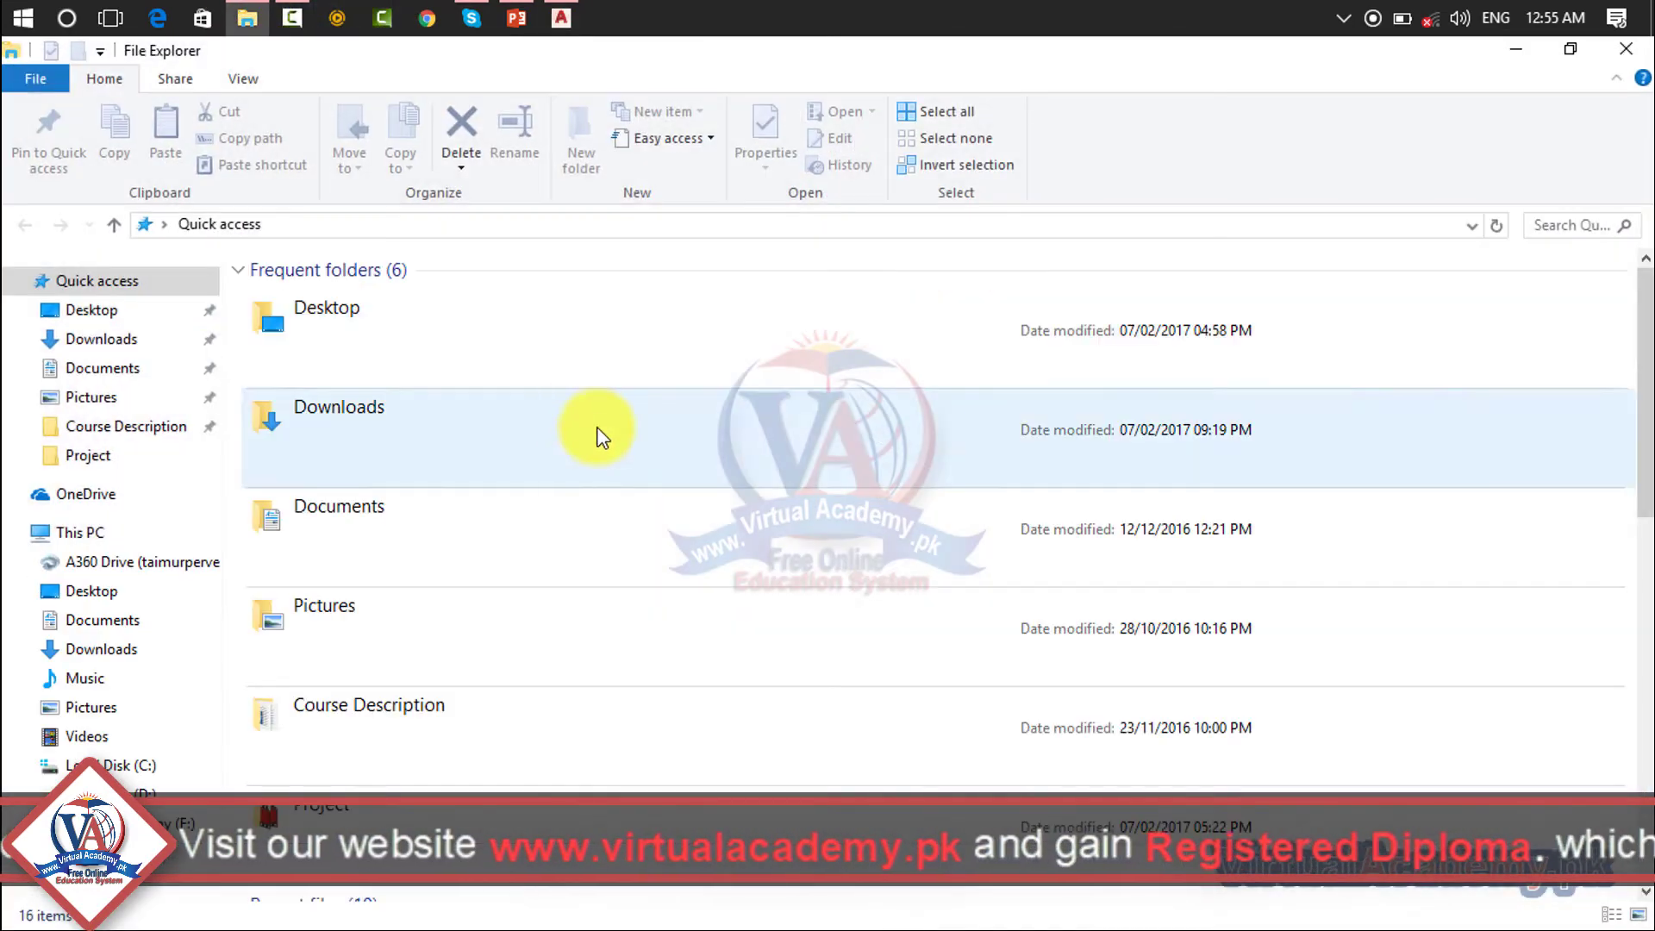
click(57, 310)
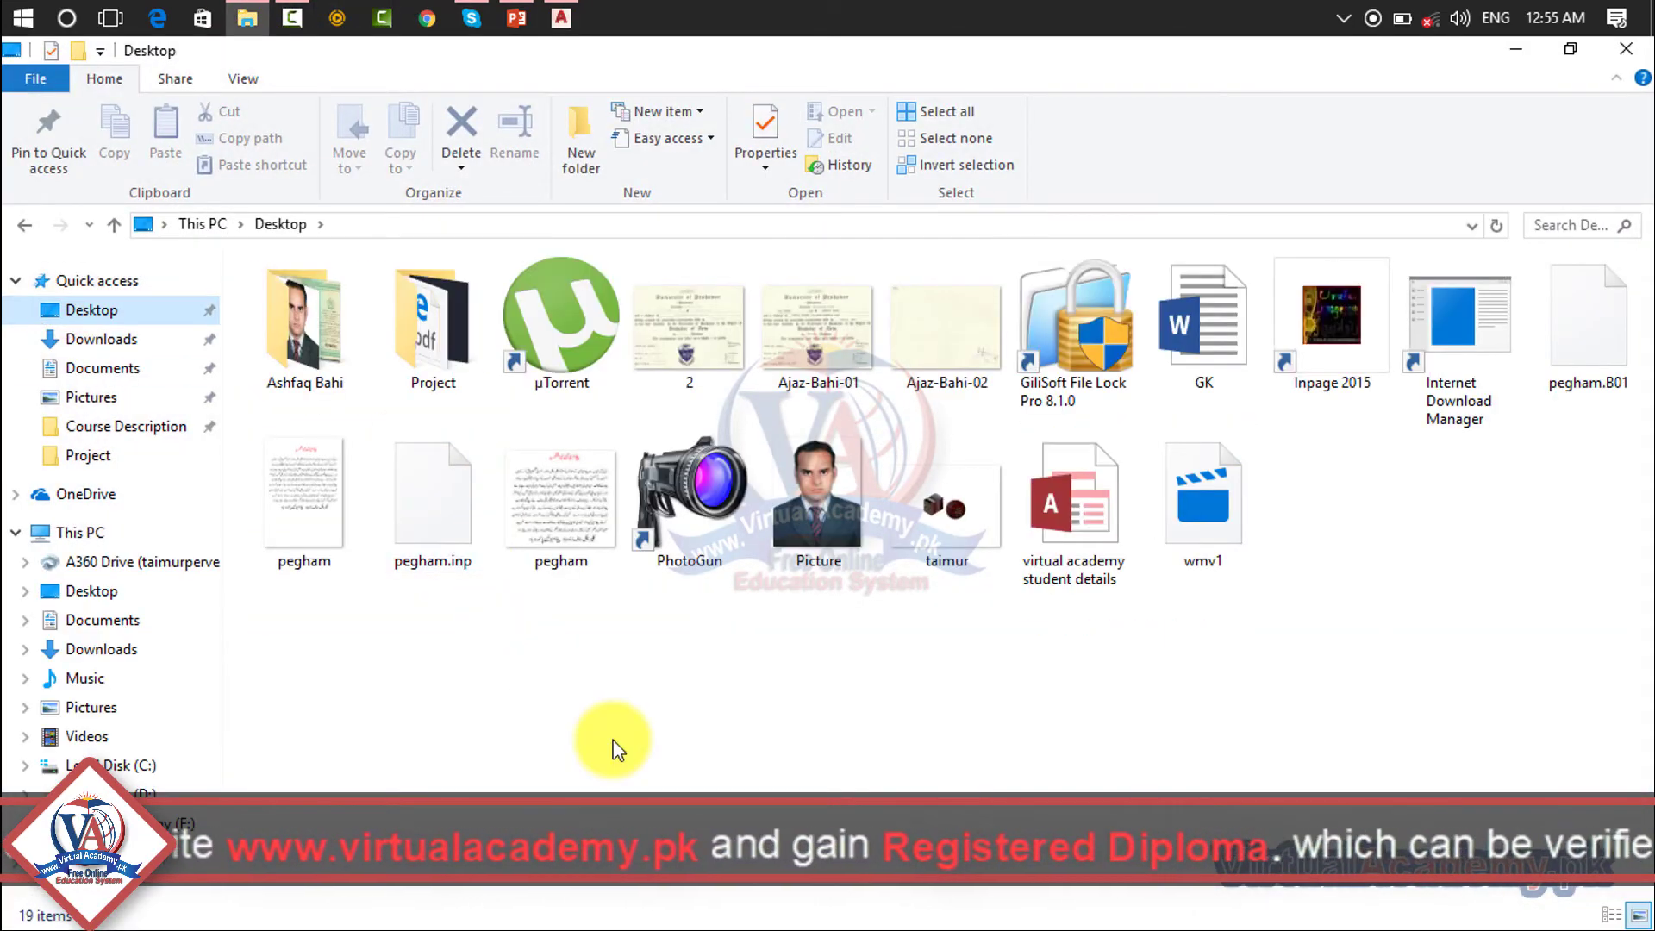
click(1211, 495)
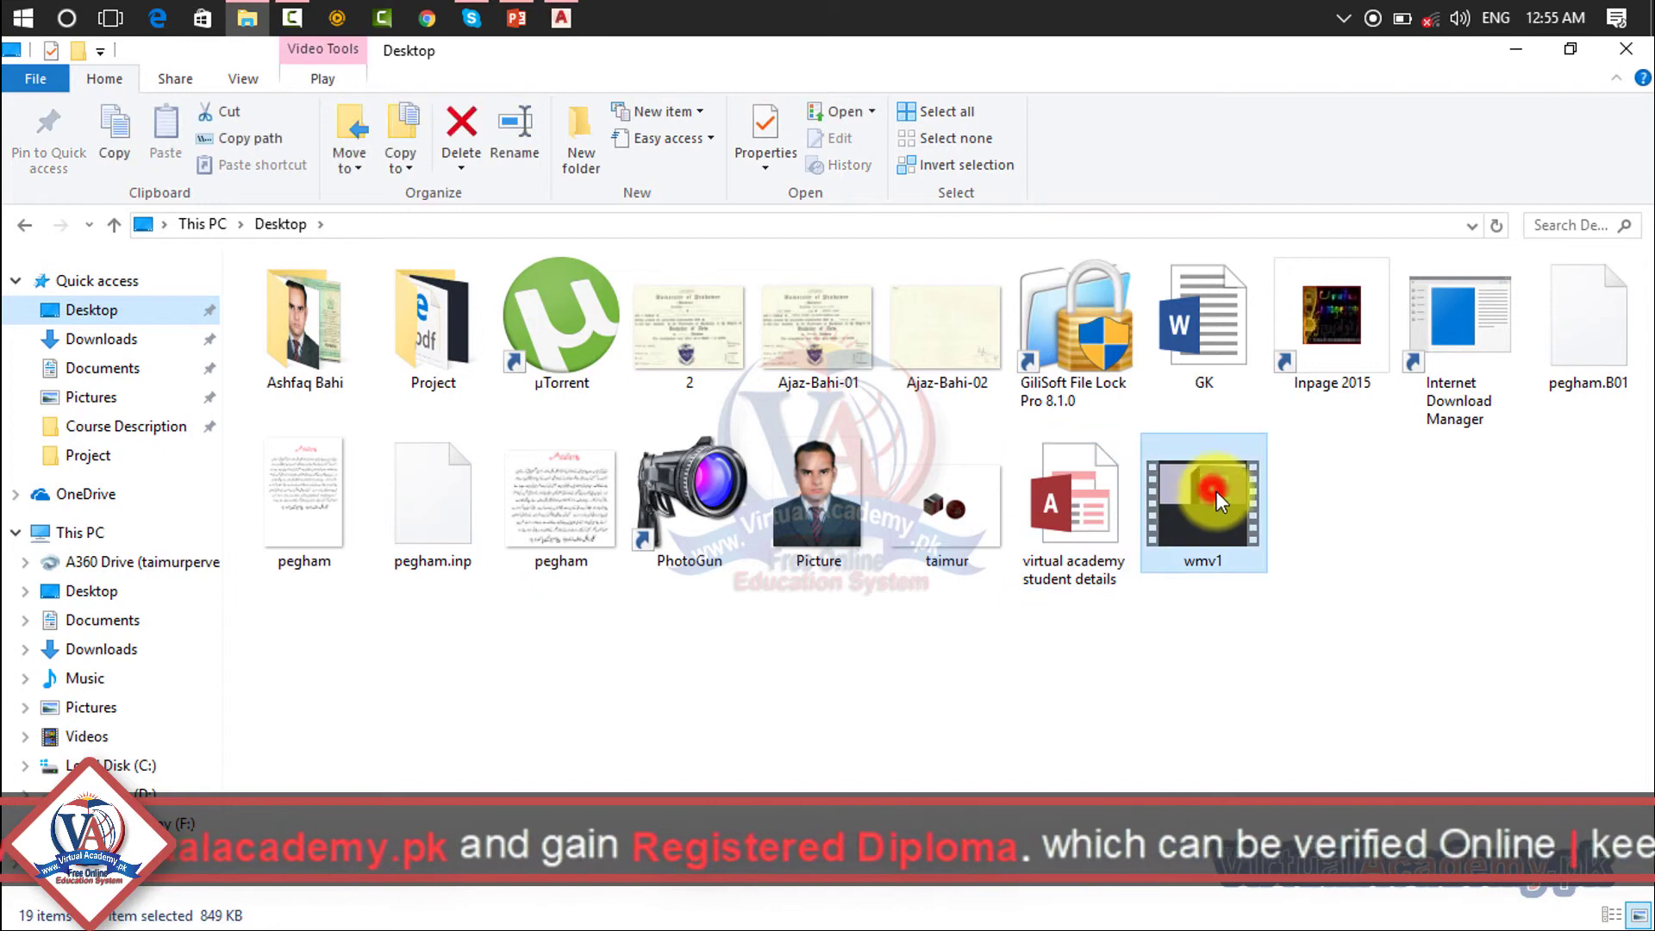
key(Return)
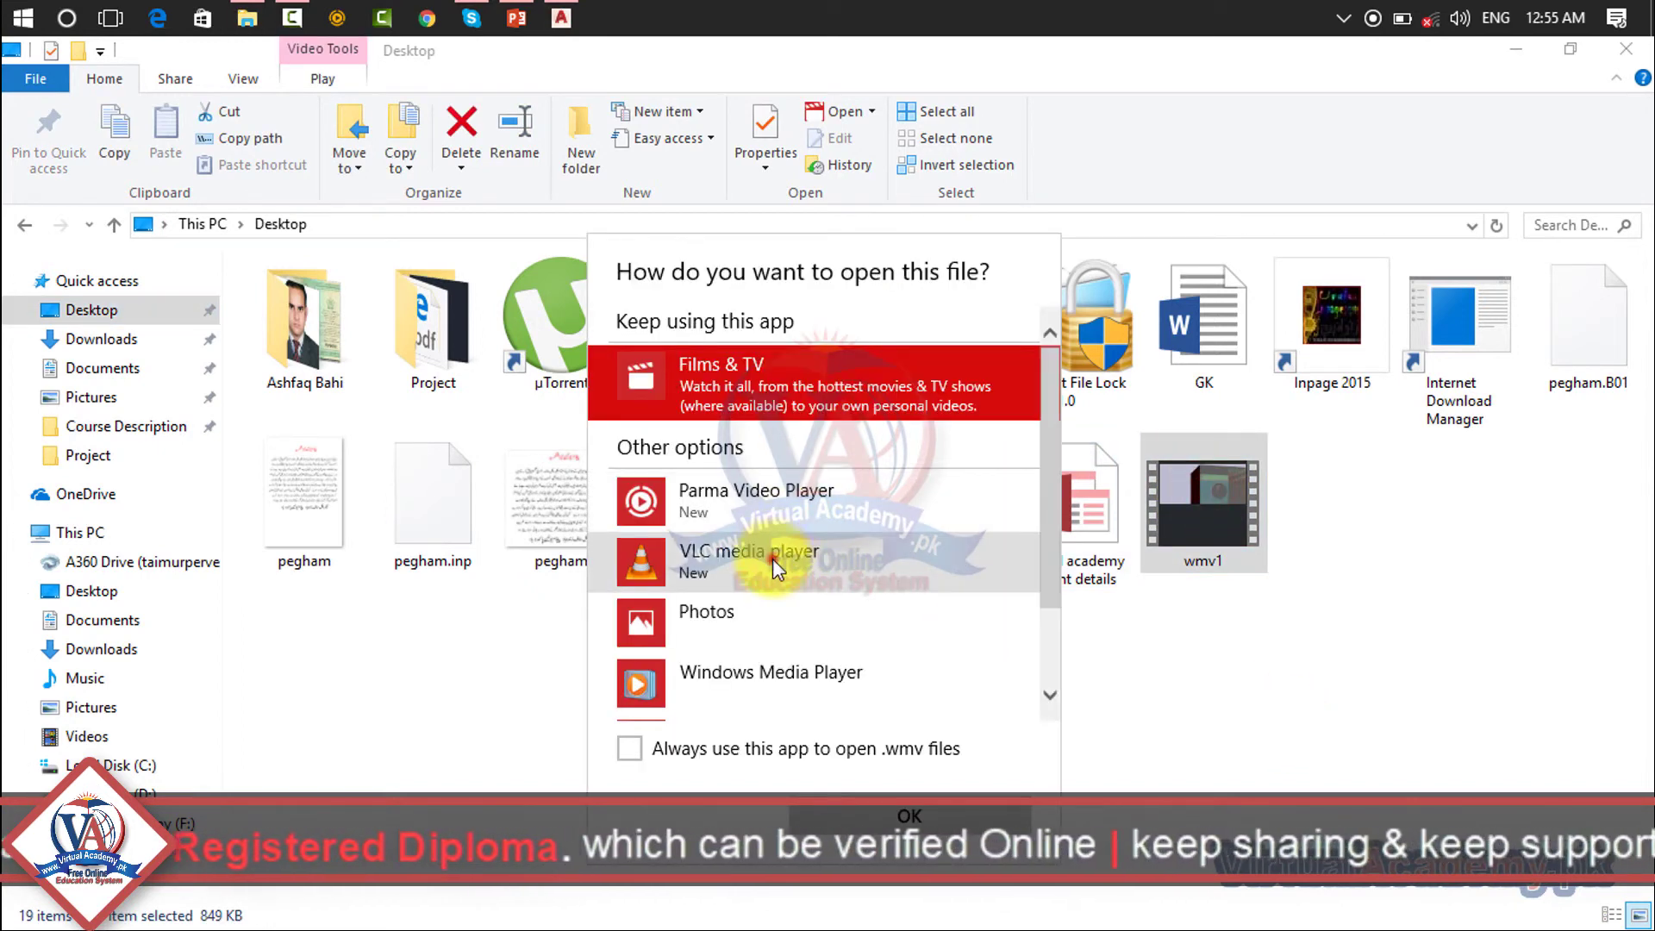
double_click(772, 559)
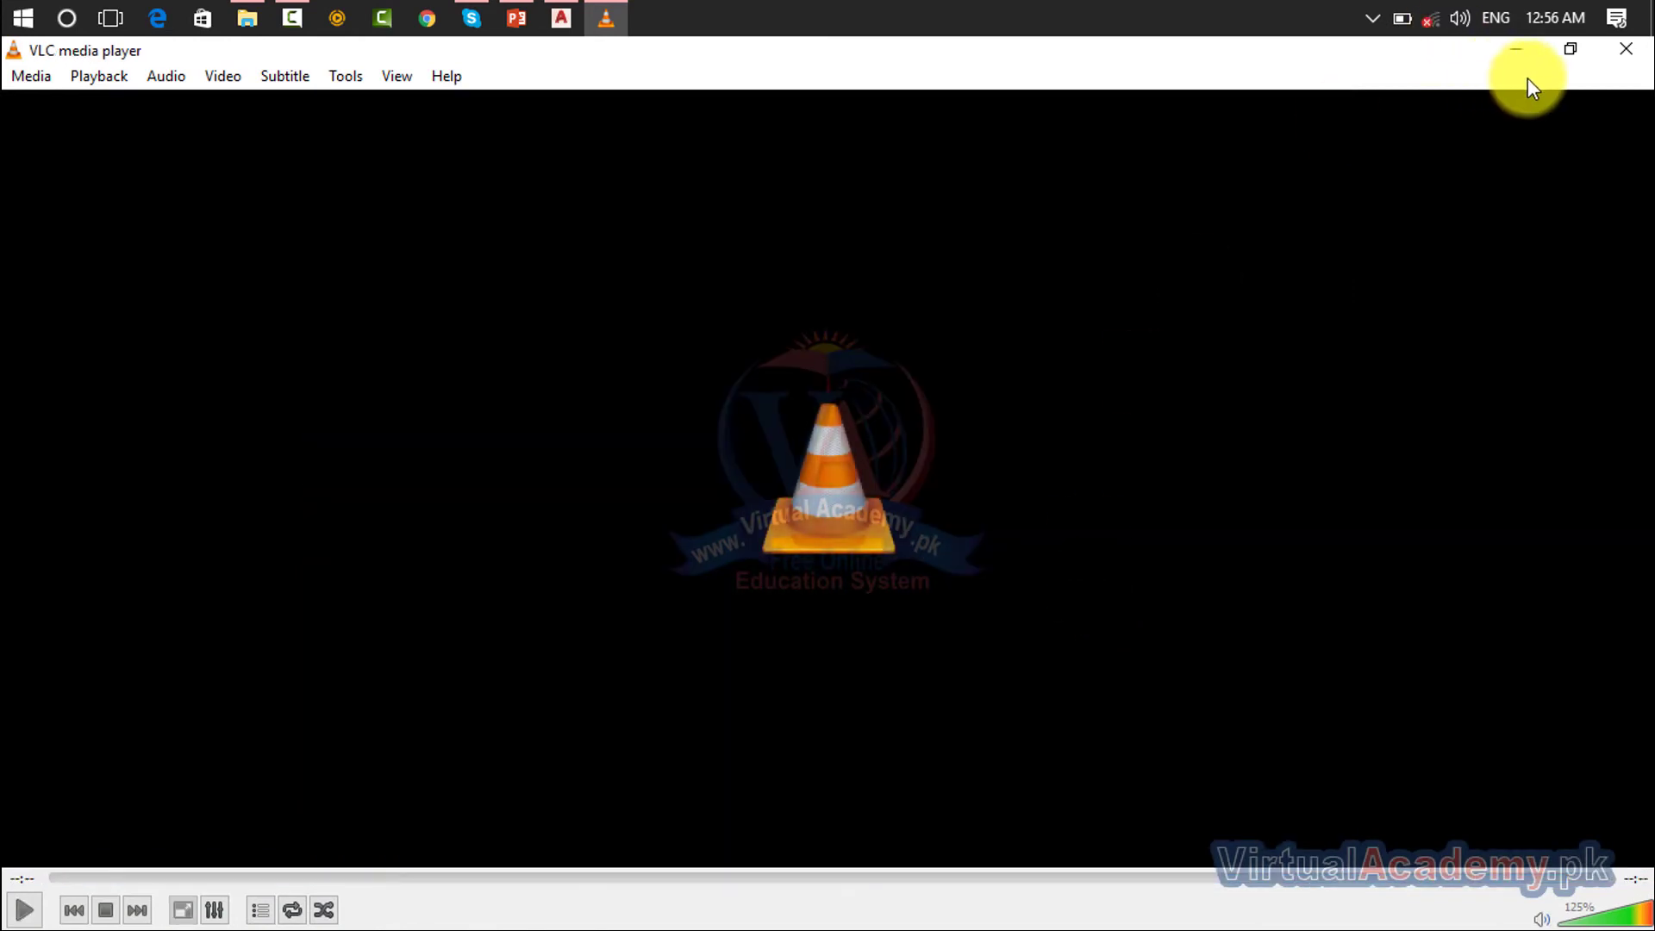
click(1606, 54)
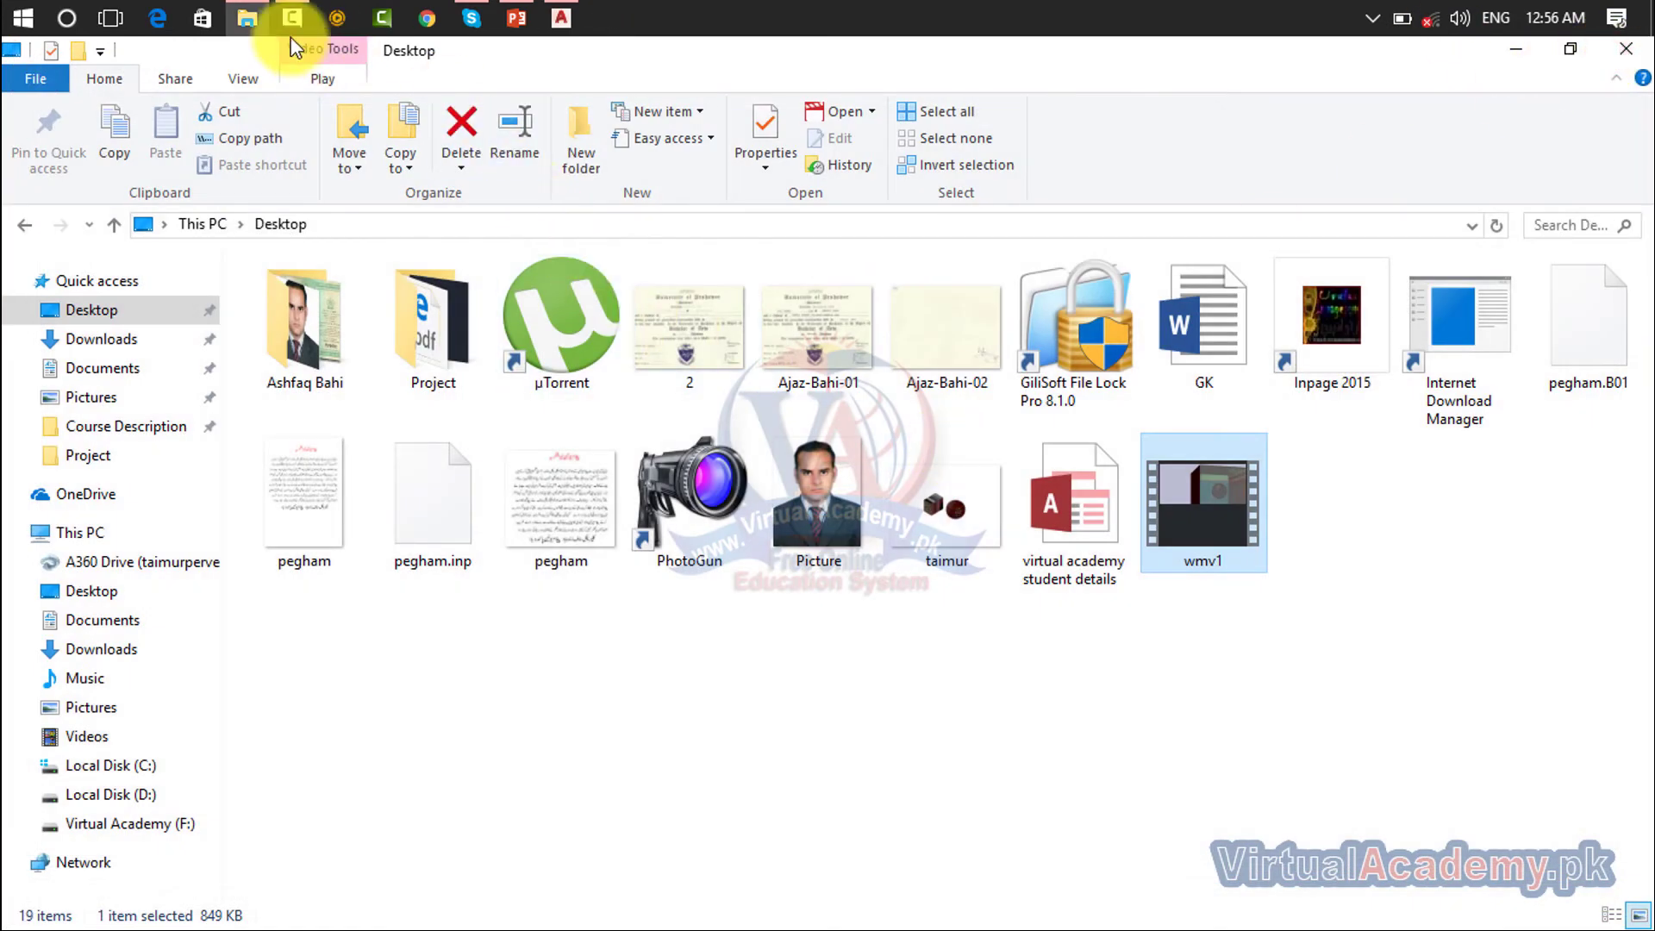
Step: Switch back to AutoCAD and turn the camera display off and on again
click(561, 17)
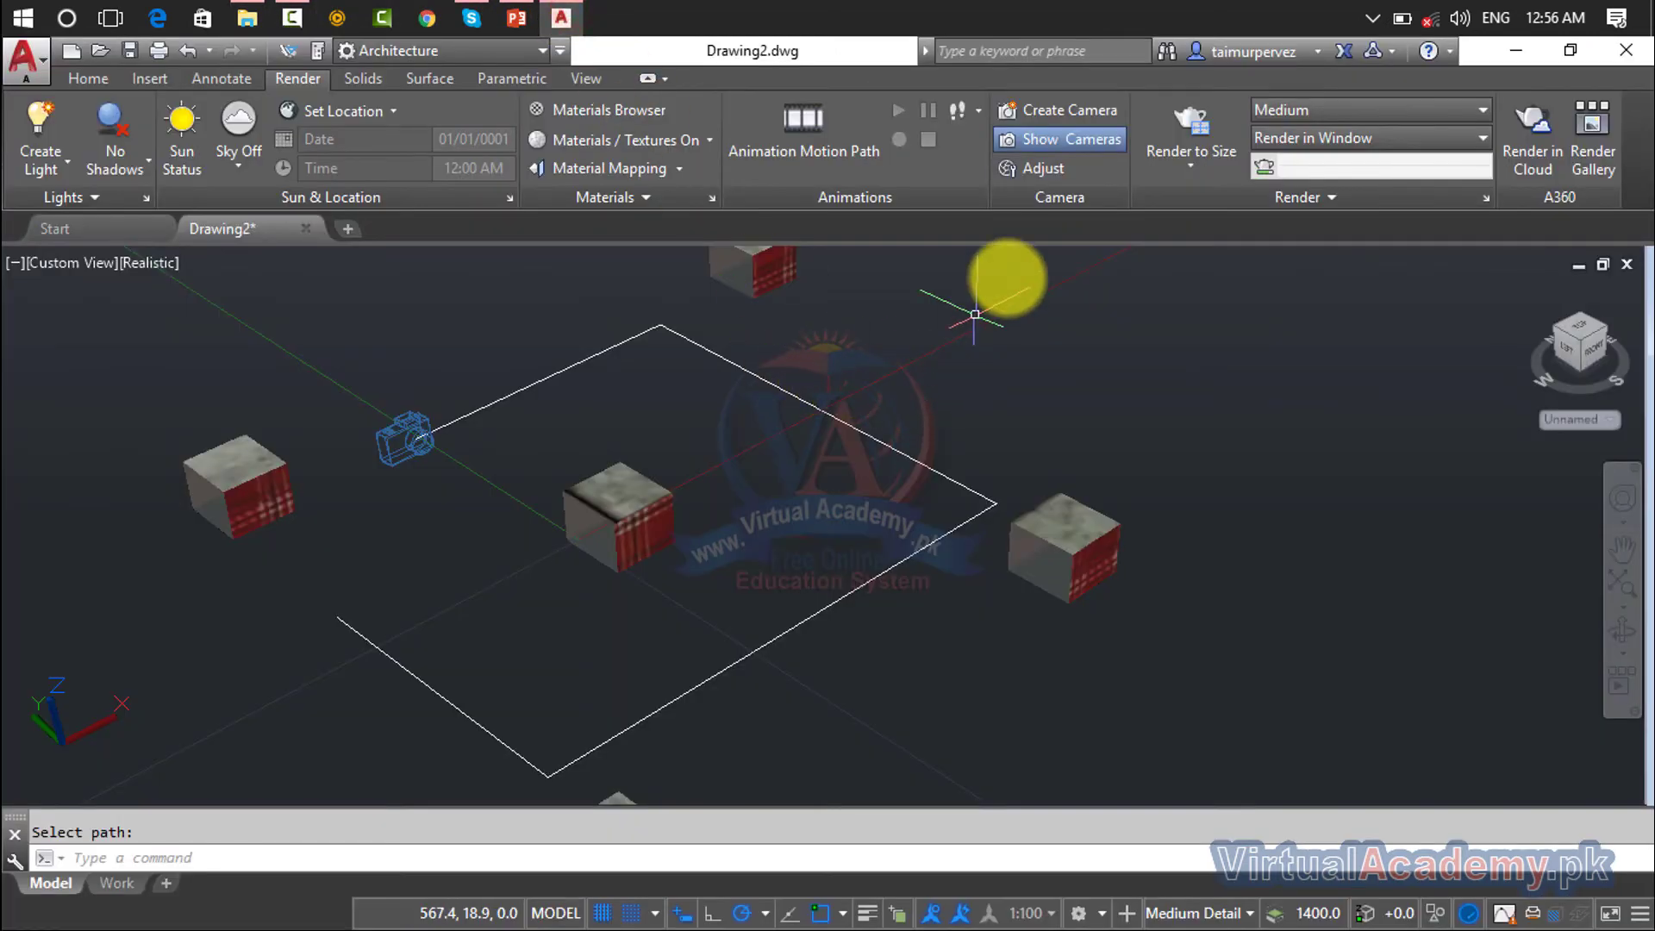
click(1047, 138)
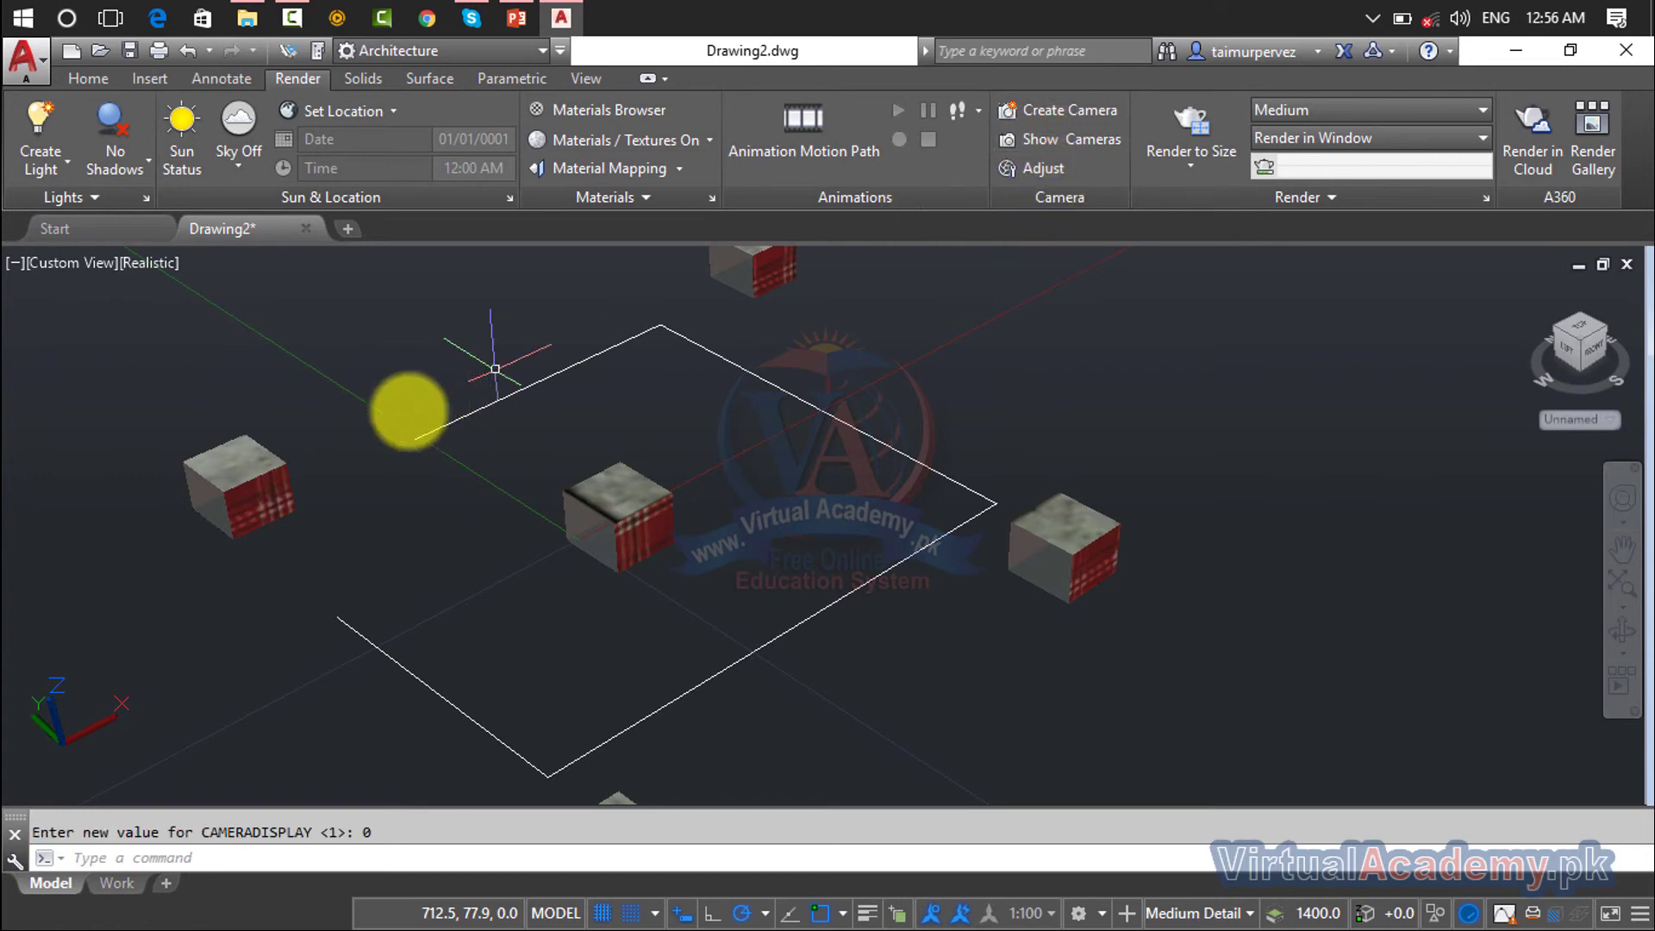
click(1084, 149)
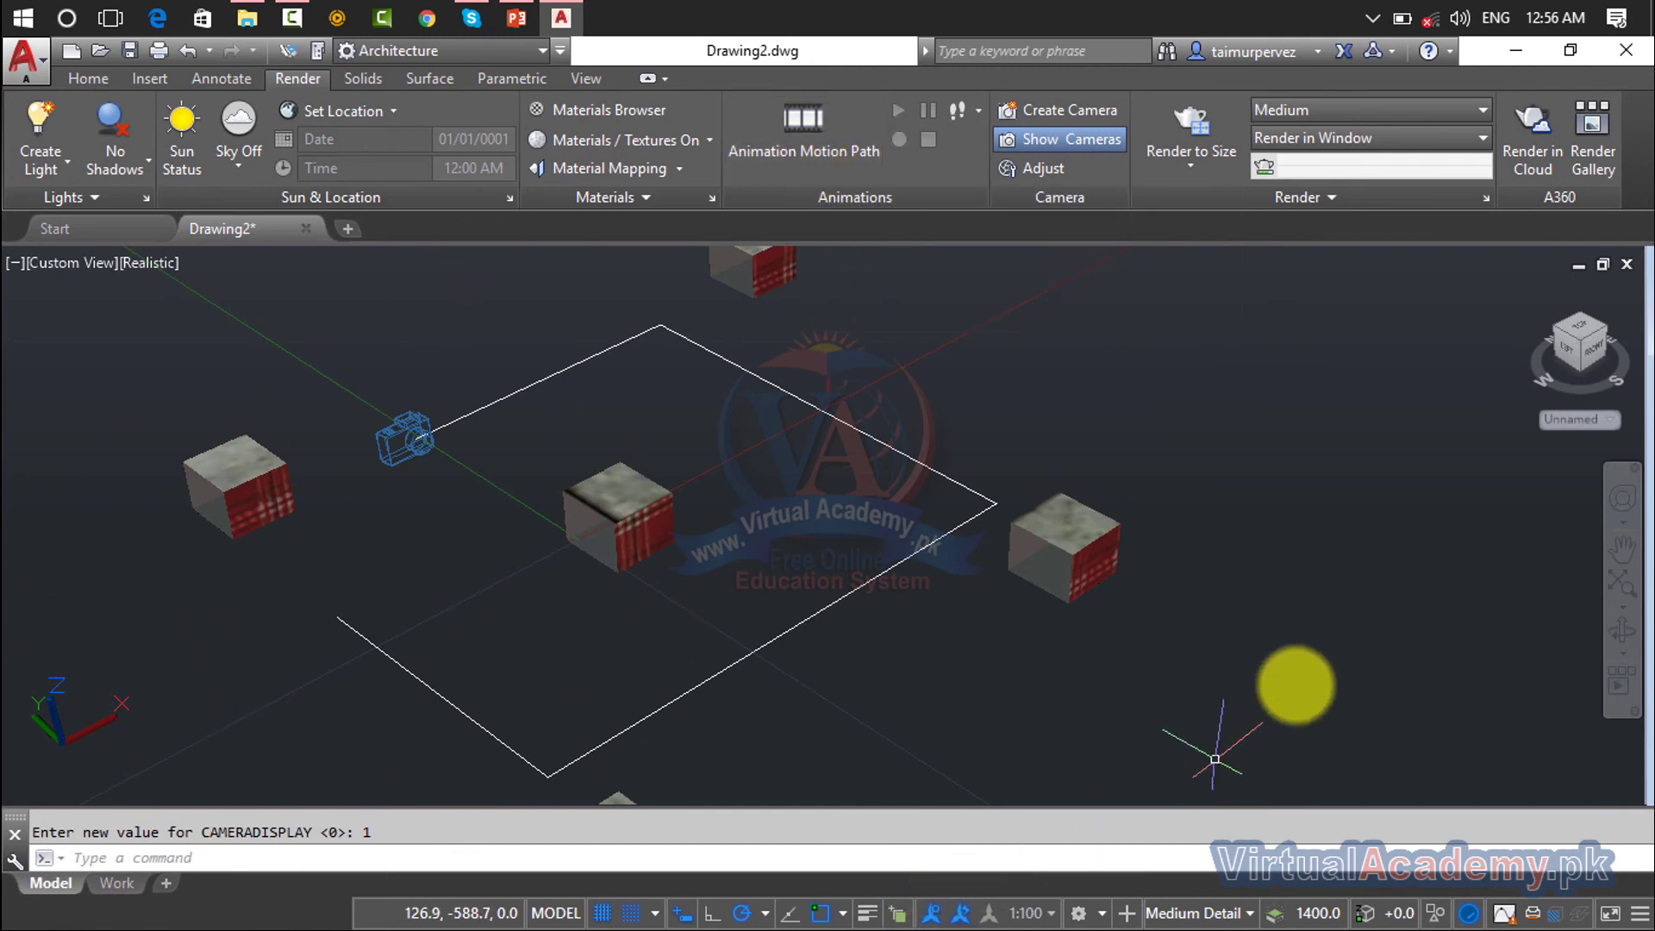
scroll(1283, 661, down, 3)
middle_drag(1279, 661, 1153, 657)
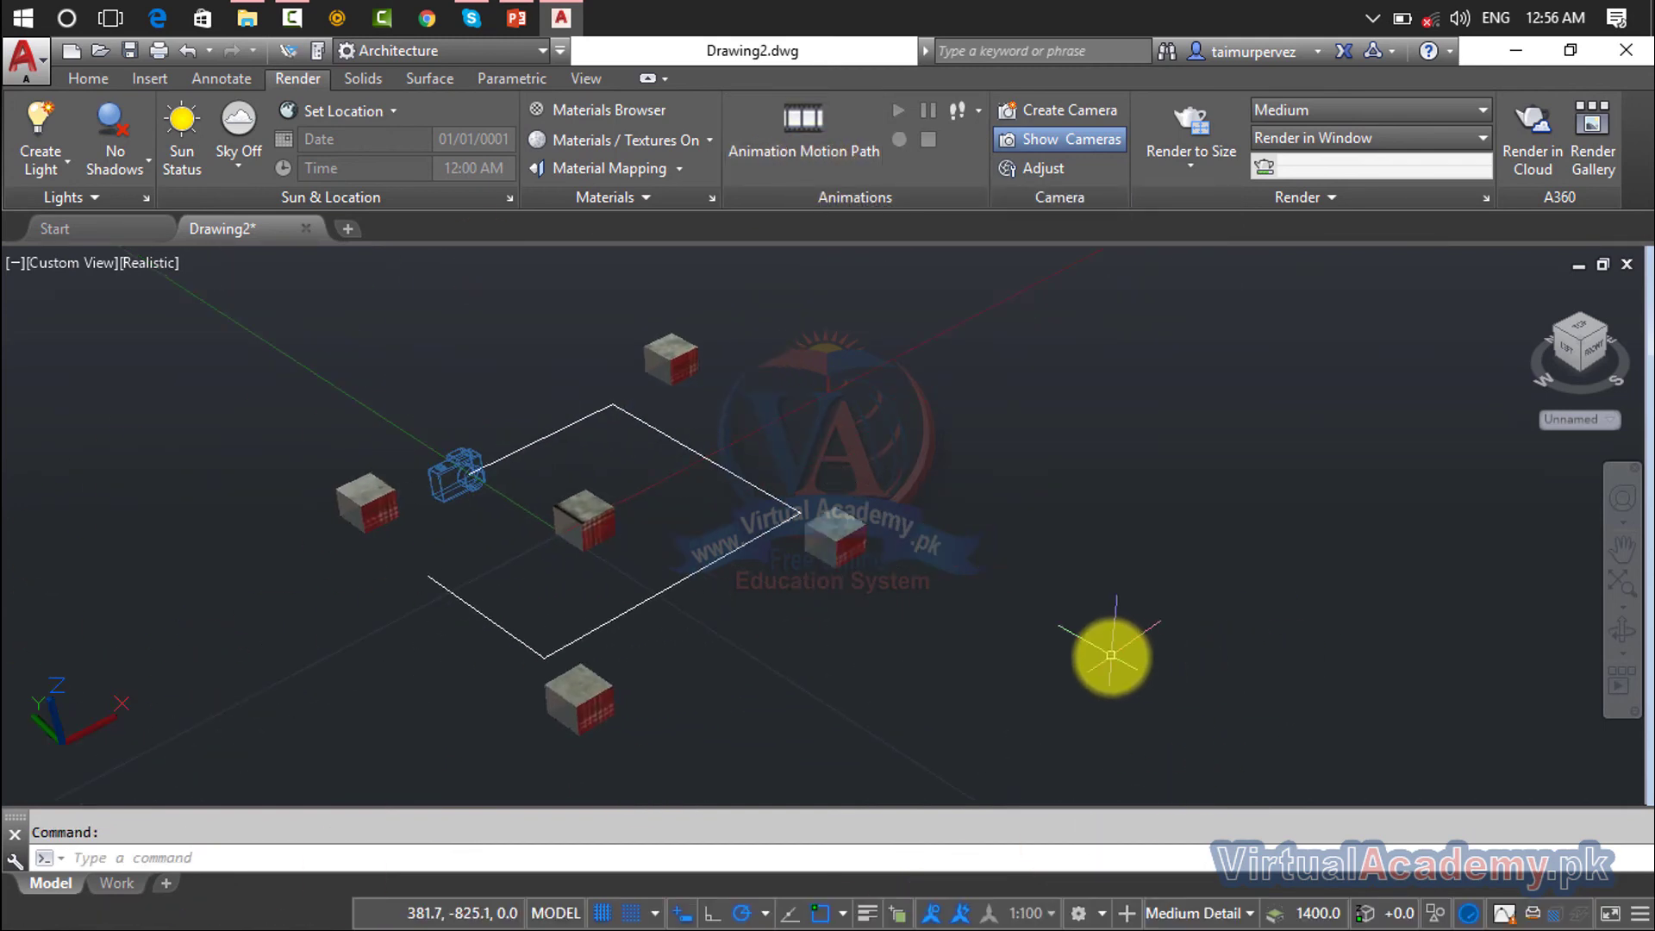